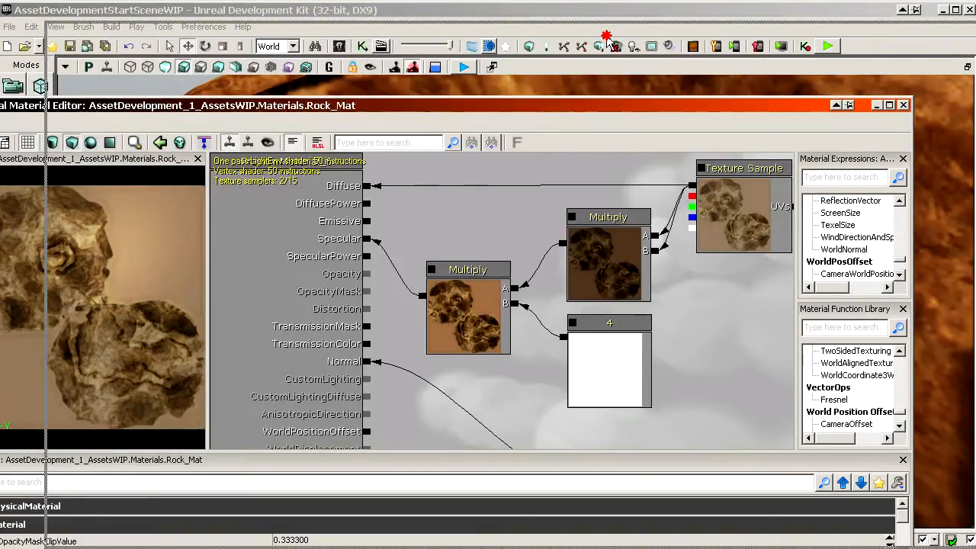
# - Examine the Rock_n normal map sample in the Rock_Mat graph and the rock surface up close in the material preview
pyautogui.moveTo(586, 247); pyautogui.dragTo(518, 13)
pyautogui.moveTo(649, 180); pyautogui.dragTo(674, 240)
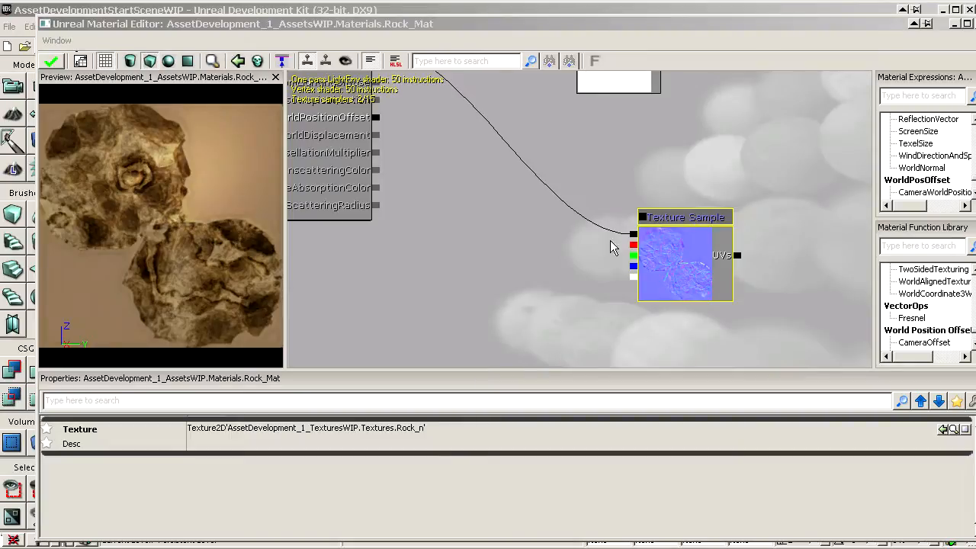
pyautogui.moveTo(689, 173); pyautogui.dragTo(659, 182)
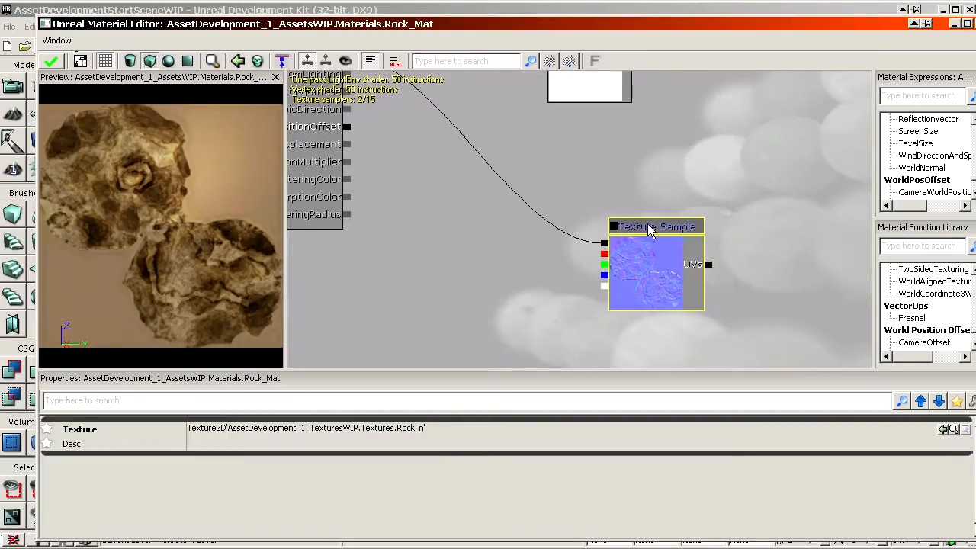
pyautogui.click(653, 282)
pyautogui.click(647, 264)
pyautogui.moveTo(682, 335); pyautogui.dragTo(633, 280)
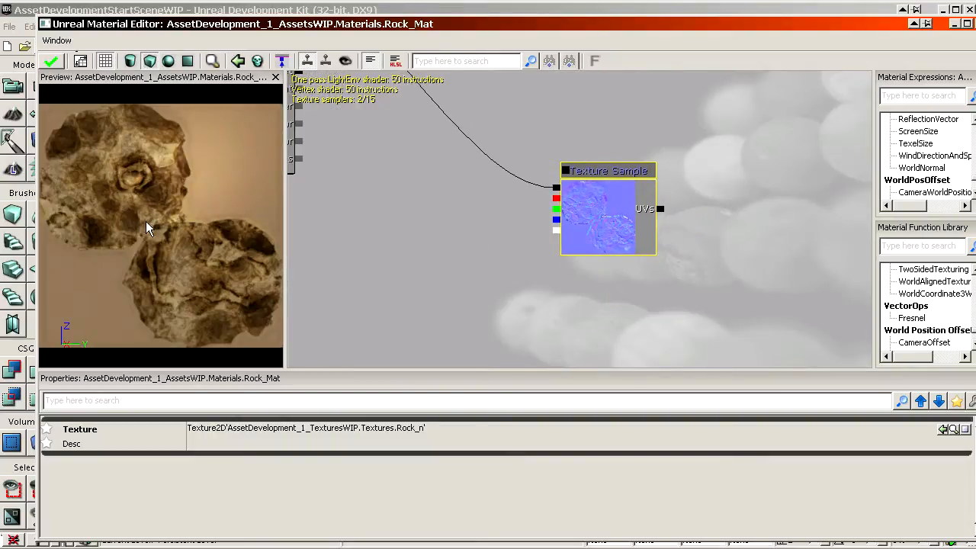
pyautogui.moveTo(123, 219); pyautogui.dragTo(134, 229, button='right')
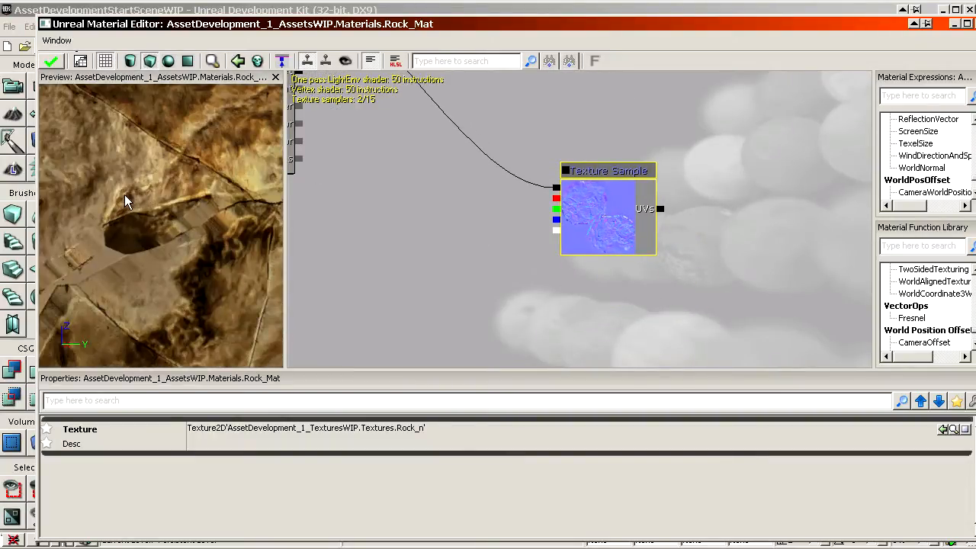
pyautogui.moveTo(136, 229); pyautogui.dragTo(156, 221)
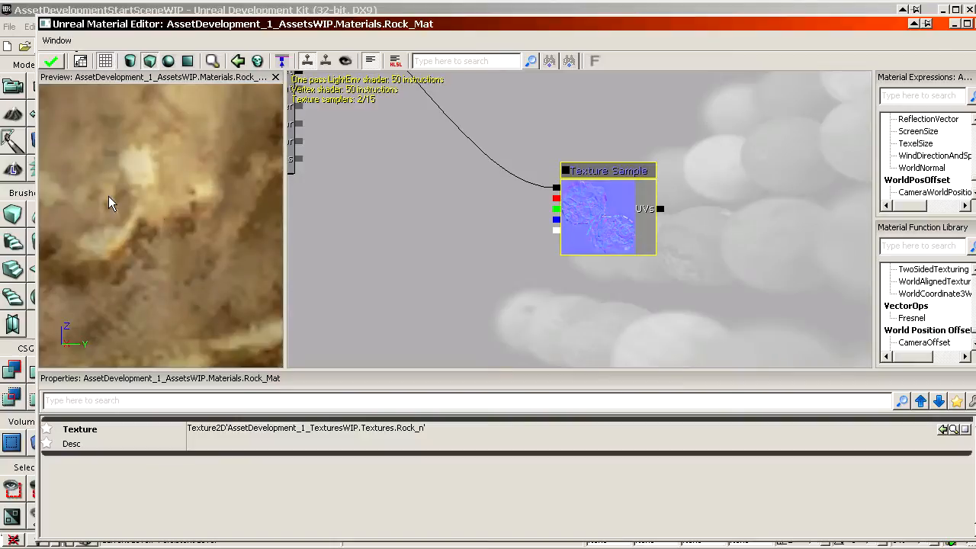
pyautogui.moveTo(158, 195); pyautogui.dragTo(124, 194, button='right')
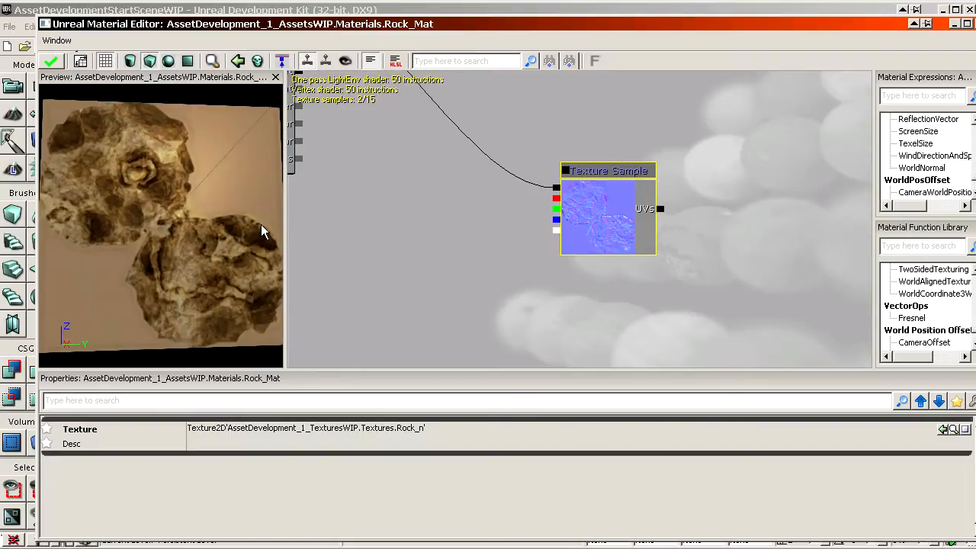
pyautogui.moveTo(573, 288); pyautogui.dragTo(561, 275)
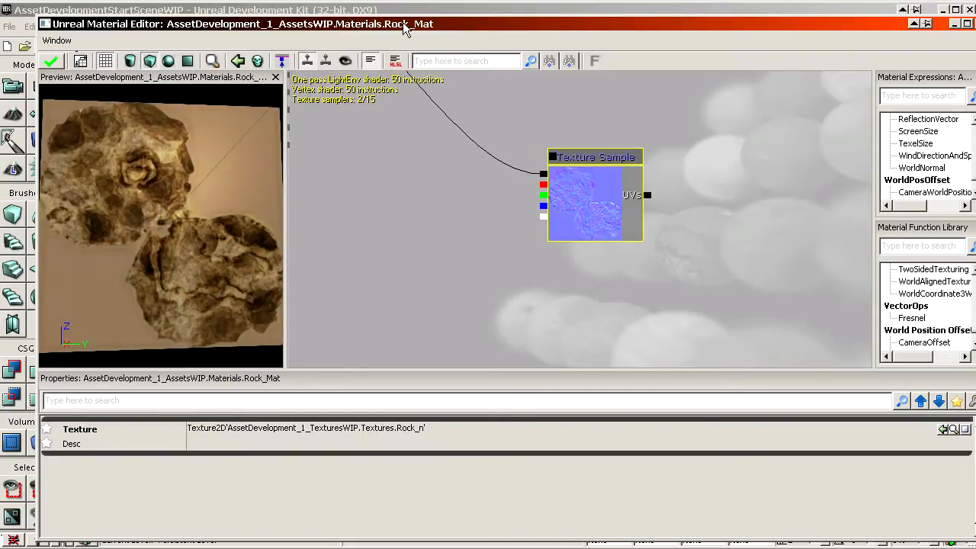
# - Search for "detail" assets in the Engine content and in the UDKGame content
pyautogui.moveTo(406, 25); pyautogui.dragTo(0, 152)
pyautogui.moveTo(0, 72); pyautogui.dragTo(420, 72)
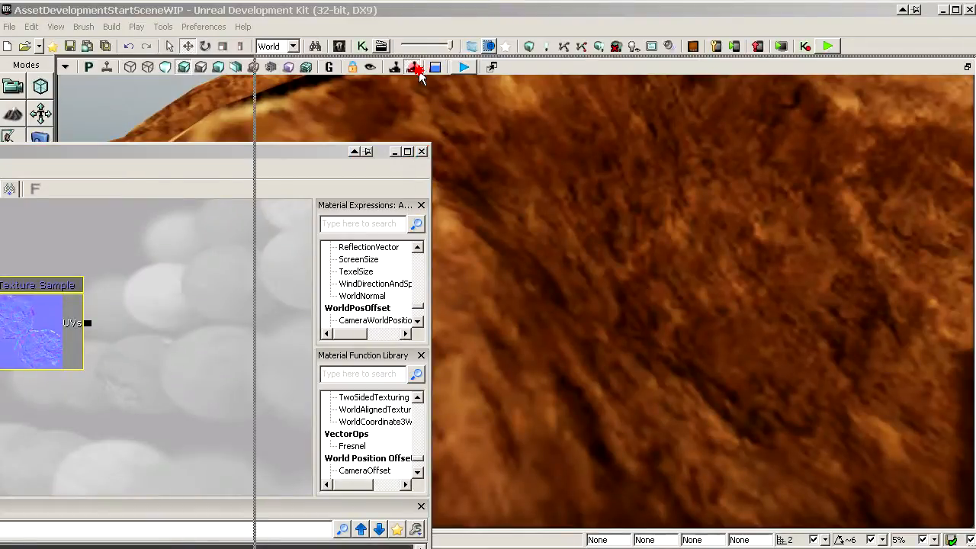
pyautogui.click(415, 68)
pyautogui.click(365, 271)
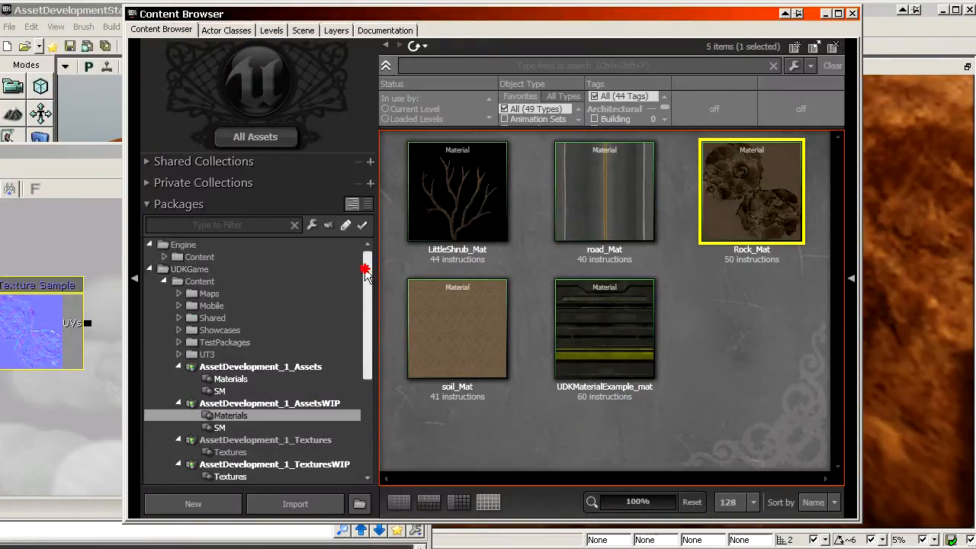
pyautogui.click(200, 257)
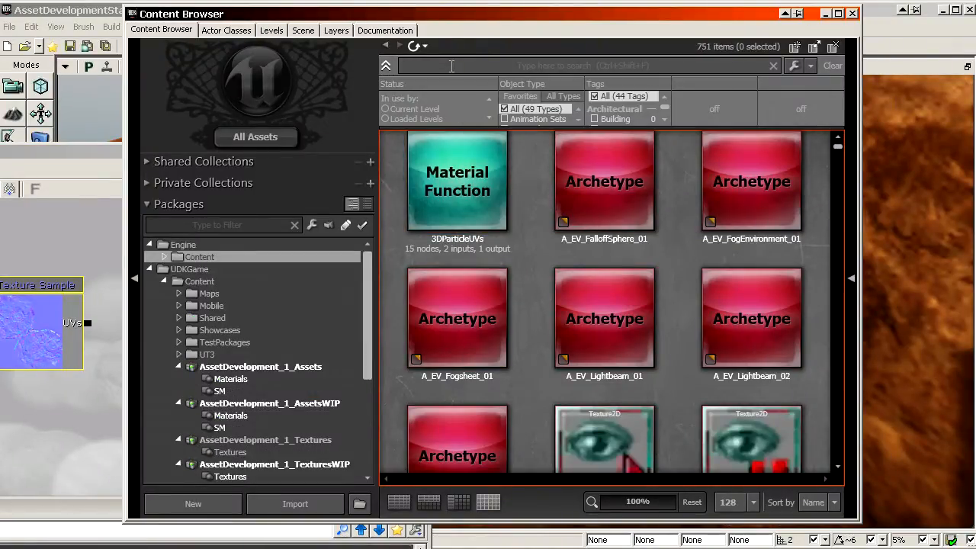
pyautogui.click(451, 66)
pyautogui.write('detail')
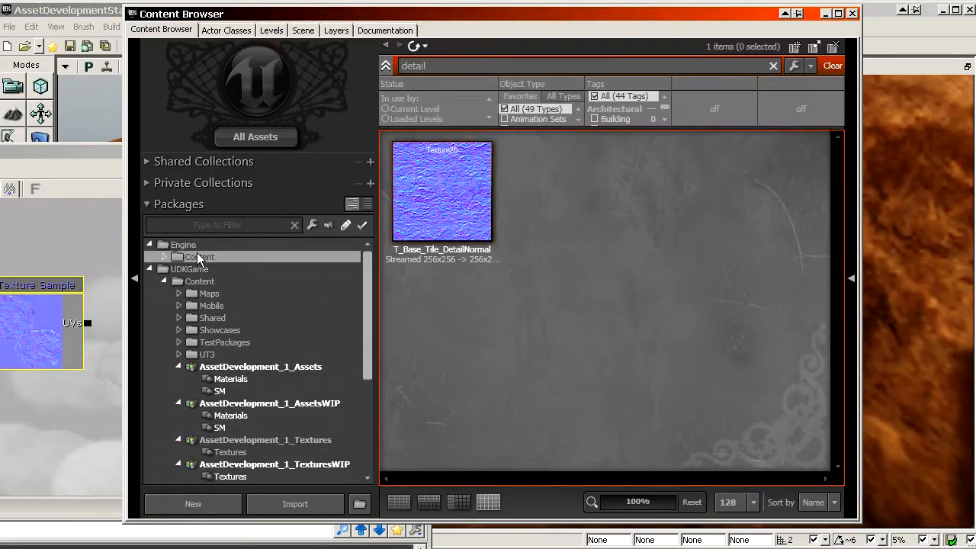
pyautogui.click(202, 282)
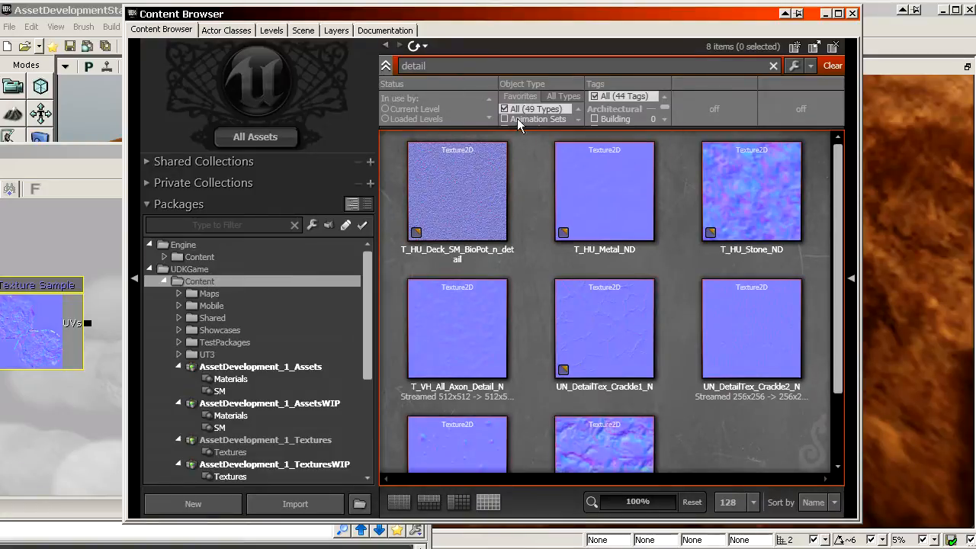
# - Compare the detail normal maps at full size, including UN_DetailTex_Crackle8_N, T_VH_All_Axon_Detail_N and T_HU_Metal_ND
pyautogui.scroll(-3, 513, 163)
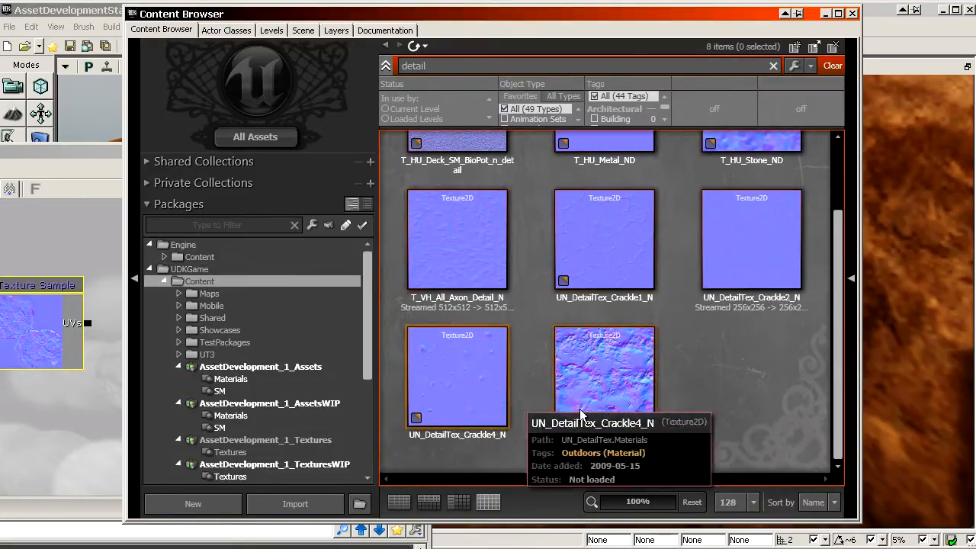
pyautogui.doubleClick(582, 366)
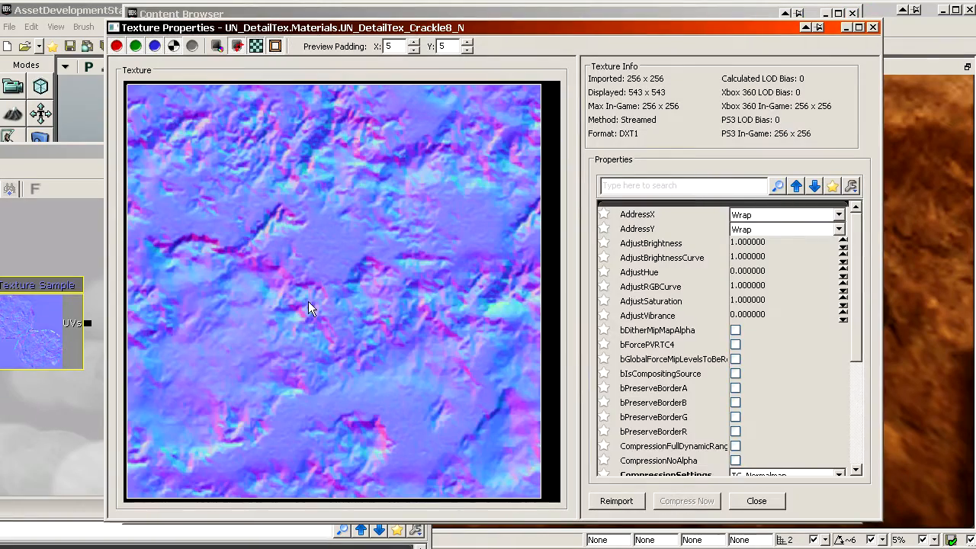
pyautogui.click(757, 500)
pyautogui.moveTo(552, 285); pyautogui.dragTo(553, 381, button='right')
pyautogui.doubleClick(463, 333)
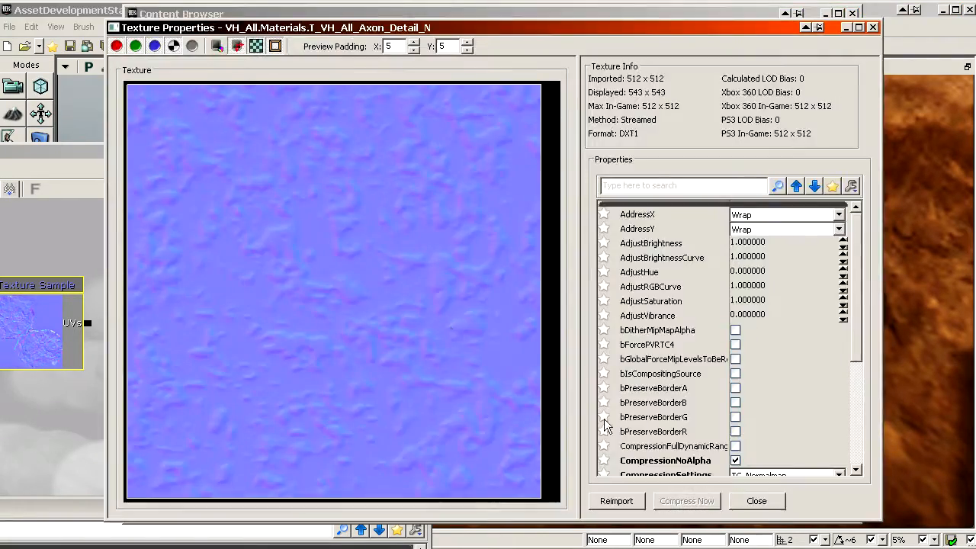
pyautogui.click(756, 501)
pyautogui.doubleClick(737, 197)
pyautogui.click(744, 502)
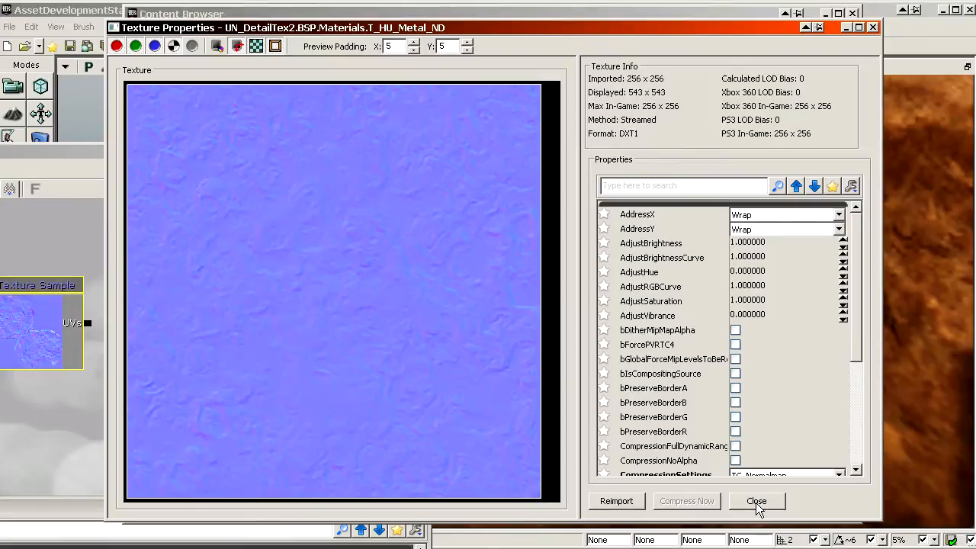
pyautogui.click(756, 503)
pyautogui.scroll(-3, 610, 183)
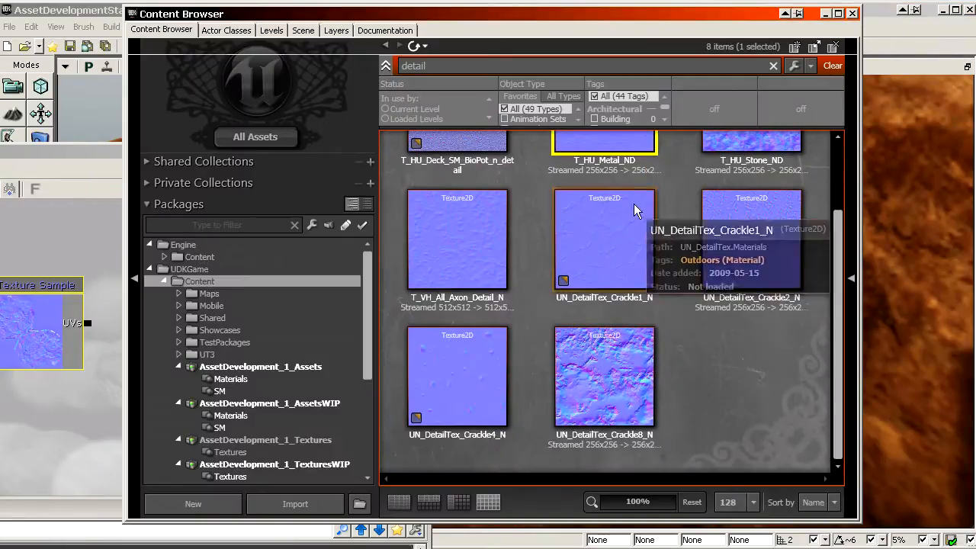
# - Add a Texture Sample of UN_DetailTex_Crackle8_N to the Rock_Mat graph, placed below the existing normal map sample
pyautogui.click(621, 383)
pyautogui.scroll(2, 645, 249)
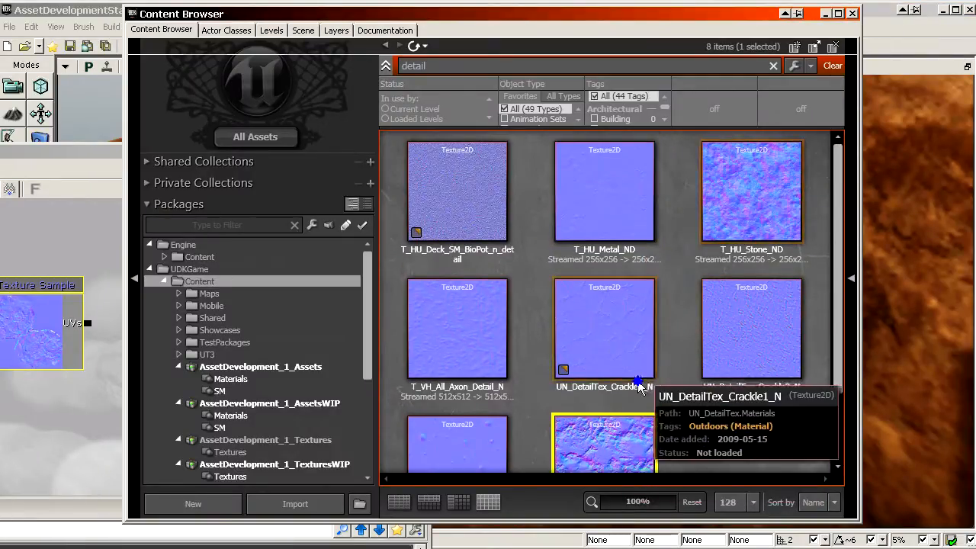
pyautogui.scroll(-2, 597, 361)
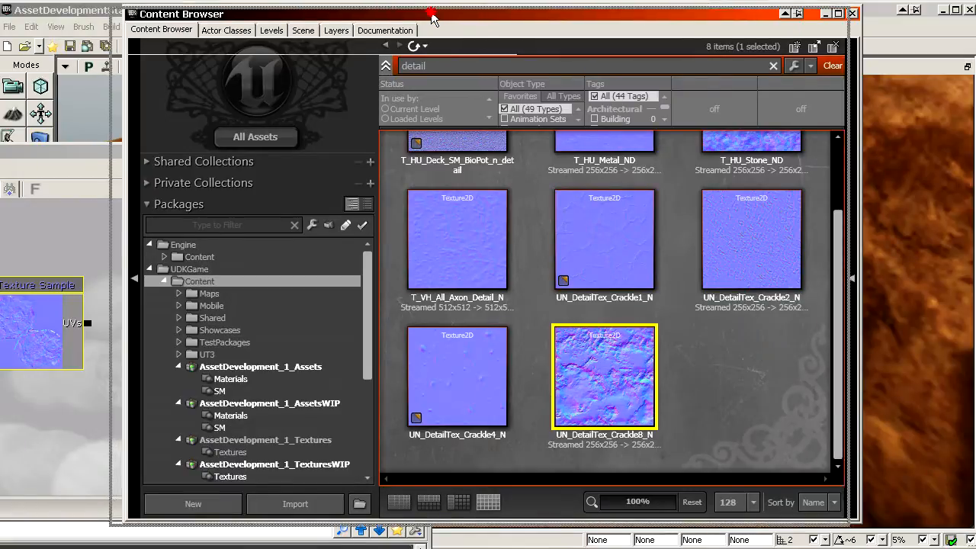
pyautogui.moveTo(430, 14); pyautogui.dragTo(975, 85)
pyautogui.moveTo(238, 155); pyautogui.dragTo(757, 28)
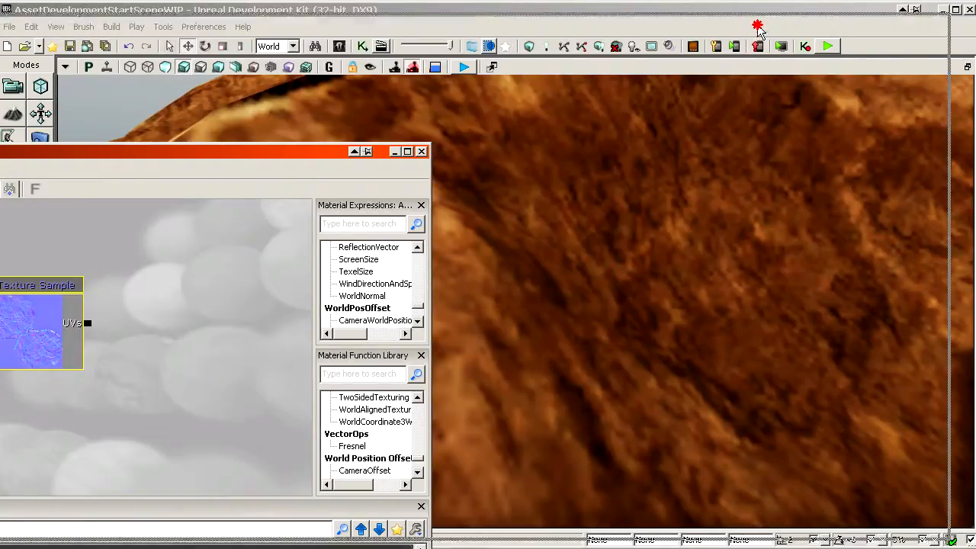
pyautogui.click(538, 235)
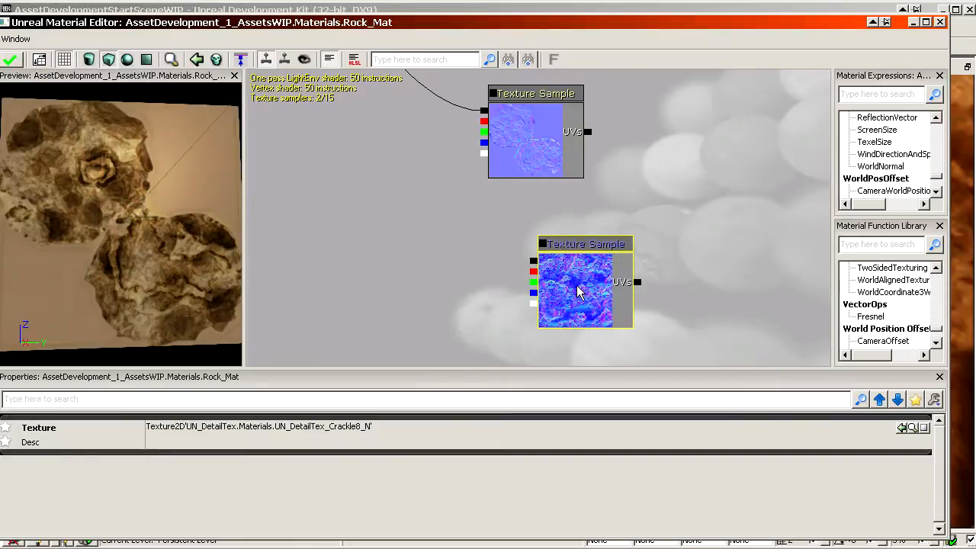
pyautogui.moveTo(582, 289); pyautogui.dragTo(646, 308)
pyautogui.moveTo(827, 161); pyautogui.dragTo(743, 145)
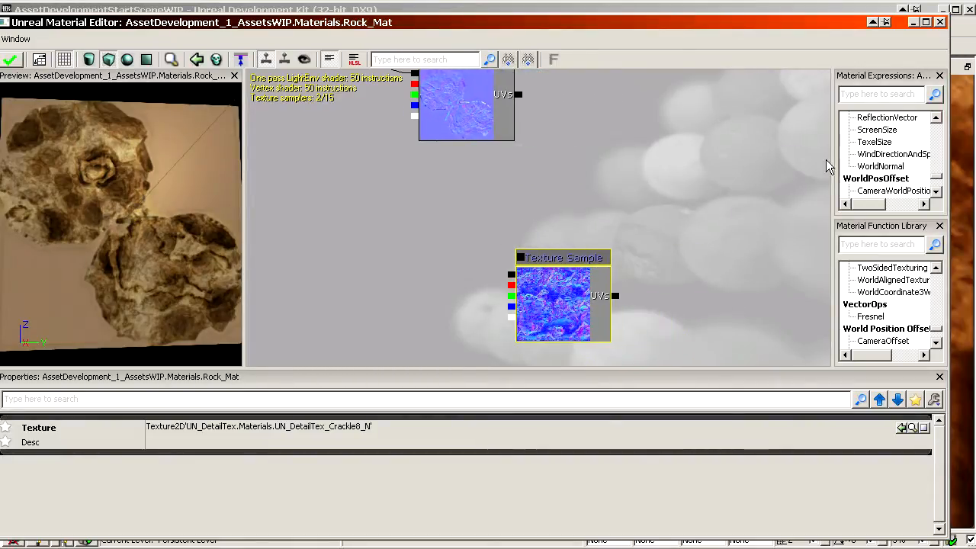
# - Add a TextureCoordinate node and connect it to the UVs input of the detail normal map sample
pyautogui.click(881, 94)
pyautogui.write('tex')
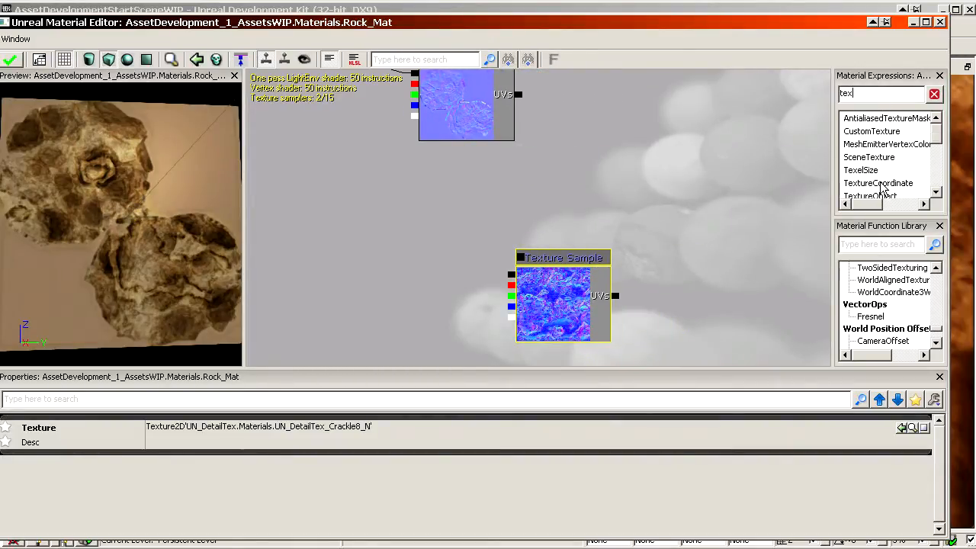
pyautogui.moveTo(884, 188); pyautogui.dragTo(706, 255)
pyautogui.moveTo(616, 296); pyautogui.dragTo(695, 285)
pyautogui.click(572, 299)
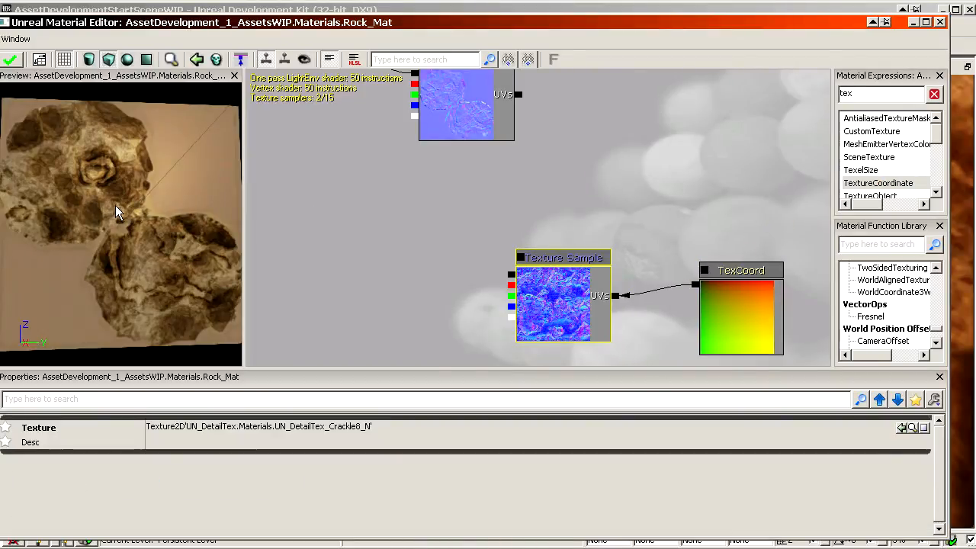
# - Set the TexCoord node's UTiling and VTiling to 20
pyautogui.click(733, 316)
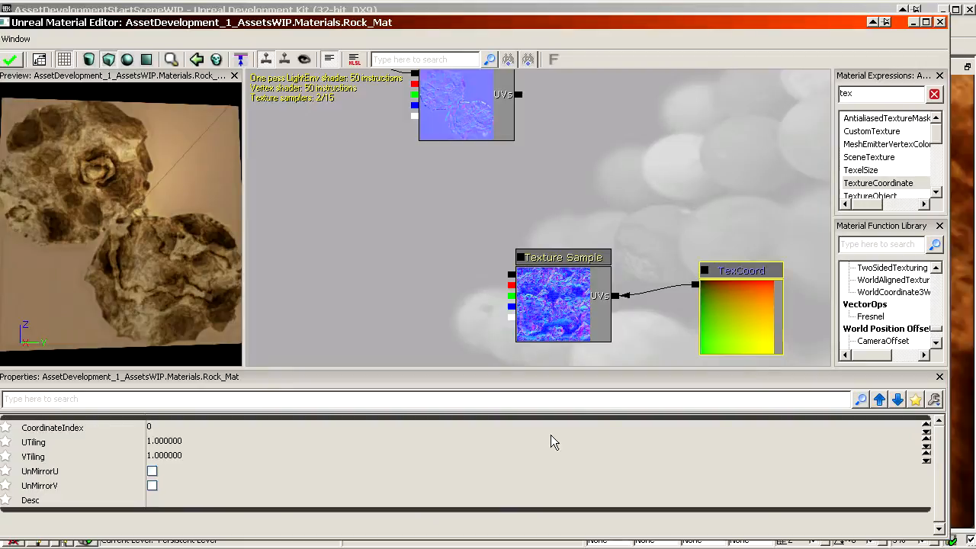
pyautogui.click(150, 442)
pyautogui.write('20')
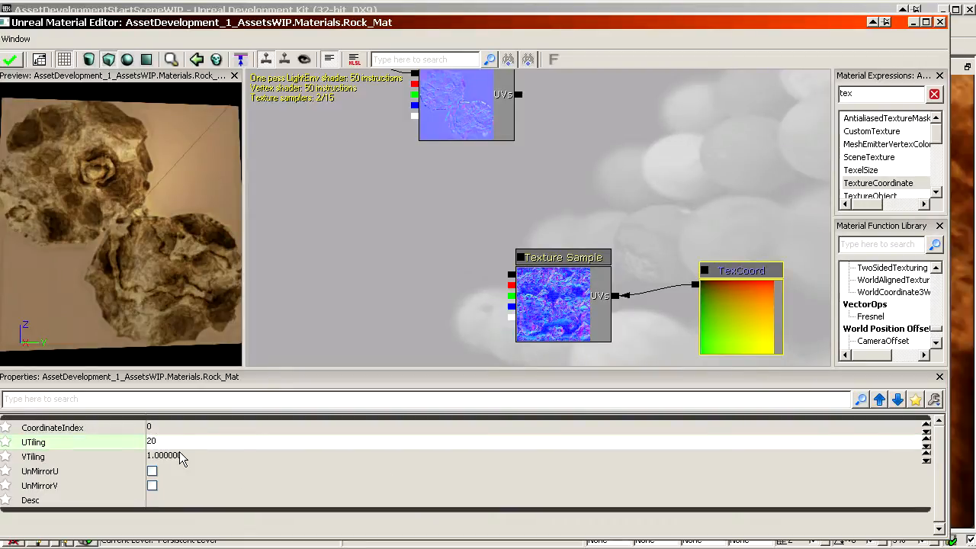
pyautogui.click(181, 456)
pyautogui.write('20')
pyautogui.press('Return')
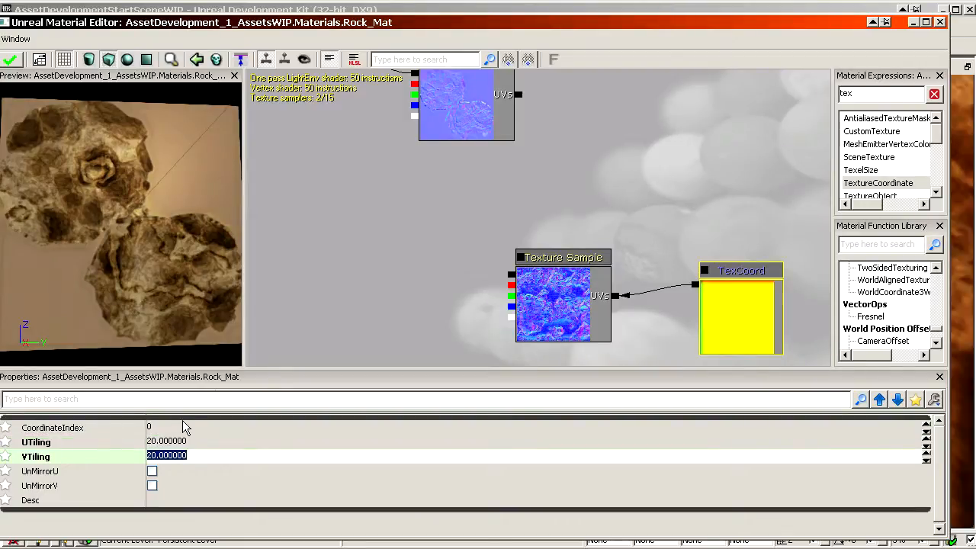
# - Preview the tiled detail normal map sample on the preview mesh, and return to the full material preview
pyautogui.moveTo(370, 285); pyautogui.dragTo(436, 283)
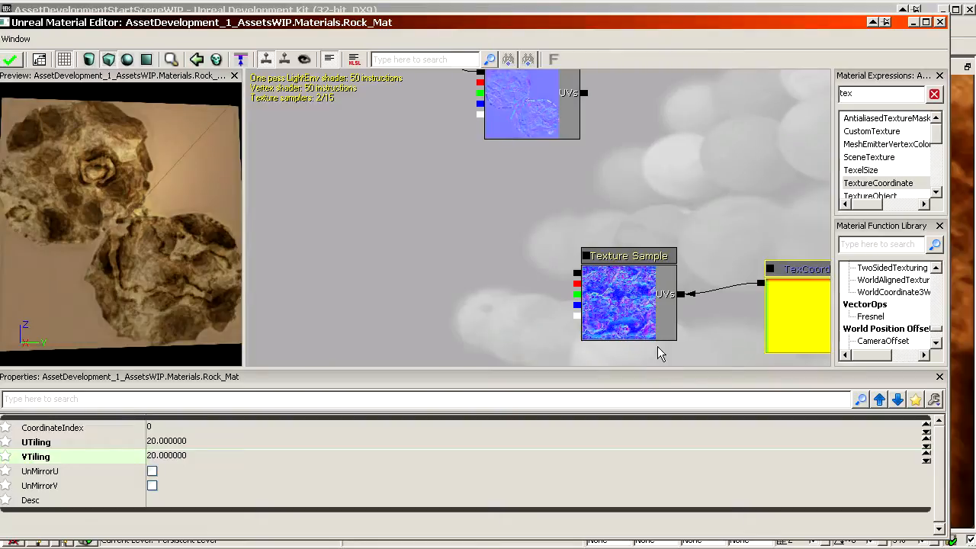
pyautogui.rightClick(638, 277)
pyautogui.click(690, 451)
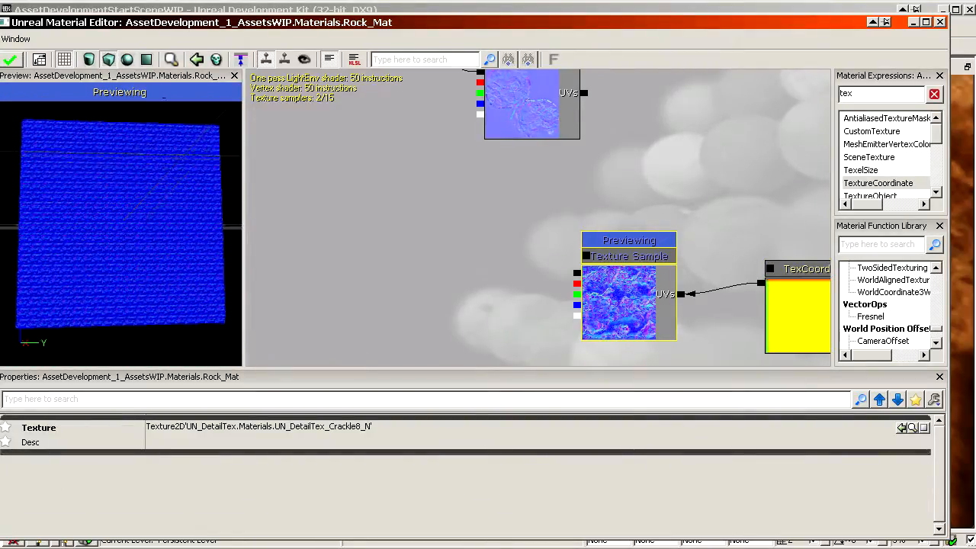
pyautogui.rightClick(617, 289)
pyautogui.click(669, 441)
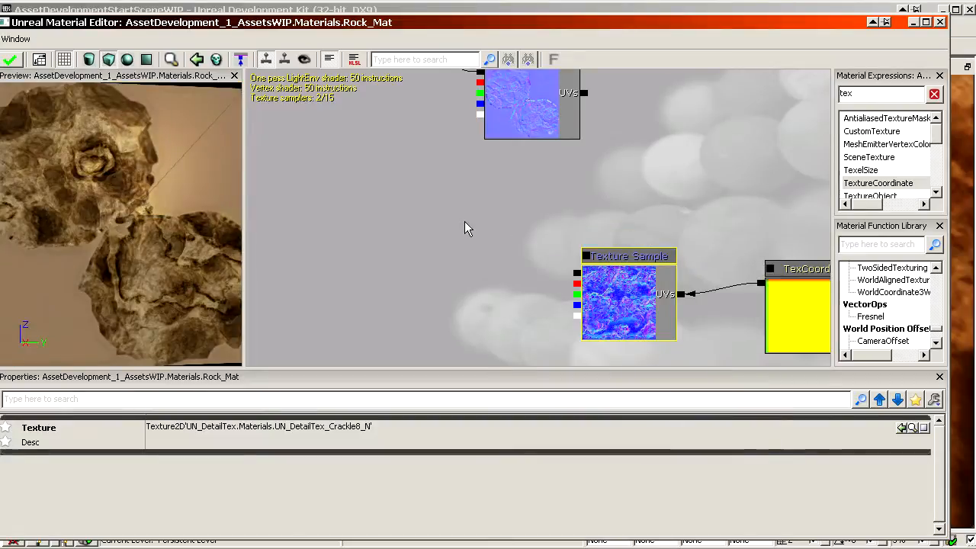
# - Align the Rock_n sample above the detail sample and add a Multiply node with an Add node below it, beside the samples
pyautogui.scroll(-2, 453, 198)
pyautogui.moveTo(519, 168); pyautogui.dragTo(595, 174)
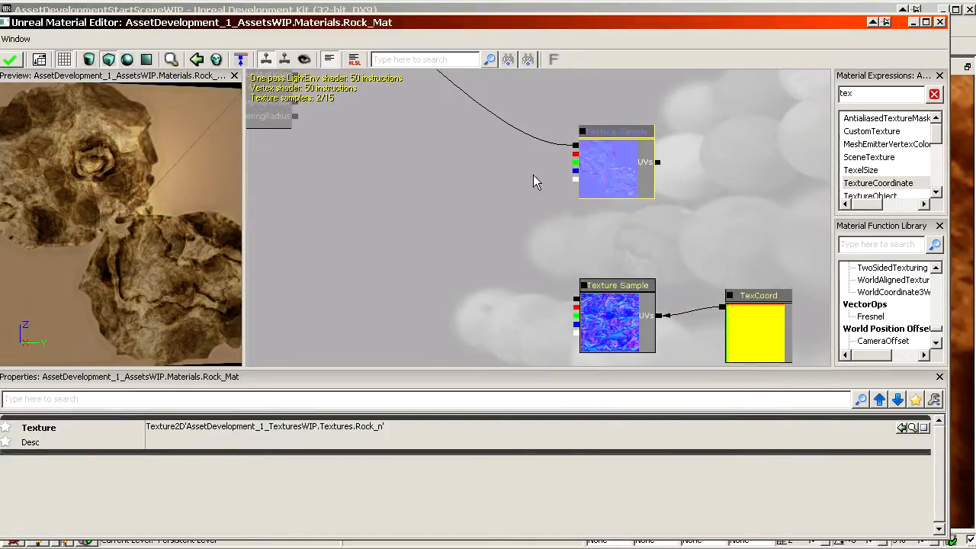
pyautogui.click(476, 174)
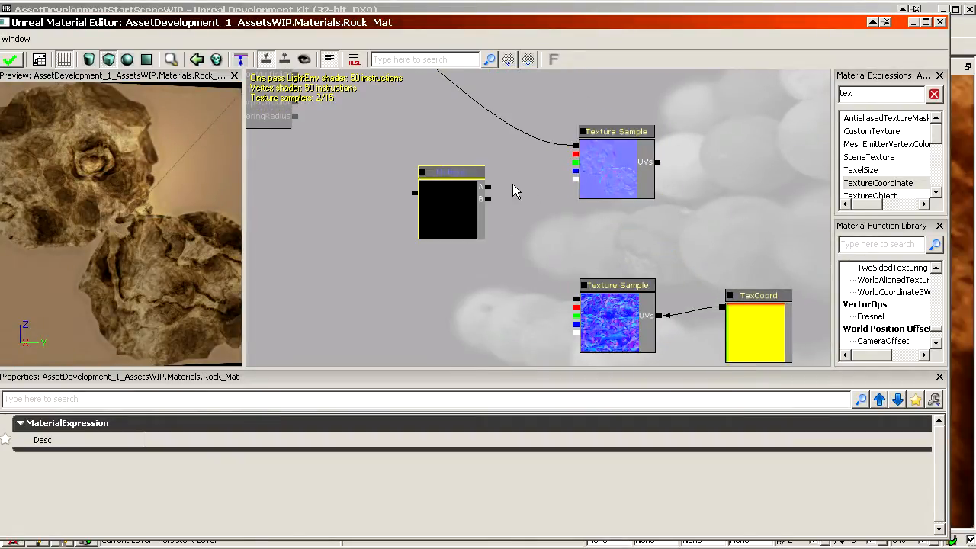
pyautogui.click(492, 244)
pyautogui.click(436, 251)
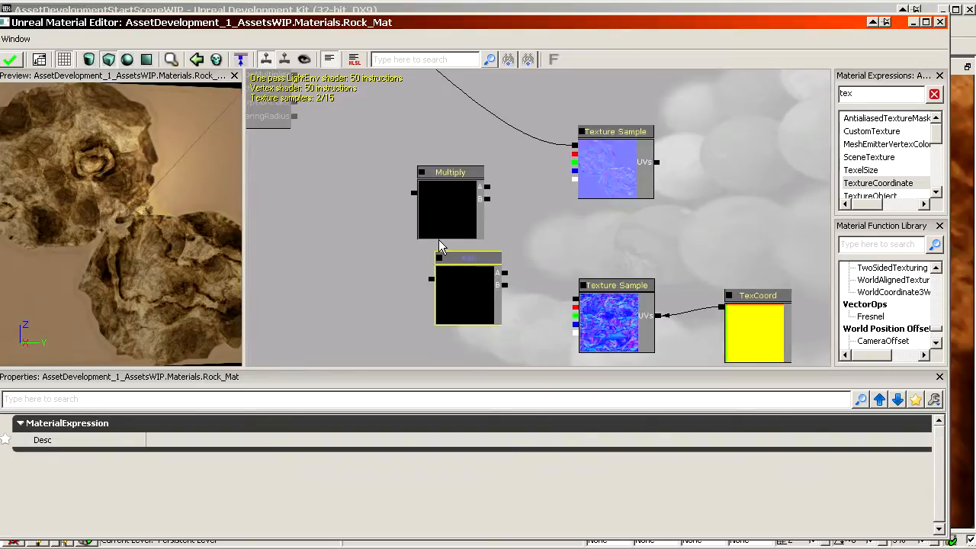
pyautogui.scroll(2, 380, 263)
pyautogui.keyDown('ctrl'); pyautogui.moveTo(433, 279); pyautogui.dragTo(410, 279); pyautogui.keyUp('ctrl')
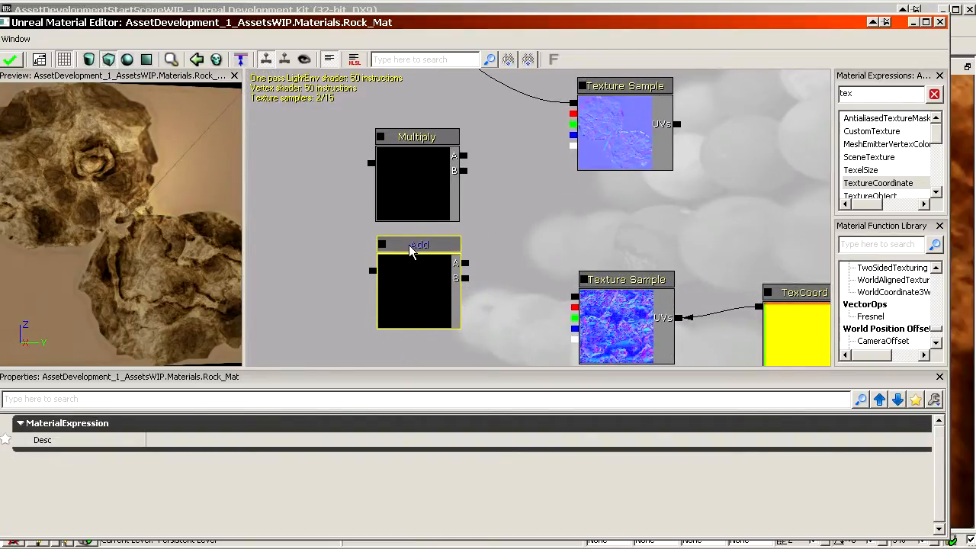
pyautogui.keyDown('ctrl'); pyautogui.click(403, 157); pyautogui.keyUp('ctrl')
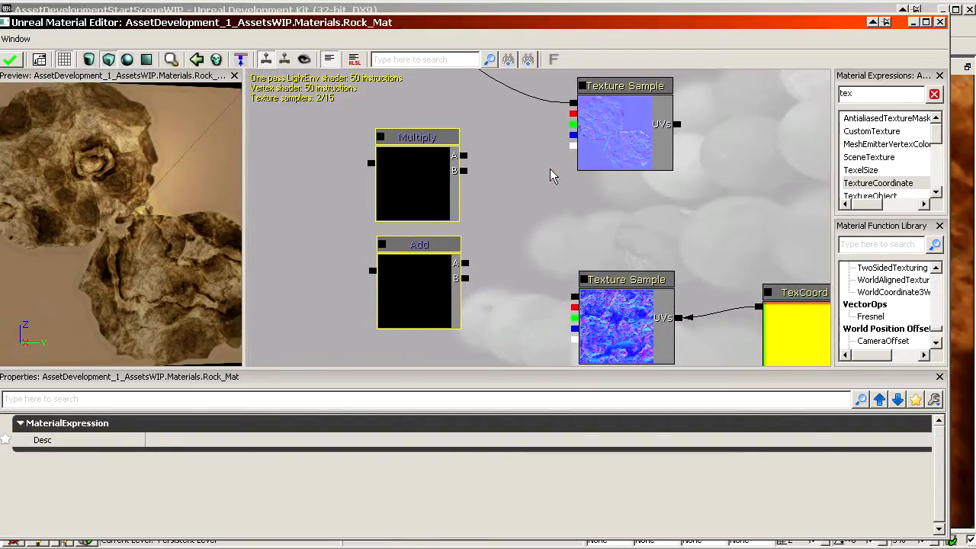
# - Delete the unconnected Multiply and Add nodes beside the two normal map samples
pyautogui.moveTo(551, 170); pyautogui.dragTo(497, 126)
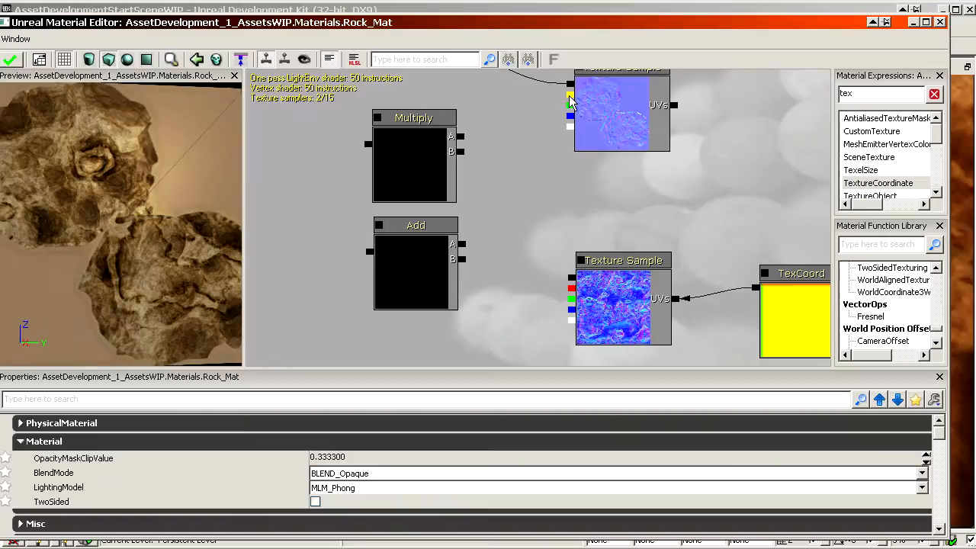
pyautogui.moveTo(571, 96); pyautogui.dragTo(495, 124)
pyautogui.click(424, 169)
pyautogui.click(430, 261)
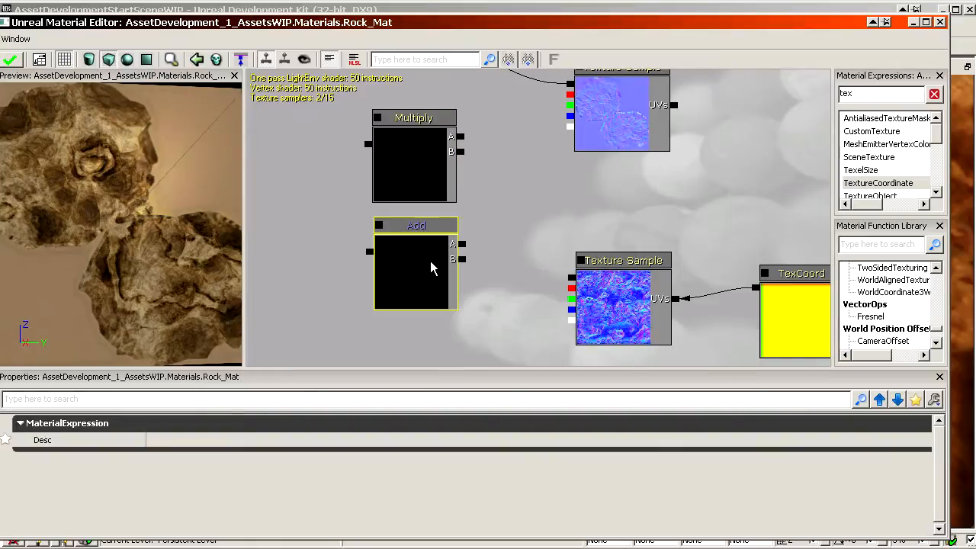
pyautogui.keyDown('ctrl'); pyautogui.click(412, 172); pyautogui.keyUp('ctrl')
pyautogui.press('Delete')
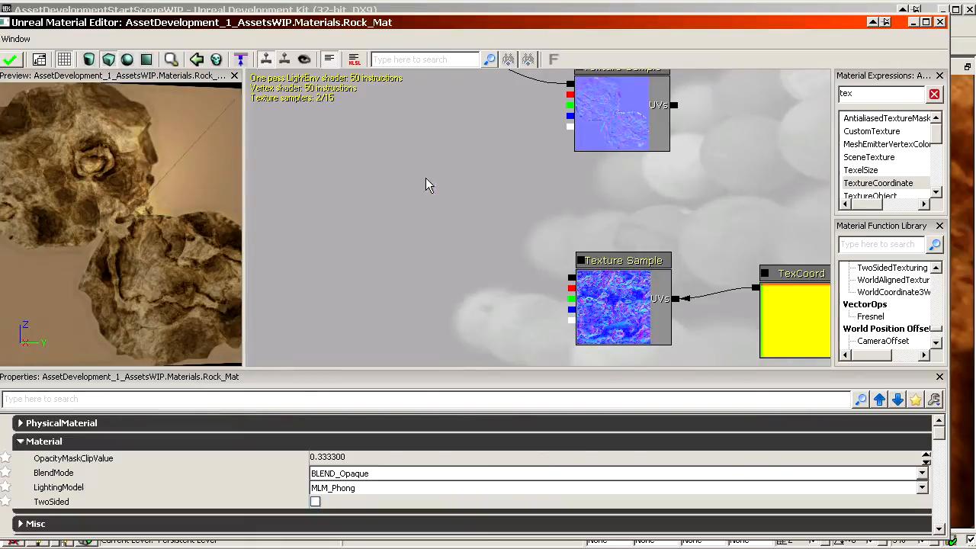
# - Add a ComponentMask node beside the detail normal map sample and connect the sample's combined colour output to it
pyautogui.moveTo(556, 228); pyautogui.dragTo(575, 216)
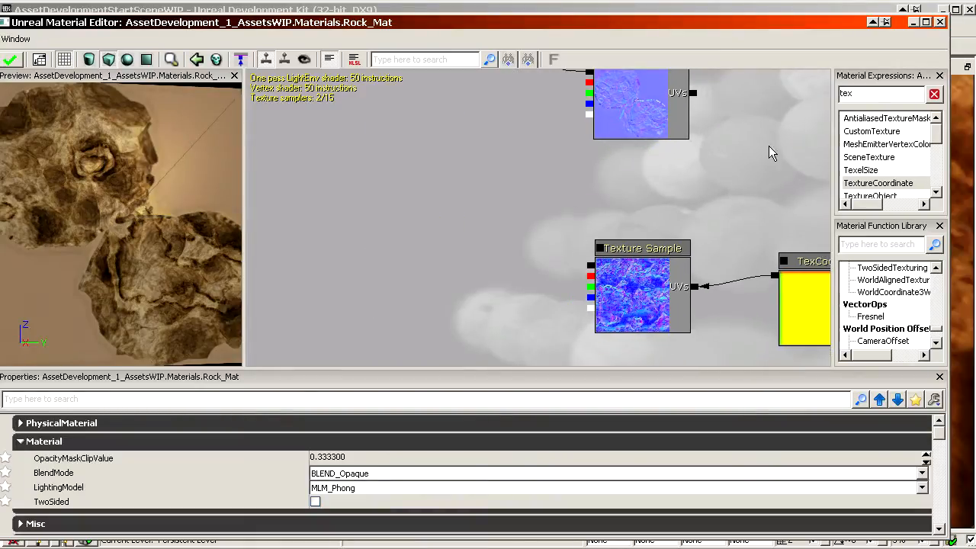
pyautogui.doubleClick(876, 92)
pyautogui.press('BackSpace')
pyautogui.write('compo')
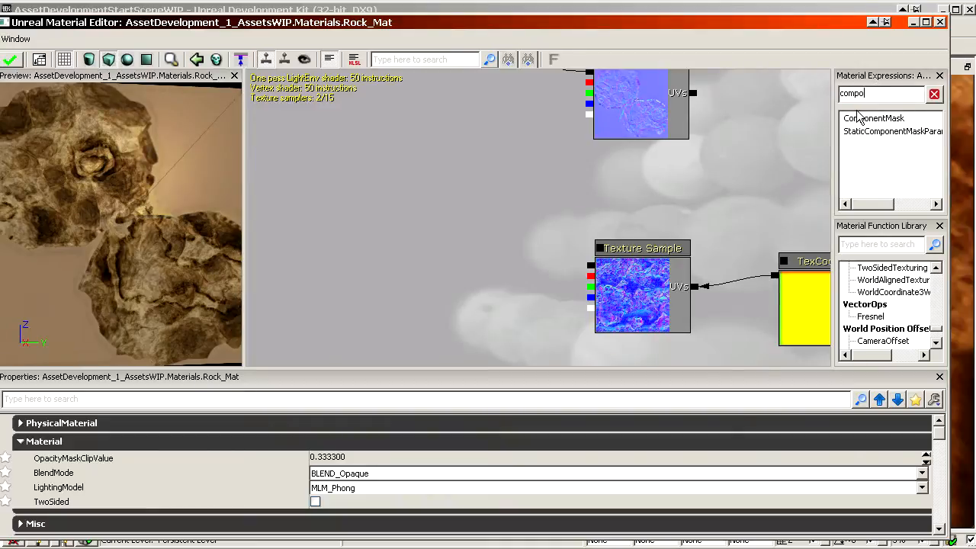
pyautogui.moveTo(858, 116); pyautogui.dragTo(456, 246)
pyautogui.moveTo(590, 267); pyautogui.dragTo(539, 262)
pyautogui.click(514, 264)
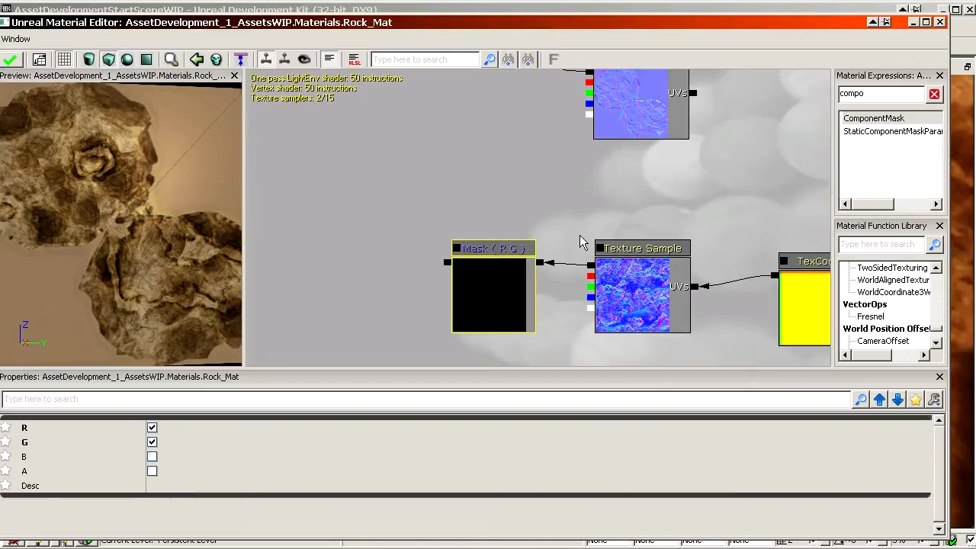
pyautogui.click(582, 240)
pyautogui.click(504, 252)
pyautogui.click(538, 254)
pyautogui.click(513, 260)
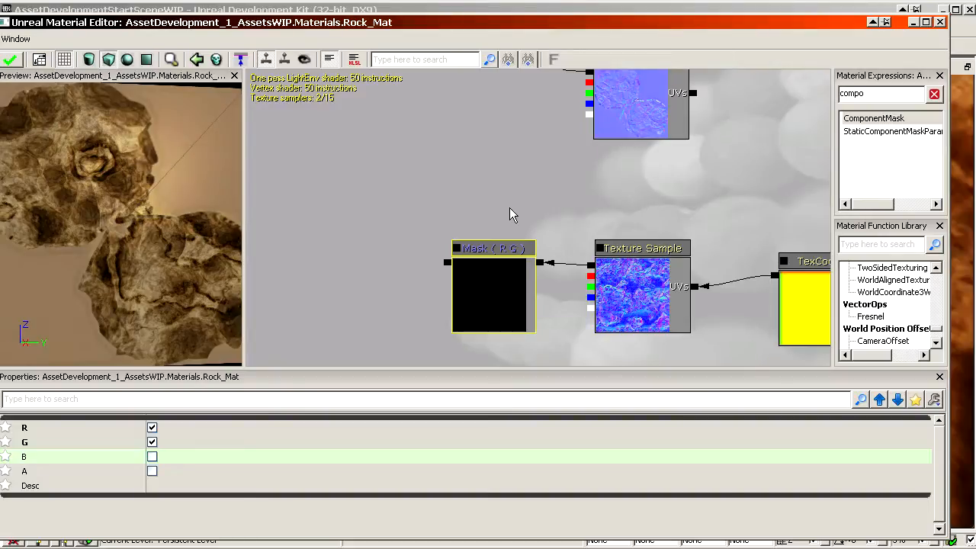
# - Add a Multiply node and a Constant node, connecting the mask to the Multiply's A input and the constant to its B input
pyautogui.moveTo(374, 182); pyautogui.dragTo(398, 169)
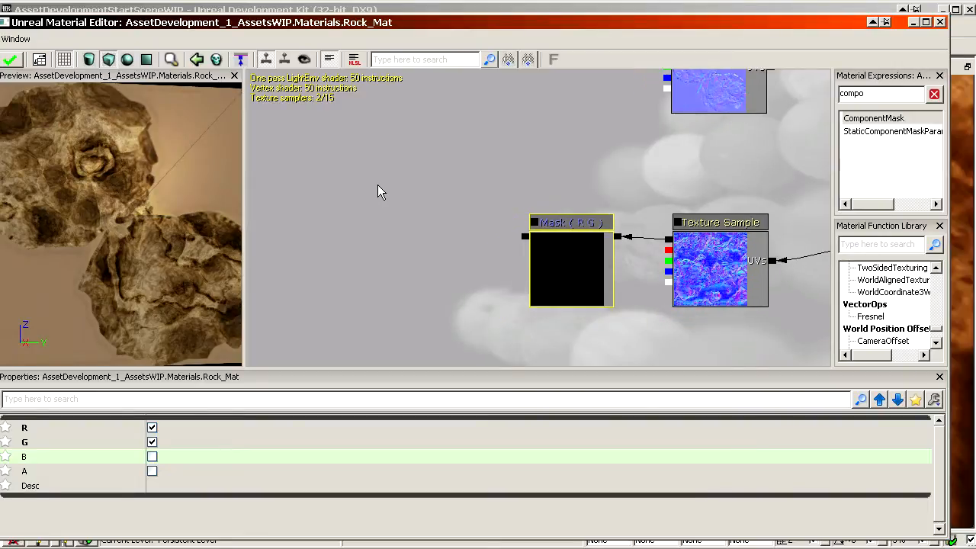
pyautogui.press('m')
pyautogui.click(397, 234)
pyautogui.moveTo(498, 257); pyautogui.dragTo(487, 201)
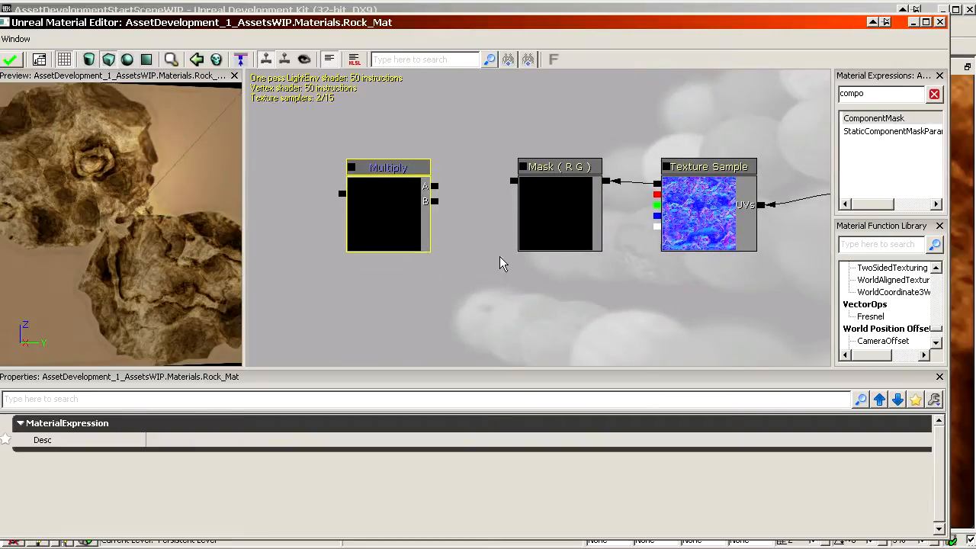
pyautogui.press('1')
pyautogui.click(504, 276)
pyautogui.moveTo(499, 296); pyautogui.dragTo(514, 181)
# - Set the Constant node's R value to 2 and move the Multiply node closer to the mask
pyautogui.click(551, 315)
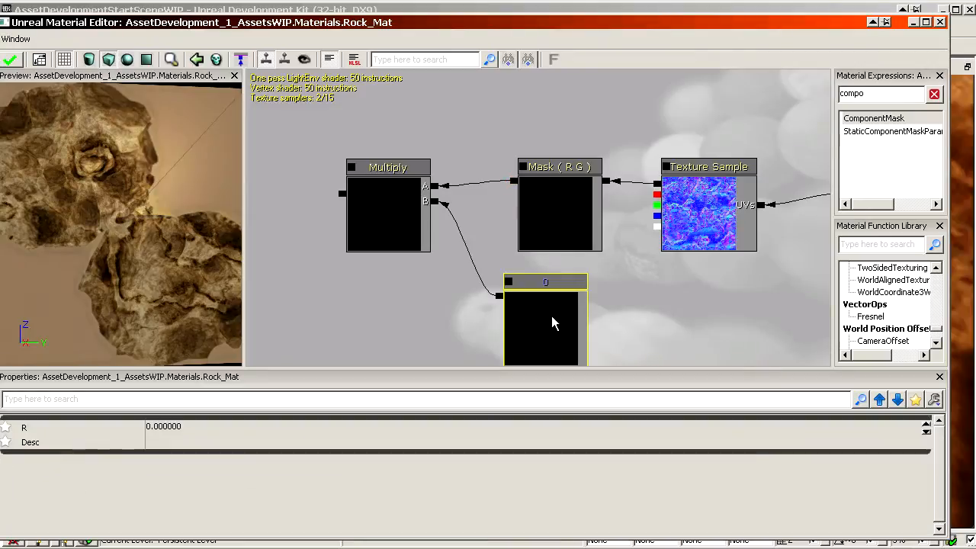
pyautogui.click(359, 428)
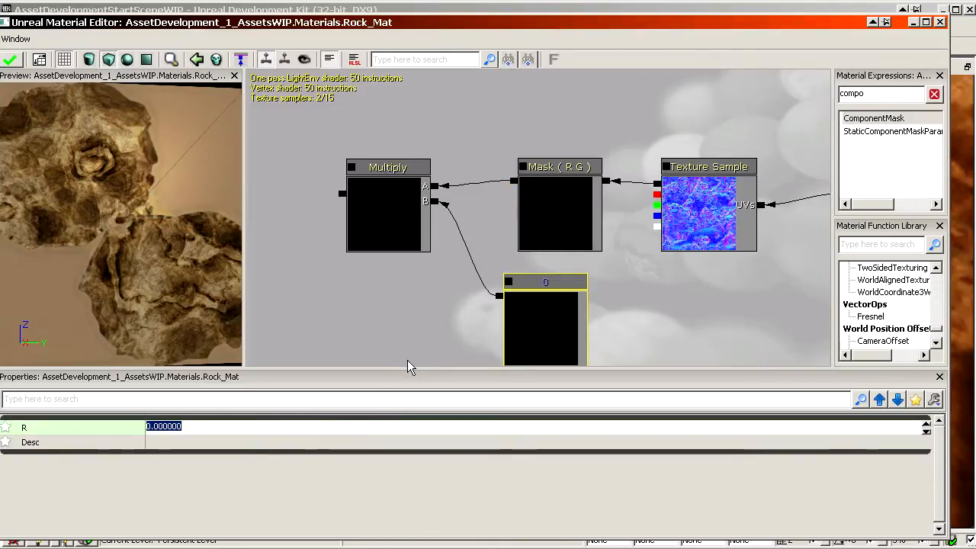
pyautogui.write('2')
pyautogui.press('Return')
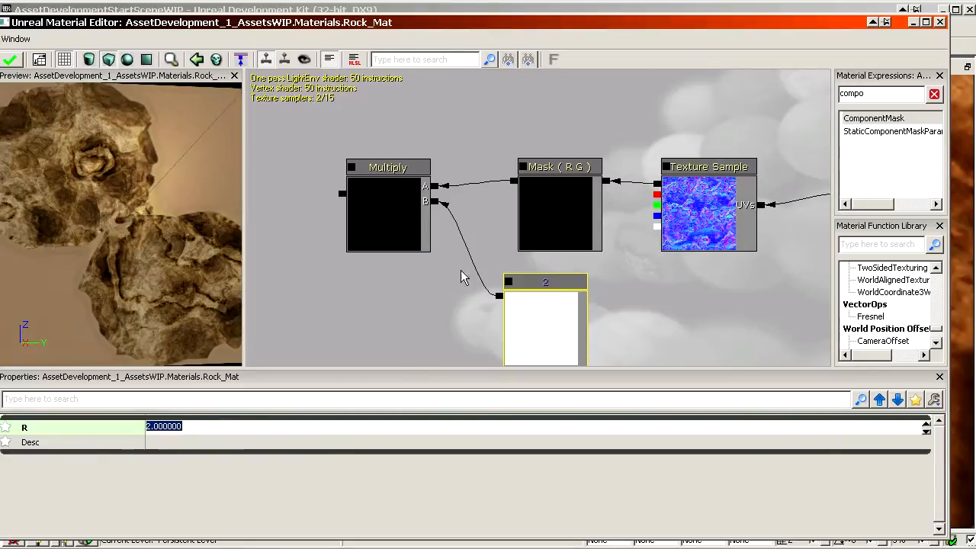
pyautogui.click(408, 224)
pyautogui.keyDown('ctrl'); pyautogui.moveTo(410, 224); pyautogui.dragTo(456, 259); pyautogui.keyUp('ctrl')
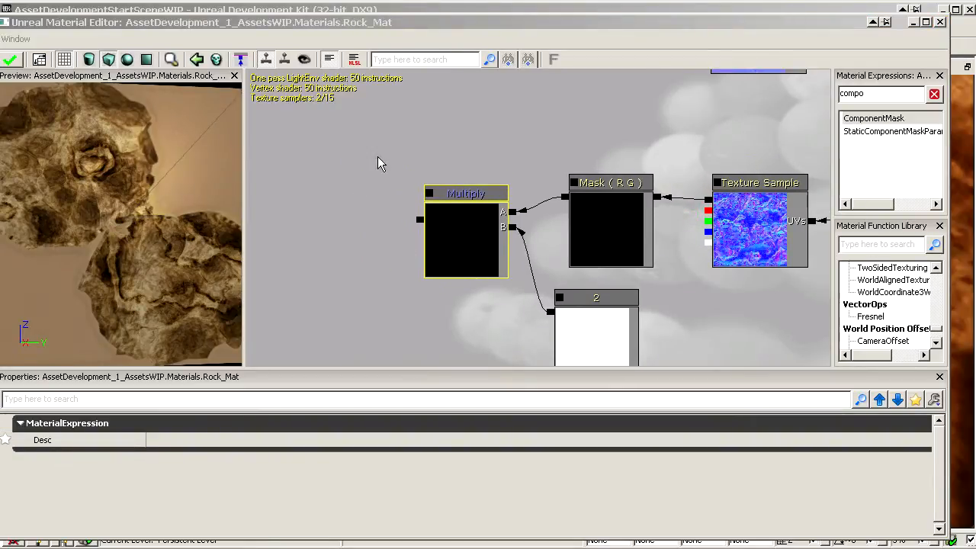
pyautogui.moveTo(391, 149); pyautogui.dragTo(423, 158)
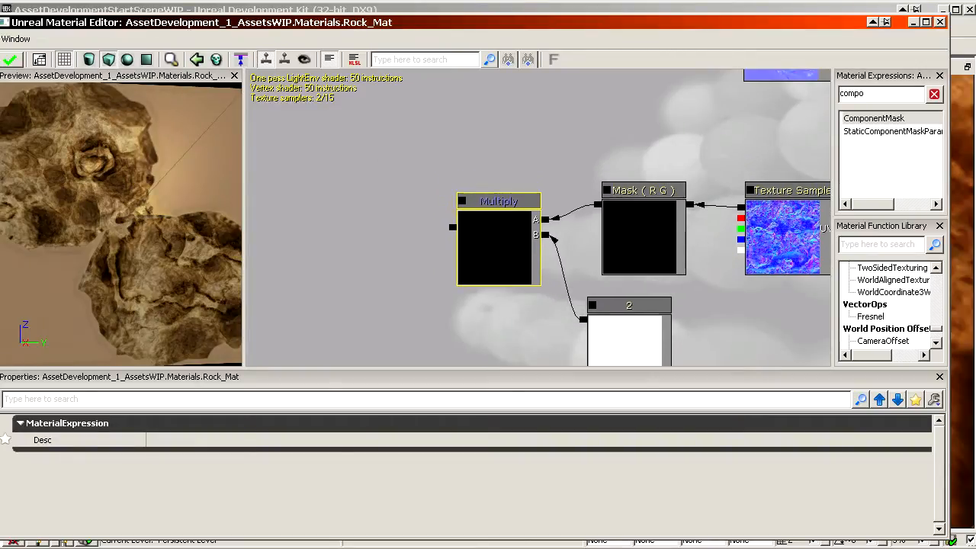
pyautogui.moveTo(504, 175); pyautogui.dragTo(352, 254)
pyautogui.click(329, 228)
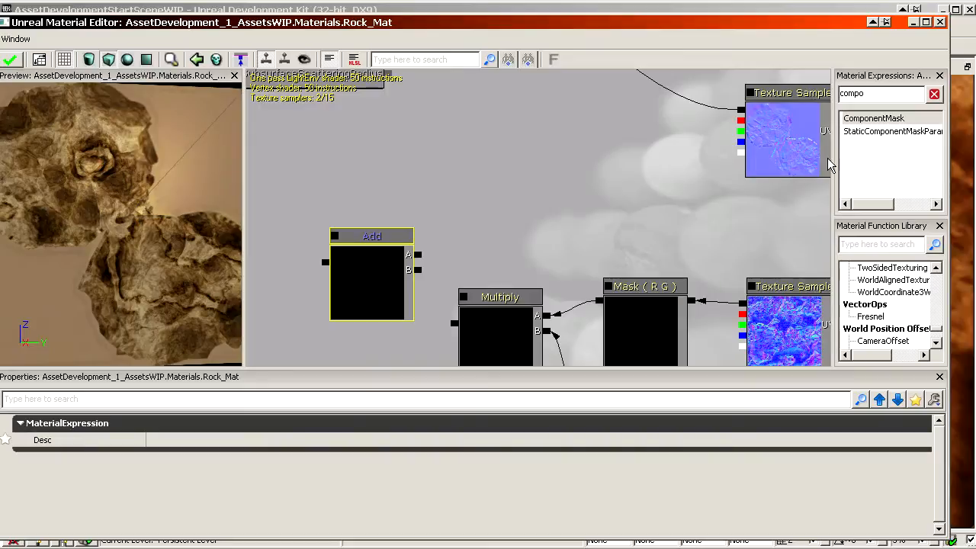
pyautogui.click(799, 148)
pyautogui.moveTo(595, 191); pyautogui.dragTo(538, 160)
pyautogui.click(446, 296)
pyautogui.moveTo(443, 290); pyautogui.dragTo(419, 231)
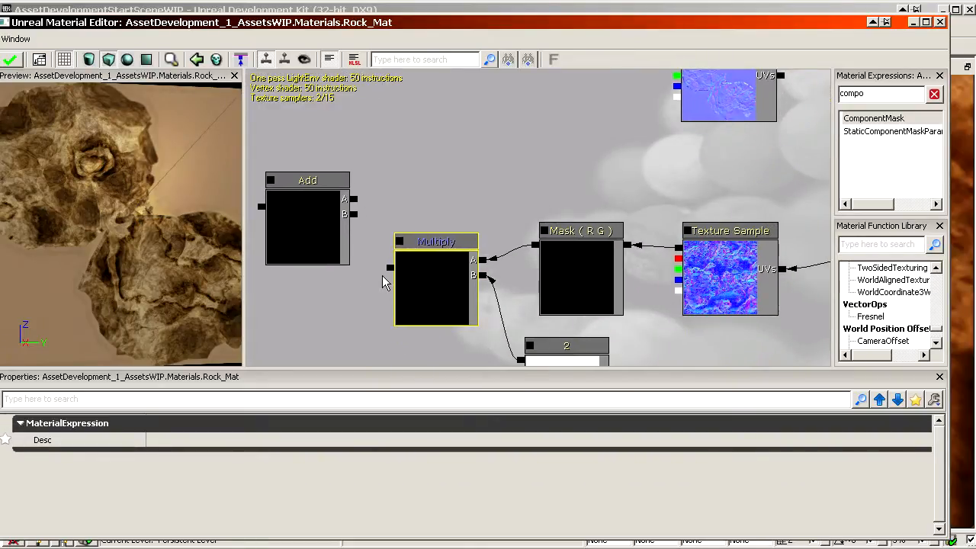
pyautogui.moveTo(407, 112); pyautogui.dragTo(390, 218)
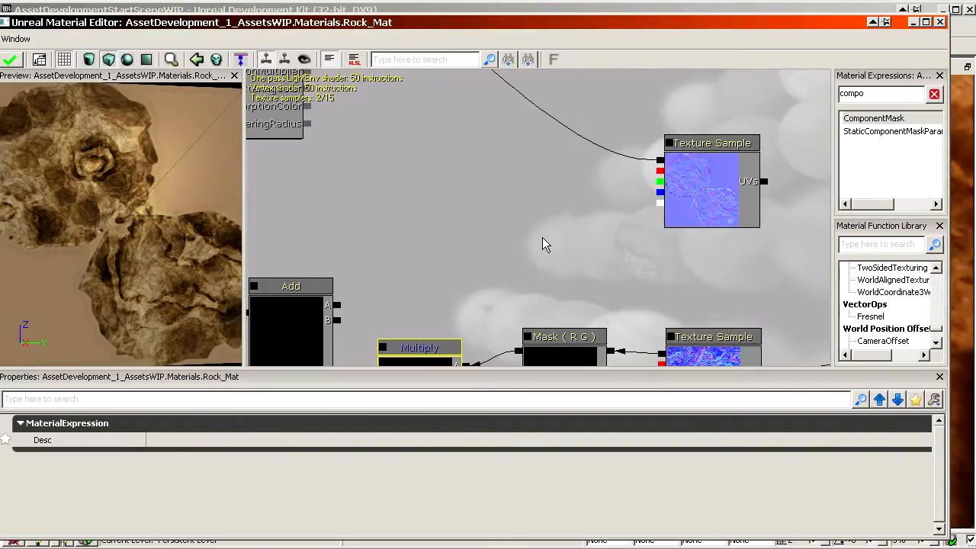
pyautogui.moveTo(501, 240); pyautogui.dragTo(616, 174)
pyautogui.click(404, 296)
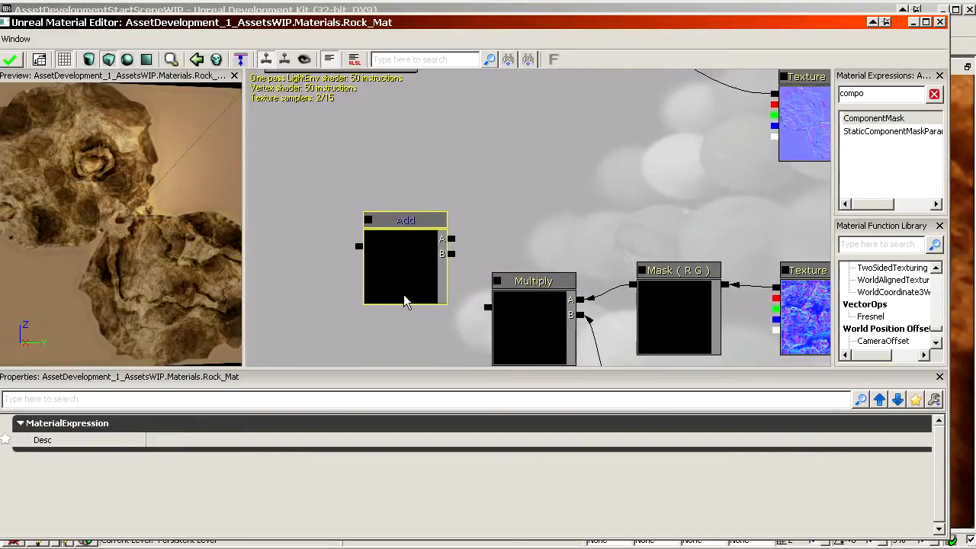
pyautogui.moveTo(538, 229); pyautogui.dragTo(817, 359)
pyautogui.scroll(-1, 340, 138)
pyautogui.scroll(-1, 770, 252)
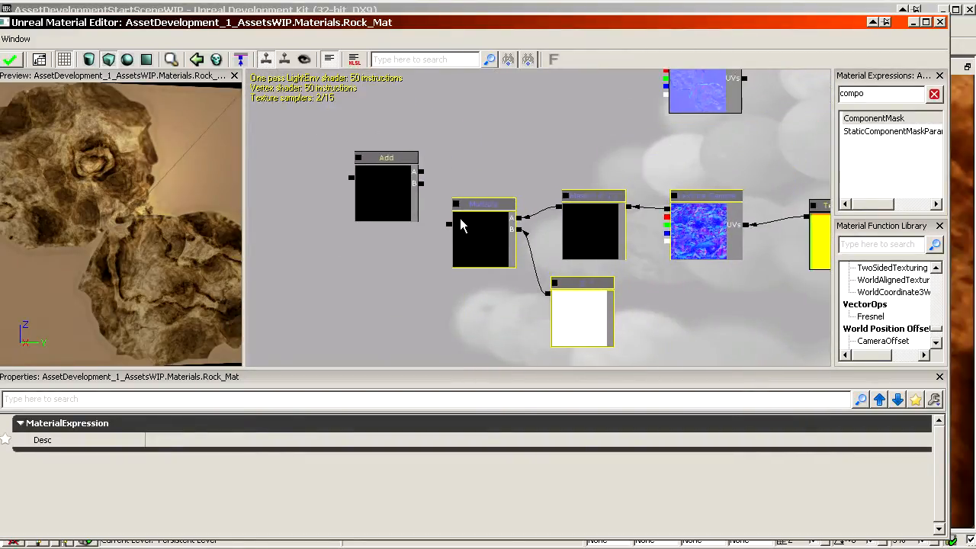
pyautogui.scroll(3, 488, 202)
pyautogui.moveTo(502, 104); pyautogui.dragTo(601, 146)
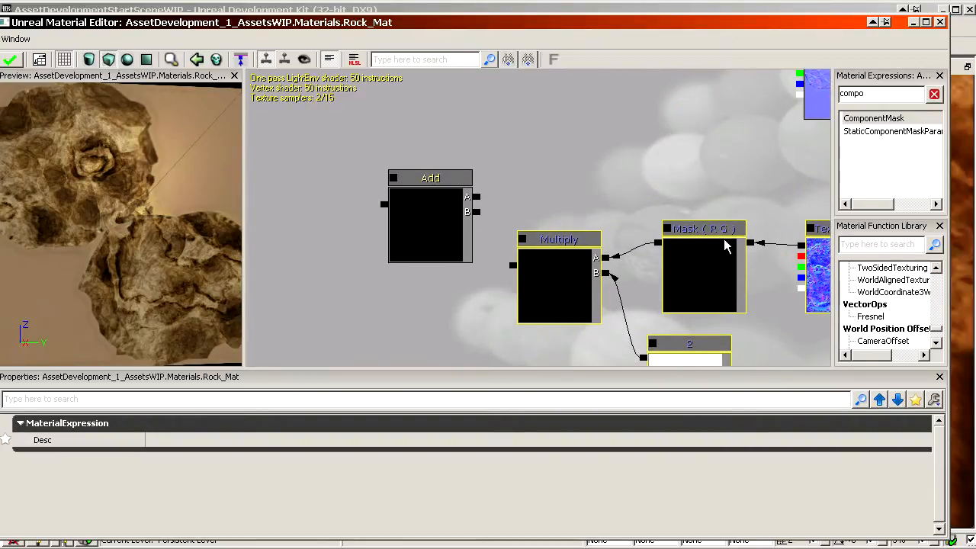
pyautogui.click(420, 218)
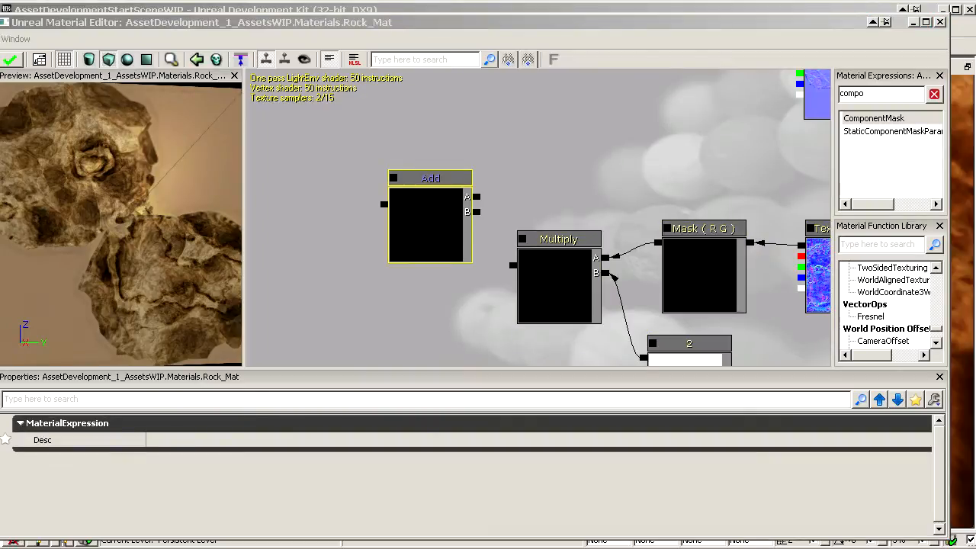
pyautogui.click(497, 181)
pyautogui.press('Delete')
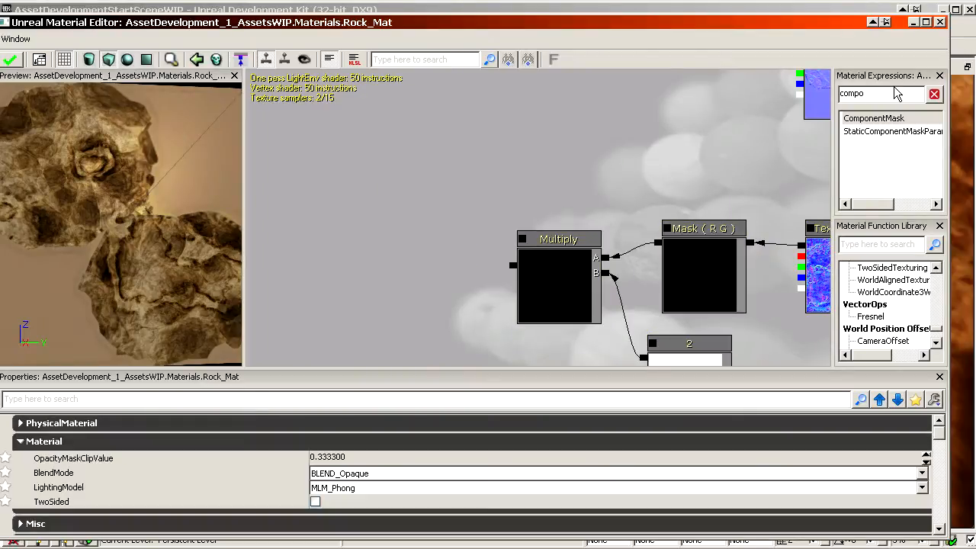
# - Find the AppendVector expression and add an Append node beside the Multiply node
pyautogui.write('append')
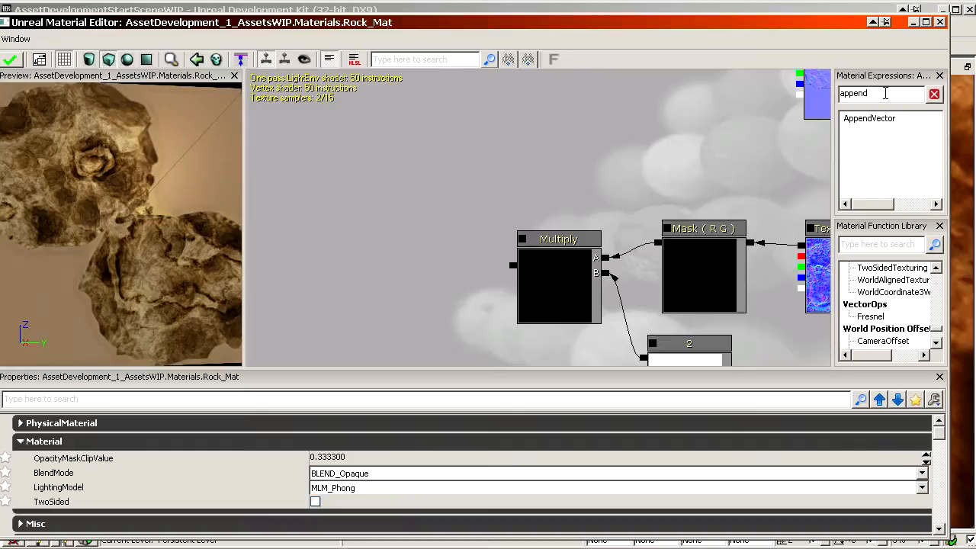
pyautogui.moveTo(885, 116); pyautogui.dragTo(351, 261)
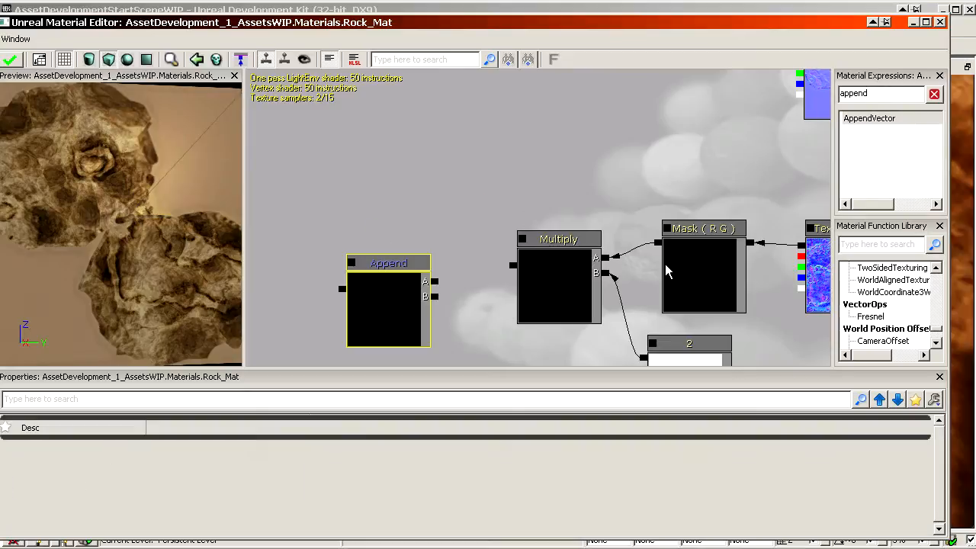
pyautogui.click(715, 290)
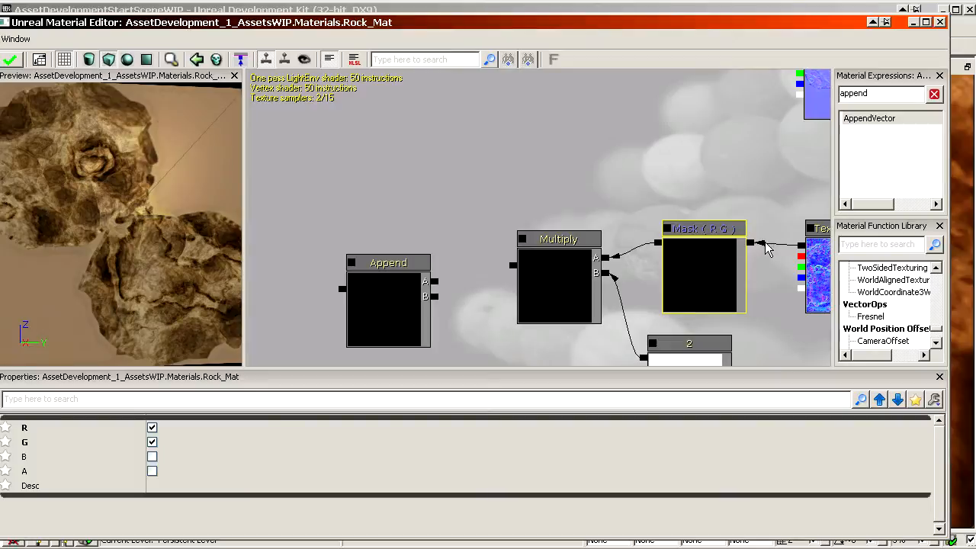
pyautogui.moveTo(400, 276); pyautogui.dragTo(394, 253)
pyautogui.click(393, 259)
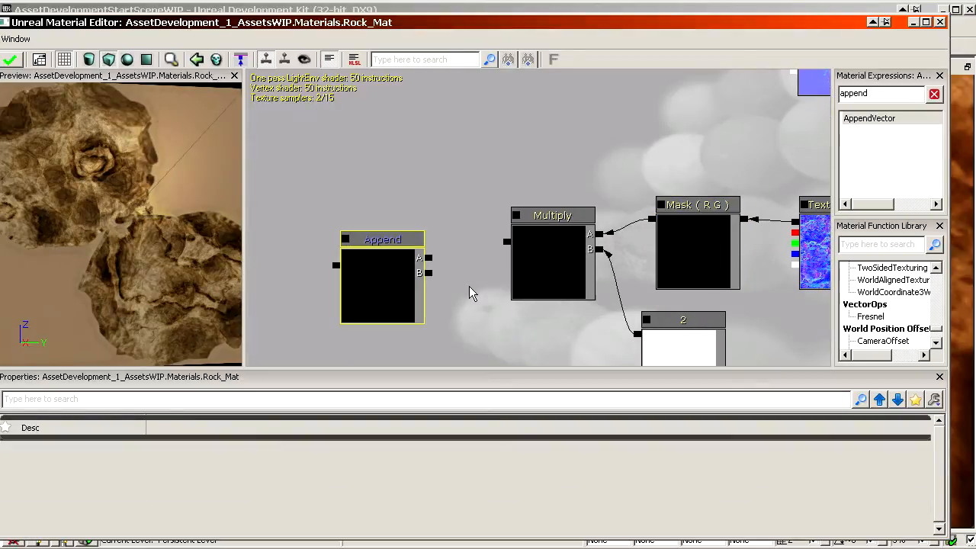
# - Move the Append node up beside the Rock_n texture sample and shift that sample slightly above and closer to it
pyautogui.scroll(-1, 410, 305)
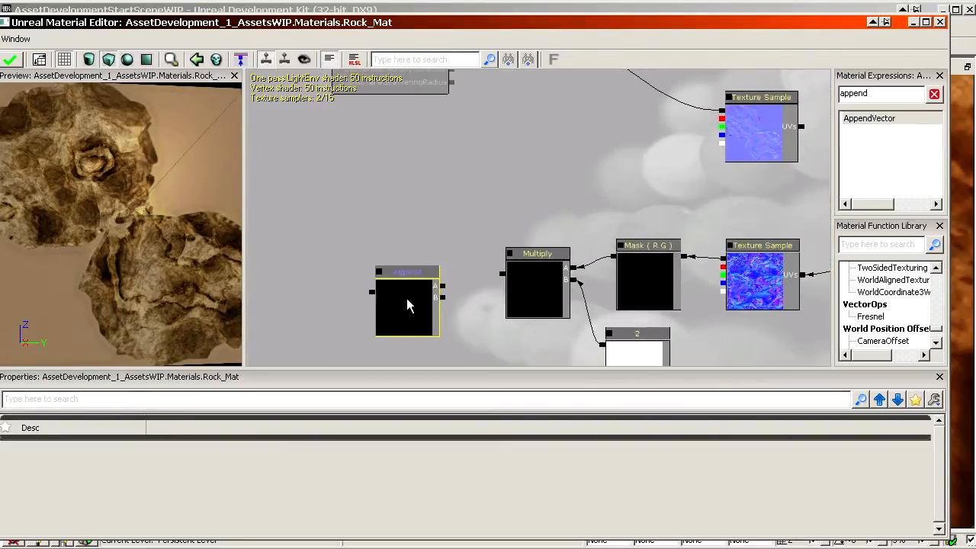
pyautogui.moveTo(428, 315); pyautogui.dragTo(552, 292)
pyautogui.moveTo(552, 291); pyautogui.dragTo(516, 248)
pyautogui.scroll(2, 552, 291)
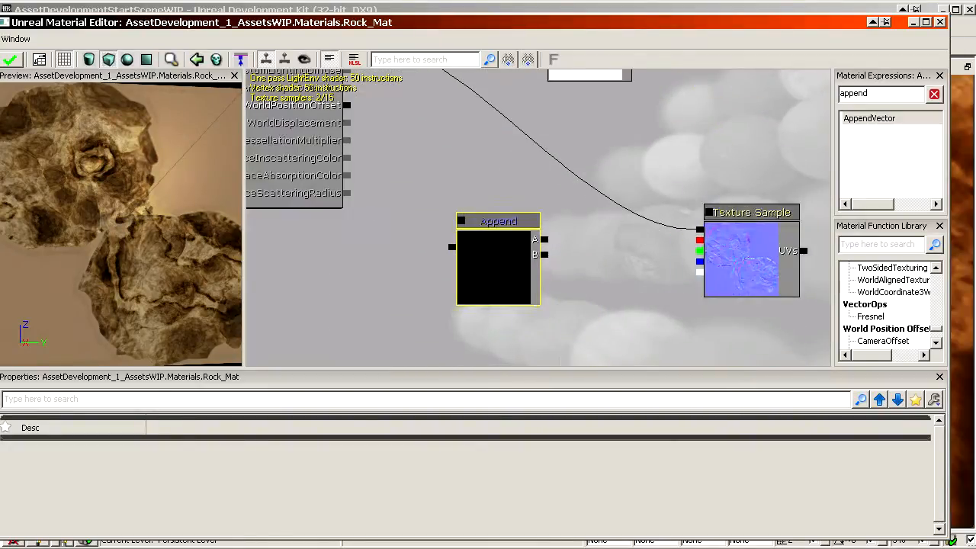
pyautogui.keyDown('ctrl'); pyautogui.moveTo(746, 281); pyautogui.dragTo(661, 192); pyautogui.keyUp('ctrl')
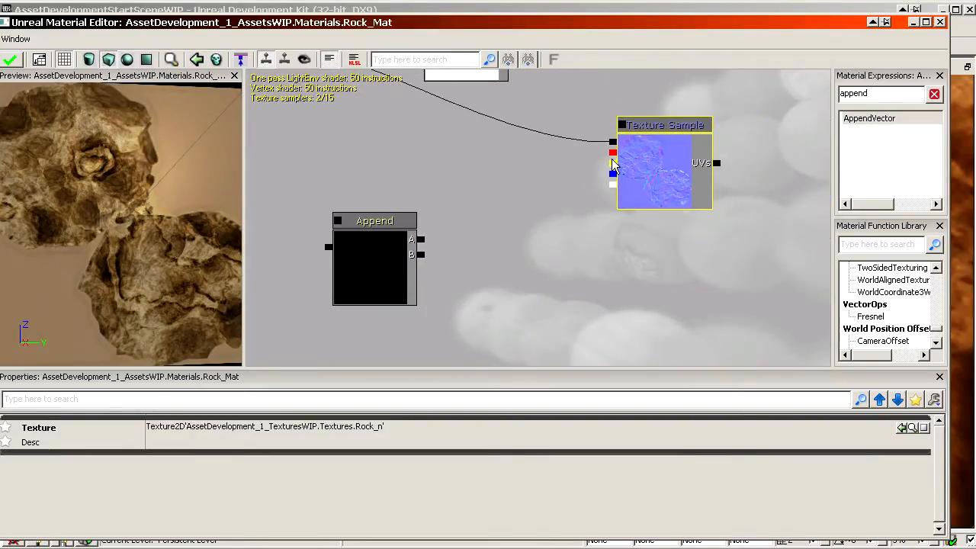
# - Connect the Rock_n sample's red output to the Append node's A input and its green output to the B input
pyautogui.moveTo(613, 154); pyautogui.dragTo(516, 271)
pyautogui.moveTo(683, 277); pyautogui.dragTo(669, 245)
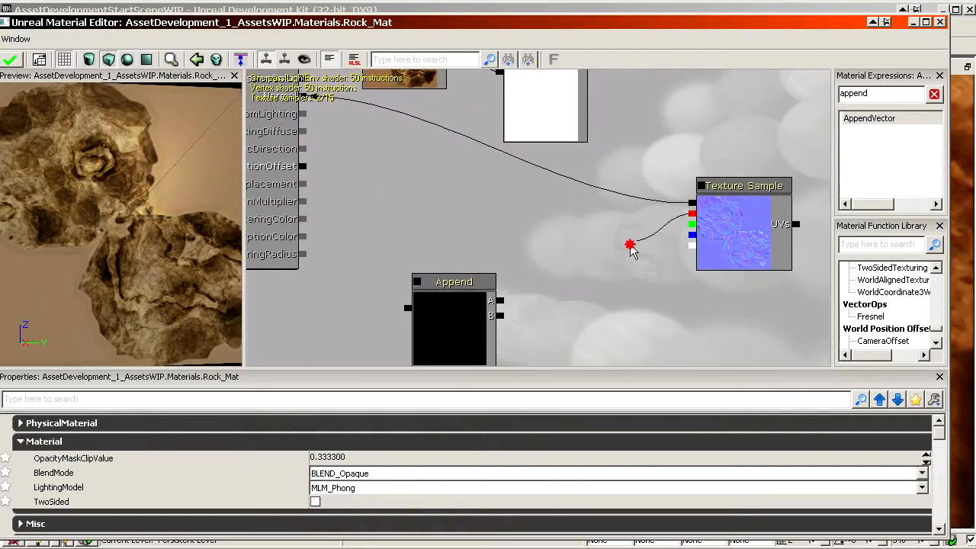
pyautogui.moveTo(468, 327); pyautogui.dragTo(538, 281)
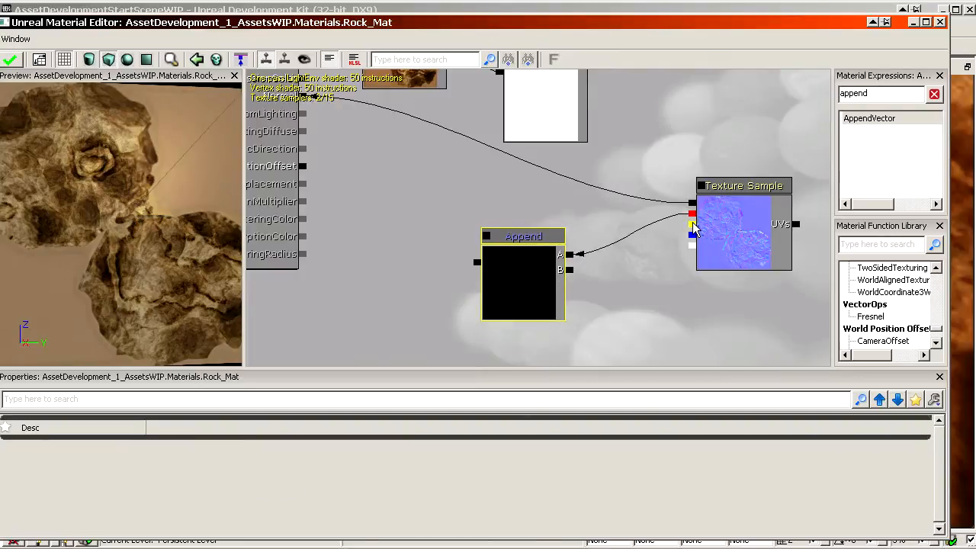
pyautogui.moveTo(692, 223); pyautogui.dragTo(570, 270)
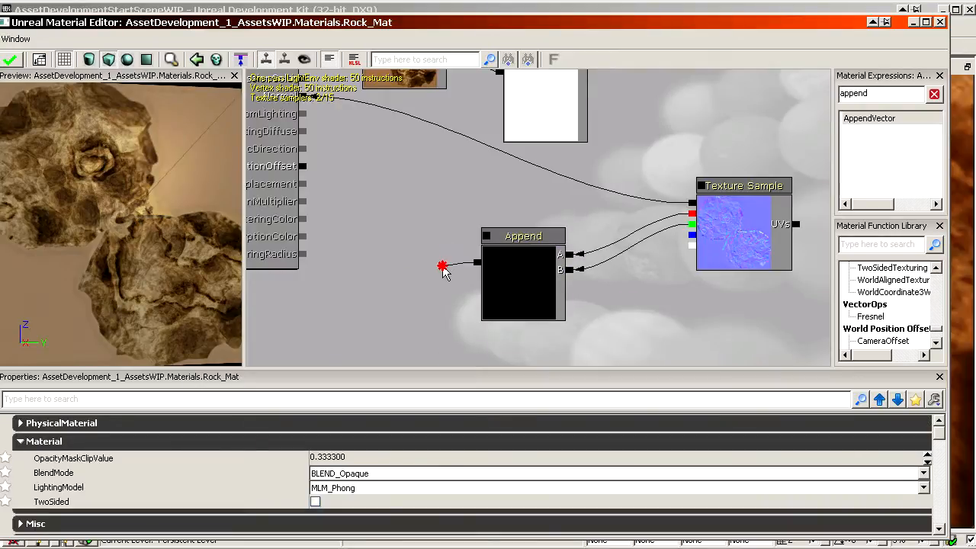
# - Duplicate the Append node below the original, connecting the first Append's output to its A input and the Rock_n sample's blue output to B
pyautogui.click(520, 276)
pyautogui.hotkey('ctrl', 'w')
pyautogui.keyDown('ctrl'); pyautogui.moveTo(558, 301); pyautogui.dragTo(413, 340); pyautogui.keyUp('ctrl')
pyautogui.moveTo(477, 262); pyautogui.dragTo(702, 225)
pyautogui.click(521, 272)
pyautogui.moveTo(409, 298); pyautogui.dragTo(432, 303)
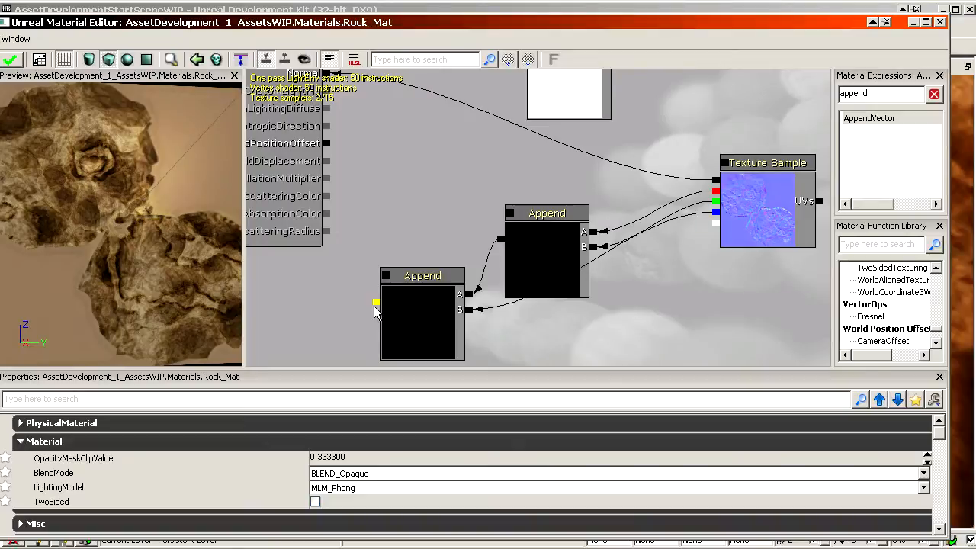
pyautogui.moveTo(341, 219); pyautogui.dragTo(366, 165)
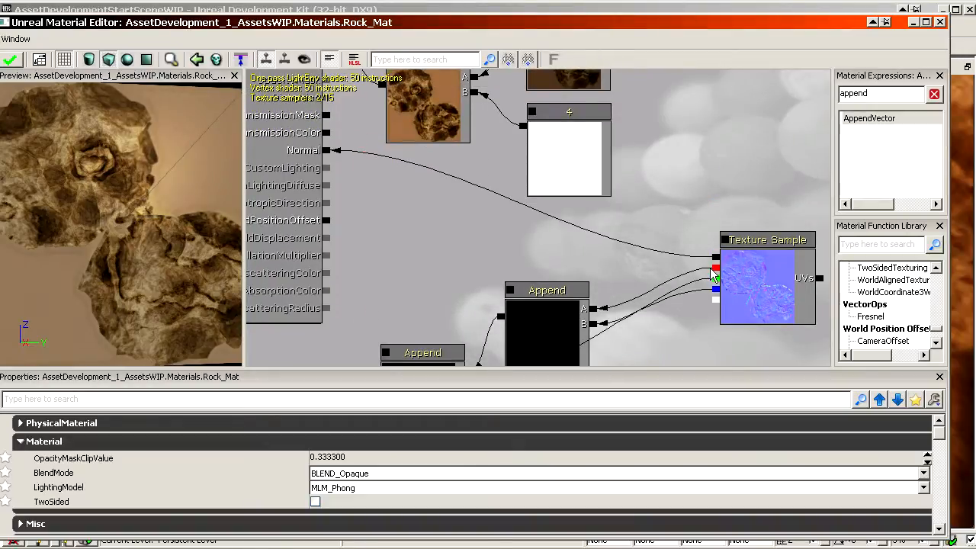
pyautogui.moveTo(484, 263); pyautogui.dragTo(494, 173)
pyautogui.click(442, 295)
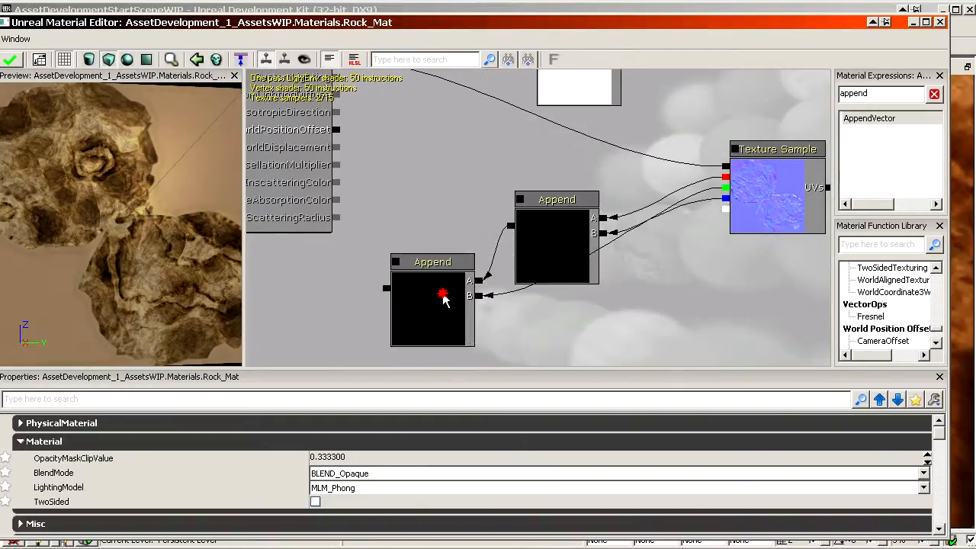
# - Spread the two Append nodes wired to the Rock_n sample further apart in the graph
pyautogui.moveTo(383, 290); pyautogui.dragTo(341, 283)
pyautogui.click(579, 220)
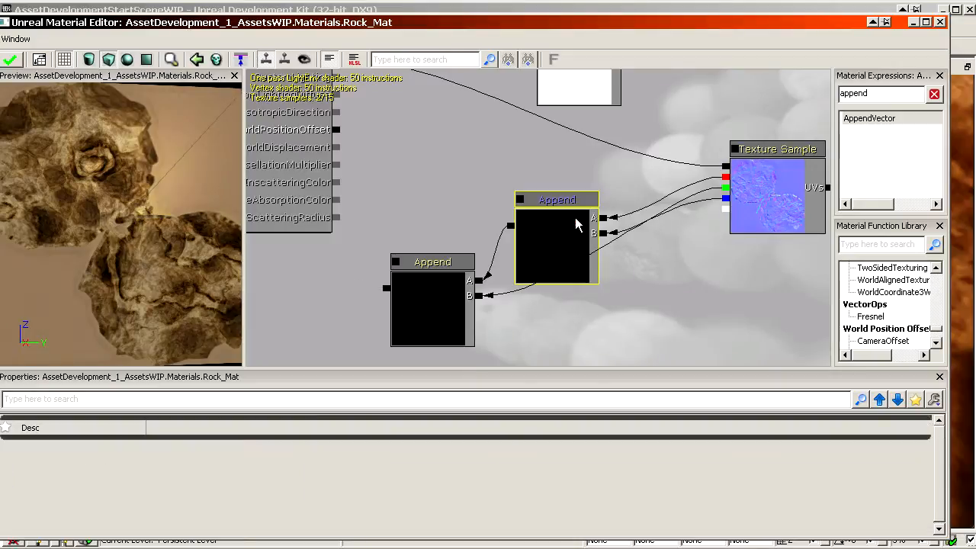
pyautogui.moveTo(579, 220); pyautogui.dragTo(555, 202)
pyautogui.moveTo(458, 305); pyautogui.dragTo(443, 297)
pyautogui.click(538, 196)
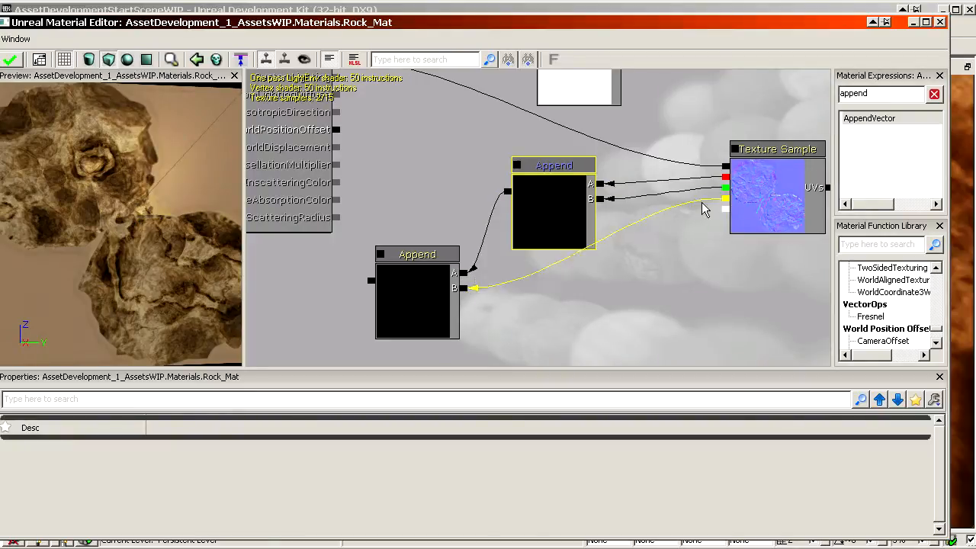
pyautogui.click(371, 283)
# - Delete both Append nodes that are wired to the Rock_n texture sample
pyautogui.click(573, 209)
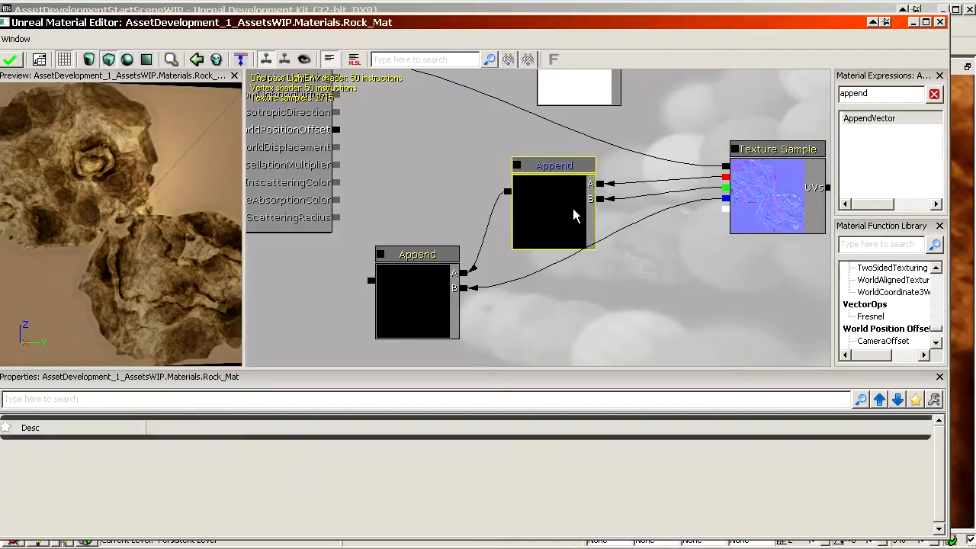
pyautogui.keyDown('ctrl'); pyautogui.click(432, 283); pyautogui.keyUp('ctrl')
pyautogui.moveTo(687, 285); pyautogui.dragTo(773, 31)
pyautogui.scroll(-1, 687, 285)
pyautogui.moveTo(605, 255); pyautogui.dragTo(608, 260)
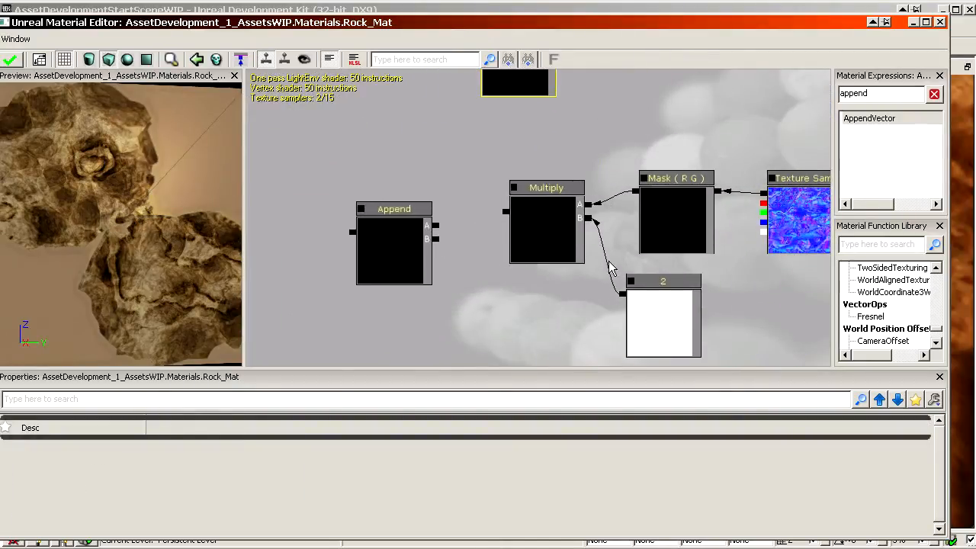
pyautogui.press('Delete')
# - Connect the detail Multiply's output to the remaining Append node's A input and a new 0 constant to its B input
pyautogui.moveTo(438, 230); pyautogui.dragTo(501, 221)
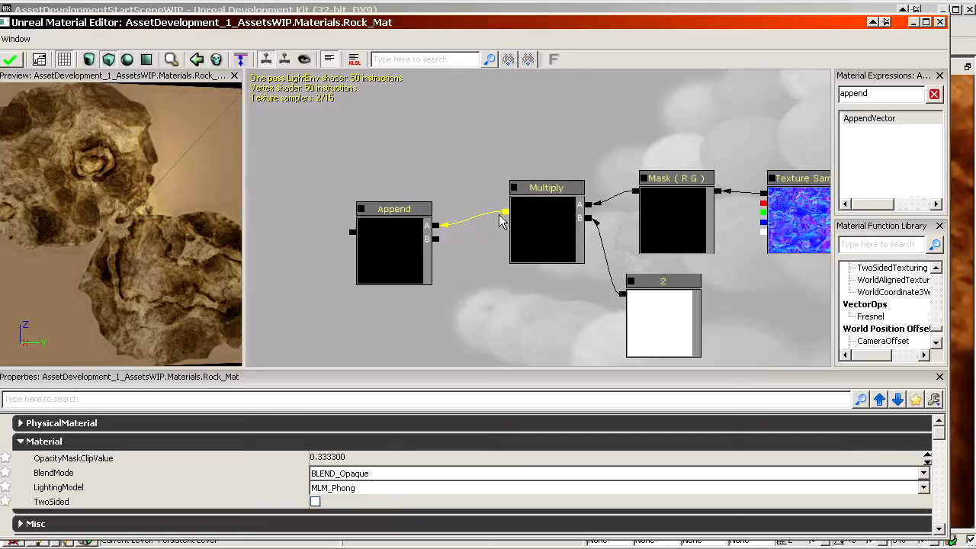
pyautogui.scroll(1, 515, 244)
pyautogui.click(519, 248)
pyautogui.moveTo(479, 291); pyautogui.dragTo(480, 257)
pyautogui.press('1')
pyautogui.click(481, 255)
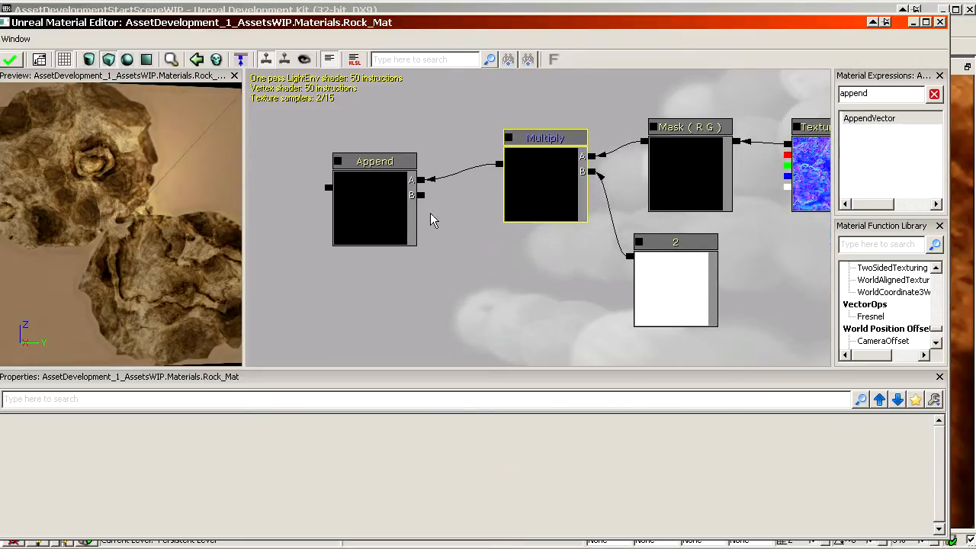
pyautogui.moveTo(424, 197); pyautogui.dragTo(470, 278)
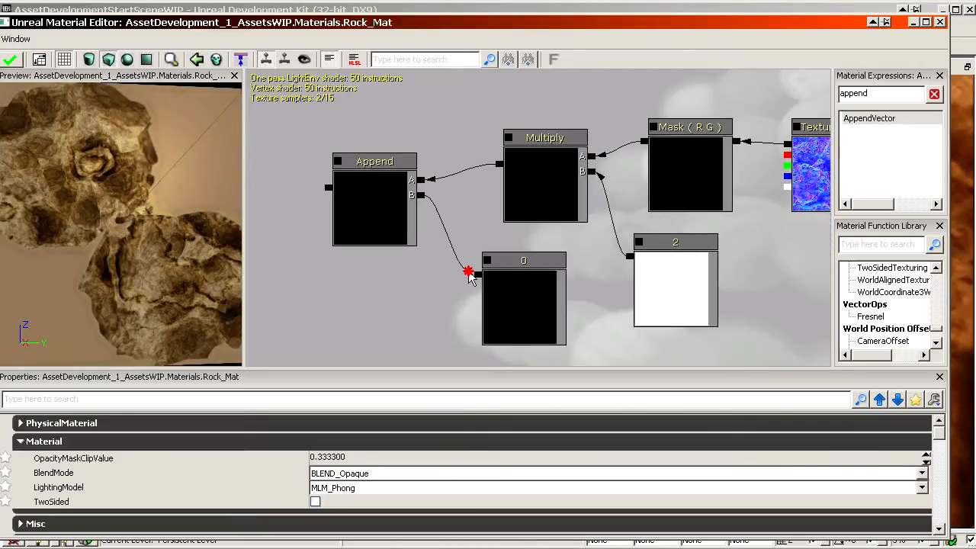
pyautogui.click(522, 301)
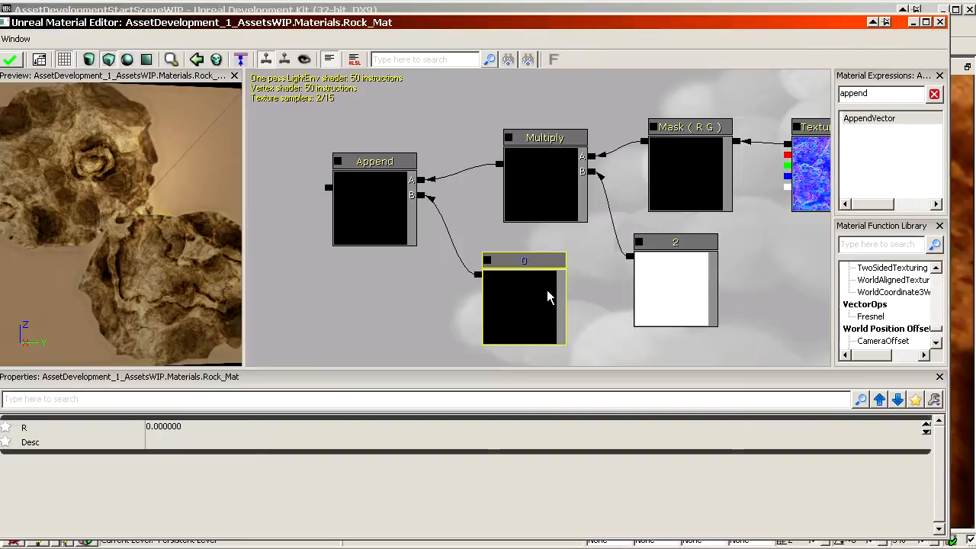
# - Preview the Append node's result on the mesh and stop the node preview after examining it
pyautogui.click(336, 190)
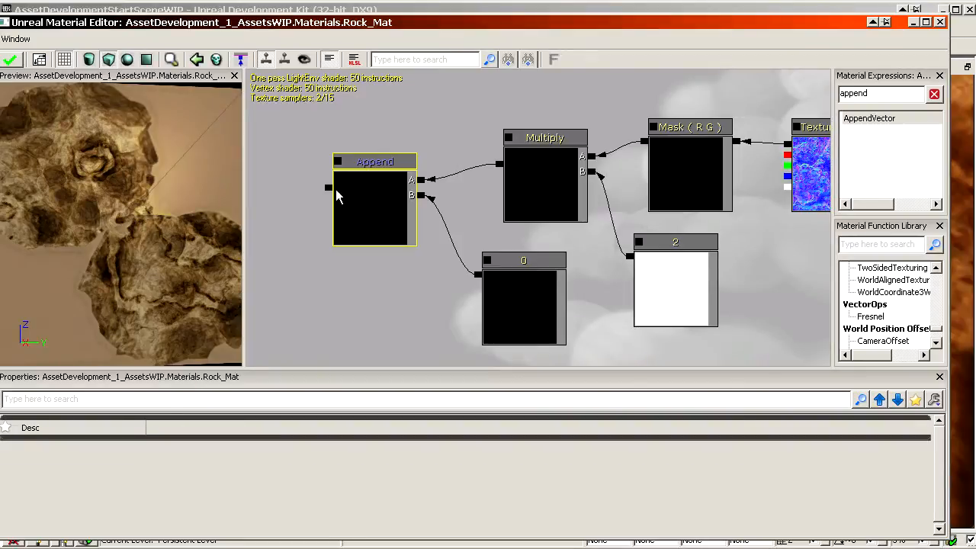
pyautogui.moveTo(329, 187); pyautogui.dragTo(330, 229)
pyautogui.click(375, 257)
pyautogui.rightClick(374, 237)
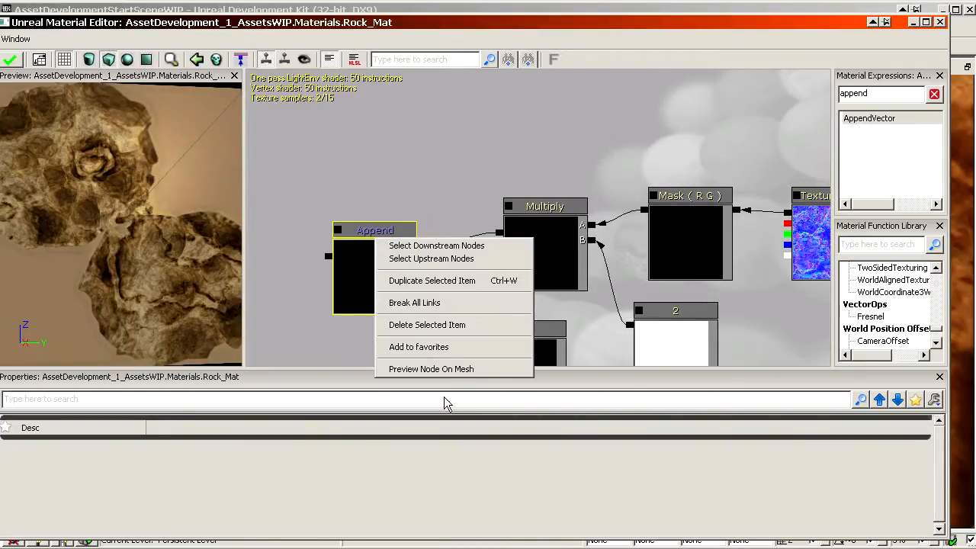
pyautogui.click(429, 367)
pyautogui.moveTo(184, 291); pyautogui.dragTo(180, 289, button='right')
pyautogui.moveTo(174, 276)
pyautogui.mouseDown()
pyautogui.moveTo(182, 282)
pyautogui.moveTo(188, 266)
pyautogui.mouseUp()
pyautogui.rightClick(358, 255)
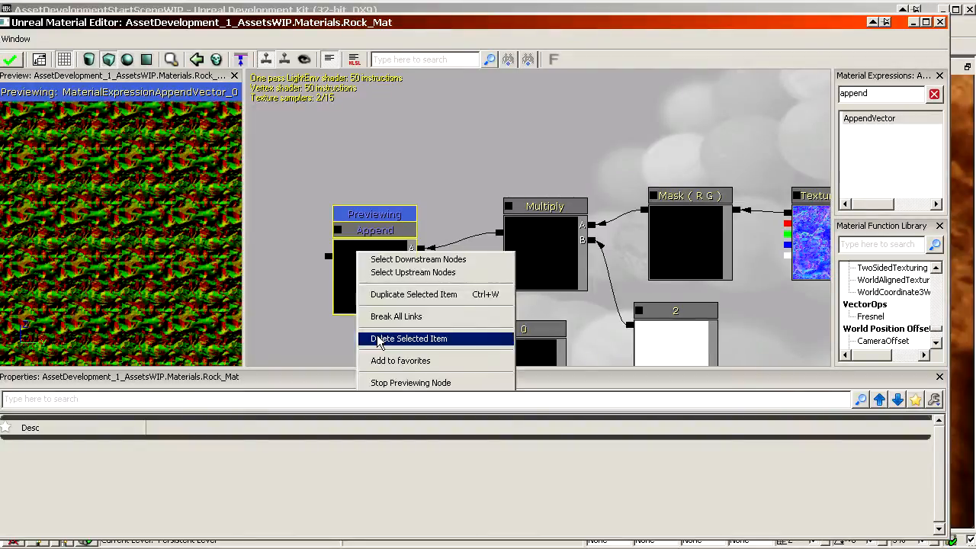
pyautogui.click(410, 382)
# - Place an Add node beside the material node and move the detail normal node group to sit near it, below the Rock_n sample
pyautogui.scroll(-2, 443, 204)
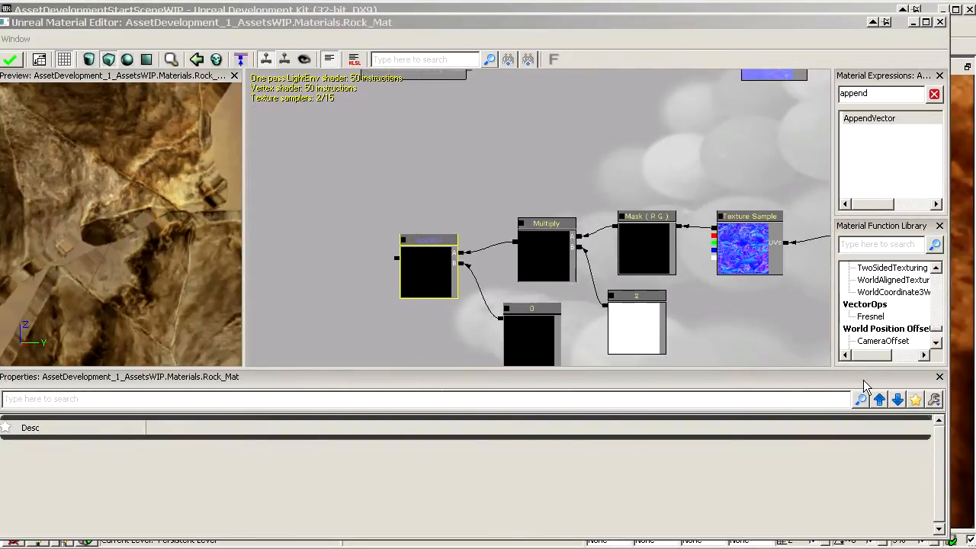
pyautogui.moveTo(429, 167); pyautogui.dragTo(425, 176)
pyautogui.keyDown('ctrl'); pyautogui.moveTo(416, 276); pyautogui.dragTo(414, 244); pyautogui.keyUp('ctrl')
pyautogui.moveTo(521, 162); pyautogui.dragTo(497, 223)
pyautogui.scroll(-2, 456, 205)
pyautogui.keyDown('ctrl'); pyautogui.keyDown('alt'); pyautogui.moveTo(385, 202); pyautogui.dragTo(811, 366); pyautogui.keyUp('alt'); pyautogui.keyUp('ctrl')
pyautogui.keyDown('ctrl'); pyautogui.moveTo(558, 227); pyautogui.dragTo(734, 249); pyautogui.keyUp('ctrl')
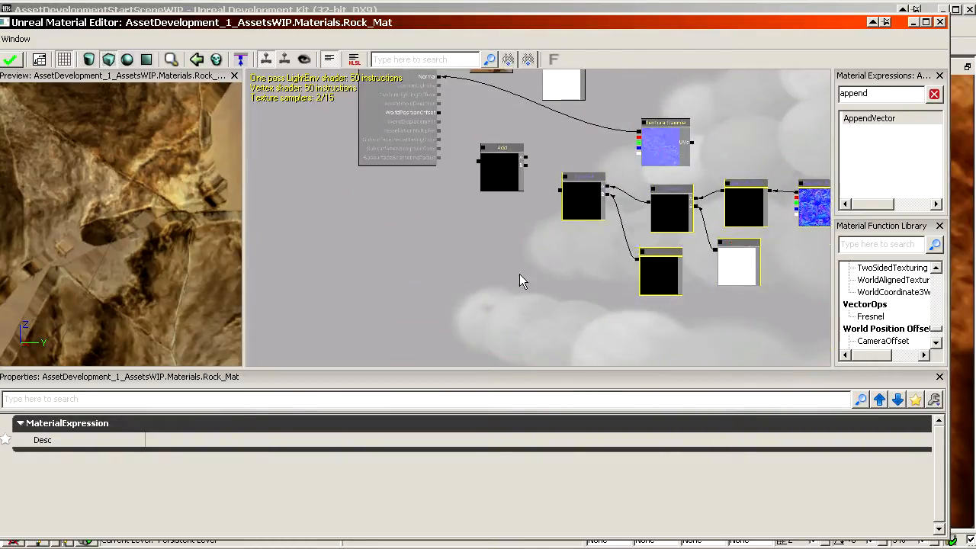
# - Wire the Rock_n sample into Add's A input and the Append node into B, with Add's output feeding the material's Normal input
pyautogui.moveTo(520, 274); pyautogui.dragTo(447, 347)
pyautogui.scroll(5, 447, 347)
pyautogui.moveTo(437, 300); pyautogui.dragTo(479, 267)
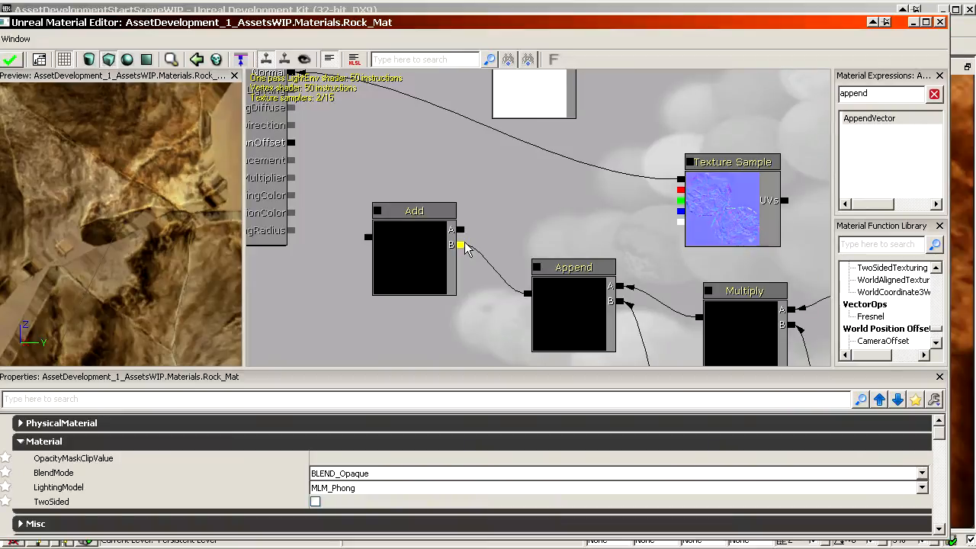
pyautogui.moveTo(460, 229); pyautogui.dragTo(683, 190)
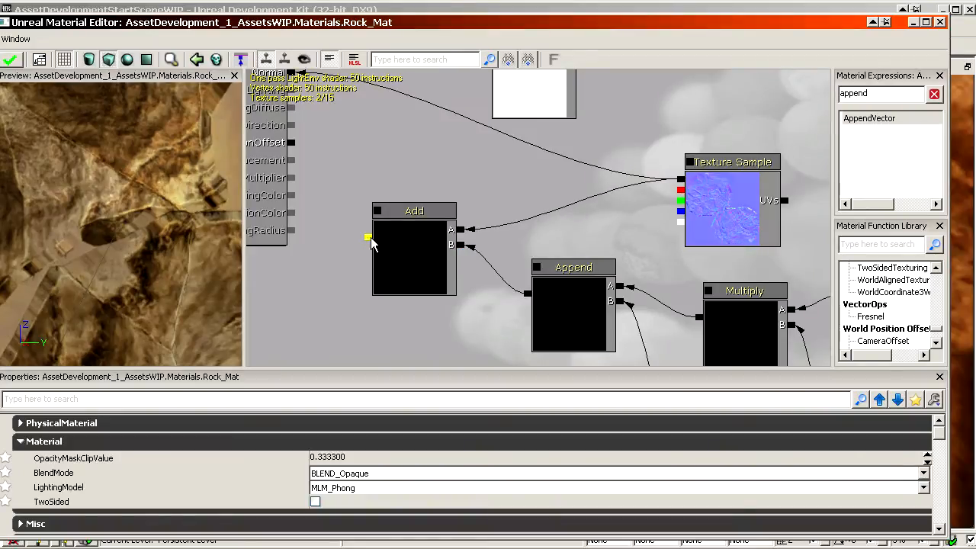
pyautogui.moveTo(369, 236); pyautogui.dragTo(300, 156)
# - Apply the material changes and inspect the rock surface up close in the level viewport
pyautogui.moveTo(104, 261); pyautogui.dragTo(198, 55)
pyautogui.moveTo(229, 24); pyautogui.dragTo(112, 469)
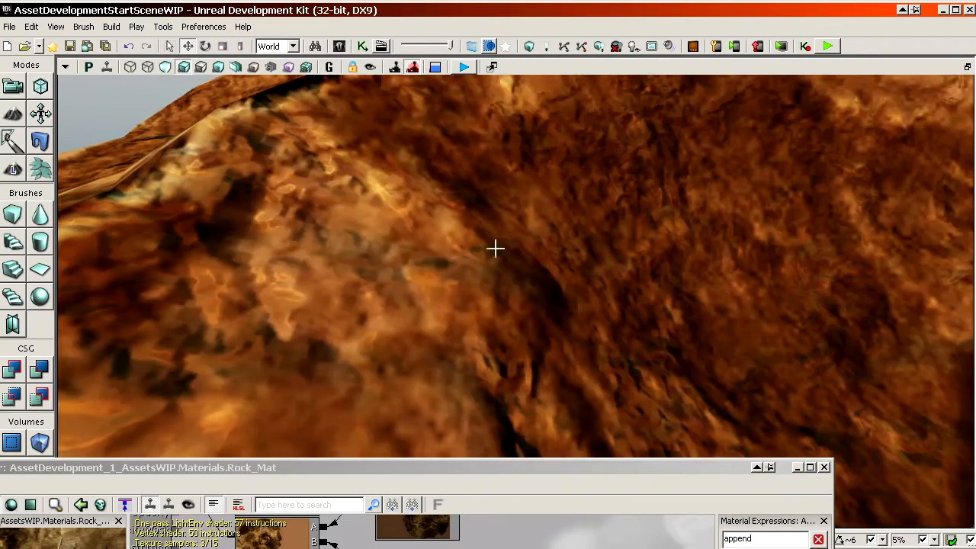
pyautogui.moveTo(495, 248); pyautogui.dragTo(536, 358)
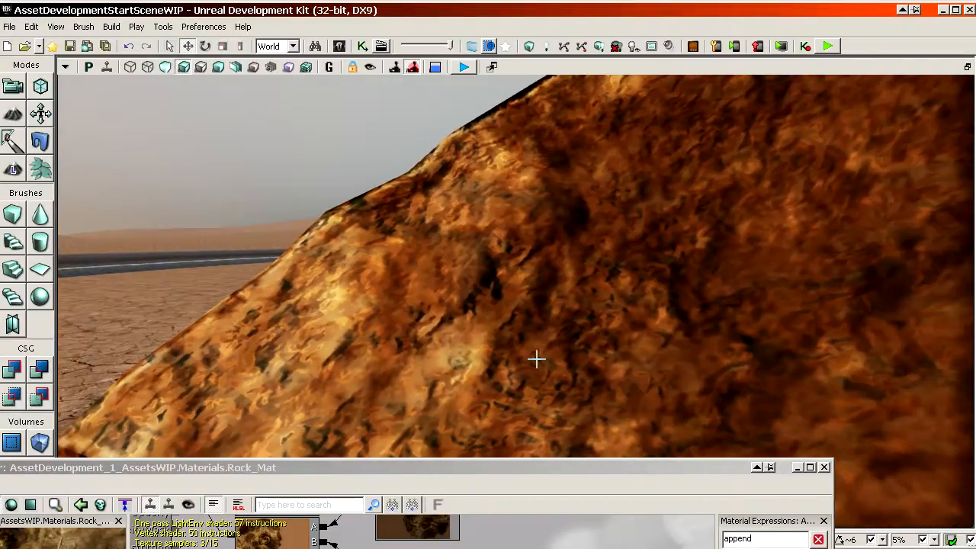
# - Try values of 4 and 8 for the constant feeding the detail Multiply node's B input
pyautogui.moveTo(548, 466); pyautogui.dragTo(423, 47)
pyautogui.moveTo(450, 293); pyautogui.dragTo(262, 1)
pyautogui.click(460, 280)
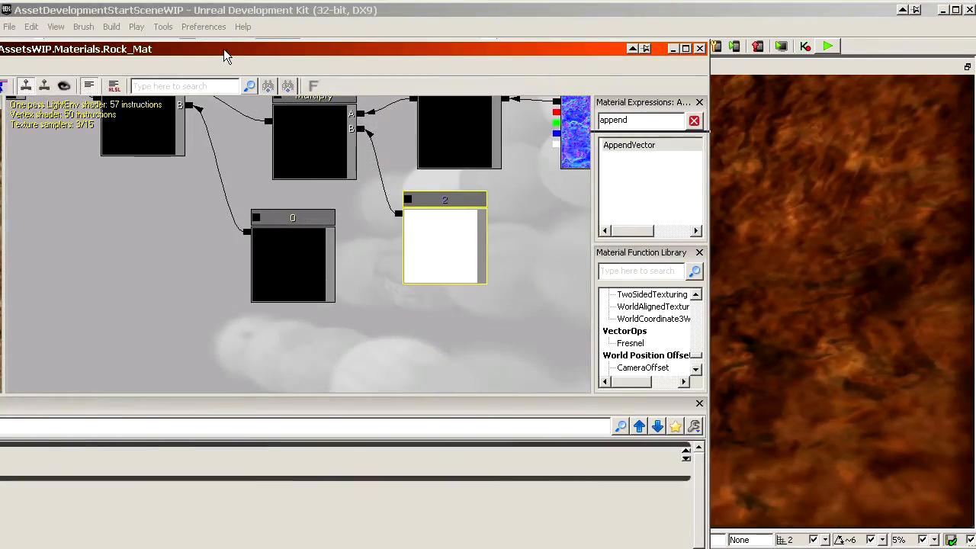
pyautogui.moveTo(224, 54); pyautogui.dragTo(471, 28)
pyautogui.click(222, 427)
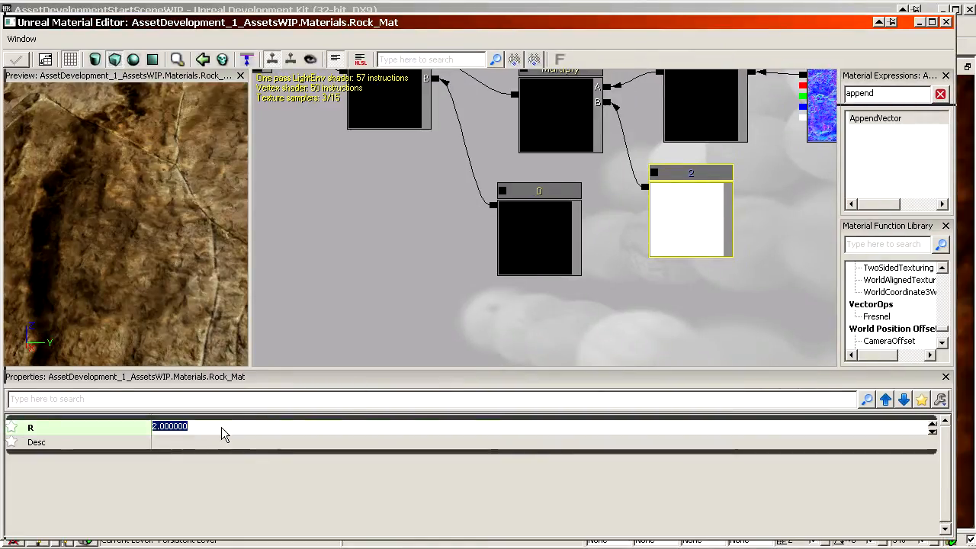
pyautogui.write('4')
pyautogui.press('Return')
pyautogui.write('8')
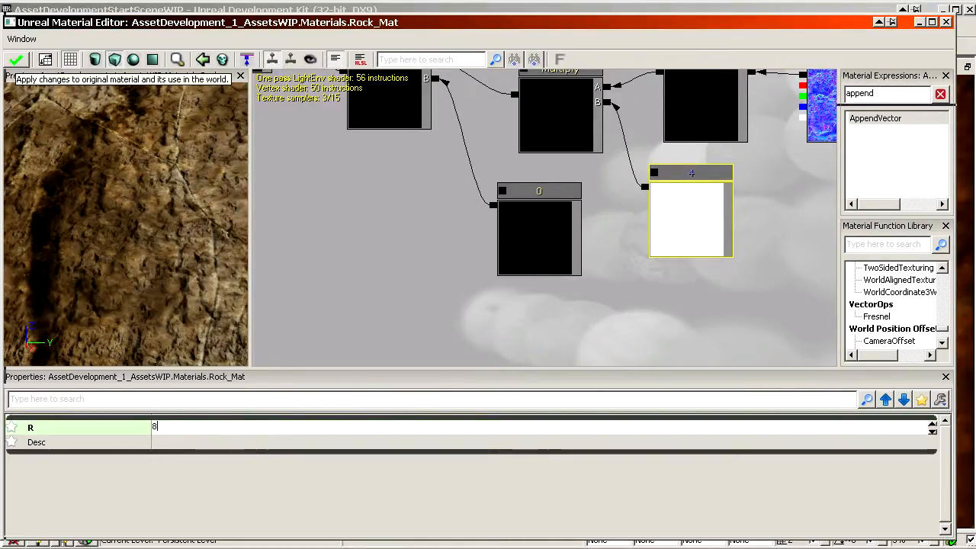
pyautogui.press('Return')
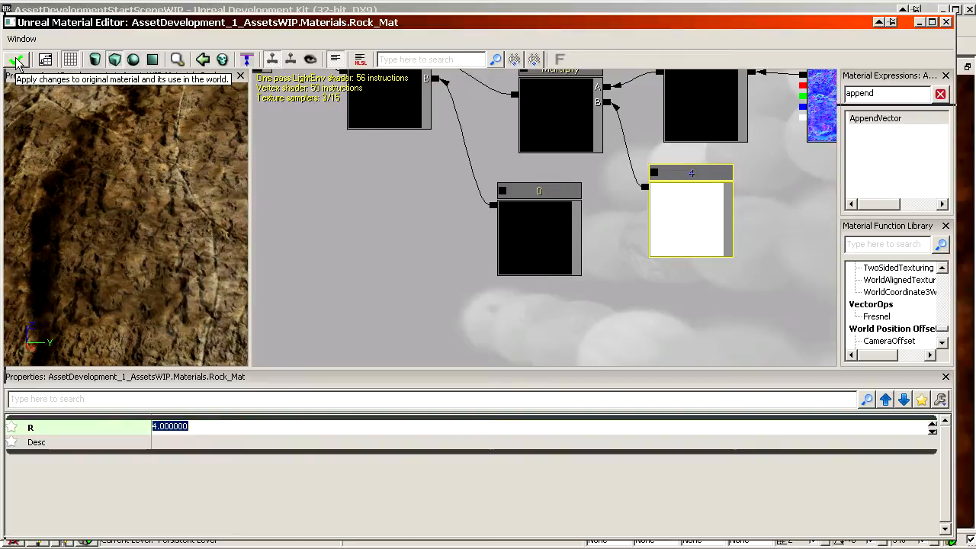
# - Move the Rock_n sample further from the Add node and place a new Multiply node between them
pyautogui.moveTo(429, 270); pyautogui.dragTo(340, 515)
pyautogui.click(476, 218)
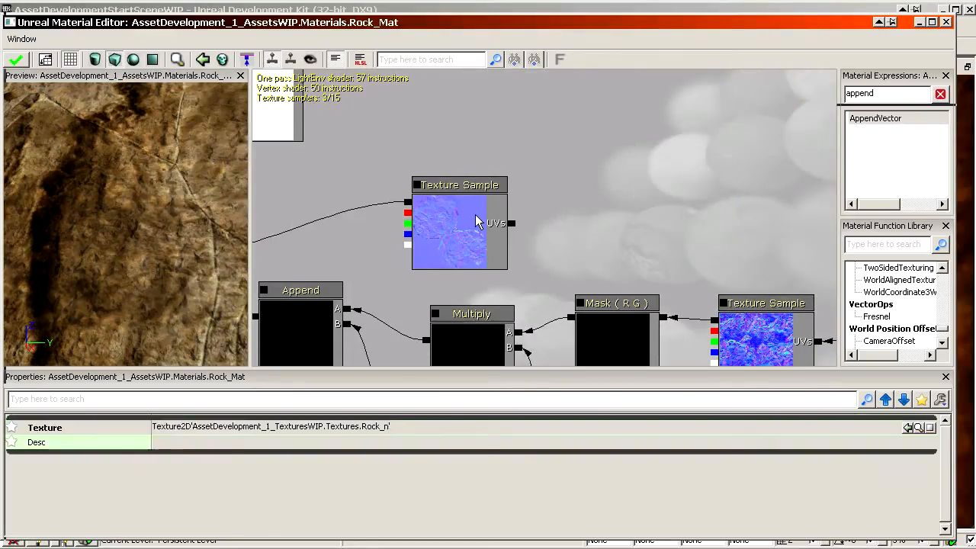
pyautogui.keyDown('ctrl'); pyautogui.moveTo(473, 228); pyautogui.dragTo(612, 148); pyautogui.keyUp('ctrl')
pyautogui.moveTo(612, 148); pyautogui.dragTo(643, 161)
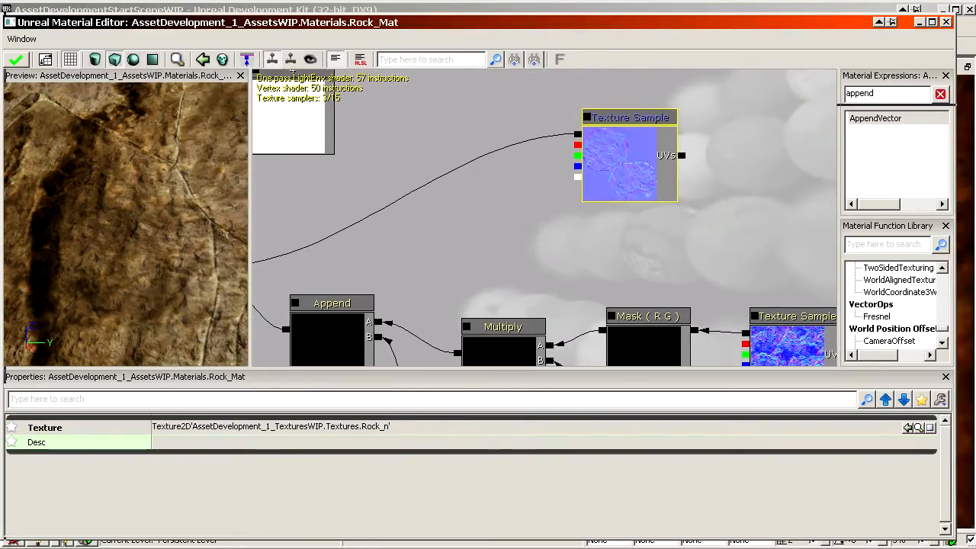
pyautogui.click(419, 171)
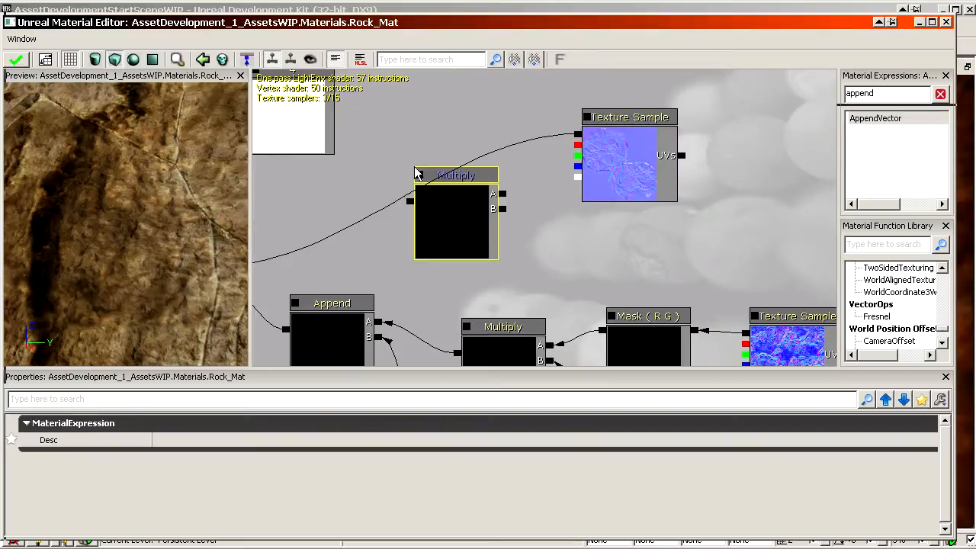
# - Feed the Rock_n sample and a new three-component constant into the new Multiply node, and route its output to Add's A input
pyautogui.moveTo(582, 242); pyautogui.dragTo(551, 139)
pyautogui.click(548, 209)
pyautogui.click(620, 171)
pyautogui.moveTo(347, 254); pyautogui.dragTo(564, 219)
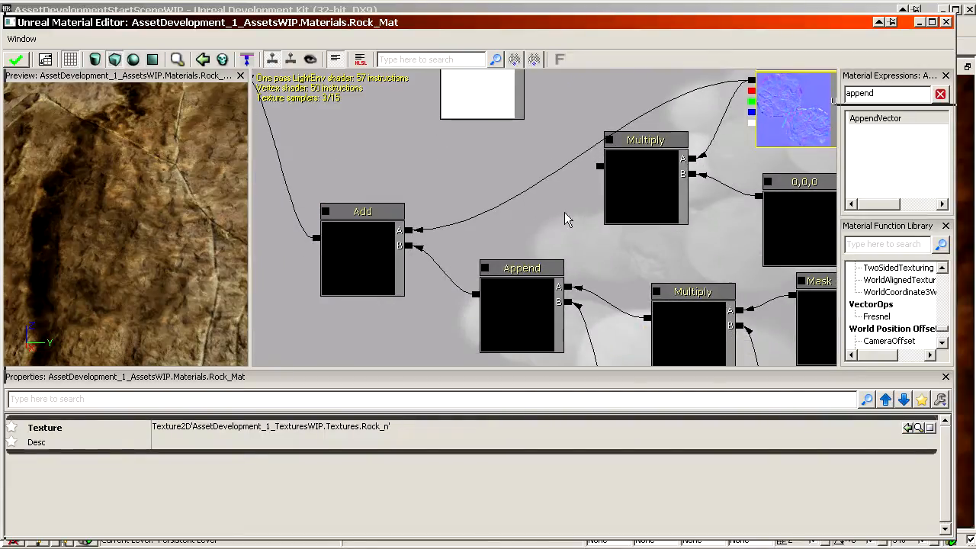
pyautogui.moveTo(597, 167); pyautogui.dragTo(411, 230)
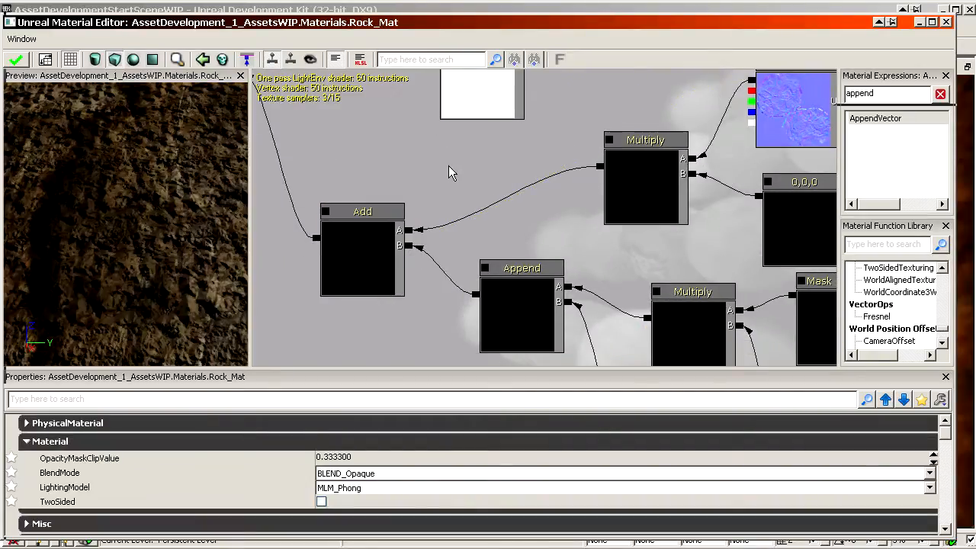
# - Set the three-component constant to R 8, G 8 and B 1
pyautogui.moveTo(724, 195); pyautogui.dragTo(457, 229)
pyautogui.click(497, 235)
pyautogui.click(426, 460)
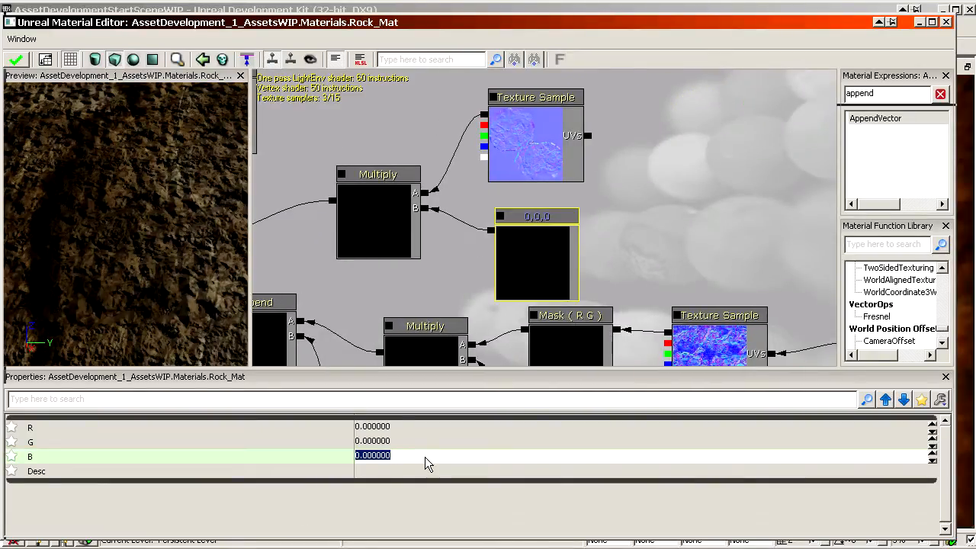
pyautogui.write('1')
pyautogui.press('Return')
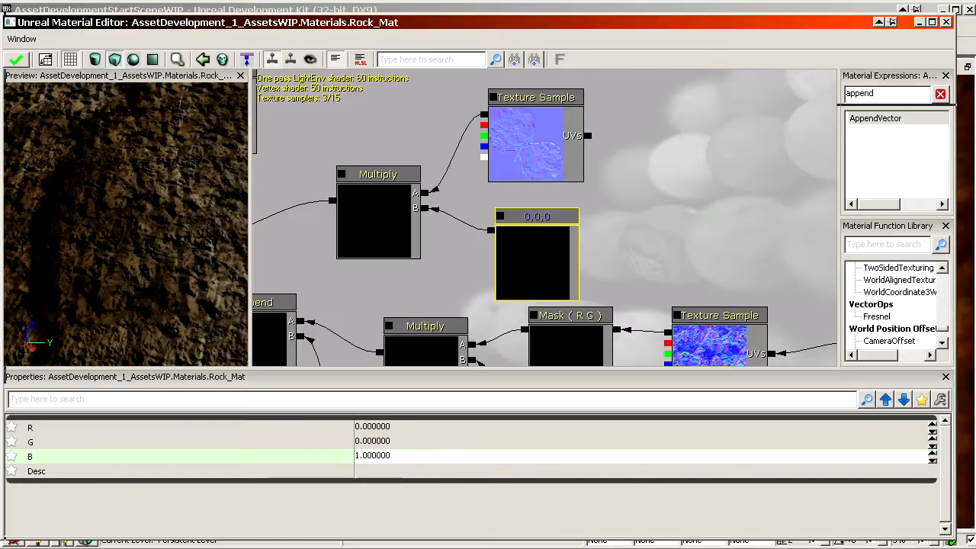
pyautogui.click(387, 454)
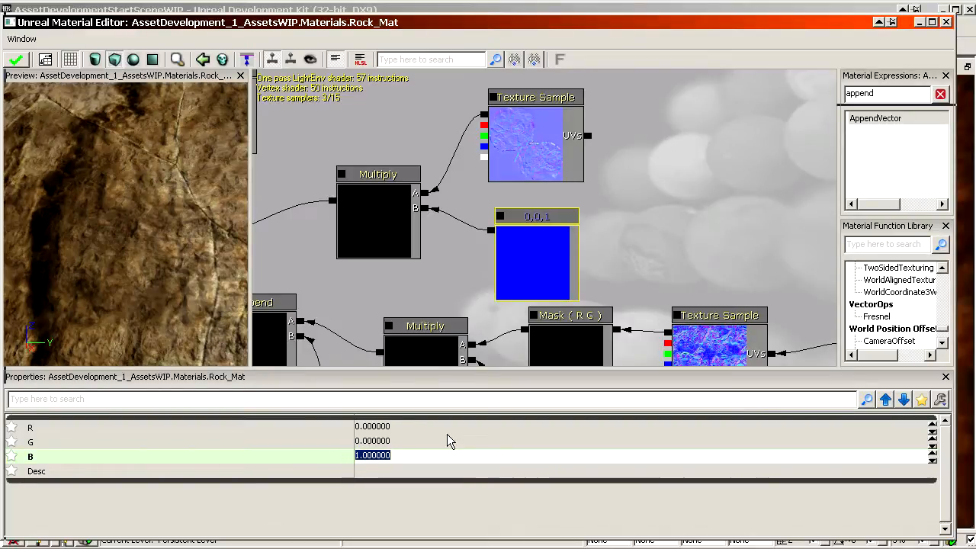
pyautogui.click(427, 441)
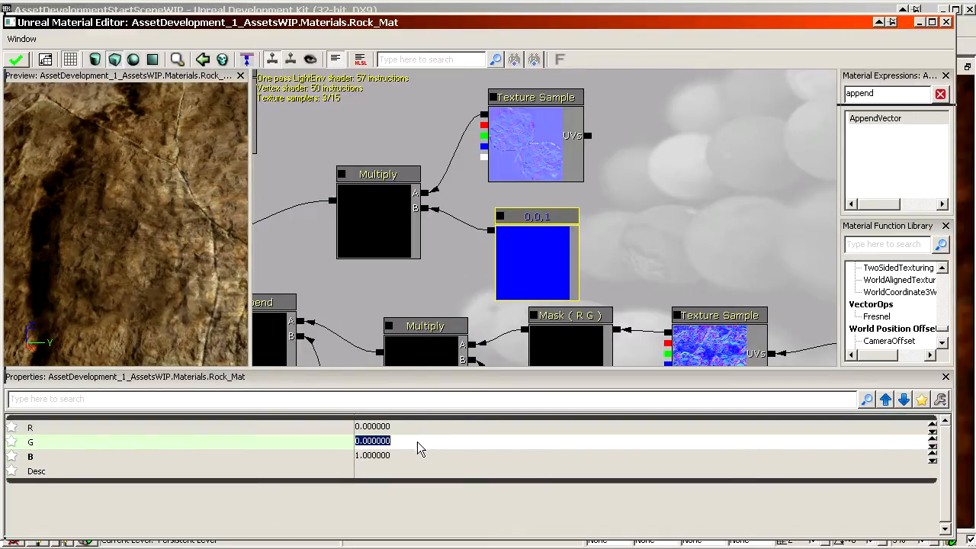
pyautogui.click(397, 428)
pyautogui.write('8')
pyautogui.click(394, 440)
pyautogui.write('8')
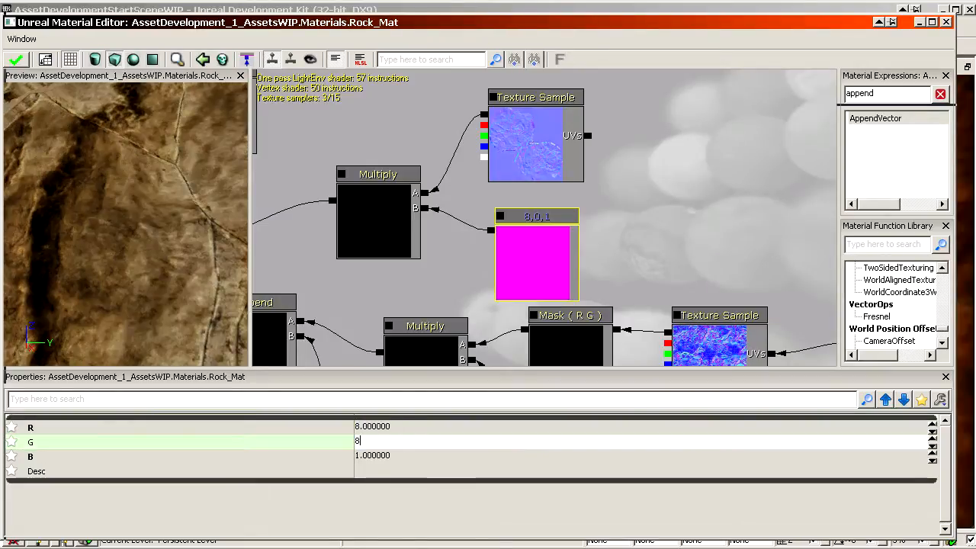
pyautogui.press('Return')
# - Preview the Multiply node fed by the Rock_n sample on the mesh
pyautogui.moveTo(155, 262); pyautogui.dragTo(153, 260)
pyautogui.moveTo(450, 283); pyautogui.dragTo(509, 265)
pyautogui.rightClick(411, 200)
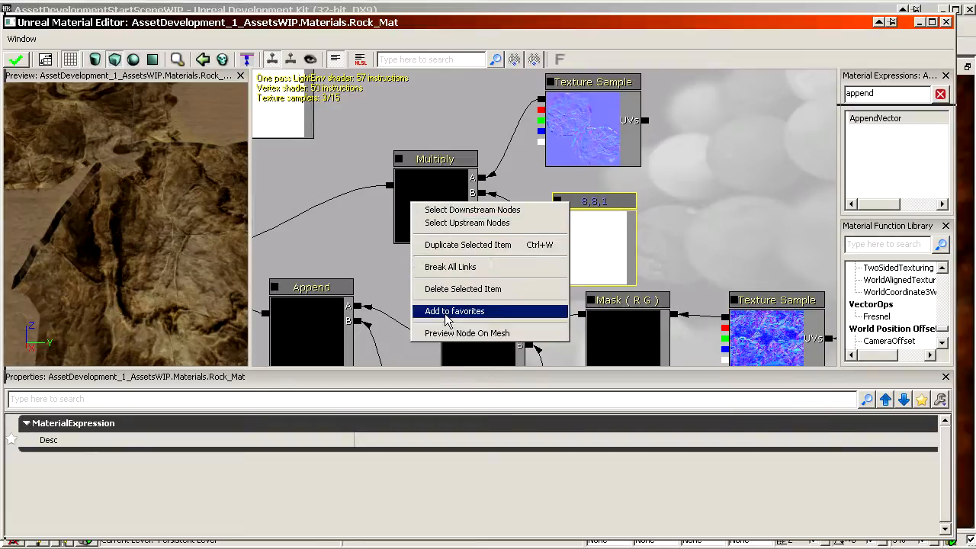
pyautogui.click(447, 333)
pyautogui.moveTo(368, 253); pyautogui.dragTo(415, 229)
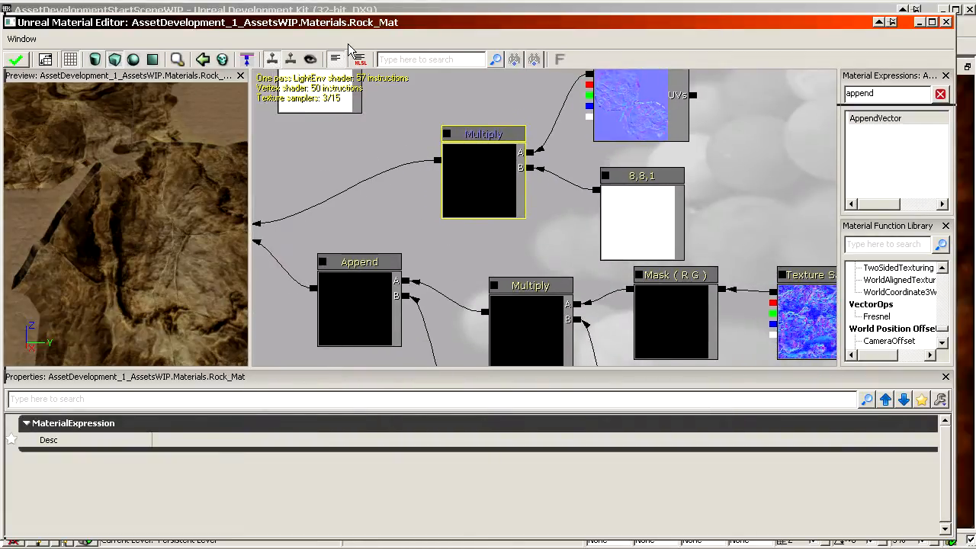
# - Examine the rock in the level viewport from several angles to judge the blended normals, and return to the material graph
pyautogui.moveTo(360, 24); pyautogui.dragTo(258, 350)
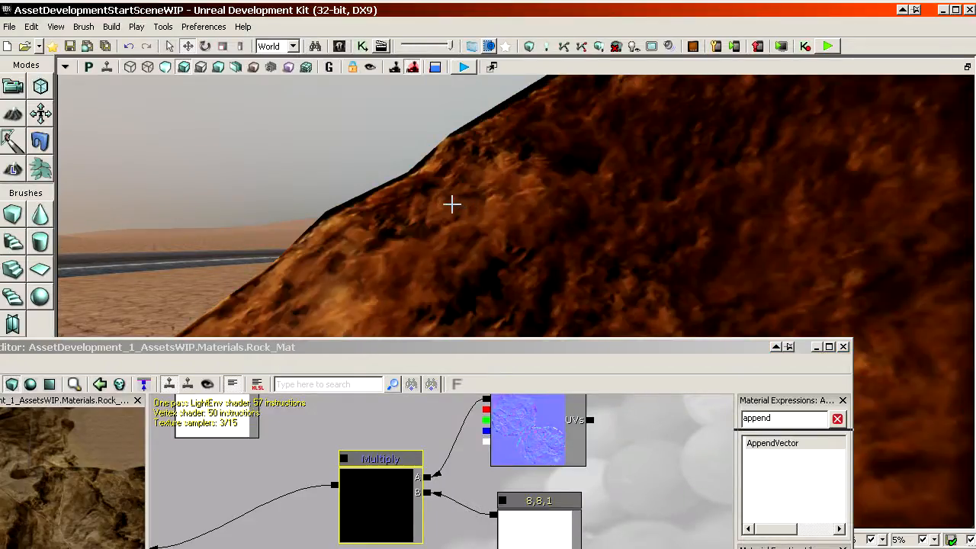
pyautogui.moveTo(451, 203); pyautogui.dragTo(527, 190)
pyautogui.moveTo(527, 191); pyautogui.dragTo(534, 214, button='right')
pyautogui.moveTo(534, 214)
pyautogui.mouseDown()
pyautogui.moveTo(511, 282)
pyautogui.moveTo(519, 221)
pyautogui.moveTo(488, 267)
pyautogui.moveTo(527, 206)
pyautogui.mouseUp()
pyautogui.moveTo(526, 206); pyautogui.dragTo(511, 217, button='right')
pyautogui.moveTo(511, 217); pyautogui.dragTo(492, 267)
pyautogui.moveTo(501, 352); pyautogui.dragTo(481, 126)
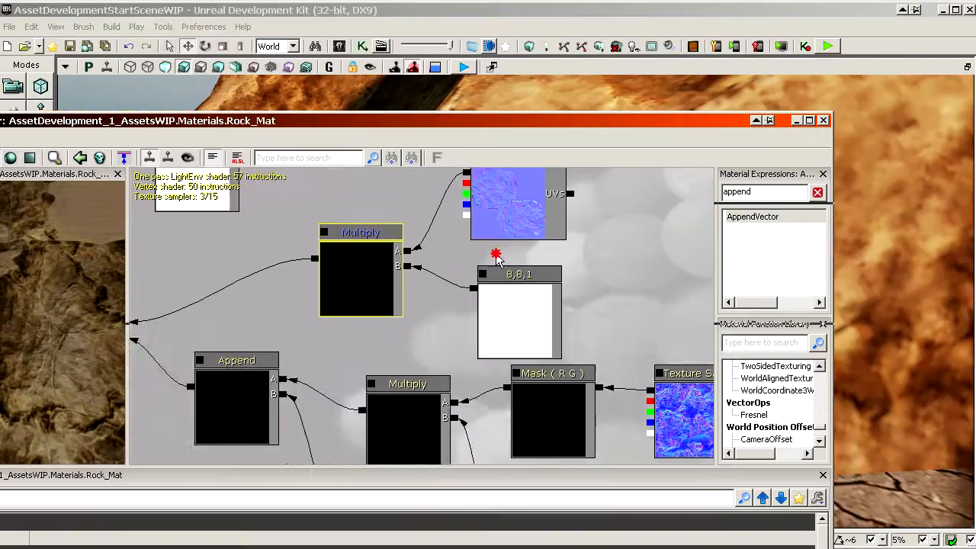
# - Set the detail texture's TexCoord tiling to 40 in both U and V, and apply the change to Rock_Mat
pyautogui.moveTo(495, 255); pyautogui.dragTo(107, 95)
pyautogui.click(497, 254)
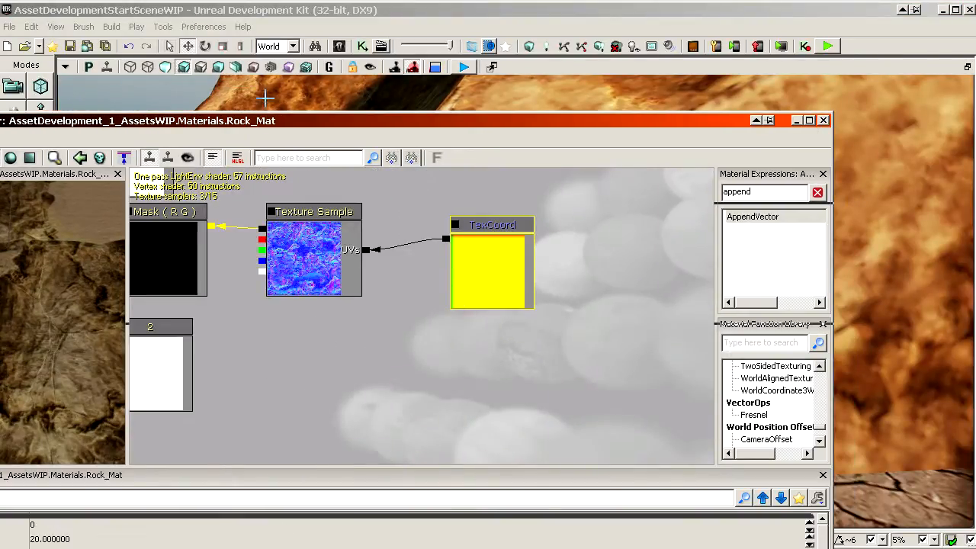
pyautogui.moveTo(271, 125); pyautogui.dragTo(362, 60)
pyautogui.click(155, 474)
pyautogui.write('40')
pyautogui.click(162, 488)
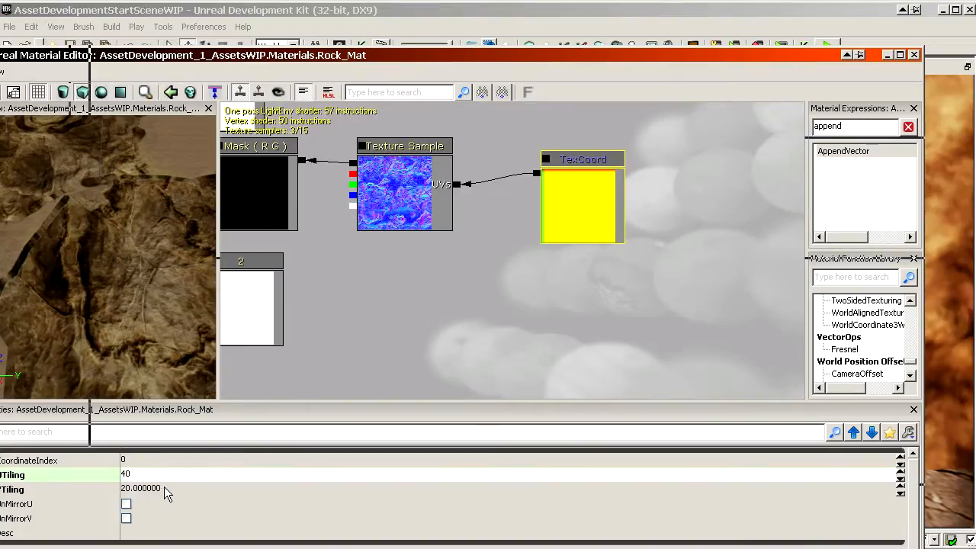
pyautogui.write('40')
pyautogui.press('Return')
pyautogui.moveTo(313, 150); pyautogui.dragTo(265, 360)
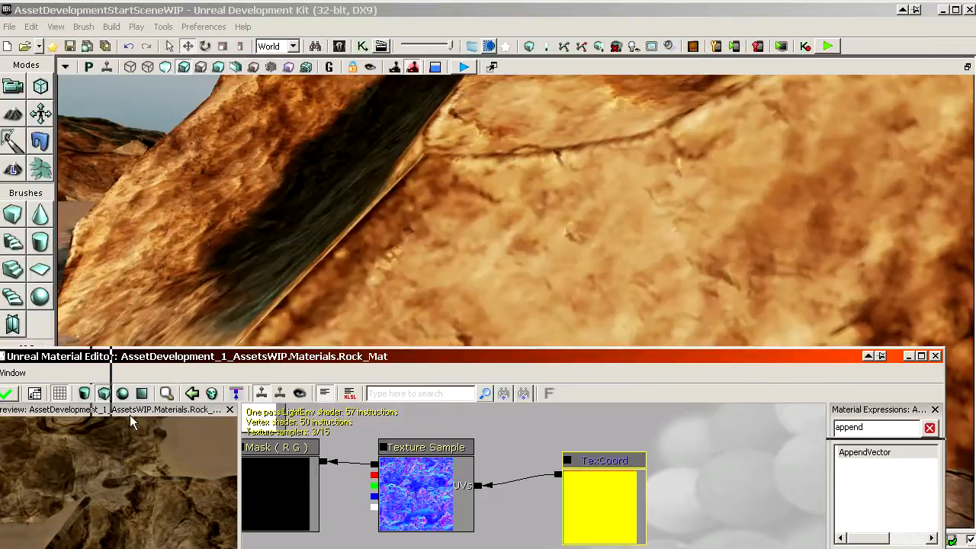
pyautogui.click(7, 395)
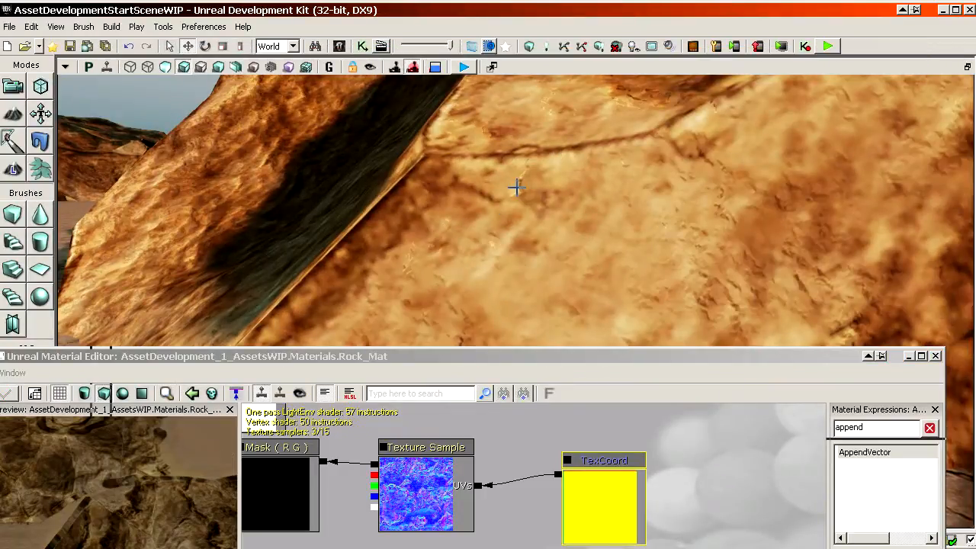
# - Inspect the retiled rock material in the level viewport, both close up and from a distance
pyautogui.moveTo(515, 187)
pyautogui.mouseDown()
pyautogui.moveTo(488, 179)
pyautogui.moveTo(492, 107)
pyautogui.moveTo(522, 126)
pyautogui.moveTo(511, 202)
pyautogui.moveTo(480, 172)
pyautogui.moveTo(457, 187)
pyautogui.moveTo(534, 191)
pyautogui.moveTo(572, 179)
pyautogui.moveTo(526, 190)
pyautogui.mouseUp()
pyautogui.moveTo(526, 190)
pyautogui.mouseDown(button='right')
pyautogui.moveTo(511, 237)
pyautogui.moveTo(553, 214)
pyautogui.moveTo(526, 203)
pyautogui.mouseUp(button='right')
pyautogui.moveTo(527, 202); pyautogui.dragTo(511, 156)
pyautogui.moveTo(401, 84)
pyautogui.mouseDown(button='right')
pyautogui.moveTo(412, 168)
pyautogui.moveTo(401, 83)
pyautogui.moveTo(450, 76)
pyautogui.moveTo(480, 99)
pyautogui.moveTo(396, 99)
pyautogui.mouseUp(button='right')
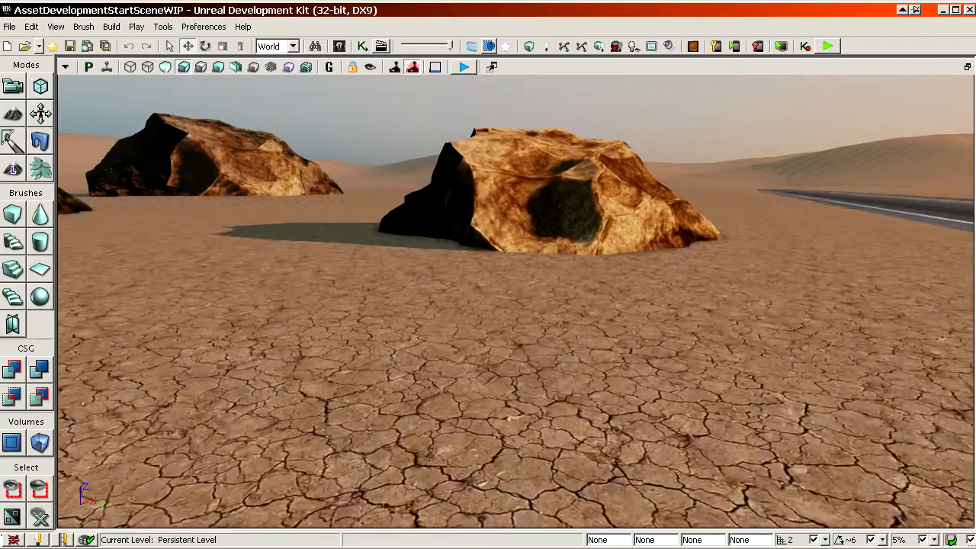
pyautogui.moveTo(515, 301); pyautogui.dragTo(397, 275, button='right')
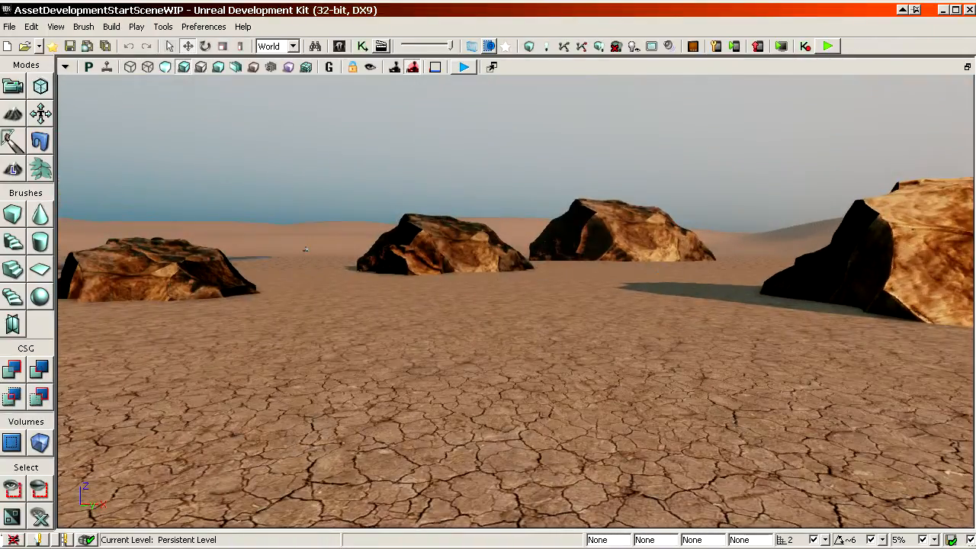
# - Show the SM group of the AssetDevelopment_1_AssetsWIP package in the Content Browser and clear the asset search filter
pyautogui.moveTo(975, 74); pyautogui.dragTo(652, 51)
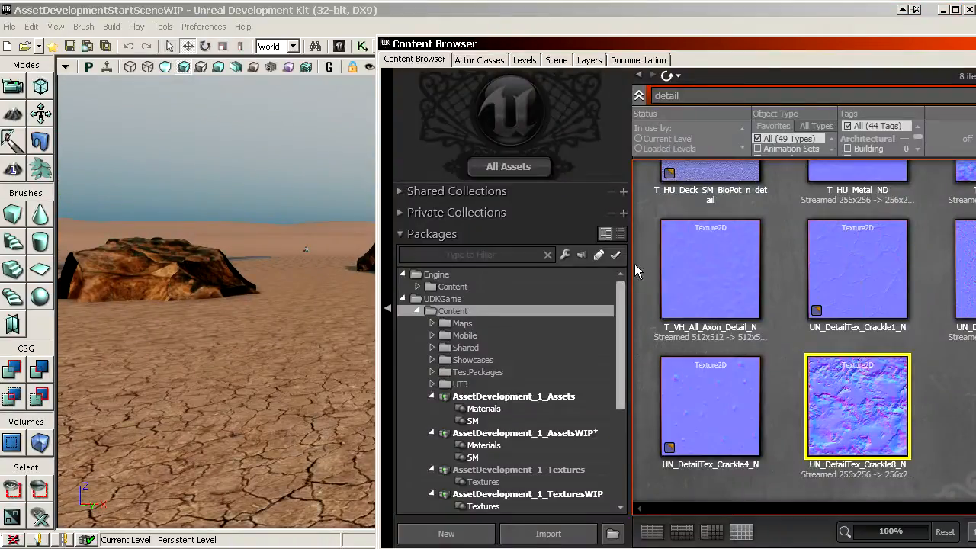
pyautogui.click(565, 371)
pyautogui.scroll(-3, 564, 372)
pyautogui.scroll(-3, 564, 370)
pyautogui.scroll(4, 565, 361)
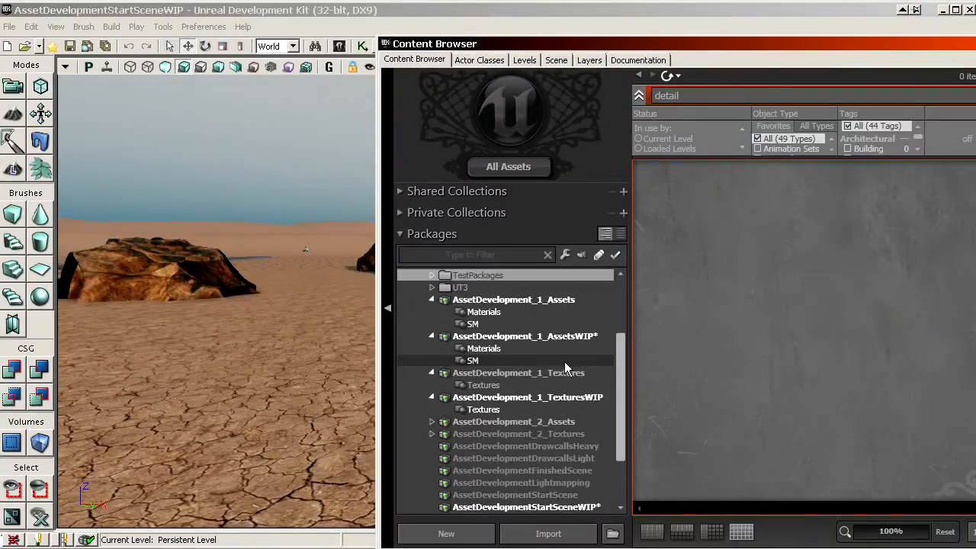
pyautogui.click(522, 353)
pyautogui.click(502, 362)
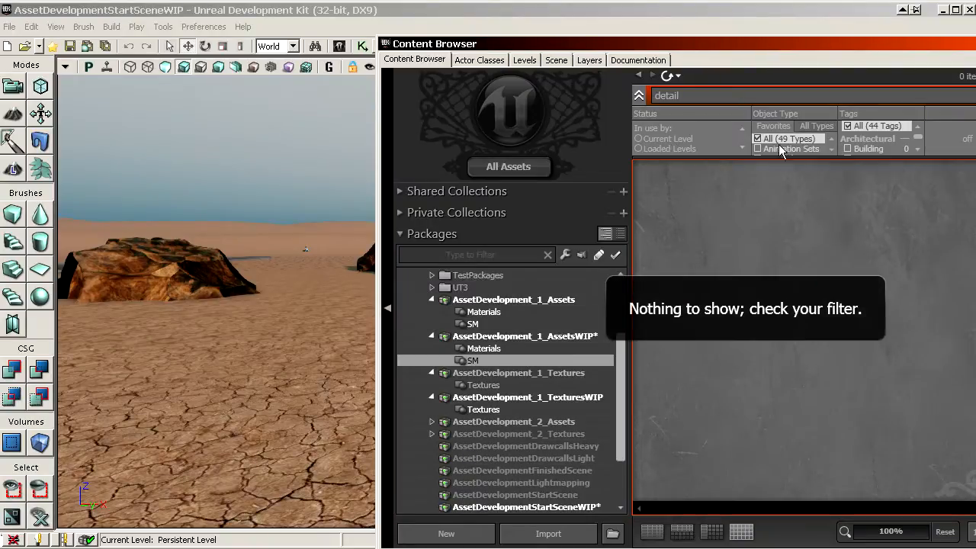
pyautogui.doubleClick(717, 95)
pyautogui.press('BackSpace')
# - Place the NewFoliage static mesh on the cracked desert ground beside the road
pyautogui.moveTo(858, 229); pyautogui.dragTo(218, 366)
pyautogui.moveTo(535, 48); pyautogui.dragTo(919, 38)
pyautogui.moveTo(648, 145); pyautogui.dragTo(526, 147, button='right')
pyautogui.keyDown('shift'); pyautogui.moveTo(419, 440); pyautogui.dragTo(366, 428); pyautogui.keyUp('shift')
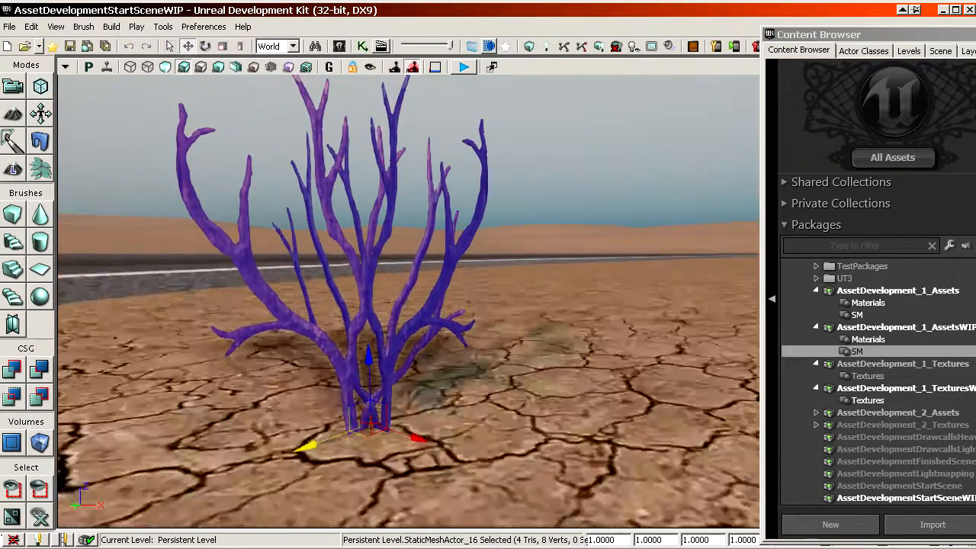
pyautogui.moveTo(419, 440); pyautogui.dragTo(450, 473, button='right')
pyautogui.click(703, 253)
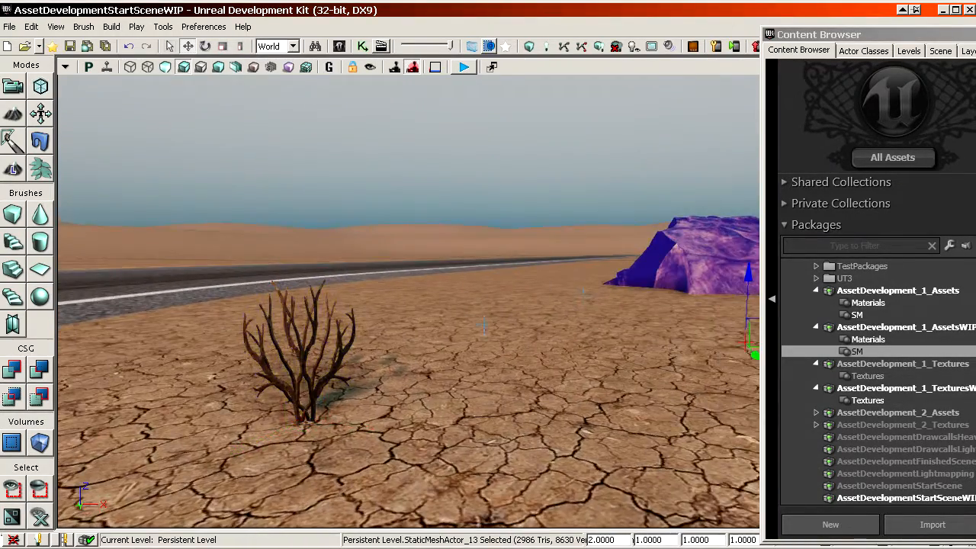
pyautogui.moveTo(703, 253); pyautogui.dragTo(667, 258, button='right')
pyautogui.moveTo(464, 325); pyautogui.dragTo(472, 349, button='right')
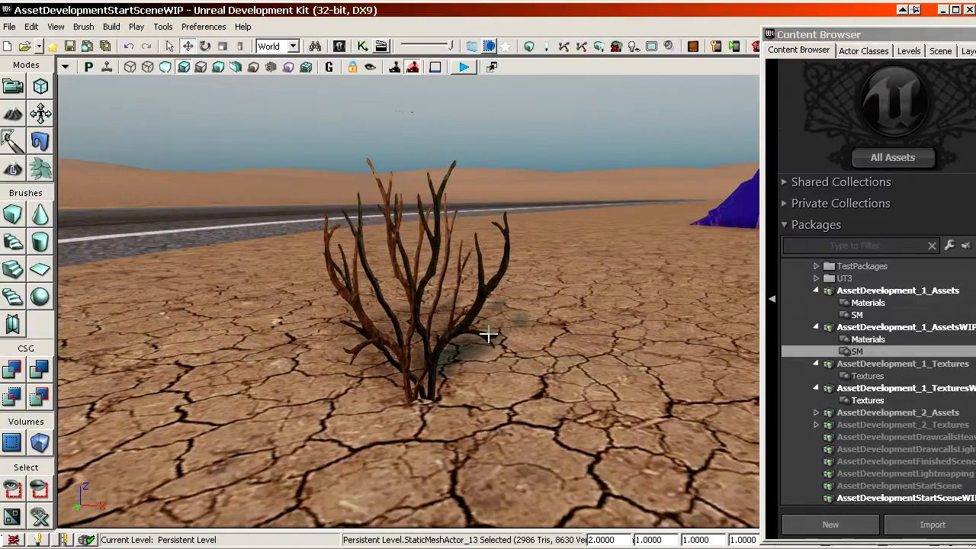
# - Duplicate the placed bush twice and spread the bushes apart into a loose group on the ground
pyautogui.click(415, 300)
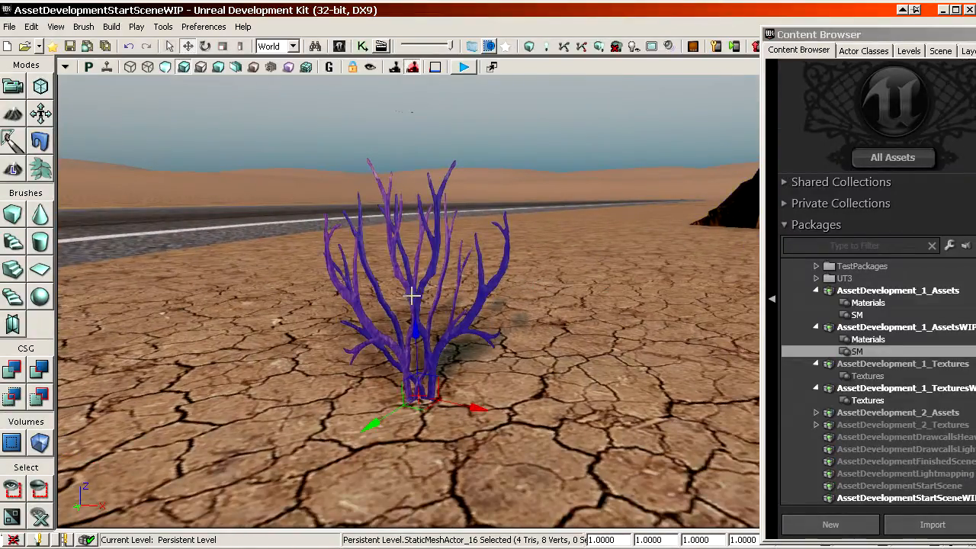
pyautogui.hotkey('ctrl', 'w')
pyautogui.keyDown('ctrl'); pyautogui.moveTo(421, 300); pyautogui.dragTo(409, 303, button='right'); pyautogui.keyUp('ctrl')
pyautogui.keyDown('ctrl'); pyautogui.moveTo(409, 303); pyautogui.dragTo(386, 302); pyautogui.keyUp('ctrl')
pyautogui.keyDown('ctrl'); pyautogui.moveTo(410, 298); pyautogui.dragTo(353, 317, button='right'); pyautogui.keyUp('ctrl')
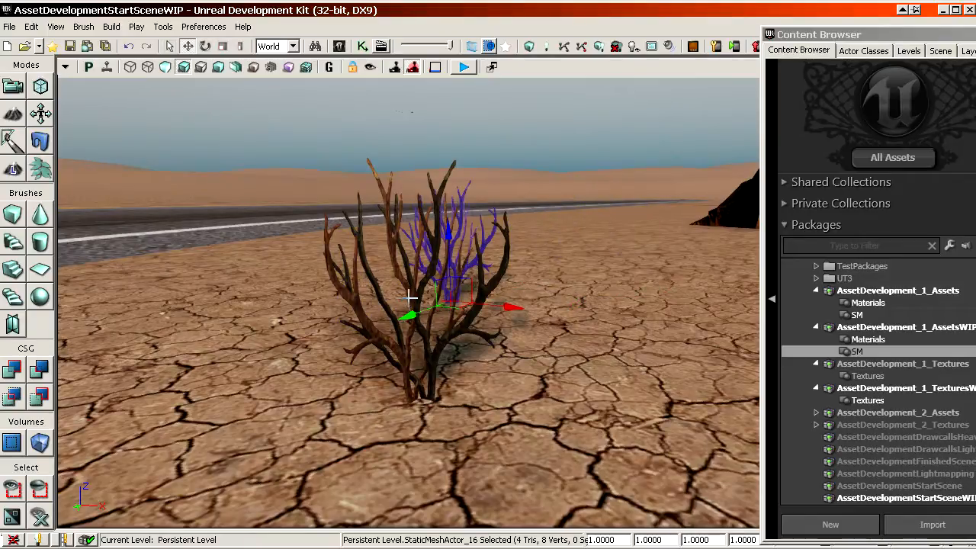
pyautogui.hotkey('ctrl', 'w')
pyautogui.keyDown('ctrl'); pyautogui.moveTo(409, 298); pyautogui.dragTo(591, 305); pyautogui.keyUp('ctrl')
pyautogui.keyDown('ctrl'); pyautogui.moveTo(591, 305); pyautogui.dragTo(538, 347, button='right'); pyautogui.keyUp('ctrl')
pyautogui.moveTo(427, 335); pyautogui.dragTo(433, 309)
# - Delete the farthest bush and the one beside the nearest bush, keeping only a single bush
pyautogui.rightClick(409, 276)
pyautogui.click(458, 318)
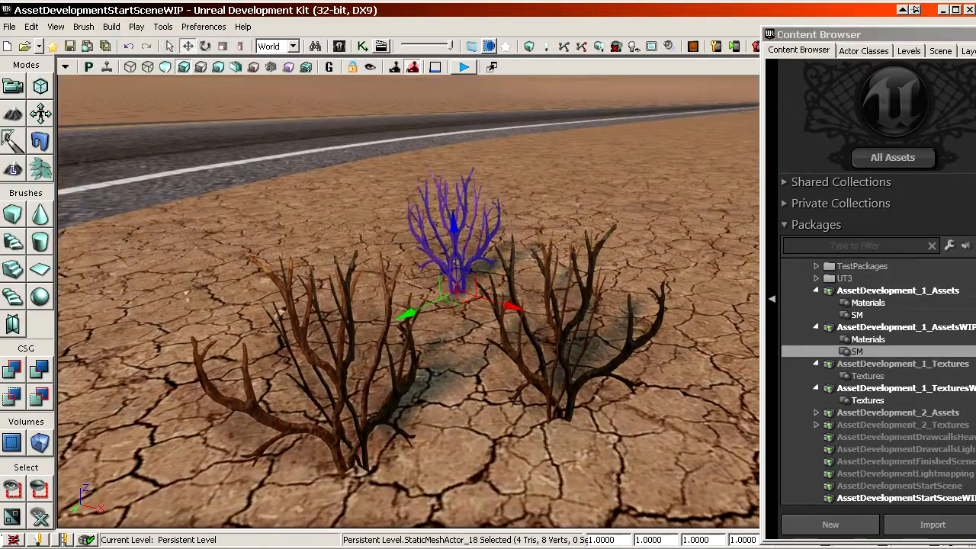
pyautogui.click(343, 369)
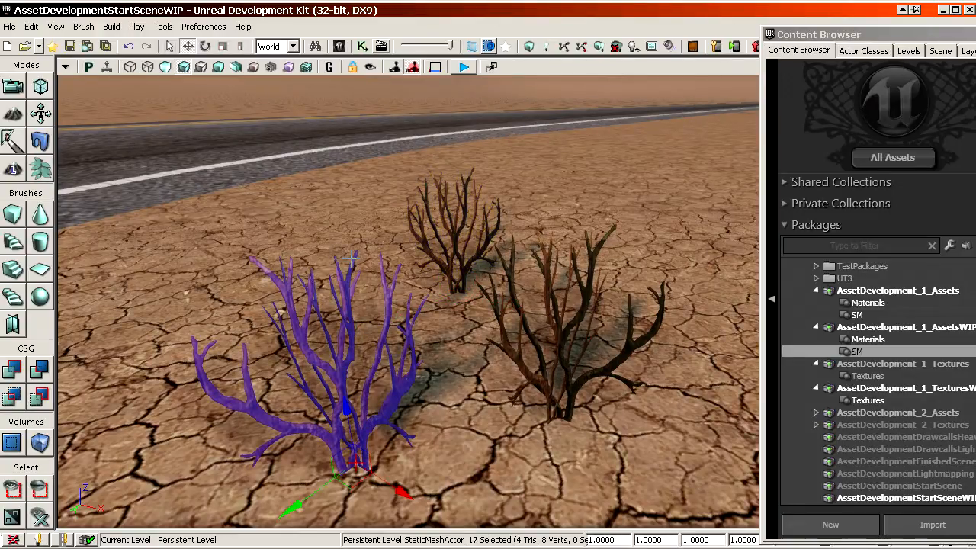
pyautogui.click(454, 237)
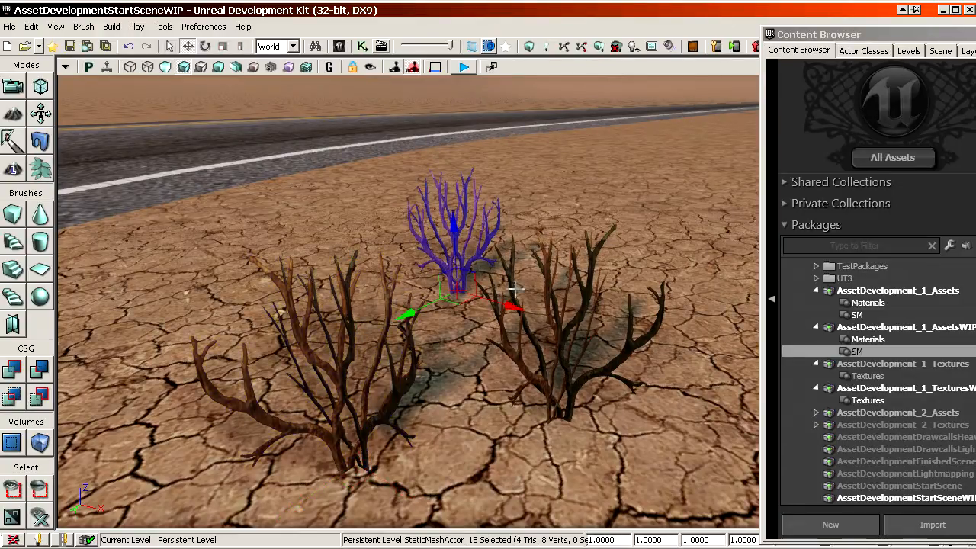
pyautogui.press('Delete')
pyautogui.click(551, 329)
pyautogui.press('Delete')
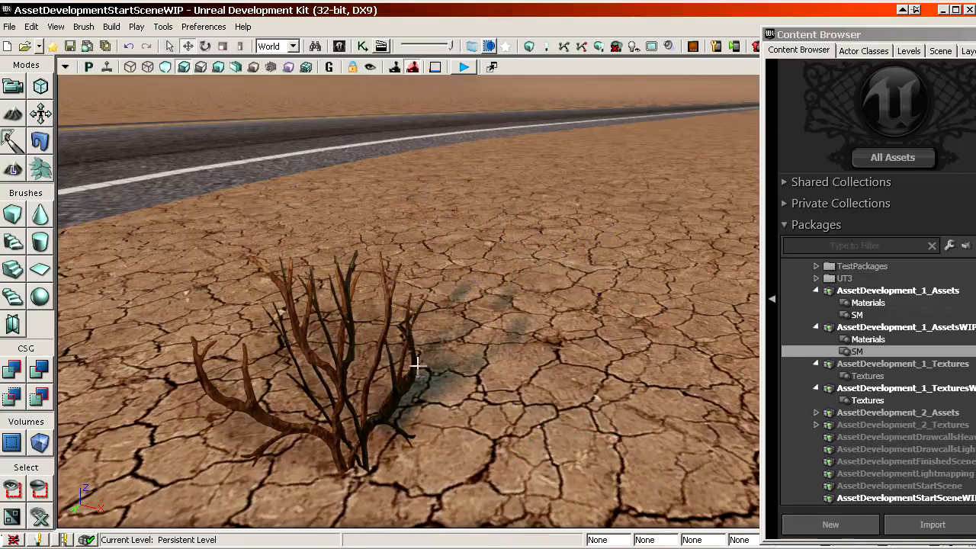
# - Switch to Foliage mode and add the NewFoliage static mesh to the foliage mesh list
pyautogui.click(336, 373)
pyautogui.scroll(-3, 496, 313)
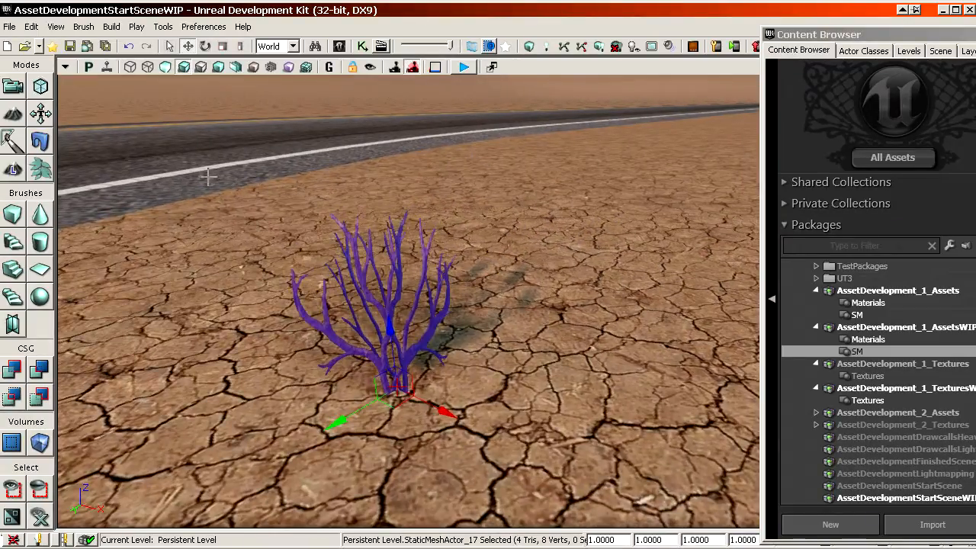
pyautogui.click(41, 169)
pyautogui.moveTo(518, 132); pyautogui.dragTo(668, 37)
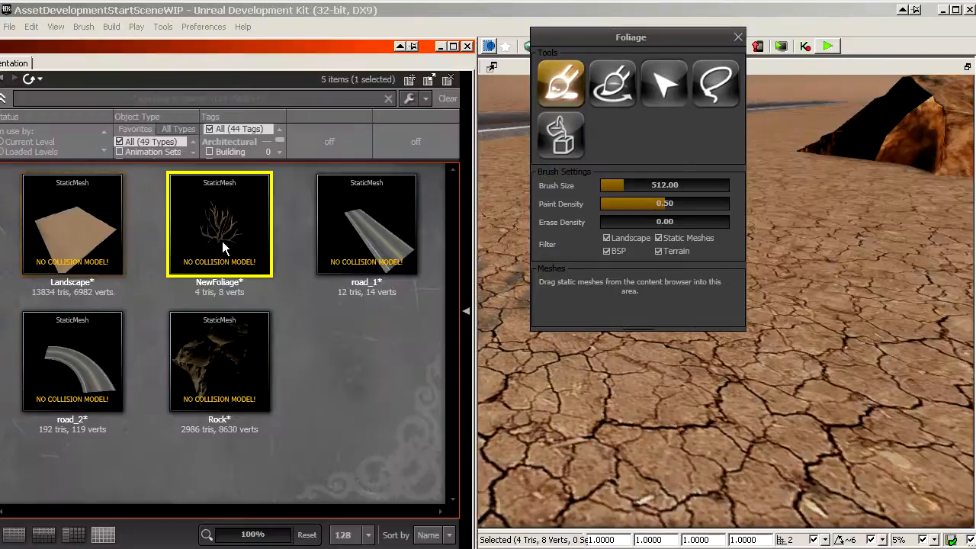
pyautogui.click(219, 222)
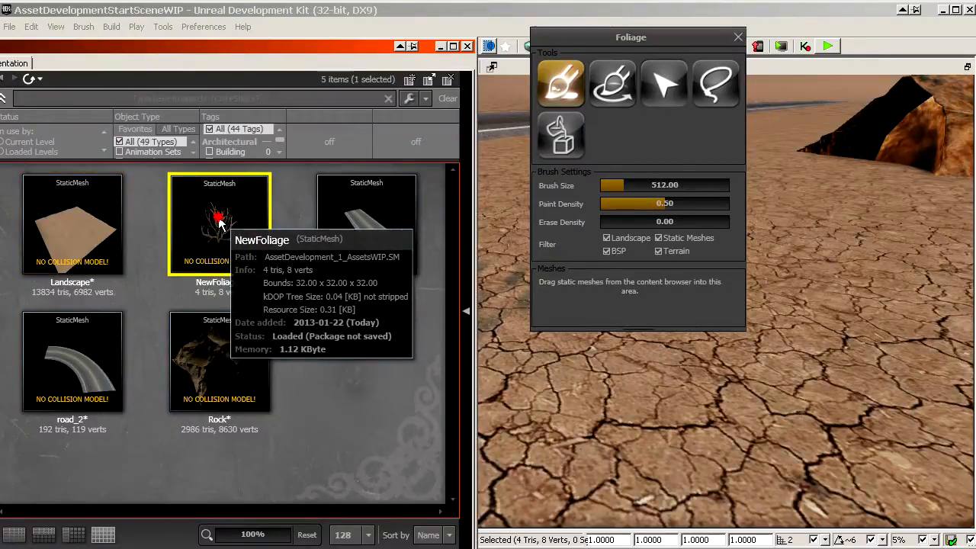
pyautogui.moveTo(220, 223); pyautogui.dragTo(710, 443)
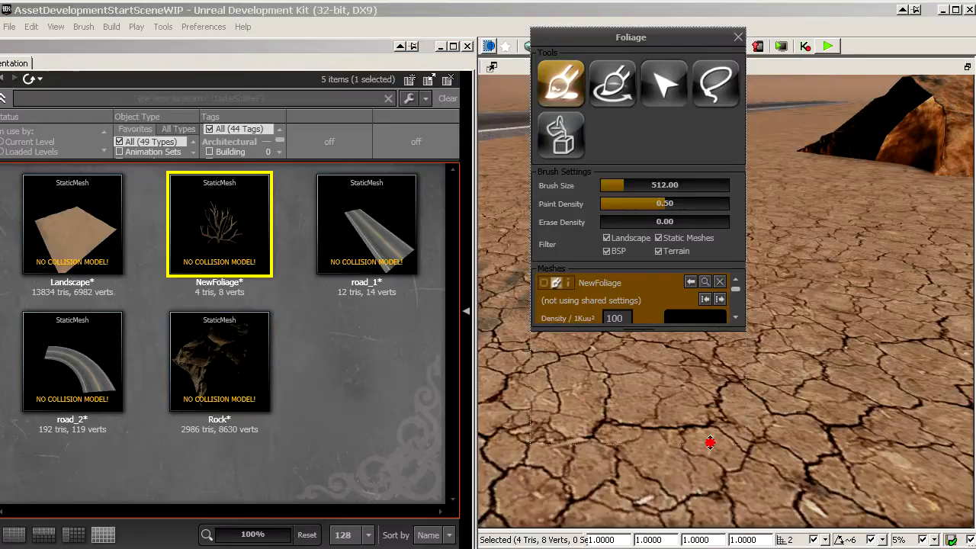
# - Open the NewFoliage mesh in the Static Mesh Editor and enable bUsedForInstancing
pyautogui.moveTo(669, 28); pyautogui.dragTo(780, 23)
pyautogui.moveTo(306, 47); pyautogui.dragTo(428, 19)
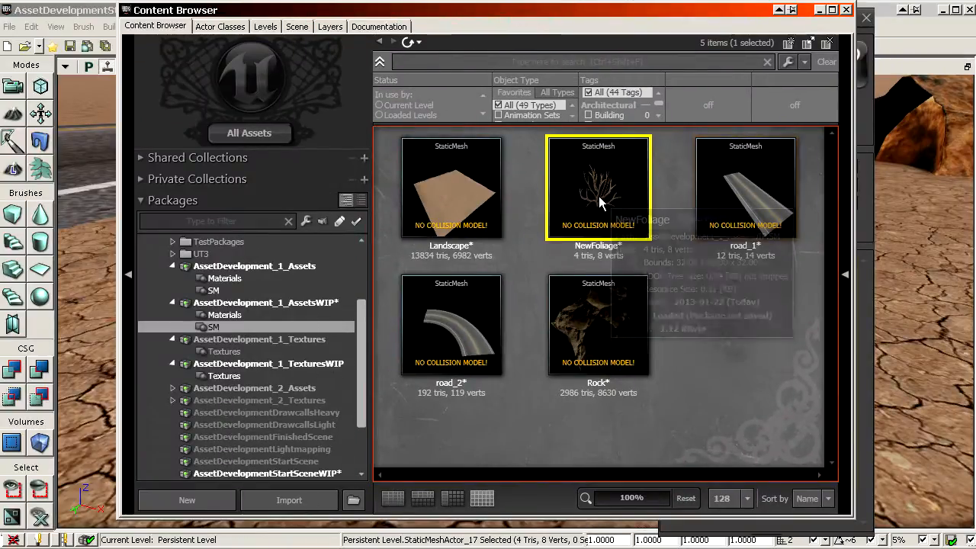
pyautogui.doubleClick(599, 196)
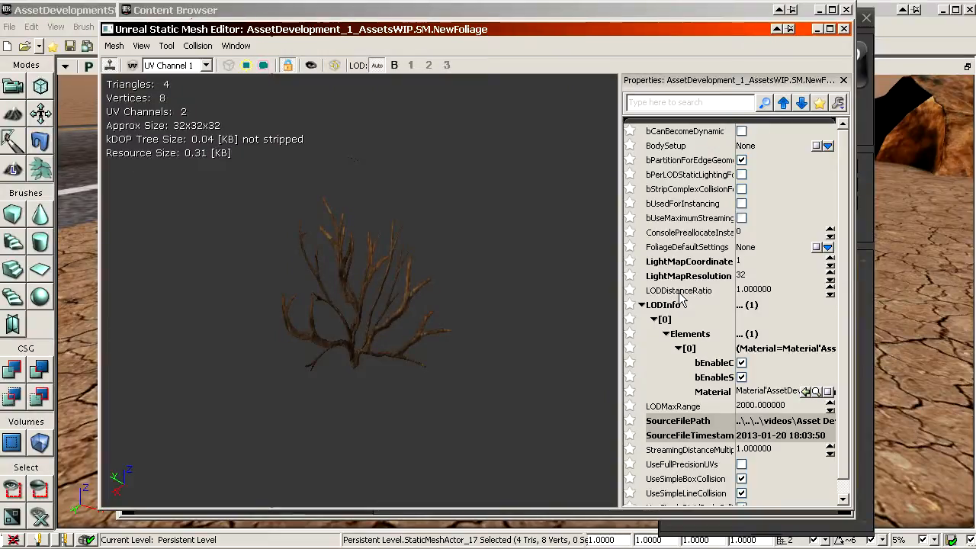
pyautogui.click(682, 293)
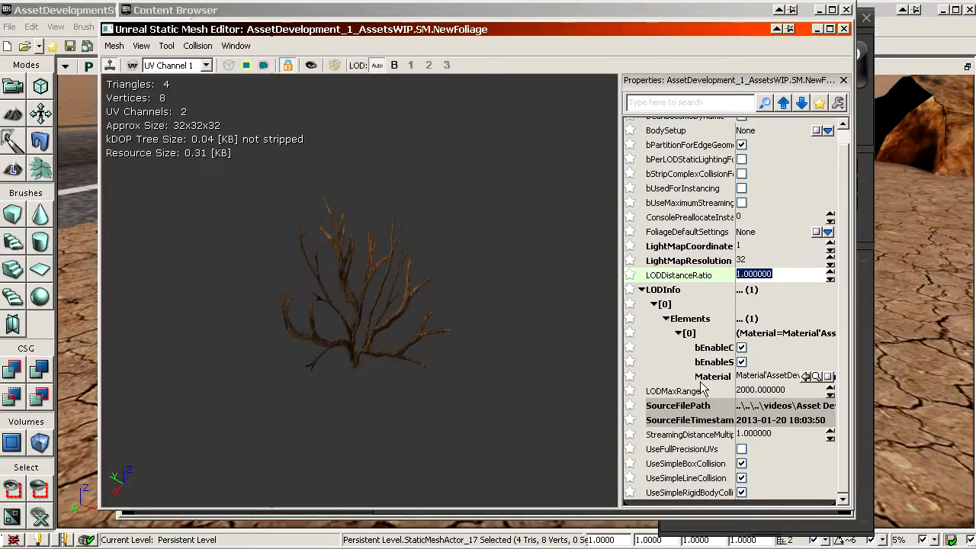
pyautogui.scroll(1, 698, 233)
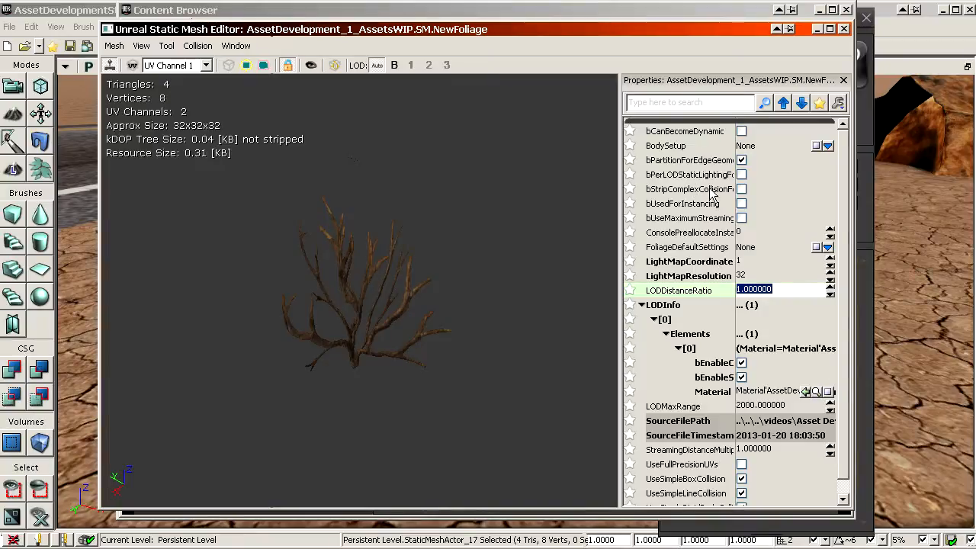
pyautogui.click(685, 208)
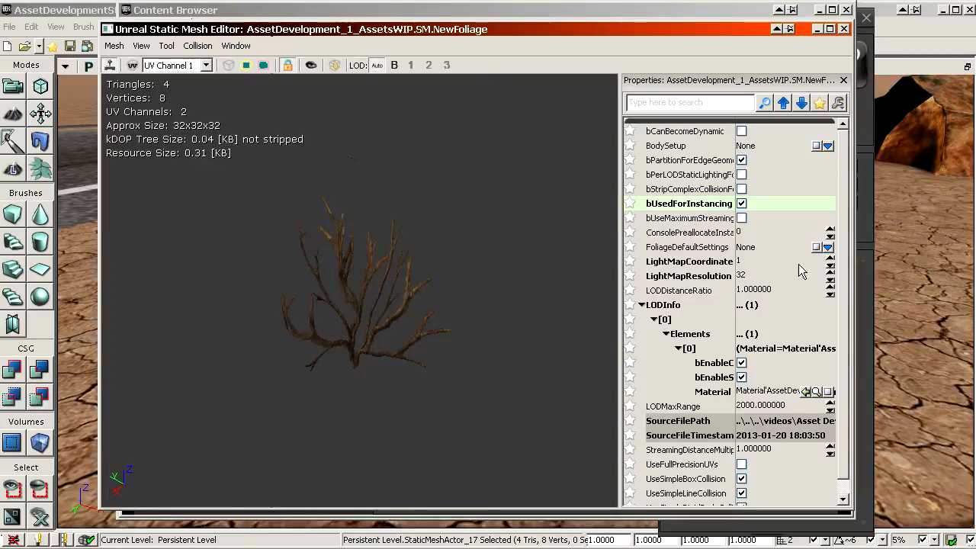
# - Set the NewFoliage mesh's LightMapResolution to 16
pyautogui.click(763, 276)
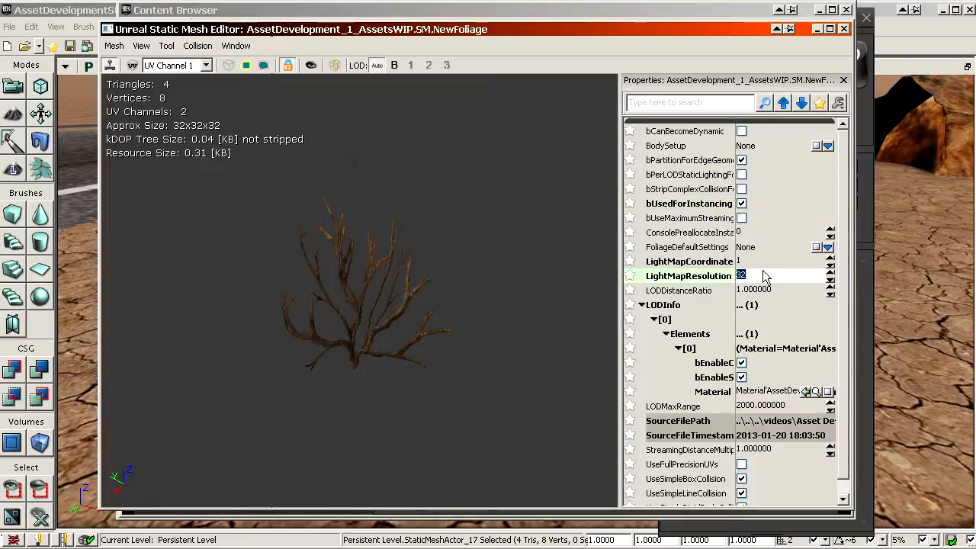
pyautogui.write('16')
pyautogui.press('Return')
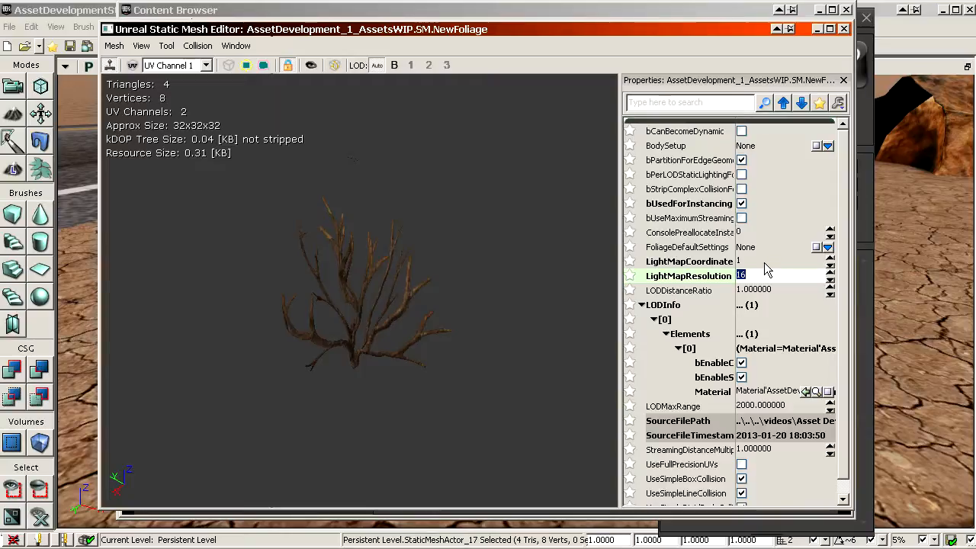
# - Examine the NewFoliage mesh's UV channel 1 layout against its lightmap settings, and hide the UV overlay again
pyautogui.click(133, 65)
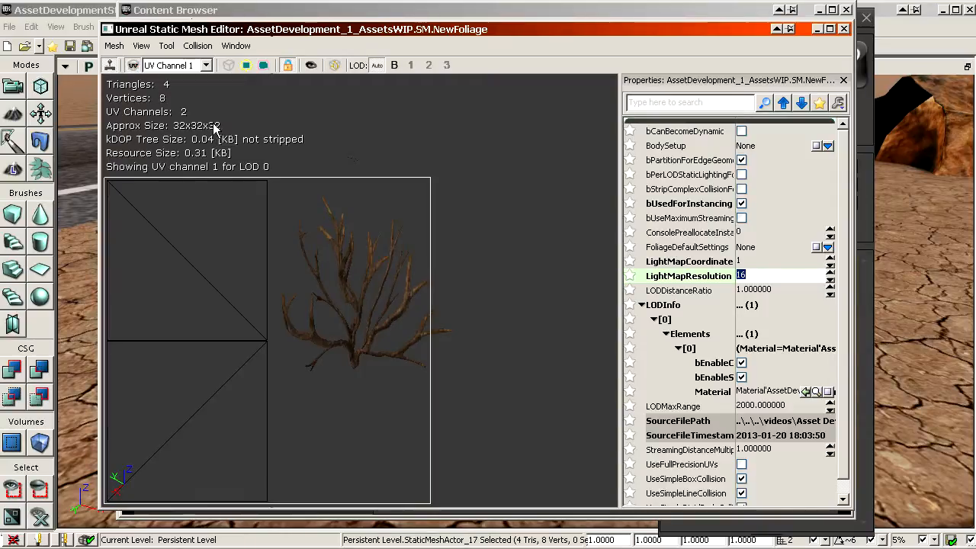
pyautogui.click(140, 64)
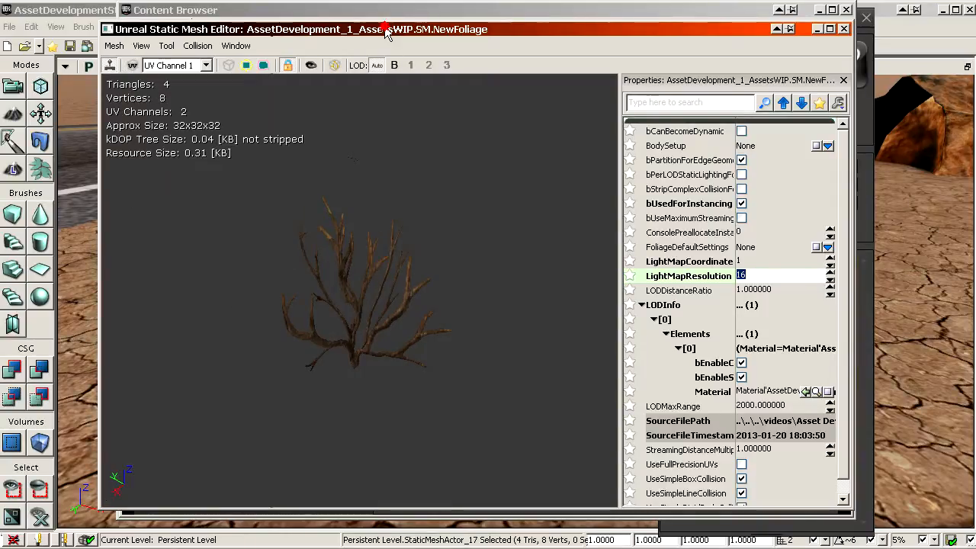
pyautogui.moveTo(387, 31); pyautogui.dragTo(341, 38)
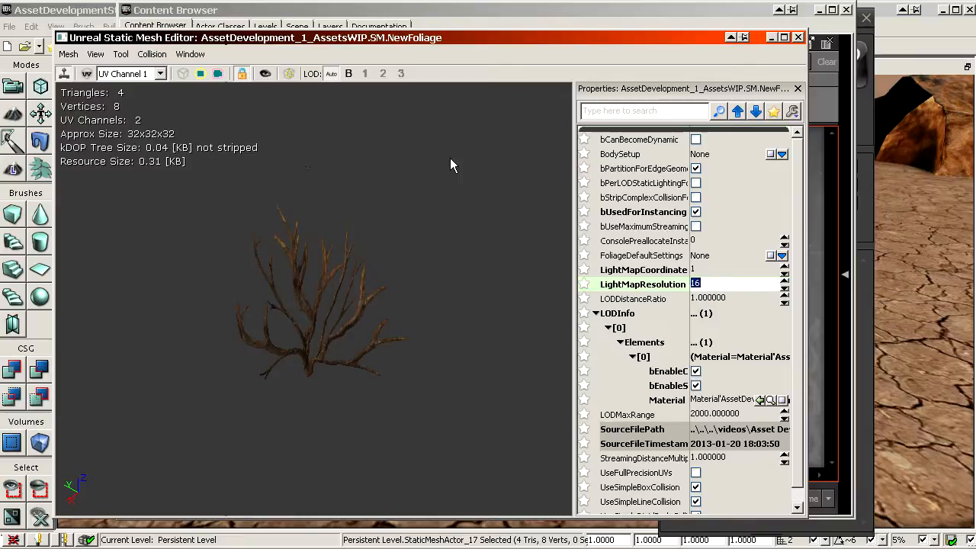
pyautogui.click(87, 74)
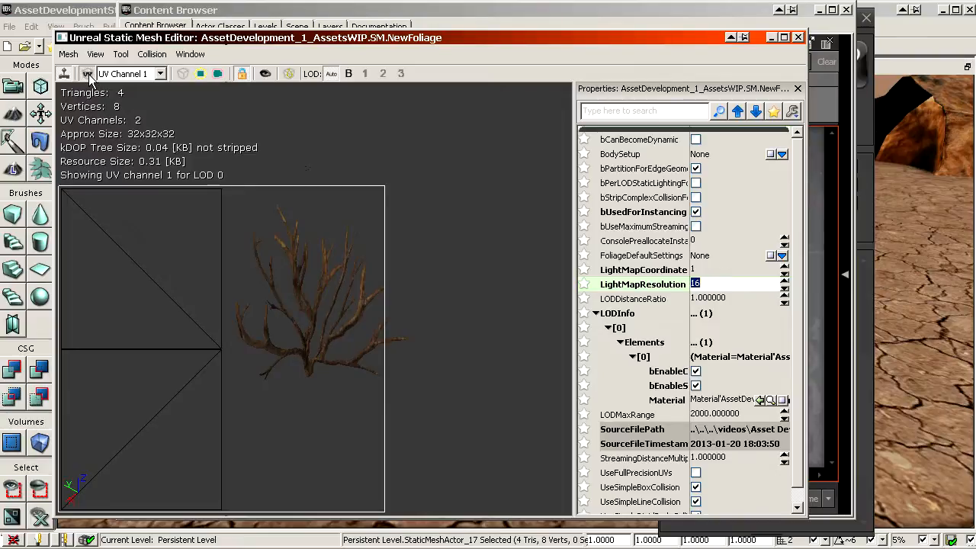
pyautogui.click(87, 73)
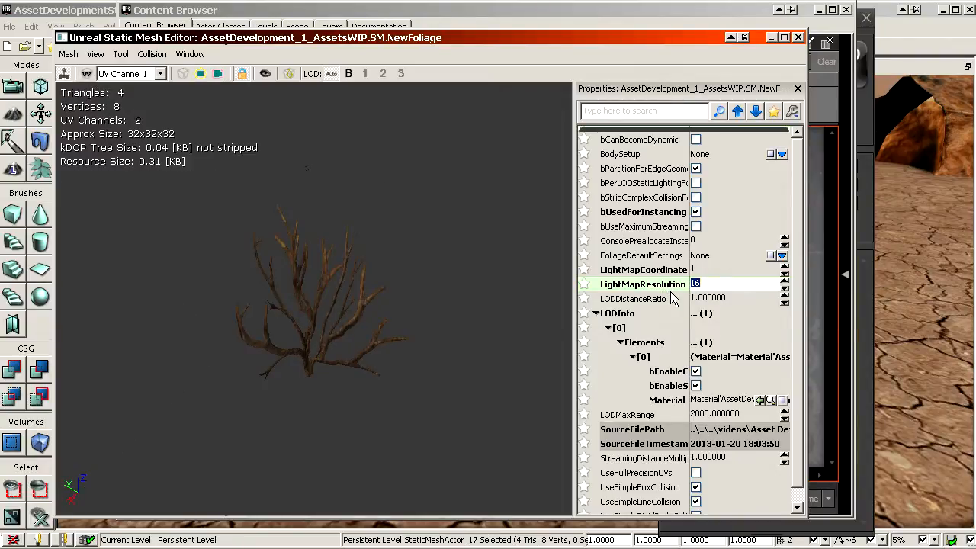
pyautogui.moveTo(672, 298)
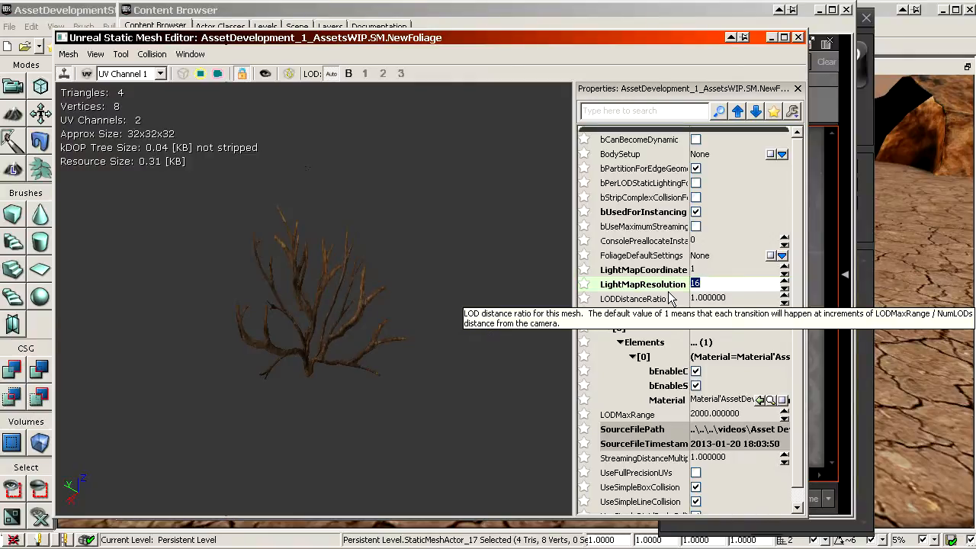
# - Close the NewFoliage mesh's editor and delete the single hand-placed shrub from the level
pyautogui.click(645, 283)
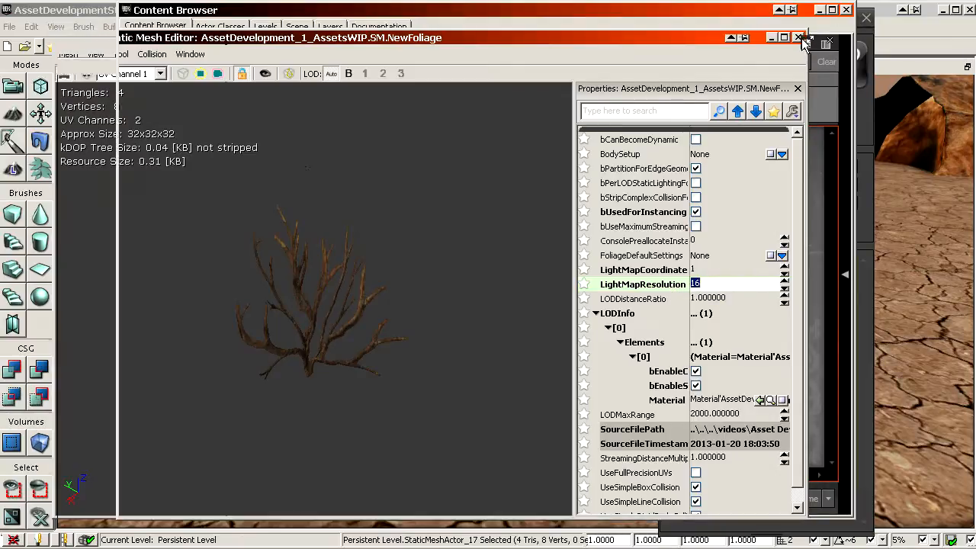
pyautogui.click(797, 37)
pyautogui.moveTo(491, 19); pyautogui.dragTo(756, 21)
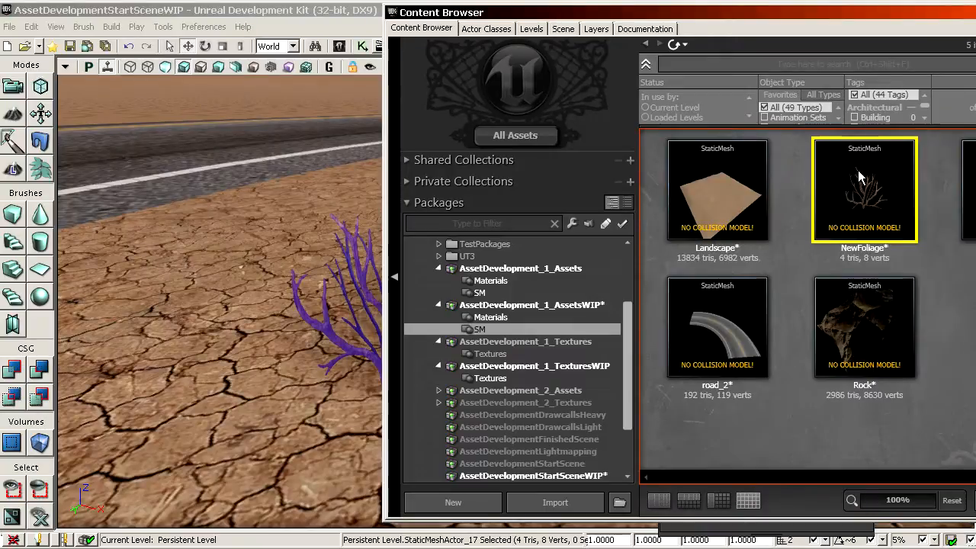
pyautogui.click(351, 330)
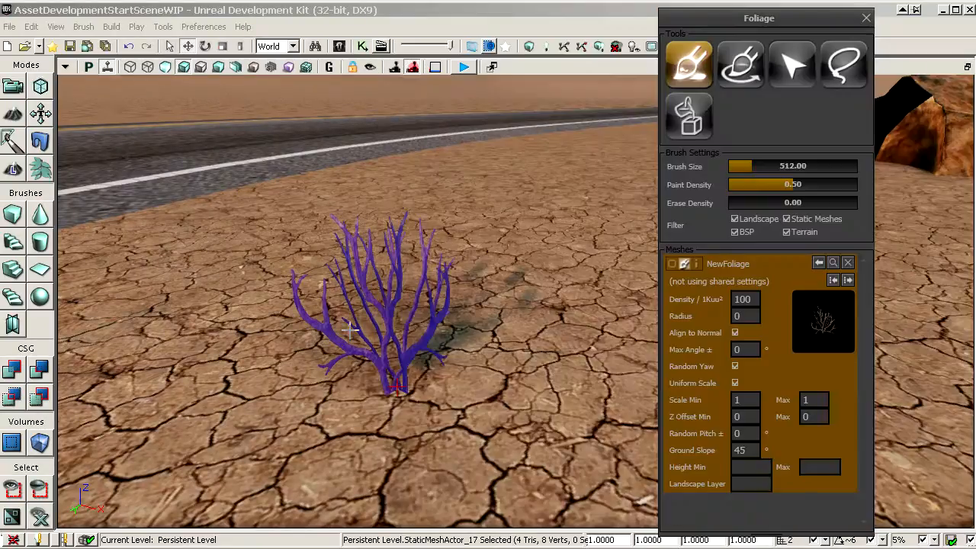
pyautogui.moveTo(384, 343); pyautogui.dragTo(400, 290, button='right')
pyautogui.press('Delete')
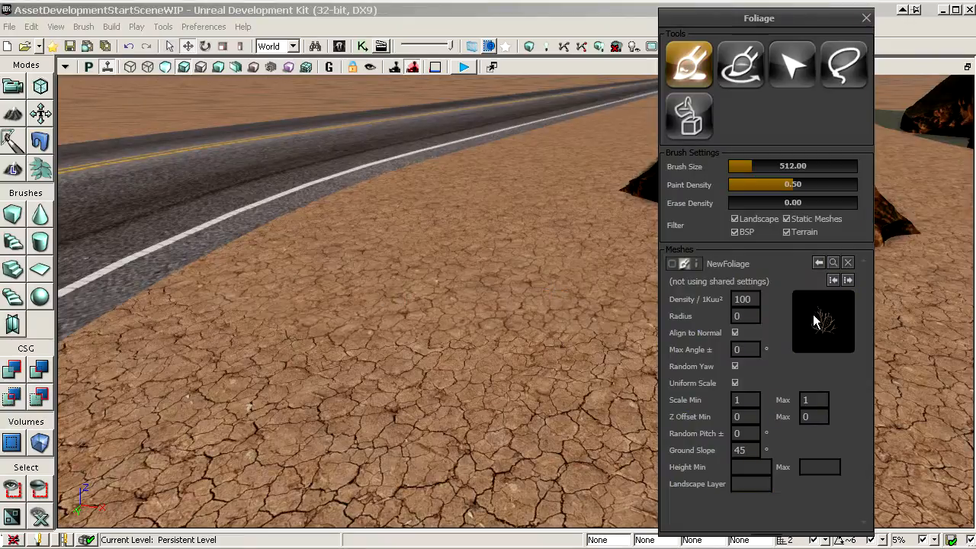
# - Set the NewFoliage density to 200 and reduce the foliage brush size to 97.53
pyautogui.write('2')
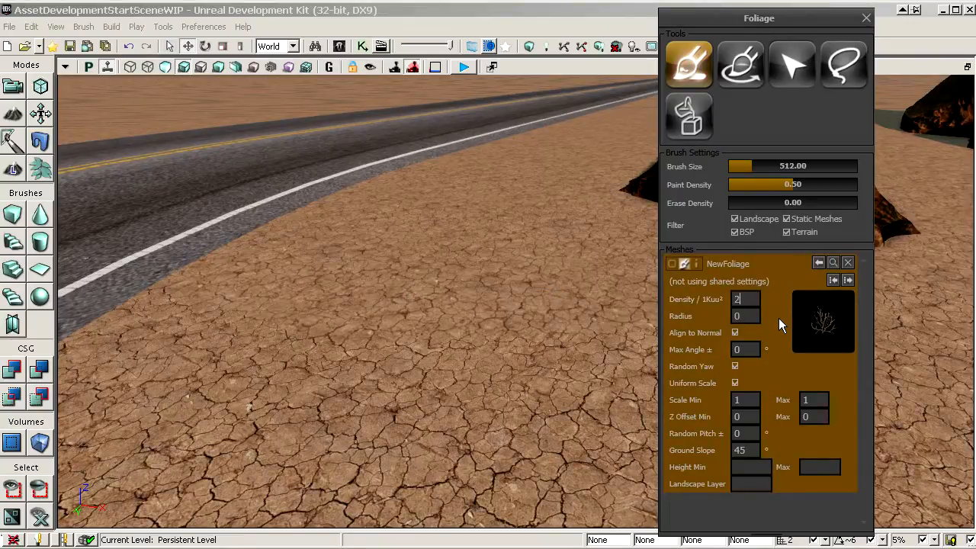
pyautogui.write('00')
pyautogui.moveTo(455, 326); pyautogui.dragTo(607, 278, button='right')
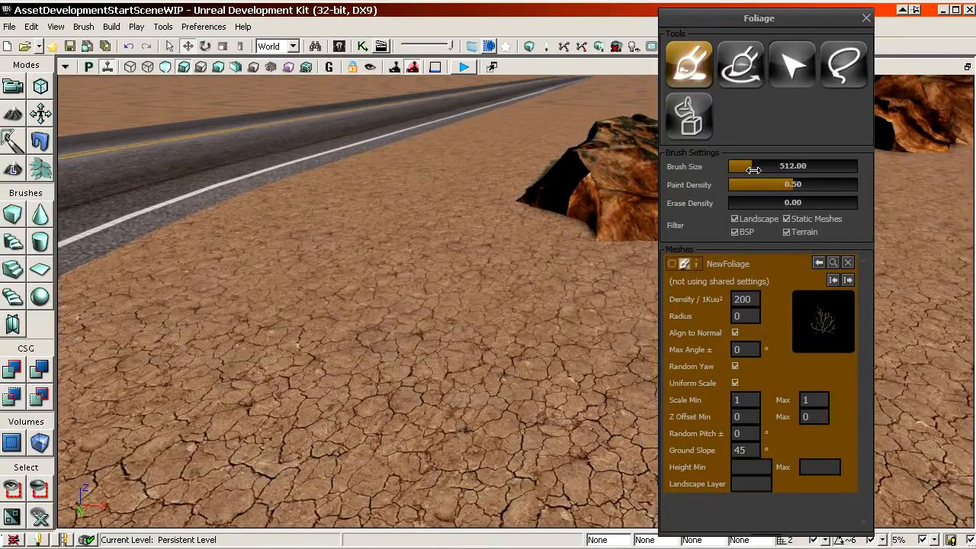
pyautogui.moveTo(754, 169)
pyautogui.mouseDown()
pyautogui.moveTo(763, 169)
pyautogui.moveTo(743, 165)
pyautogui.mouseUp()
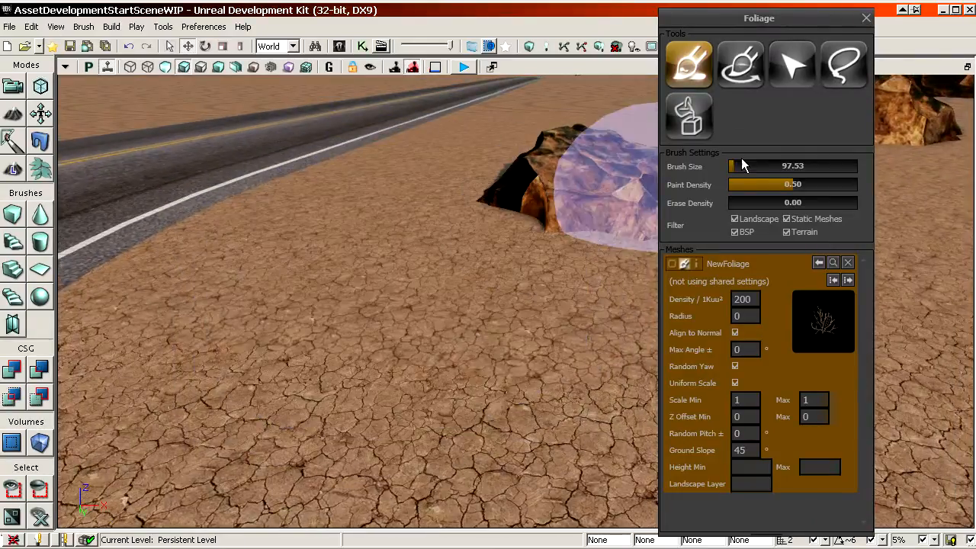
# - Paint NewFoliage shrubs over the cracked ground between the road and the rocks
pyautogui.moveTo(328, 320)
pyautogui.mouseDown(button='right')
pyautogui.moveTo(388, 411)
pyautogui.moveTo(427, 351)
pyautogui.mouseUp(button='right')
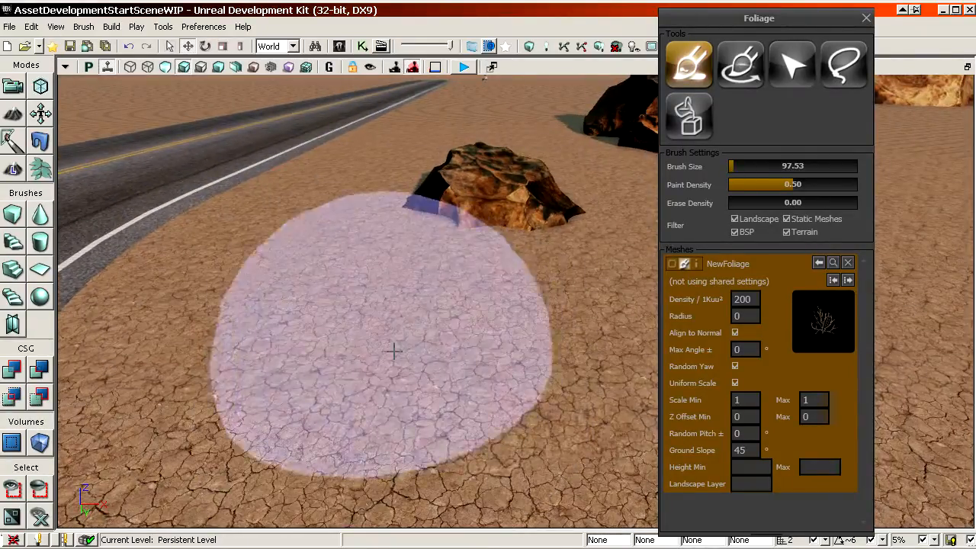
pyautogui.keyDown('ctrl'); pyautogui.moveTo(419, 358); pyautogui.dragTo(504, 382); pyautogui.keyUp('ctrl')
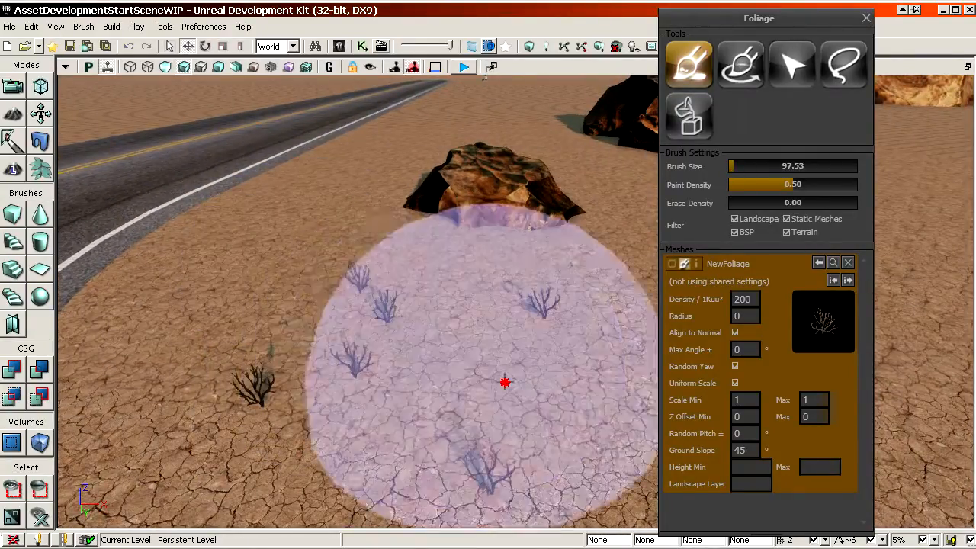
pyautogui.moveTo(313, 283); pyautogui.dragTo(313, 90)
pyautogui.moveTo(313, 283)
pyautogui.mouseDown(button='right')
pyautogui.moveTo(314, 214)
pyautogui.moveTo(344, 200)
pyautogui.mouseUp(button='right')
pyautogui.moveTo(296, 428)
pyautogui.keyDown('ctrl'); pyautogui.mouseDown()
pyautogui.moveTo(400, 276)
pyautogui.moveTo(350, 273)
pyautogui.moveTo(301, 309)
pyautogui.mouseUp(); pyautogui.keyUp('ctrl')
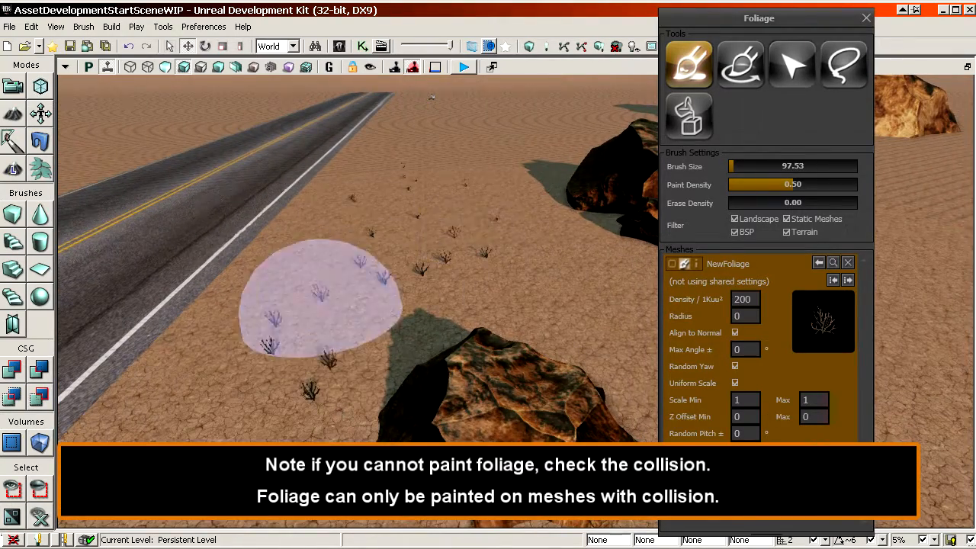
pyautogui.moveTo(301, 309)
pyautogui.mouseDown(button='right')
pyautogui.moveTo(324, 229)
pyautogui.moveTo(336, 274)
pyautogui.mouseUp(button='right')
# - Erase the painted shrubs from the ground beside the road
pyautogui.moveTo(336, 336)
pyautogui.mouseDown(button='right')
pyautogui.moveTo(389, 351)
pyautogui.moveTo(397, 340)
pyautogui.mouseUp(button='right')
pyautogui.moveTo(450, 376)
pyautogui.keyDown('shift'); pyautogui.mouseDown()
pyautogui.moveTo(483, 381)
pyautogui.moveTo(317, 358)
pyautogui.moveTo(176, 251)
pyautogui.moveTo(188, 183)
pyautogui.moveTo(139, 222)
pyautogui.mouseUp(); pyautogui.keyUp('shift')
pyautogui.moveTo(111, 232)
pyautogui.mouseDown(button='right')
pyautogui.moveTo(65, 232)
pyautogui.moveTo(65, 254)
pyautogui.mouseUp(button='right')
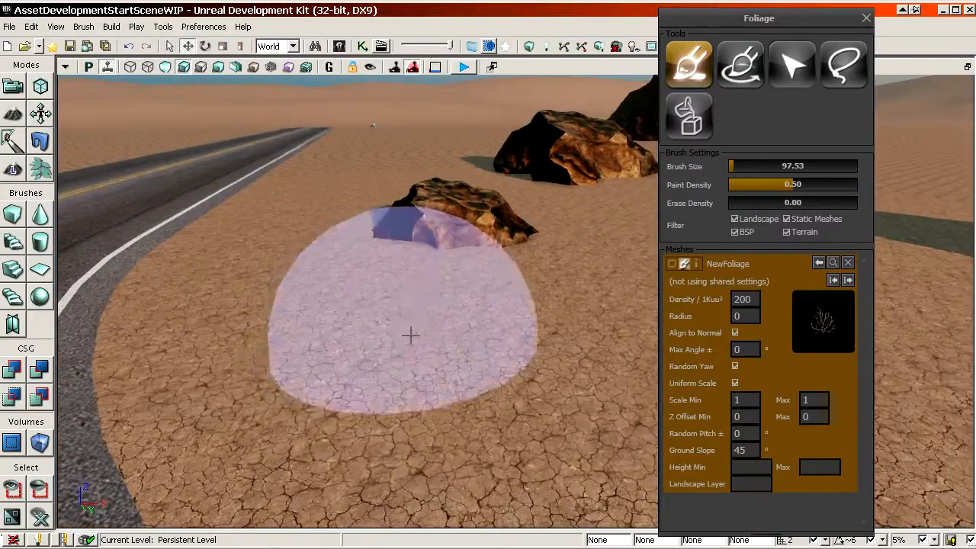
# - Paint a patch of shrubs in front of the nearest rock and reposition a single shrub with the foliage Select tool
pyautogui.keyDown('ctrl'); pyautogui.moveTo(408, 338); pyautogui.dragTo(610, 329); pyautogui.keyUp('ctrl')
pyautogui.moveTo(401, 356)
pyautogui.mouseDown(button='right')
pyautogui.moveTo(401, 321)
pyautogui.moveTo(340, 315)
pyautogui.moveTo(370, 314)
pyautogui.mouseUp(button='right')
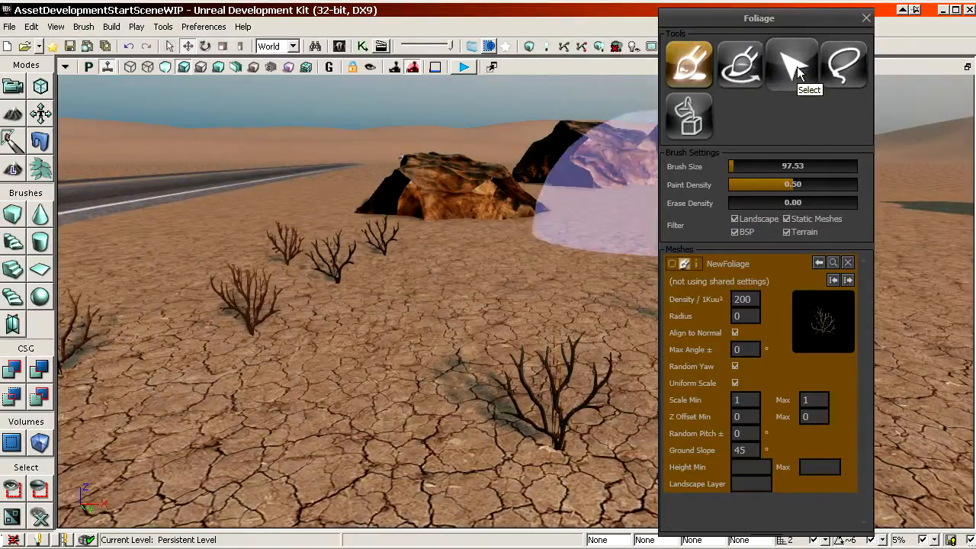
pyautogui.click(797, 66)
pyautogui.click(566, 427)
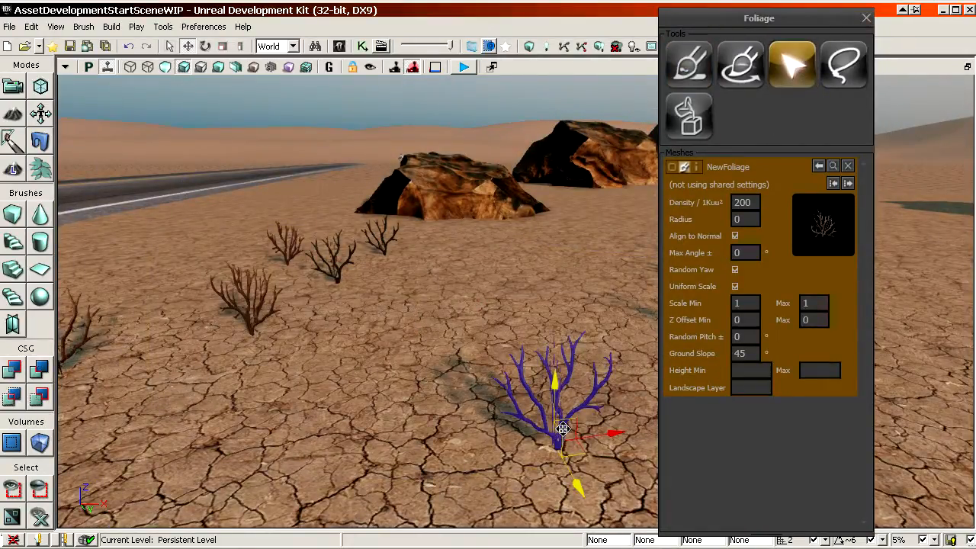
pyautogui.moveTo(469, 379); pyautogui.dragTo(471, 408)
pyautogui.moveTo(565, 372); pyautogui.dragTo(453, 384)
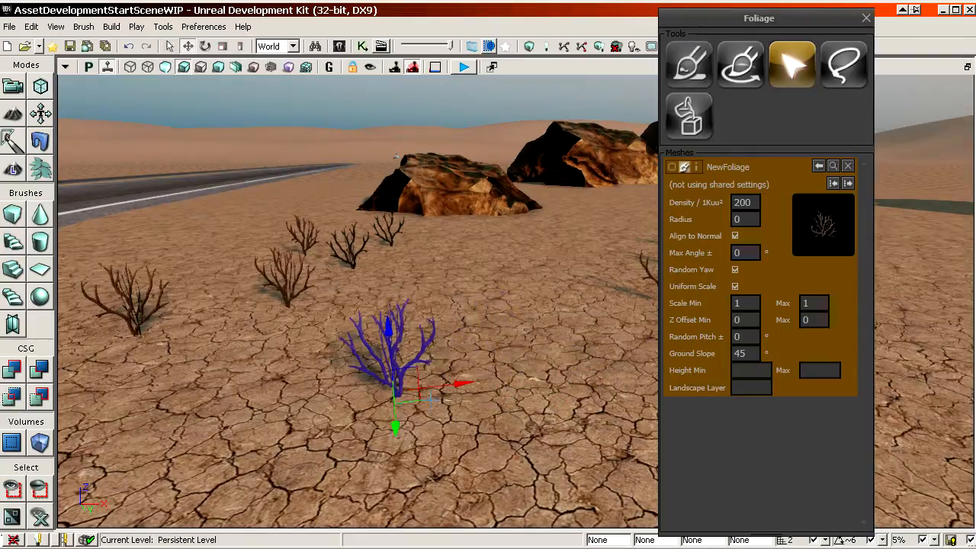
pyautogui.moveTo(394, 422); pyautogui.dragTo(393, 338)
pyautogui.moveTo(394, 369); pyautogui.dragTo(358, 332)
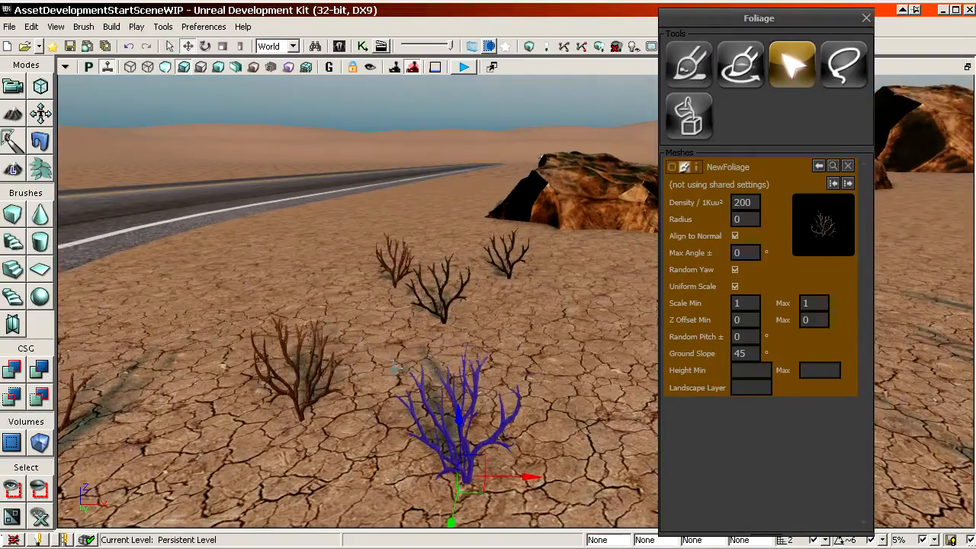
pyautogui.click(294, 367)
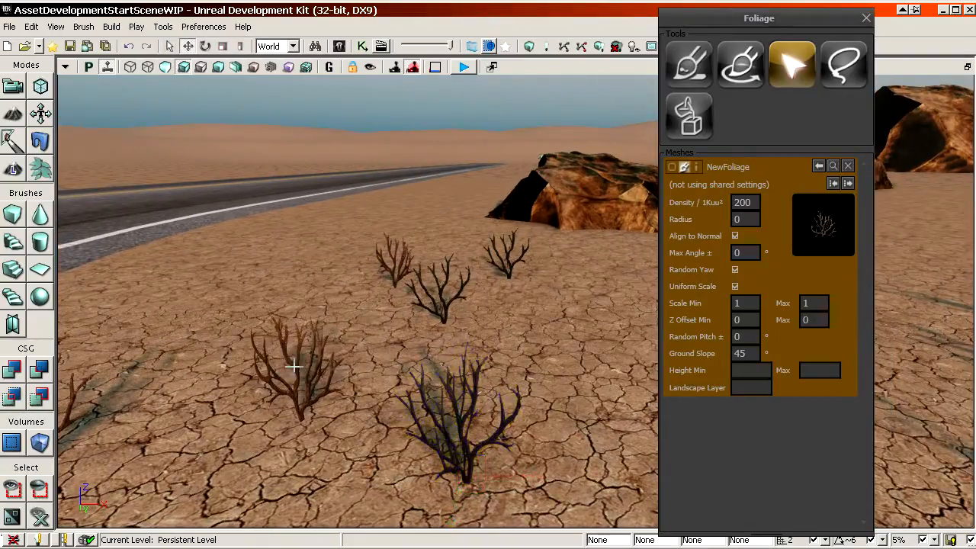
# - Erase the test shrubs with the foliage brush and set the NewFoliage scale range to minimum 0.5 and maximum 0.75
pyautogui.click(690, 63)
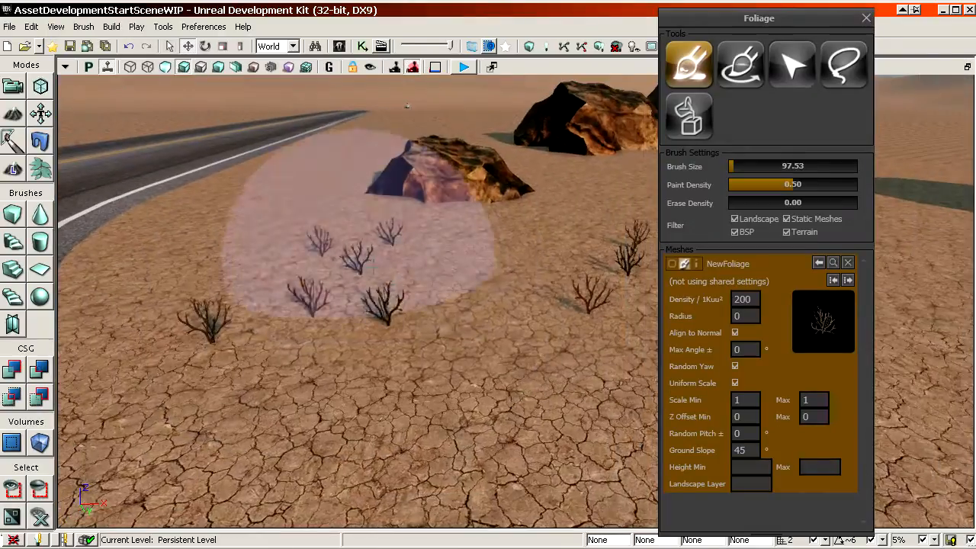
pyautogui.moveTo(374, 263)
pyautogui.keyDown('ctrl'); pyautogui.keyDown('shift'); pyautogui.mouseDown()
pyautogui.moveTo(422, 275)
pyautogui.moveTo(511, 267)
pyautogui.mouseUp(); pyautogui.keyUp('shift'); pyautogui.keyUp('ctrl')
pyautogui.moveTo(815, 399); pyautogui.dragTo(674, 399)
pyautogui.write('0.5')
pyautogui.doubleClick(810, 401)
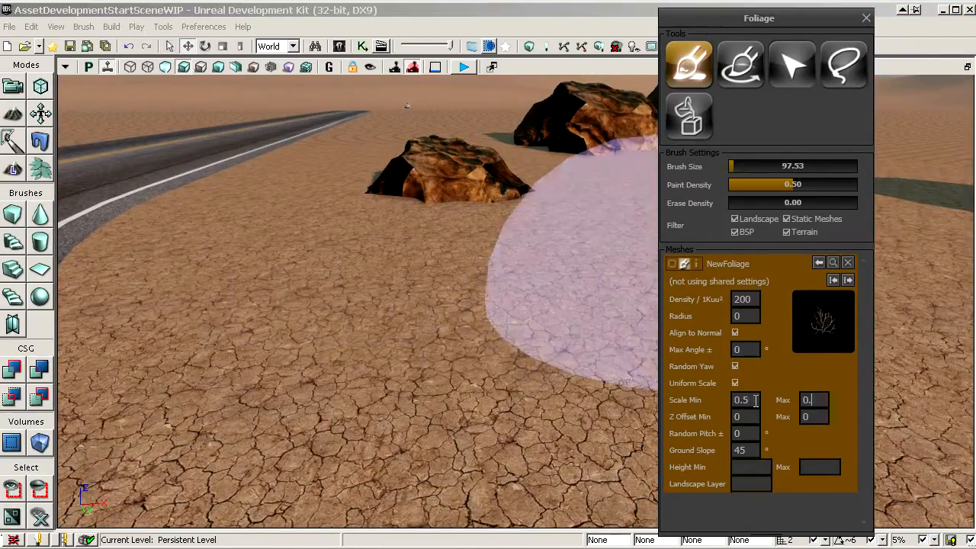
pyautogui.write('0.75')
# - Paint the smaller NewFoliage shrubs on the ground around the rocks and beside the road
pyautogui.moveTo(469, 385); pyautogui.dragTo(492, 397, button='right')
pyautogui.moveTo(458, 396)
pyautogui.keyDown('ctrl'); pyautogui.mouseDown()
pyautogui.moveTo(292, 364)
pyautogui.moveTo(548, 250)
pyautogui.moveTo(427, 324)
pyautogui.mouseUp(); pyautogui.keyUp('ctrl')
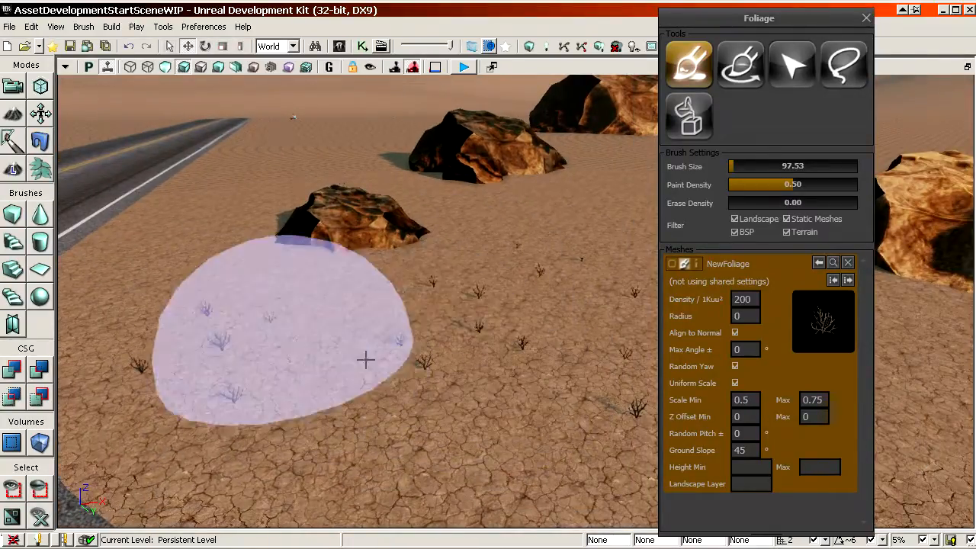
pyautogui.moveTo(364, 359); pyautogui.dragTo(267, 275, button='right')
pyautogui.moveTo(404, 362)
pyautogui.keyDown('ctrl'); pyautogui.mouseDown()
pyautogui.moveTo(310, 368)
pyautogui.moveTo(353, 197)
pyautogui.moveTo(312, 290)
pyautogui.mouseUp(); pyautogui.keyUp('ctrl')
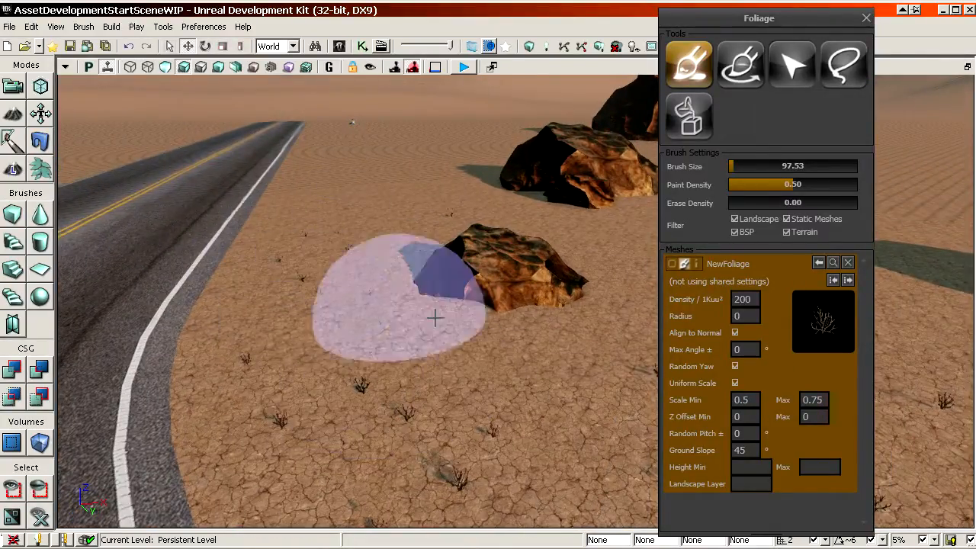
# - Set the NewFoliage density to 800 and paint a denser scatter of shrubs around the rocks
pyautogui.doubleClick(745, 298)
pyautogui.write('800')
pyautogui.moveTo(442, 370); pyautogui.dragTo(567, 436, button='right')
pyautogui.moveTo(534, 416)
pyautogui.keyDown('ctrl'); pyautogui.mouseDown()
pyautogui.moveTo(282, 348)
pyautogui.moveTo(531, 412)
pyautogui.moveTo(533, 305)
pyautogui.mouseUp(); pyautogui.keyUp('ctrl')
pyautogui.moveTo(584, 480)
pyautogui.mouseDown(button='right')
pyautogui.moveTo(427, 381)
pyautogui.moveTo(381, 425)
pyautogui.mouseUp(button='right')
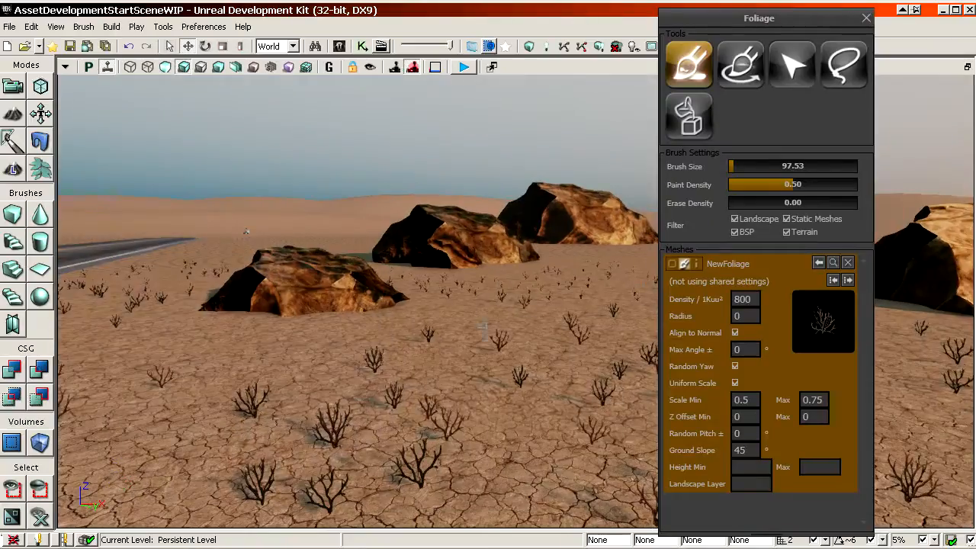
# - Show the NewFoliage mesh's instance settings and set Instances Per Cluster to 200
pyautogui.click(696, 263)
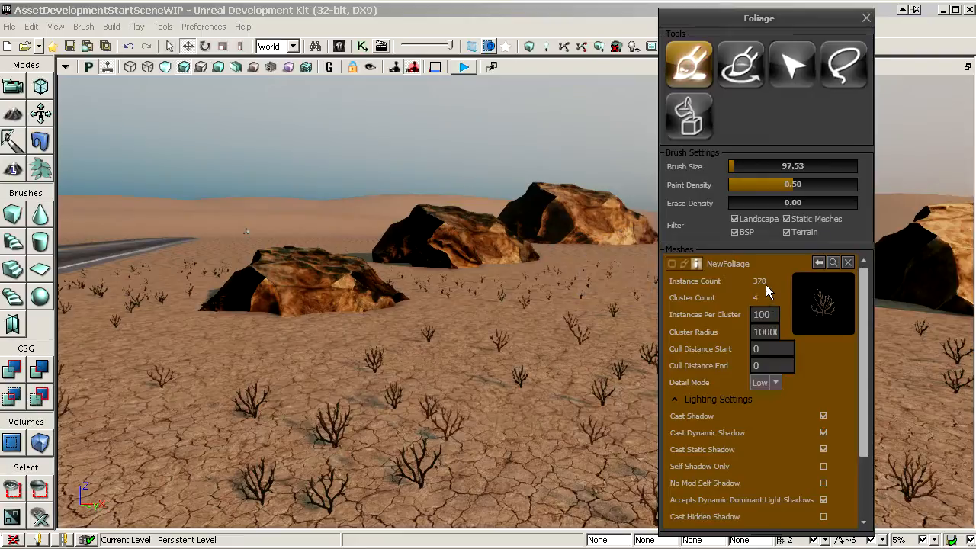
pyautogui.moveTo(548, 339); pyautogui.dragTo(548, 340, button='right')
pyautogui.moveTo(547, 340); pyautogui.dragTo(547, 340)
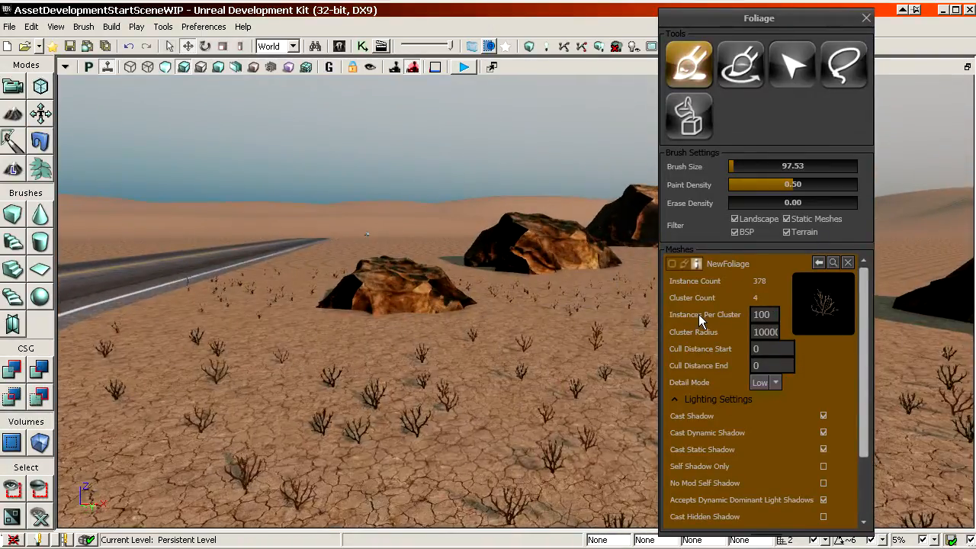
pyautogui.doubleClick(764, 315)
pyautogui.write('200')
pyautogui.click(763, 333)
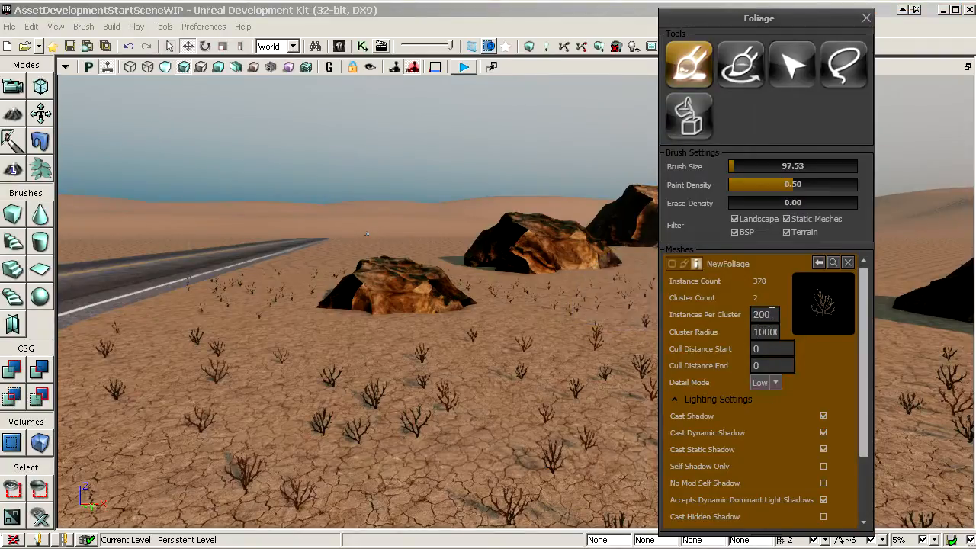
# - Compare the cluster count at Instances Per Cluster values of 100, 200, 300 and 400, and restore 200
pyautogui.moveTo(772, 314); pyautogui.dragTo(697, 312)
pyautogui.write('100')
pyautogui.click(766, 332)
pyautogui.doubleClick(764, 313)
pyautogui.write('200')
pyautogui.click(766, 333)
pyautogui.doubleClick(766, 318)
pyautogui.write('300')
pyautogui.write('400')
pyautogui.moveTo(748, 317); pyautogui.dragTo(742, 318)
pyautogui.doubleClick(769, 333)
pyautogui.write('200')
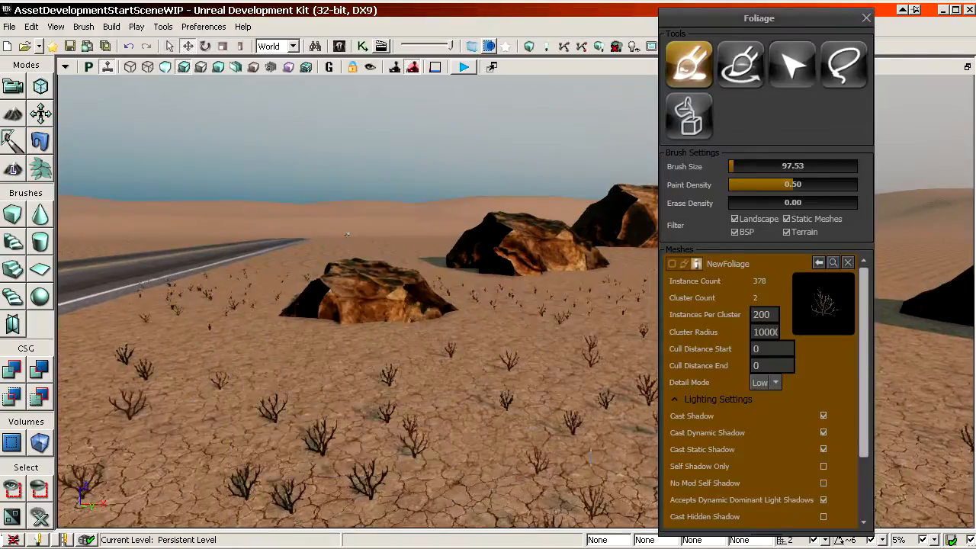
# - Look through the NewFoliage mesh's lighting settings and collapse its settings
pyautogui.scroll(-3, 843, 374)
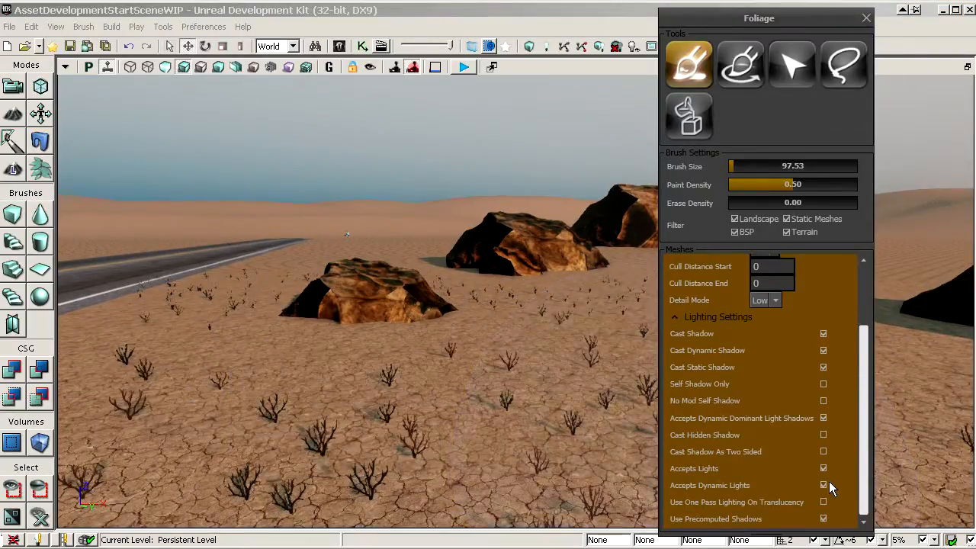
pyautogui.moveTo(867, 456); pyautogui.dragTo(858, 390)
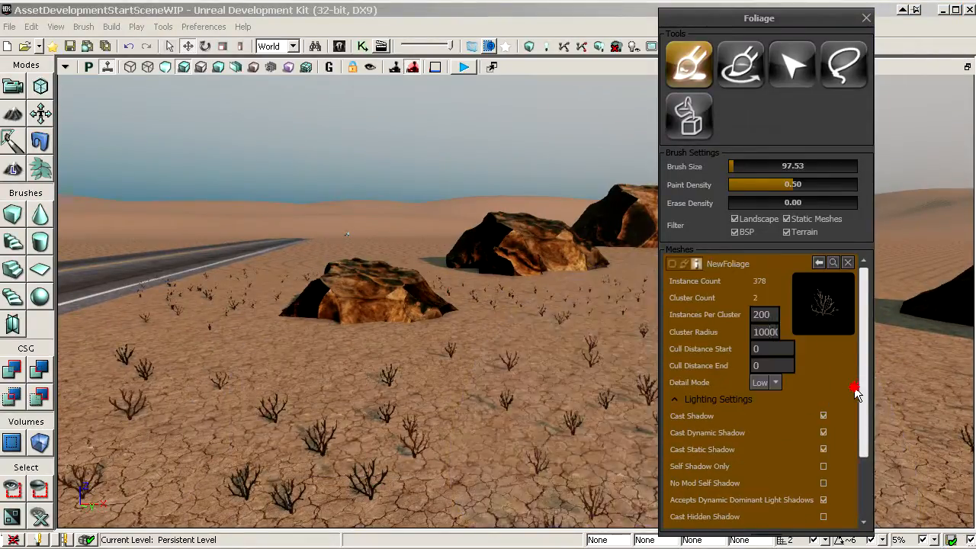
pyautogui.click(676, 264)
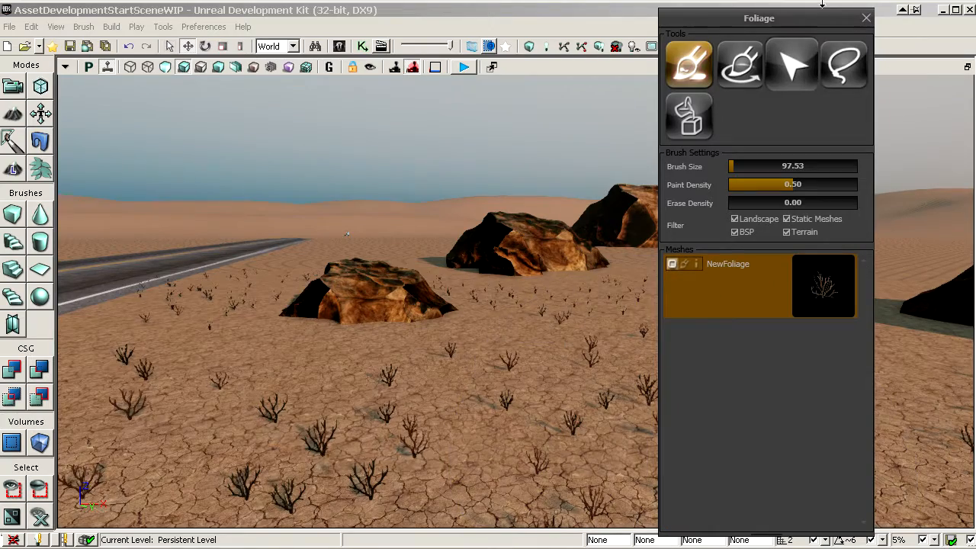
# - Switch from Foliage mode back to Camera mode and select the nearest rock
pyautogui.click(15, 86)
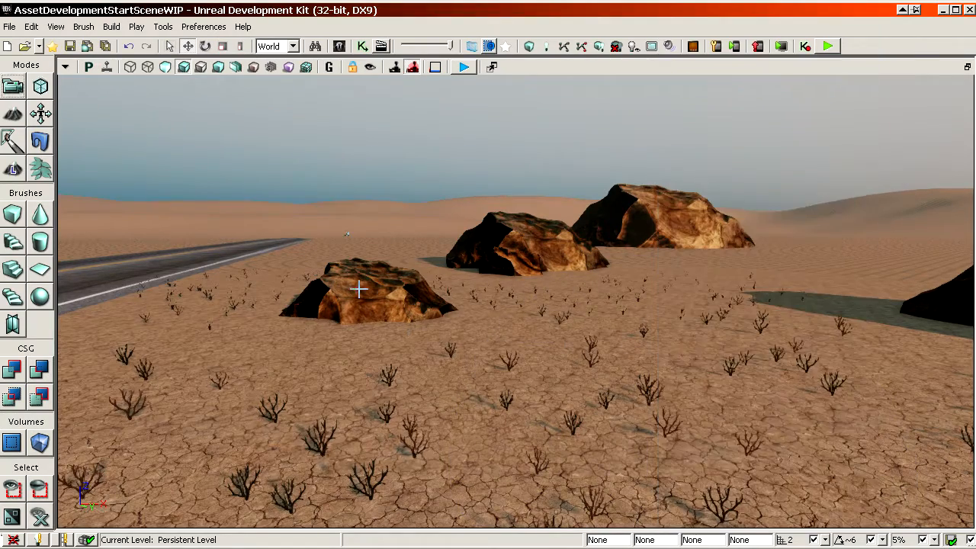
pyautogui.click(359, 289)
pyautogui.moveTo(359, 289); pyautogui.dragTo(382, 305, button='right')
pyautogui.press('w')
pyautogui.moveTo(581, 313)
pyautogui.mouseDown()
pyautogui.moveTo(581, 336)
pyautogui.moveTo(581, 305)
pyautogui.moveTo(591, 309)
pyautogui.moveTo(582, 314)
pyautogui.mouseUp()
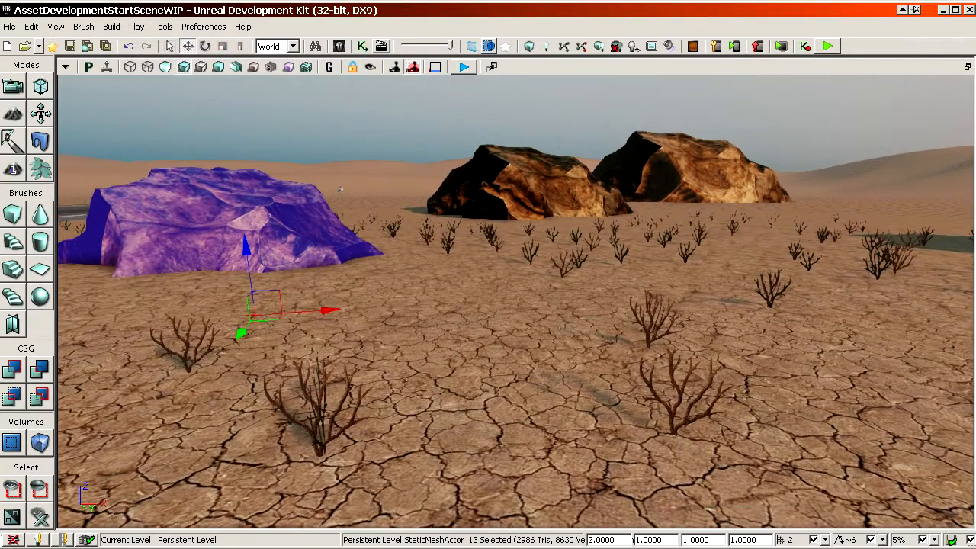
# - Show the Materials group of the AssetDevelopment_1_AssetsWIP package and save the package
pyautogui.hotkey('ctrl', 'shift', 'f')
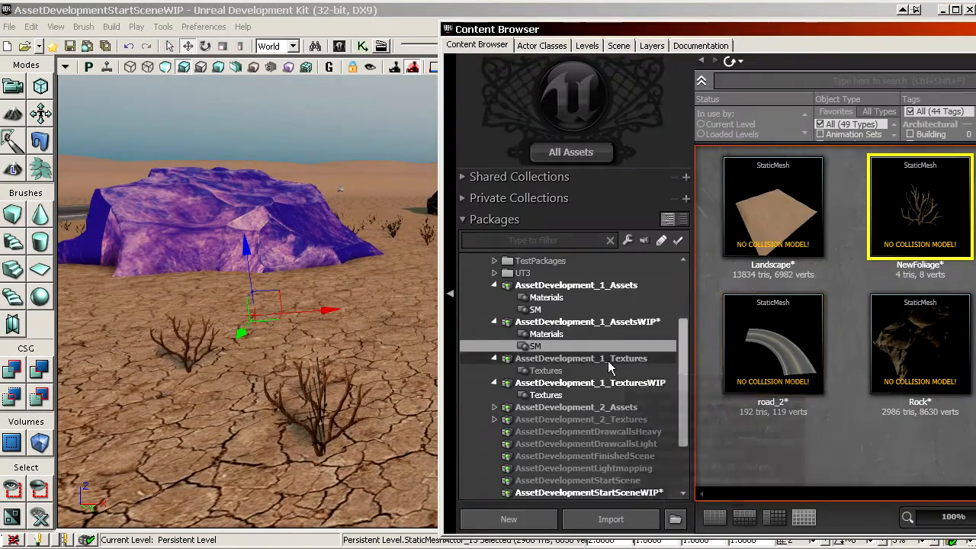
pyautogui.click(601, 337)
pyautogui.rightClick(619, 340)
pyautogui.click(635, 348)
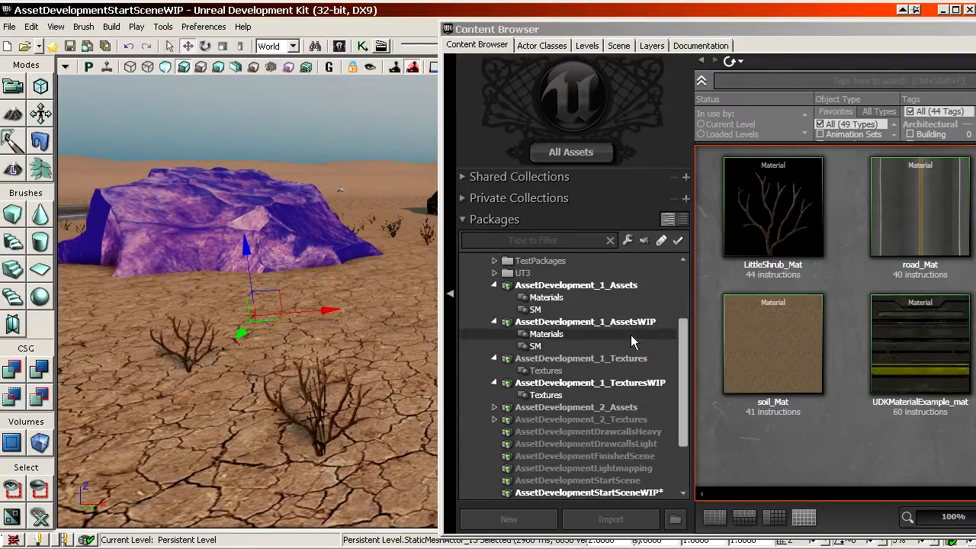
# - Examine the LittleShrub_Mat material's node network, close it, and inspect the painted shrubs up close in the level
pyautogui.doubleClick(778, 221)
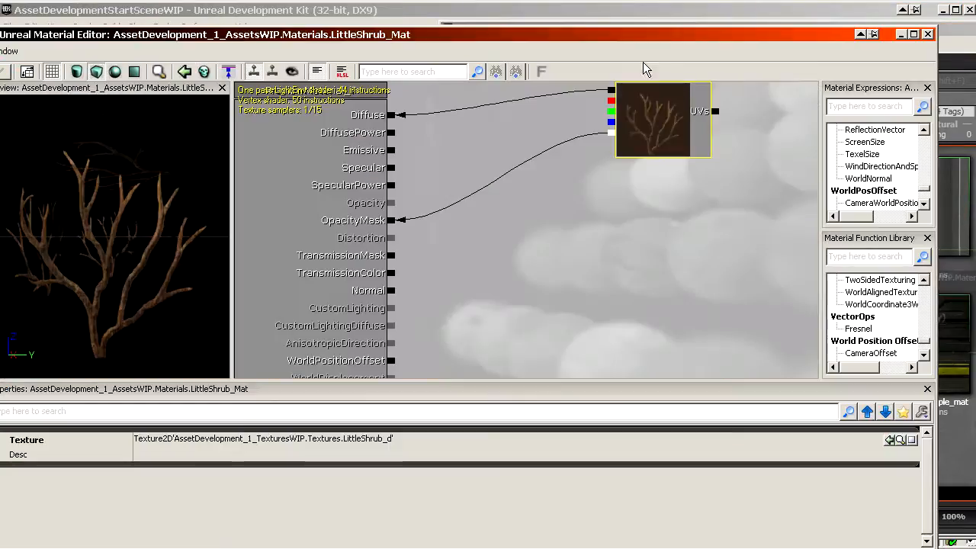
pyautogui.moveTo(681, 43); pyautogui.dragTo(533, 171)
pyautogui.moveTo(599, 29); pyautogui.dragTo(975, 46)
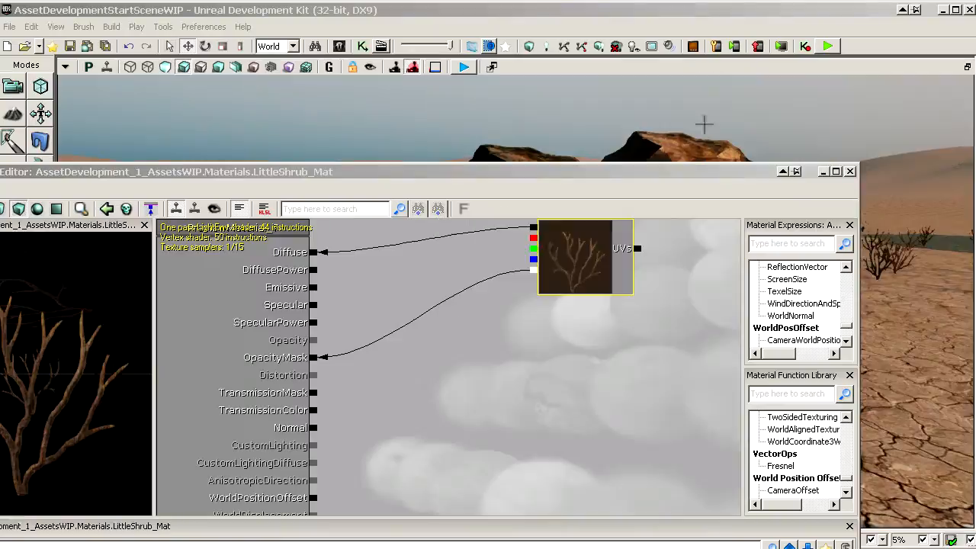
pyautogui.click(851, 172)
pyautogui.press('w')
pyautogui.moveTo(610, 267); pyautogui.dragTo(637, 307, button='right')
pyautogui.press('s')
pyautogui.press('w')
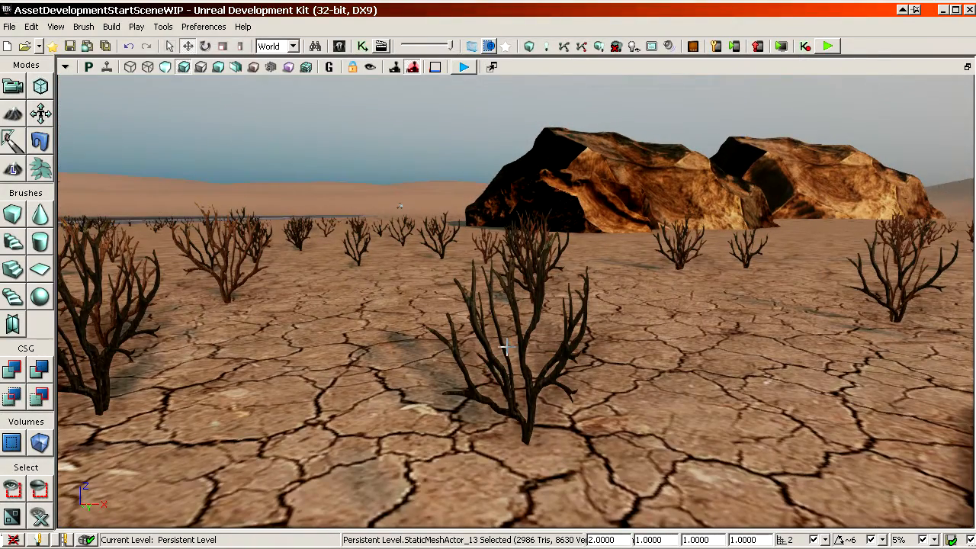
# - Inspect the shrubs scattered over the cracked desert ground and along the road from several viewpoints in the level
pyautogui.moveTo(437, 259); pyautogui.dragTo(450, 297, button='right')
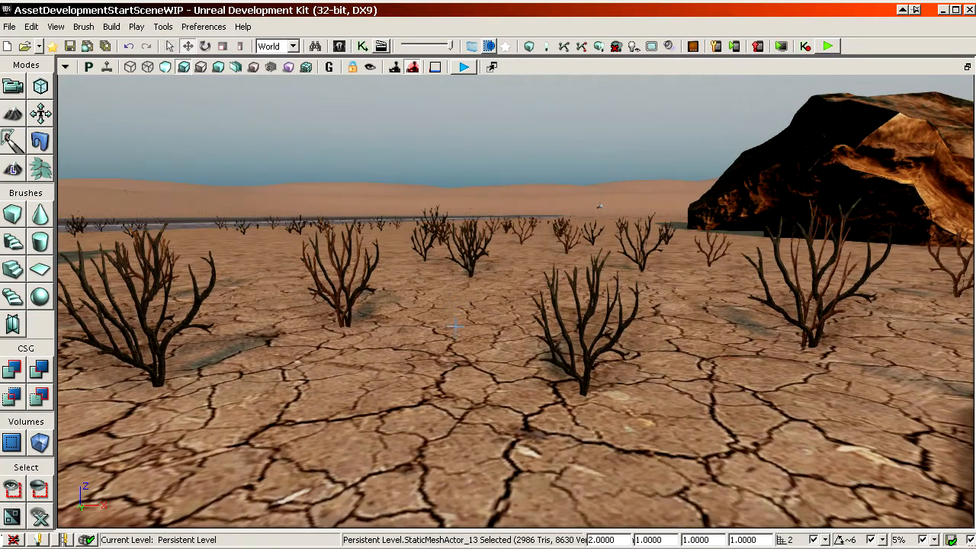
pyautogui.moveTo(418, 248); pyautogui.dragTo(277, 244, button='right')
pyautogui.moveTo(492, 242); pyautogui.dragTo(492, 290)
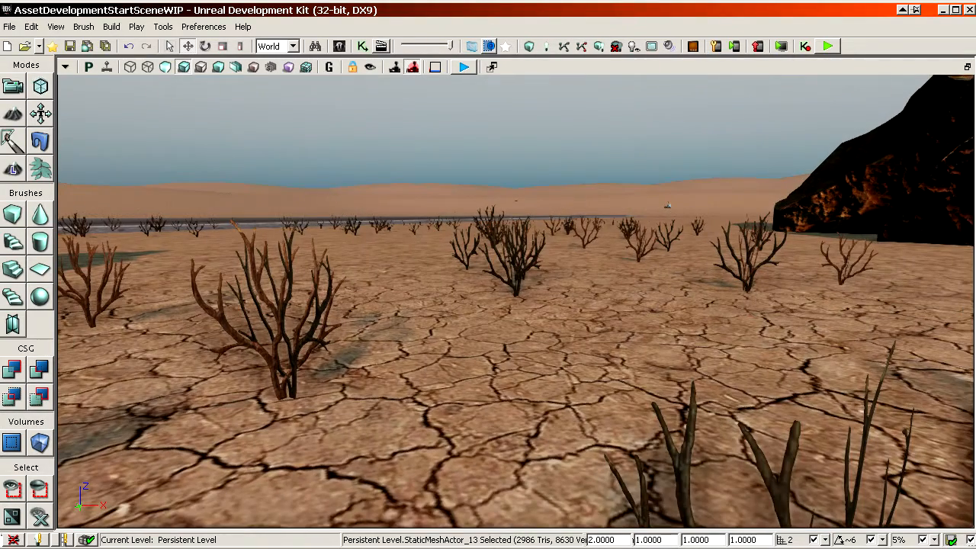
pyautogui.moveTo(275, 548); pyautogui.dragTo(405, 486)
pyautogui.moveTo(556, 275); pyautogui.dragTo(535, 314, button='right')
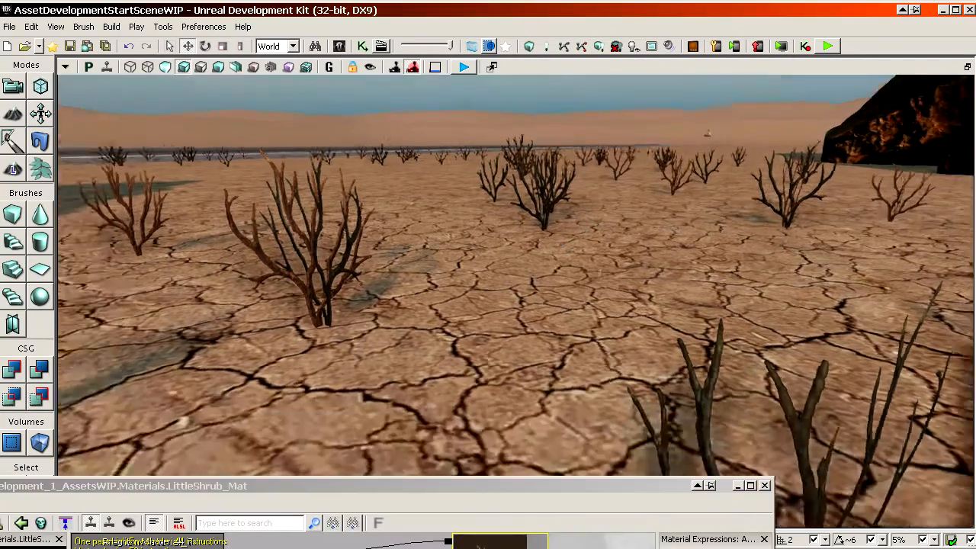
pyautogui.moveTo(553, 254); pyautogui.dragTo(511, 265)
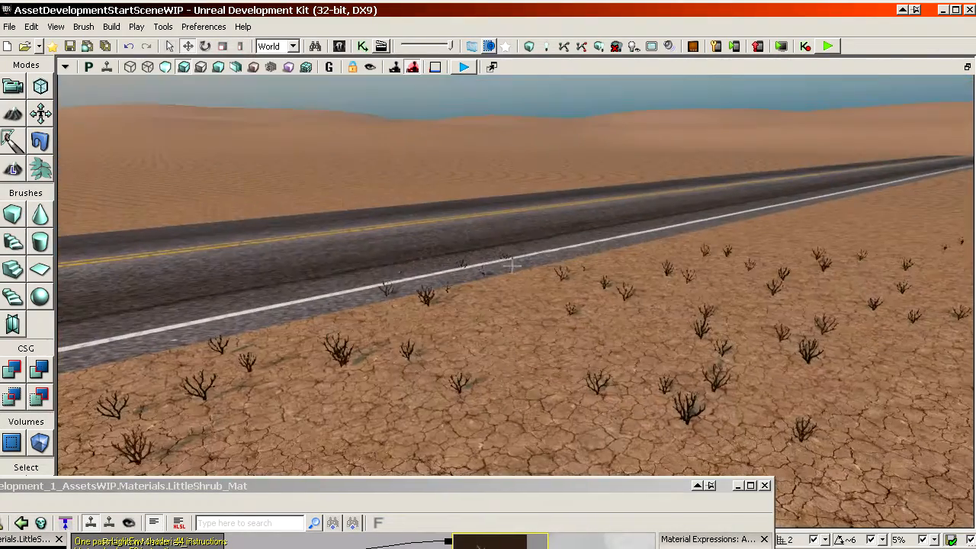
pyautogui.moveTo(634, 379); pyautogui.dragTo(559, 361)
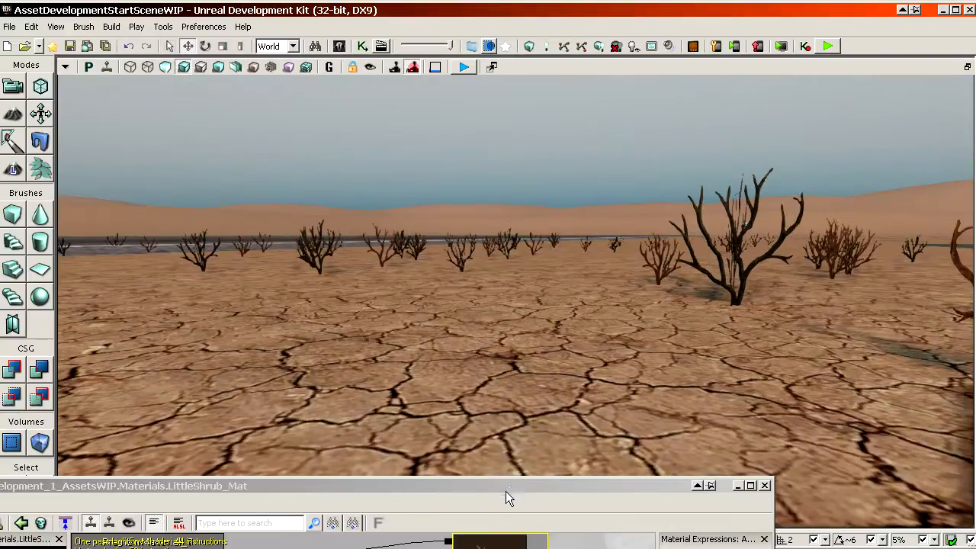
# - Bring the LittleShrub_Mat Material Editor window fully into view and look over its node inputs
pyautogui.moveTo(505, 491); pyautogui.dragTo(700, 33)
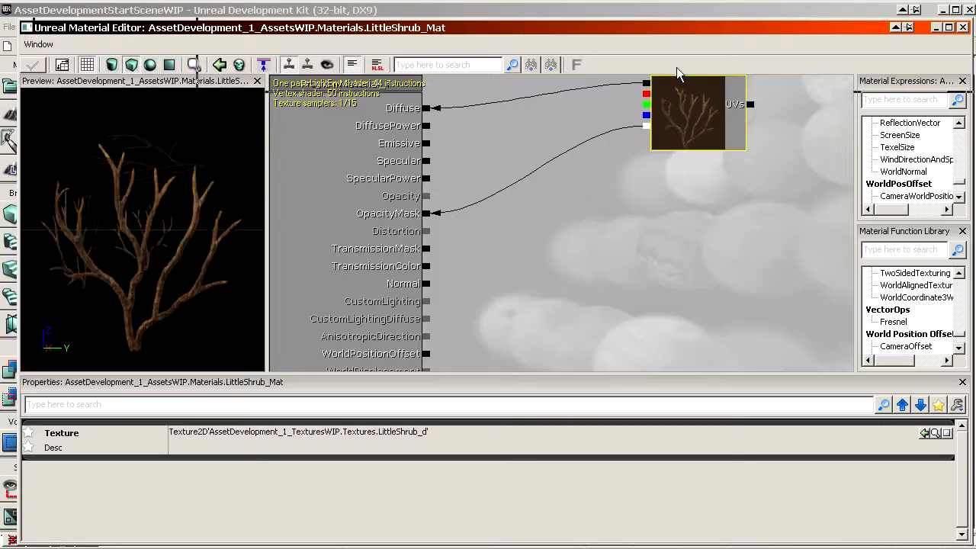
pyautogui.moveTo(540, 128); pyautogui.dragTo(553, 71)
pyautogui.scroll(-2, 553, 71)
pyautogui.moveTo(530, 28); pyautogui.dragTo(542, 28)
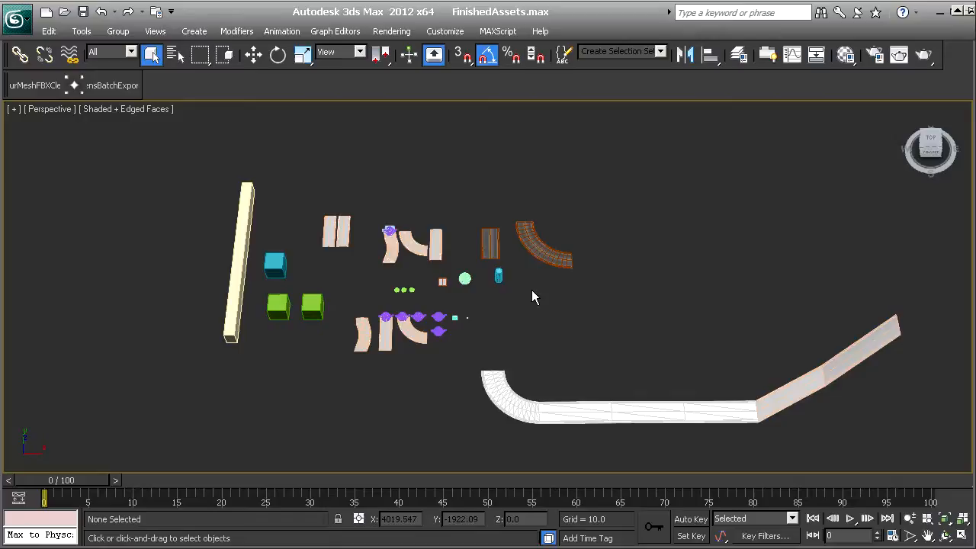
# - Switch to 3ds Max and examine the models in the FinishedAssets.max scene up close
pyautogui.scroll(5, 532, 289)
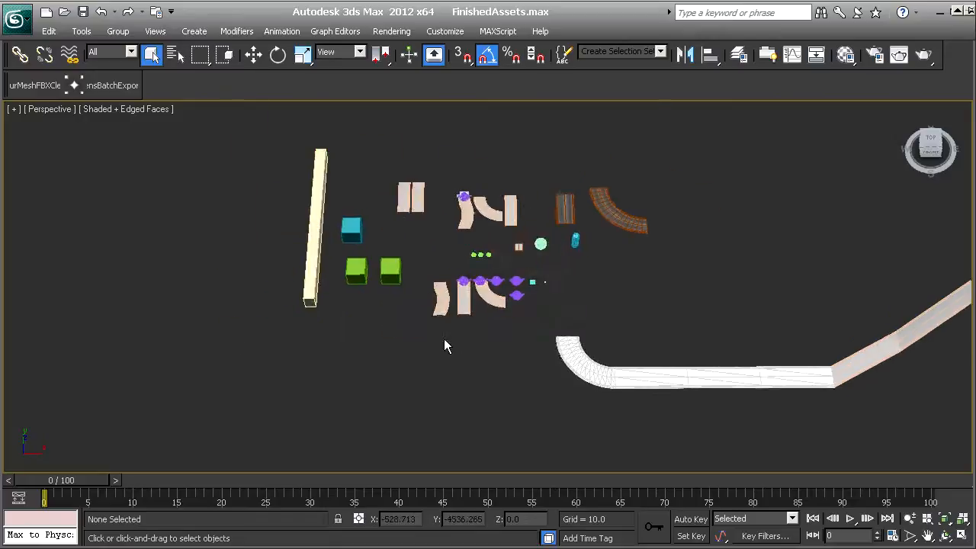
pyautogui.scroll(2, 587, 263)
pyautogui.moveTo(595, 263); pyautogui.dragTo(583, 342, button='middle')
pyautogui.moveTo(693, 351); pyautogui.dragTo(478, 195, button='middle')
pyautogui.moveTo(478, 194); pyautogui.dragTo(377, 19, button='middle')
pyautogui.scroll(3, 533, 252)
pyautogui.scroll(6, 582, 325)
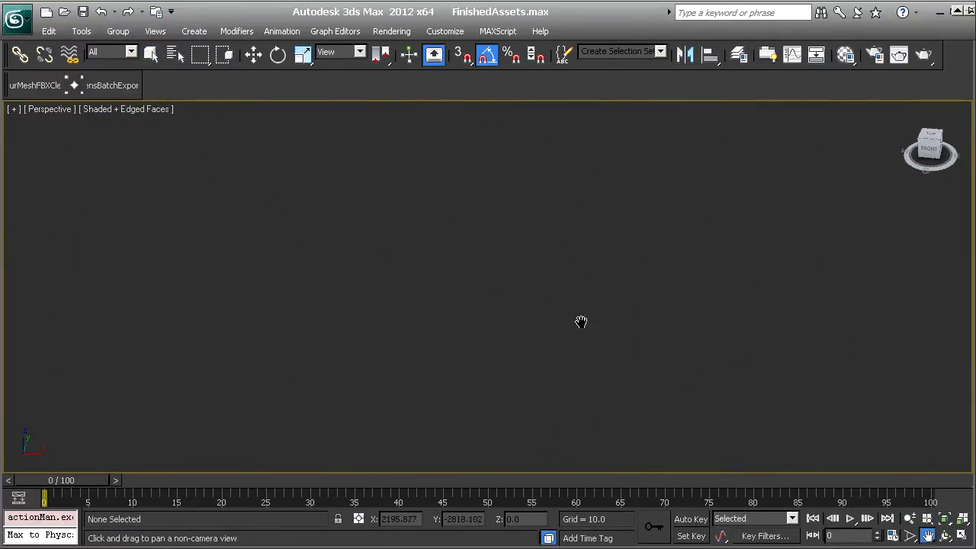
pyautogui.scroll(5, 645, 321)
pyautogui.click(777, 329)
pyautogui.keyDown('alt'); pyautogui.moveTo(801, 356); pyautogui.dragTo(475, 427, button='middle'); pyautogui.keyUp('alt')
pyautogui.press('w')
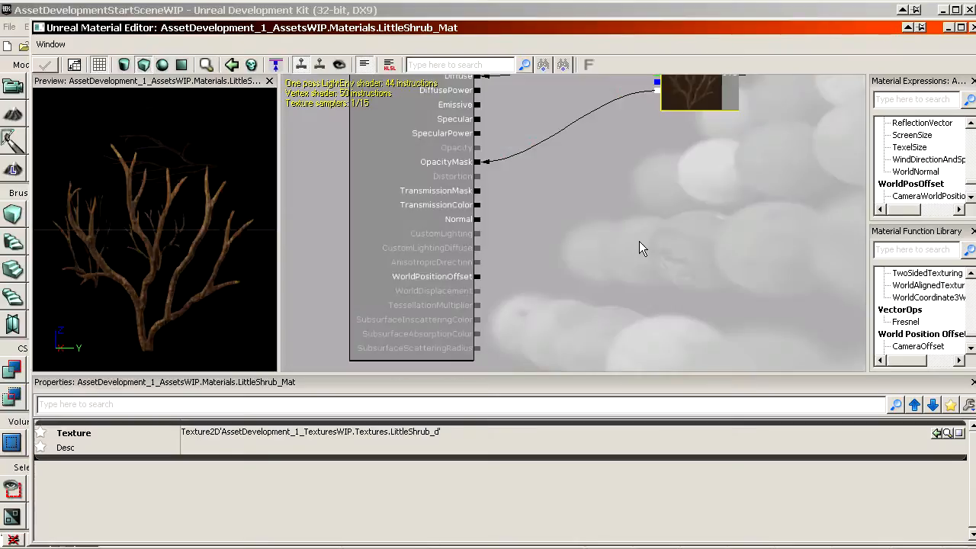
# - Return to the LittleShrub_Mat Material Editor and examine the WorldPositionOffset input, the material's properties and the shrub preview
pyautogui.moveTo(640, 247); pyautogui.dragTo(702, 186)
pyautogui.scroll(2, 569, 255)
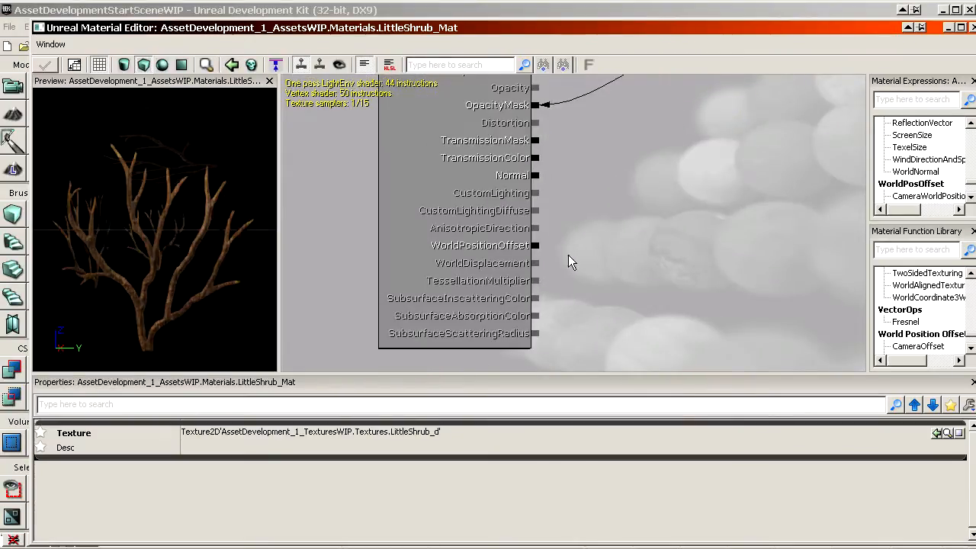
pyautogui.moveTo(538, 248)
pyautogui.mouseDown()
pyautogui.moveTo(670, 235)
pyautogui.moveTo(705, 274)
pyautogui.moveTo(553, 257)
pyautogui.mouseUp()
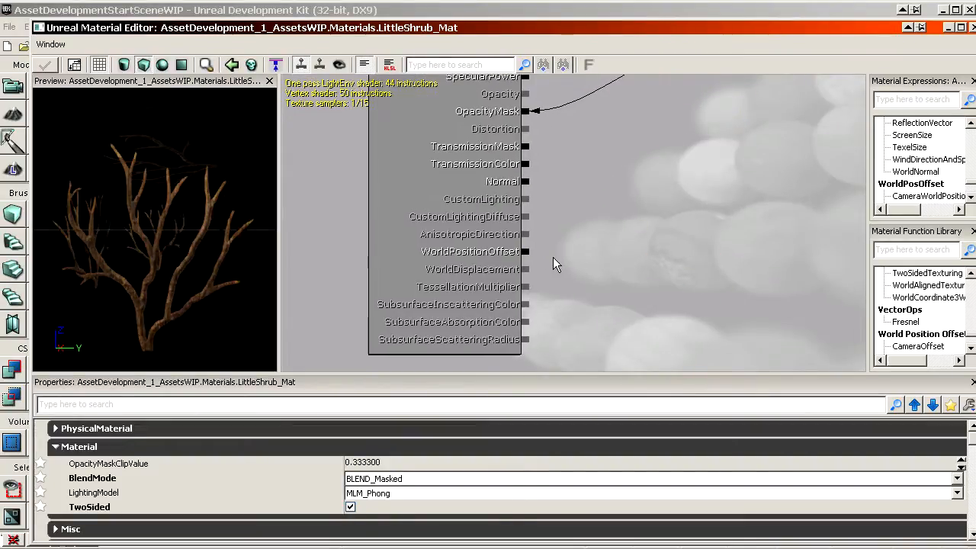
pyautogui.moveTo(117, 150); pyautogui.dragTo(114, 219)
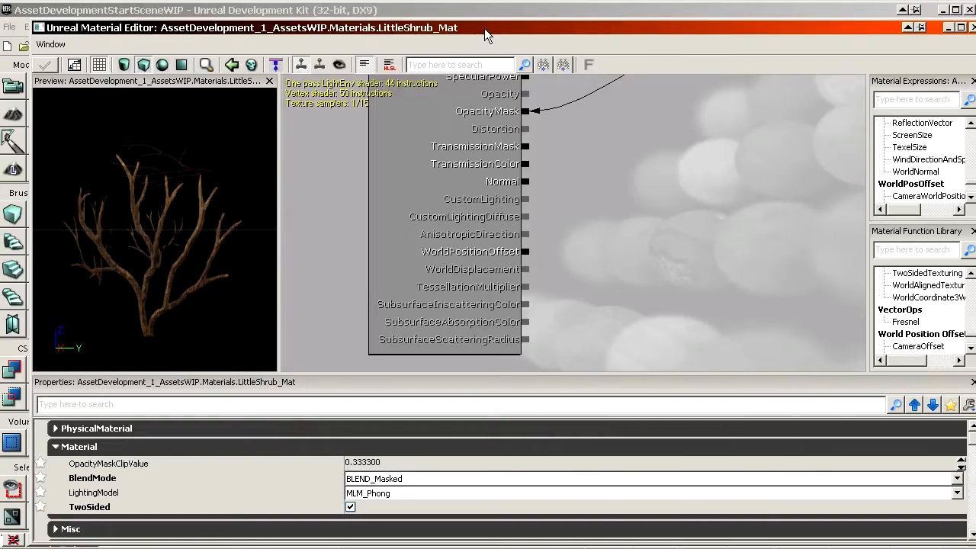
# - Move the Material Editor aside and list the assets of the Showcases Foliage folder in the Content Browser
pyautogui.moveTo(485, 28); pyautogui.dragTo(432, 21)
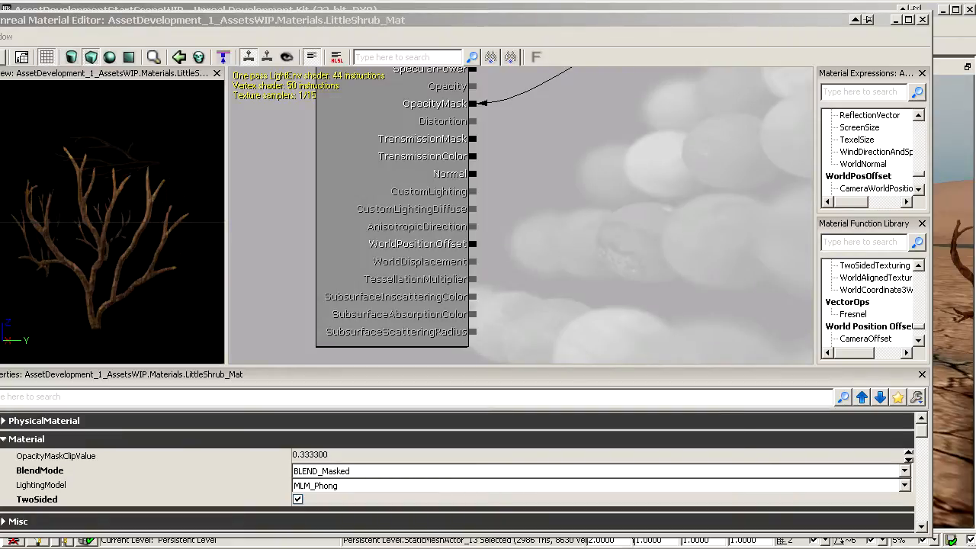
pyautogui.moveTo(466, 29); pyautogui.dragTo(148, 204)
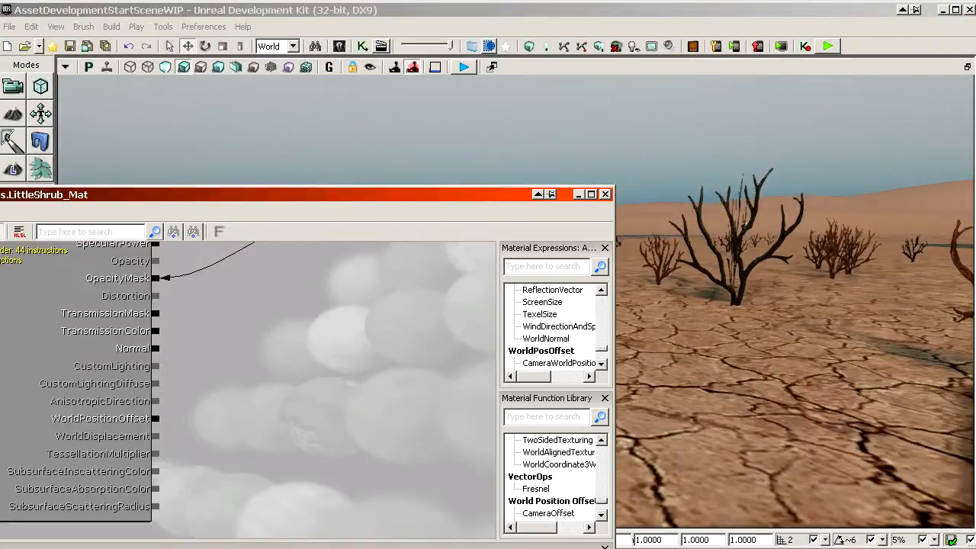
pyautogui.moveTo(975, 26); pyautogui.dragTo(323, 21)
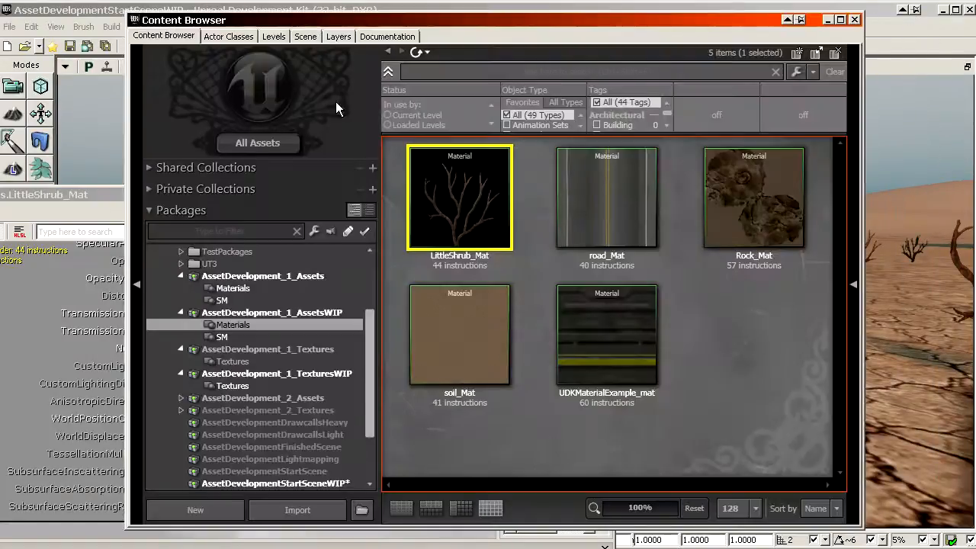
pyautogui.click(296, 336)
pyautogui.scroll(3, 316, 317)
pyautogui.doubleClick(222, 336)
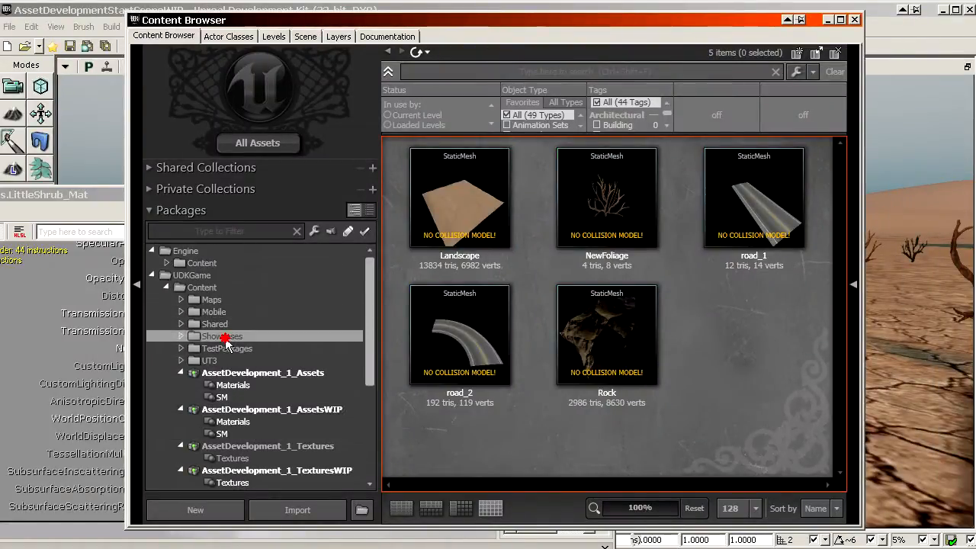
pyautogui.click(234, 351)
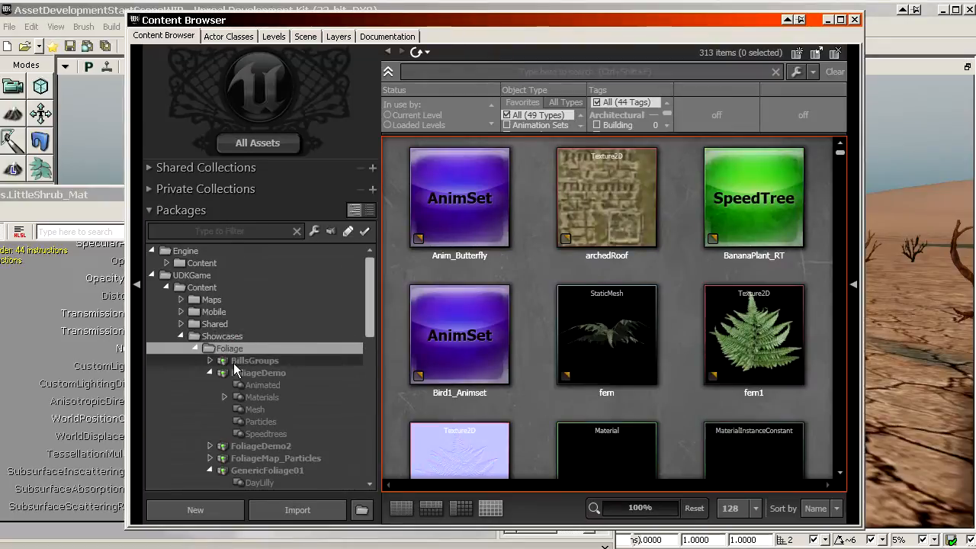
# - Filter the Foliage folder's assets to Materials only and open the M_ShanePlant_02 material
pyautogui.scroll(-5, 543, 122)
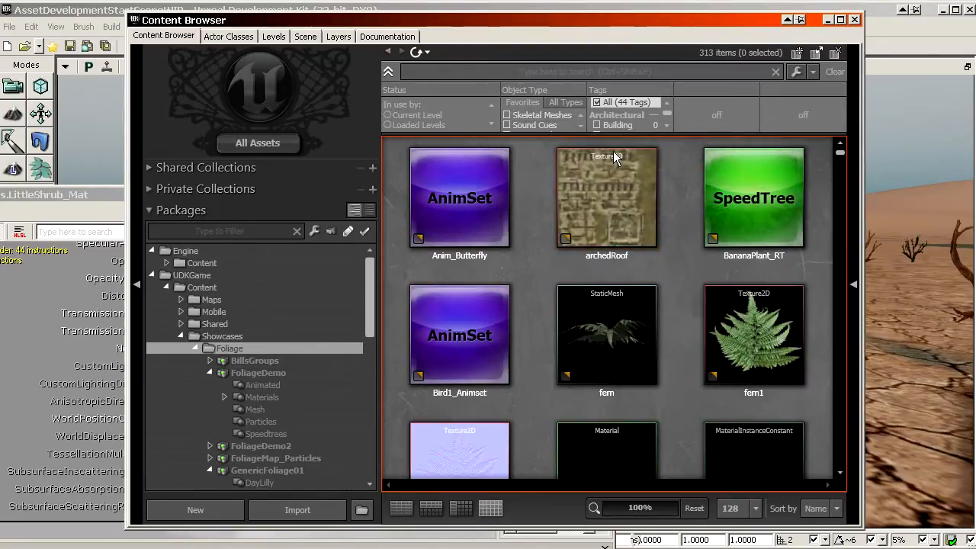
pyautogui.moveTo(525, 139); pyautogui.dragTo(526, 204)
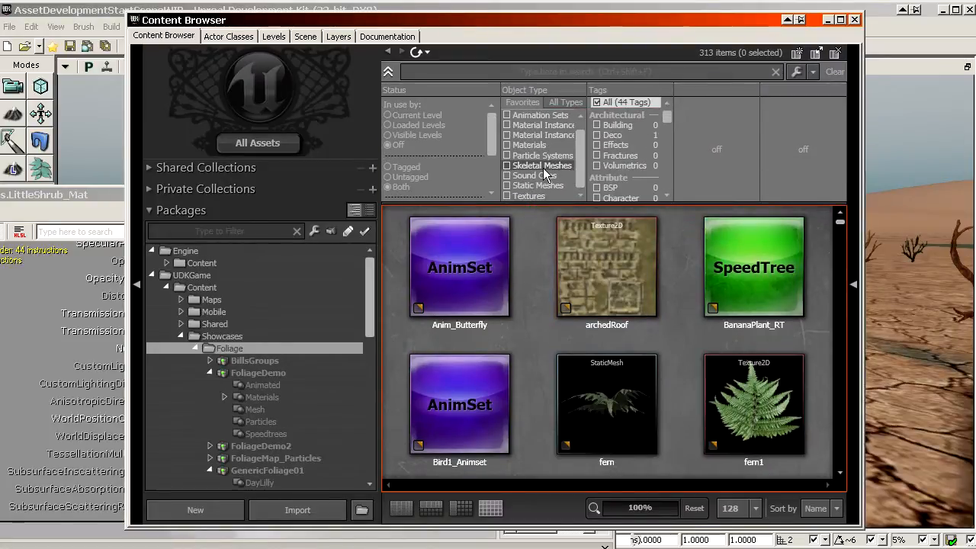
pyautogui.click(526, 145)
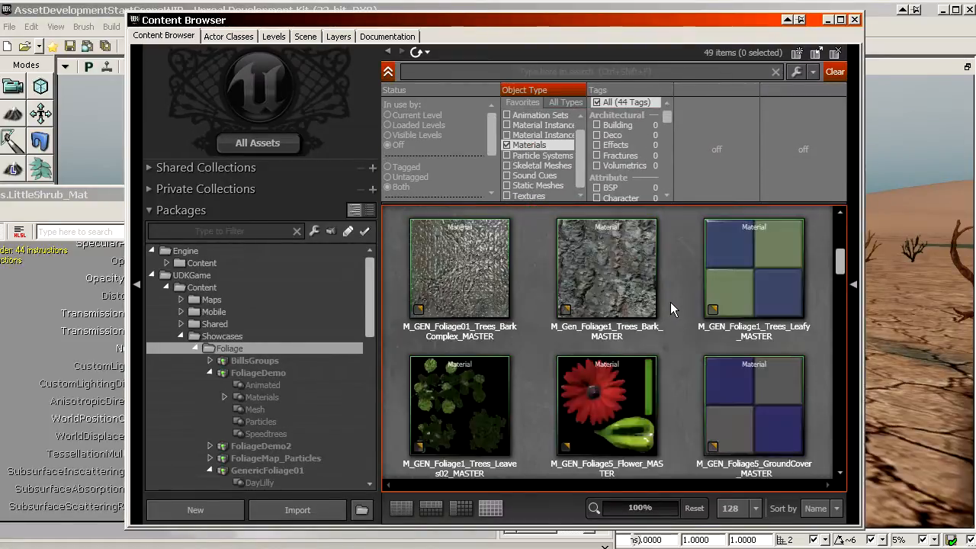
pyautogui.scroll(-10, 665, 305)
pyautogui.scroll(-6, 672, 336)
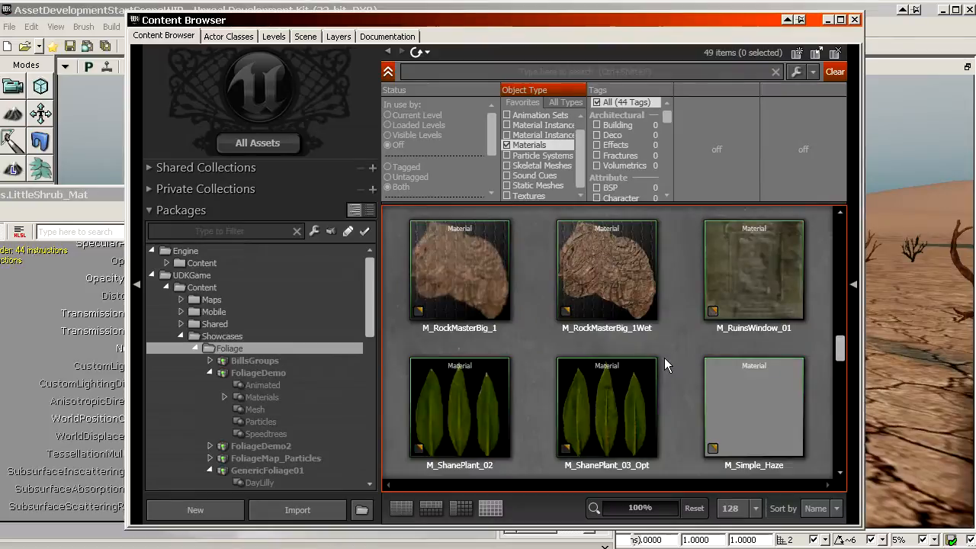
pyautogui.scroll(2, 652, 369)
pyautogui.click(495, 311)
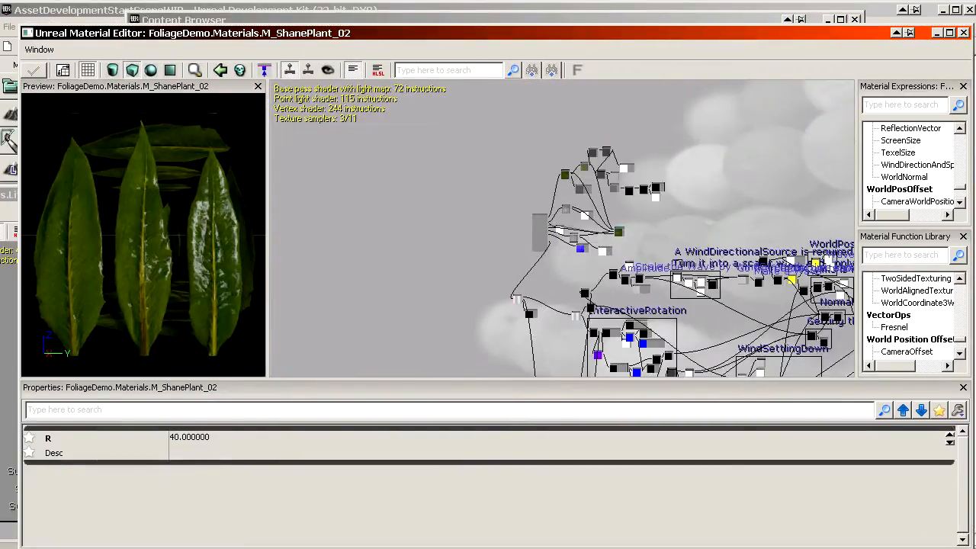
# - Look over M_ShanePlant_02's wind node groups, including InteractiveRotation, WindSettlingDown and the WindDirectionalSource waves
pyautogui.moveTo(656, 305); pyautogui.dragTo(390, 203)
pyautogui.moveTo(577, 274); pyautogui.dragTo(576, 223)
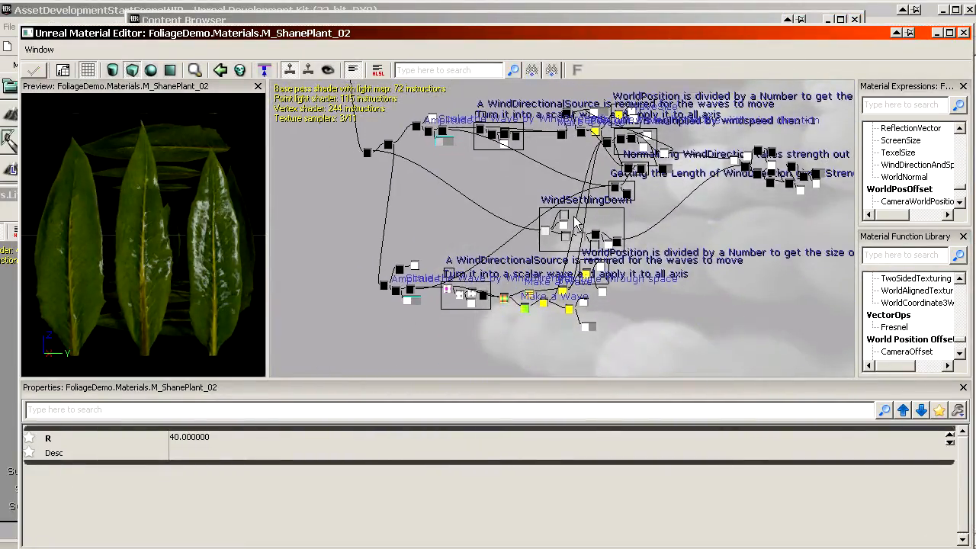
pyautogui.click(717, 307)
pyautogui.moveTo(648, 199); pyautogui.dragTo(642, 315)
pyautogui.moveTo(591, 100); pyautogui.dragTo(538, 306)
pyautogui.scroll(1, 538, 306)
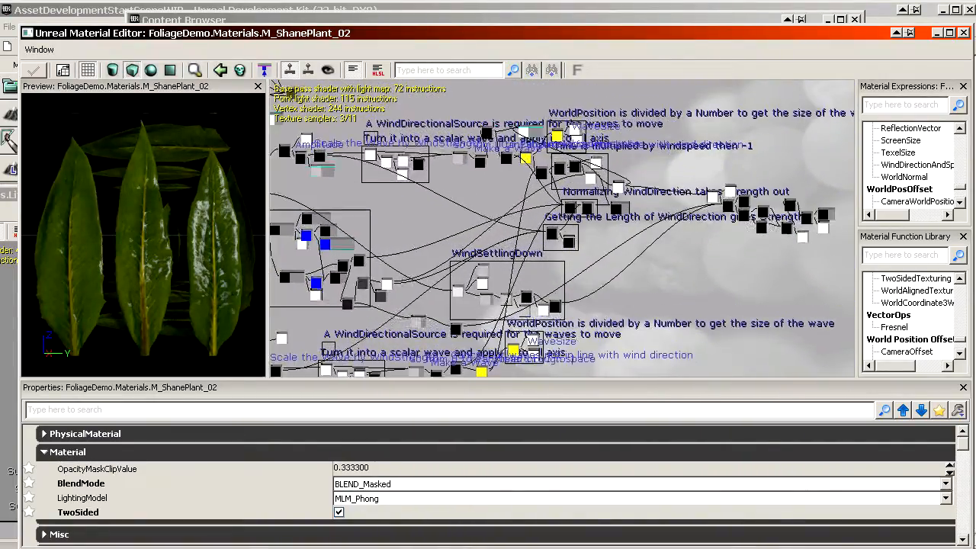
pyautogui.moveTo(729, 331); pyautogui.dragTo(789, 291)
pyautogui.scroll(-1, 789, 291)
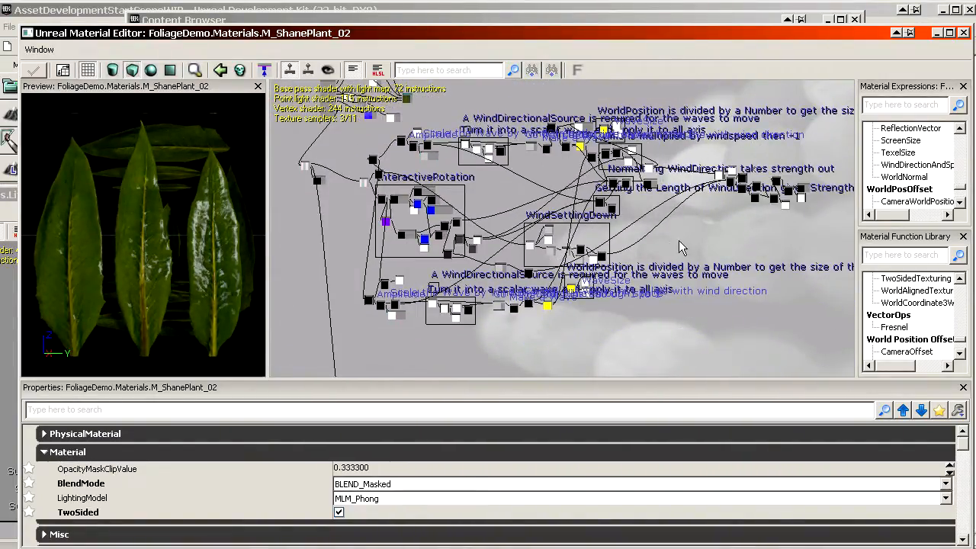
pyautogui.moveTo(679, 248); pyautogui.dragTo(653, 268)
pyautogui.moveTo(730, 269); pyautogui.dragTo(786, 251)
pyautogui.scroll(1, 782, 245)
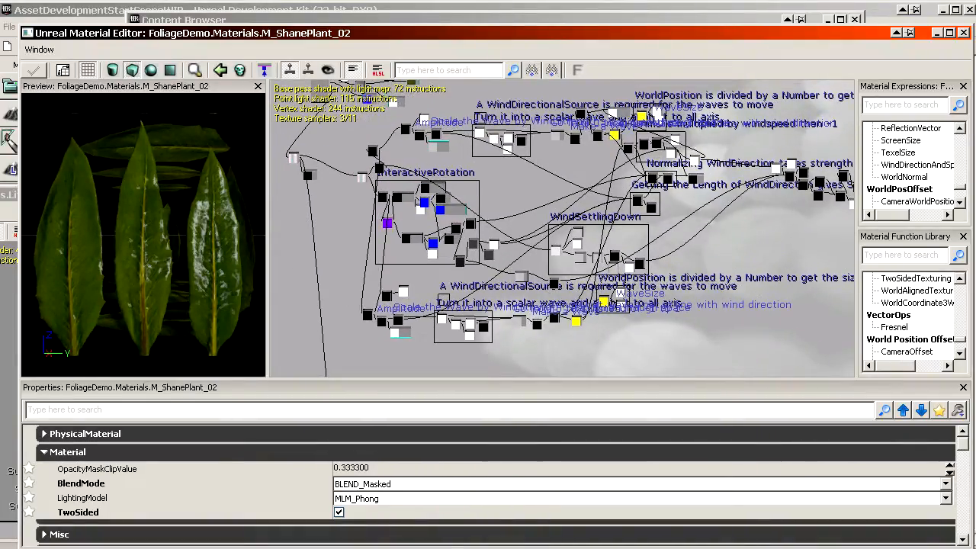
pyautogui.moveTo(622, 253); pyautogui.dragTo(626, 235)
pyautogui.scroll(1, 625, 234)
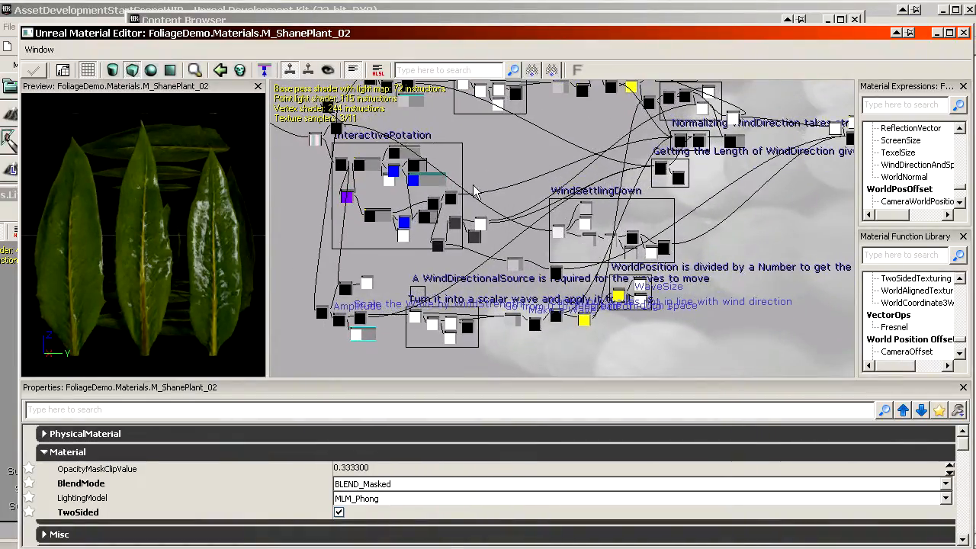
# - Examine the individual wave nodes up close, including the Add and Multiply nodes that pan time through space
pyautogui.moveTo(560, 167); pyautogui.dragTo(388, 183)
pyautogui.scroll(-2, 547, 205)
pyautogui.scroll(4, 511, 219)
pyautogui.scroll(3, 388, 183)
pyautogui.scroll(-6, 562, 228)
pyautogui.moveTo(772, 179); pyautogui.dragTo(955, 303)
pyautogui.scroll(5, 599, 220)
pyautogui.scroll(5, 573, 289)
pyautogui.scroll(3, 545, 214)
pyautogui.scroll(-2, 515, 195)
pyautogui.moveTo(427, 229); pyautogui.dragTo(955, 249)
pyautogui.moveTo(305, 107); pyautogui.dragTo(776, 371)
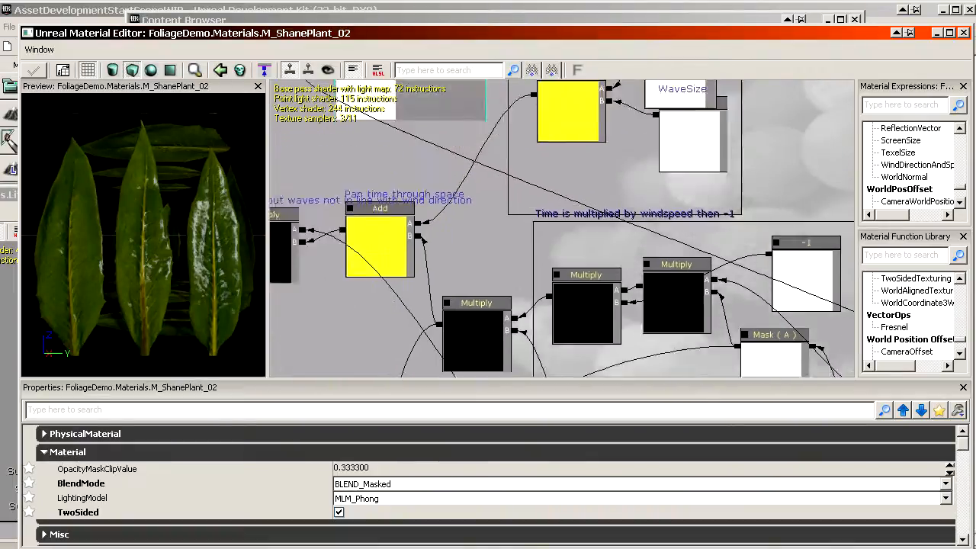
pyautogui.moveTo(427, 229); pyautogui.dragTo(744, 204)
pyautogui.moveTo(427, 366); pyautogui.dragTo(747, 84)
pyautogui.scroll(-8, 534, 233)
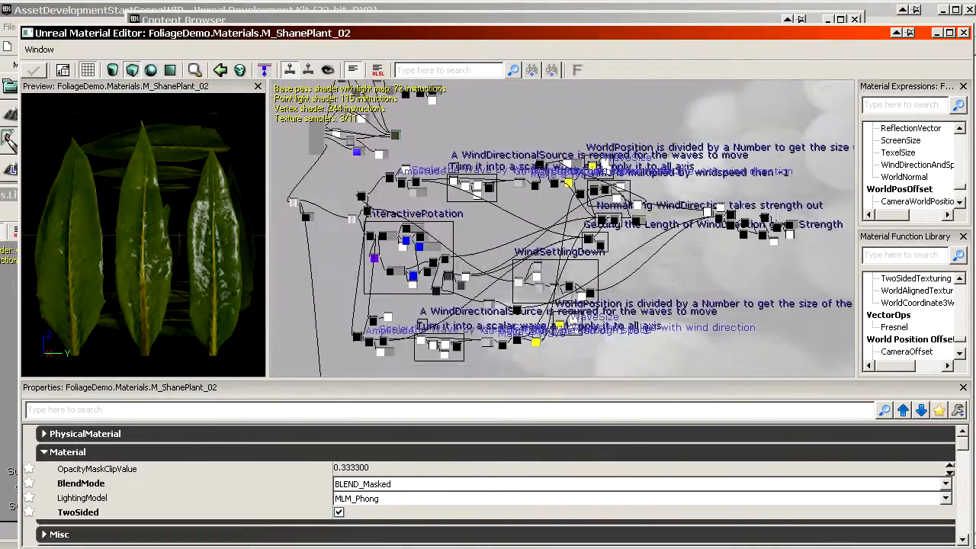
# - Examine how the wind node network feeds the WorldPositionOffset input of M_ShanePlant_02
pyautogui.moveTo(534, 232)
pyautogui.mouseDown()
pyautogui.moveTo(533, 244)
pyautogui.moveTo(532, 175)
pyautogui.moveTo(594, 219)
pyautogui.moveTo(553, 272)
pyautogui.moveTo(549, 225)
pyautogui.mouseUp()
pyautogui.moveTo(477, 240); pyautogui.dragTo(677, 330)
pyautogui.scroll(8, 678, 330)
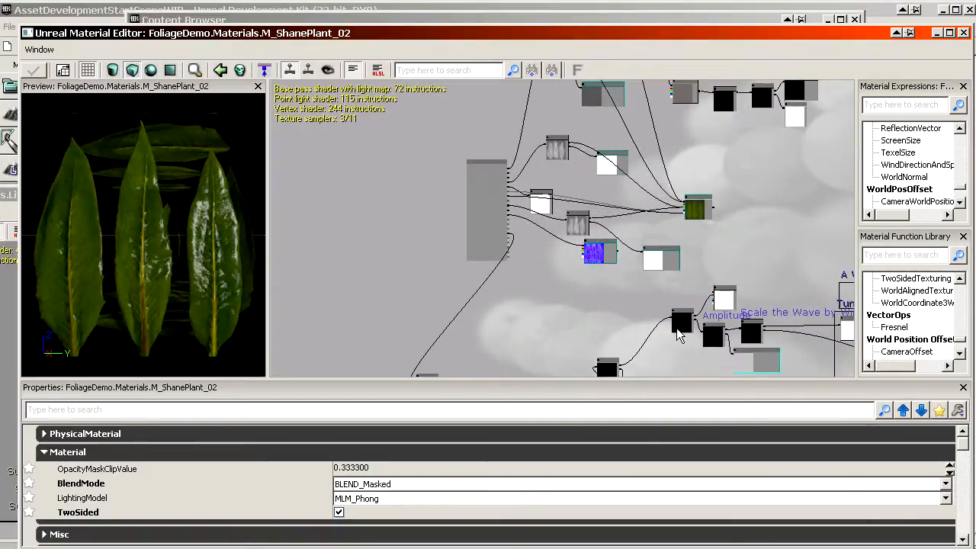
pyautogui.scroll(7, 517, 238)
pyautogui.moveTo(423, 225); pyautogui.dragTo(447, 221)
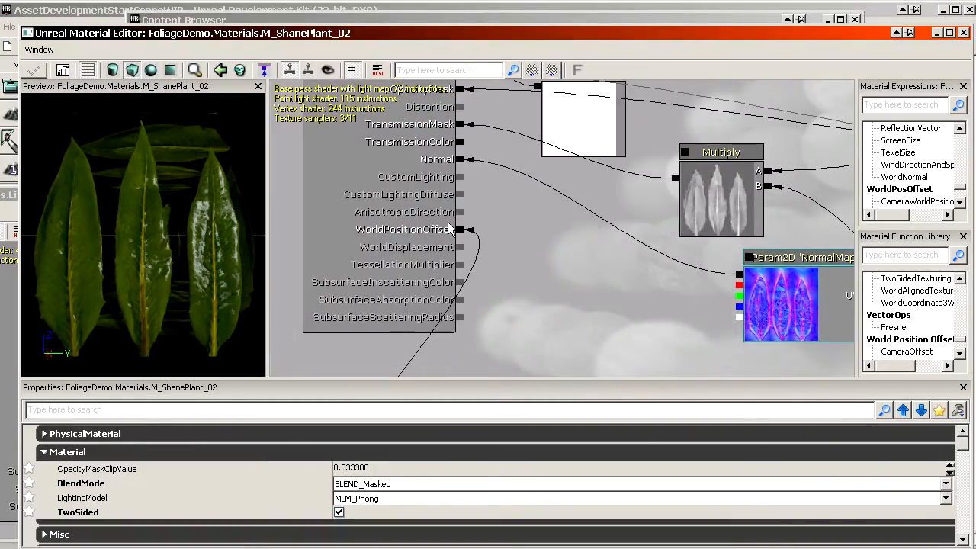
pyautogui.scroll(-8, 833, 233)
pyautogui.moveTo(833, 234); pyautogui.dragTo(765, 59)
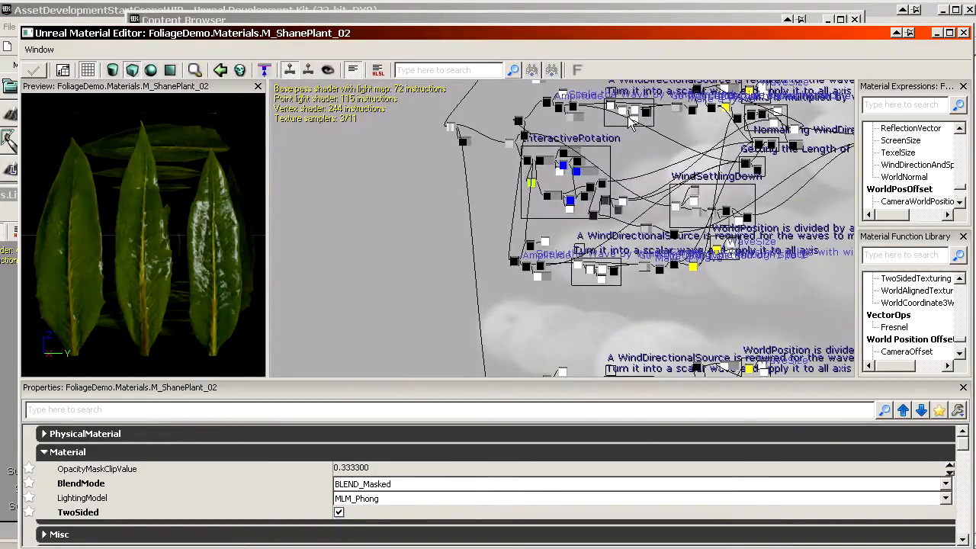
# - Box-select the texture and shading nodes beside the main material node, clear the selection, and view the wind nodes again
pyautogui.moveTo(595, 232); pyautogui.dragTo(620, 540)
pyautogui.keyDown('ctrl'); pyautogui.keyDown('alt'); pyautogui.moveTo(508, 146); pyautogui.dragTo(778, 318); pyautogui.keyUp('alt'); pyautogui.keyUp('ctrl')
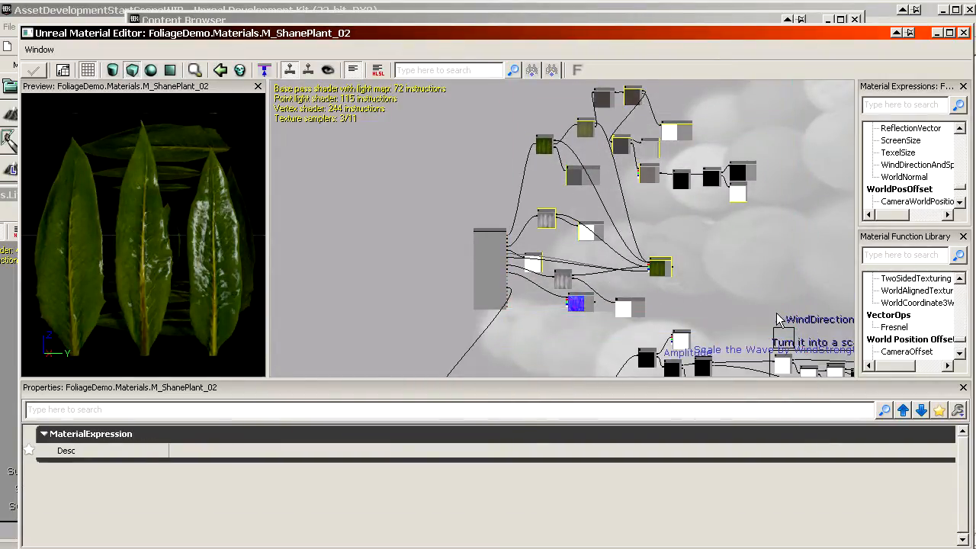
pyautogui.click(743, 285)
pyautogui.scroll(-5, 746, 229)
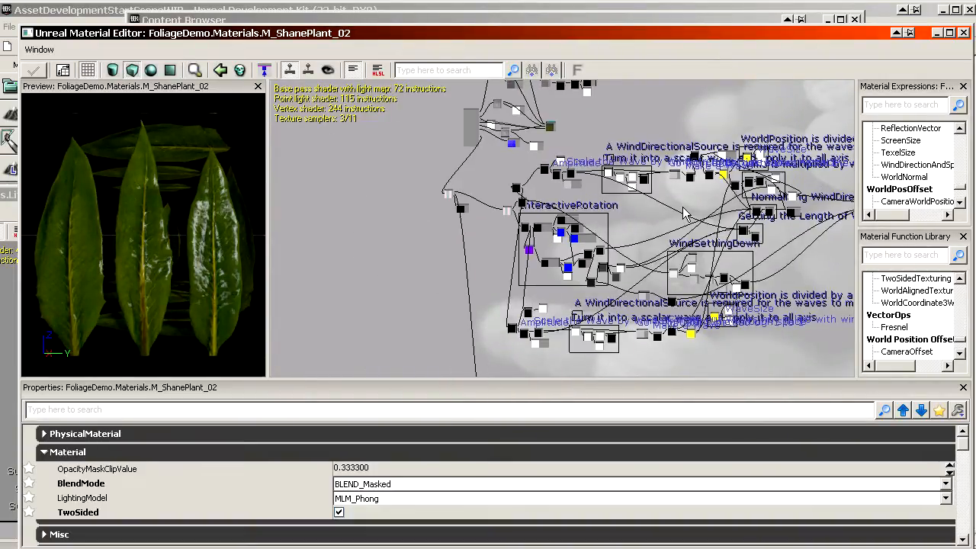
# - Close the M_ShanePlant_02 material and bring the LittleShrub_Mat editor into full view, framing its WorldPositionOffset input
pyautogui.click(964, 33)
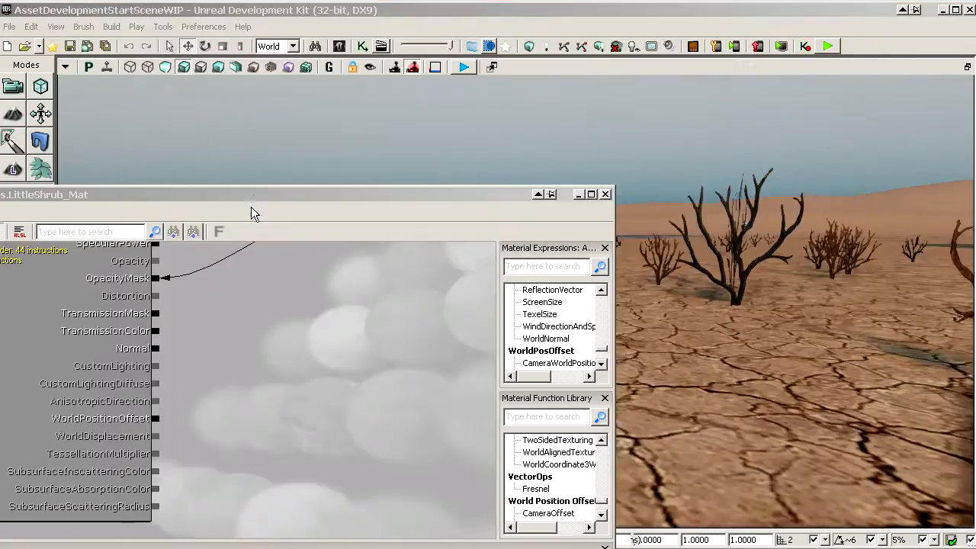
pyautogui.moveTo(261, 195); pyautogui.dragTo(610, 32)
pyautogui.scroll(-6, 504, 278)
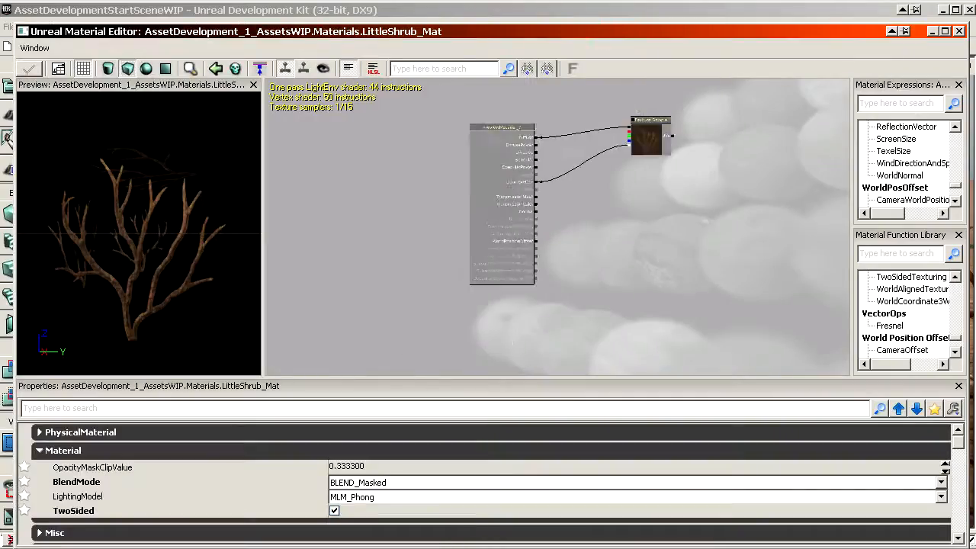
pyautogui.moveTo(729, 360); pyautogui.dragTo(524, 282)
pyautogui.moveTo(818, 328); pyautogui.dragTo(744, 328)
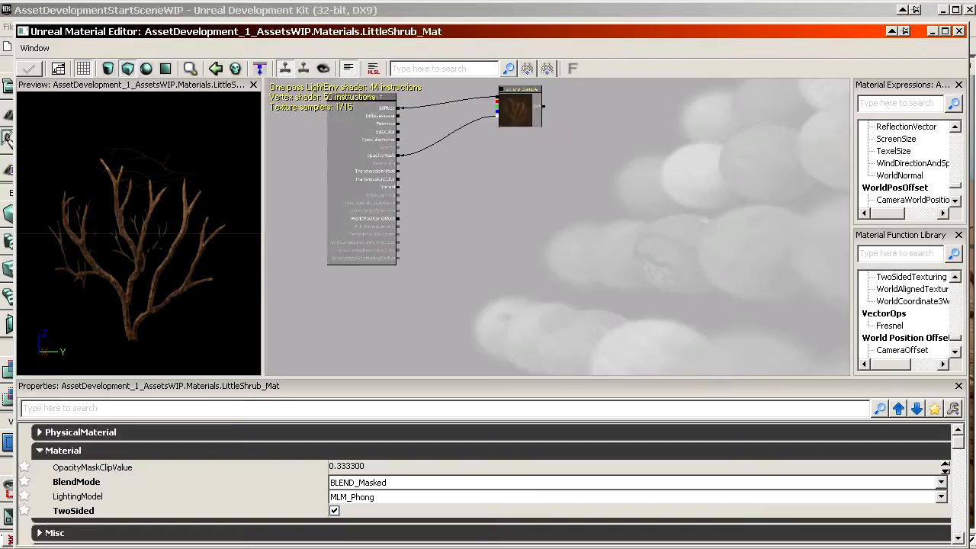
pyautogui.scroll(2, 630, 276)
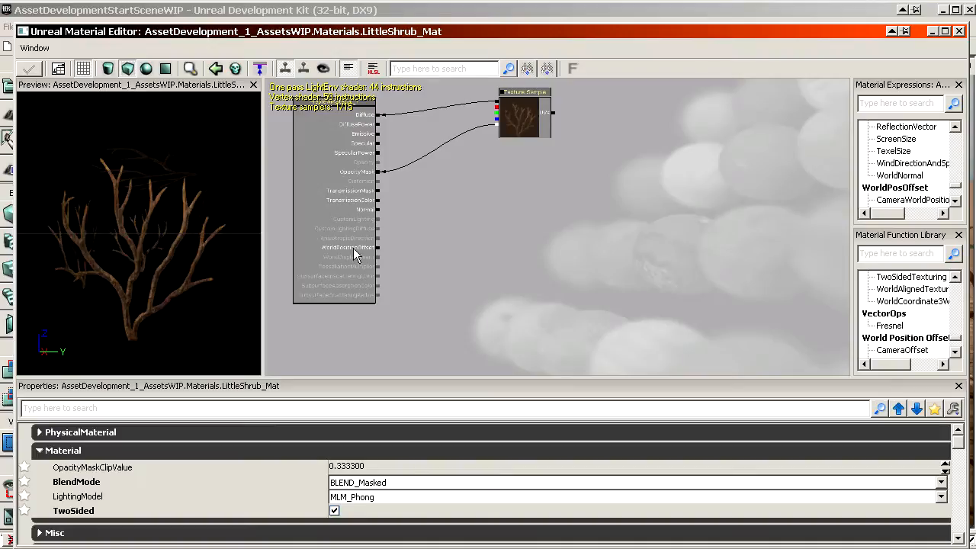
# - Add an ObjectWorldPosition expression to the LittleShrub_Mat graph and place it in the empty area beside the material node
pyautogui.click(903, 105)
pyautogui.write('object')
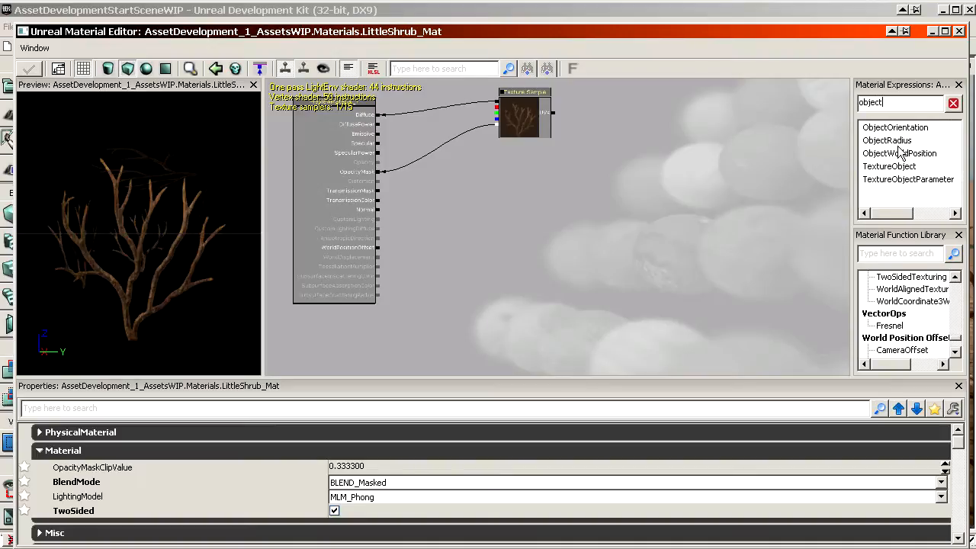
pyautogui.moveTo(900, 156); pyautogui.dragTo(582, 218)
pyautogui.scroll(2, 706, 201)
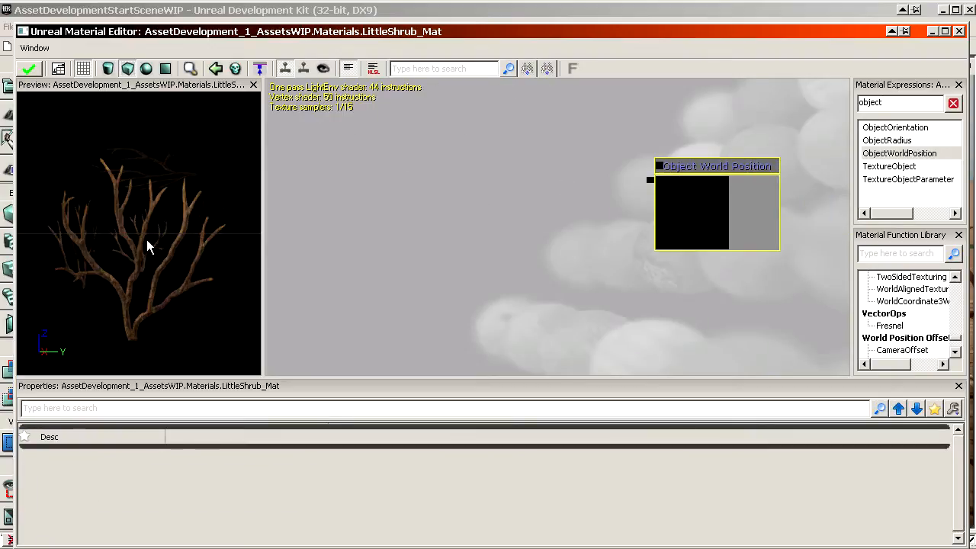
pyautogui.click(476, 225)
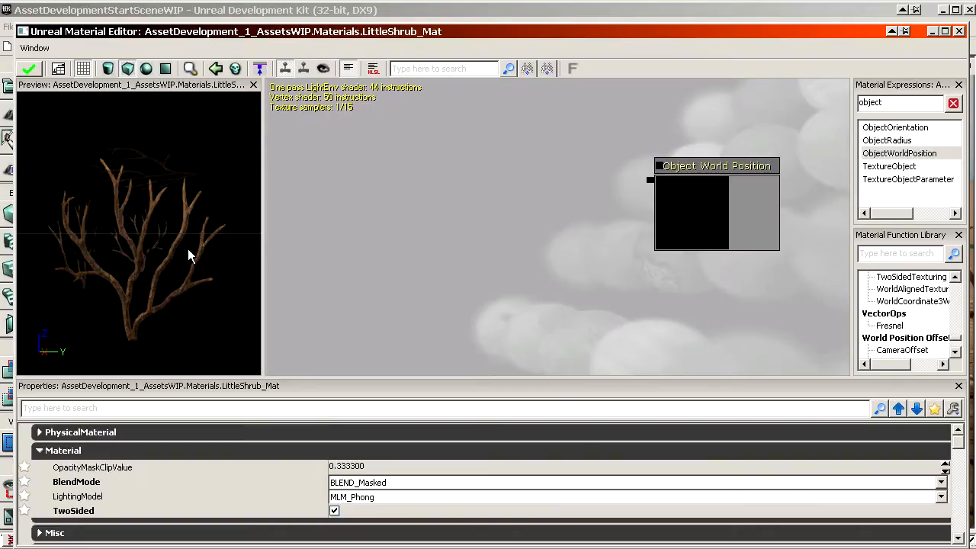
pyautogui.click(698, 222)
pyautogui.moveTo(702, 226); pyautogui.dragTo(641, 248)
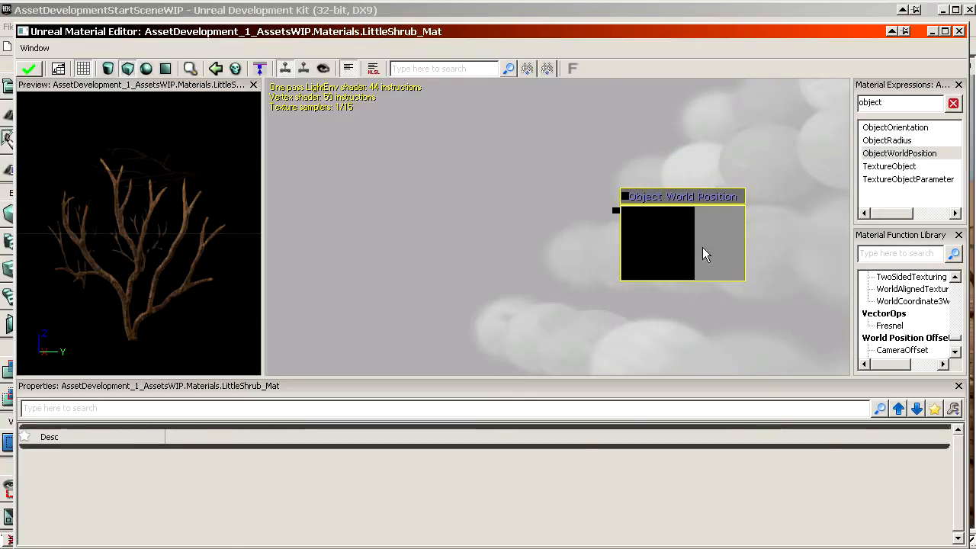
pyautogui.moveTo(696, 228); pyautogui.dragTo(719, 218)
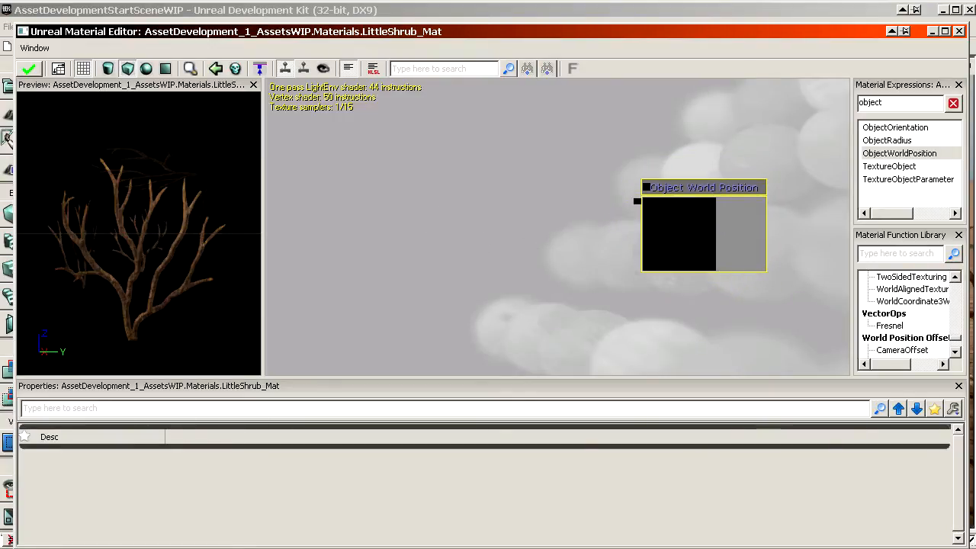
# - Add a Multiply node beside the Object World Position node and a three-component constant vector below it
pyautogui.click(423, 220)
pyautogui.click(701, 269)
pyautogui.click(425, 278)
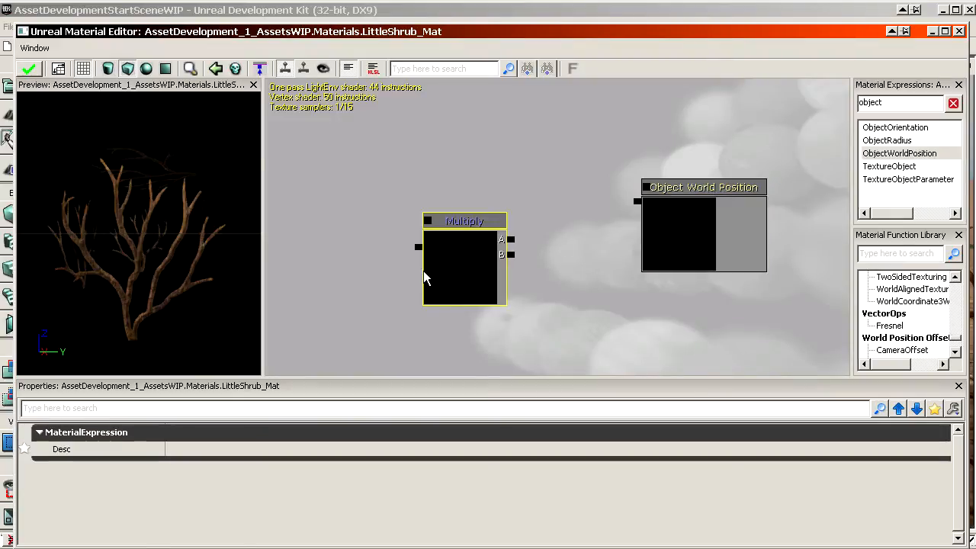
pyautogui.moveTo(425, 278); pyautogui.dragTo(460, 272)
pyautogui.moveTo(473, 196); pyautogui.dragTo(431, 177)
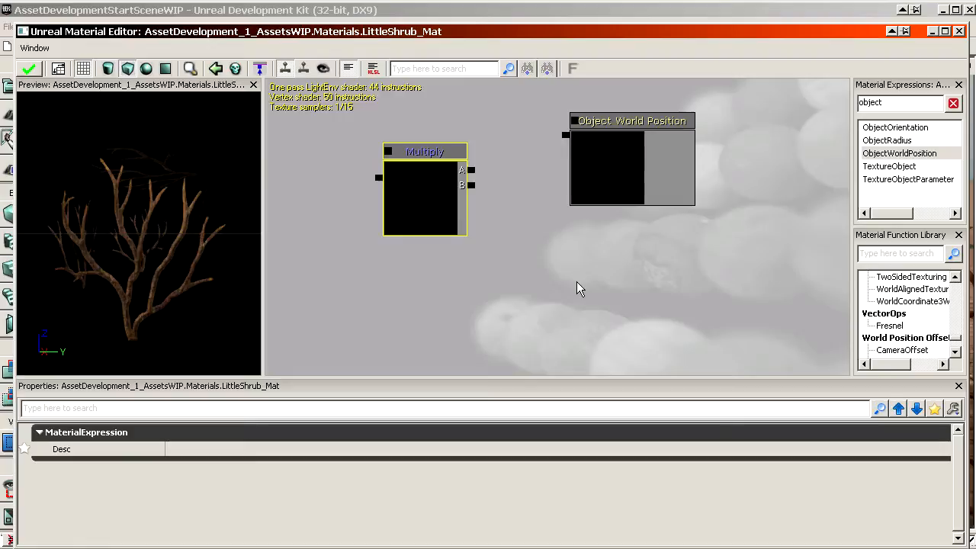
pyautogui.click(682, 263)
pyautogui.moveTo(727, 319); pyautogui.dragTo(730, 329)
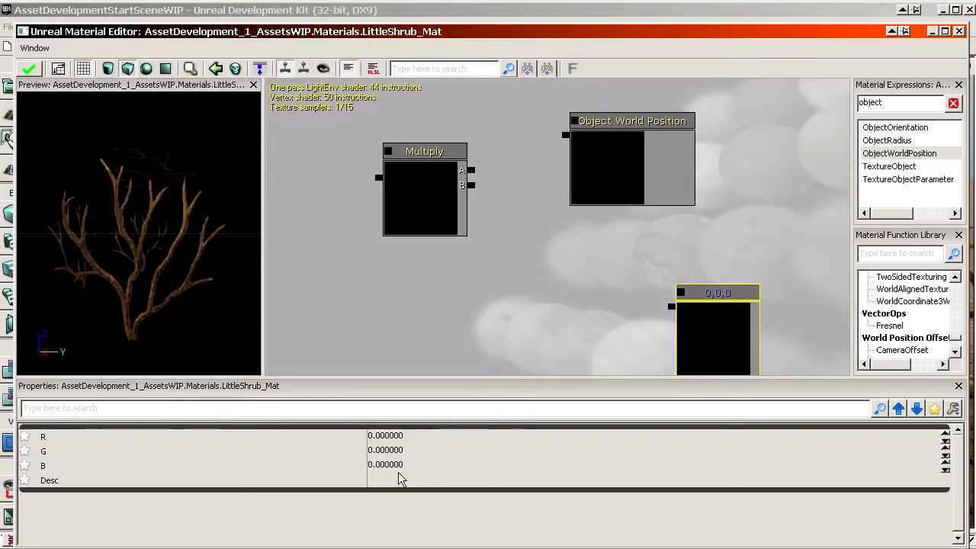
# - Go through the R, G and B channels of the constant vector, and inspect the Object World Position node
pyautogui.click(151, 446)
pyautogui.click(63, 437)
pyautogui.click(62, 450)
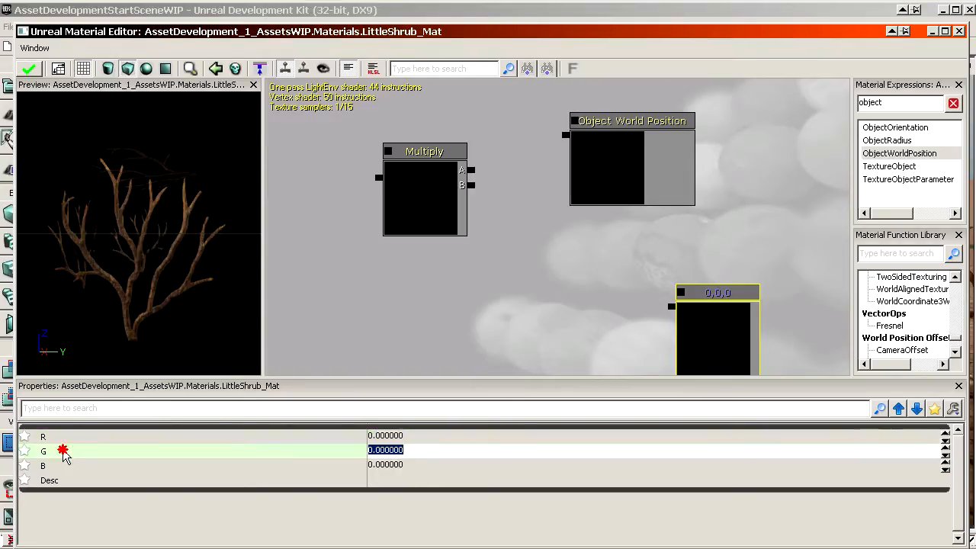
pyautogui.click(69, 469)
pyautogui.click(62, 437)
pyautogui.click(58, 450)
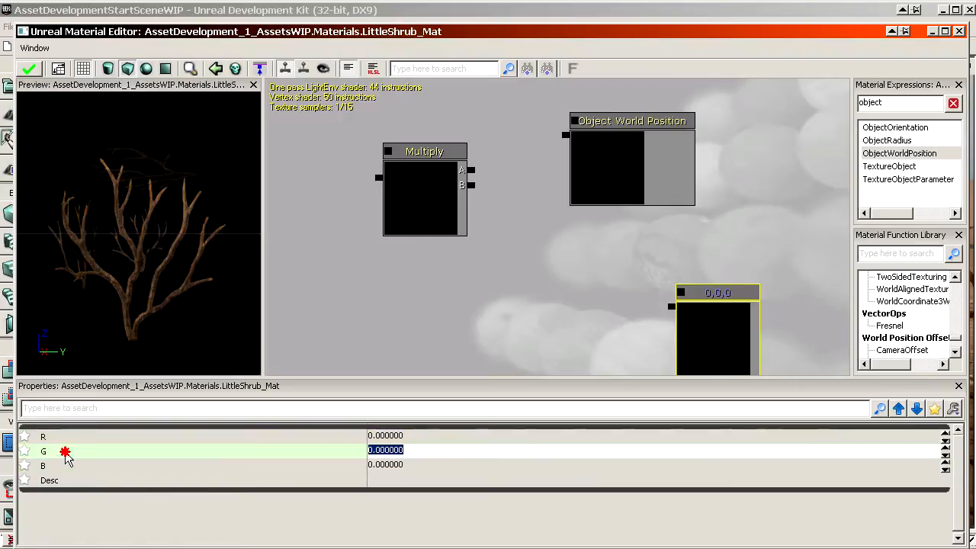
pyautogui.click(55, 437)
pyautogui.click(56, 453)
pyautogui.click(57, 466)
pyautogui.click(60, 438)
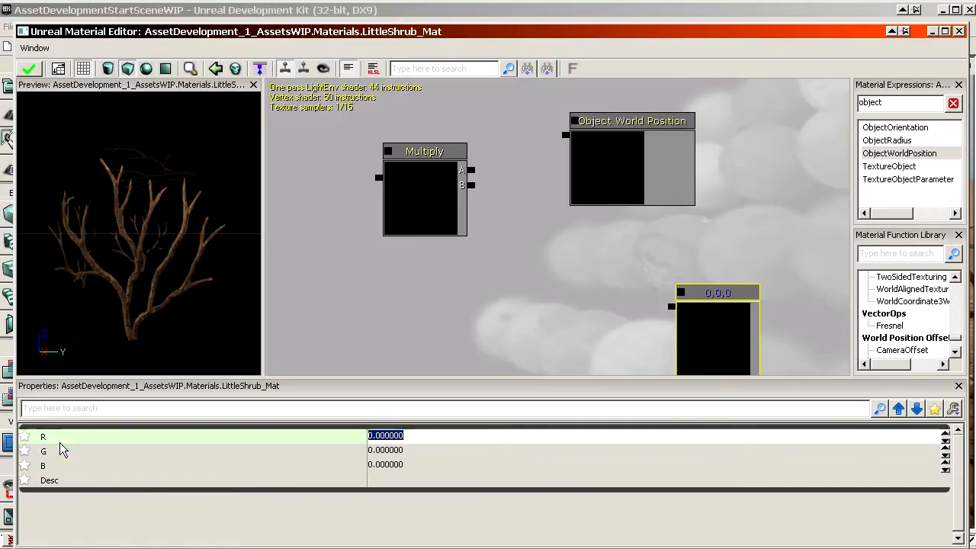
pyautogui.click(60, 451)
pyautogui.click(60, 466)
pyautogui.click(601, 153)
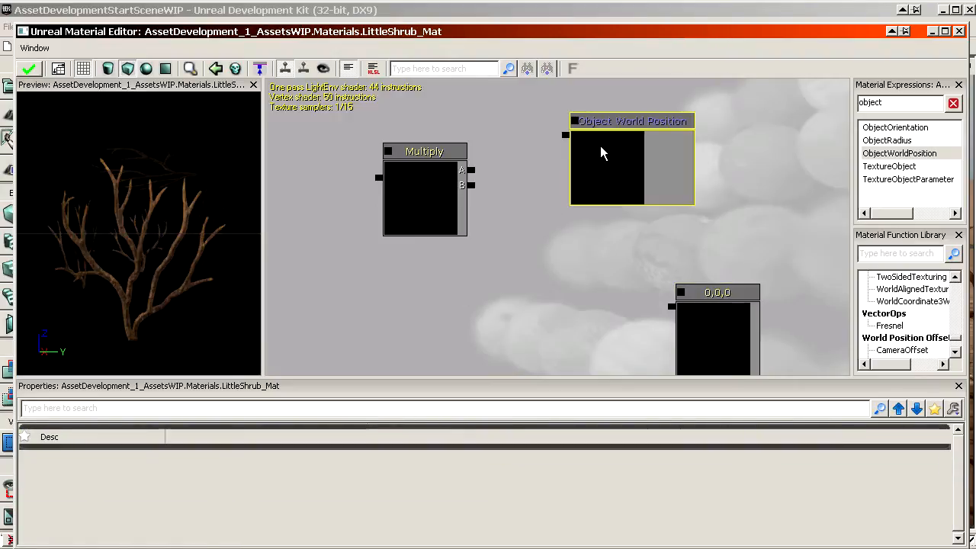
# - Add a Transform expression between the Multiply node and the constant vector, and feed the constant vector into it
pyautogui.moveTo(584, 318); pyautogui.dragTo(573, 297)
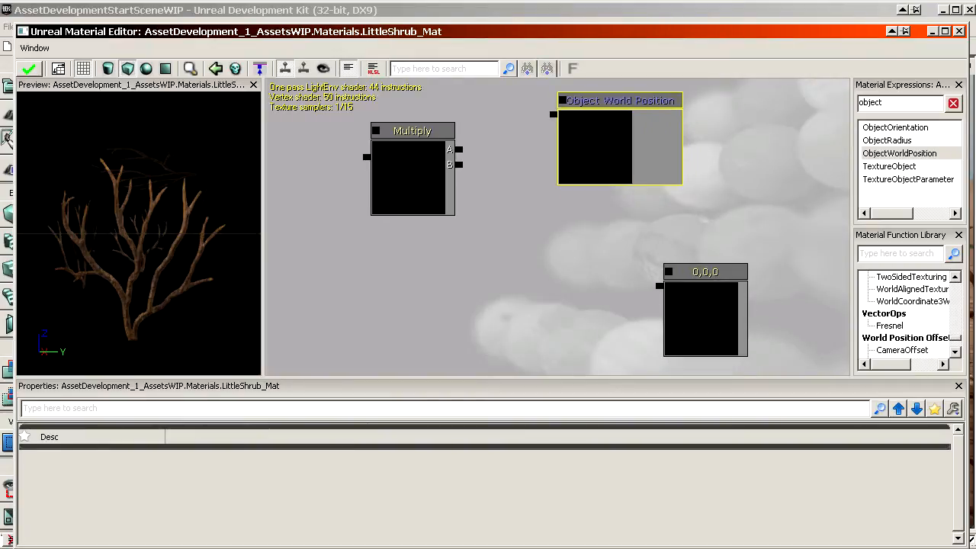
pyautogui.moveTo(660, 286); pyautogui.dragTo(557, 275)
pyautogui.click(702, 303)
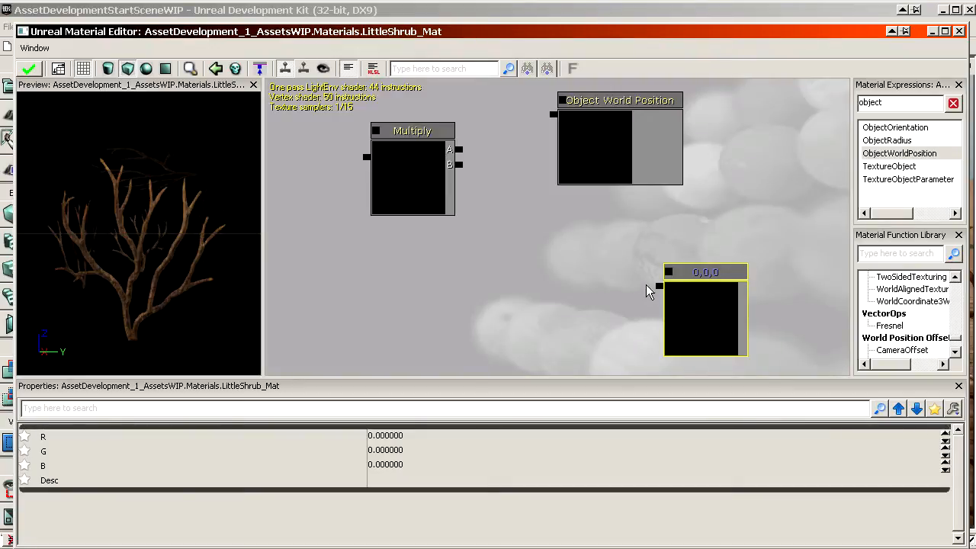
pyautogui.doubleClick(885, 103)
pyautogui.write('trans')
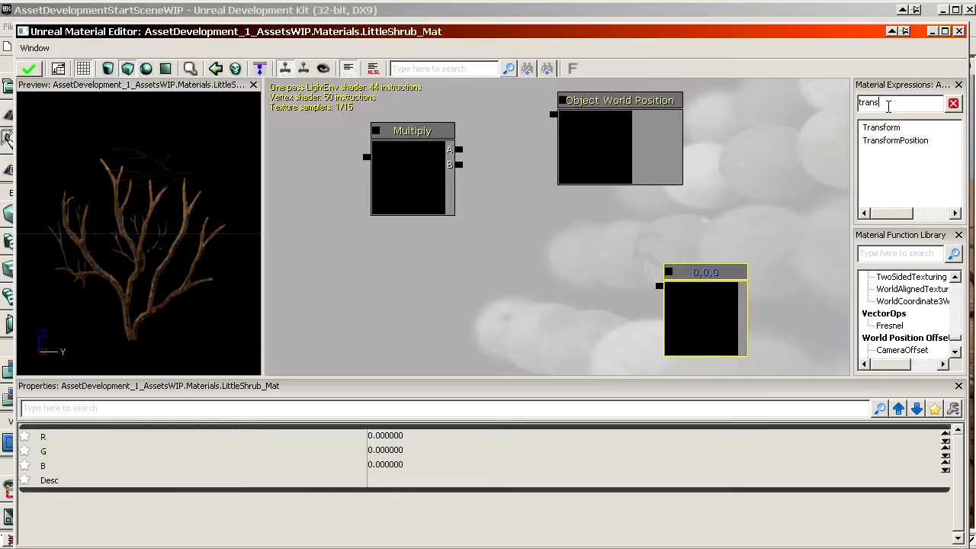
pyautogui.moveTo(881, 127); pyautogui.dragTo(514, 262)
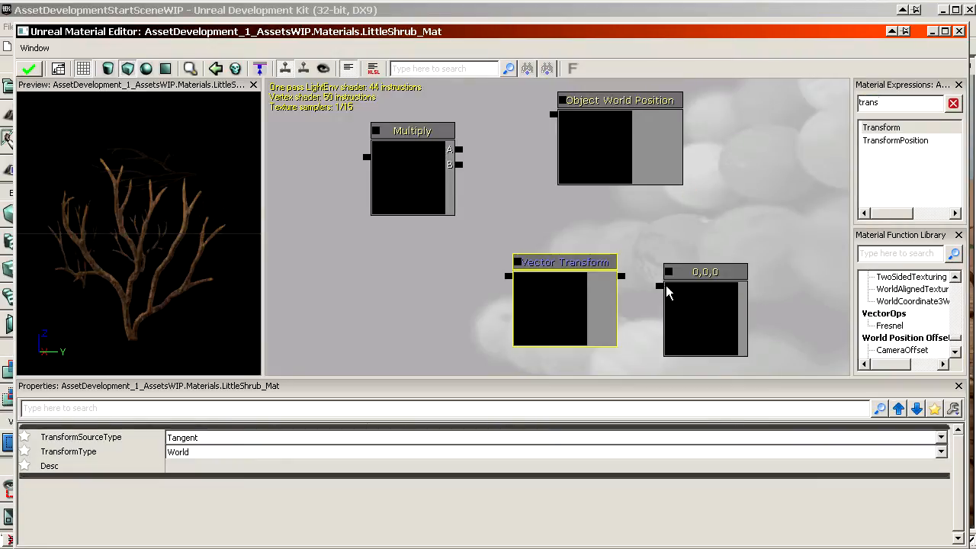
pyautogui.moveTo(622, 276); pyautogui.dragTo(660, 286)
# - Set the Vector Transform's source type to Local, then connect it to Multiply's B input and Object World Position to A
pyautogui.click(558, 290)
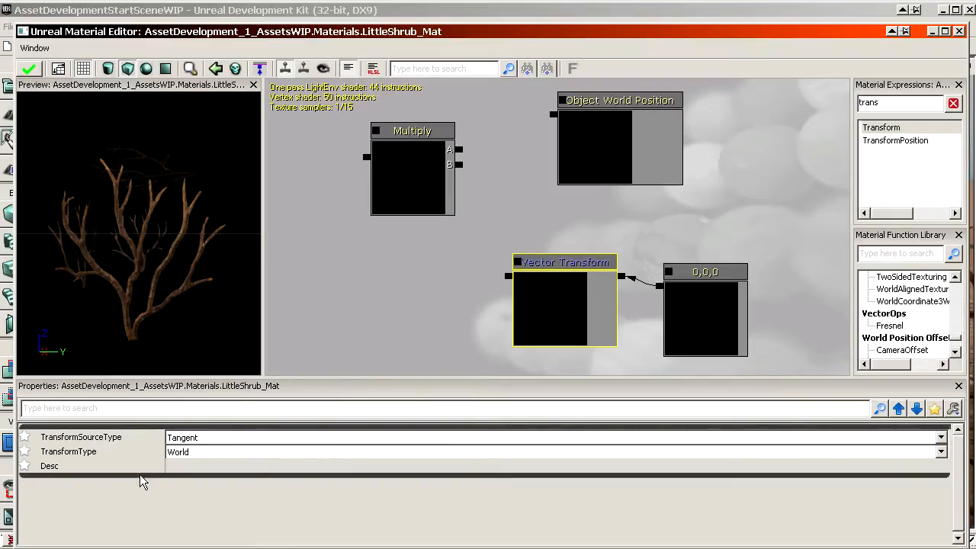
pyautogui.click(76, 440)
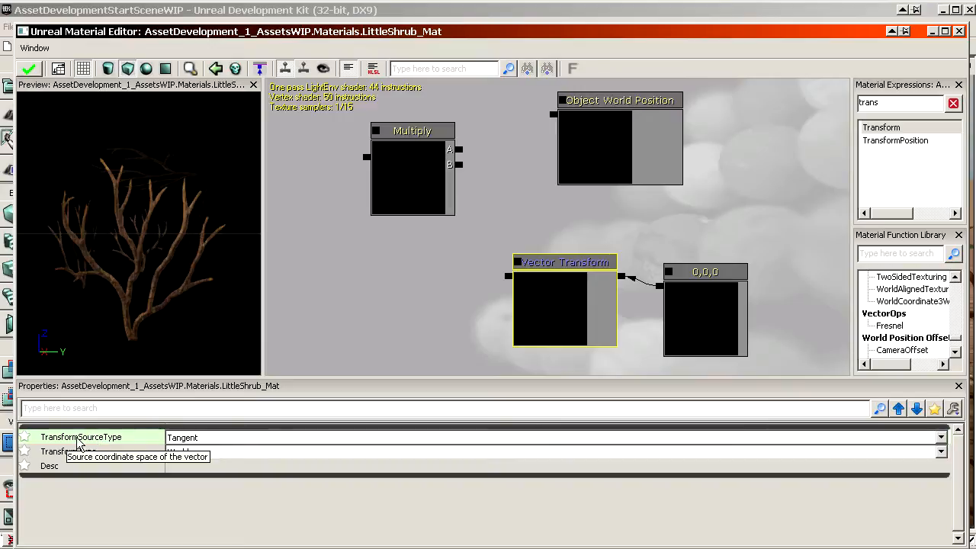
pyautogui.click(204, 441)
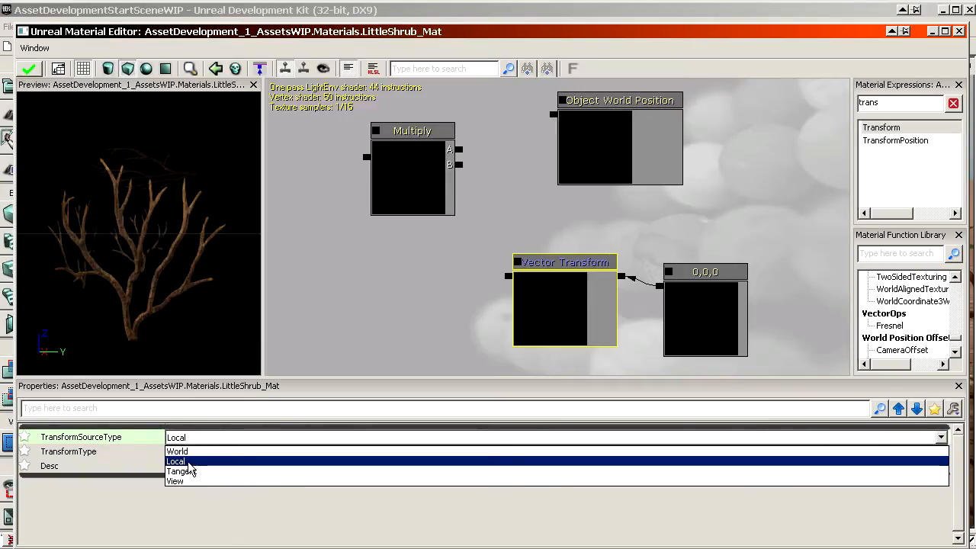
pyautogui.click(182, 462)
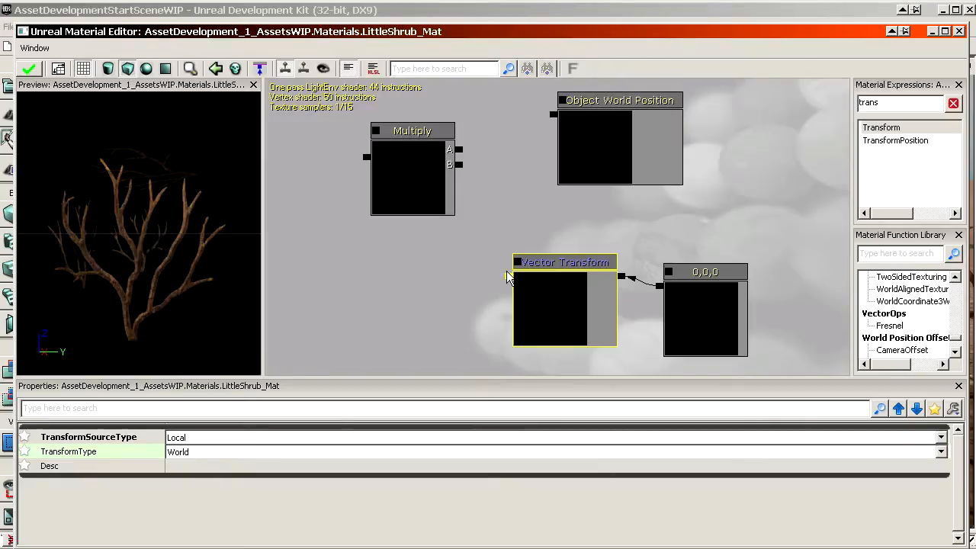
pyautogui.moveTo(508, 277); pyautogui.dragTo(553, 115)
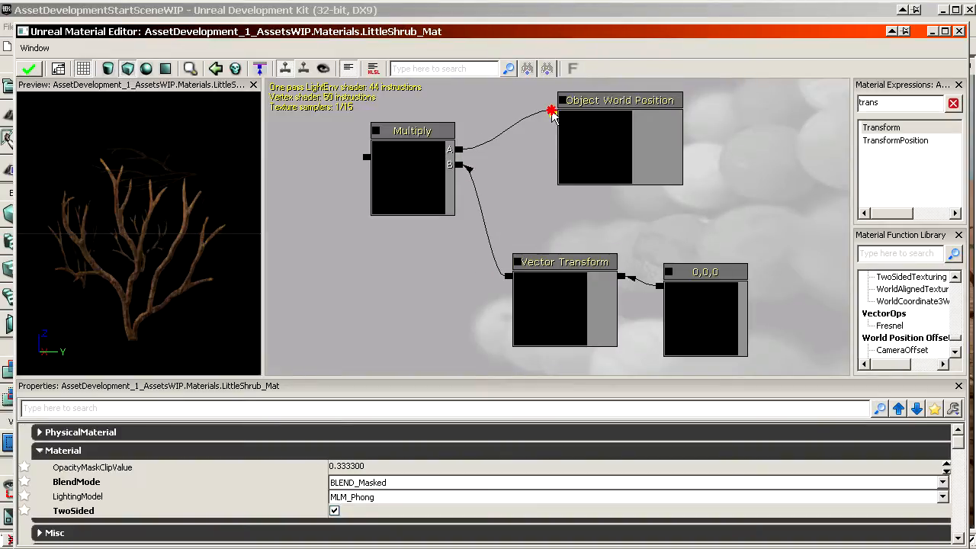
# - Set the constant vector's values to R 3, G 3 and B 2
pyautogui.click(701, 321)
pyautogui.click(408, 437)
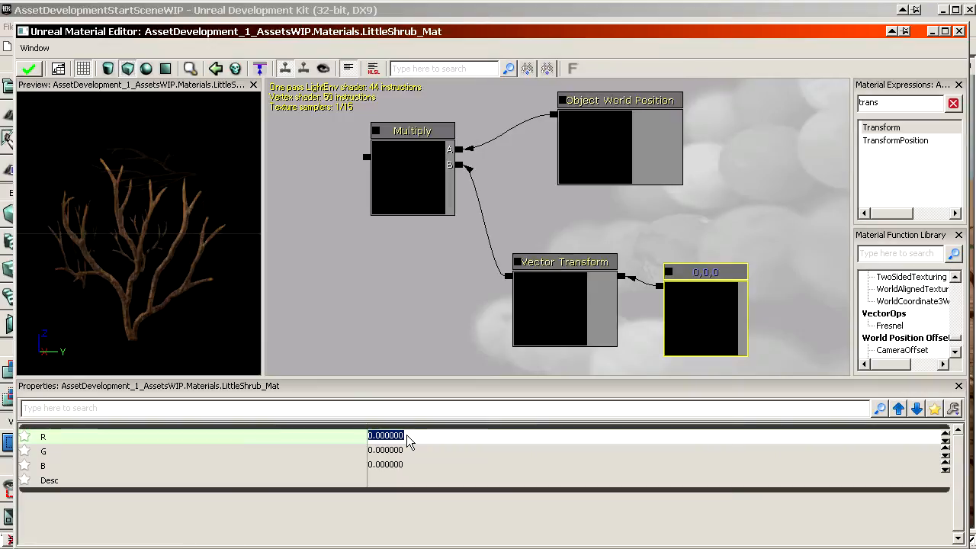
pyautogui.write('3')
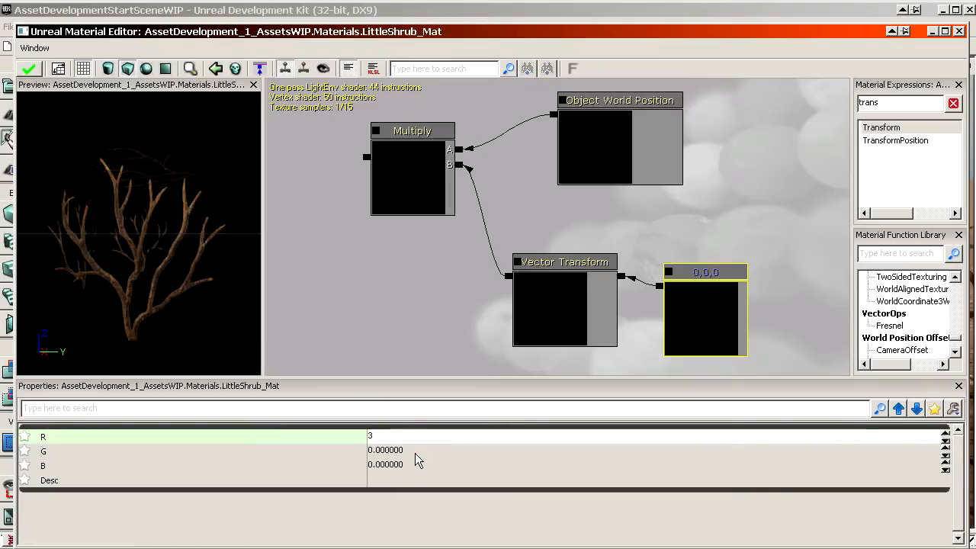
pyautogui.press('Return')
pyautogui.click(411, 464)
pyautogui.write('2')
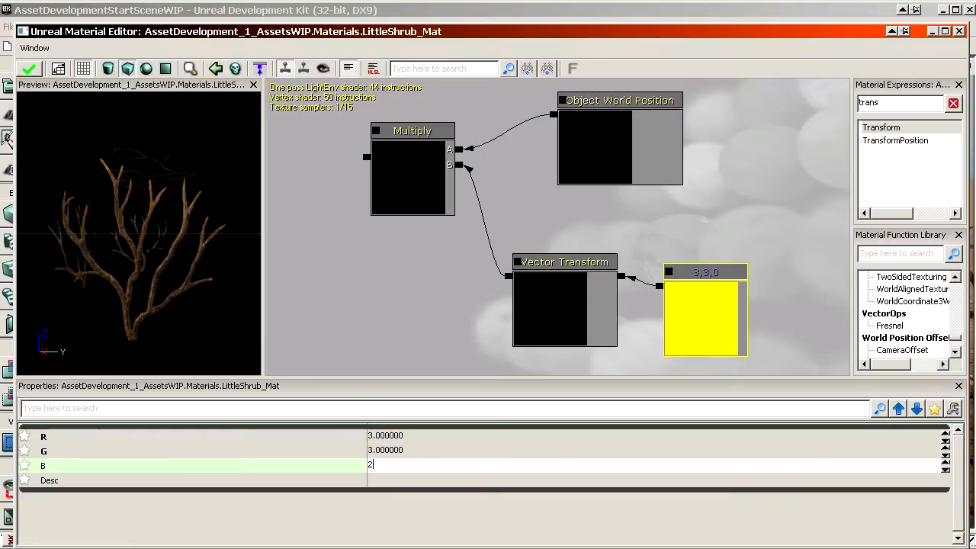
pyautogui.press('Return')
# - Connect the Multiply node's output to the WorldPositionOffset input of LittleShrub_Mat
pyautogui.moveTo(450, 293); pyautogui.dragTo(579, 312)
pyautogui.click(429, 268)
pyautogui.scroll(-5, 451, 197)
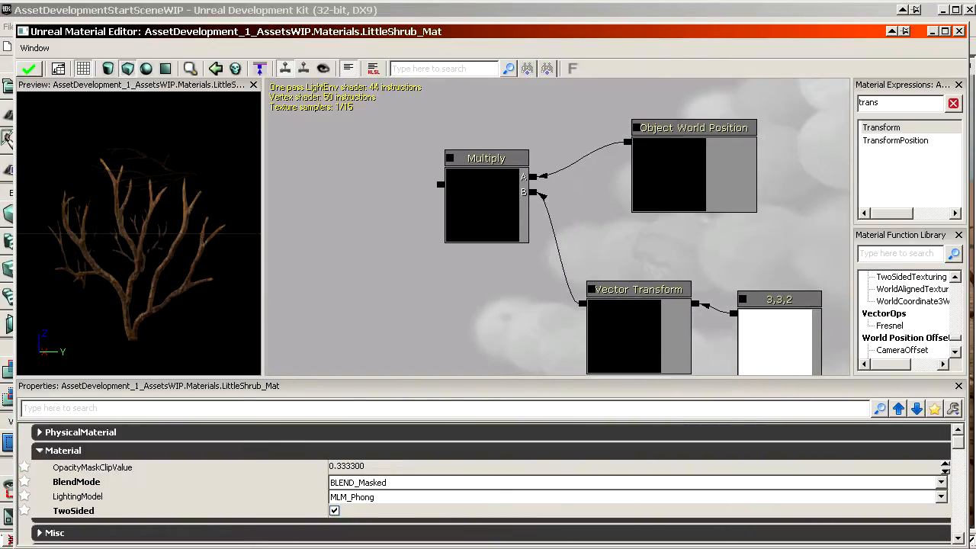
pyautogui.moveTo(353, 208); pyautogui.dragTo(532, 278)
pyautogui.scroll(5, 353, 208)
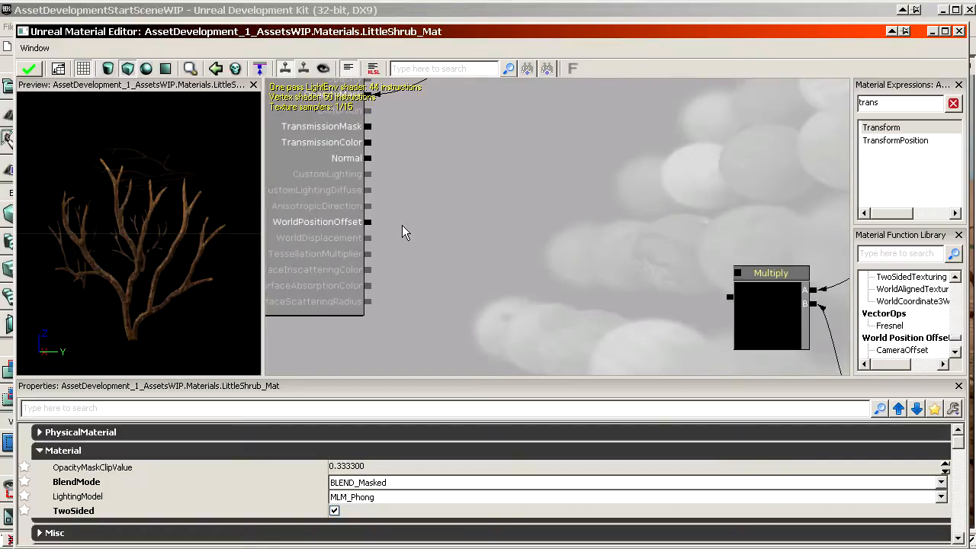
pyautogui.moveTo(376, 227); pyautogui.dragTo(729, 298)
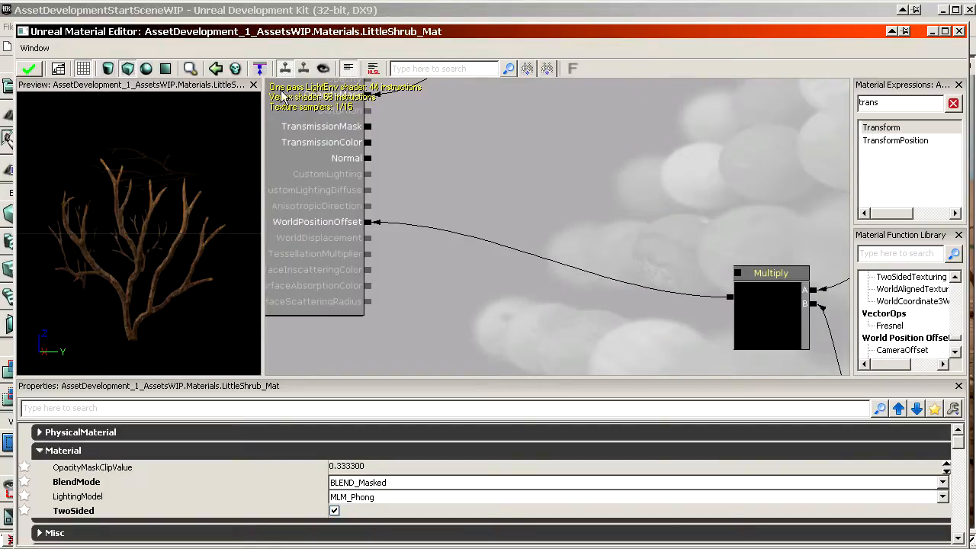
# - Apply the LittleShrub_Mat changes and check the shrubs in the level with the material editor moved aside
pyautogui.doubleClick(276, 35)
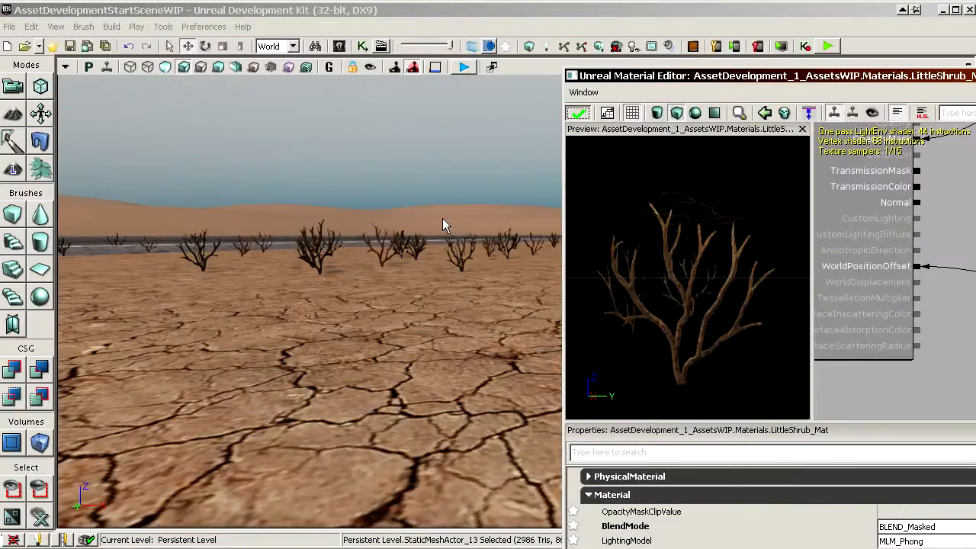
pyautogui.moveTo(396, 290); pyautogui.dragTo(412, 359)
pyautogui.moveTo(815, 77); pyautogui.dragTo(297, 19)
# - Inspect the displaced shrubs in the level, and bring the material editor back over the viewport
pyautogui.moveTo(473, 153); pyautogui.dragTo(402, 131)
pyautogui.scroll(-6, 519, 165)
pyautogui.moveTo(518, 166); pyautogui.dragTo(514, 214)
pyautogui.scroll(6, 518, 165)
pyautogui.moveTo(517, 147); pyautogui.dragTo(517, 107)
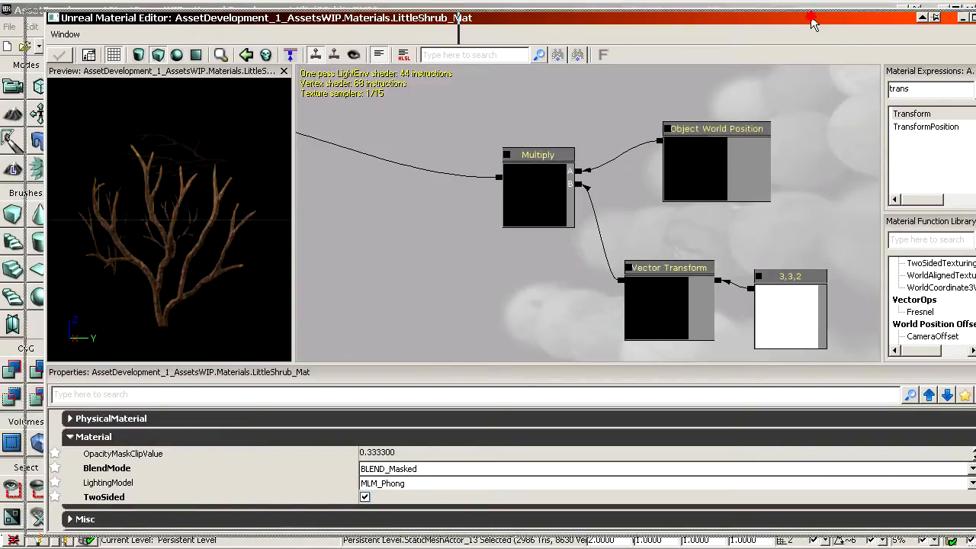
pyautogui.moveTo(839, 24); pyautogui.dragTo(815, 27)
# - Move the existing Multiply, Object World Position and Vector Transform network down and away, and add a Time expression above it
pyautogui.doubleClick(904, 91)
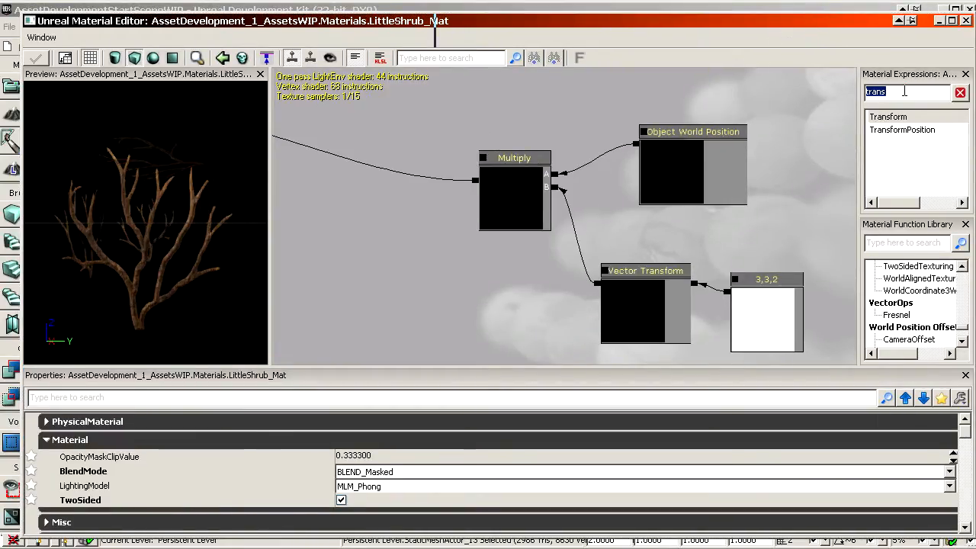
pyautogui.write('time')
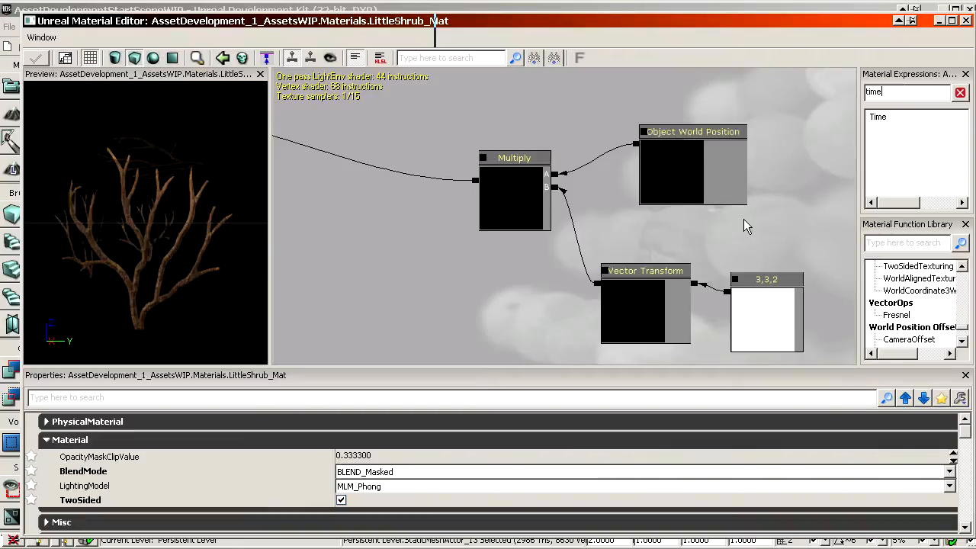
pyautogui.scroll(-3, 740, 219)
pyautogui.keyDown('ctrl'); pyautogui.keyDown('alt'); pyautogui.moveTo(475, 150); pyautogui.dragTo(667, 273); pyautogui.keyUp('alt'); pyautogui.keyUp('ctrl')
pyautogui.keyDown('ctrl'); pyautogui.moveTo(630, 198); pyautogui.dragTo(698, 307); pyautogui.keyUp('ctrl')
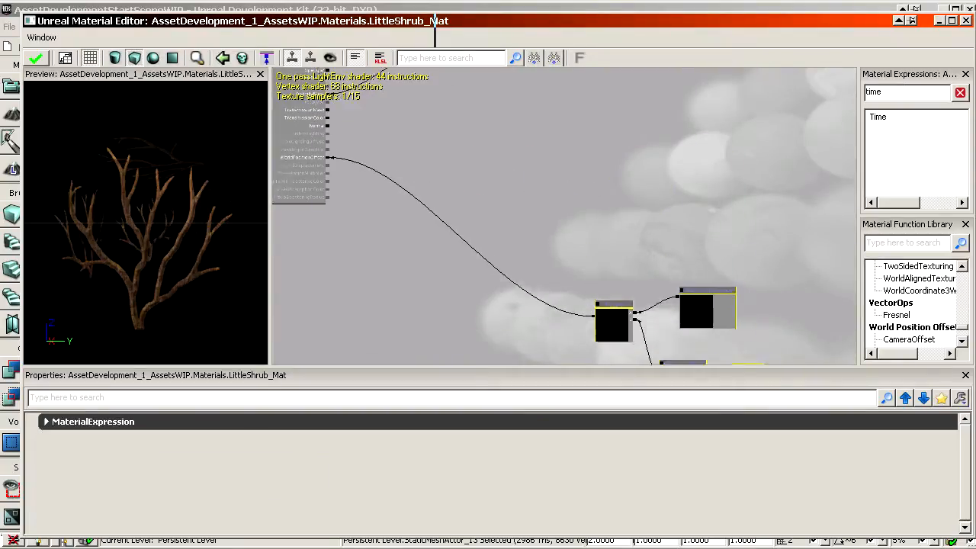
pyautogui.scroll(4, 692, 236)
pyautogui.moveTo(881, 118); pyautogui.dragTo(710, 148)
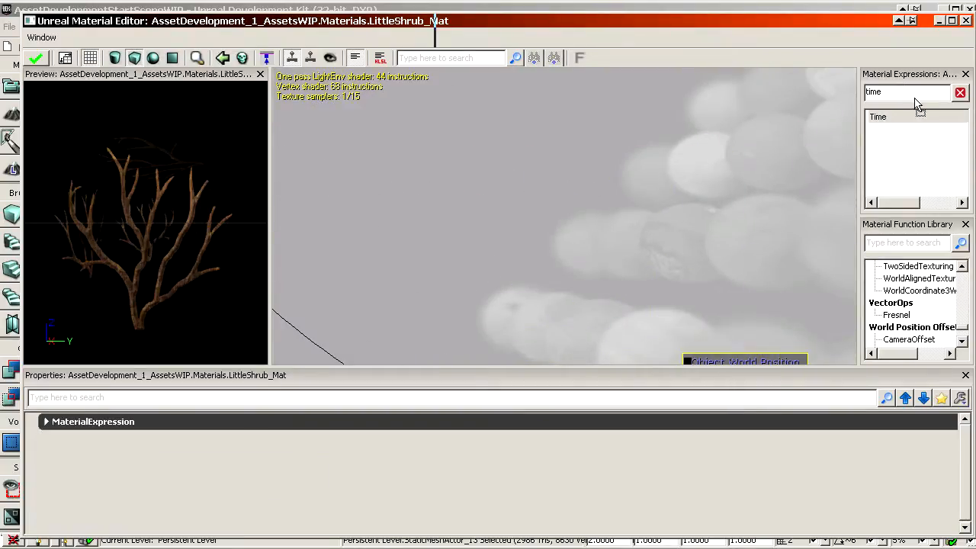
# - Add a Sine expression beside the Time node and connect Time to the Sine's input
pyautogui.write('tim')
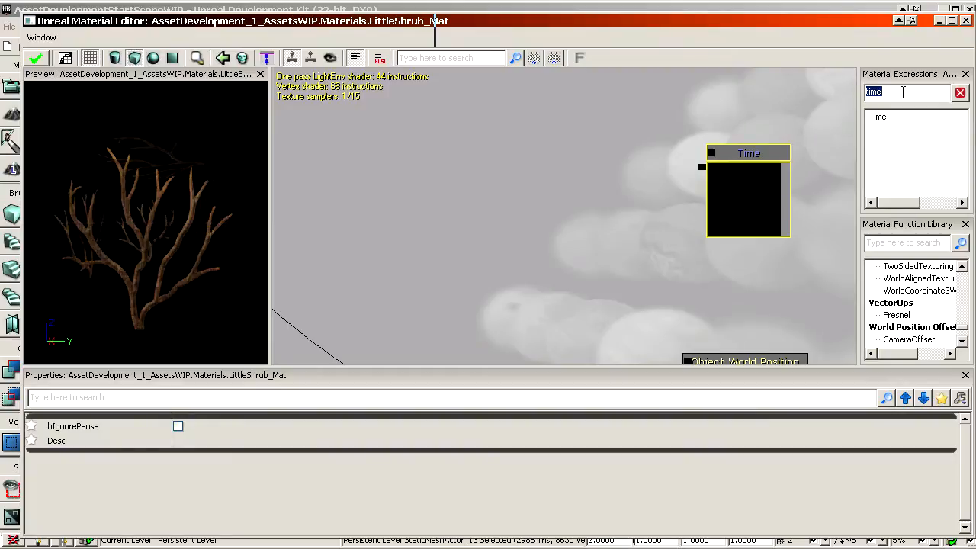
pyautogui.write('sin')
pyautogui.moveTo(891, 135); pyautogui.dragTo(597, 159)
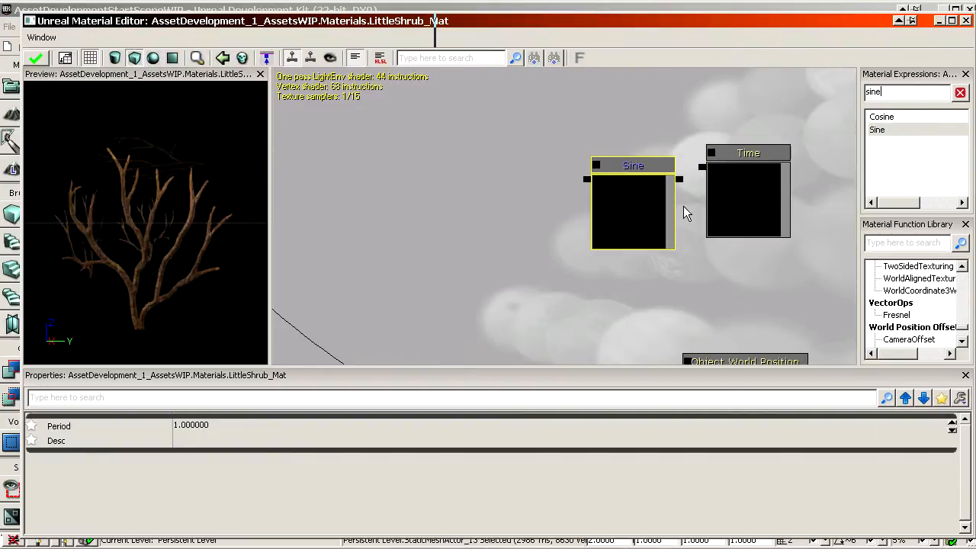
pyautogui.moveTo(662, 219); pyautogui.dragTo(648, 199)
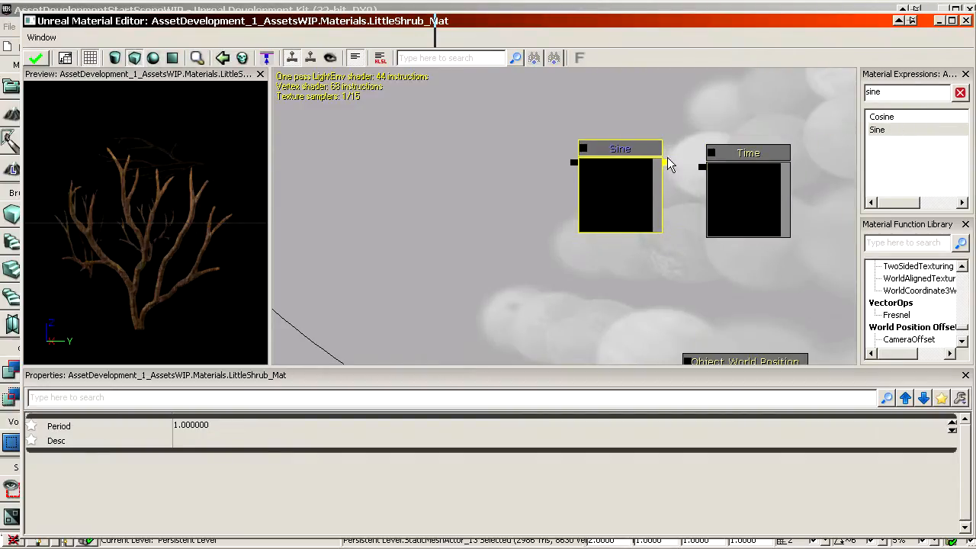
pyautogui.click(695, 198)
pyautogui.moveTo(701, 166); pyautogui.dragTo(666, 163)
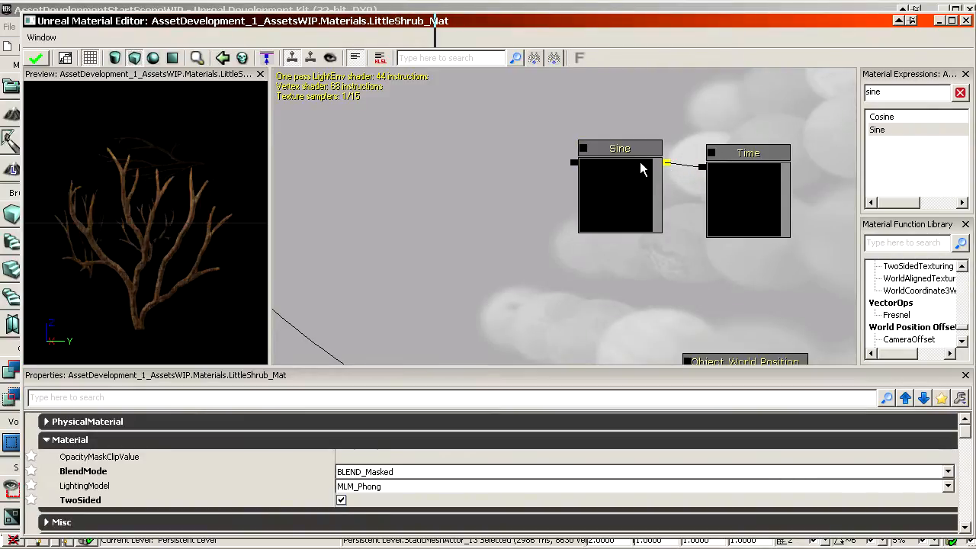
# - Preview the Sine node on the mesh, try periods of 2 and 0.1, and settle on a Period of 2
pyautogui.click(642, 169)
pyautogui.rightClick(603, 154)
pyautogui.click(653, 282)
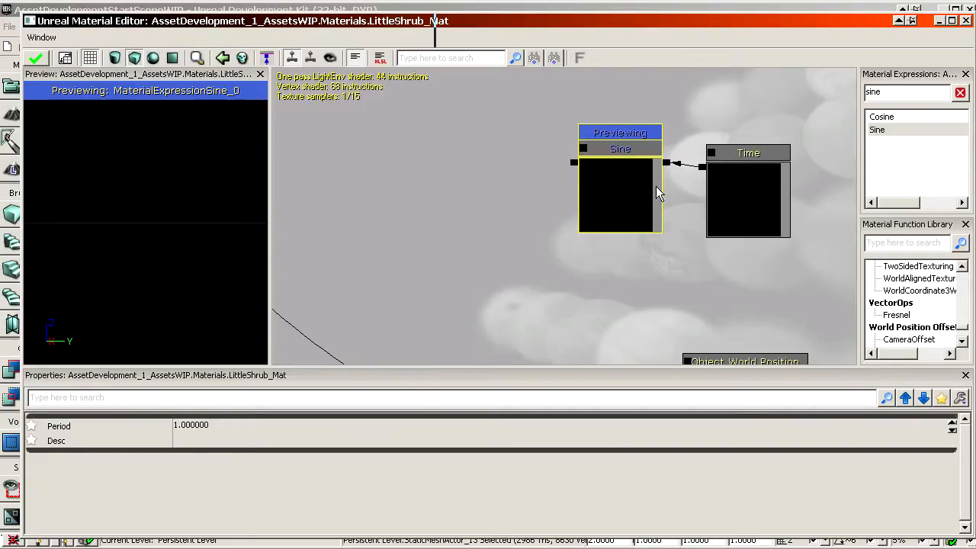
pyautogui.click(200, 425)
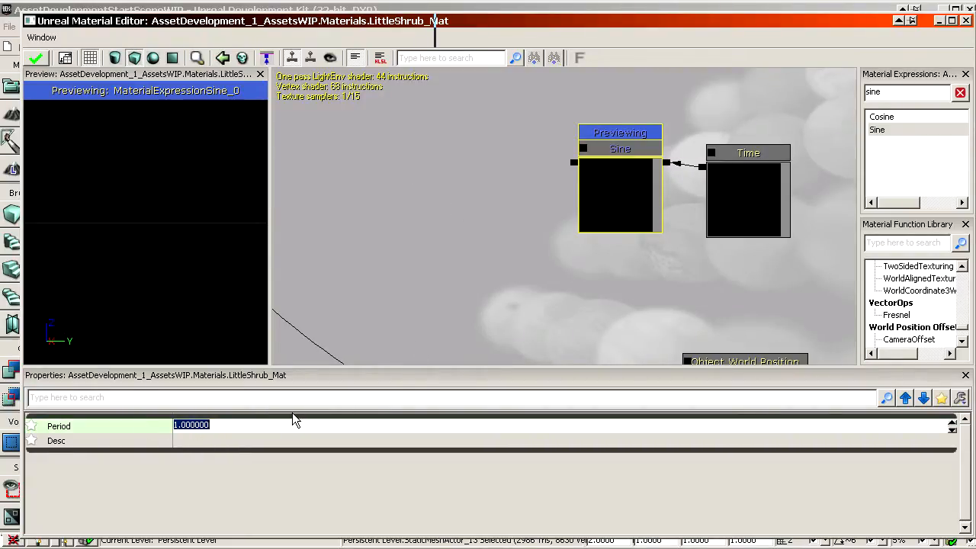
pyautogui.write('2')
pyautogui.press('Return')
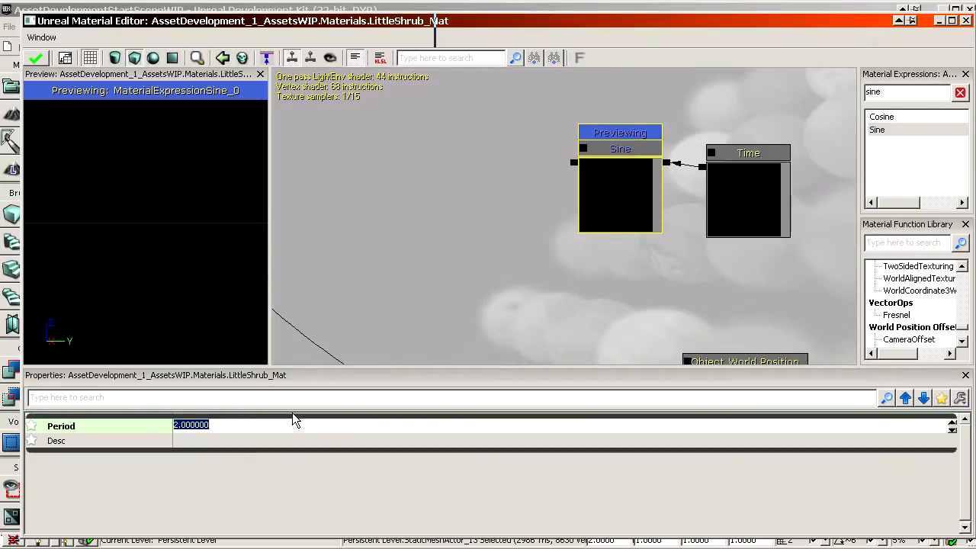
pyautogui.write('0.1')
pyautogui.press('Return')
pyautogui.write('2')
pyautogui.press('Return')
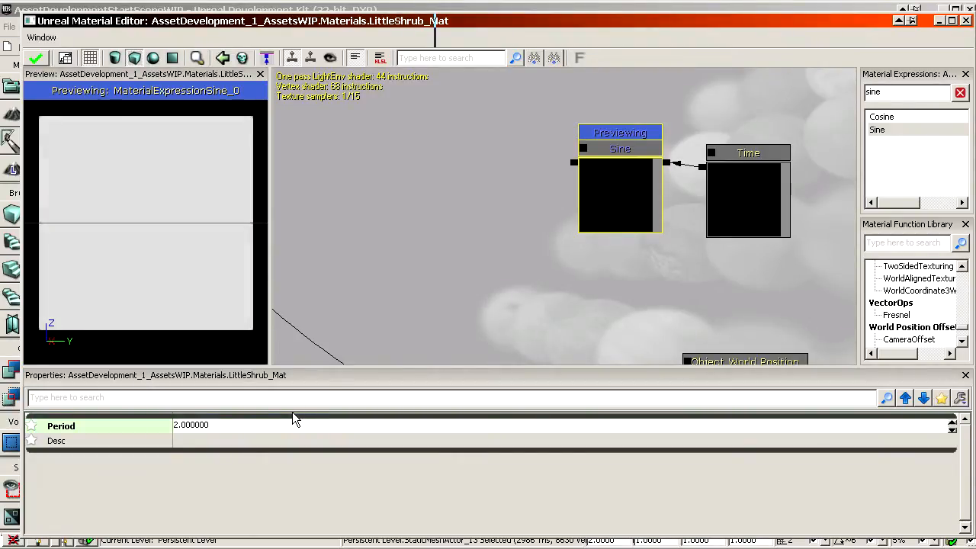
# - Stop previewing the Sine node on the mesh
pyautogui.rightClick(594, 174)
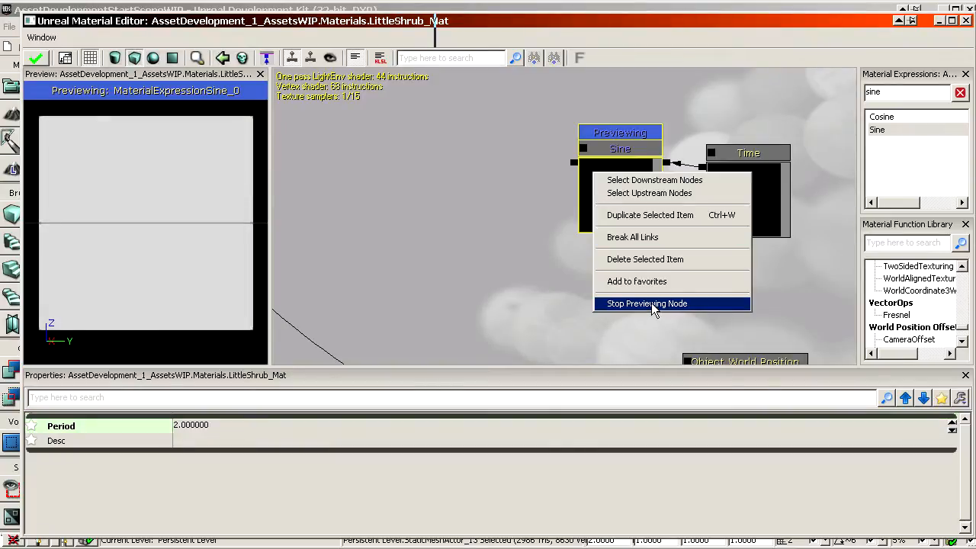
pyautogui.moveTo(496, 248); pyautogui.dragTo(480, 146)
pyautogui.scroll(-6, 496, 248)
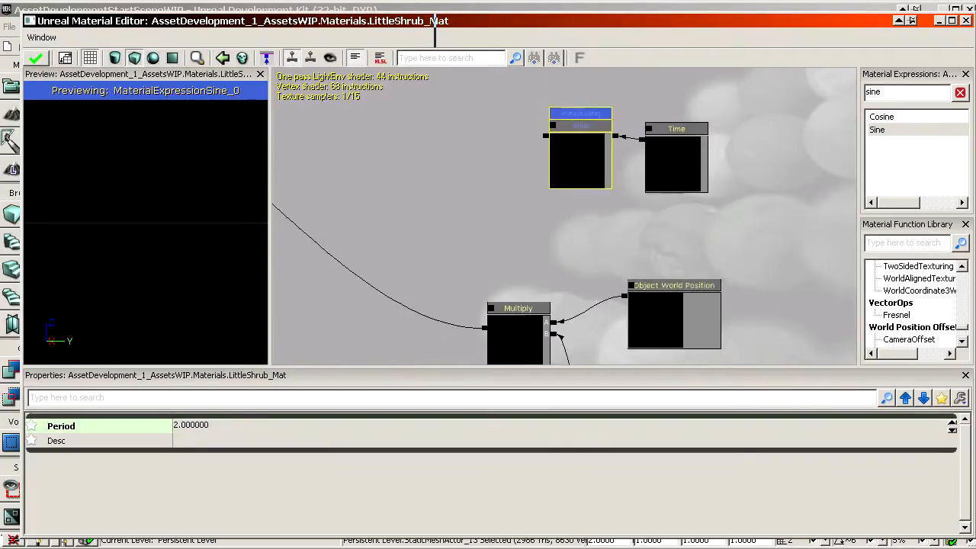
pyautogui.scroll(2, 580, 161)
pyautogui.rightClick(547, 157)
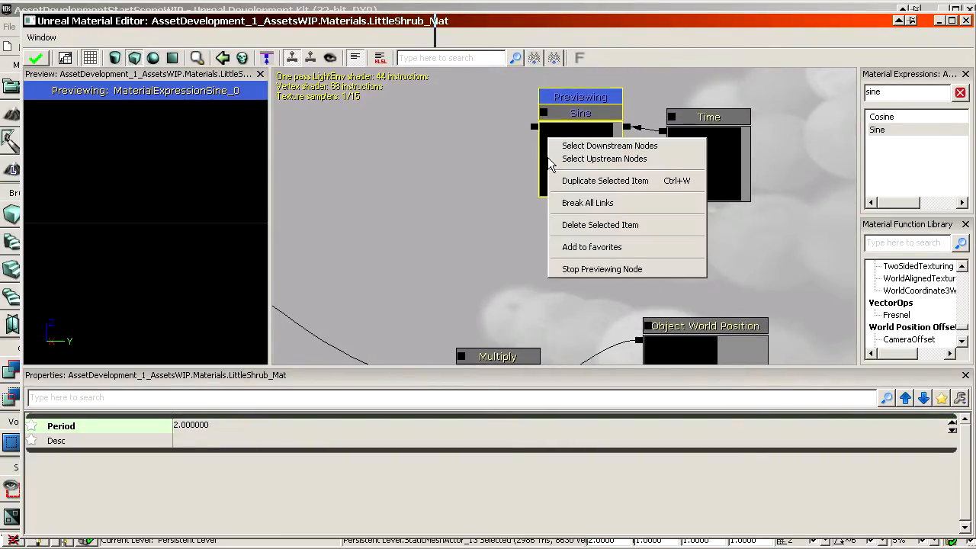
pyautogui.click(599, 269)
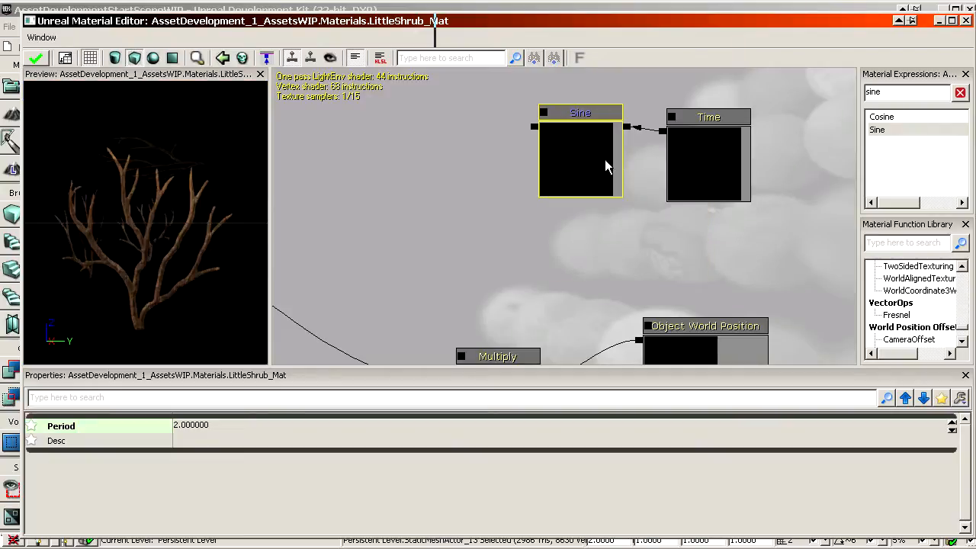
# - Duplicate the Sine node, place the copy below the original, and connect Time to the copy's input
pyautogui.keyDown('ctrl'); pyautogui.click(681, 164); pyautogui.keyUp('ctrl')
pyautogui.keyDown('ctrl'); pyautogui.moveTo(580, 169); pyautogui.dragTo(579, 246); pyautogui.keyUp('ctrl')
pyautogui.click(612, 170)
pyautogui.hotkey('ctrl', 'w')
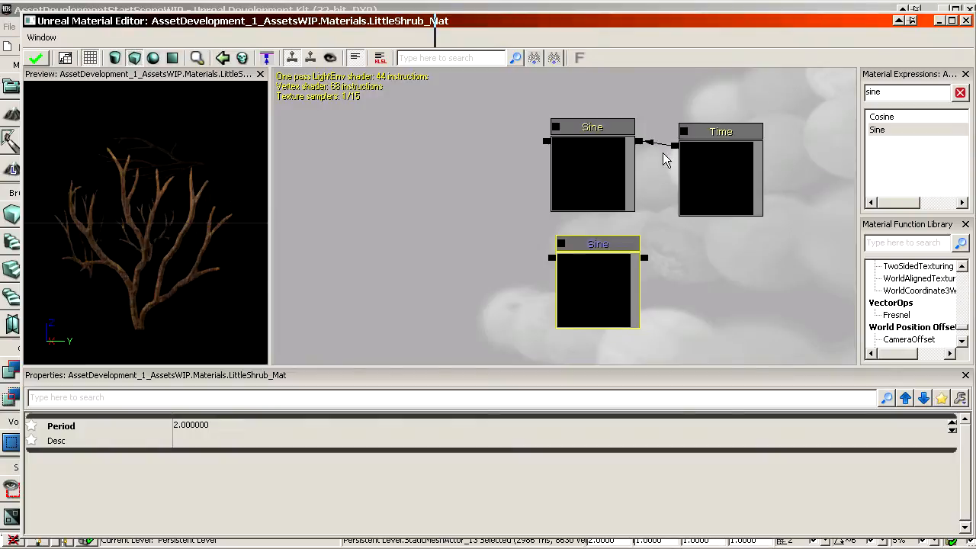
pyautogui.moveTo(675, 146)
pyautogui.mouseDown()
pyautogui.moveTo(664, 249)
pyautogui.moveTo(649, 257)
pyautogui.moveTo(638, 293)
pyautogui.moveTo(673, 160)
pyautogui.mouseUp()
# - Set the duplicated lower Sine node's Period to 1.25
pyautogui.click(572, 182)
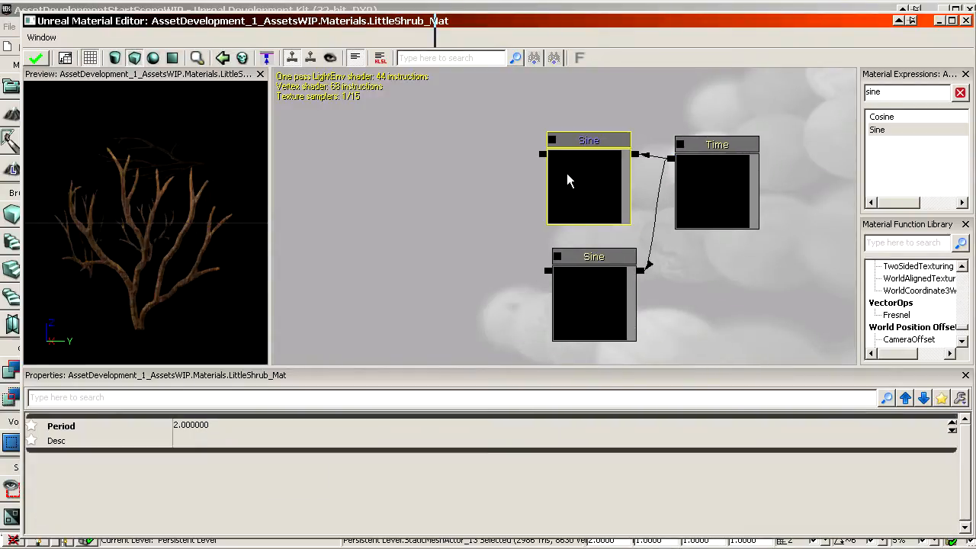
pyautogui.click(197, 428)
pyautogui.click(588, 301)
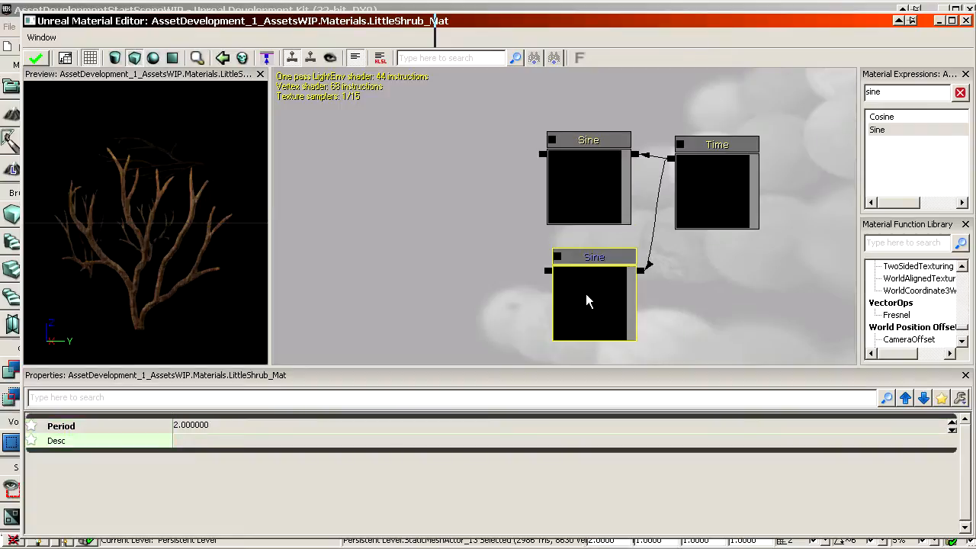
pyautogui.click(213, 425)
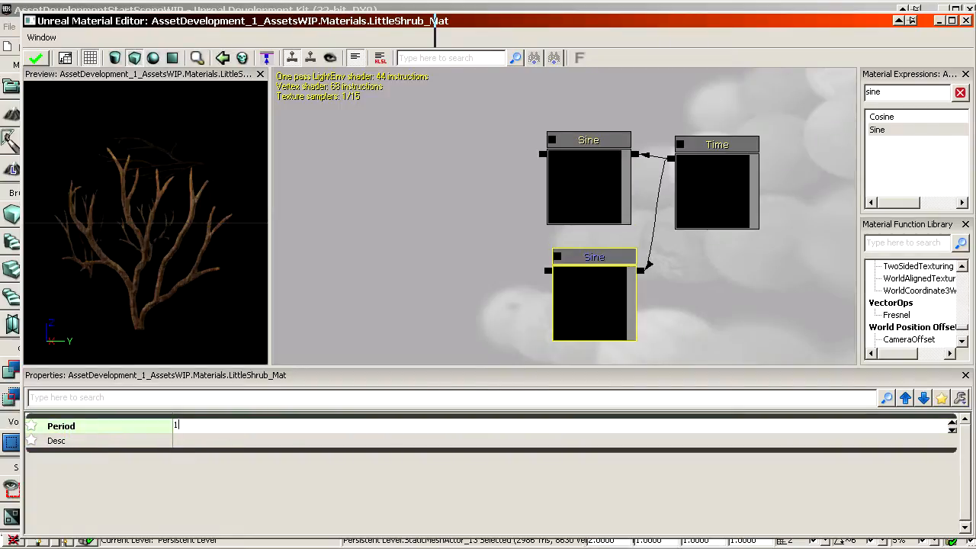
pyautogui.write('1.25')
pyautogui.press('Return')
# - Create an Add node and connect the upper Sine to its A input and the lower Sine to B
pyautogui.write('a')
pyautogui.click(535, 157)
pyautogui.moveTo(398, 300); pyautogui.dragTo(447, 237)
pyautogui.keyDown('ctrl'); pyautogui.moveTo(648, 145); pyautogui.dragTo(377, 192); pyautogui.keyUp('ctrl')
pyautogui.moveTo(452, 131); pyautogui.dragTo(457, 245)
# - Preview the upper Sine and the Add node on the mesh in turn to compare their pulsing, and stop the preview
pyautogui.rightClick(475, 125)
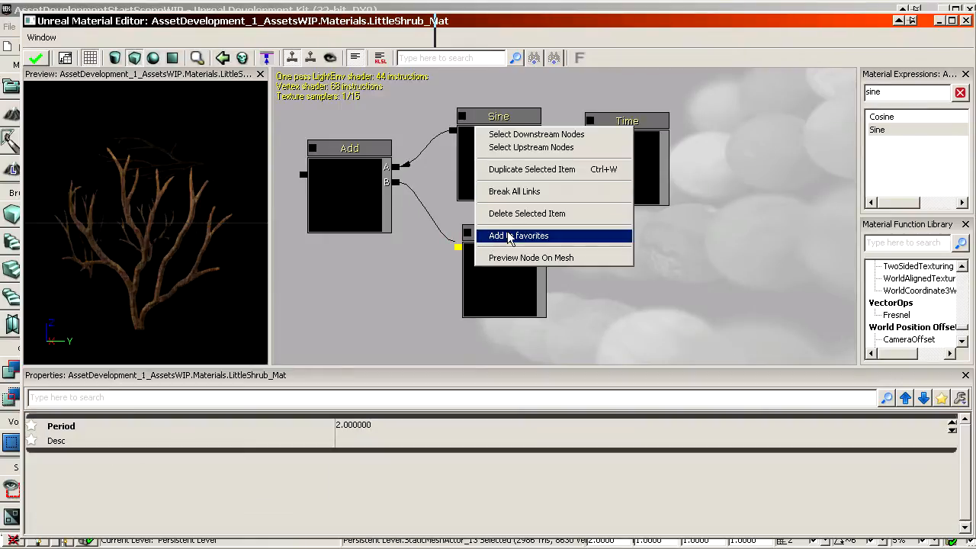
pyautogui.click(496, 257)
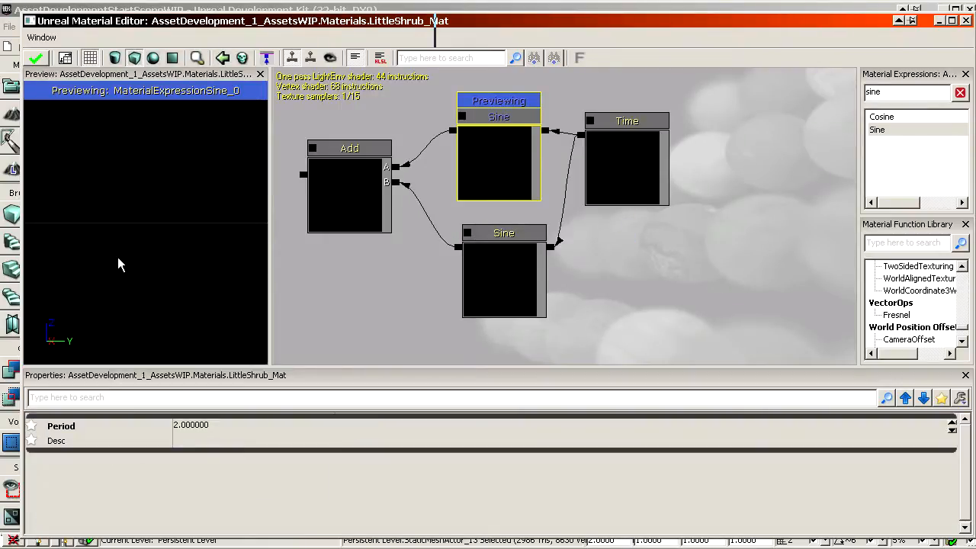
pyautogui.rightClick(336, 158)
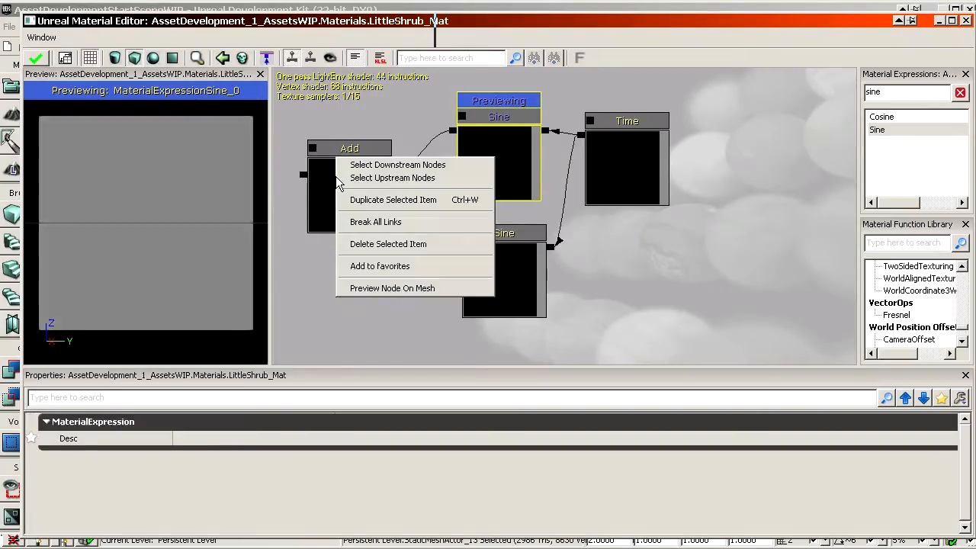
pyautogui.click(373, 288)
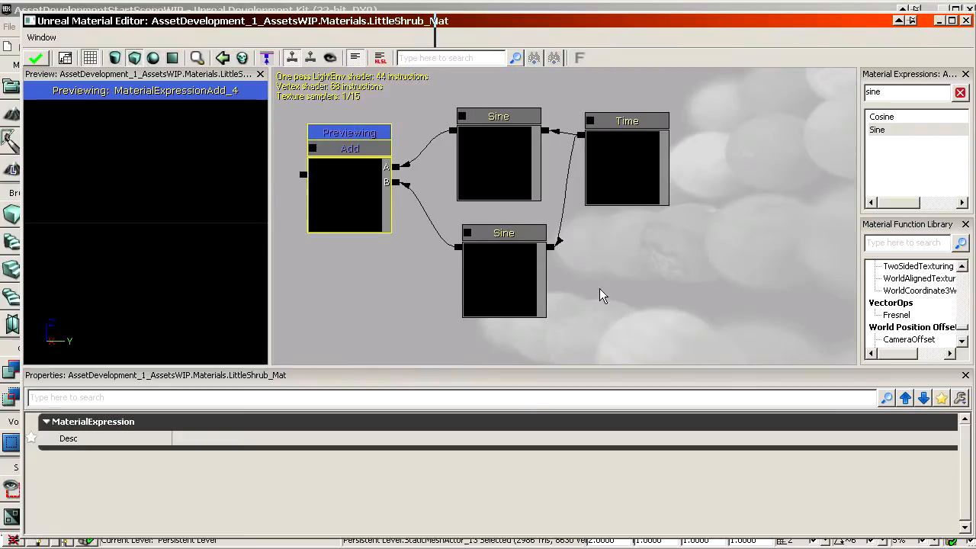
pyautogui.moveTo(603, 295); pyautogui.dragTo(660, 291)
pyautogui.moveTo(360, 161); pyautogui.dragTo(438, 116)
pyautogui.rightClick(457, 162)
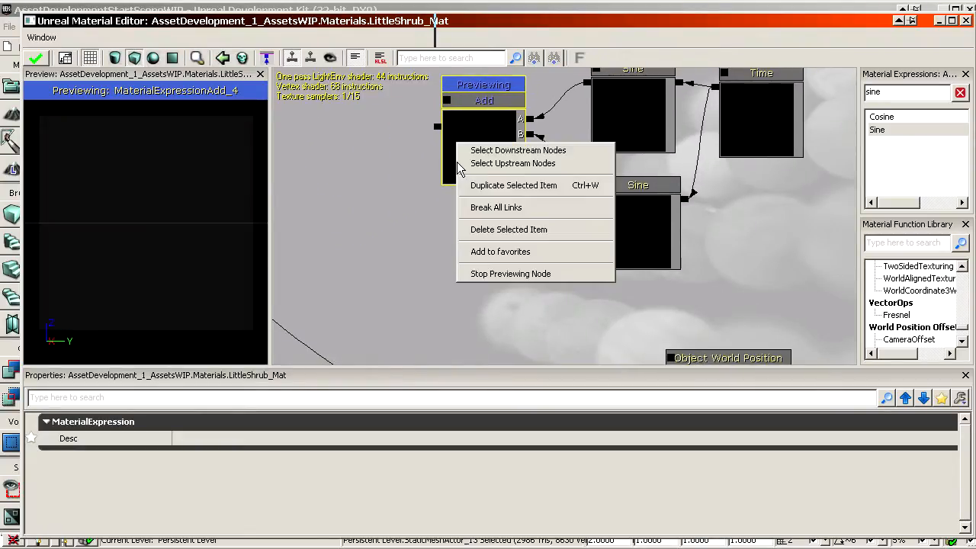
pyautogui.click(503, 272)
pyautogui.moveTo(489, 294); pyautogui.dragTo(473, 329)
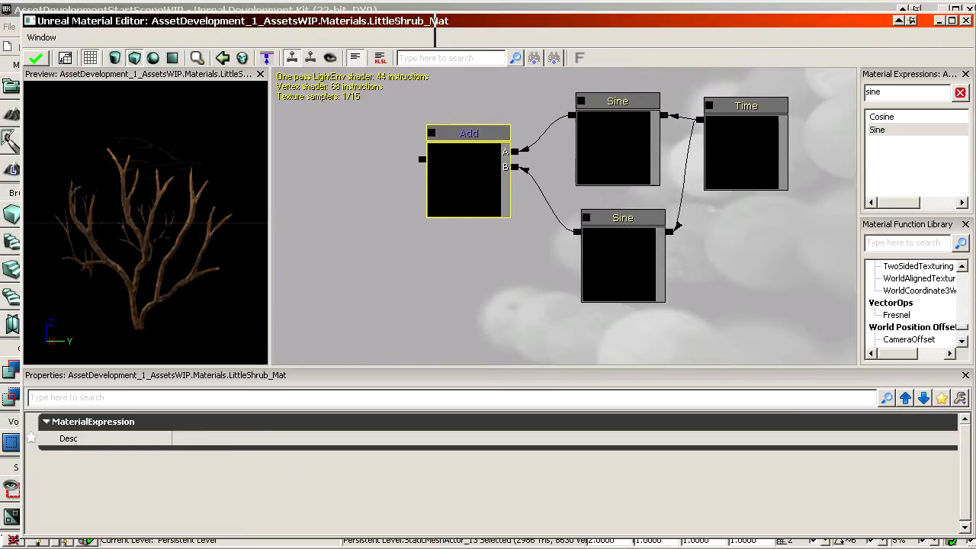
# - Select the Add, Time and both Sine nodes together and reposition them above the existing Multiply network
pyautogui.moveTo(589, 261); pyautogui.dragTo(634, 242)
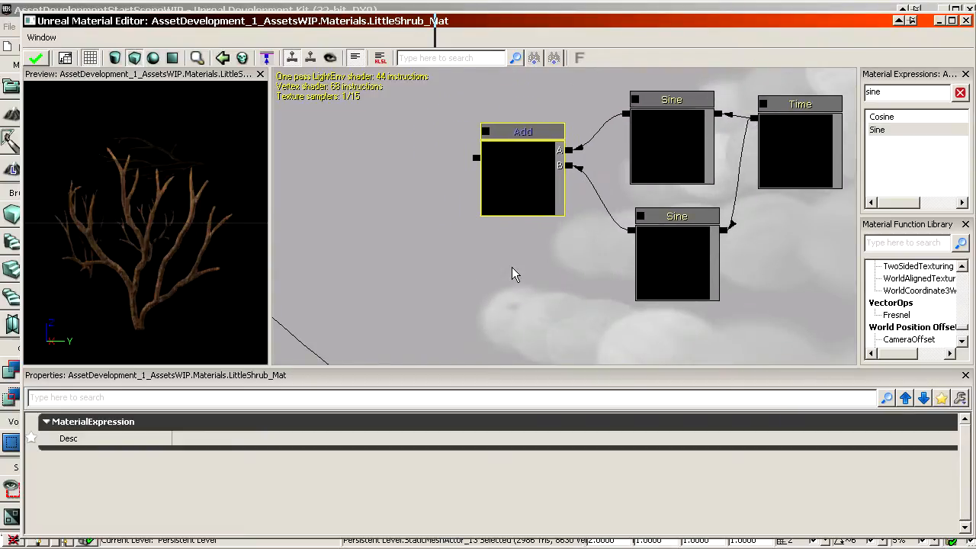
pyautogui.moveTo(511, 267)
pyautogui.mouseDown()
pyautogui.moveTo(534, 238)
pyautogui.moveTo(569, 227)
pyautogui.moveTo(633, 237)
pyautogui.moveTo(607, 165)
pyautogui.mouseUp()
pyautogui.scroll(-3, 569, 227)
pyautogui.scroll(-1, 633, 237)
pyautogui.scroll(3, 606, 166)
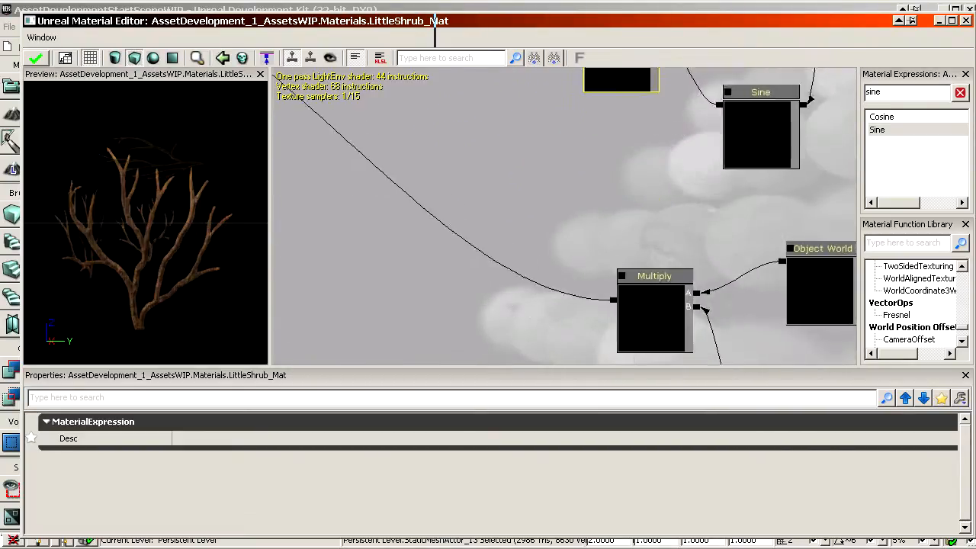
pyautogui.moveTo(688, 109); pyautogui.dragTo(538, 218)
pyautogui.keyDown('ctrl'); pyautogui.keyDown('alt'); pyautogui.moveTo(434, 258); pyautogui.dragTo(805, 85); pyautogui.keyUp('alt'); pyautogui.keyUp('ctrl')
pyautogui.keyDown('ctrl'); pyautogui.moveTo(742, 121); pyautogui.dragTo(790, 138); pyautogui.keyUp('ctrl')
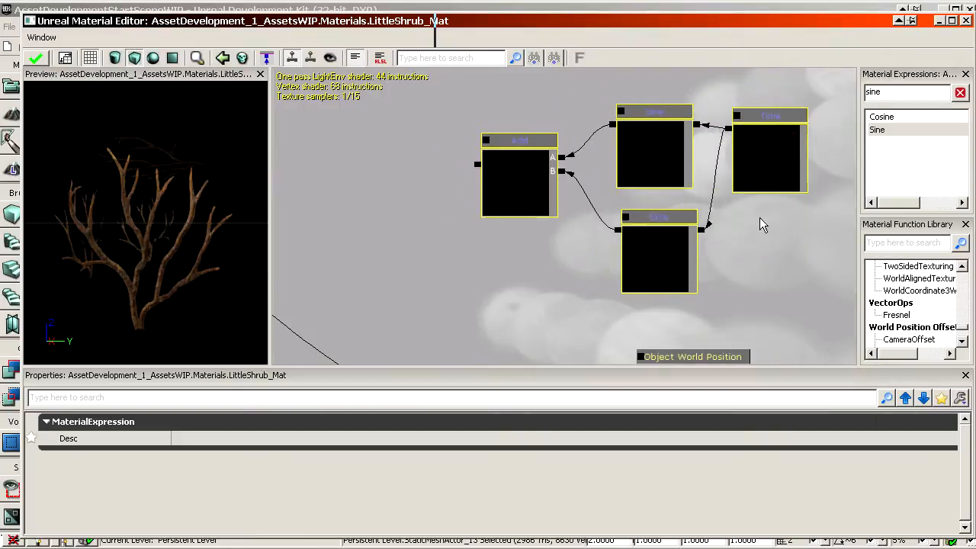
# - Add a new Multiply node, connecting Add to its A input and the existing Multiply to B, and shift it toward the material node
pyautogui.moveTo(760, 217); pyautogui.dragTo(731, 185)
pyautogui.moveTo(744, 246); pyautogui.dragTo(773, 75)
pyautogui.moveTo(684, 238); pyautogui.dragTo(685, 226)
pyautogui.moveTo(589, 168); pyautogui.dragTo(699, 280)
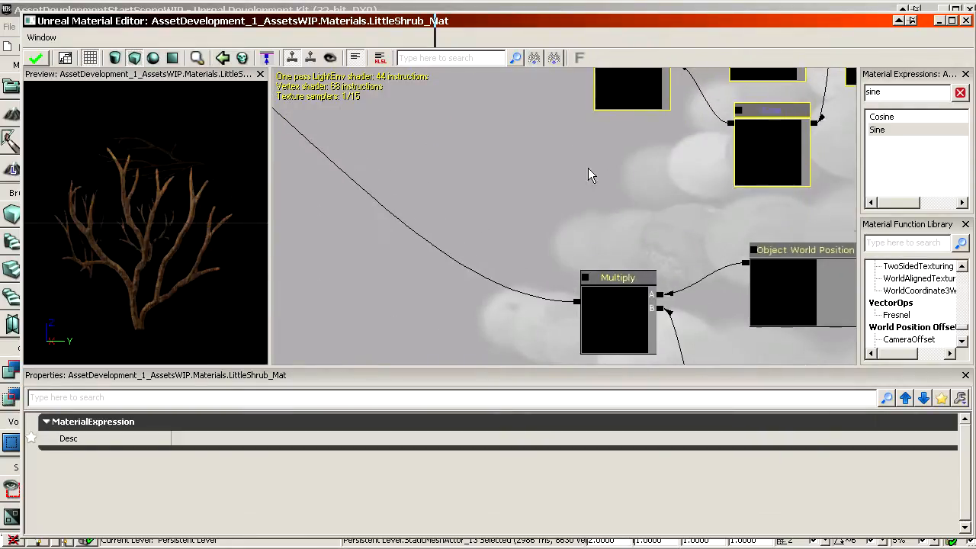
pyautogui.press('m')
pyautogui.click(460, 131)
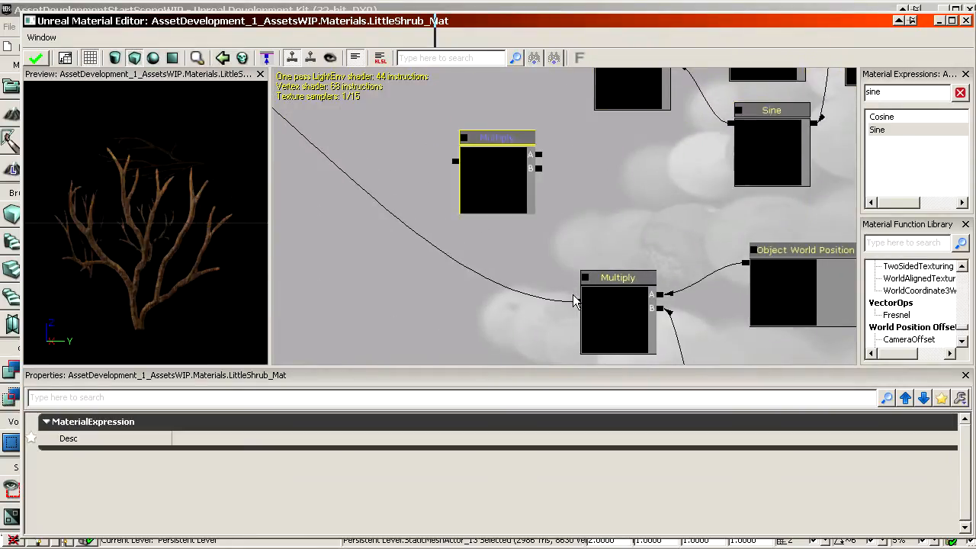
pyautogui.moveTo(578, 302); pyautogui.dragTo(591, 142)
pyautogui.moveTo(584, 214); pyautogui.dragTo(608, 182)
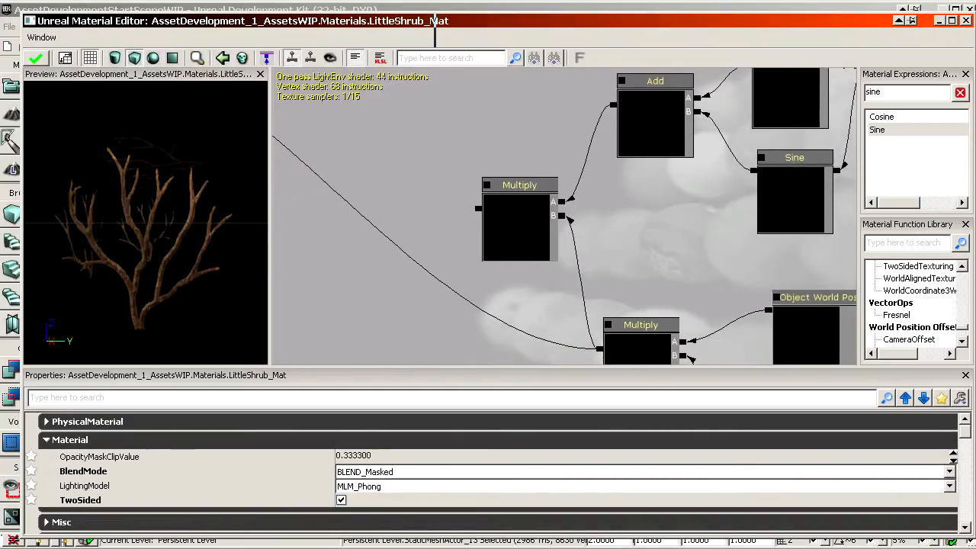
pyautogui.click(544, 224)
pyautogui.keyDown('ctrl'); pyautogui.moveTo(544, 225); pyautogui.dragTo(480, 208); pyautogui.keyUp('ctrl')
# - Add another Multiply node between the material node and the Multiply that combines the sine waves
pyautogui.rightClick(453, 170)
pyautogui.moveTo(417, 217); pyautogui.dragTo(485, 244)
pyautogui.moveTo(582, 173); pyautogui.dragTo(720, 143)
pyautogui.scroll(-2, 656, 191)
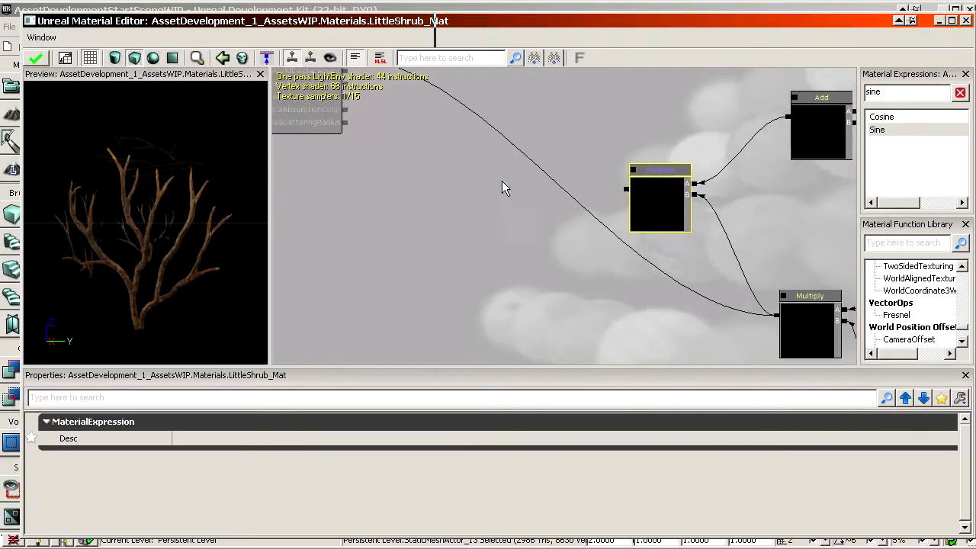
pyautogui.press('m')
pyautogui.click(463, 158)
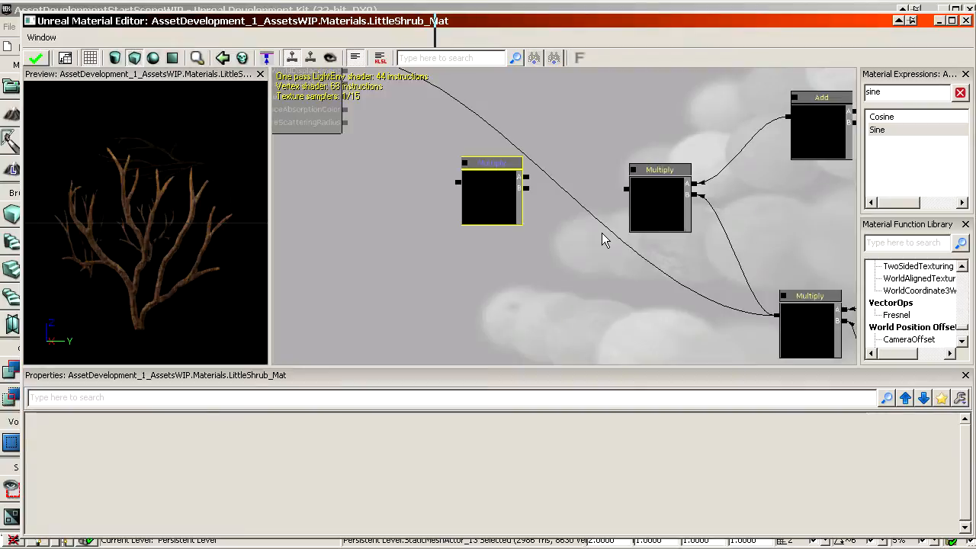
# - Add a Constant node, connecting it to the newest Multiply's B input and the sine-combining Multiply to its A input
pyautogui.press('1')
pyautogui.click(602, 232)
pyautogui.scroll(2, 580, 243)
pyautogui.moveTo(564, 246); pyautogui.dragTo(565, 290)
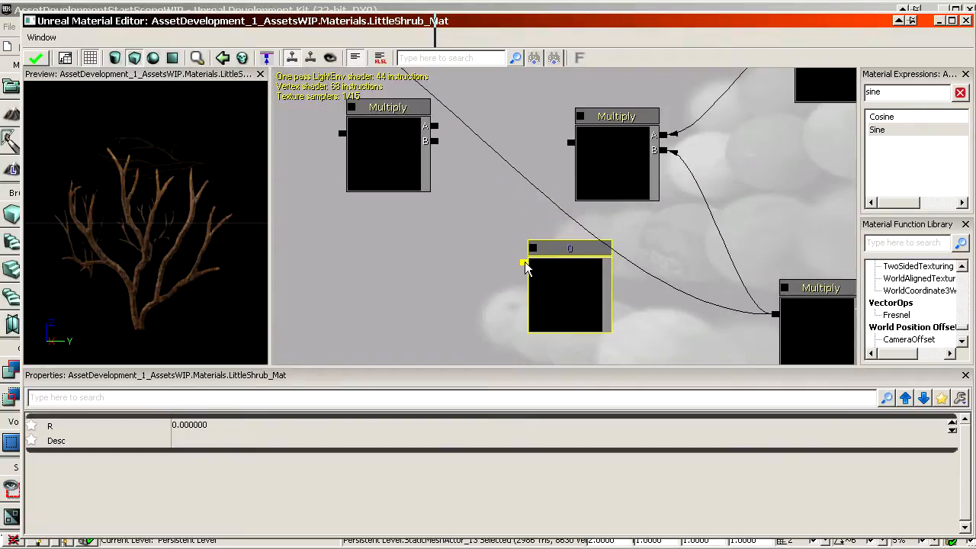
pyautogui.moveTo(523, 262); pyautogui.dragTo(434, 141)
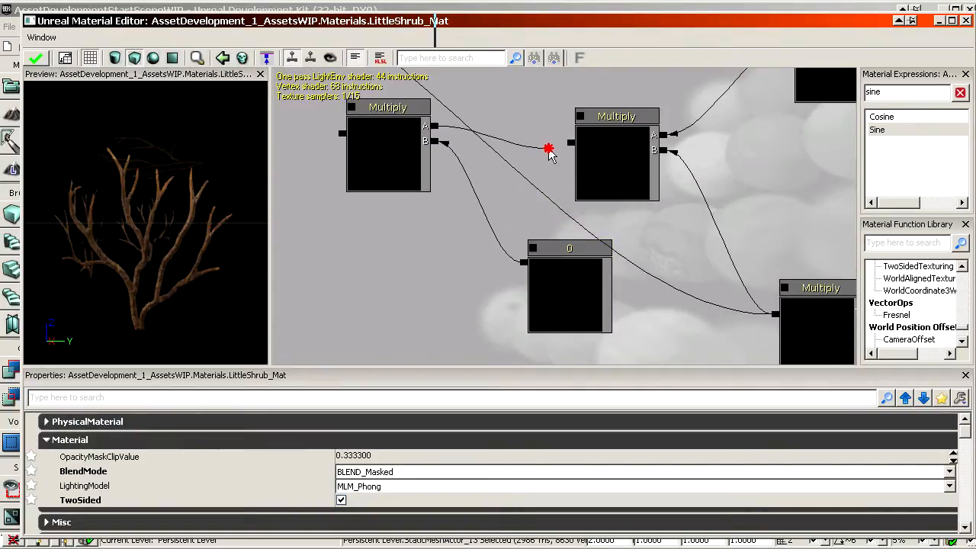
pyautogui.moveTo(550, 148); pyautogui.dragTo(604, 218)
# - Connect the newest Multiply's output to the material's WorldPositionOffset input
pyautogui.scroll(-1, 551, 173)
pyautogui.scroll(-2, 537, 125)
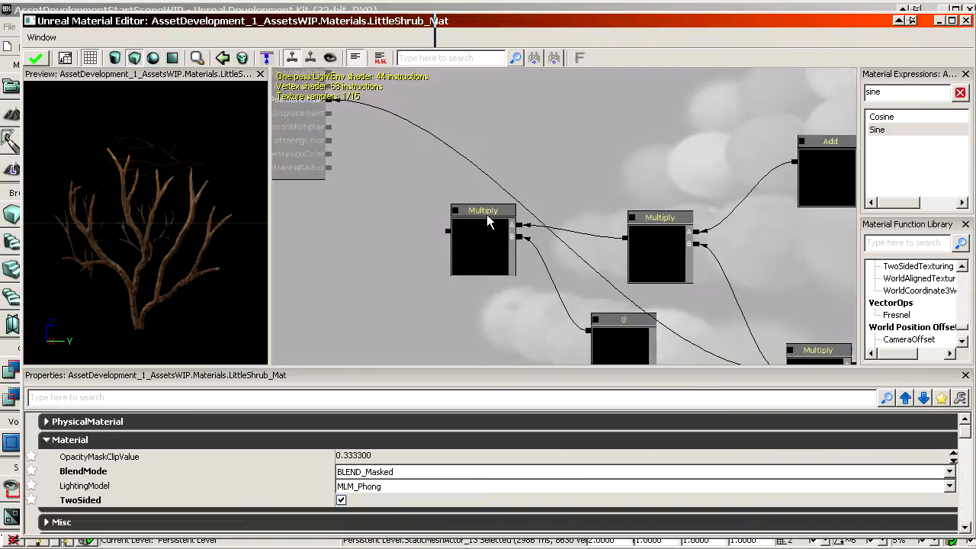
pyautogui.moveTo(444, 231); pyautogui.dragTo(328, 102)
# - Set the Constant node's R value to 0.00002
pyautogui.scroll(2, 402, 201)
pyautogui.moveTo(403, 201); pyautogui.dragTo(356, 101)
pyautogui.click(634, 289)
pyautogui.click(283, 425)
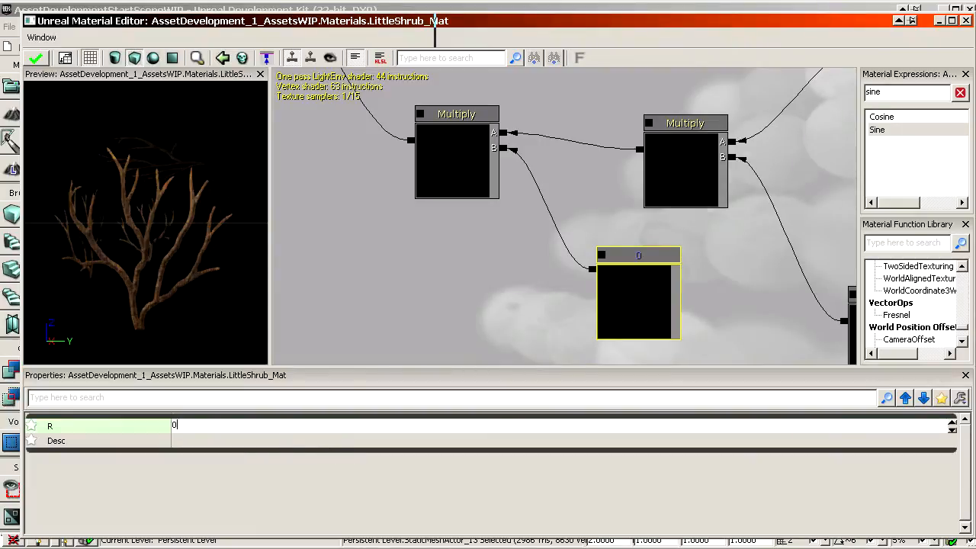
pyautogui.write('0.000020')
pyautogui.press('Return')
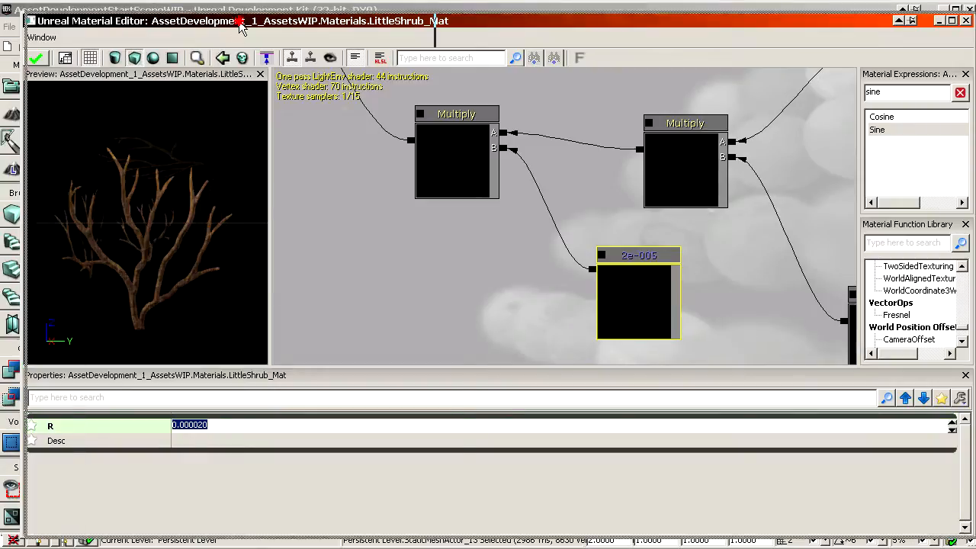
# - Apply the material and examine the shrubs' movement up close in the level
pyautogui.moveTo(237, 23); pyautogui.dragTo(748, 38)
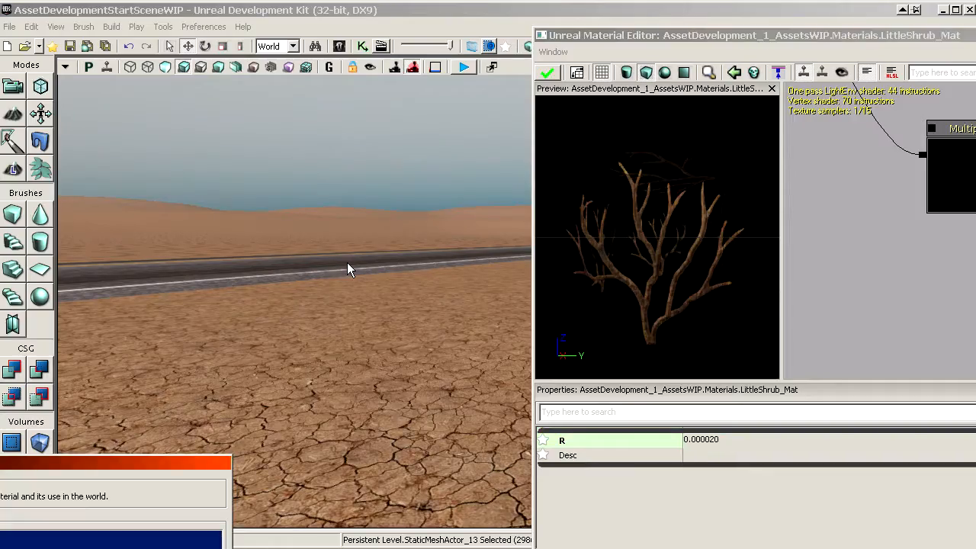
pyautogui.moveTo(353, 263); pyautogui.dragTo(249, 170)
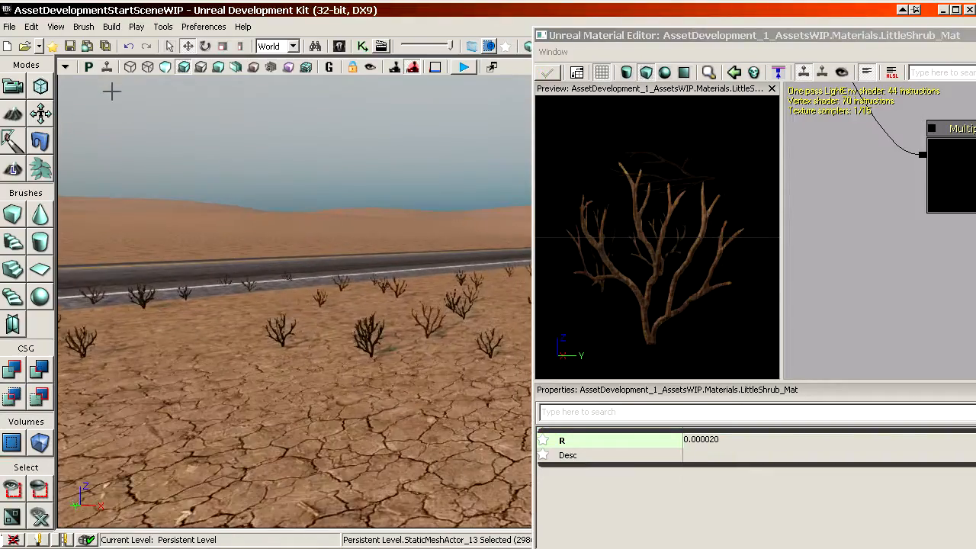
pyautogui.moveTo(138, 91); pyautogui.dragTo(138, 61)
pyautogui.moveTo(335, 257); pyautogui.dragTo(335, 237)
pyautogui.moveTo(336, 258)
pyautogui.mouseDown()
pyautogui.moveTo(347, 210)
pyautogui.moveTo(336, 258)
pyautogui.mouseUp()
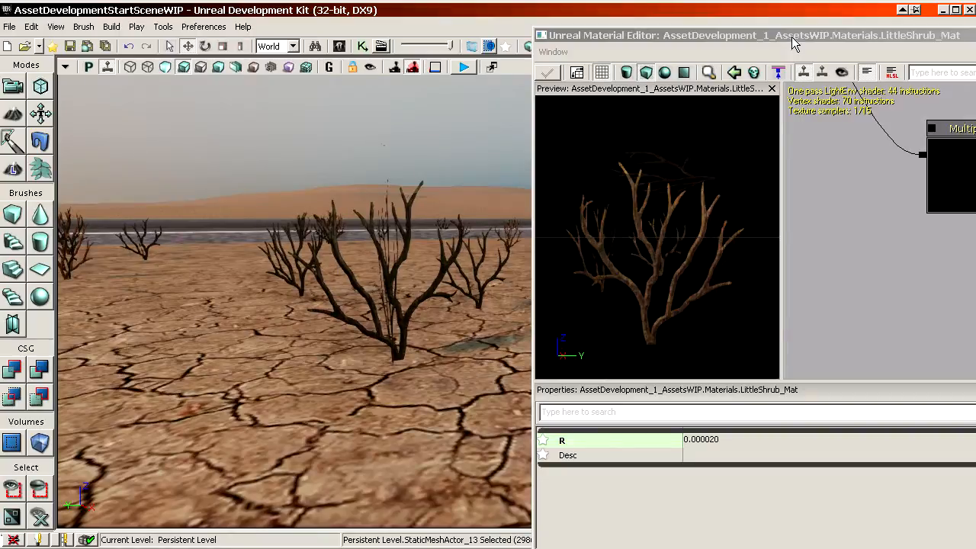
# - Set the Constant node's R value to 0.1 and apply the material to the level
pyautogui.moveTo(793, 45); pyautogui.dragTo(630, 40)
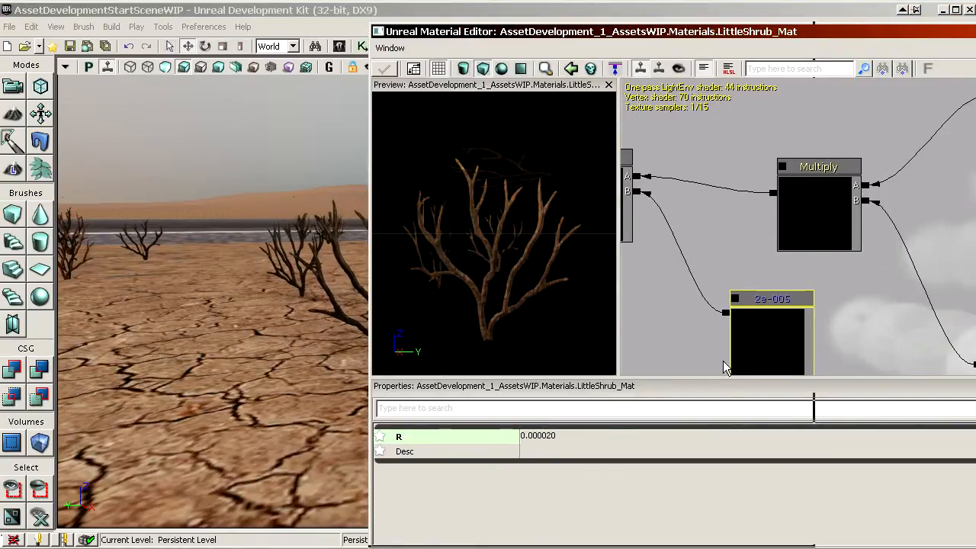
pyautogui.click(546, 436)
pyautogui.click(748, 341)
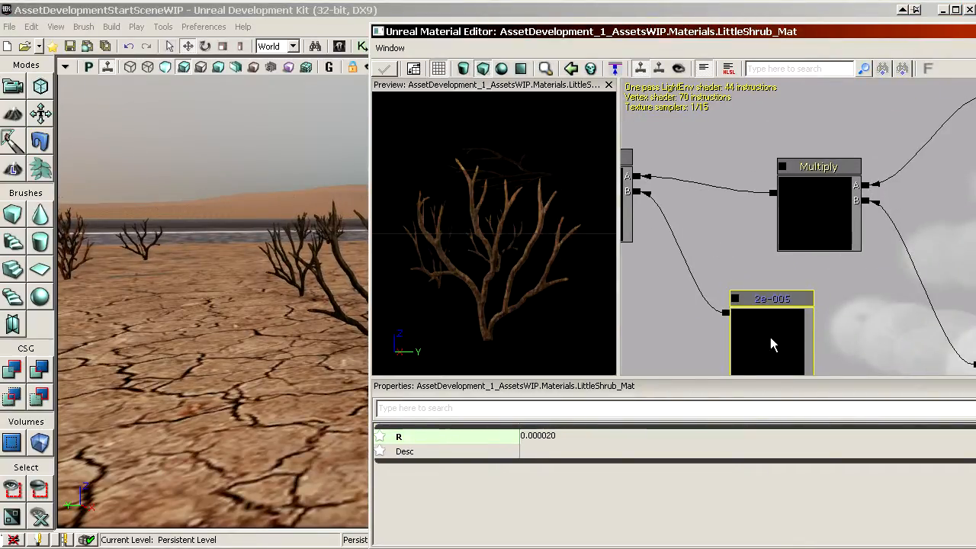
pyautogui.click(536, 437)
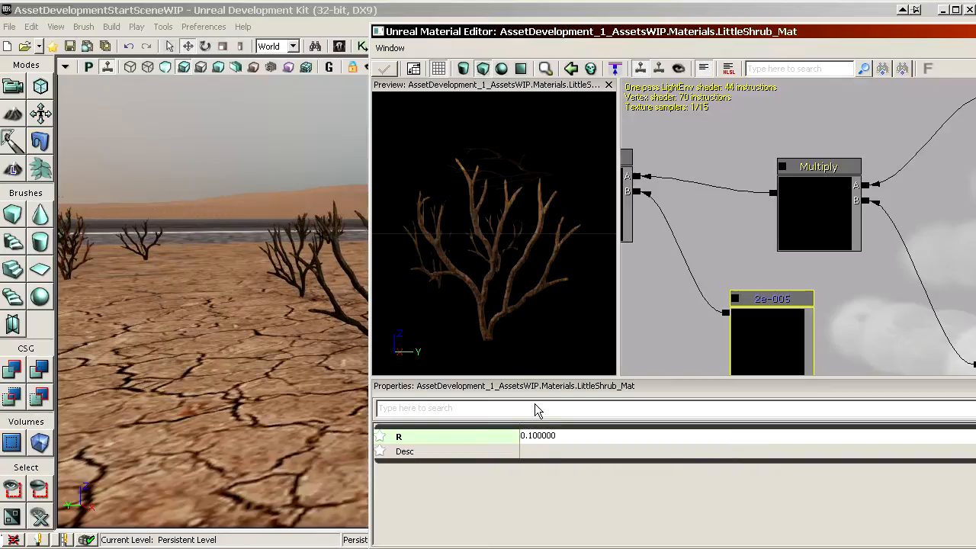
pyautogui.press('Return')
pyautogui.click(384, 68)
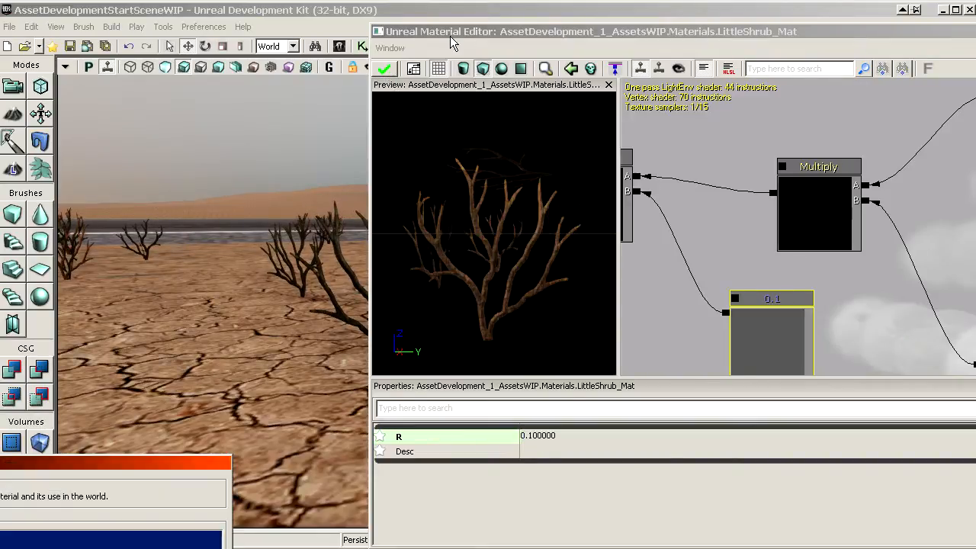
# - Set the Constant node's R value to 0.002, apply the material, and examine the shrubs' movement in the level
pyautogui.click(574, 439)
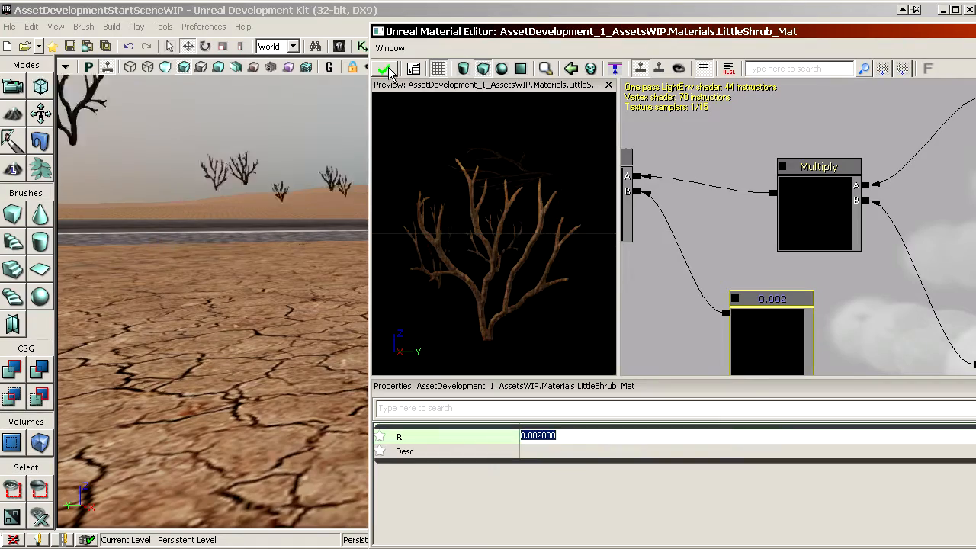
pyautogui.click(386, 68)
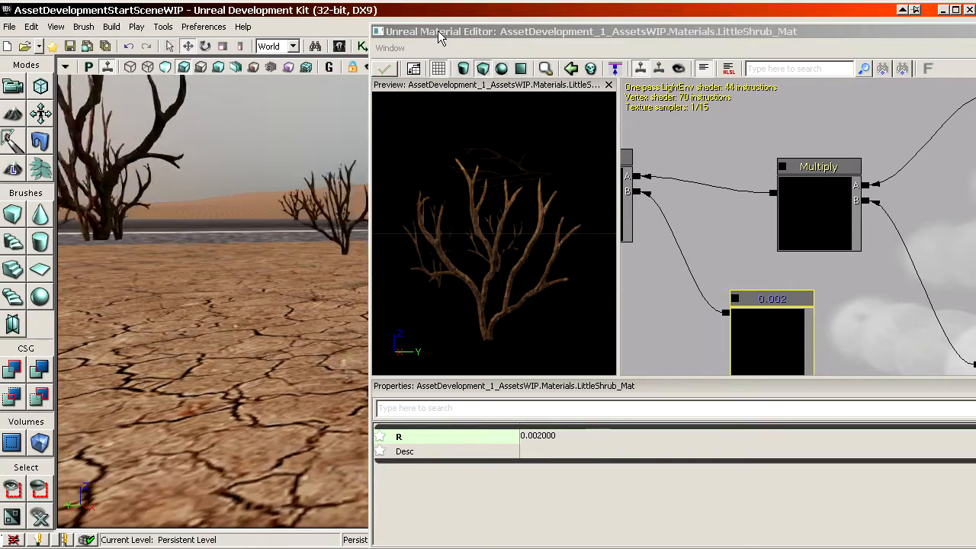
pyautogui.moveTo(441, 36); pyautogui.dragTo(634, 36)
pyautogui.moveTo(473, 133); pyautogui.dragTo(309, 228)
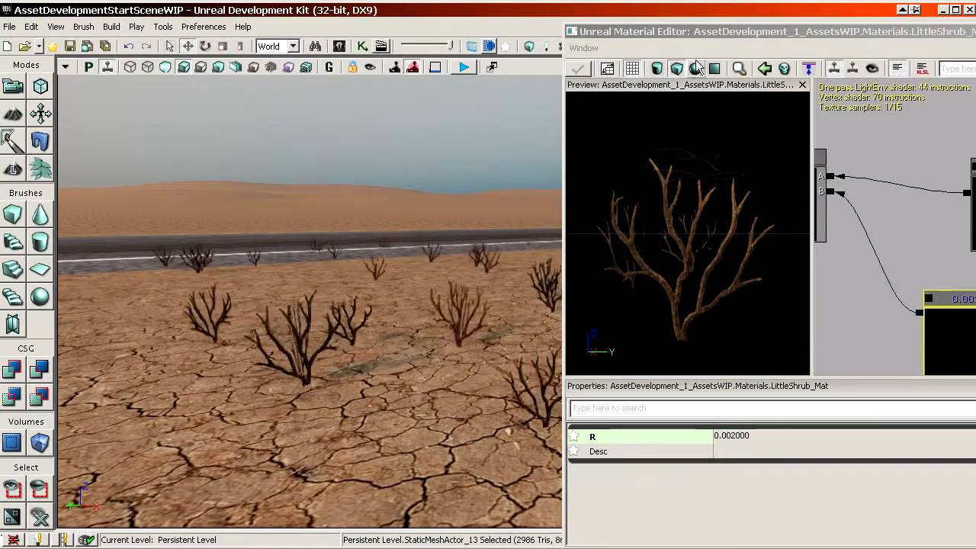
pyautogui.moveTo(730, 34); pyautogui.dragTo(886, 40)
pyautogui.moveTo(635, 142); pyautogui.dragTo(534, 137)
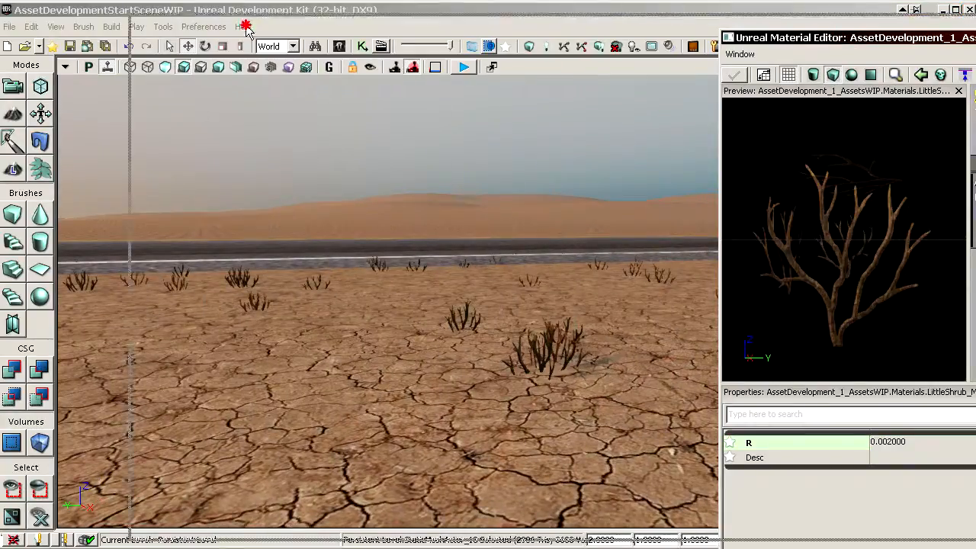
# - Add another Multiply node between the material node and the Multiply fed by the 0.002 constant
pyautogui.doubleClick(837, 44)
pyautogui.scroll(3, 399, 198)
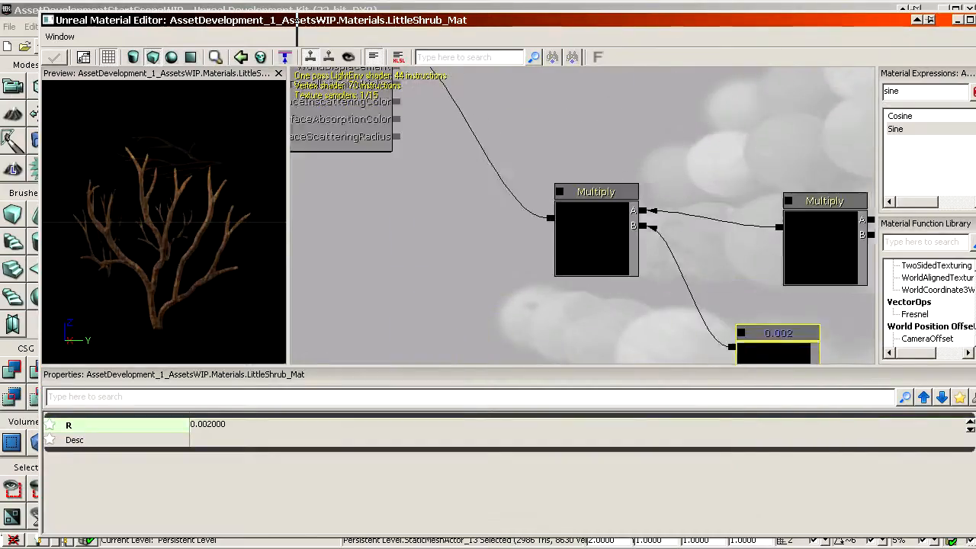
pyautogui.moveTo(555, 242); pyautogui.dragTo(530, 191)
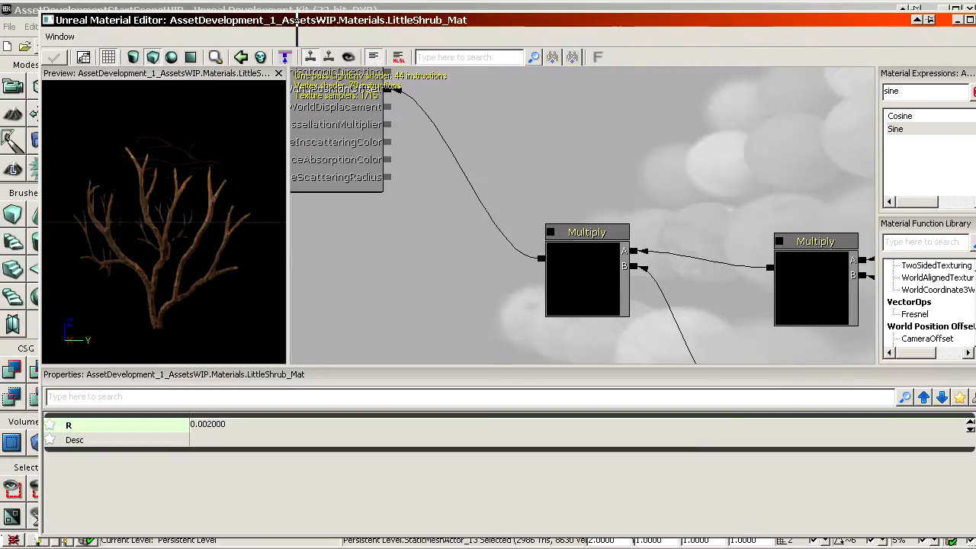
pyautogui.click(445, 155)
pyautogui.press('m')
pyautogui.click(445, 156)
pyautogui.moveTo(620, 162); pyautogui.dragTo(630, 176)
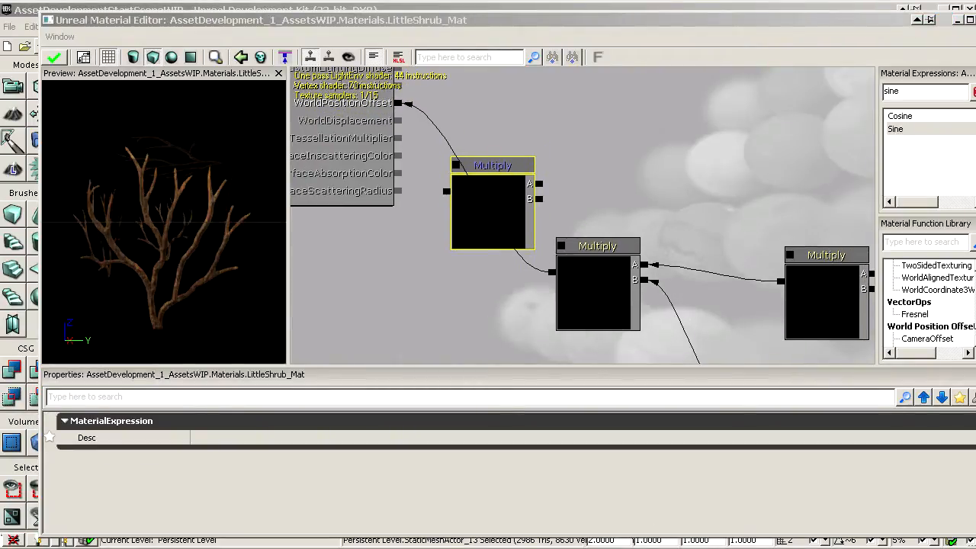
# - Connect the constant-scaled Multiply to the new Multiply's B input and shift the new node slightly upward
pyautogui.click(595, 157)
pyautogui.moveTo(551, 272); pyautogui.dragTo(547, 216)
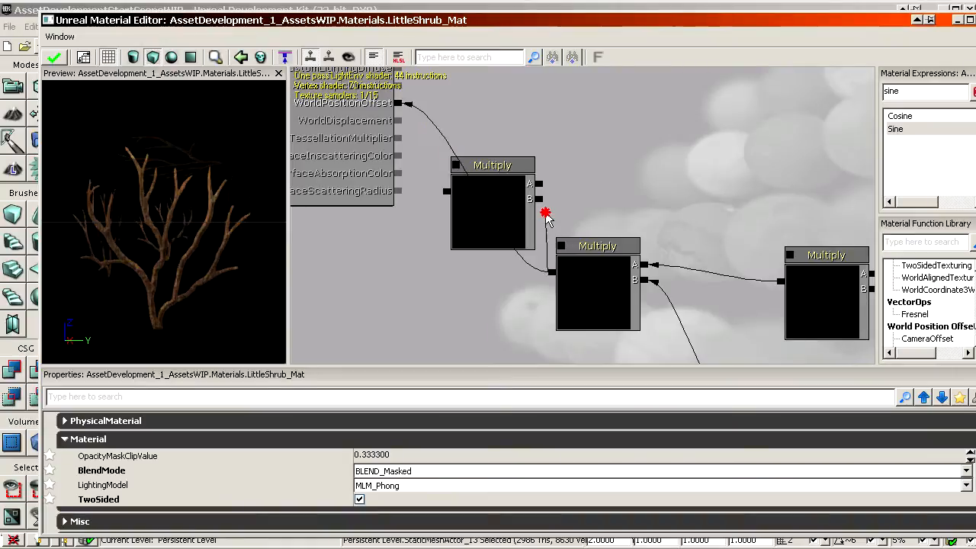
pyautogui.click(498, 226)
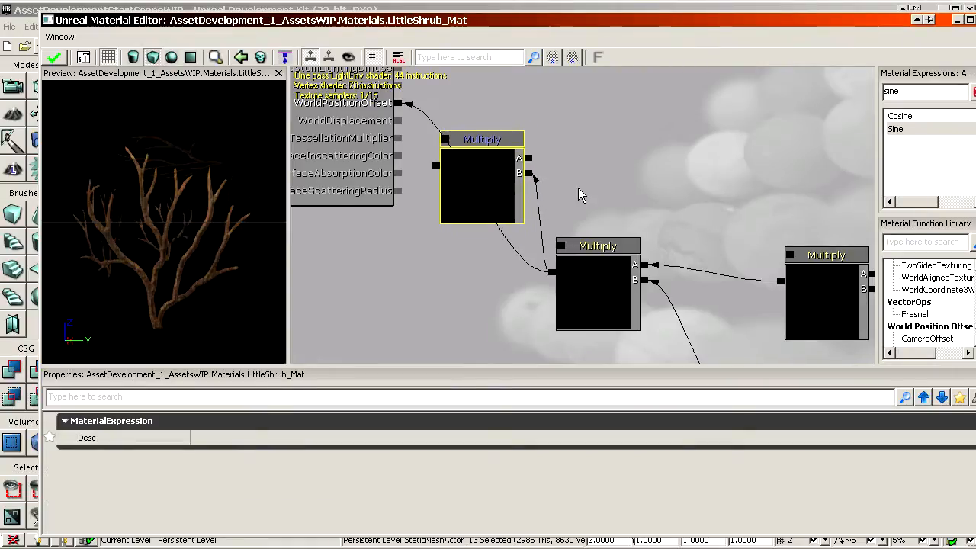
# - Add a Vertex Color node, feed its red output into the new Multiply's A input, and route that Multiply to WorldPositionOffset
pyautogui.moveTo(578, 188); pyautogui.dragTo(518, 200)
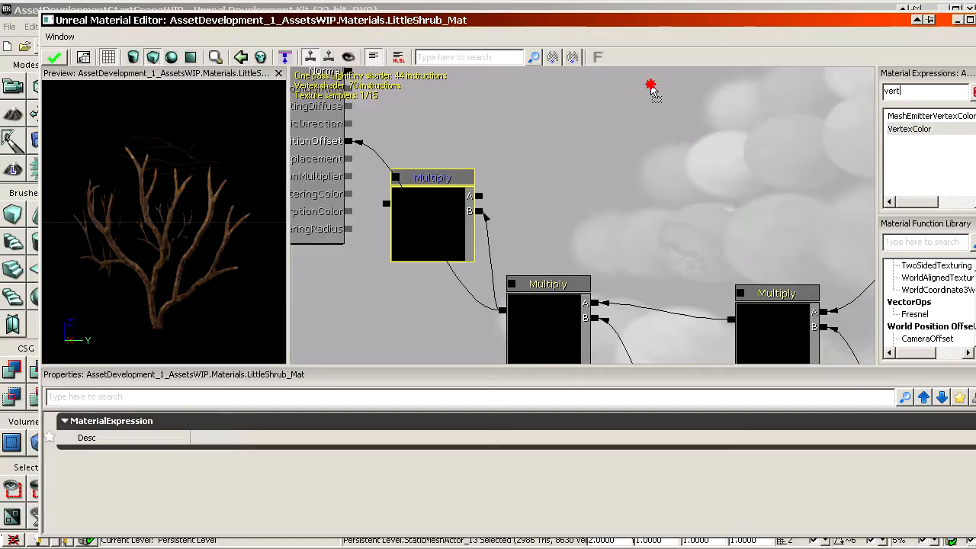
pyautogui.moveTo(651, 84); pyautogui.dragTo(570, 73)
pyautogui.keyDown('ctrl'); pyautogui.moveTo(611, 131); pyautogui.dragTo(601, 160); pyautogui.keyUp('ctrl')
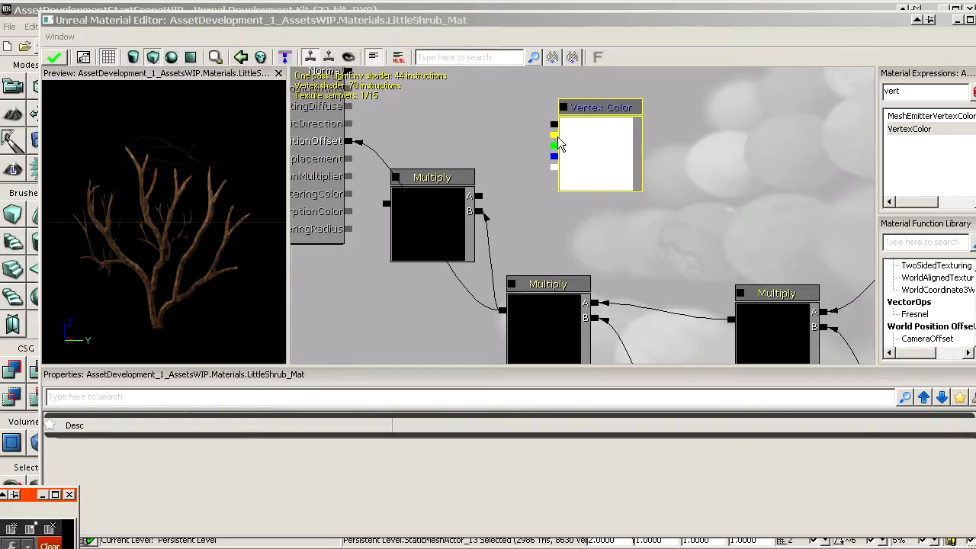
pyautogui.moveTo(553, 137); pyautogui.dragTo(479, 196)
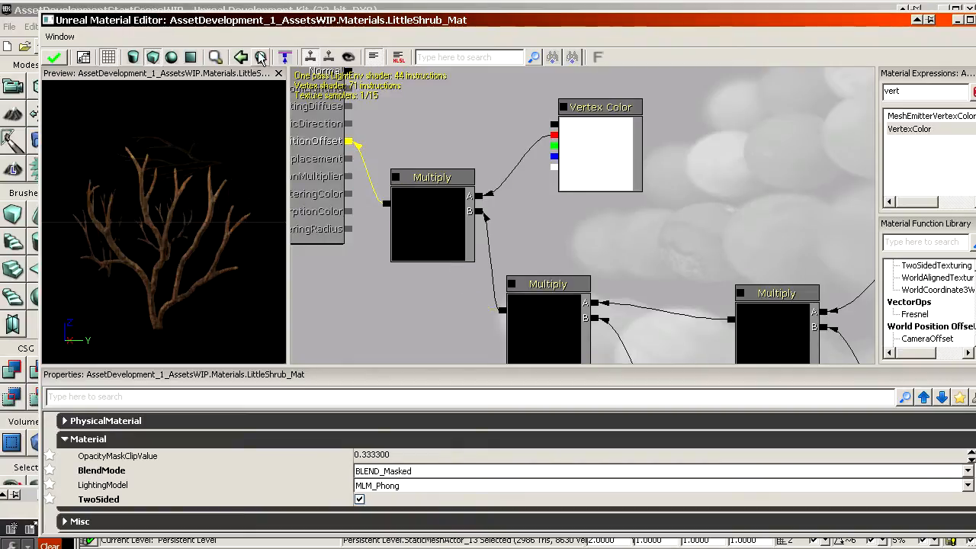
# - Apply the vertex-color-masked material and examine the shrubs' movement in the level from several angles
pyautogui.moveTo(286, 22); pyautogui.dragTo(832, 56)
pyautogui.click(601, 91)
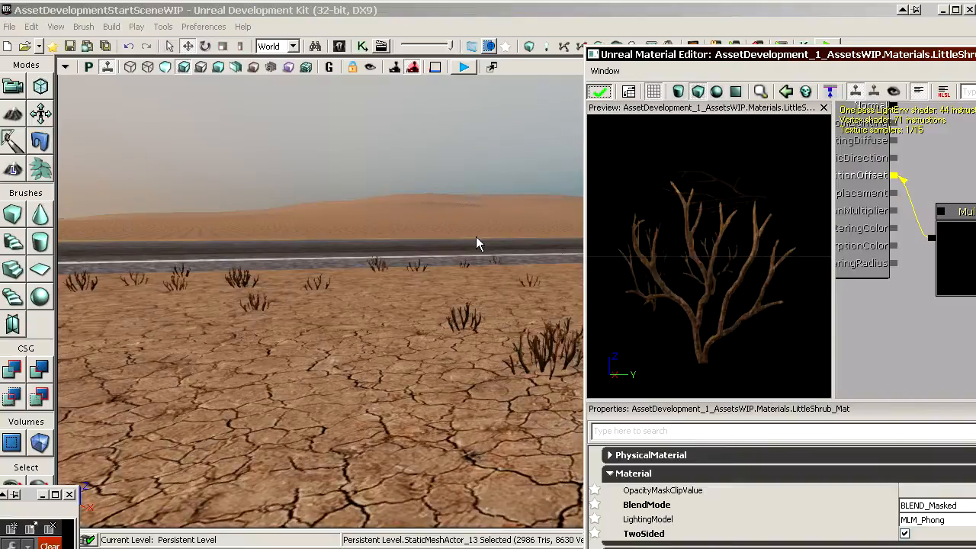
pyautogui.moveTo(389, 257); pyautogui.dragTo(412, 271, button='right')
pyautogui.moveTo(296, 371); pyautogui.dragTo(237, 357, button='right')
pyautogui.moveTo(293, 368); pyautogui.dragTo(252, 446)
# - Try B values of 40 and 10 on the vector constant feeding Vector Transform, applying the material to inspect the shrubs
pyautogui.moveTo(887, 55); pyautogui.dragTo(357, 22)
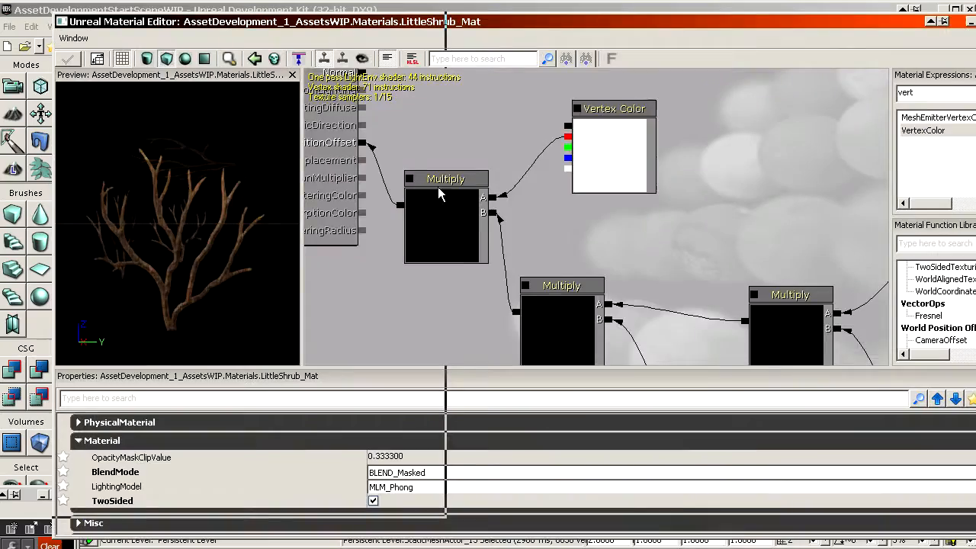
pyautogui.click(537, 147)
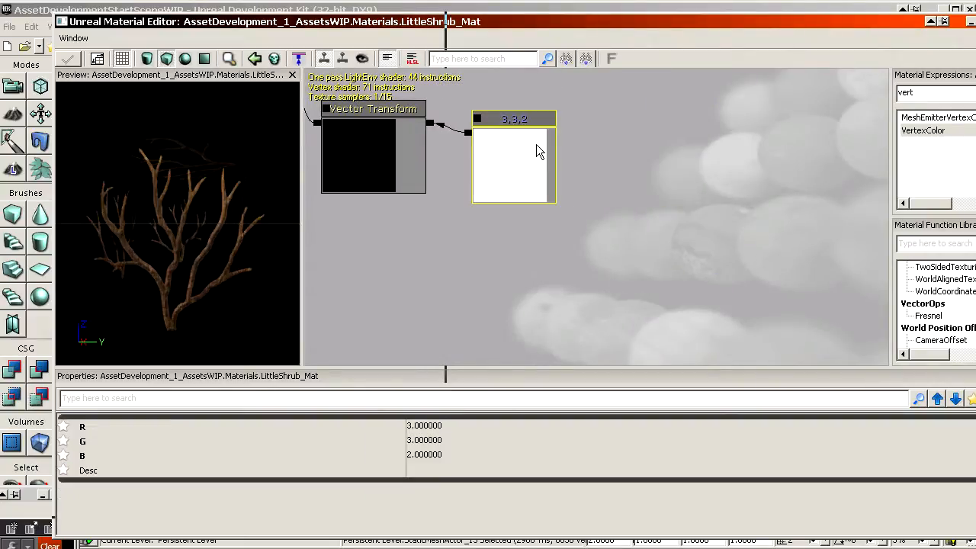
pyautogui.click(460, 456)
pyautogui.write('40')
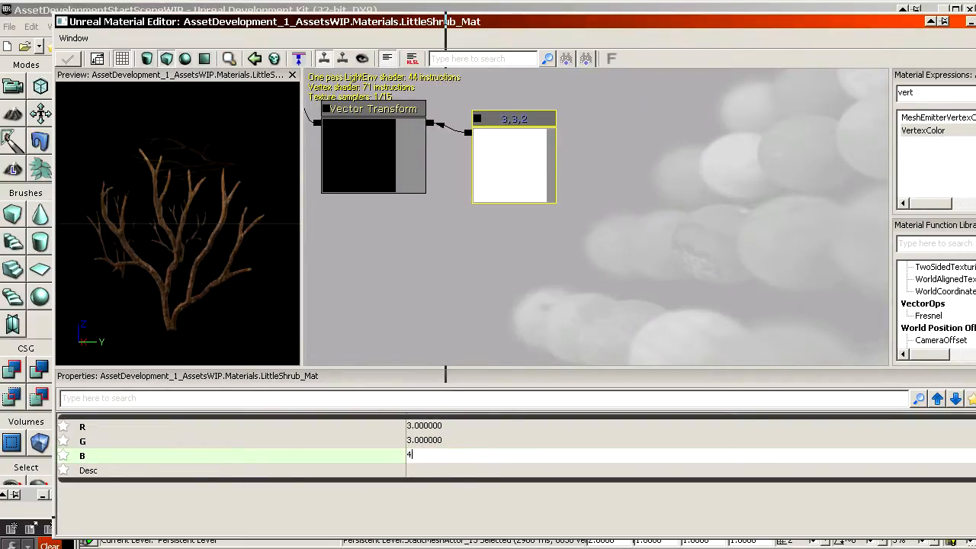
pyautogui.press('Return')
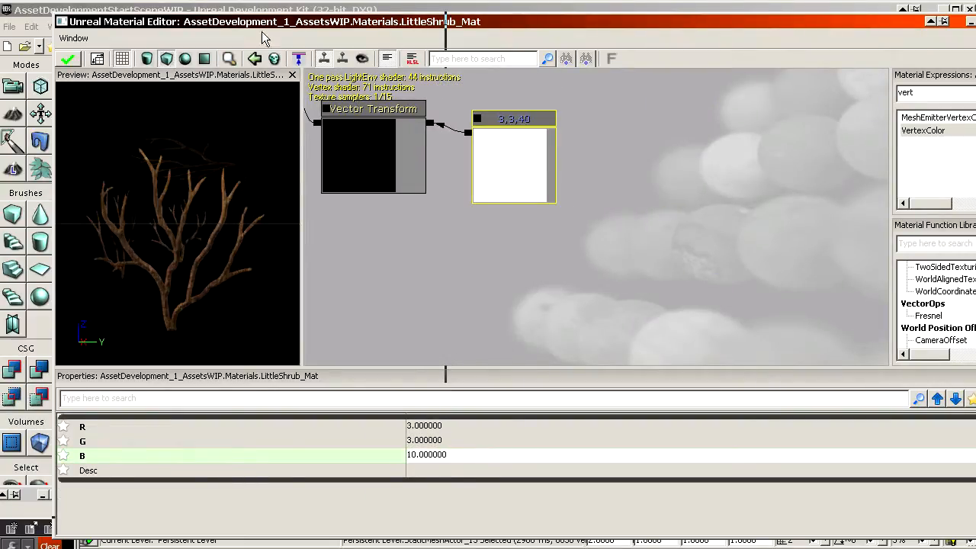
pyautogui.moveTo(240, 27); pyautogui.dragTo(734, 30)
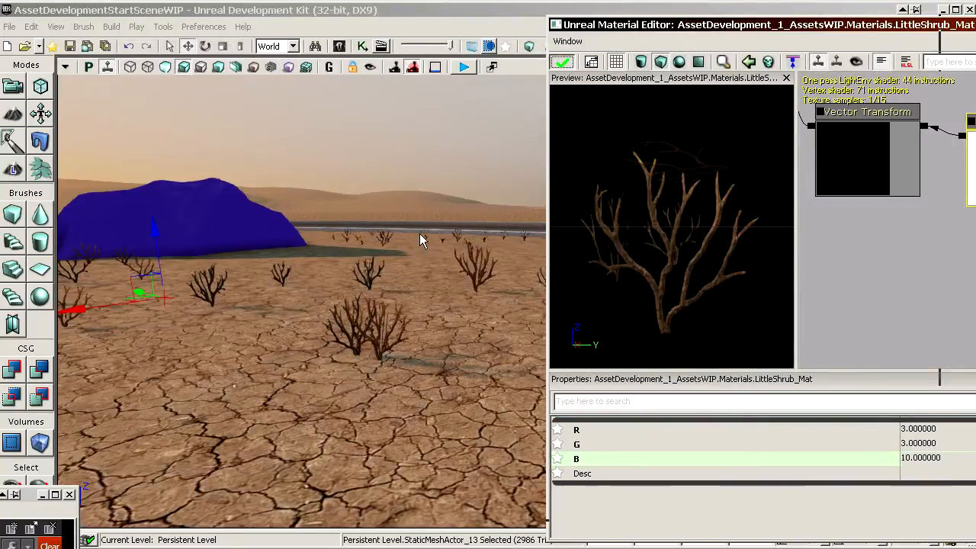
pyautogui.moveTo(385, 302); pyautogui.dragTo(403, 315, button='right')
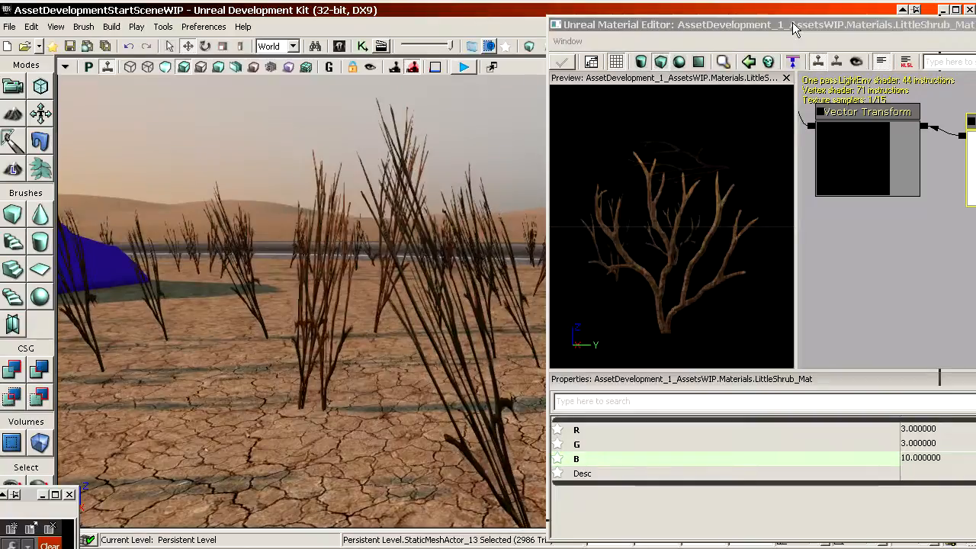
# - Set the B value of the vector constant feeding Vector Transform to 0.5
pyautogui.moveTo(793, 26); pyautogui.dragTo(318, 24)
pyautogui.moveTo(567, 318); pyautogui.dragTo(595, 346)
pyautogui.moveTo(587, 203); pyautogui.dragTo(612, 233)
pyautogui.scroll(-4, 639, 290)
pyautogui.moveTo(639, 290); pyautogui.dragTo(670, 318)
pyautogui.scroll(4, 638, 290)
pyautogui.click(588, 241)
pyautogui.scroll(-2, 670, 318)
pyautogui.moveTo(480, 199); pyautogui.dragTo(8, 8)
pyautogui.scroll(2, 479, 198)
pyautogui.moveTo(379, 153); pyautogui.dragTo(661, 234)
pyautogui.click(692, 211)
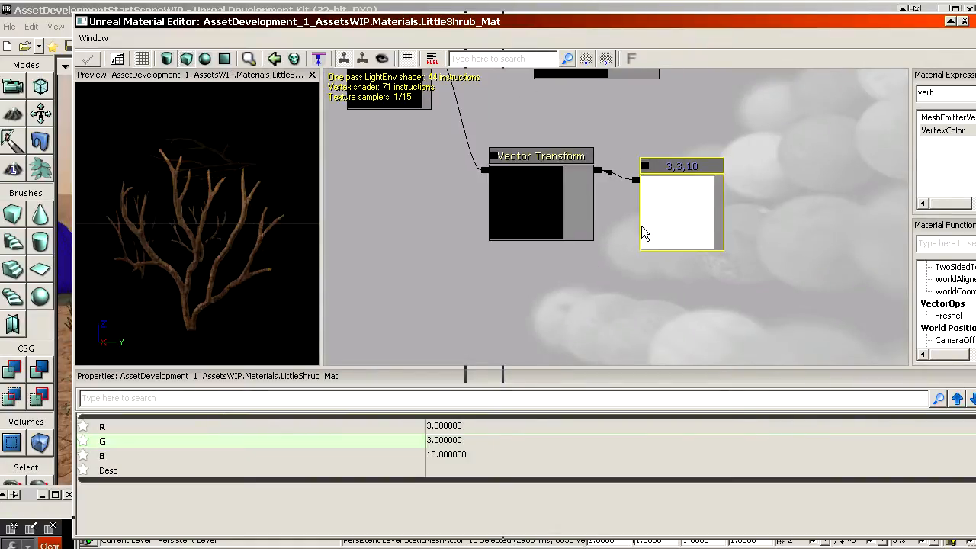
pyautogui.click(473, 455)
pyautogui.write('0.5')
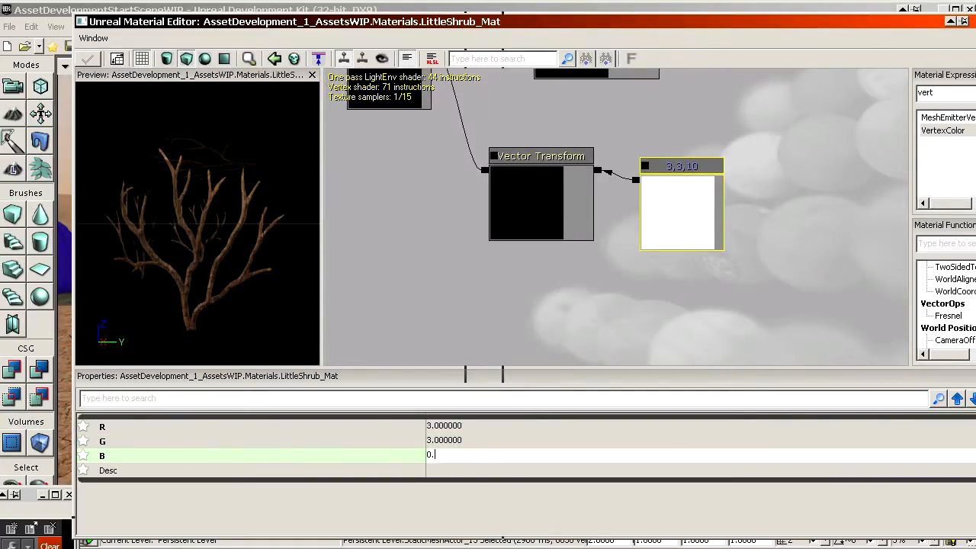
pyautogui.press('Return')
# - Set both the G and R values of the vector constant to 1
pyautogui.click(467, 440)
pyautogui.write('1')
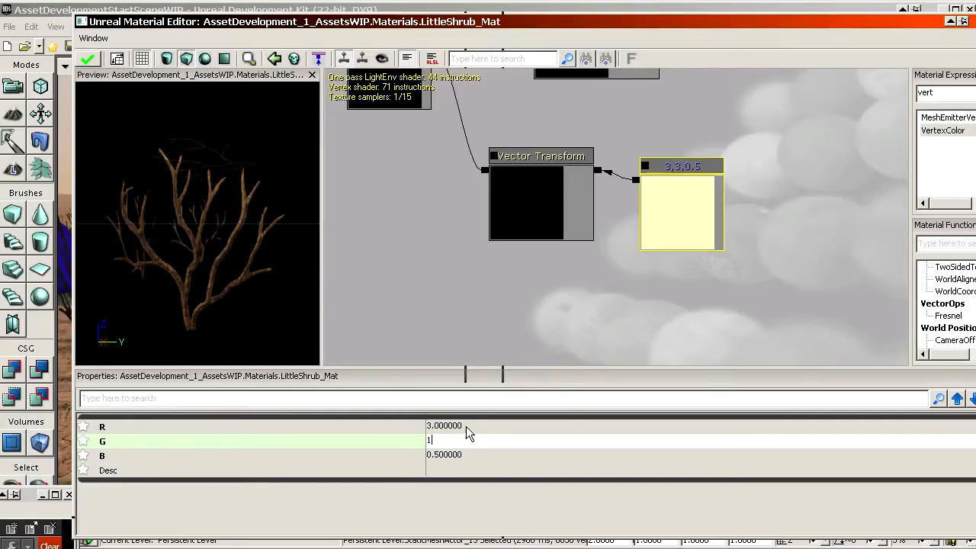
pyautogui.click(466, 424)
pyautogui.write('1')
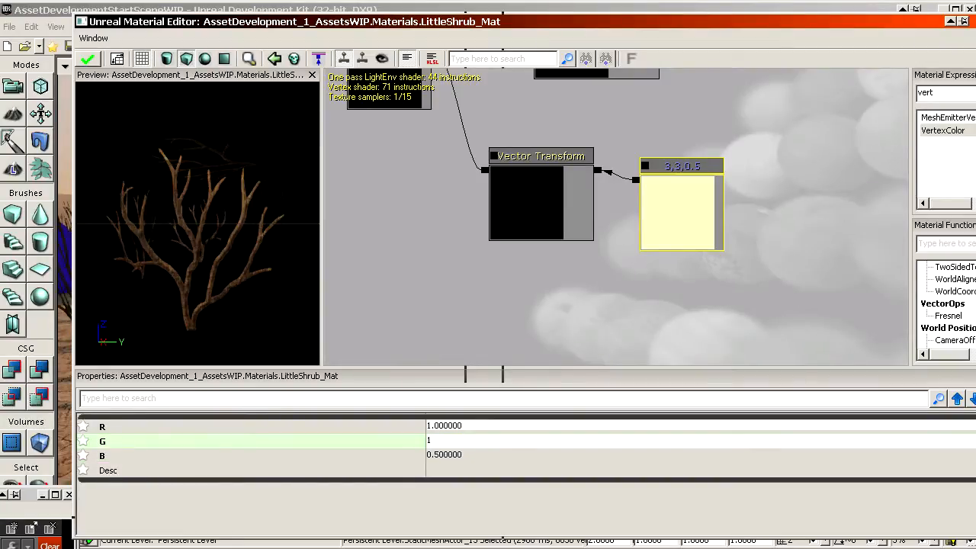
# - Apply the material with the revised vector constant and examine the shrubs' movement across the desert level
pyautogui.press('Return')
pyautogui.moveTo(256, 20); pyautogui.dragTo(805, 28)
pyautogui.click(637, 68)
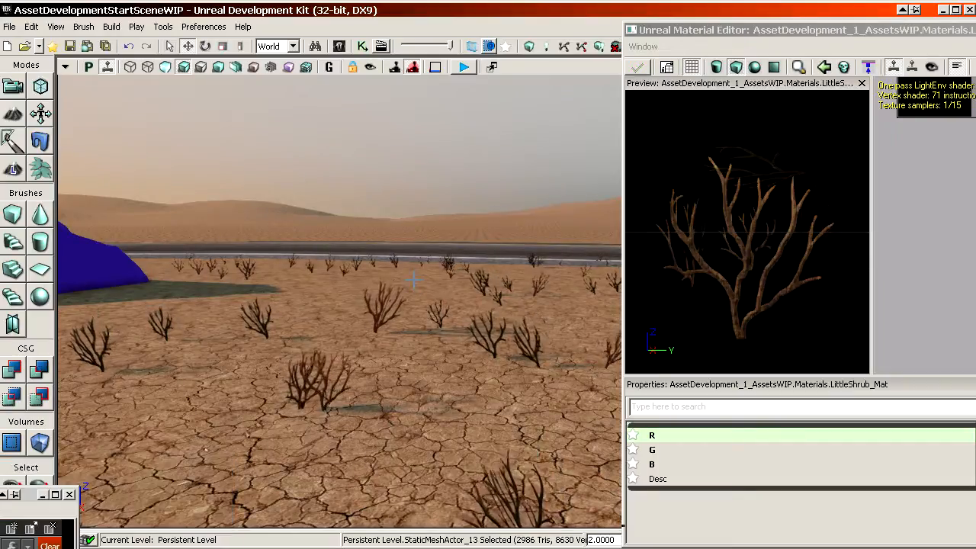
pyautogui.press('w')
pyautogui.moveTo(414, 280); pyautogui.dragTo(549, 313, button='right')
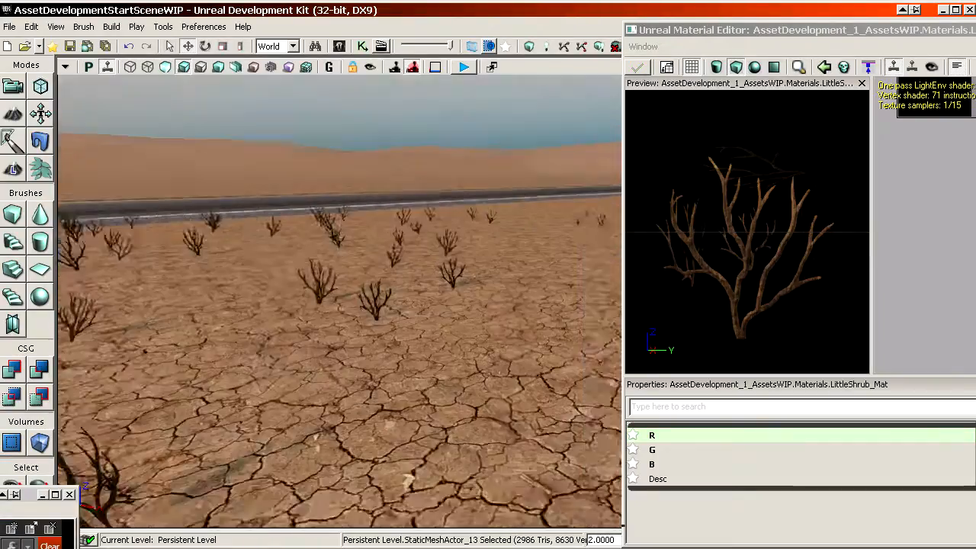
pyautogui.moveTo(399, 342); pyautogui.dragTo(427, 435, button='right')
pyautogui.moveTo(399, 343); pyautogui.dragTo(347, 366, button='right')
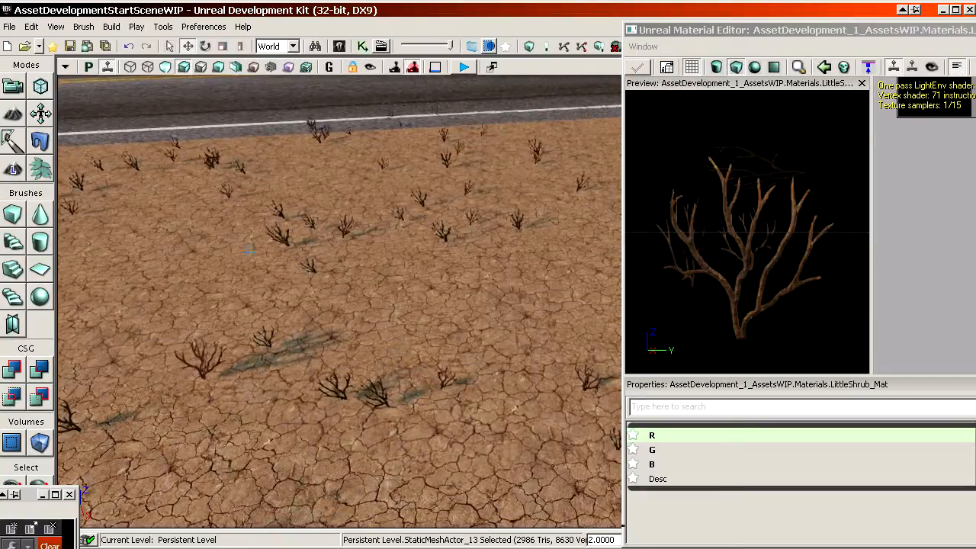
# - Connect the Add output directly to input A of the Multiply fed by the 0.002 constant, bypassing the intermediate Multiply
pyautogui.moveTo(885, 30); pyautogui.dragTo(531, 37)
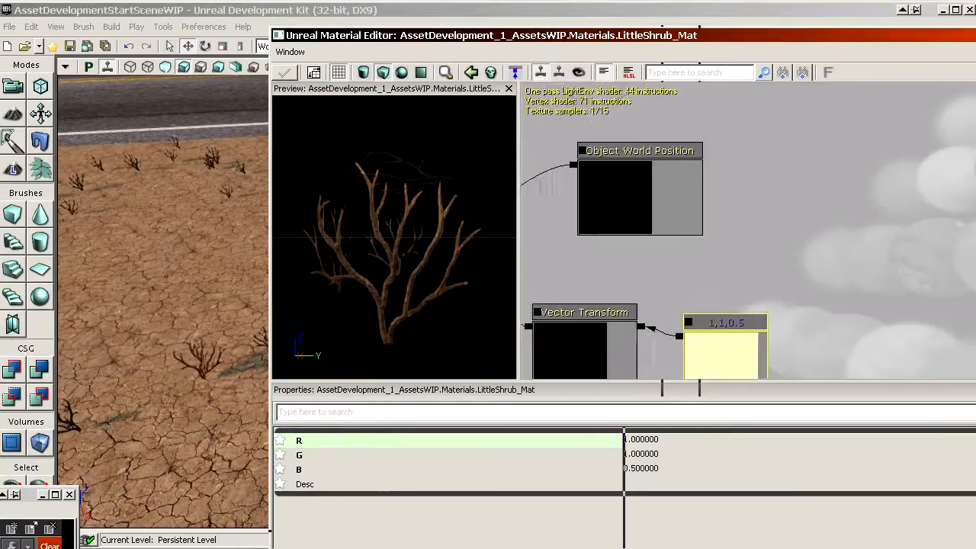
pyautogui.moveTo(648, 200); pyautogui.dragTo(609, 237)
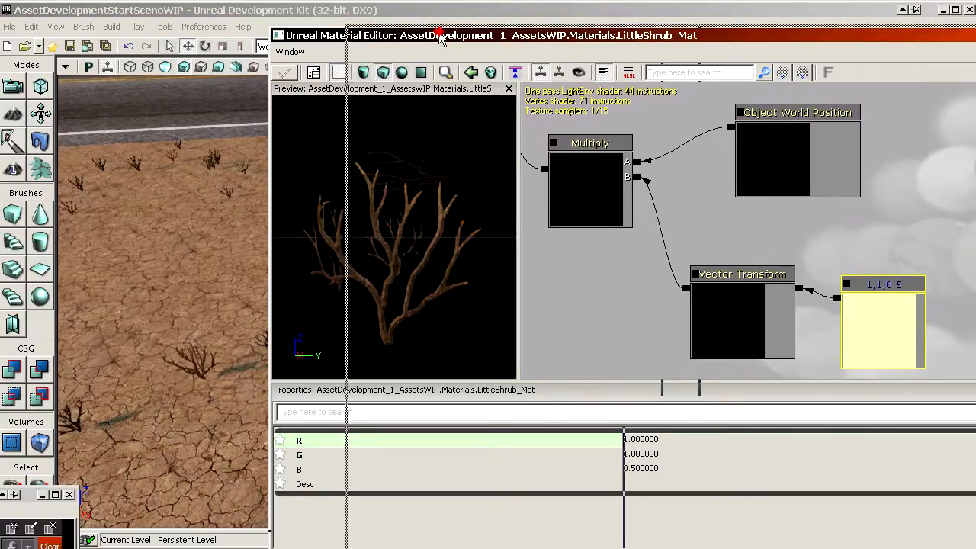
pyautogui.moveTo(441, 38); pyautogui.dragTo(526, 36)
pyautogui.moveTo(697, 244); pyautogui.dragTo(648, 238)
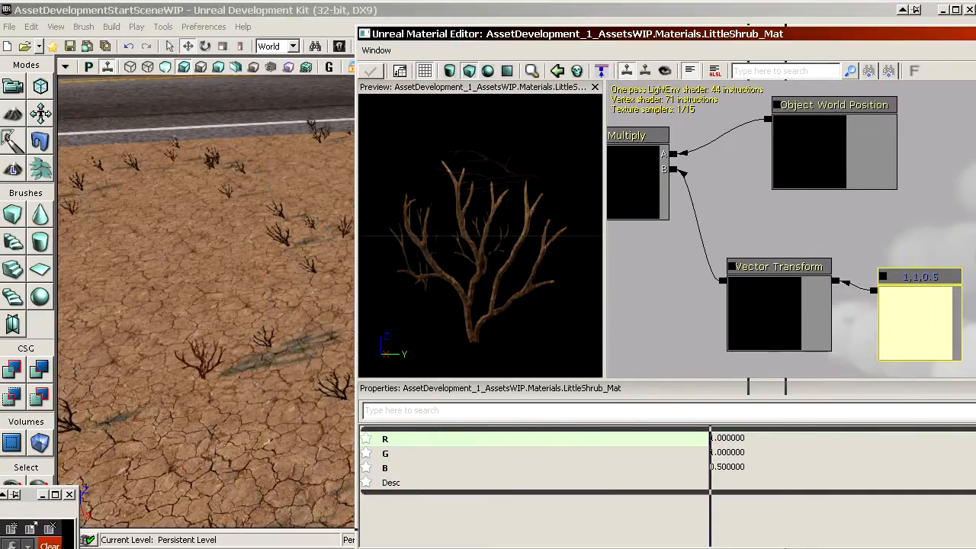
pyautogui.moveTo(813, 144); pyautogui.dragTo(975, 275)
pyautogui.scroll(-3, 813, 144)
pyautogui.scroll(3, 813, 144)
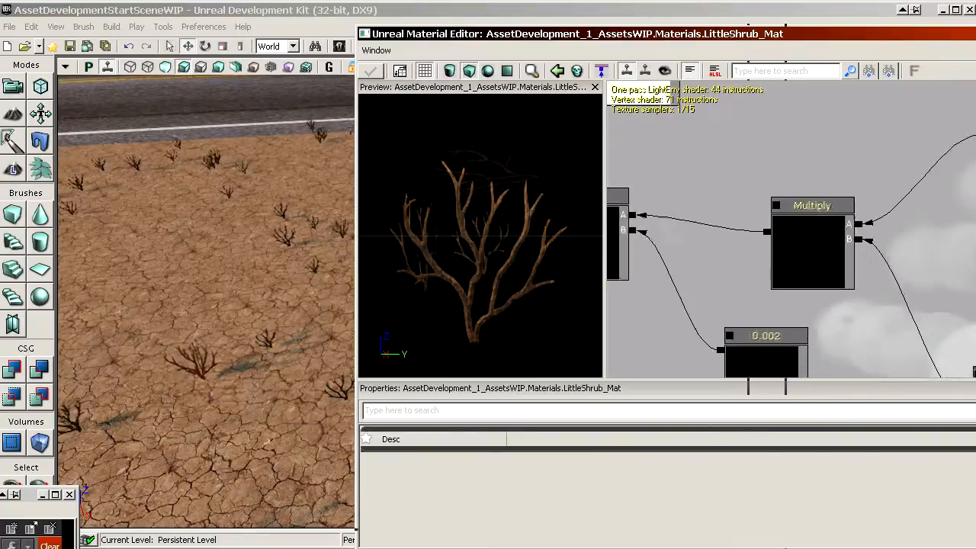
pyautogui.moveTo(665, 222); pyautogui.dragTo(677, 244)
pyautogui.click(677, 193)
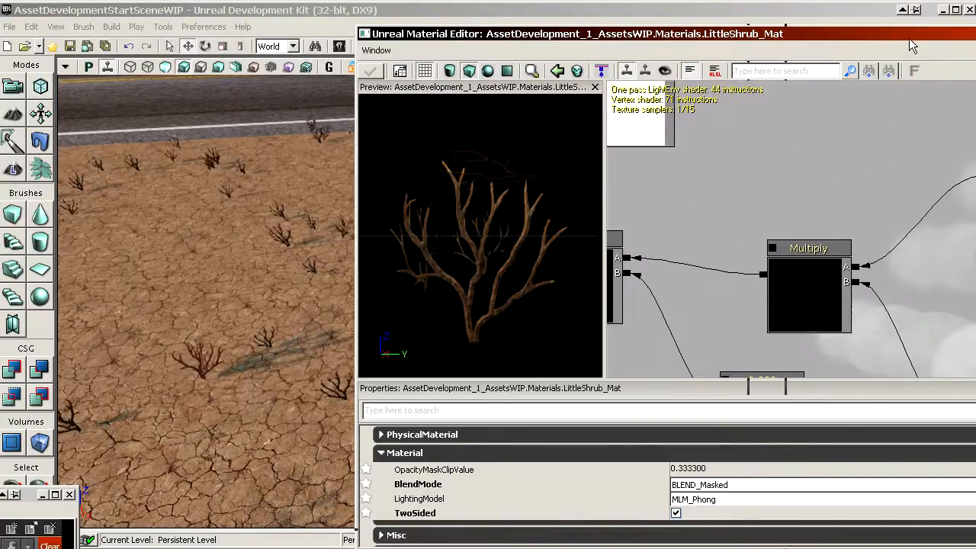
pyautogui.moveTo(908, 34); pyautogui.dragTo(648, 23)
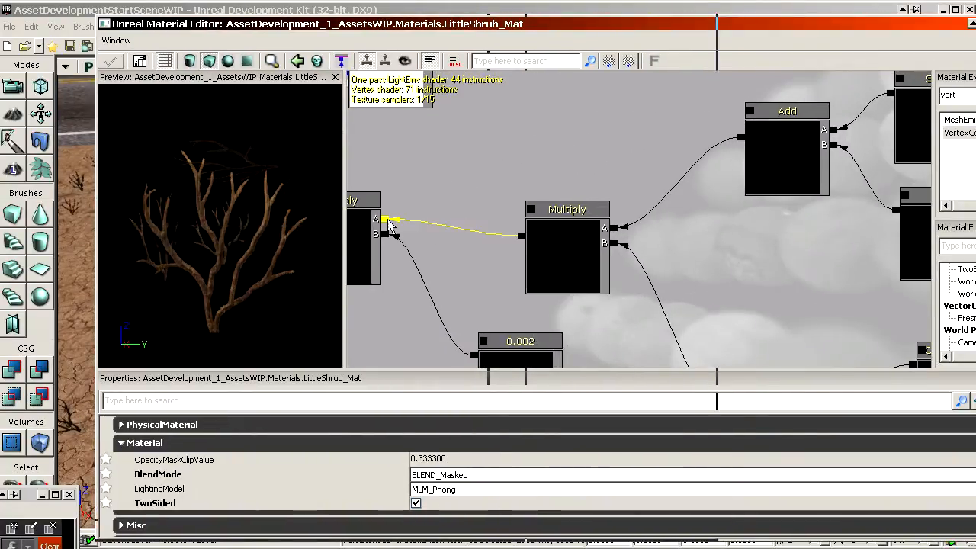
pyautogui.scroll(-4, 712, 219)
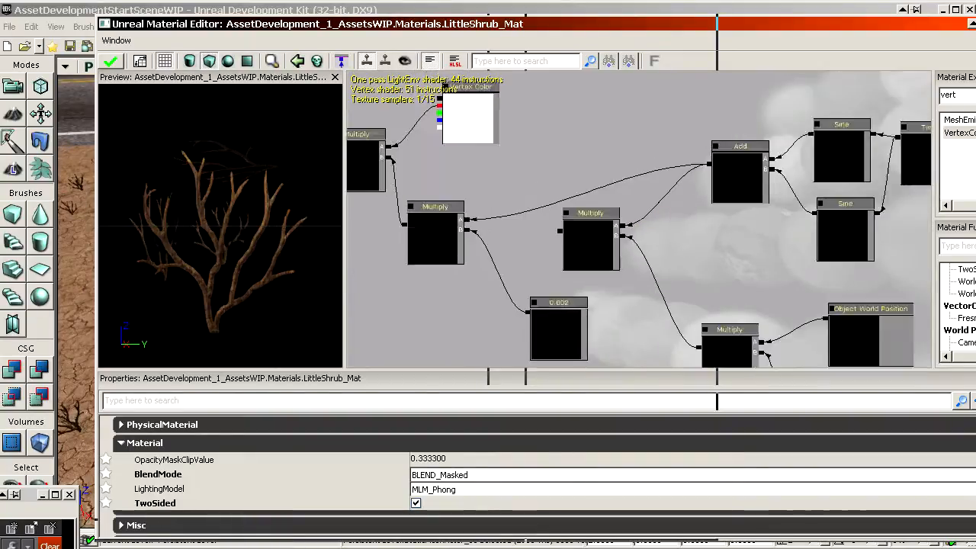
pyautogui.moveTo(639, 217); pyautogui.dragTo(609, 191)
# - Apply the bypassed sine network to the material and inspect the shrubs in the level up close
pyautogui.moveTo(546, 27); pyautogui.dragTo(883, 22)
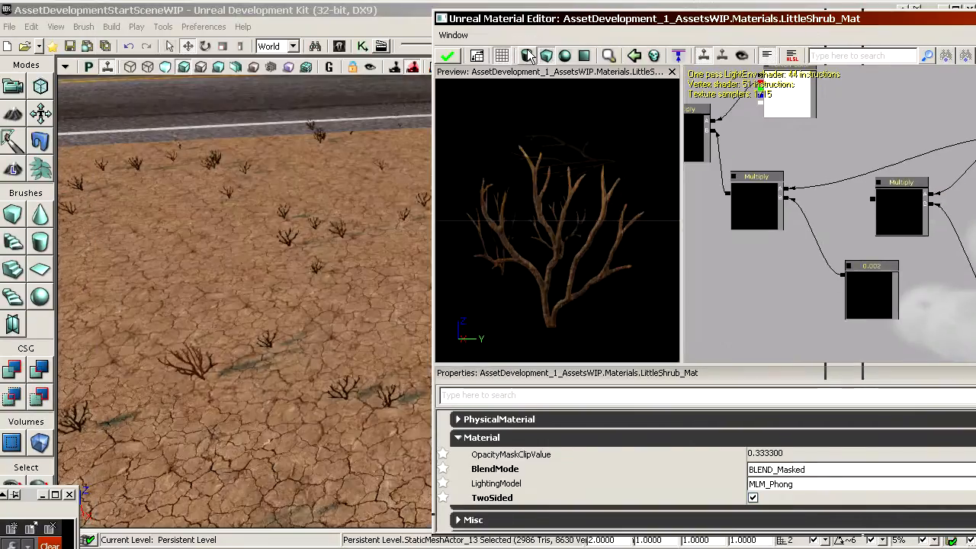
pyautogui.click(448, 57)
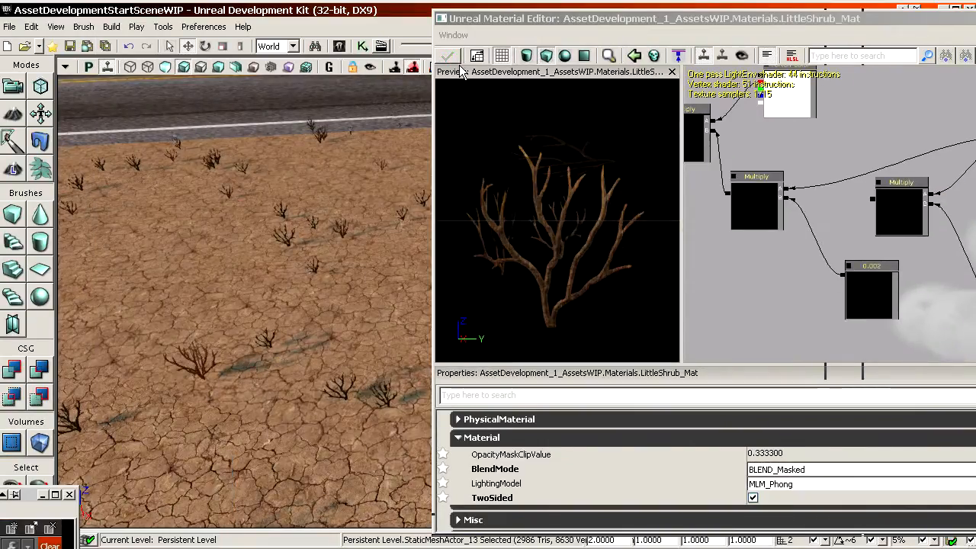
pyautogui.moveTo(482, 18); pyautogui.dragTo(855, 17)
pyautogui.moveTo(352, 279)
pyautogui.mouseDown(button='right')
pyautogui.moveTo(353, 221)
pyautogui.moveTo(353, 305)
pyautogui.moveTo(353, 279)
pyautogui.mouseUp(button='right')
pyautogui.moveTo(97, 81); pyautogui.dragTo(66, 142)
pyautogui.click(892, 17)
pyautogui.moveTo(893, 17); pyautogui.dragTo(394, 13)
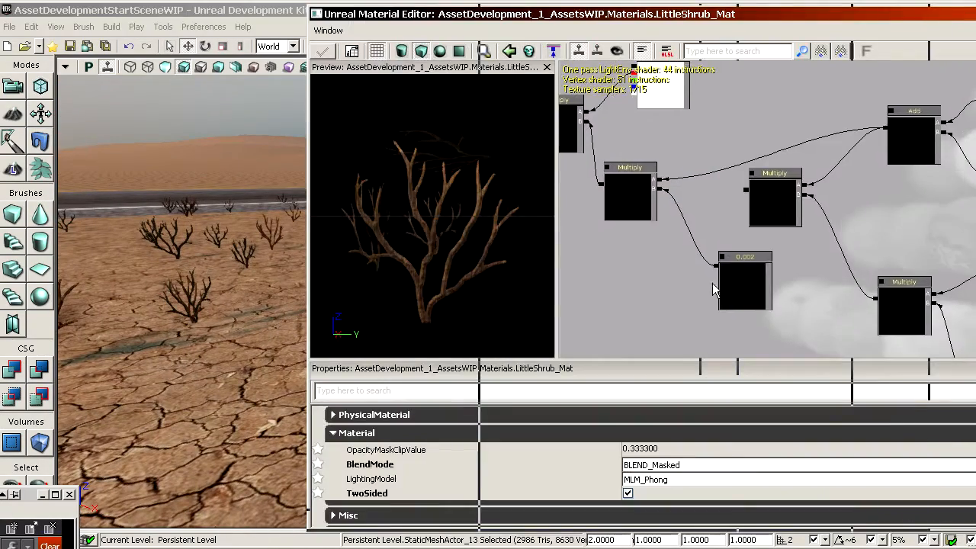
# - Set the 0.002 scaling constant's R value to 1, apply the material and check the shrubs
pyautogui.click(746, 284)
pyautogui.click(541, 422)
pyautogui.click(323, 53)
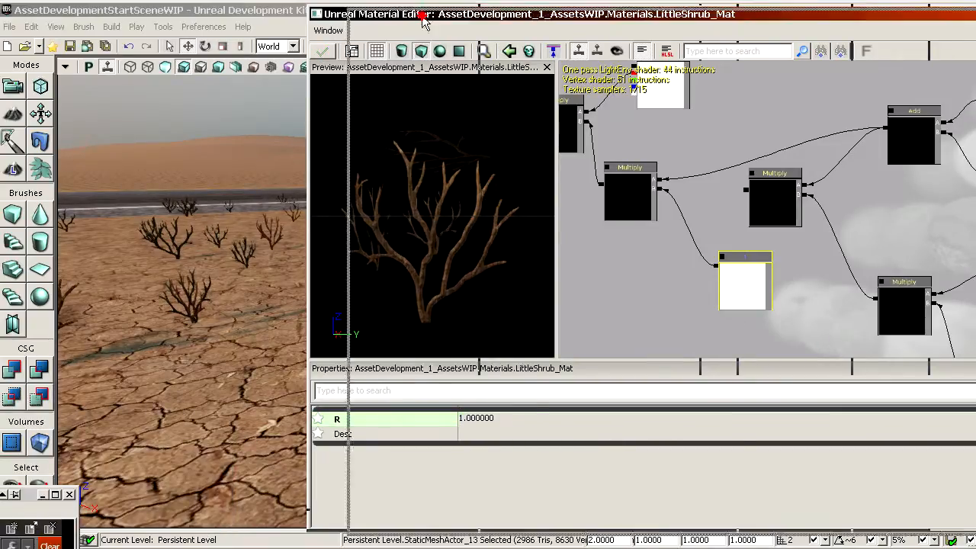
pyautogui.moveTo(368, 17); pyautogui.dragTo(681, 27)
pyautogui.moveTo(339, 301); pyautogui.dragTo(293, 289, button='right')
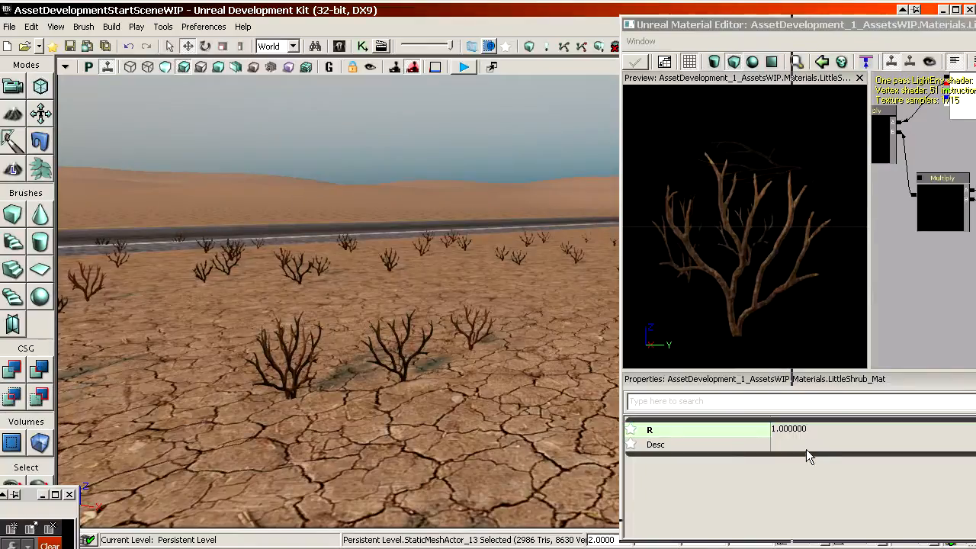
# - Try an R value of 10 on the scaling constant, applying the material to inspect the shrubs from several angles
pyautogui.click(819, 431)
pyautogui.write('10')
pyautogui.press('Return')
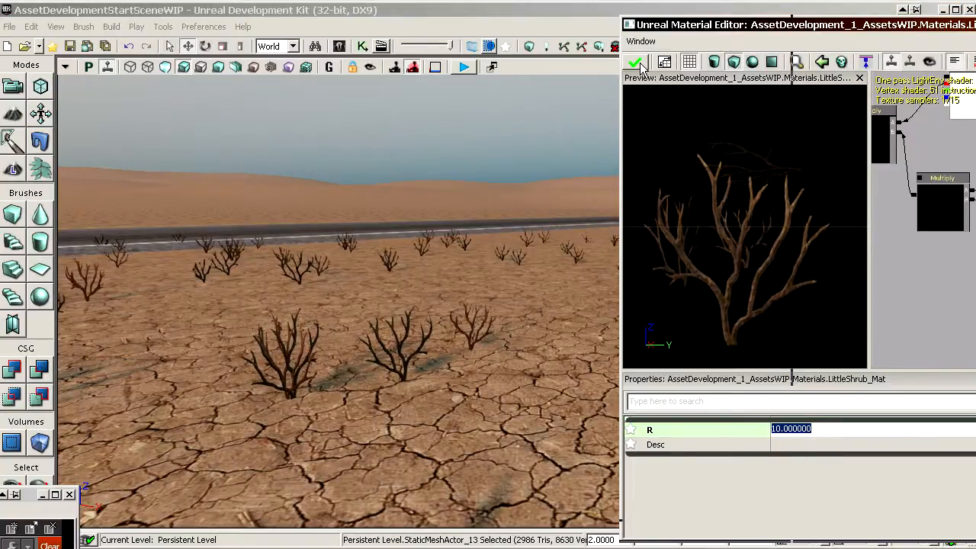
pyautogui.click(640, 63)
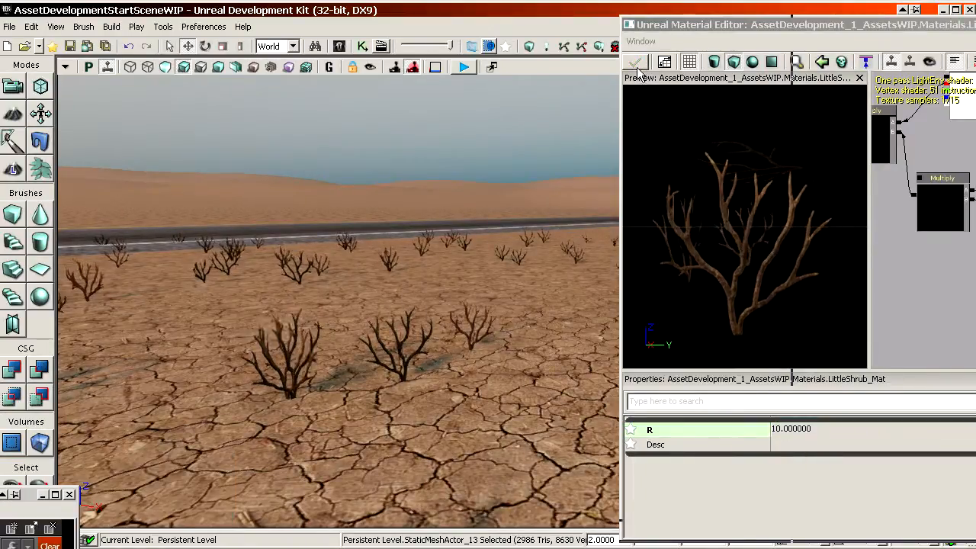
pyautogui.moveTo(370, 267); pyautogui.dragTo(377, 249, button='right')
pyautogui.moveTo(376, 249); pyautogui.dragTo(374, 252)
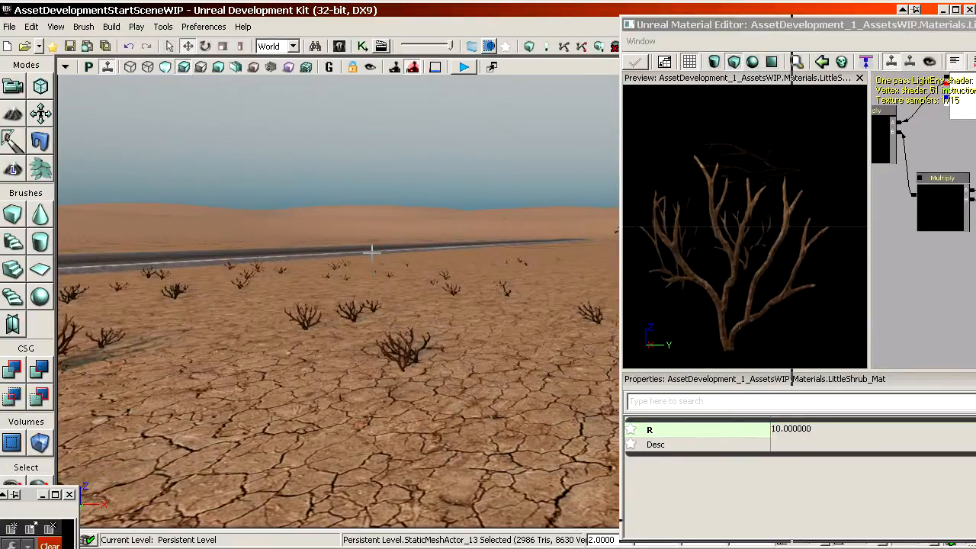
pyautogui.moveTo(761, 27)
pyautogui.mouseDown()
pyautogui.moveTo(650, 27)
pyautogui.moveTo(745, 24)
pyautogui.mouseUp()
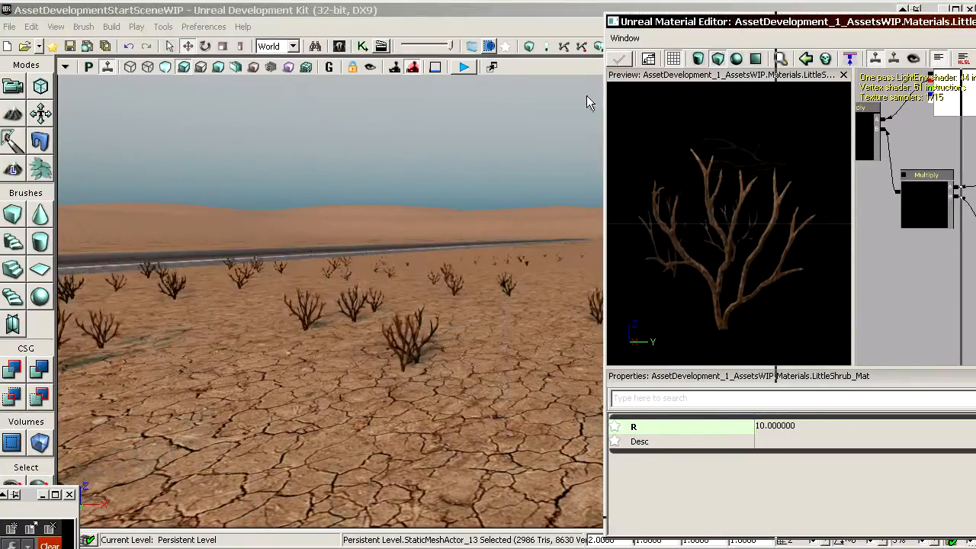
pyautogui.moveTo(450, 229)
pyautogui.mouseDown(button='right')
pyautogui.moveTo(447, 267)
pyautogui.moveTo(439, 243)
pyautogui.mouseUp(button='right')
pyautogui.moveTo(448, 323); pyautogui.dragTo(428, 369)
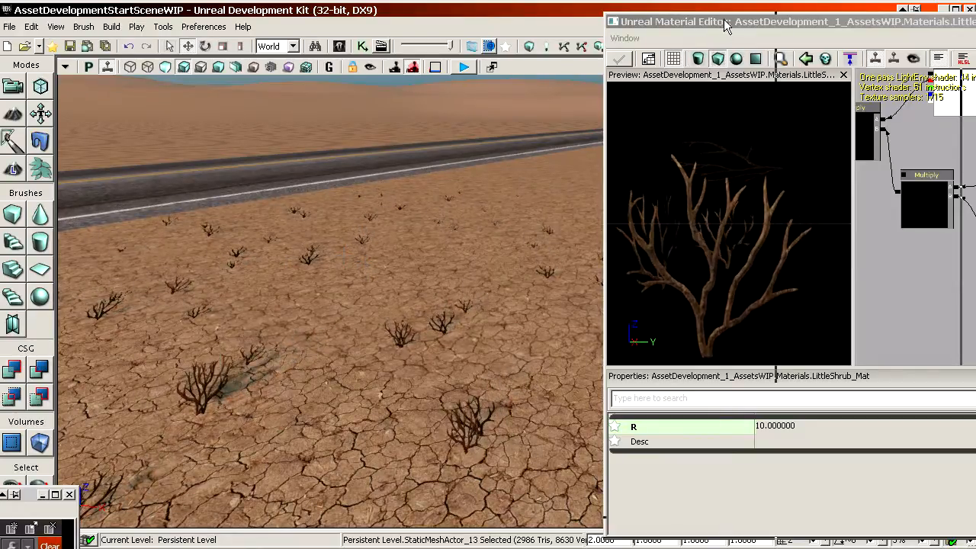
# - Reconnect the intermediate Multiply's output to input A of the Multiply fed by the scaling constant
pyautogui.moveTo(338, 37); pyautogui.dragTo(209, 23)
pyautogui.scroll(3, 564, 279)
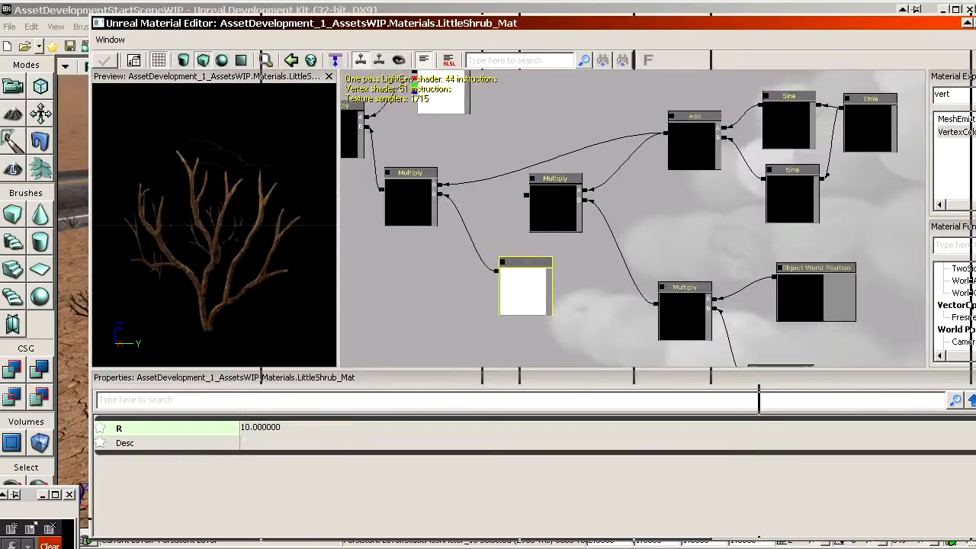
pyautogui.moveTo(473, 181); pyautogui.dragTo(361, 167)
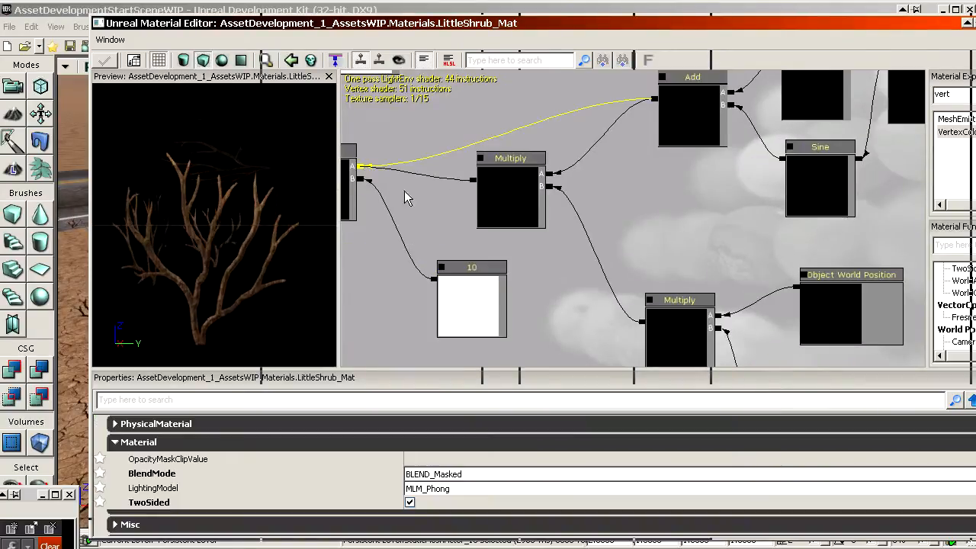
pyautogui.moveTo(458, 227); pyautogui.dragTo(469, 230)
pyautogui.moveTo(901, 242); pyautogui.dragTo(659, 160)
# - Set the scaling constant's R value to 0.001, apply the material and examine the shrubs in the level
pyautogui.click(730, 287)
pyautogui.click(361, 432)
pyautogui.write('0.001000')
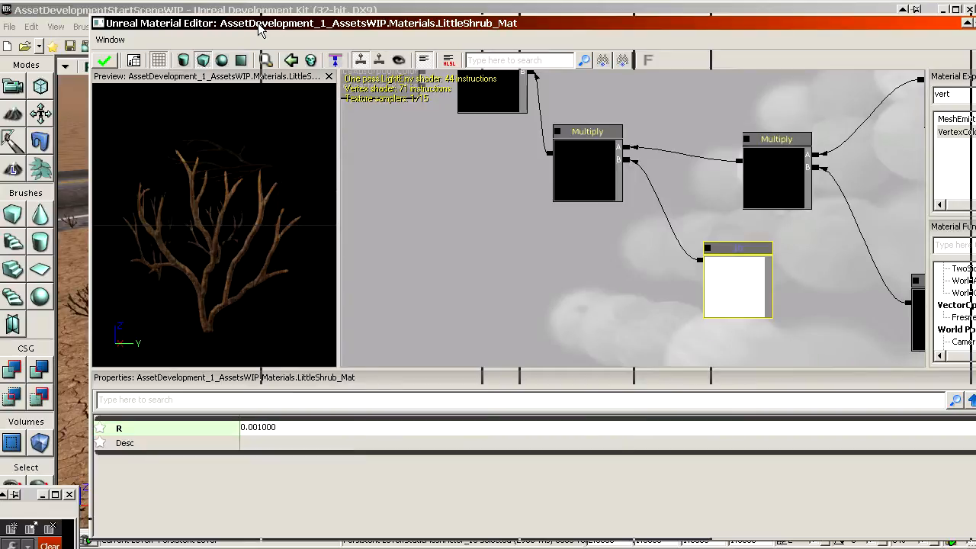
pyautogui.moveTo(259, 29); pyautogui.dragTo(804, 38)
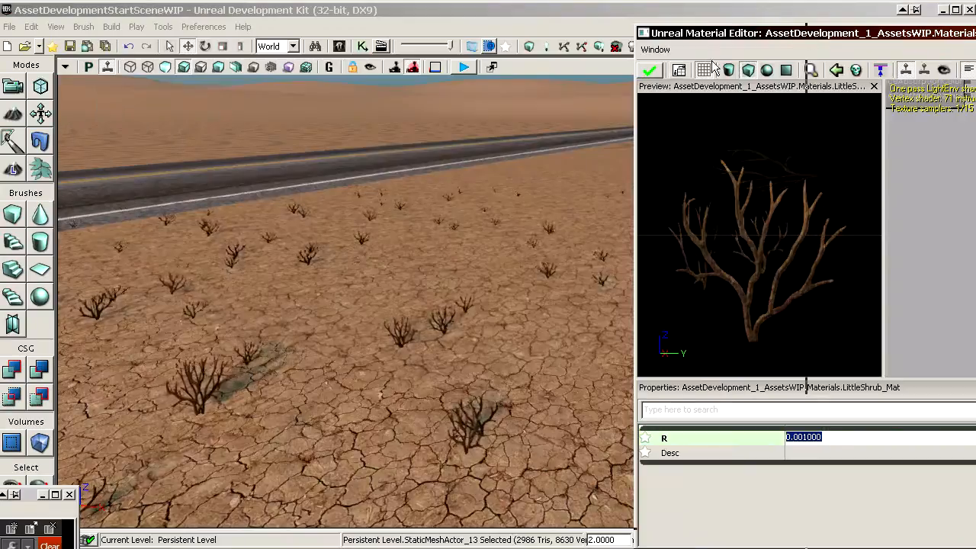
pyautogui.click(412, 340)
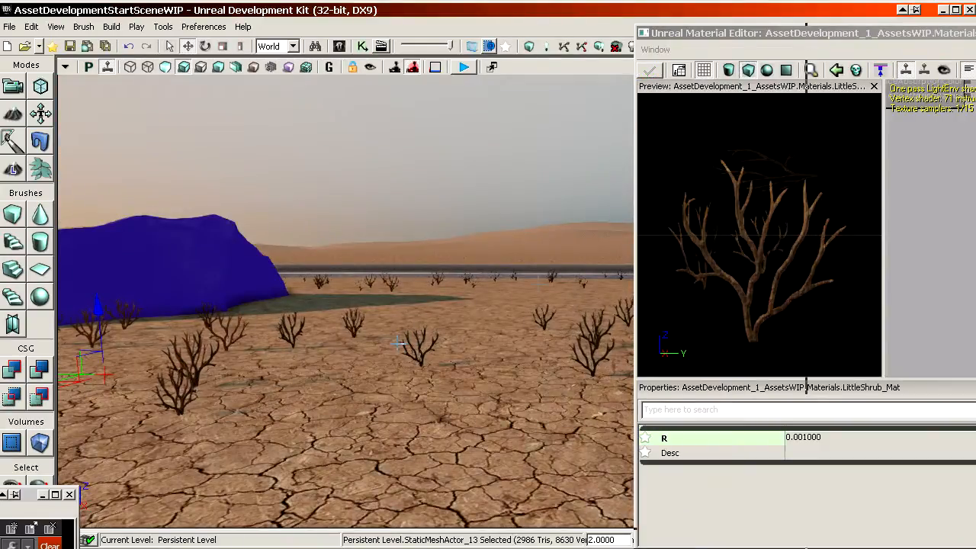
# - Examine the 0.001 constant and the 1,1,0.5 vector feeding the Vector Transform in the LittleShrub_Mat graph
pyautogui.moveTo(814, 35); pyautogui.dragTo(229, 32)
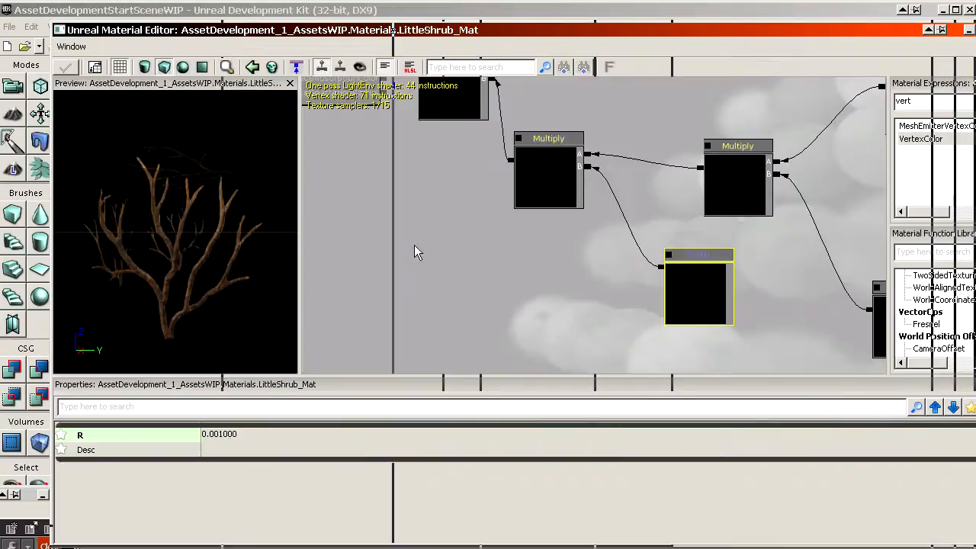
pyautogui.scroll(2, 417, 251)
pyautogui.moveTo(416, 251); pyautogui.dragTo(331, 173)
pyautogui.click(680, 251)
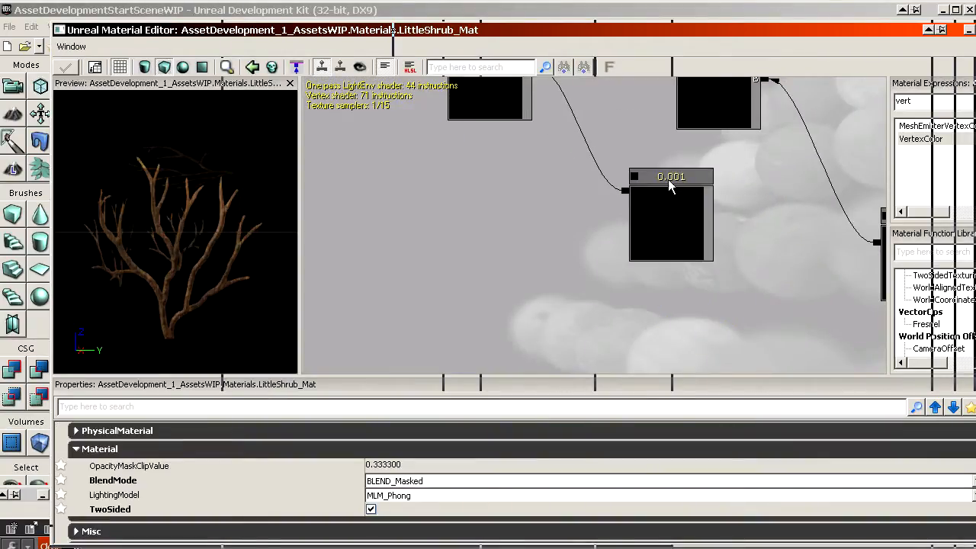
pyautogui.scroll(-3, 688, 200)
pyautogui.moveTo(688, 200); pyautogui.dragTo(120, 114)
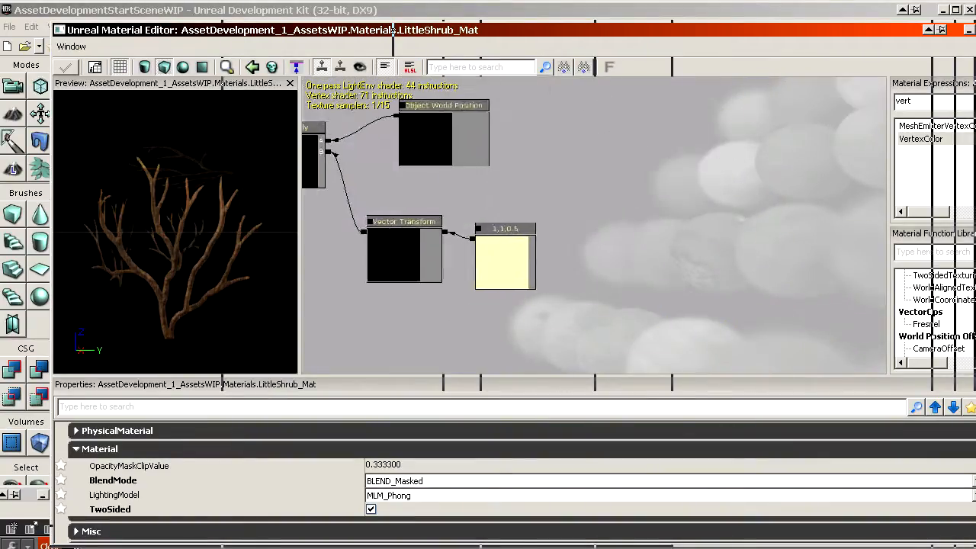
pyautogui.scroll(2, 649, 236)
pyautogui.click(598, 243)
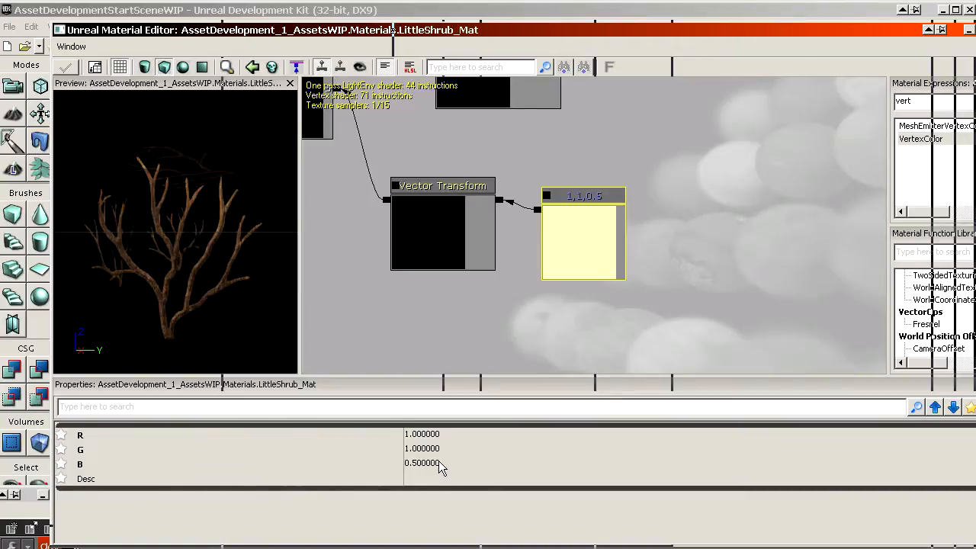
pyautogui.click(749, 263)
pyautogui.moveTo(750, 262); pyautogui.dragTo(921, 497)
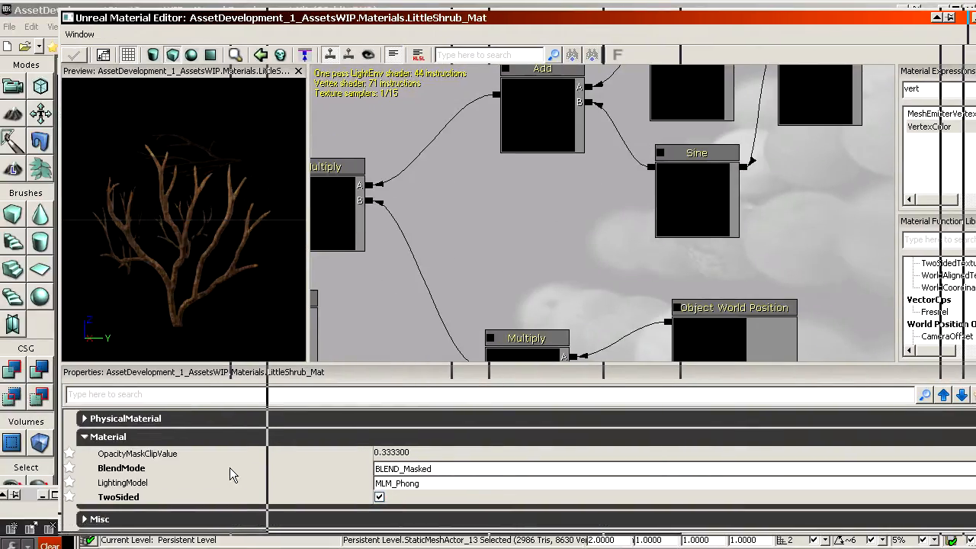
# - Set the LightingModel of LittleShrub_Mat to MLM_NonDirectional
pyautogui.click(164, 469)
pyautogui.moveTo(204, 298); pyautogui.dragTo(182, 280)
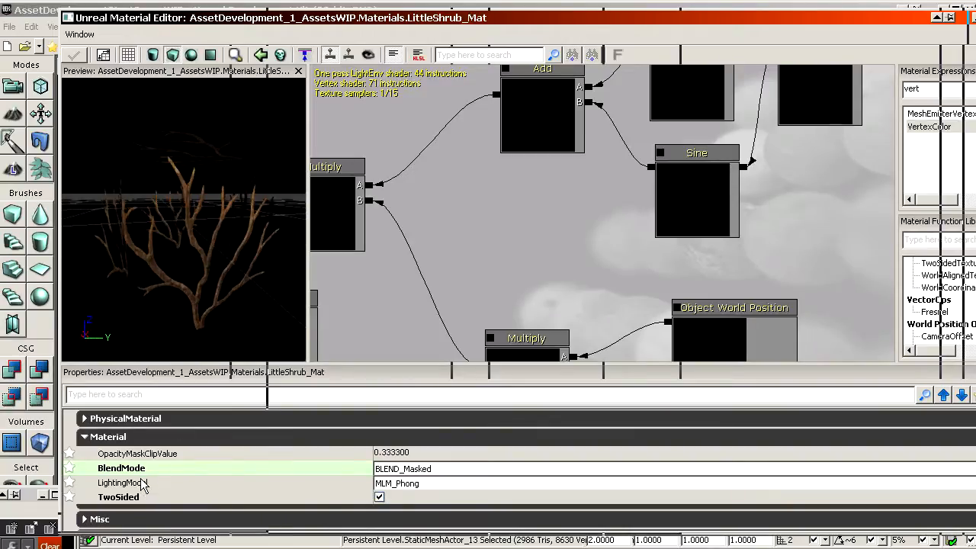
pyautogui.click(145, 483)
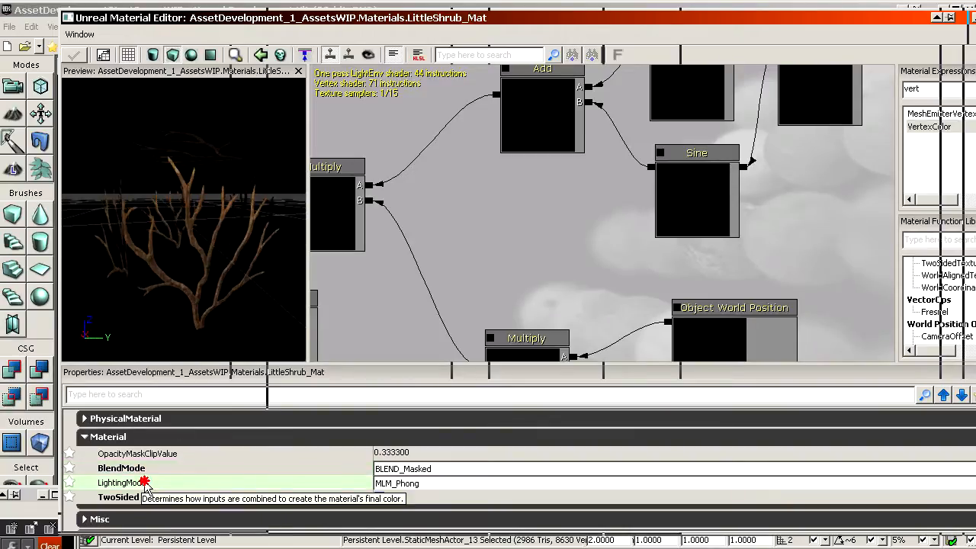
pyautogui.click(420, 484)
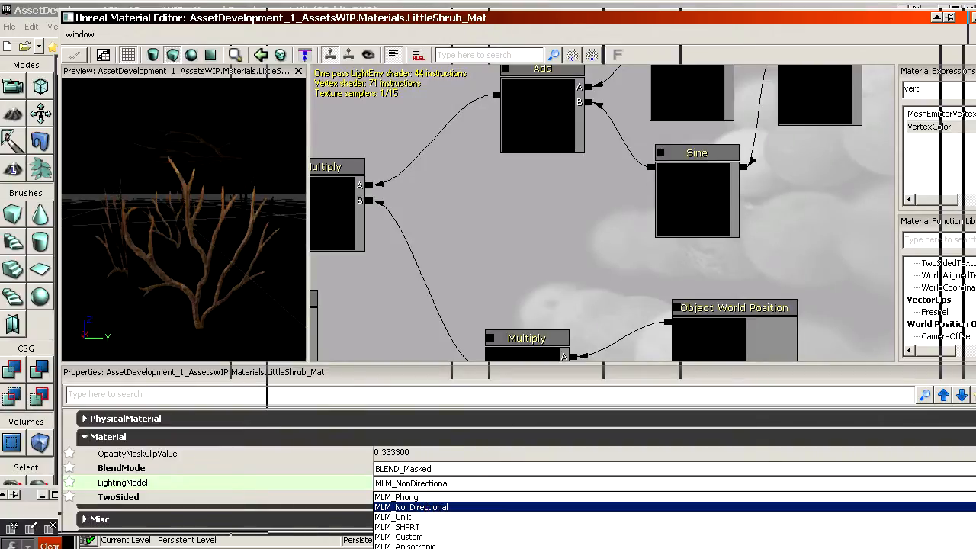
pyautogui.click(411, 507)
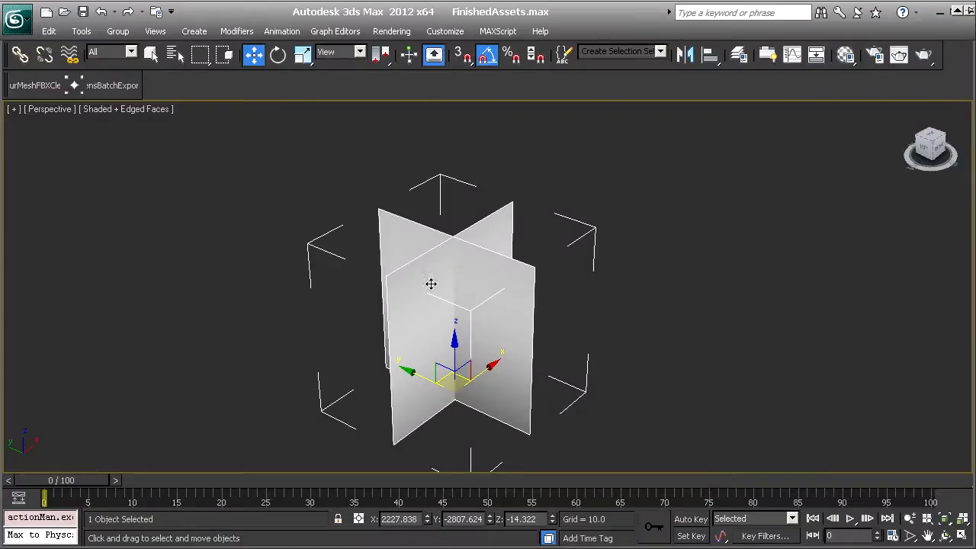
# - Switch to 3ds Max and examine the crossed planes from several angles, shaded without edged faces
pyautogui.moveTo(431, 283); pyautogui.dragTo(432, 263, button='middle')
pyautogui.moveTo(460, 327)
pyautogui.mouseDown()
pyautogui.moveTo(504, 298)
pyautogui.moveTo(383, 323)
pyautogui.moveTo(370, 196)
pyautogui.moveTo(536, 246)
pyautogui.moveTo(443, 283)
pyautogui.moveTo(367, 181)
pyautogui.mouseUp()
pyautogui.press('F4')
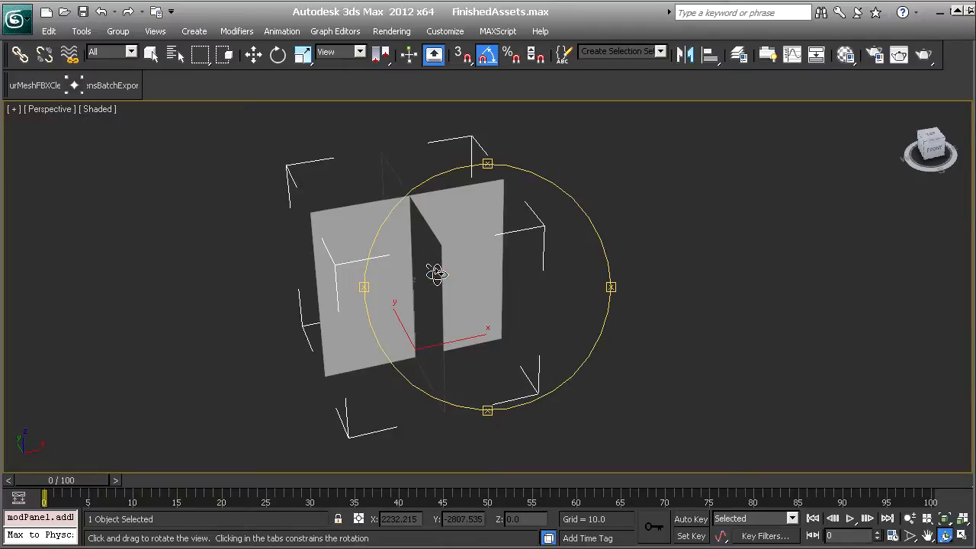
pyautogui.hotkey('ctrl', 'z')
pyautogui.moveTo(435, 284); pyautogui.dragTo(448, 284)
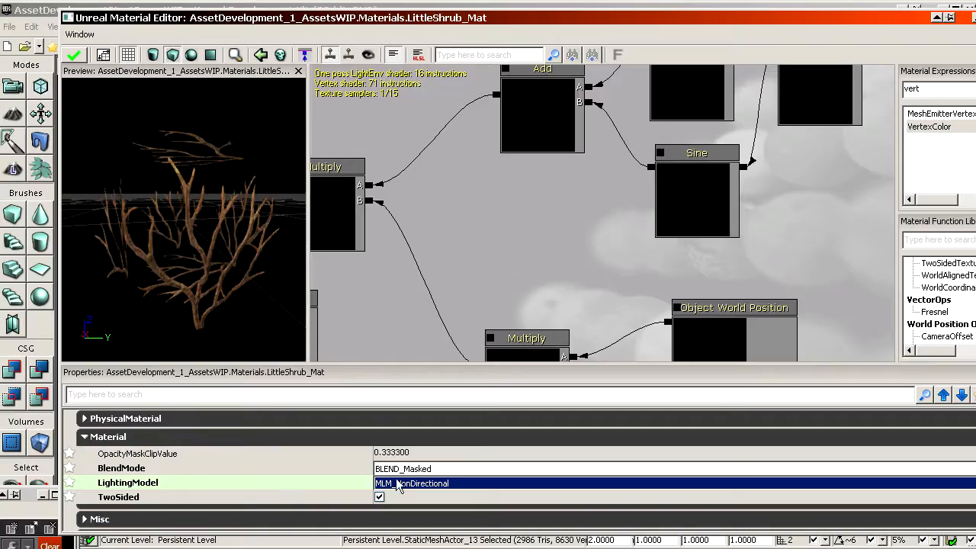
# - Return to the Unreal Material Editor and apply the lighting model change to the shrubs in the level
pyautogui.click(268, 489)
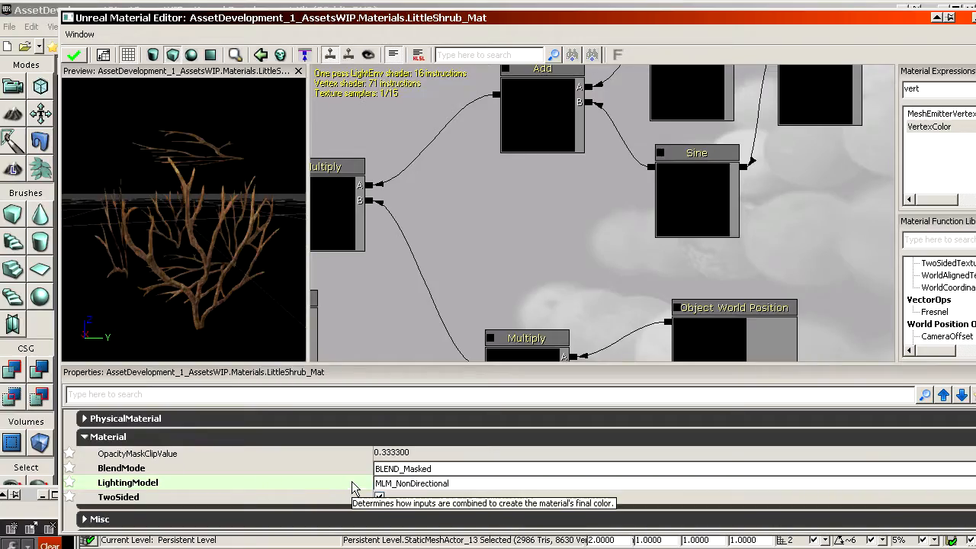
pyautogui.moveTo(259, 144); pyautogui.dragTo(293, 124)
pyautogui.moveTo(292, 27); pyautogui.dragTo(703, 55)
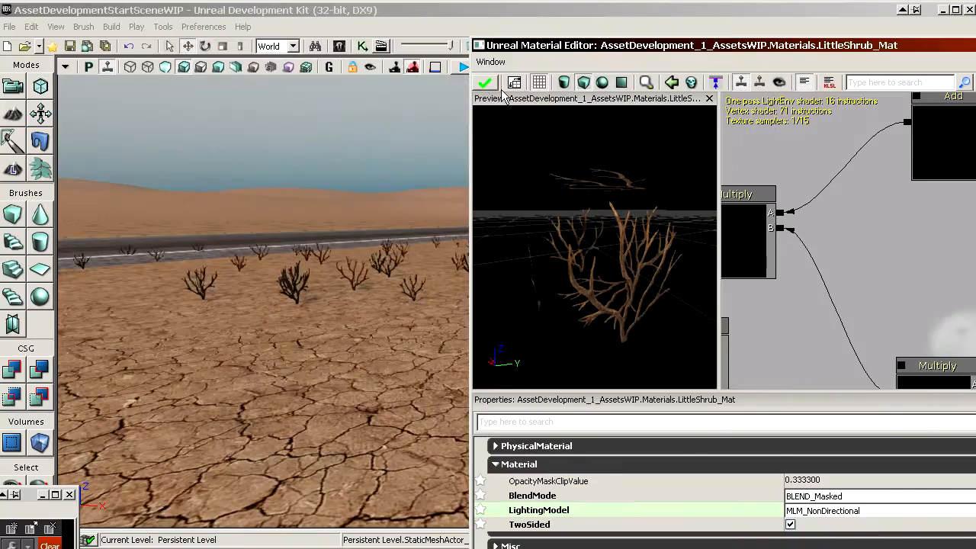
pyautogui.moveTo(356, 289); pyautogui.dragTo(354, 190)
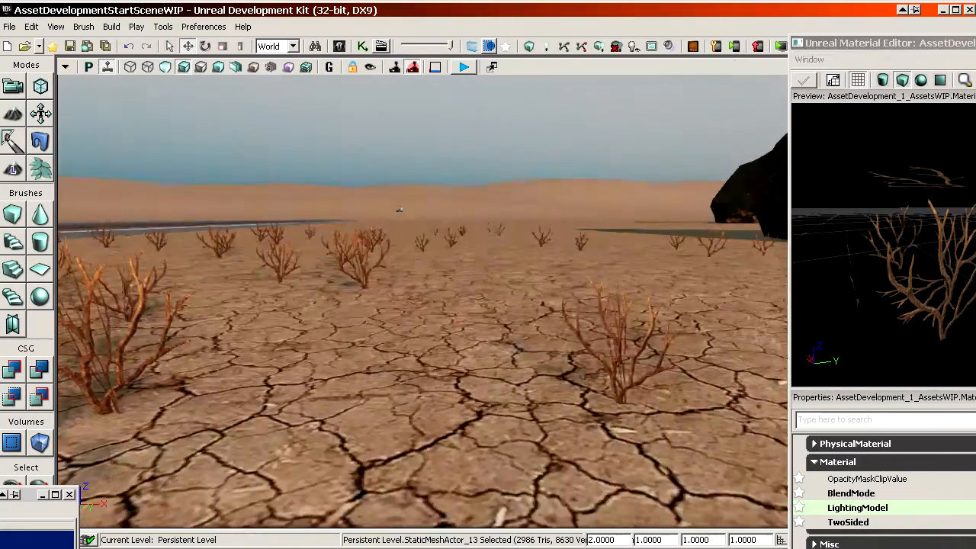
# - Examine the lighting on the shrubs across the desert ground from several viewpoints in the level
pyautogui.moveTo(354, 191); pyautogui.dragTo(344, 156)
pyautogui.moveTo(357, 290); pyautogui.dragTo(435, 284, button='right')
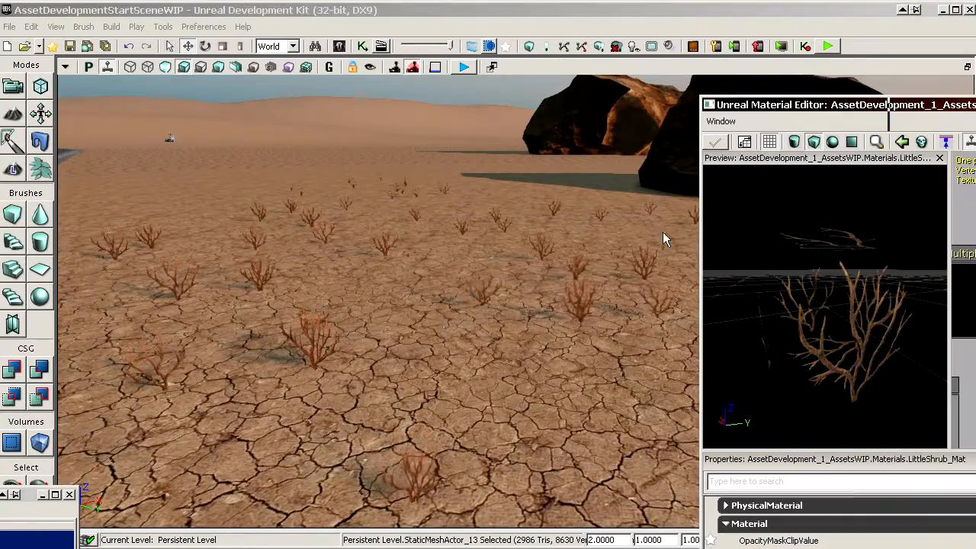
pyautogui.moveTo(663, 232); pyautogui.dragTo(595, 271, button='right')
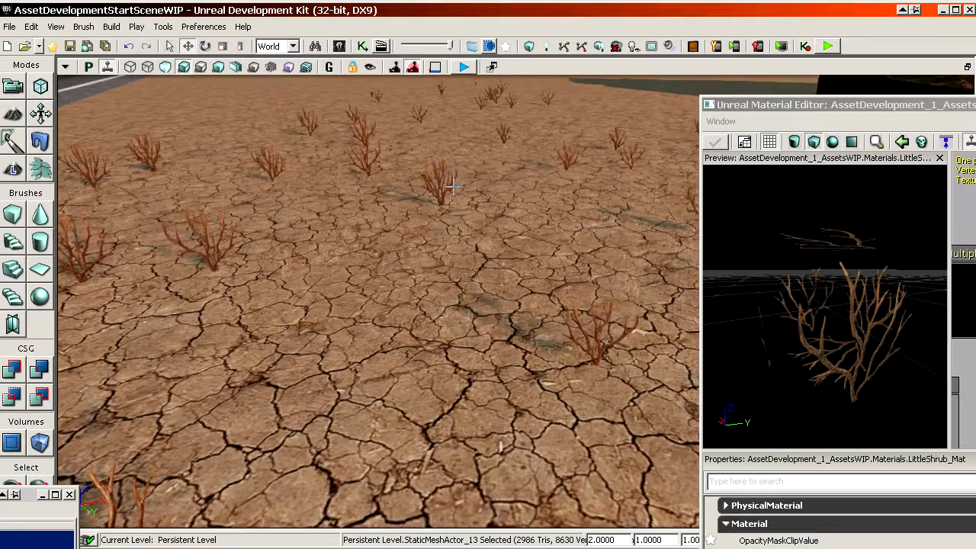
pyautogui.moveTo(440, 160); pyautogui.dragTo(446, 129, button='right')
pyautogui.moveTo(484, 169)
pyautogui.mouseDown(button='right')
pyautogui.moveTo(484, 156)
pyautogui.moveTo(483, 169)
pyautogui.mouseUp(button='right')
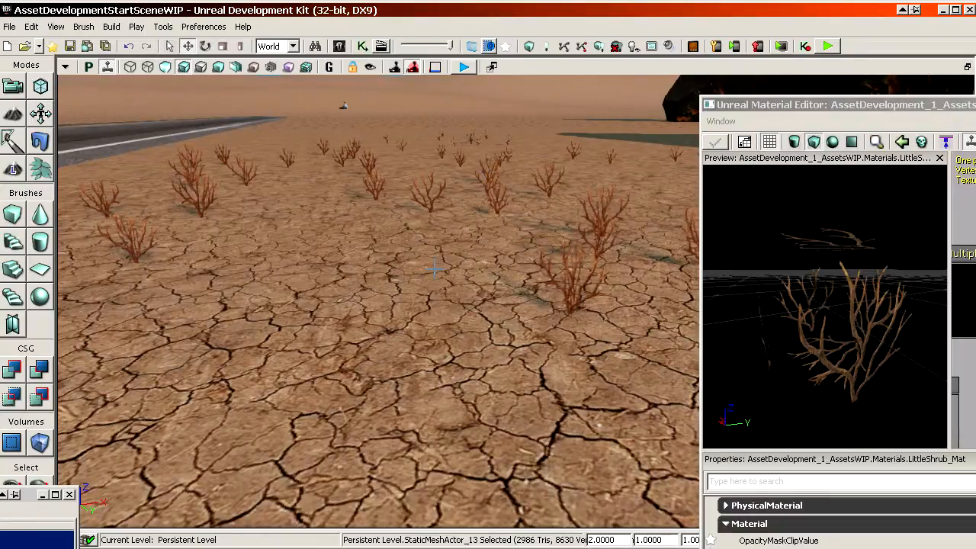
pyautogui.moveTo(374, 244); pyautogui.dragTo(369, 229, button='right')
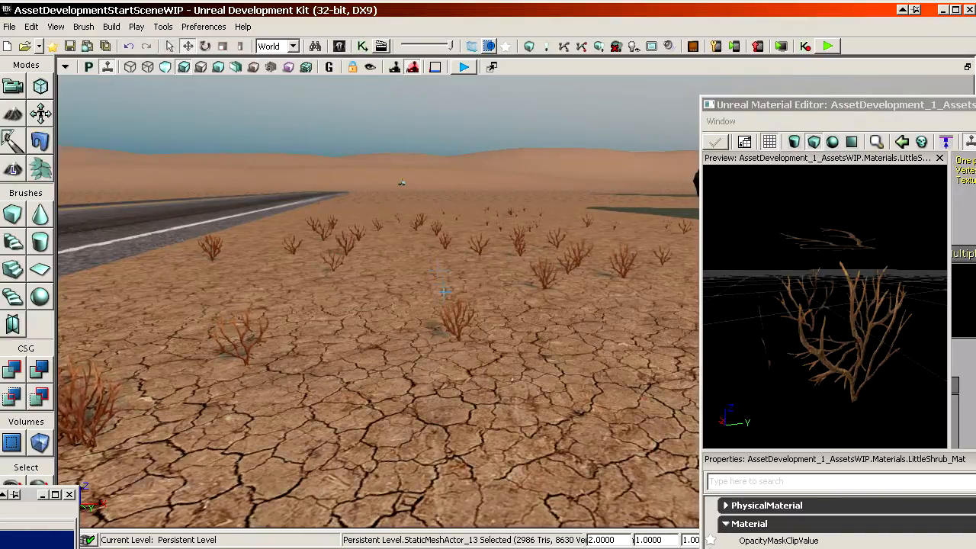
pyautogui.moveTo(444, 291)
pyautogui.mouseDown(button='right')
pyautogui.moveTo(458, 299)
pyautogui.moveTo(460, 290)
pyautogui.moveTo(439, 303)
pyautogui.mouseUp(button='right')
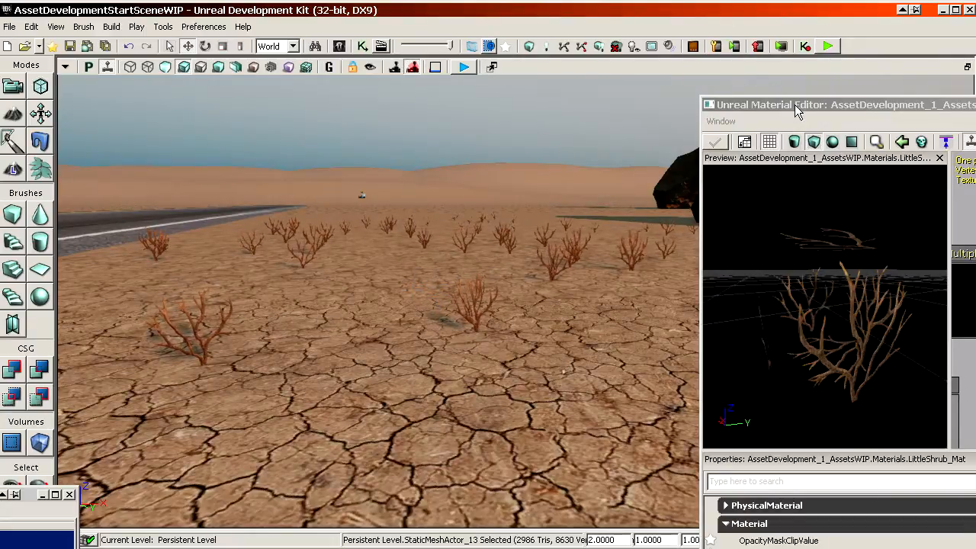
# - Examine the Object World Position node and its link to the Multiply node in the LittleShrub_Mat graph
pyautogui.moveTo(796, 112); pyautogui.dragTo(152, 19)
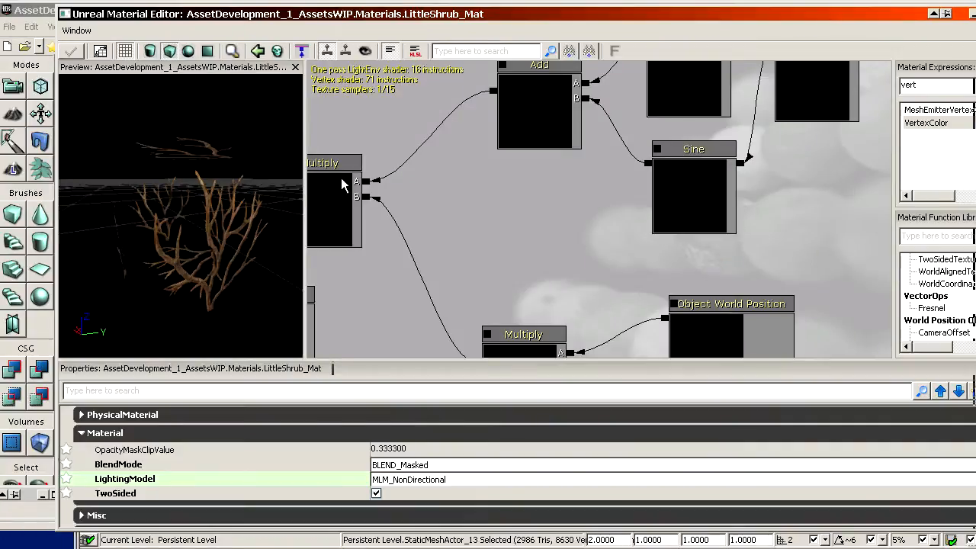
pyautogui.scroll(-4, 600, 130)
pyautogui.scroll(2, 607, 206)
pyautogui.moveTo(620, 283); pyautogui.dragTo(588, 225)
pyautogui.click(662, 219)
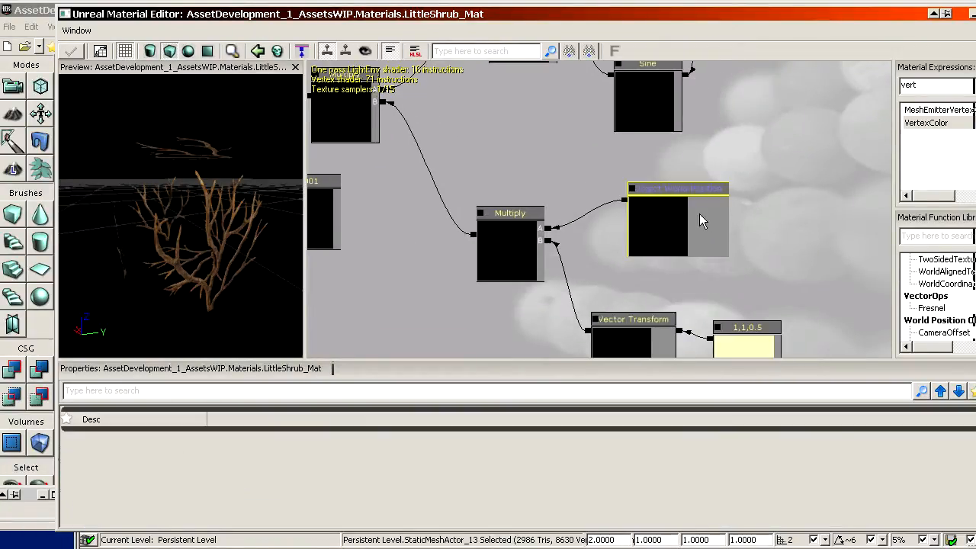
pyautogui.click(744, 239)
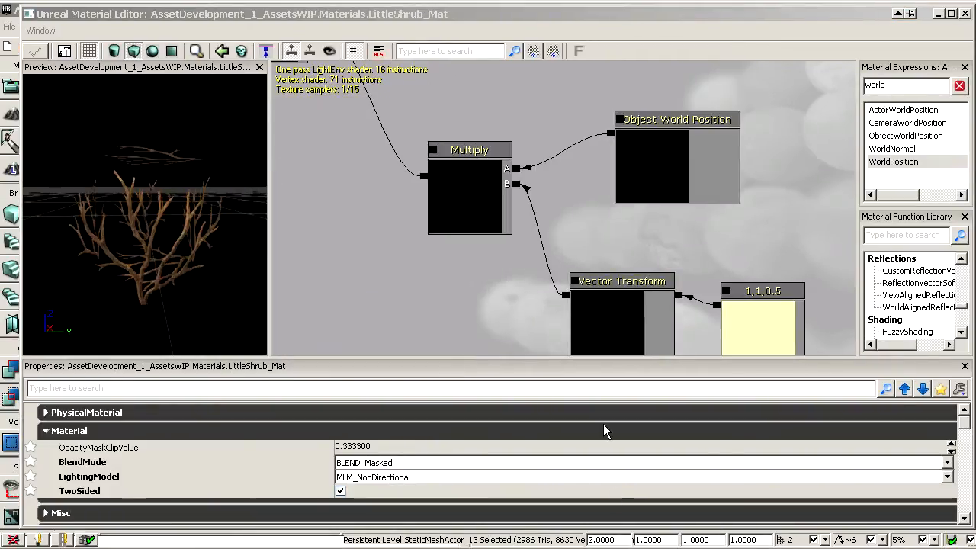
pyautogui.moveTo(594, 220); pyautogui.dragTo(621, 266)
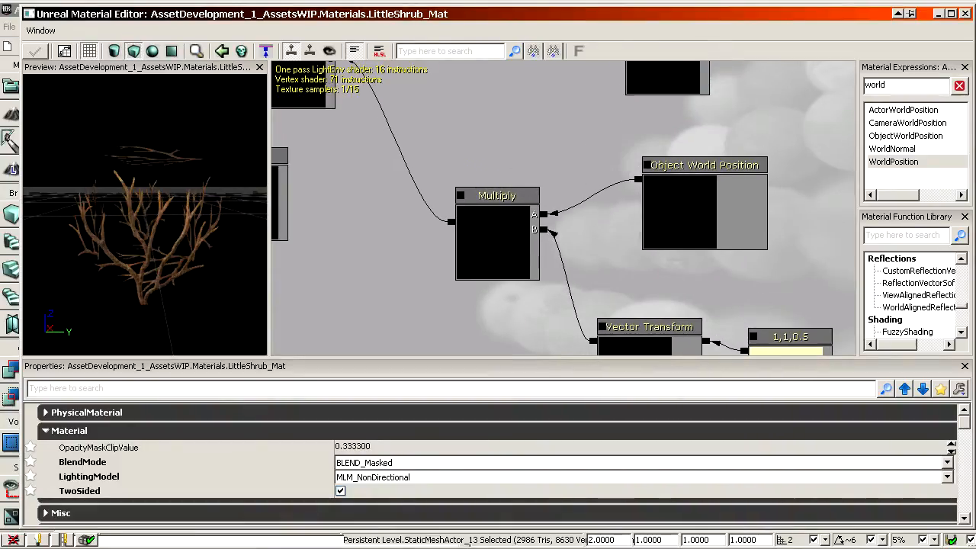
pyautogui.moveTo(620, 188); pyautogui.dragTo(597, 230)
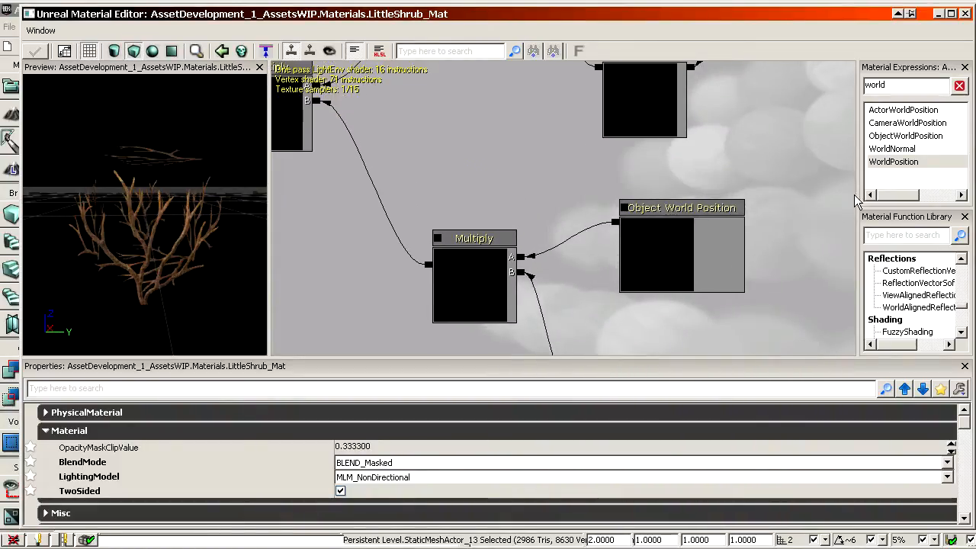
pyautogui.click(741, 255)
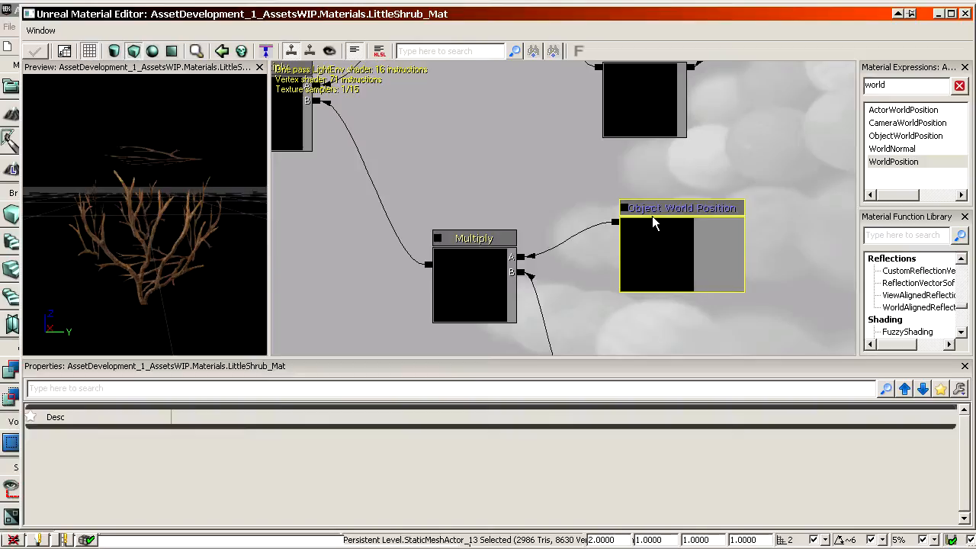
# - Add a World Position node beside the Object World Position node in the material graph
pyautogui.click(909, 162)
pyautogui.moveTo(750, 155); pyautogui.dragTo(765, 194)
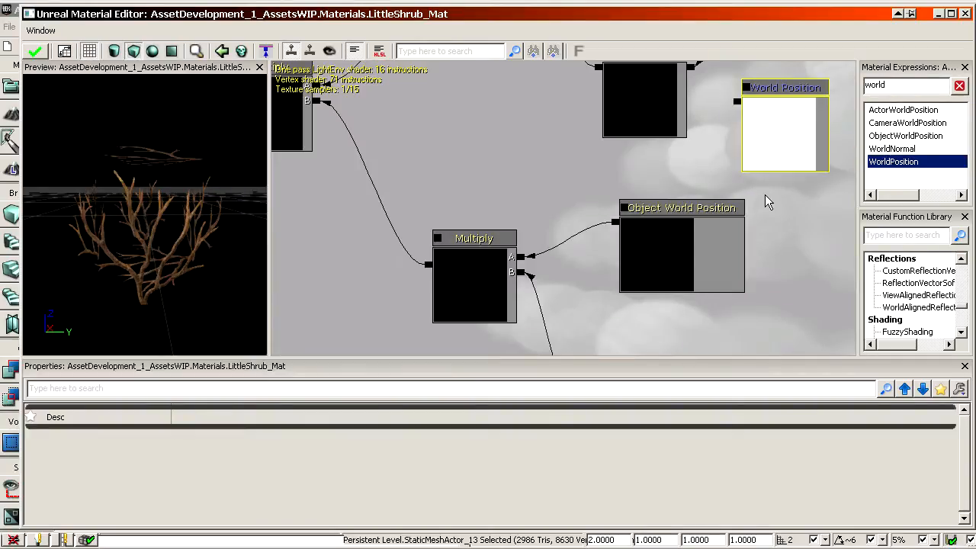
pyautogui.click(763, 220)
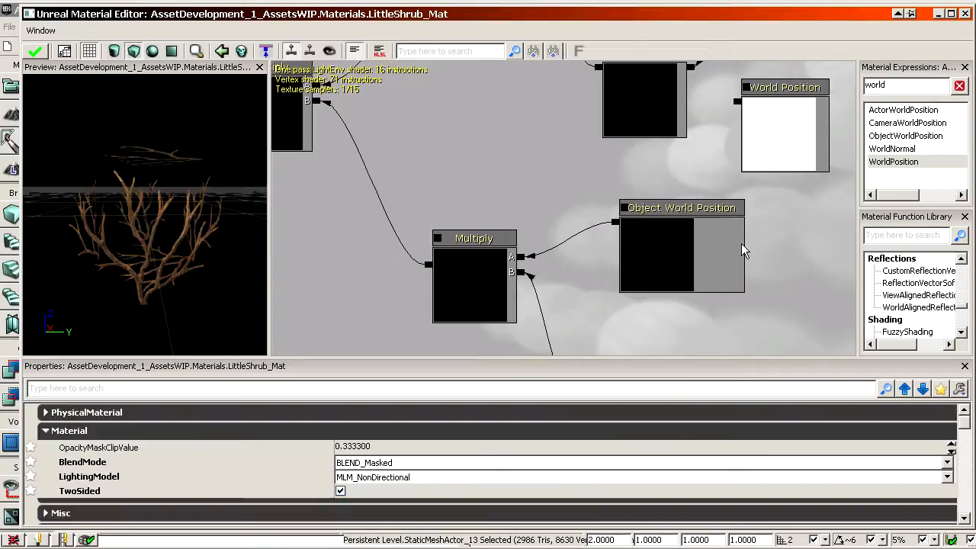
pyautogui.click(725, 251)
pyautogui.click(807, 195)
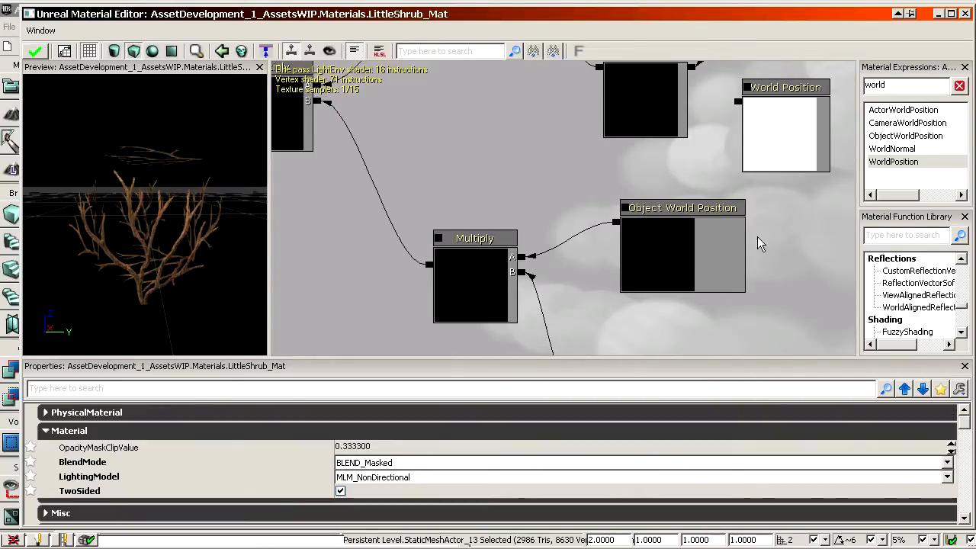
# - Move the World Position node into the empty area of the graph above the Texture Sample node
pyautogui.moveTo(666, 214); pyautogui.dragTo(649, 203)
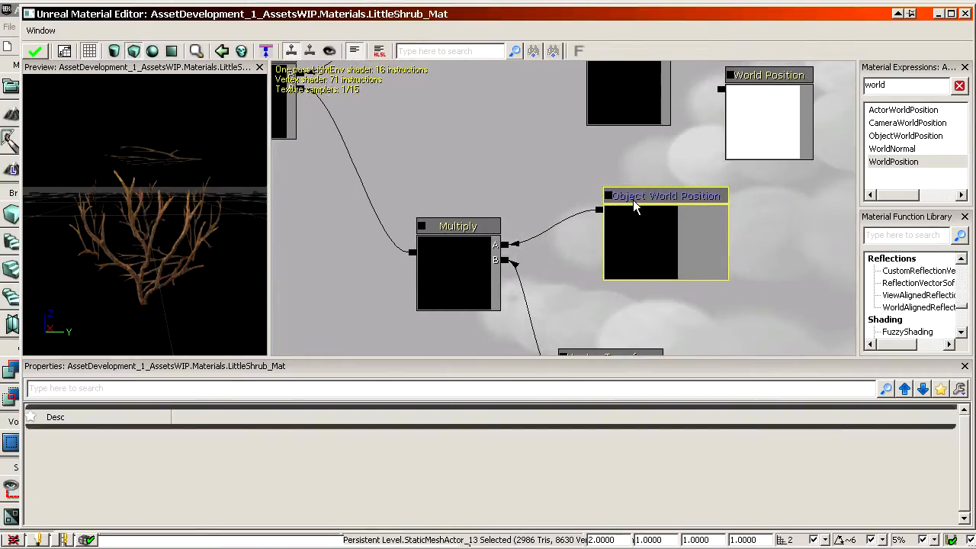
pyautogui.moveTo(730, 237); pyautogui.dragTo(732, 64)
pyautogui.click(742, 146)
pyautogui.scroll(-6, 730, 72)
pyautogui.moveTo(727, 115); pyautogui.dragTo(708, 142)
pyautogui.scroll(3, 707, 143)
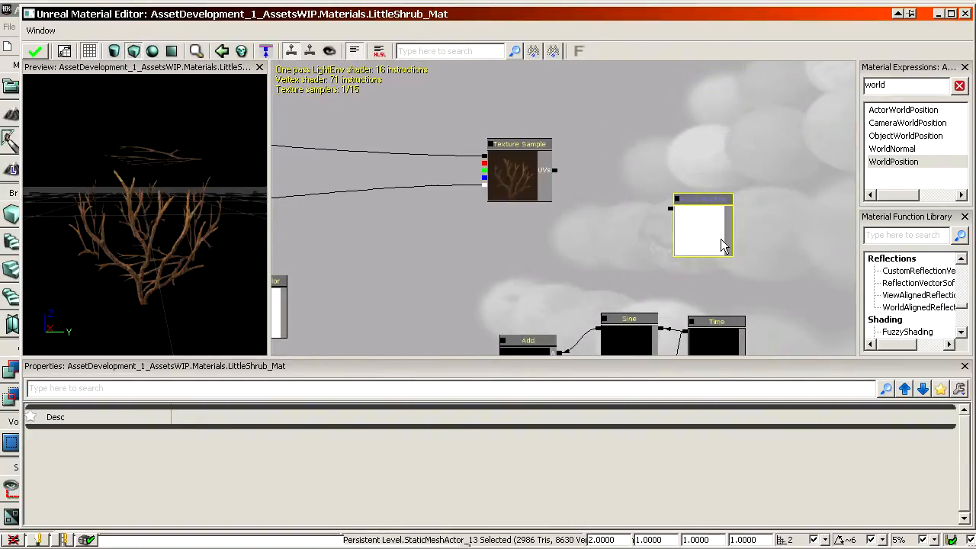
pyautogui.keyDown('ctrl'); pyautogui.moveTo(720, 240); pyautogui.dragTo(716, 159); pyautogui.keyUp('ctrl')
pyautogui.scroll(3, 583, 273)
pyautogui.moveTo(584, 273); pyautogui.dragTo(589, 219)
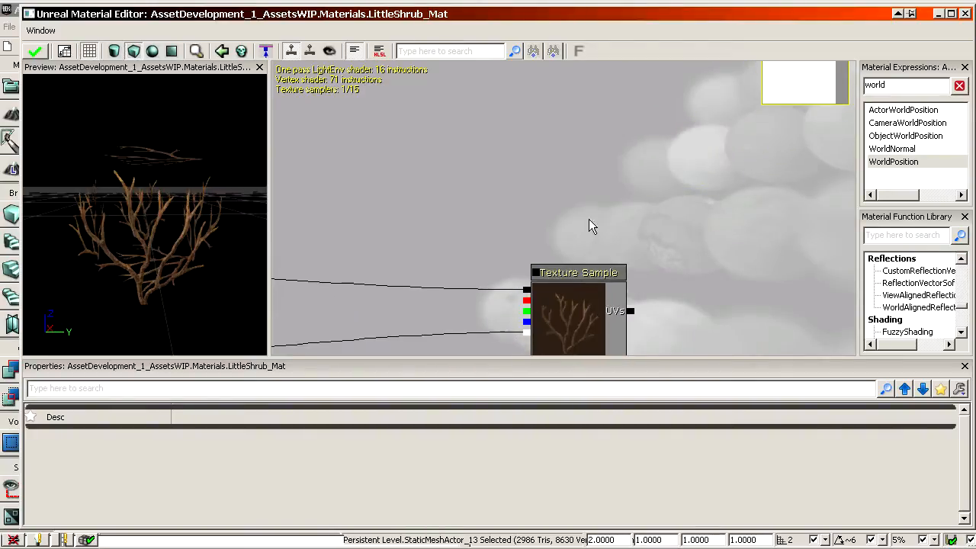
pyautogui.scroll(-3, 568, 215)
pyautogui.keyDown('ctrl'); pyautogui.moveTo(702, 108); pyautogui.dragTo(785, 117); pyautogui.keyUp('ctrl')
pyautogui.scroll(2, 562, 163)
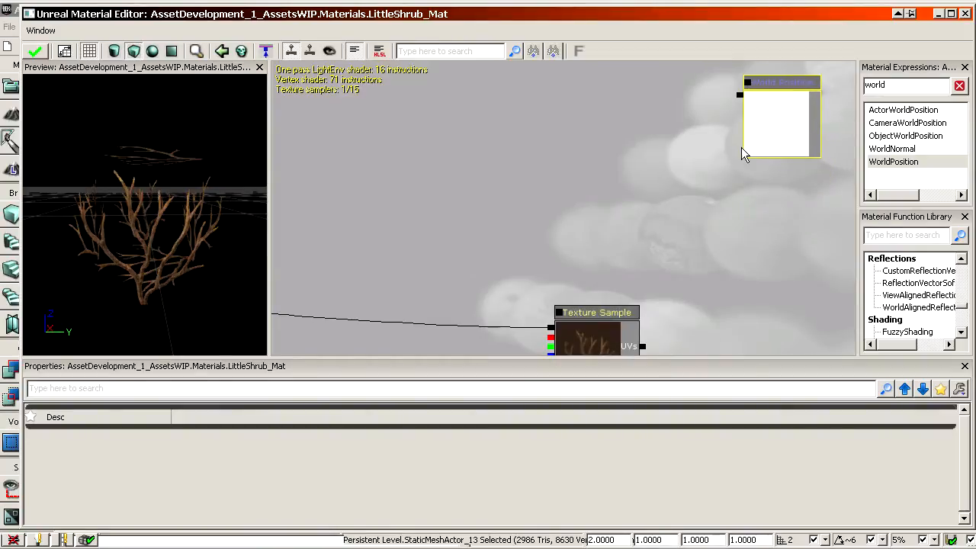
pyautogui.click(685, 129)
pyautogui.moveTo(681, 170); pyautogui.dragTo(691, 188)
pyautogui.click(793, 172)
pyautogui.moveTo(792, 173); pyautogui.dragTo(724, 151)
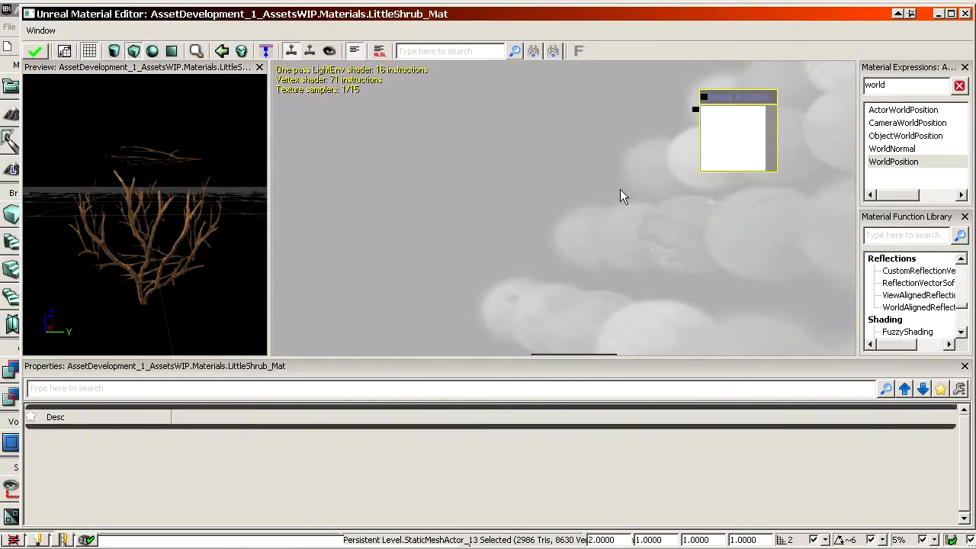
# - Add a ComponentMask node next to the World Position node and connect World Position to its input
pyautogui.write('compo')
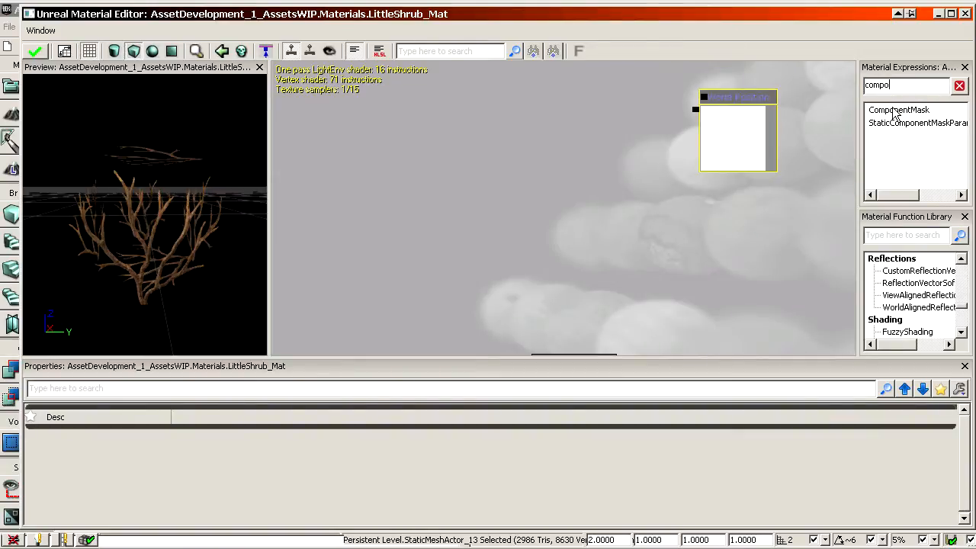
pyautogui.moveTo(897, 112)
pyautogui.mouseDown()
pyautogui.moveTo(562, 122)
pyautogui.moveTo(576, 115)
pyautogui.mouseUp()
pyautogui.moveTo(695, 110); pyautogui.dragTo(653, 131)
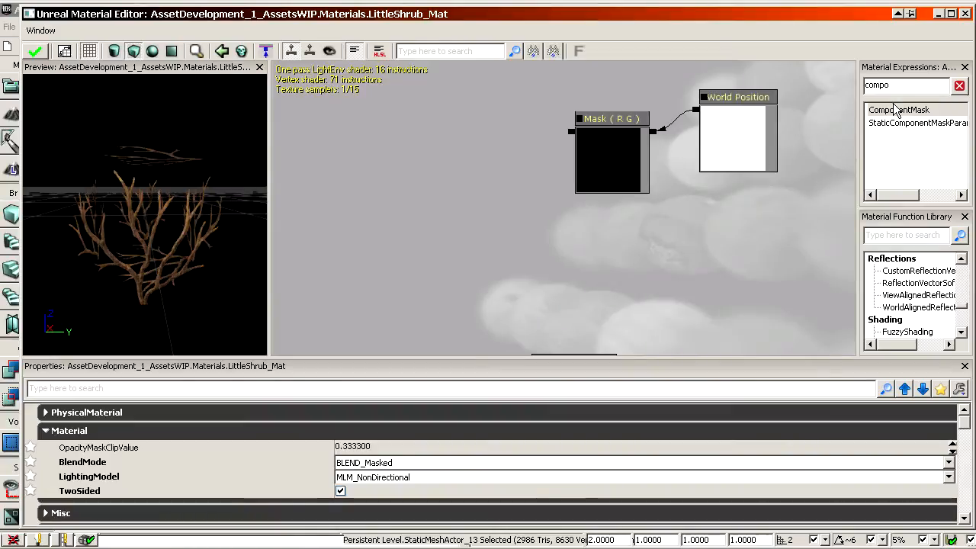
# - Inspect the channel settings of the ComponentMask node connected to World Position
pyautogui.scroll(1, 756, 148)
pyautogui.moveTo(755, 148); pyautogui.dragTo(734, 172)
pyautogui.click(601, 166)
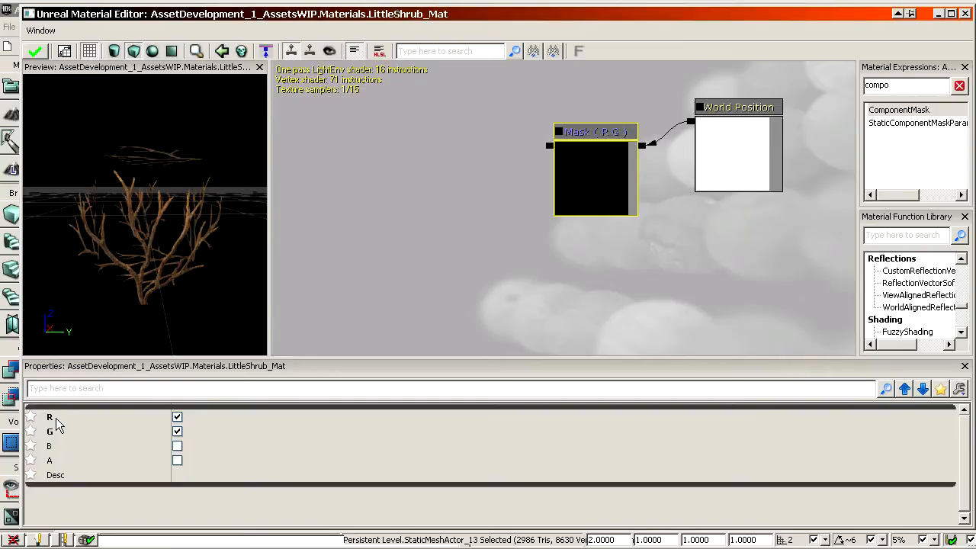
pyautogui.click(691, 251)
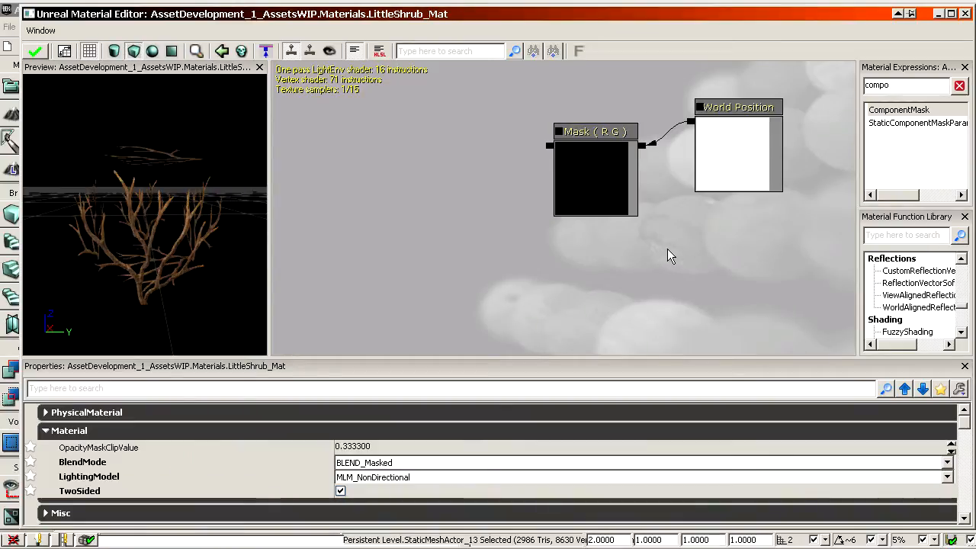
# - Add a Multiply node and a Constant node, connecting the component mask to input A and the constant to input B
pyautogui.moveTo(614, 250); pyautogui.dragTo(636, 232)
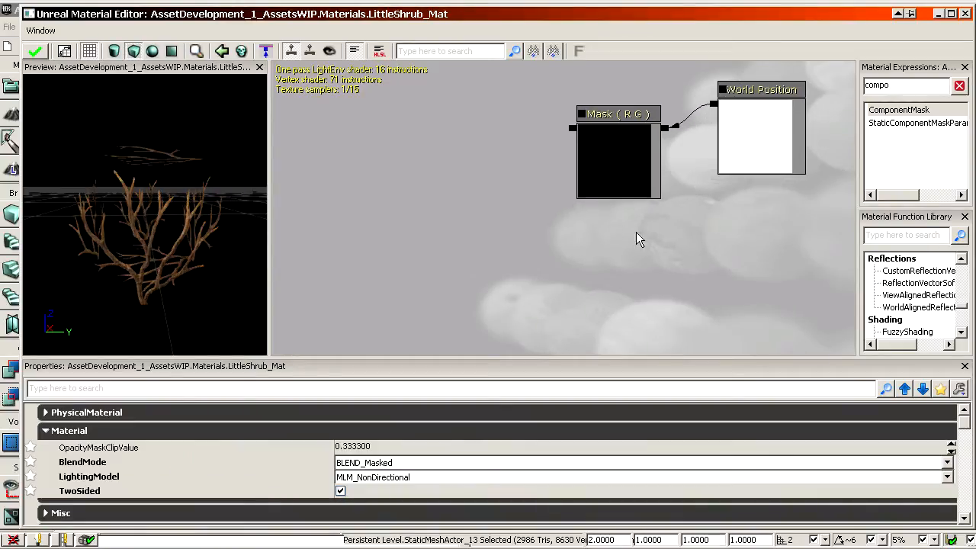
pyautogui.click(438, 137)
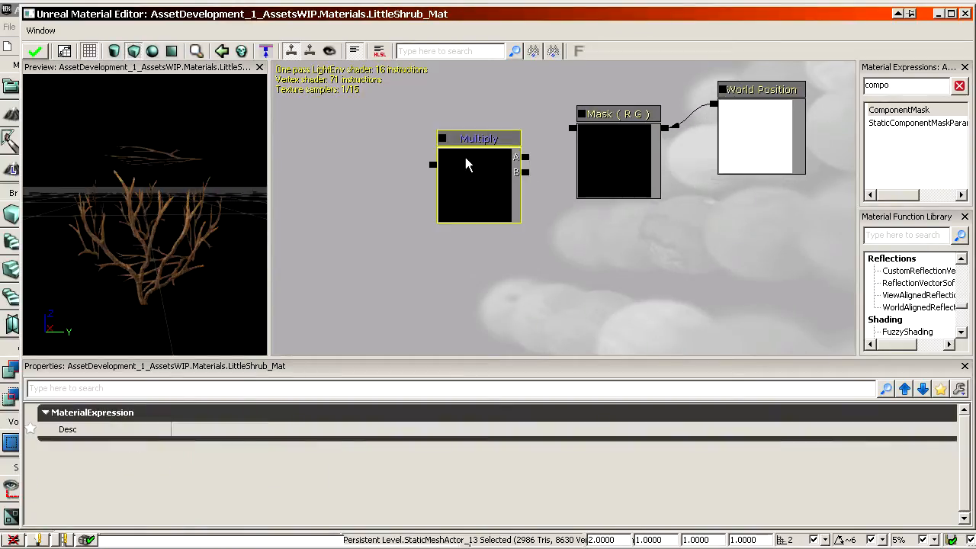
pyautogui.click(595, 226)
pyautogui.moveTo(525, 171); pyautogui.dragTo(590, 249)
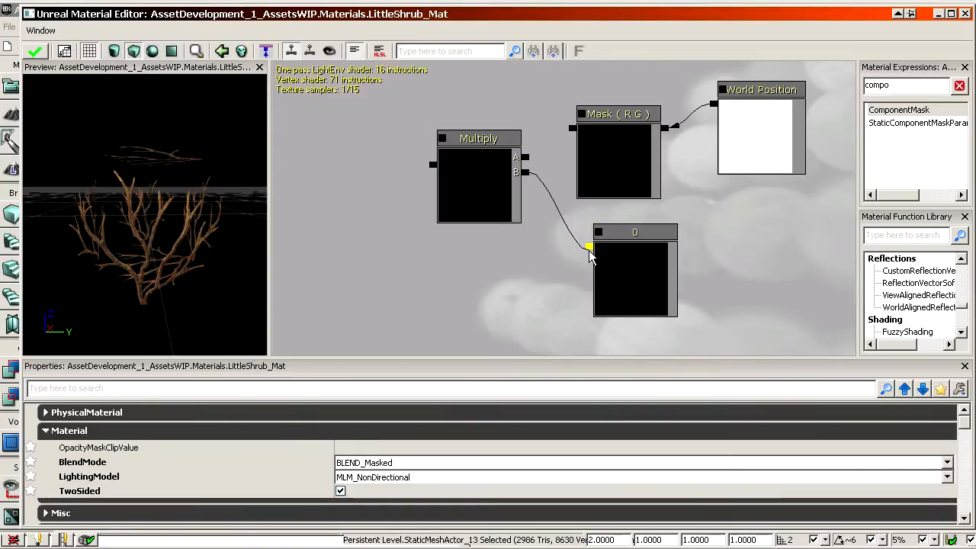
pyautogui.moveTo(524, 158); pyautogui.dragTo(574, 130)
# - Set the R value of the constant feeding the Multiply node to 0.0001
pyautogui.click(636, 284)
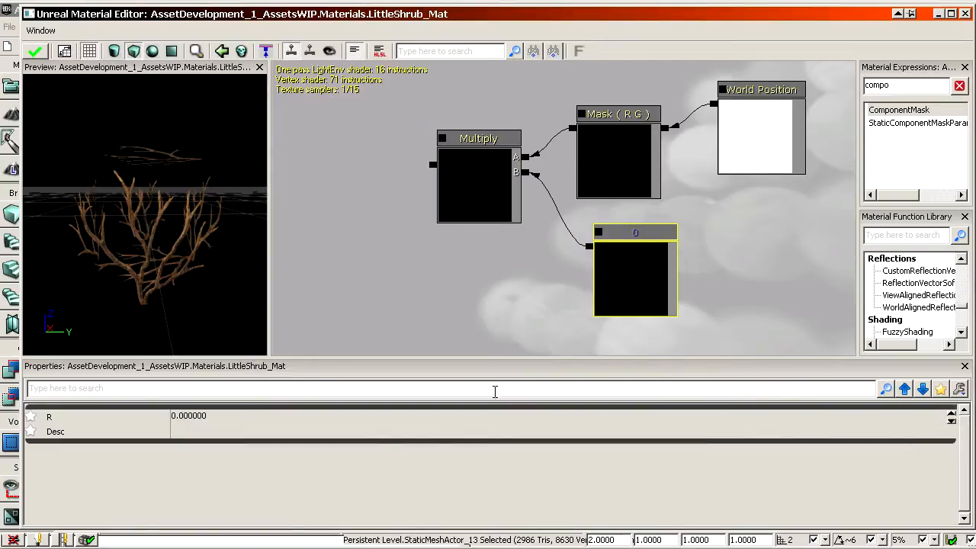
pyautogui.click(340, 416)
pyautogui.write('0.000100')
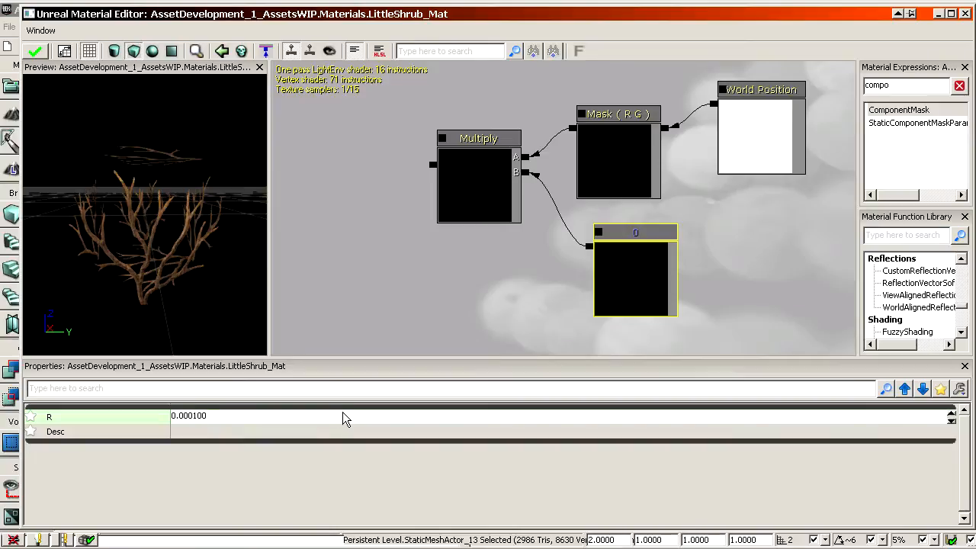
pyautogui.press('Return')
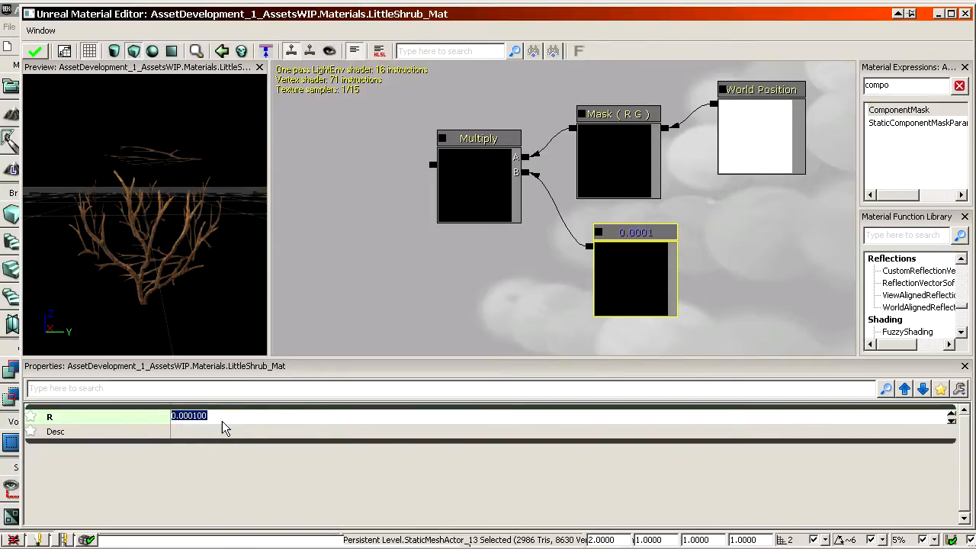
pyautogui.click(259, 432)
pyautogui.click(690, 173)
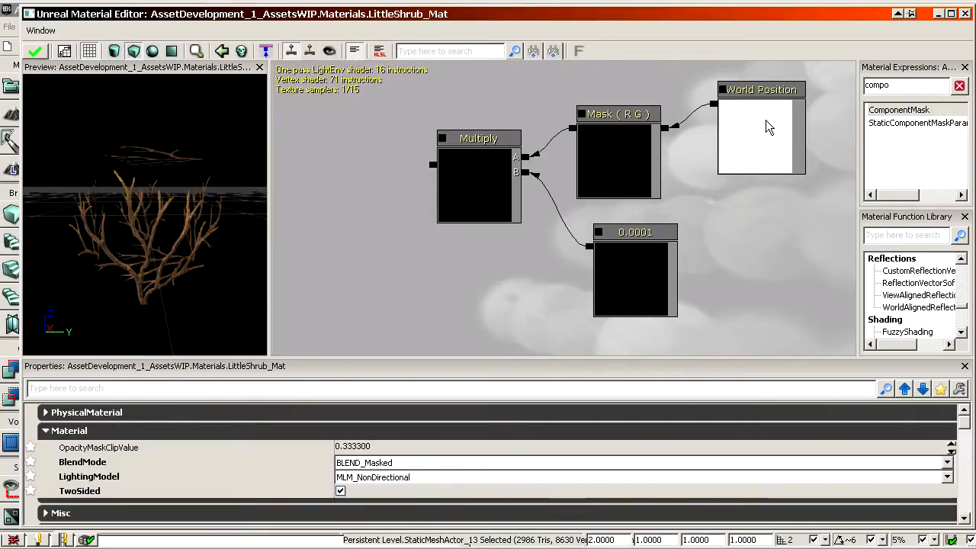
# - Open the properties of the selected rock mesh in the level and examine its Y location
pyautogui.doubleClick(631, 10)
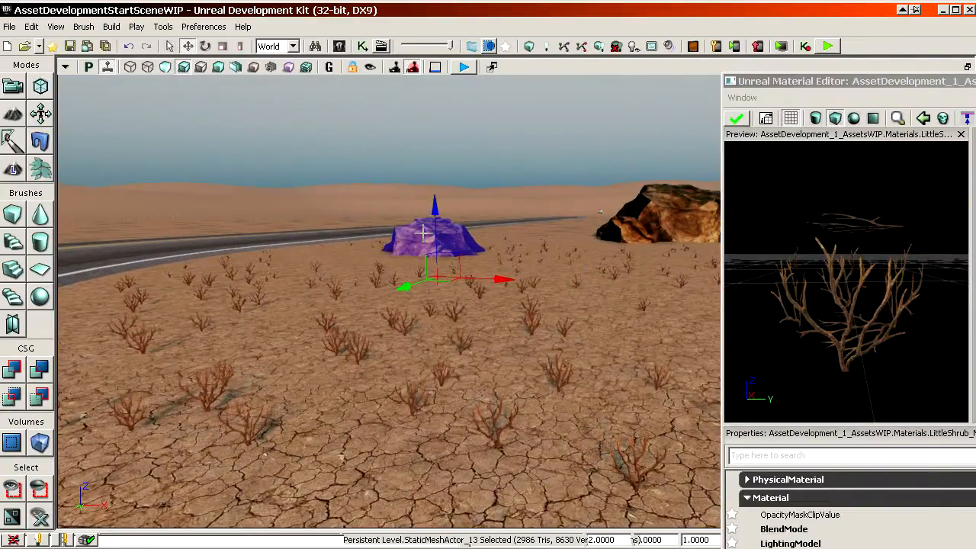
pyautogui.doubleClick(424, 234)
pyautogui.click(757, 221)
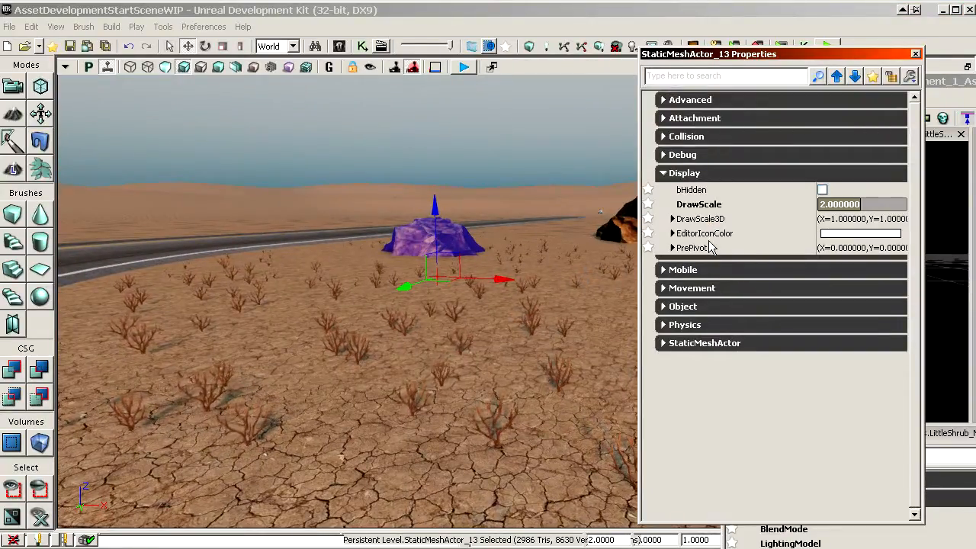
pyautogui.click(701, 290)
pyautogui.click(673, 305)
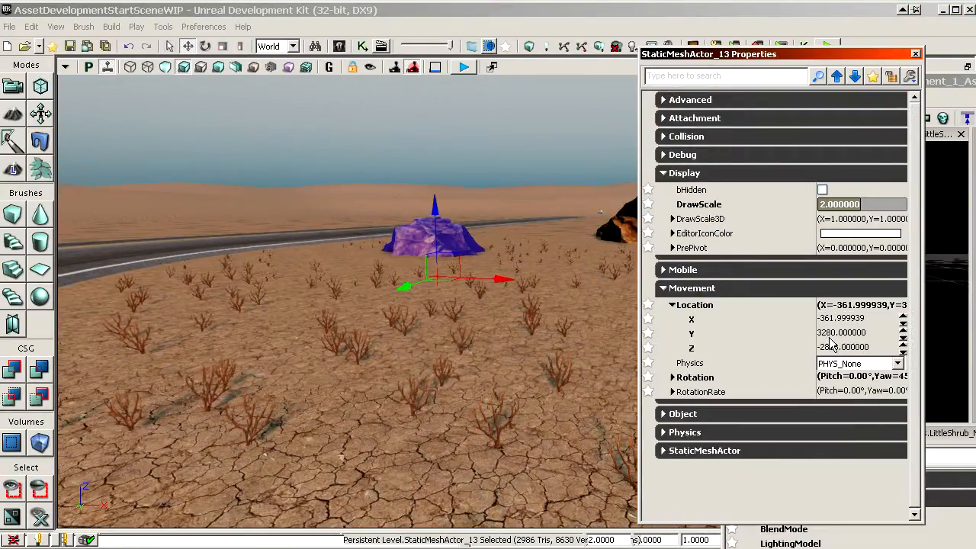
pyautogui.click(821, 331)
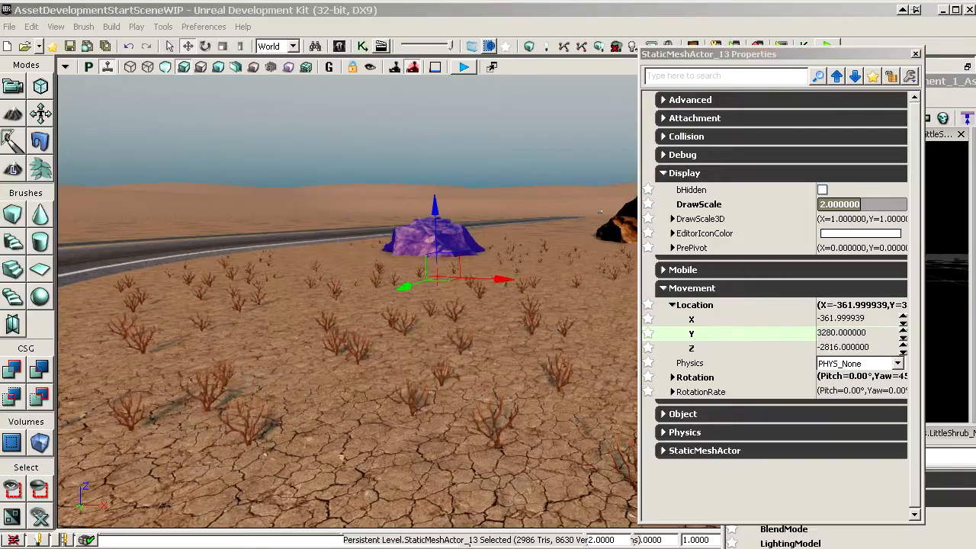
# - Switch to Calculator, multiply the rock's Y location of 3280 by 0.0001, and close both the calculator and the rock's properties
pyautogui.moveTo(0, 142); pyautogui.dragTo(211, 148)
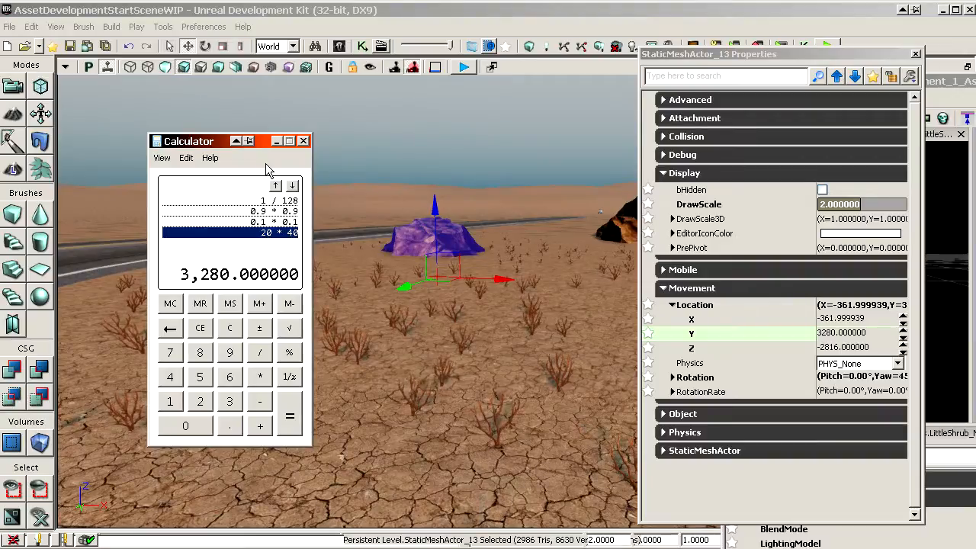
pyautogui.press('Escape')
pyautogui.write('3,280.000000')
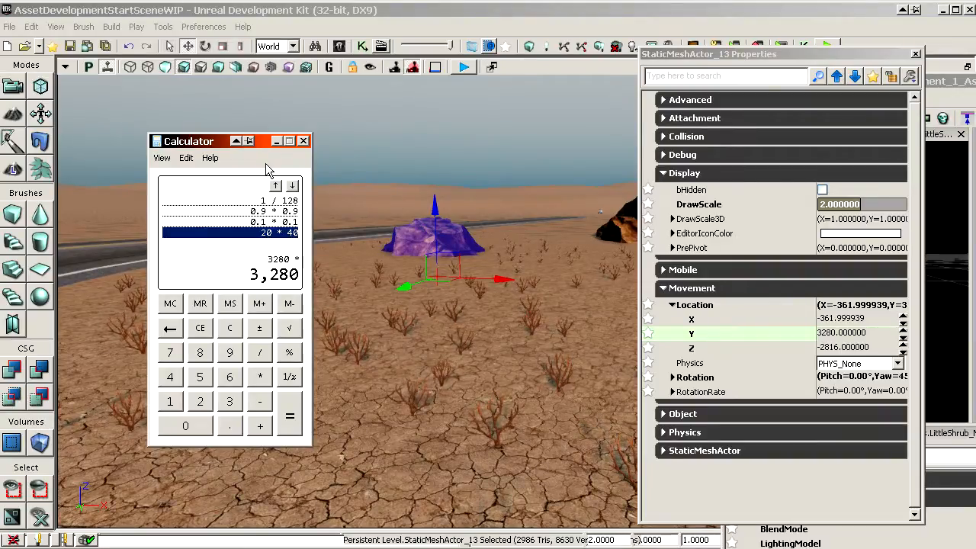
pyautogui.press('*')
pyautogui.write('0.0001')
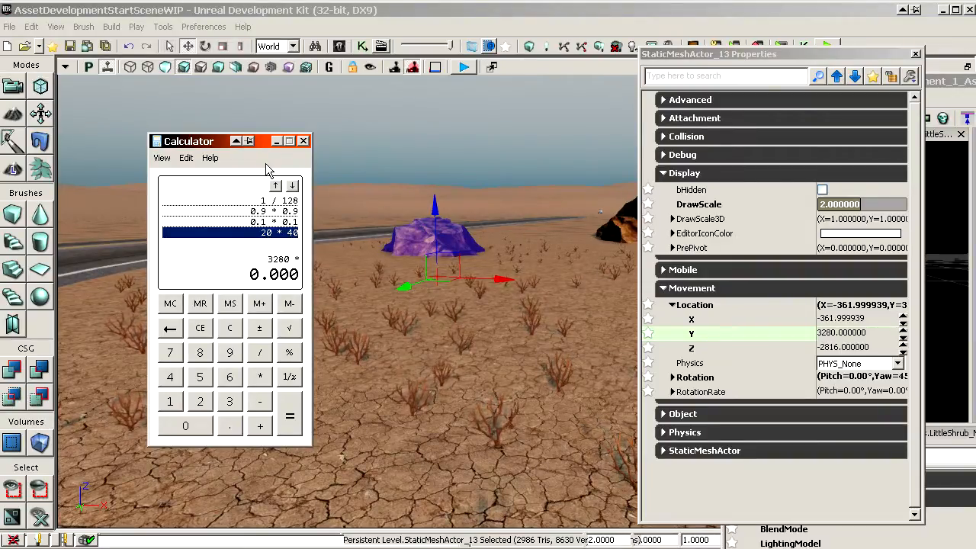
pyautogui.press('Return')
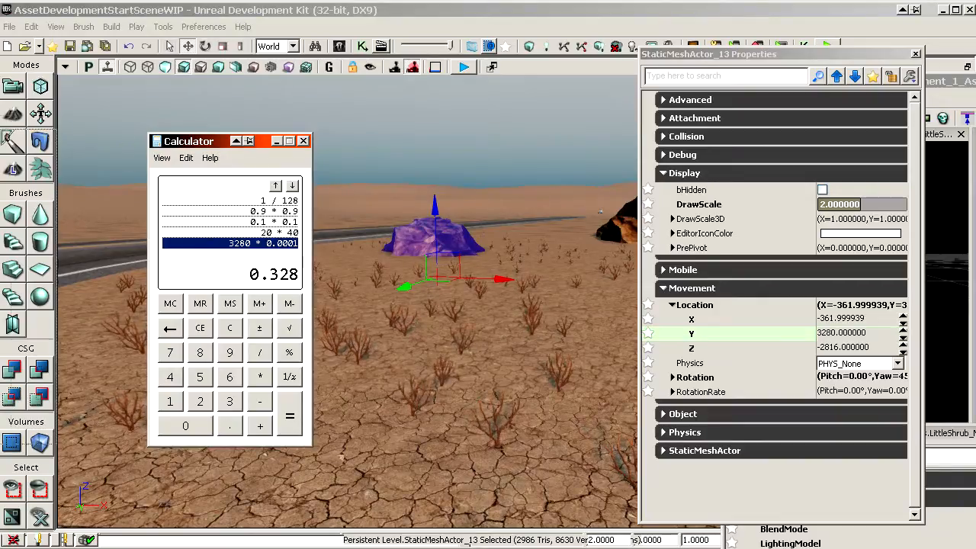
pyautogui.click(303, 141)
pyautogui.click(915, 54)
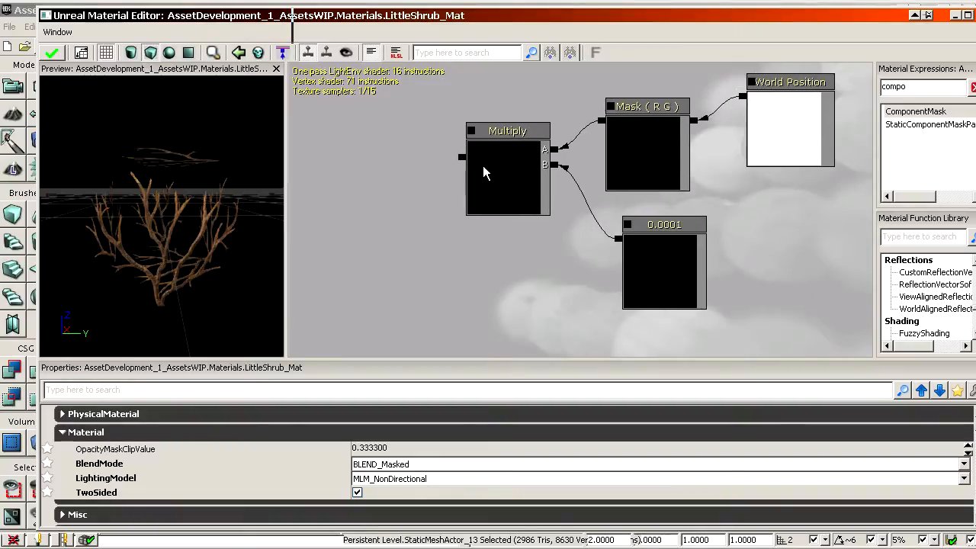
# - Move the material editor aside and open the clouds_m texture from the Content Browser for viewing
pyautogui.click(483, 172)
pyautogui.moveTo(490, 200); pyautogui.dragTo(600, 214)
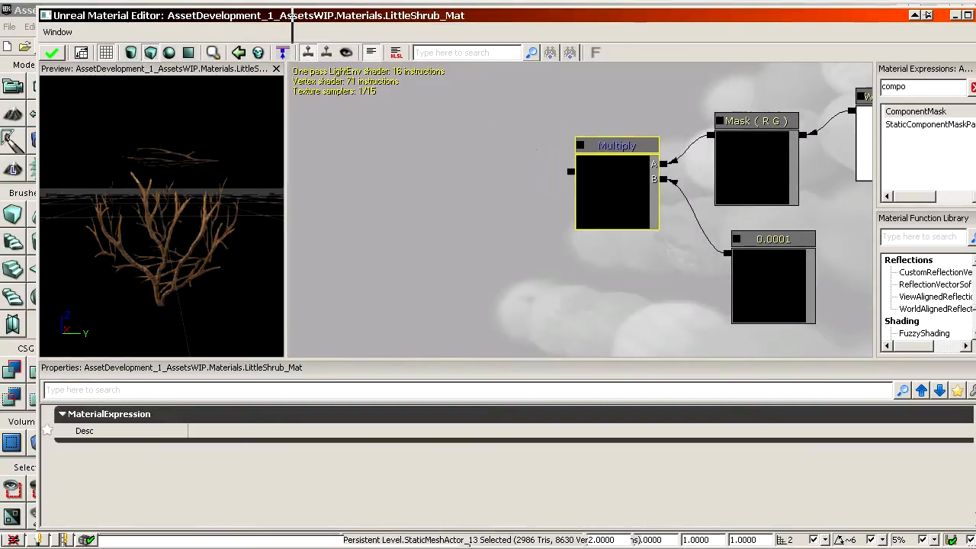
pyautogui.click(456, 156)
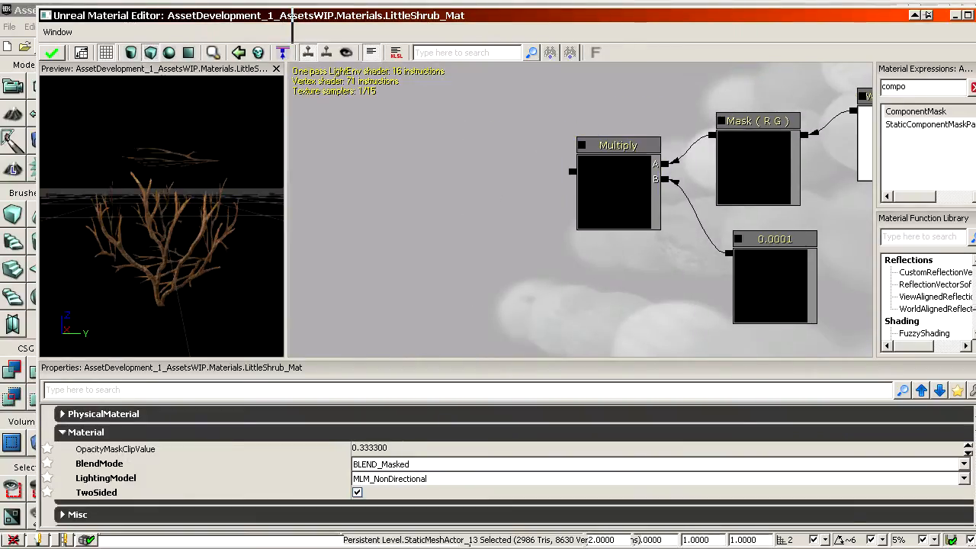
pyautogui.moveTo(388, 12); pyautogui.dragTo(888, 61)
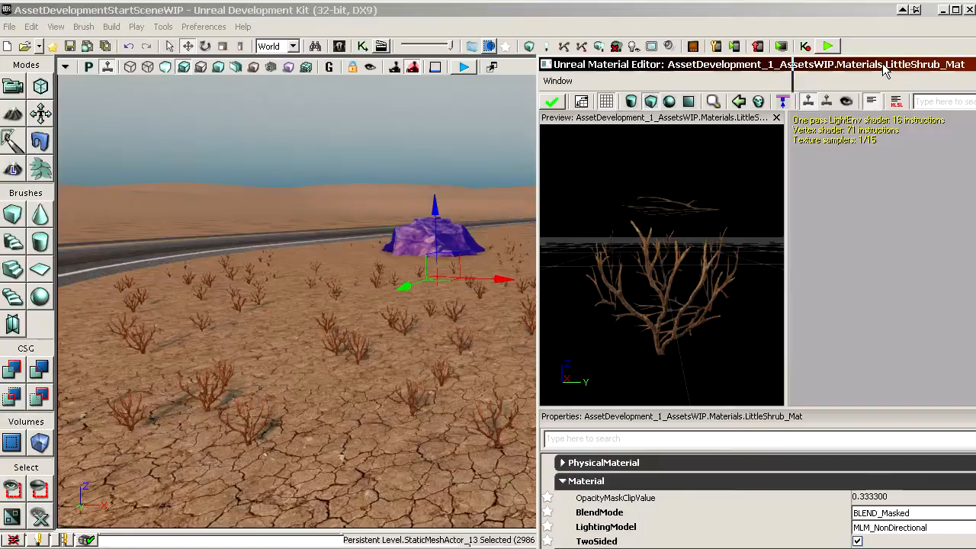
pyautogui.moveTo(320, 548); pyautogui.dragTo(685, 15)
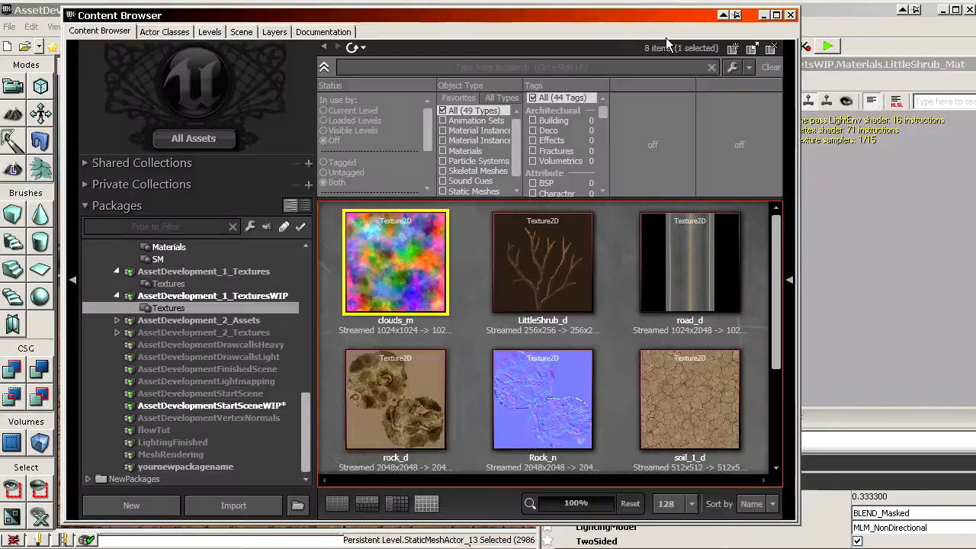
pyautogui.click(392, 248)
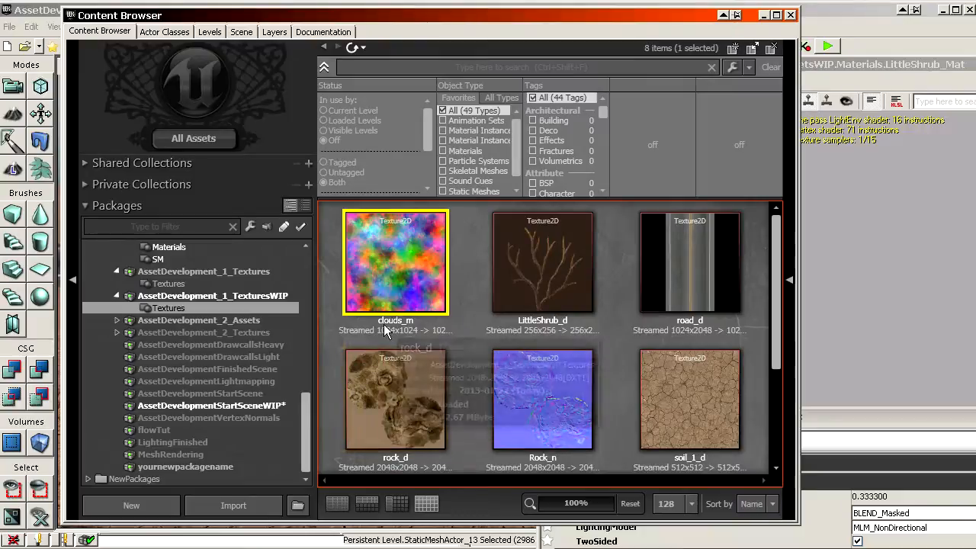
pyautogui.doubleClick(389, 245)
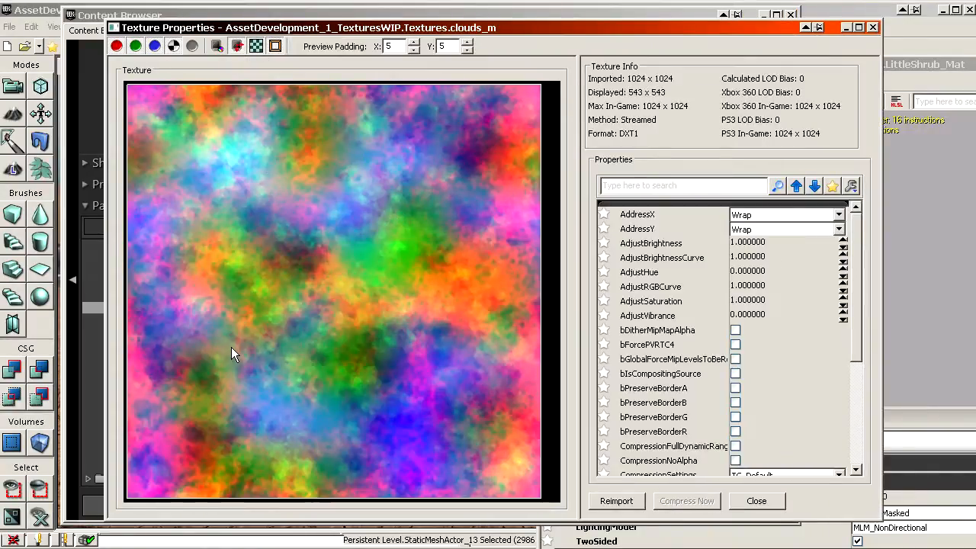
# - Preview only the red channel of the clouds_m texture in grayscale
pyautogui.click(135, 46)
pyautogui.click(153, 46)
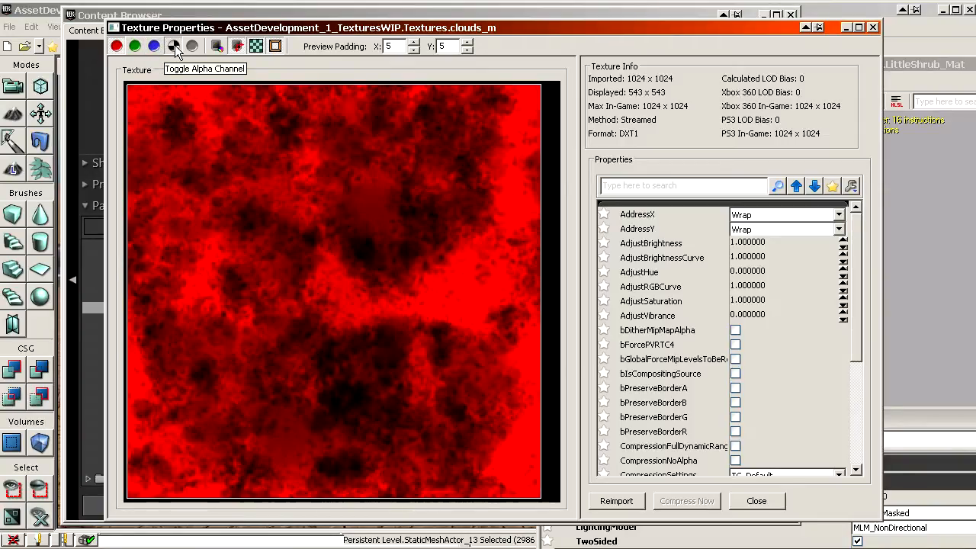
pyautogui.click(192, 46)
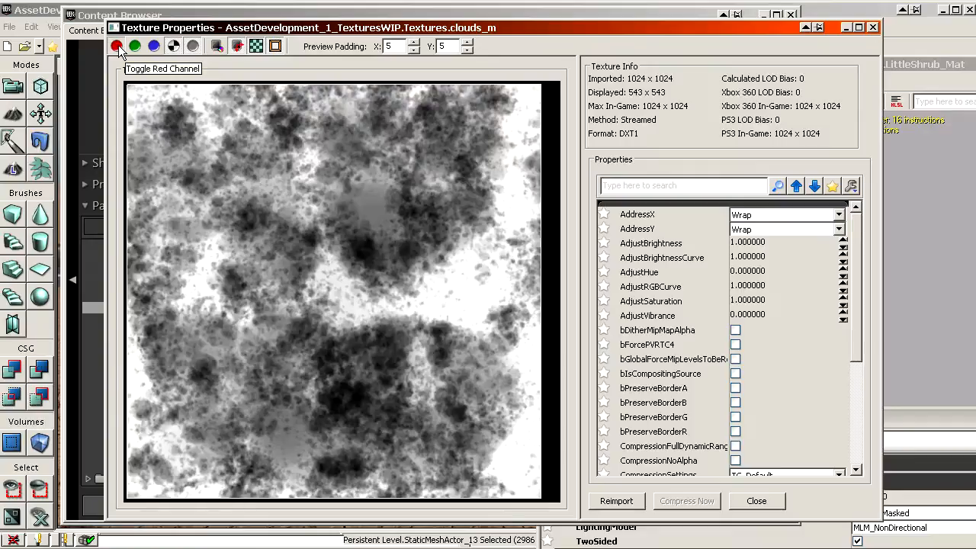
# - Preview the green and blue channels of clouds_m in grayscale, ending with blue alone
pyautogui.click(117, 46)
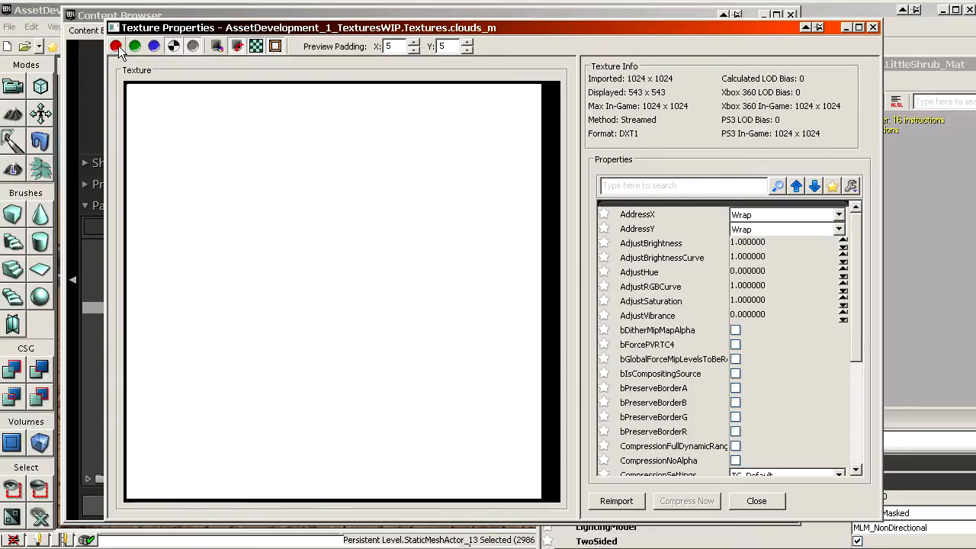
pyautogui.click(117, 46)
pyautogui.click(135, 47)
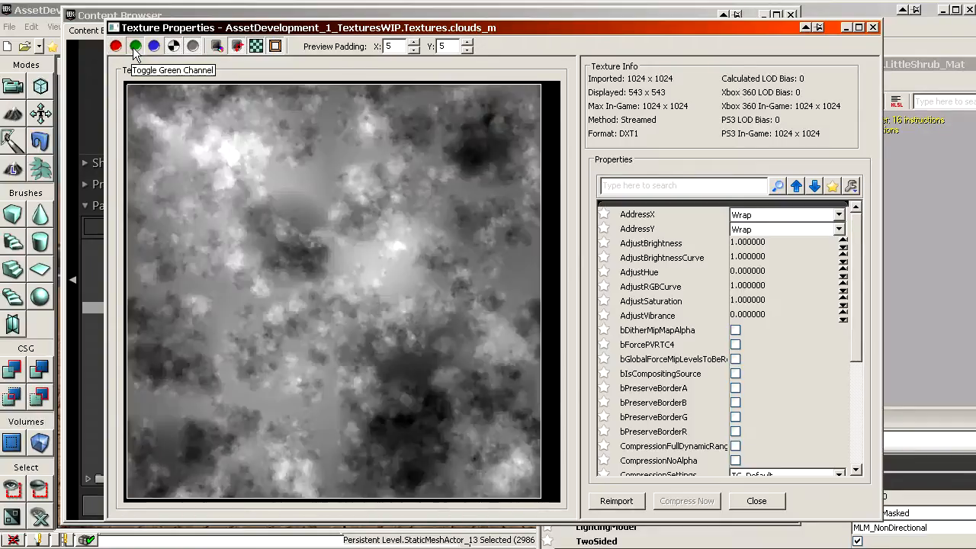
pyautogui.click(154, 47)
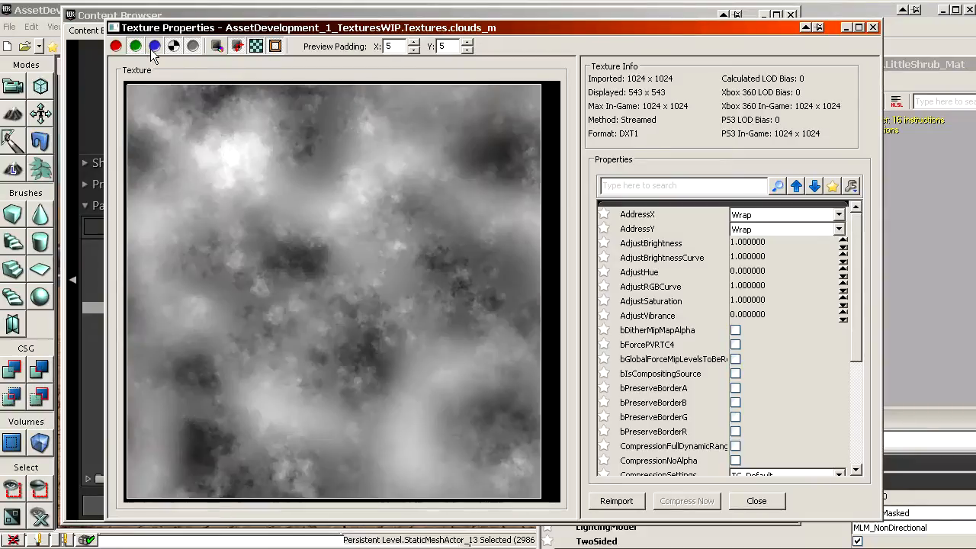
pyautogui.click(138, 47)
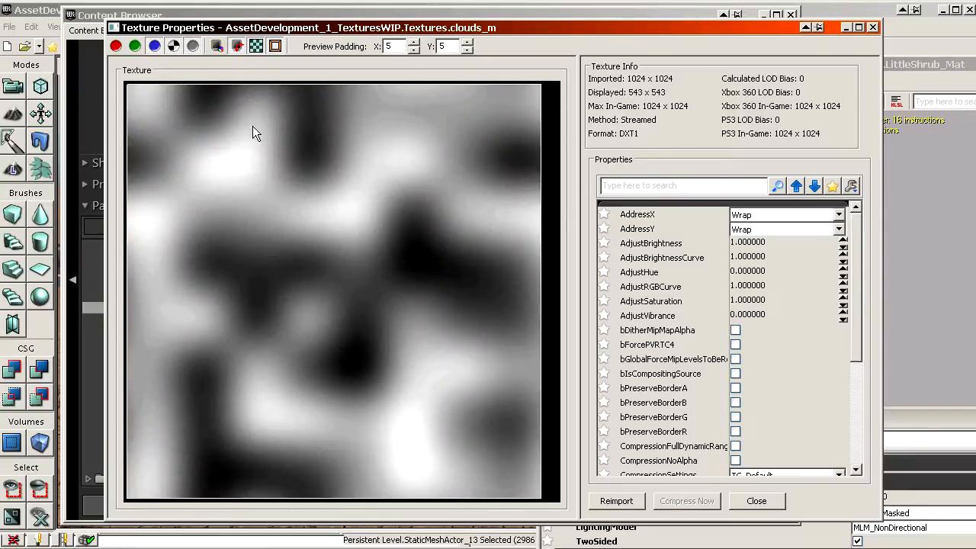
# - Restore the full-colour preview of clouds_m with the red, green and blue channels all enabled
pyautogui.click(135, 47)
pyautogui.click(116, 48)
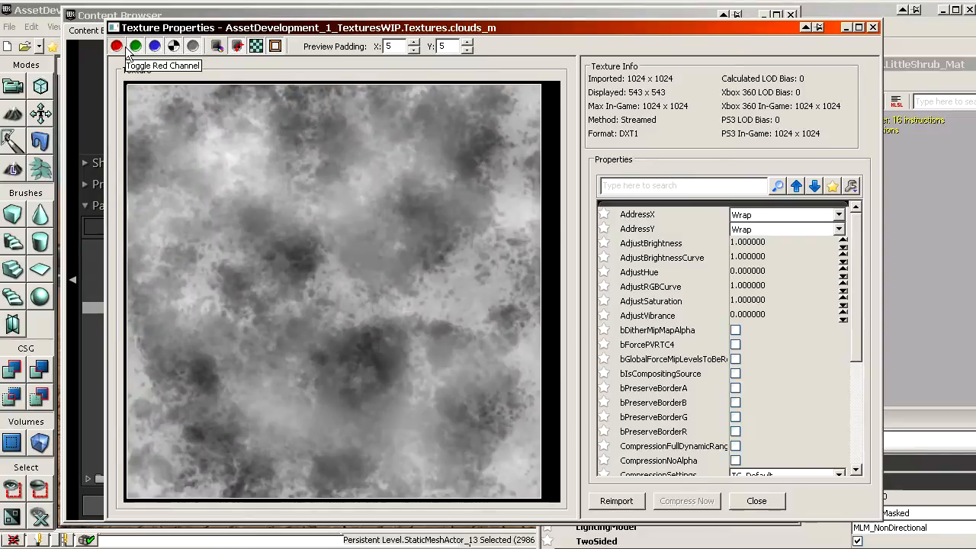
pyautogui.click(193, 47)
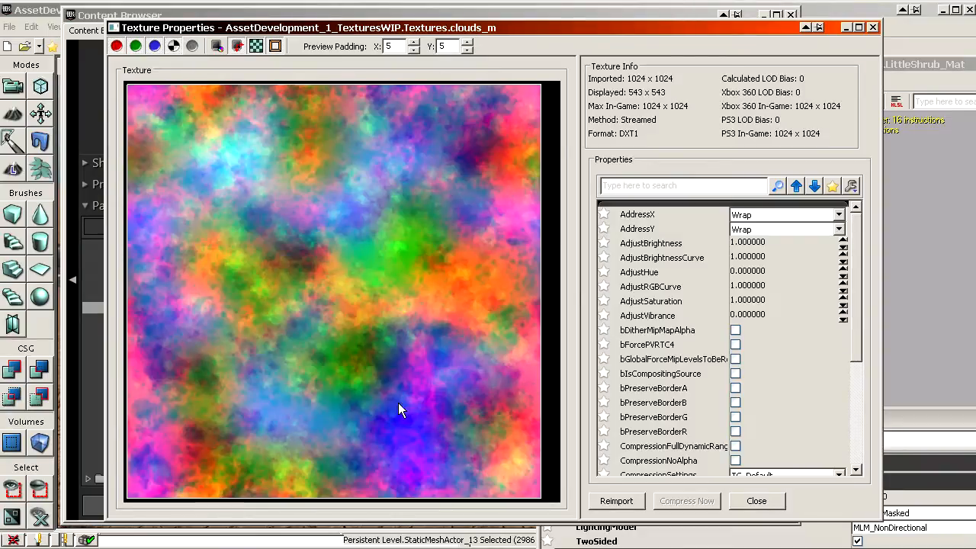
# - View the red, green and blue channels of clouds_m one at a time in colour
pyautogui.click(135, 48)
pyautogui.click(154, 48)
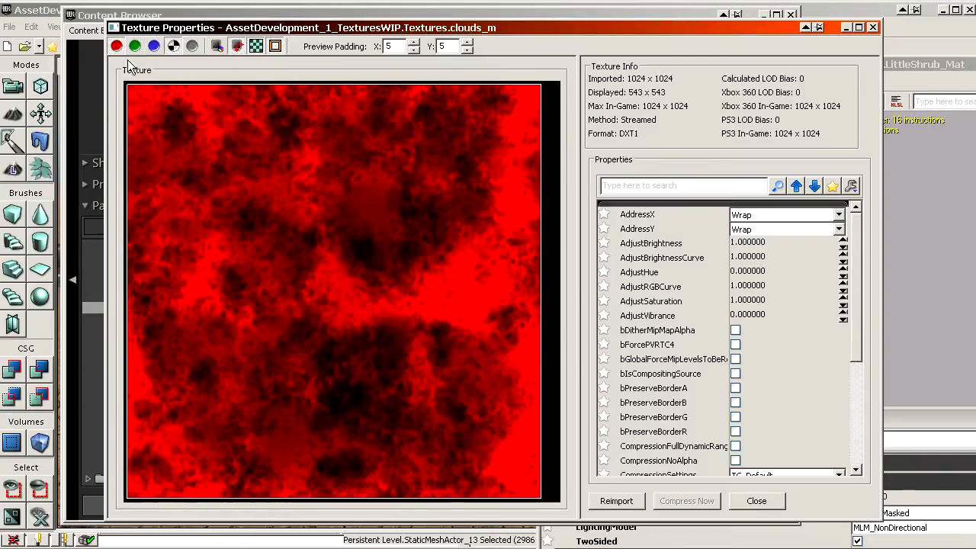
pyautogui.click(116, 48)
pyautogui.click(135, 48)
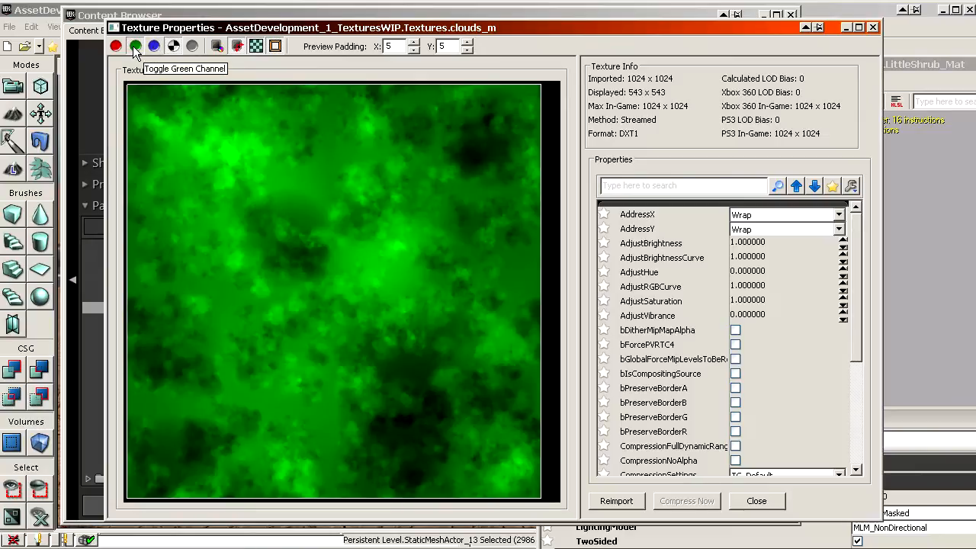
pyautogui.click(135, 47)
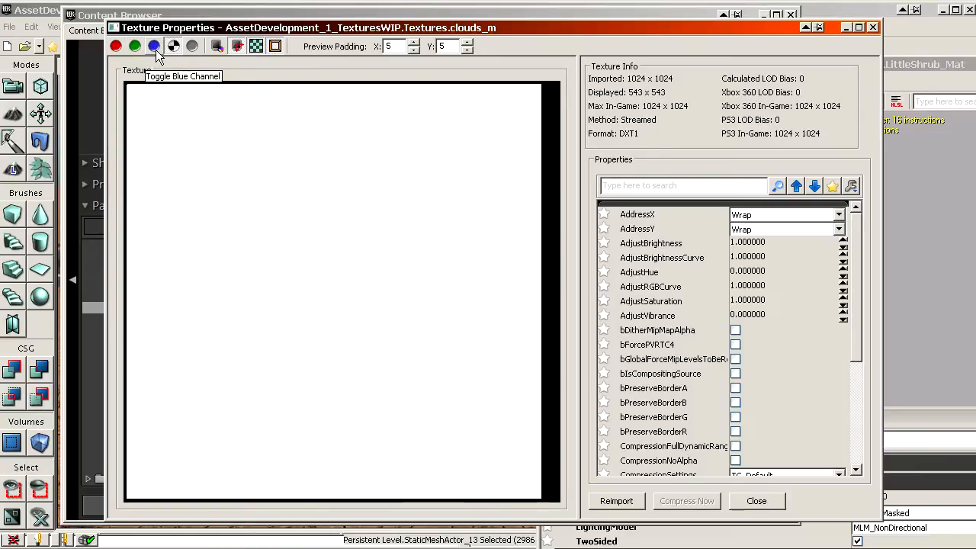
pyautogui.click(154, 48)
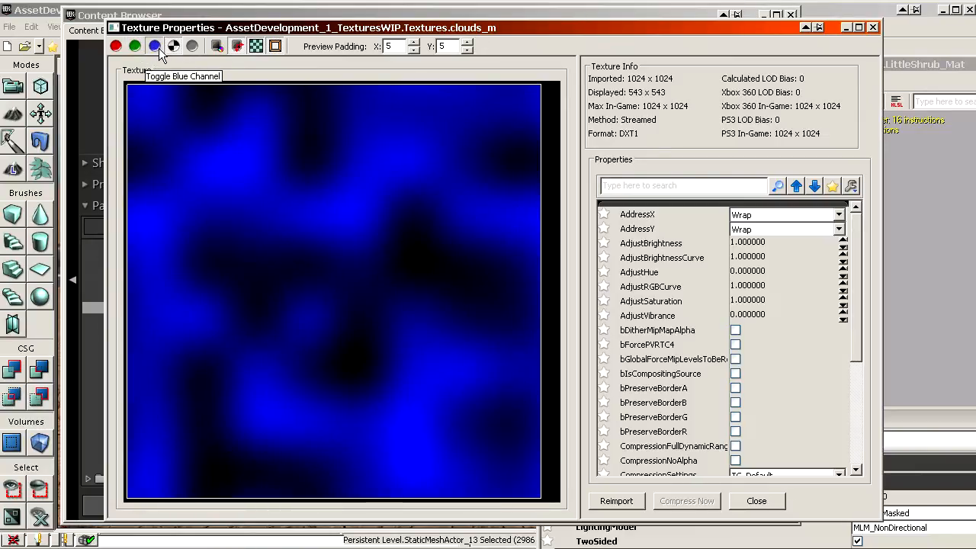
pyautogui.click(155, 47)
# - Preview only the red channel of clouds_m in grayscale, and close the texture properties
pyautogui.click(116, 48)
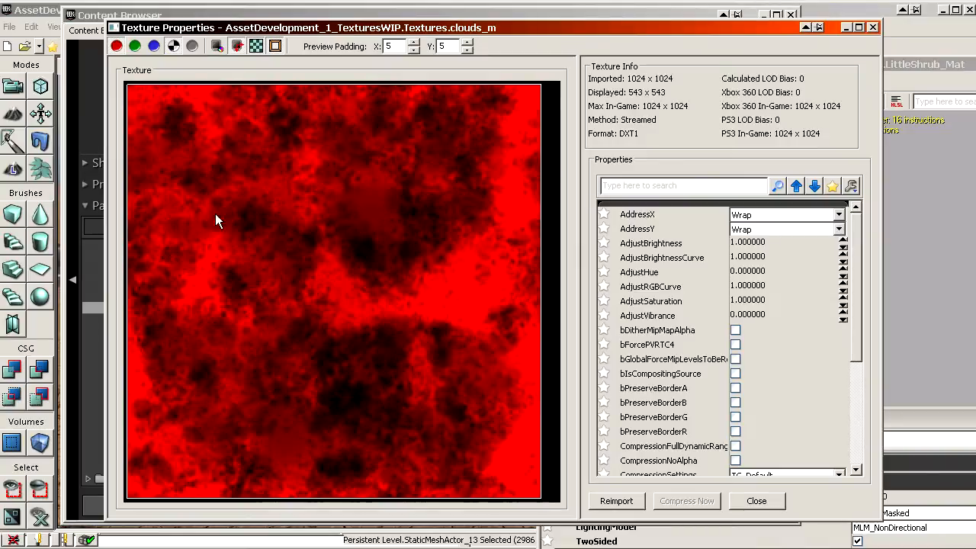
pyautogui.click(192, 47)
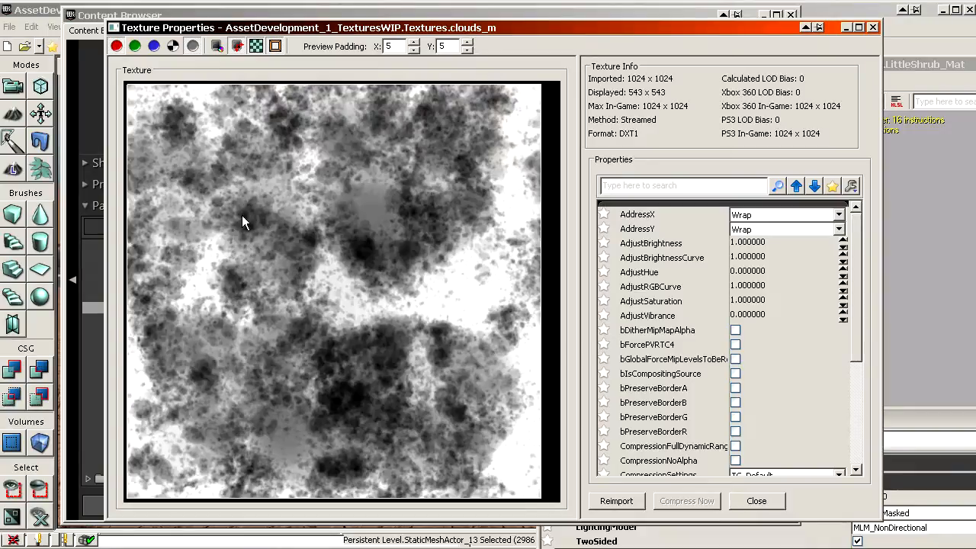
pyautogui.click(758, 501)
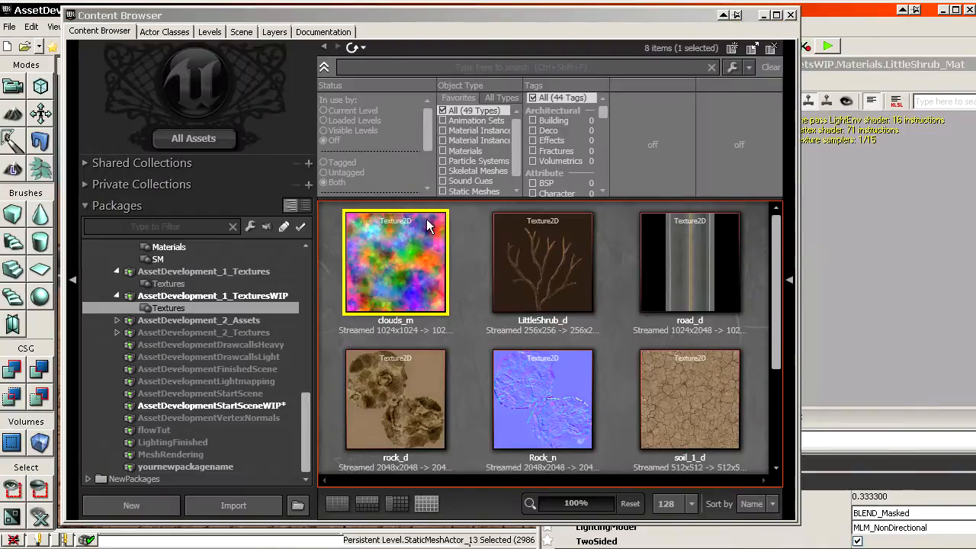
# - Add the clouds_m texture to the LittleShrub_Mat graph as a Texture Sample and bring the material editor back into view
pyautogui.moveTo(428, 226); pyautogui.dragTo(843, 186)
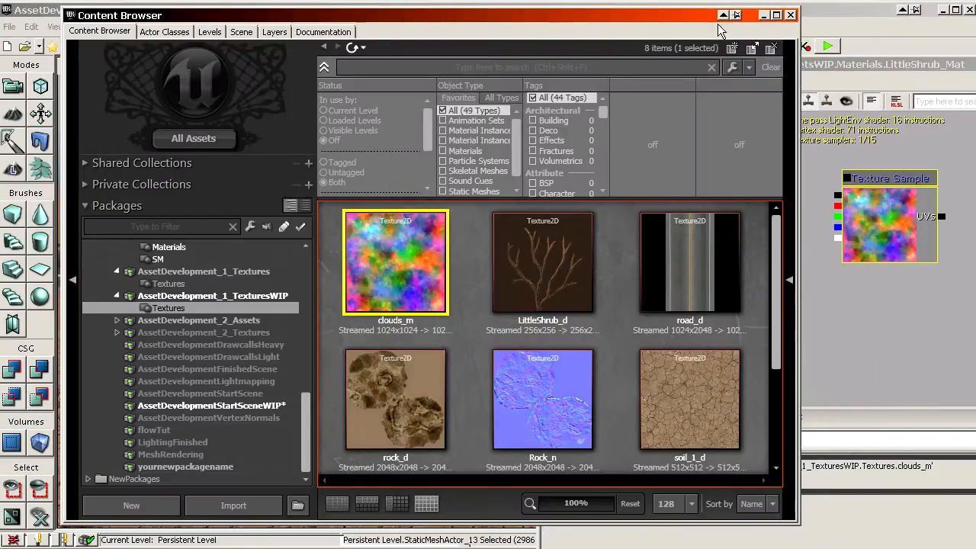
pyautogui.moveTo(686, 16); pyautogui.dragTo(0, 96)
pyautogui.moveTo(757, 67); pyautogui.dragTo(243, 24)
pyautogui.moveTo(418, 199); pyautogui.dragTo(511, 192)
pyautogui.scroll(-1, 468, 208)
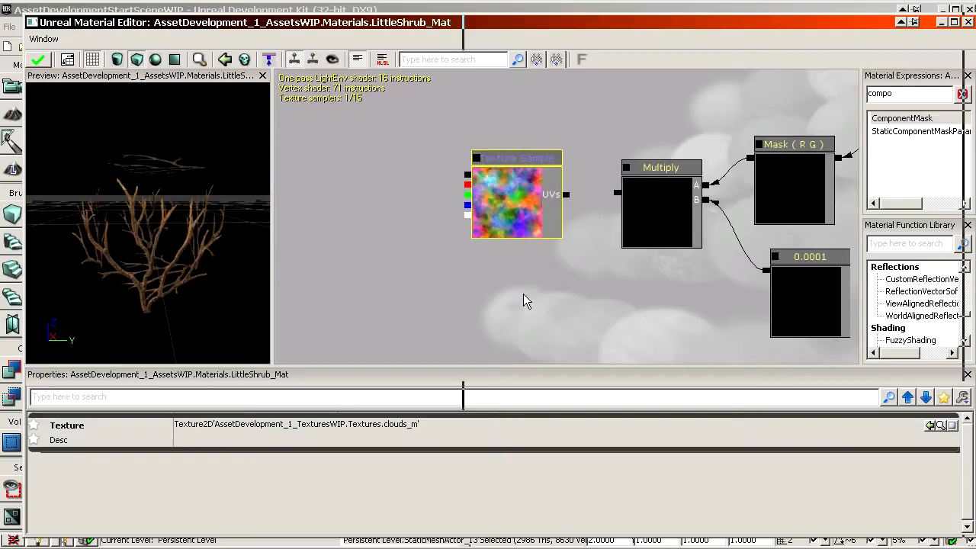
# - Connect the Multiply node's output to the UVs input of the clouds_m Texture Sample
pyautogui.moveTo(526, 301); pyautogui.dragTo(530, 277)
pyautogui.moveTo(562, 225)
pyautogui.mouseDown()
pyautogui.moveTo(554, 241)
pyautogui.moveTo(553, 219)
pyautogui.mouseUp()
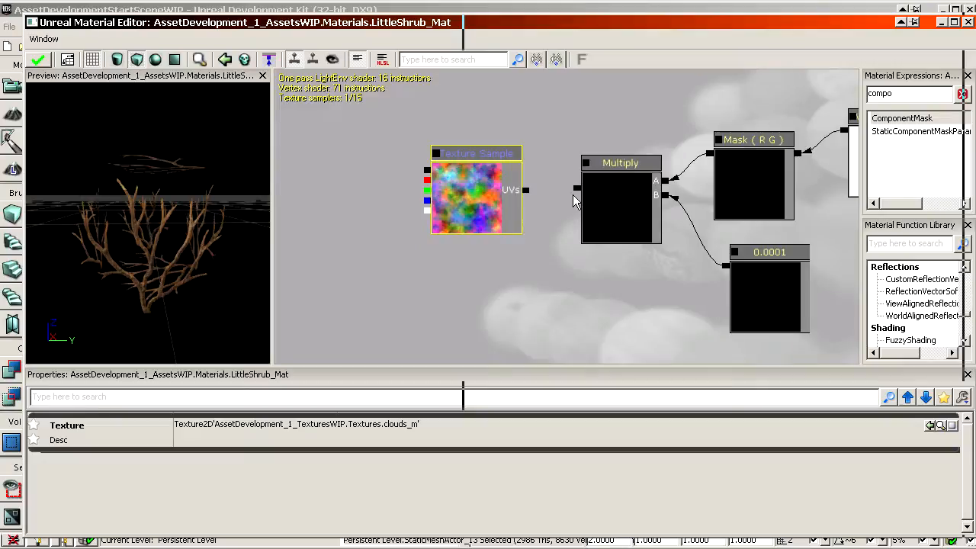
pyautogui.moveTo(577, 189); pyautogui.dragTo(519, 193)
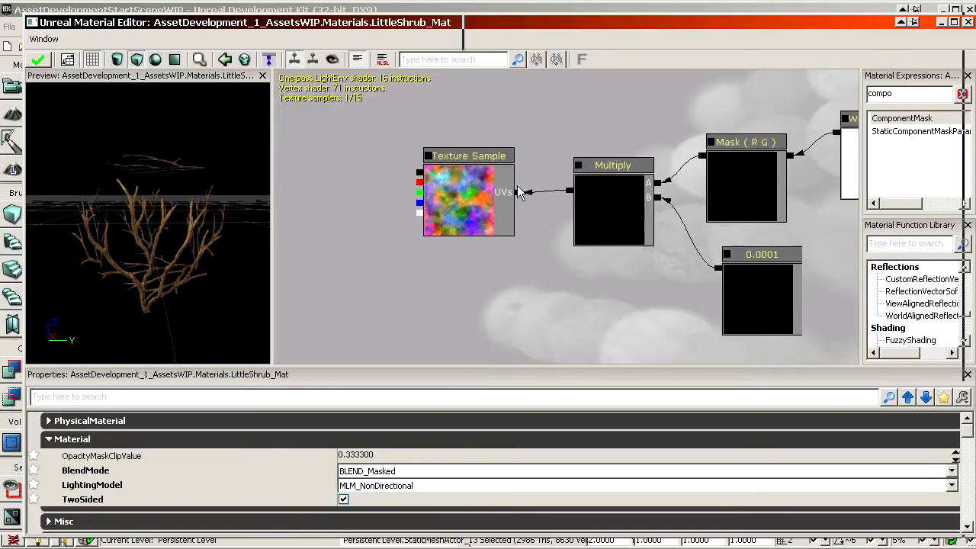
# - Look over the shrubs in the level, and connect the clouds_m Texture Sample's colour output to the material's Diffuse input
pyautogui.click(494, 202)
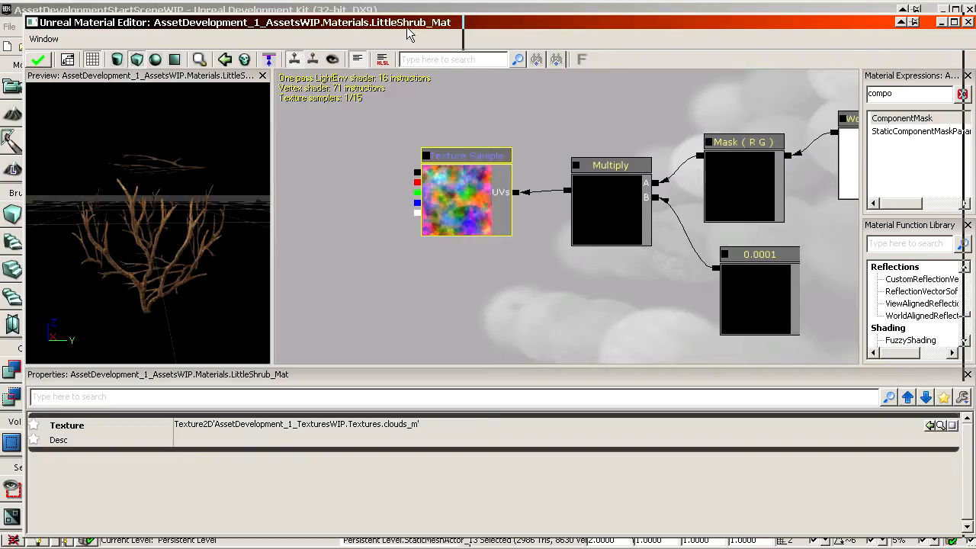
pyautogui.moveTo(395, 28); pyautogui.dragTo(851, 83)
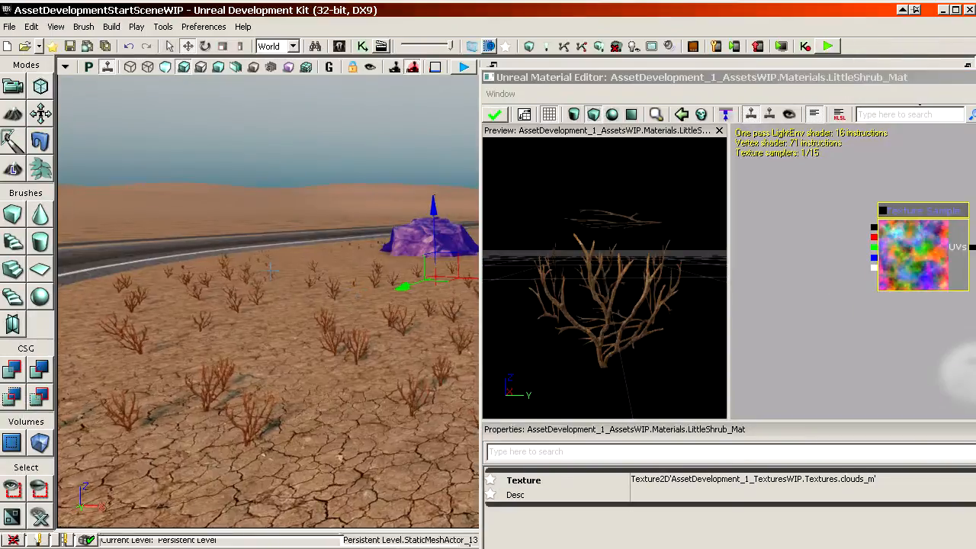
pyautogui.moveTo(200, 276); pyautogui.dragTo(232, 355, button='right')
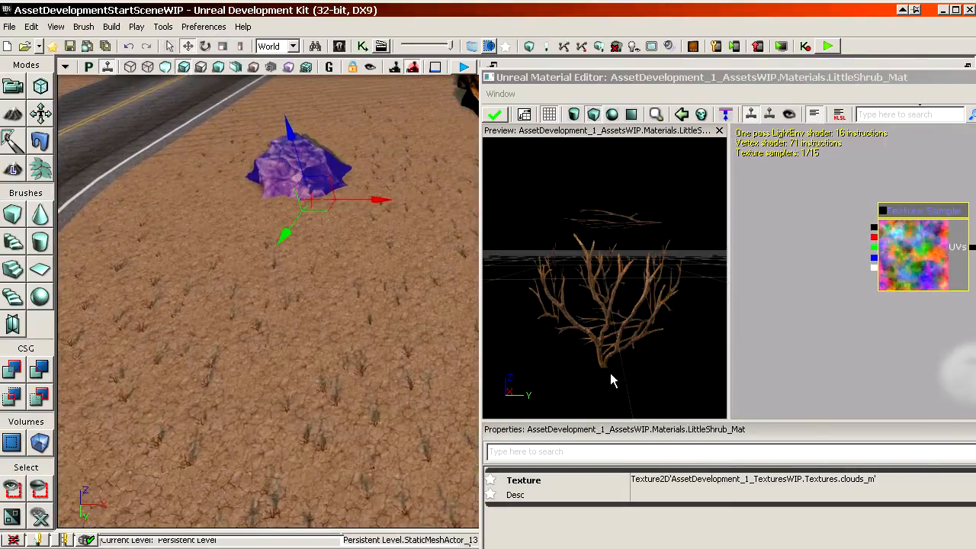
pyautogui.moveTo(200, 276); pyautogui.dragTo(153, 232, button='right')
pyautogui.moveTo(667, 82); pyautogui.dragTo(643, 28)
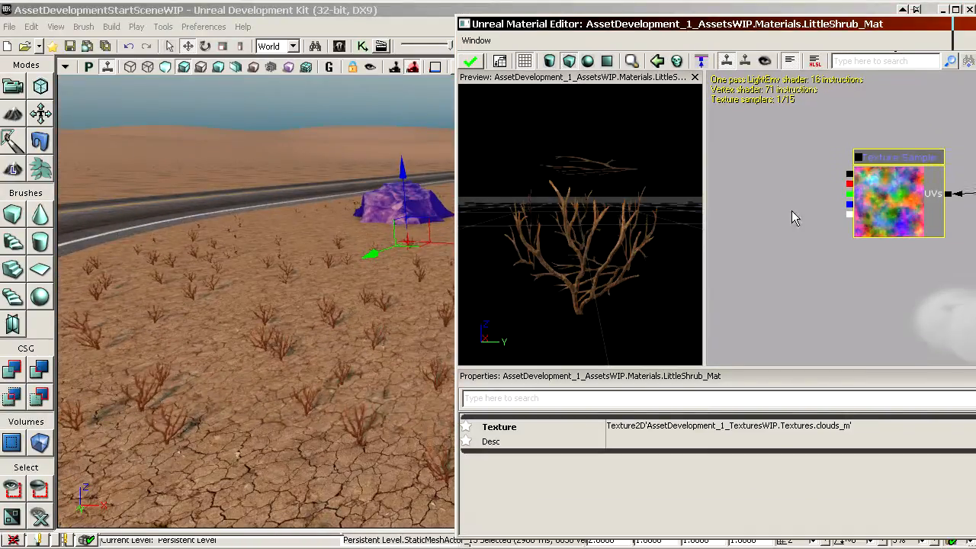
pyautogui.moveTo(792, 213); pyautogui.dragTo(709, 365)
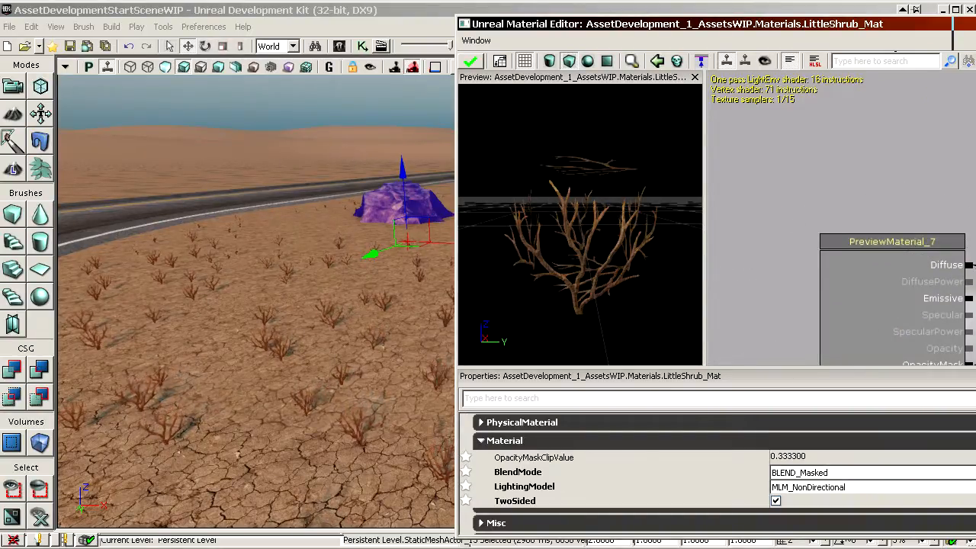
pyautogui.moveTo(866, 191); pyautogui.dragTo(610, 257)
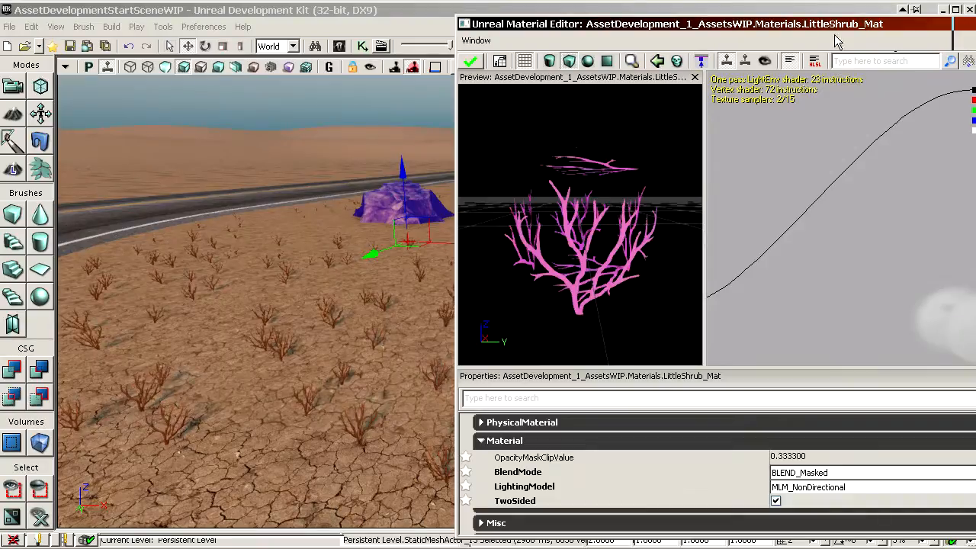
# - Apply the changes to LittleShrub_Mat and move the material editor aside to uncover the level viewport
pyautogui.moveTo(833, 23); pyautogui.dragTo(373, 29)
pyautogui.moveTo(526, 259); pyautogui.dragTo(548, 266)
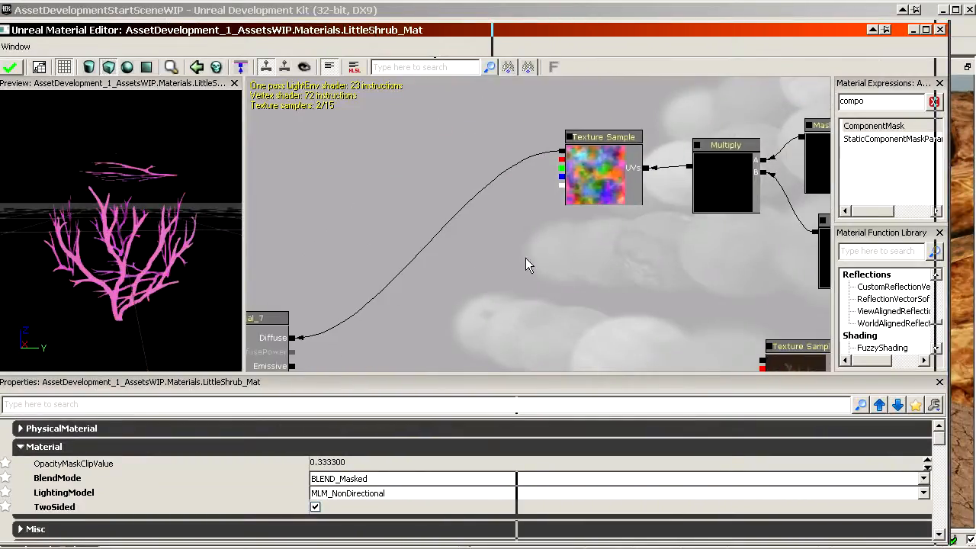
pyautogui.moveTo(343, 29); pyautogui.dragTo(862, 37)
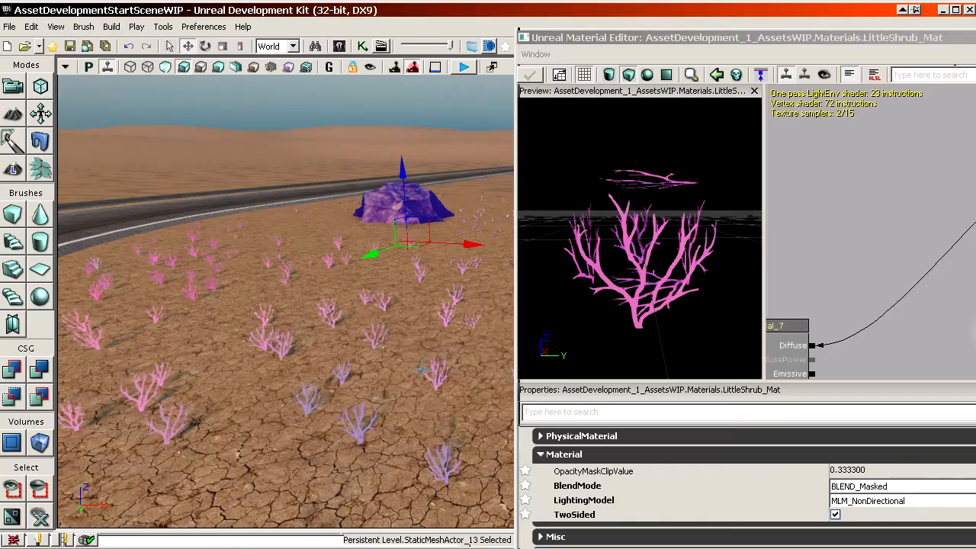
# - Examine the colour variation across the shrubs from several viewpoints in the level, and return to the material editor
pyautogui.moveTo(434, 363); pyautogui.dragTo(418, 336)
pyautogui.moveTo(369, 334); pyautogui.dragTo(408, 316, button='right')
pyautogui.moveTo(638, 35); pyautogui.dragTo(933, 24)
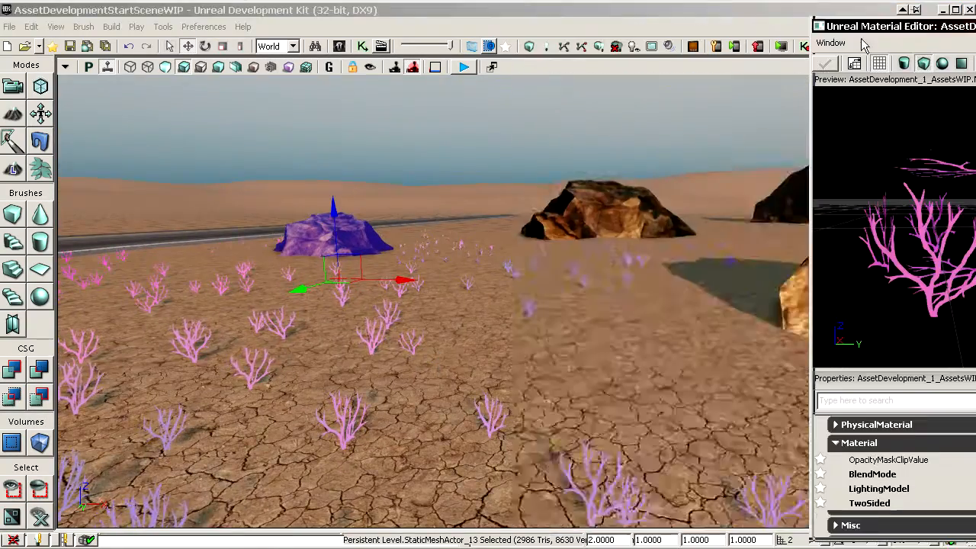
pyautogui.moveTo(503, 290); pyautogui.dragTo(541, 288, button='right')
pyautogui.moveTo(434, 302); pyautogui.dragTo(373, 30)
pyautogui.moveTo(406, 354); pyautogui.dragTo(523, 297)
pyautogui.moveTo(406, 355); pyautogui.dragTo(183, 359, button='right')
pyautogui.doubleClick(877, 29)
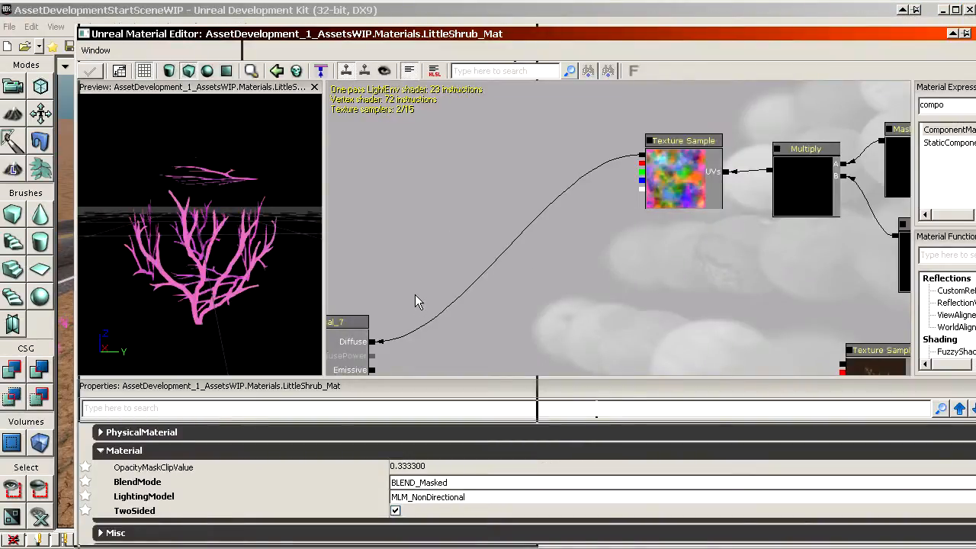
pyautogui.moveTo(375, 33); pyautogui.dragTo(975, 52)
pyautogui.moveTo(579, 229); pyautogui.dragTo(519, 206, button='right')
pyautogui.moveTo(850, 53); pyautogui.dragTo(164, 27)
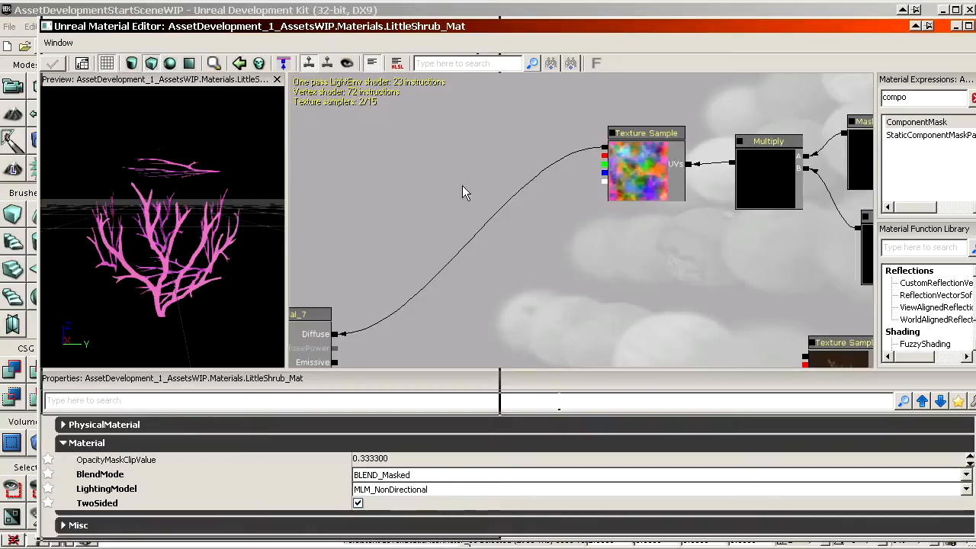
# - Add a Lerp node in the empty graph area beside the clouds_m Texture Sample
pyautogui.moveTo(457, 185); pyautogui.dragTo(394, 191)
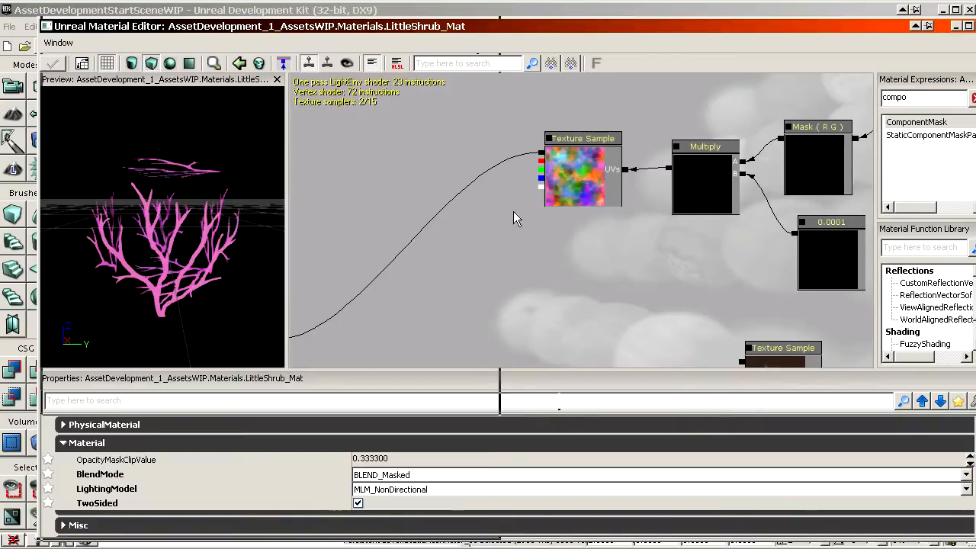
pyautogui.moveTo(515, 219); pyautogui.dragTo(588, 260)
pyautogui.click(666, 194)
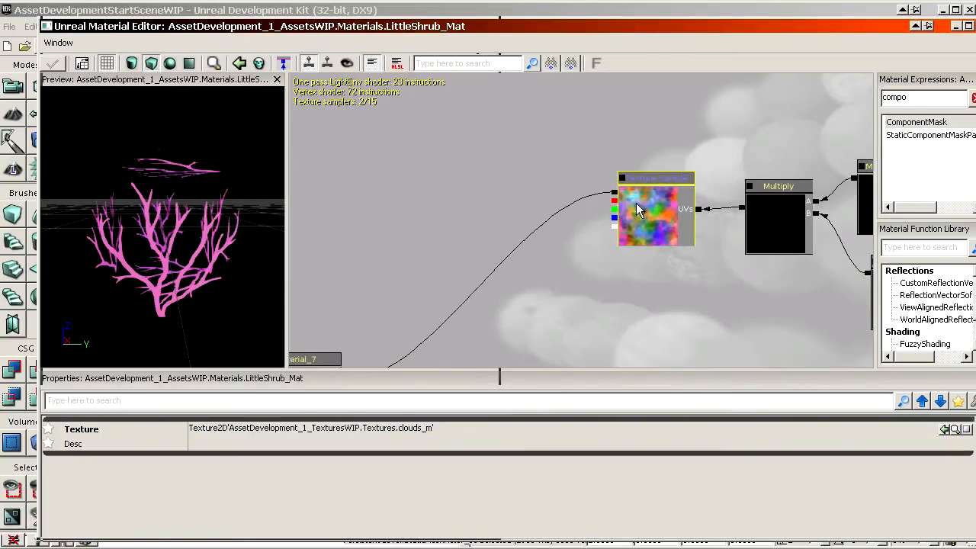
pyautogui.moveTo(434, 144); pyautogui.dragTo(447, 181)
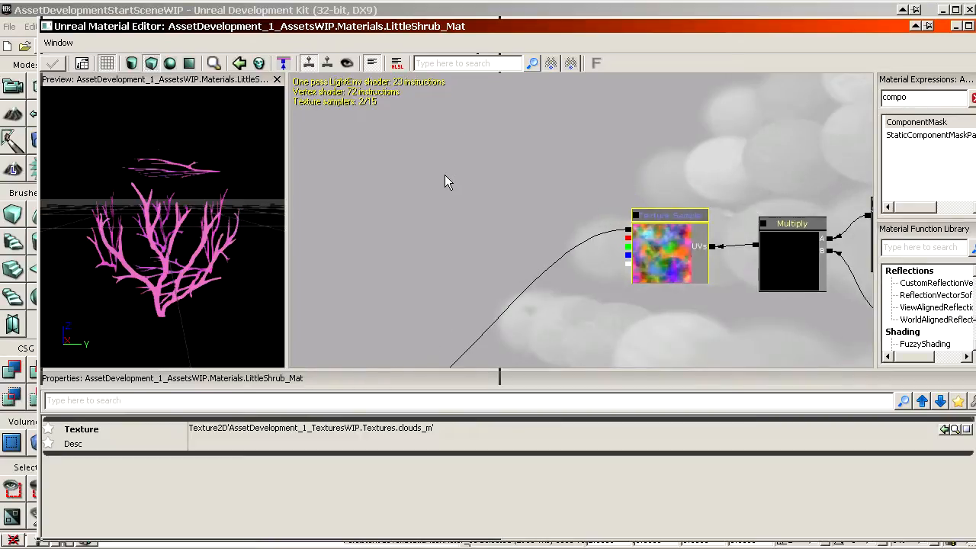
pyautogui.press('l')
pyautogui.click(381, 150)
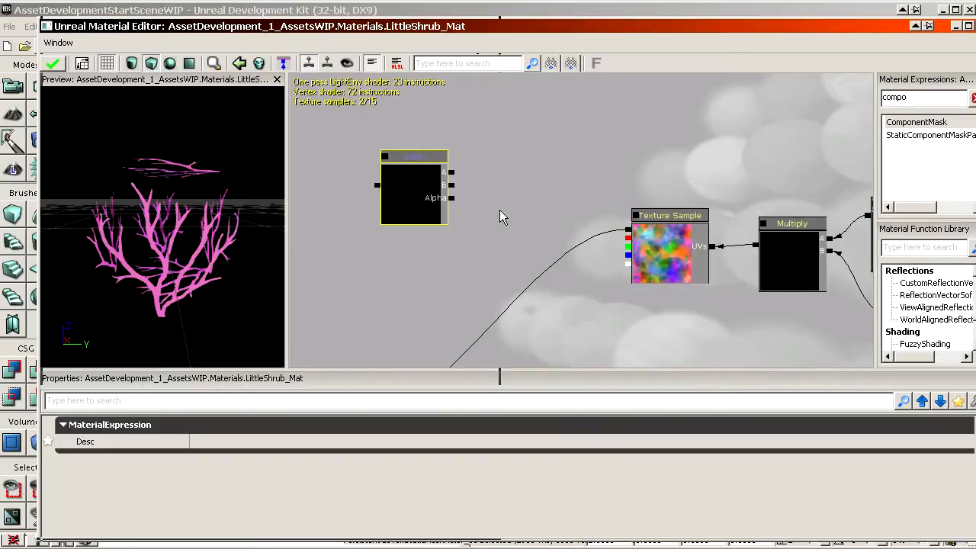
# - Try feeding the shrub Texture Sample's colour output into the Lerp's A input, and break that link
pyautogui.scroll(1, 477, 208)
pyautogui.click(512, 218)
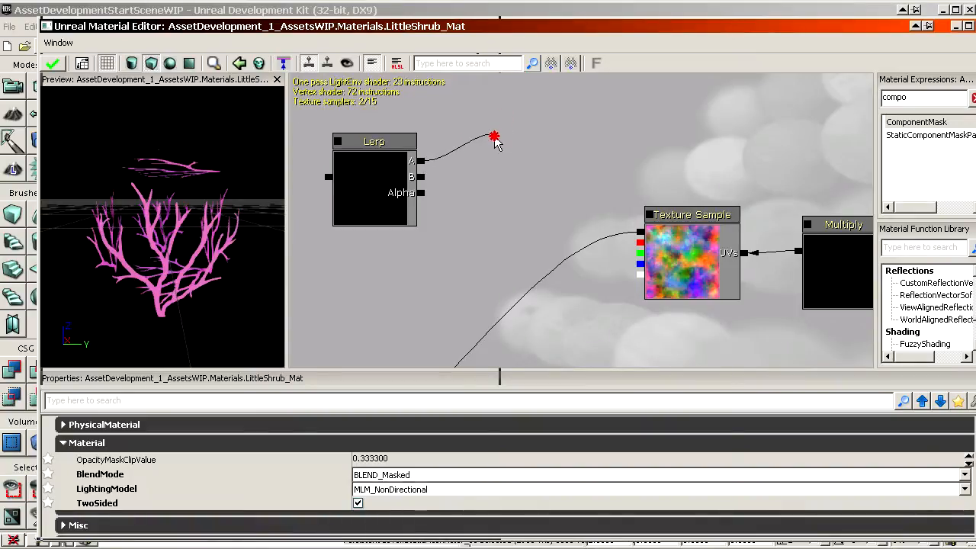
pyautogui.moveTo(494, 137); pyautogui.dragTo(522, 113)
pyautogui.moveTo(494, 249); pyautogui.dragTo(759, 247)
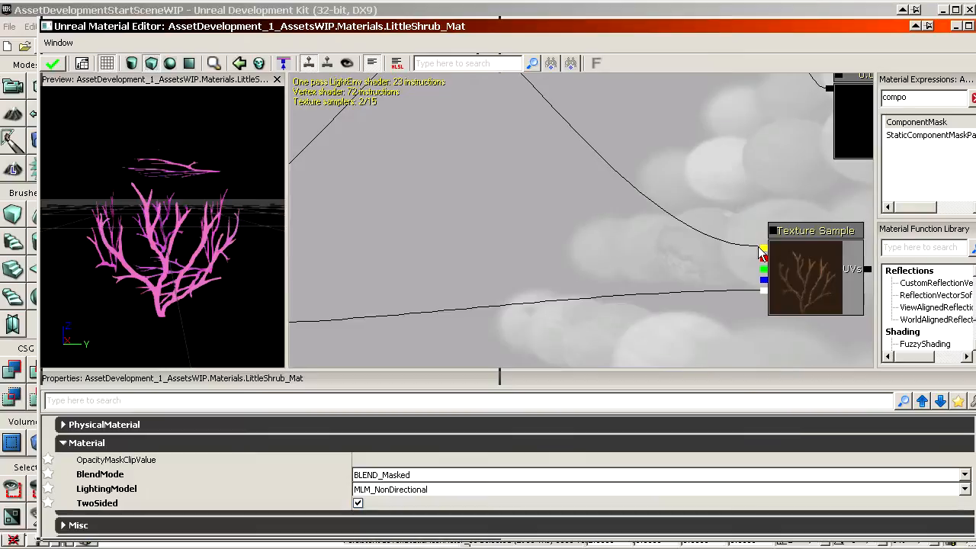
pyautogui.moveTo(679, 270); pyautogui.dragTo(578, 116)
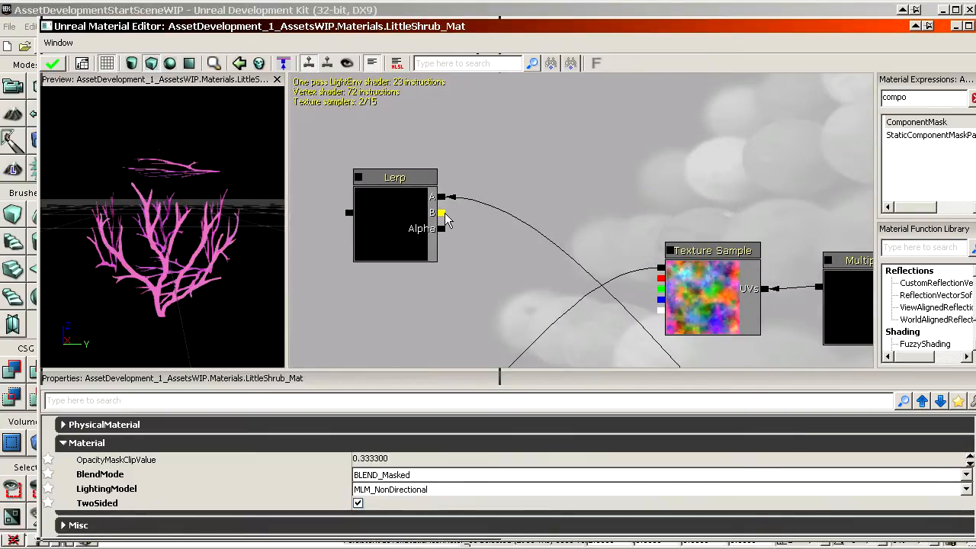
pyautogui.scroll(-2, 473, 232)
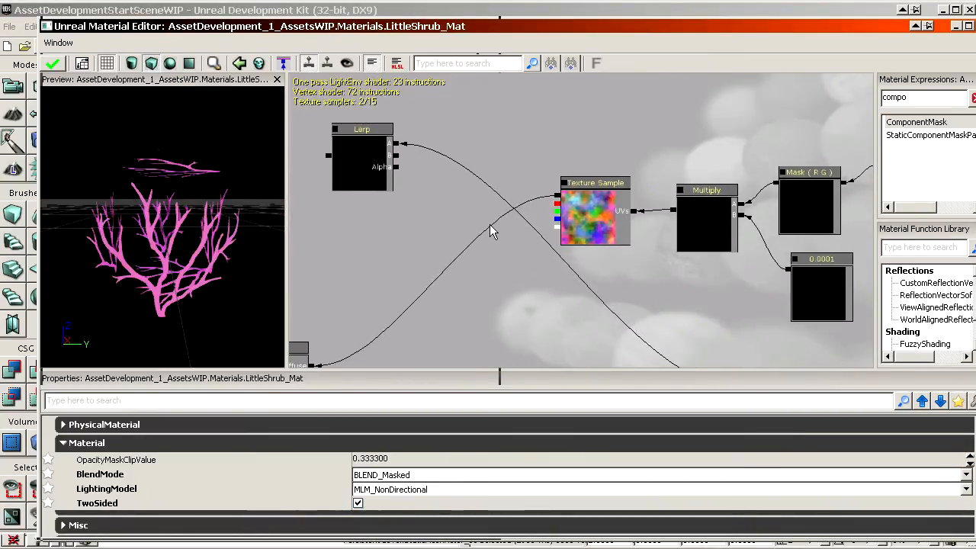
pyautogui.keyDown('alt'); pyautogui.click(399, 144); pyautogui.keyUp('alt')
# - Add two three-component constant nodes beside the Lerp and connect them to its A and B inputs
pyautogui.moveTo(443, 158); pyautogui.dragTo(485, 270)
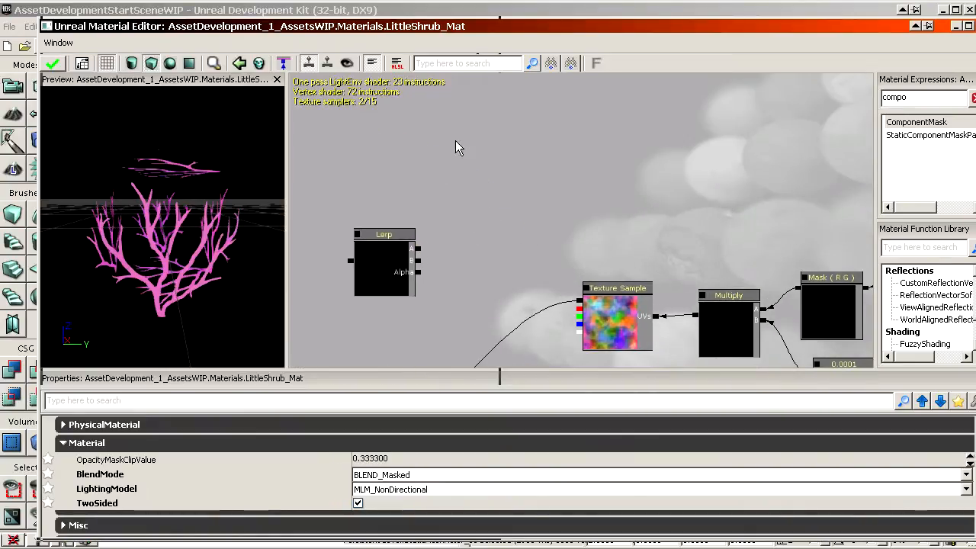
pyautogui.press('3')
pyautogui.click(487, 119)
pyautogui.moveTo(418, 248); pyautogui.dragTo(483, 136)
pyautogui.press('3')
pyautogui.click(478, 202)
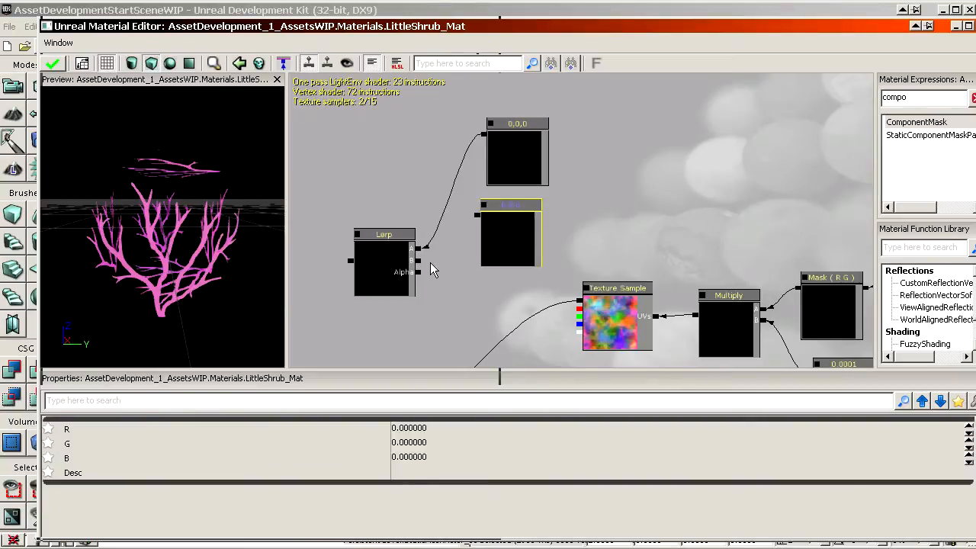
pyautogui.scroll(2, 412, 271)
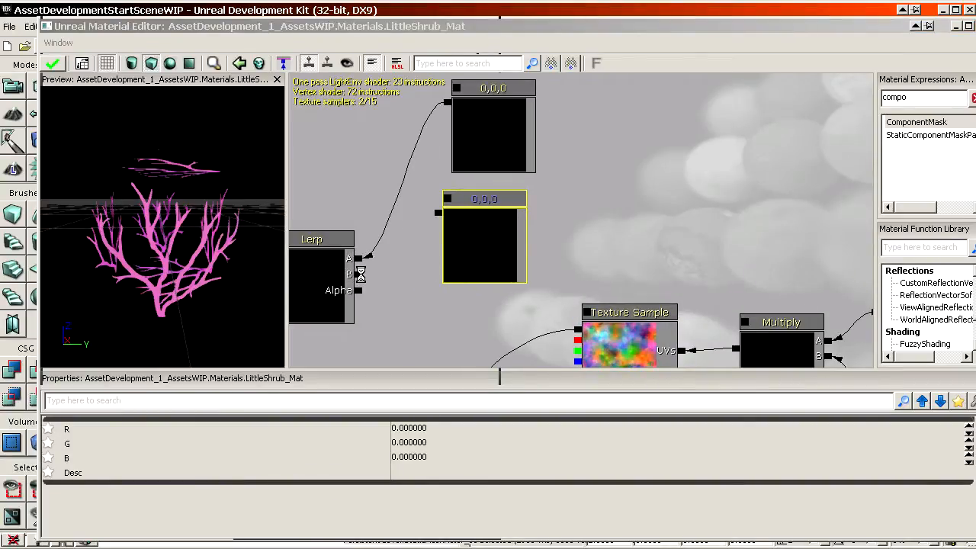
pyautogui.click(372, 274)
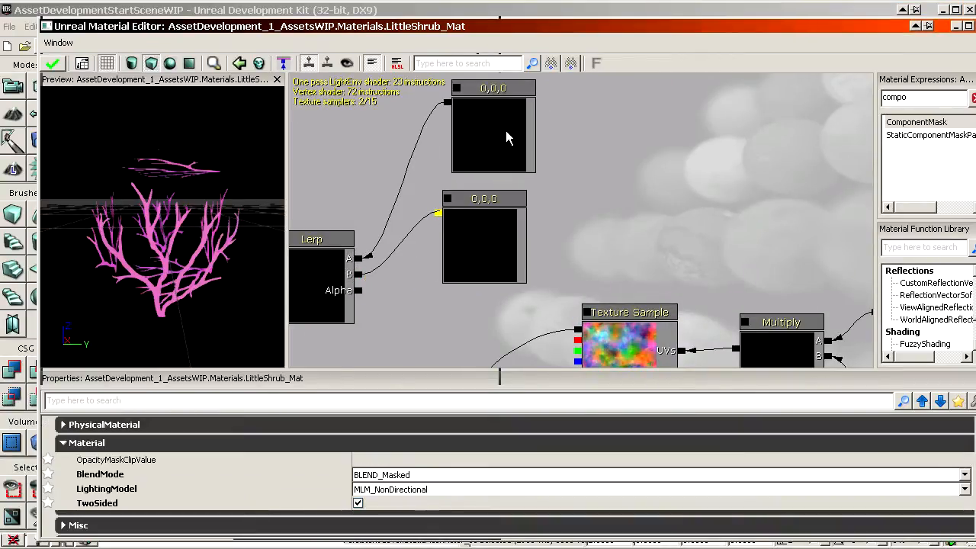
# - Set the R value of the constant feeding the Lerp's A input to 1
pyautogui.click(509, 138)
pyautogui.click(427, 429)
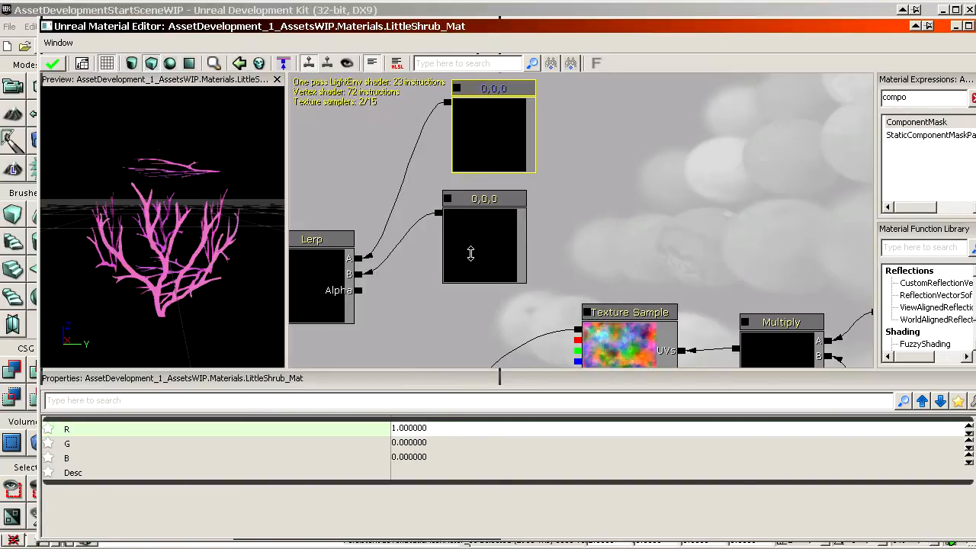
# - Set the G value of the constant feeding the Lerp's B input to 1, and connect the clouds_m colour output to its Alpha input
pyautogui.click(471, 254)
pyautogui.click(402, 443)
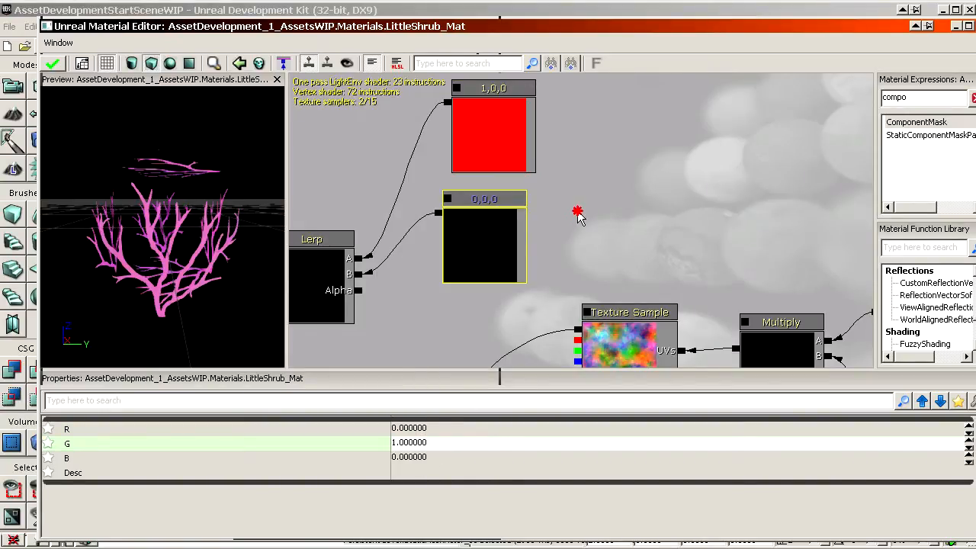
pyautogui.moveTo(569, 222); pyautogui.dragTo(629, 132)
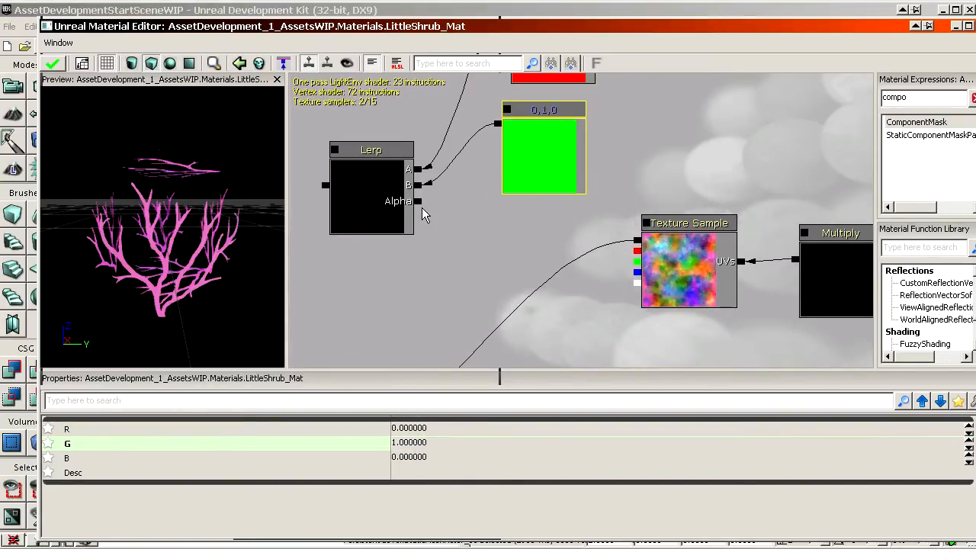
pyautogui.moveTo(418, 202); pyautogui.dragTo(638, 242)
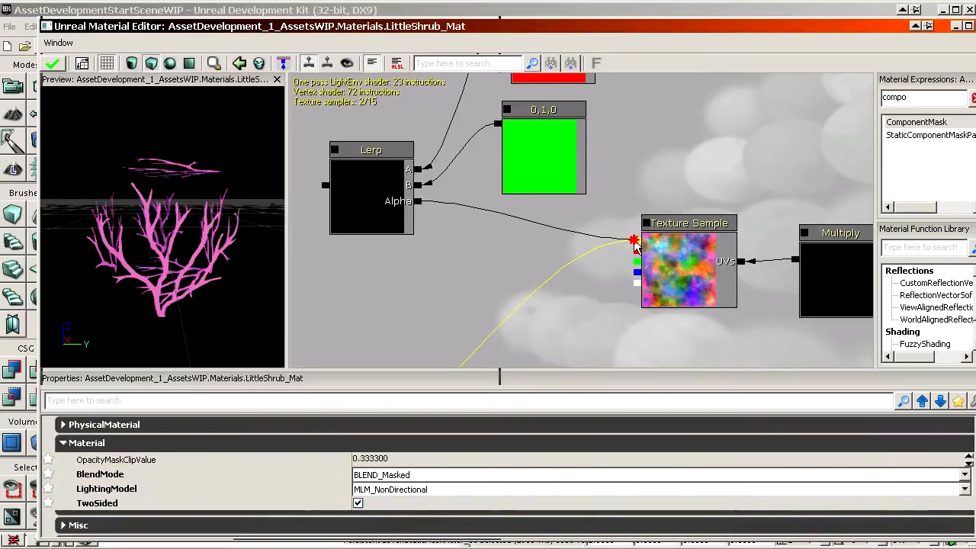
# - Connect the Lerp's output to the material's Diffuse input
pyautogui.scroll(-5, 517, 263)
pyautogui.moveTo(516, 262); pyautogui.dragTo(609, 213)
pyautogui.moveTo(516, 149); pyautogui.dragTo(503, 325)
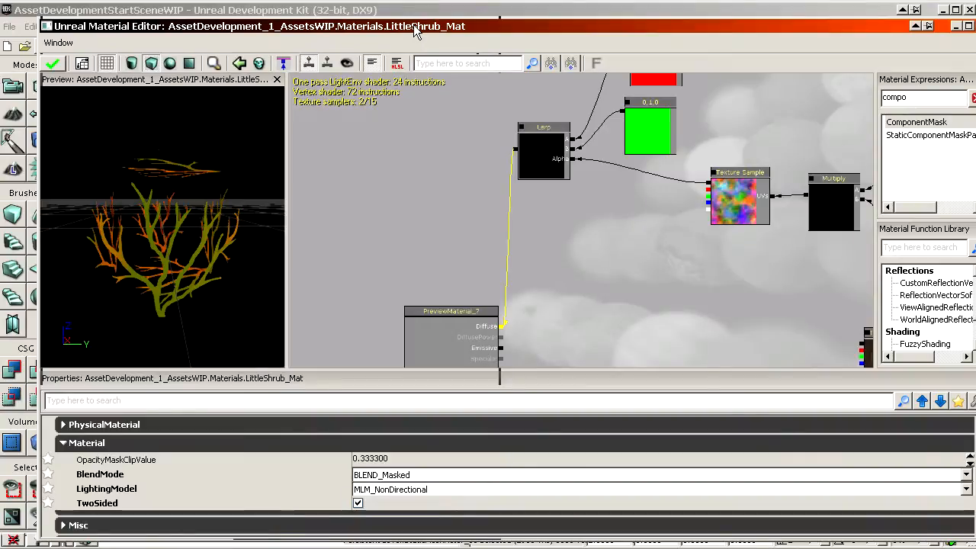
# - Apply the material changes and examine how the shrub colours vary around both rocks in the level
pyautogui.moveTo(414, 27); pyautogui.dragTo(871, 32)
pyautogui.click(515, 67)
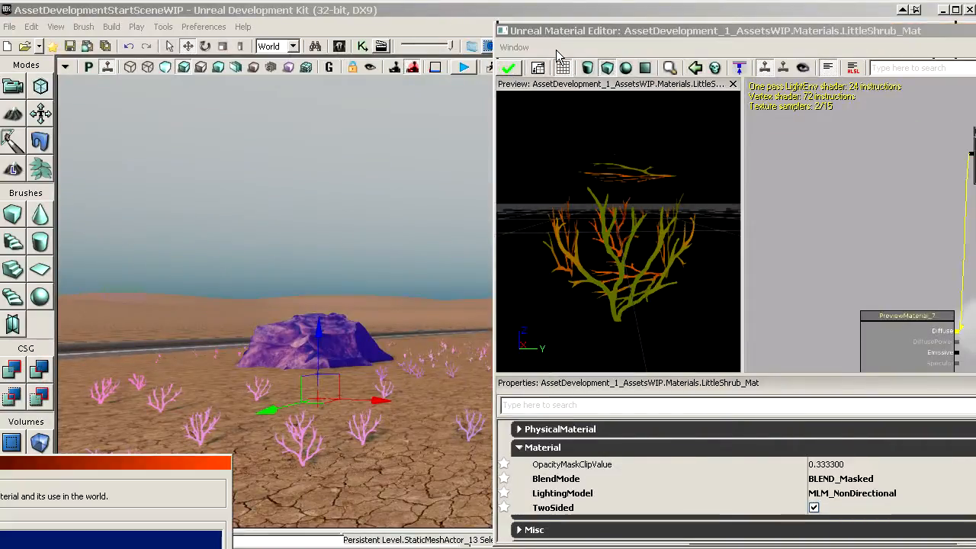
pyautogui.moveTo(572, 28); pyautogui.dragTo(841, 39)
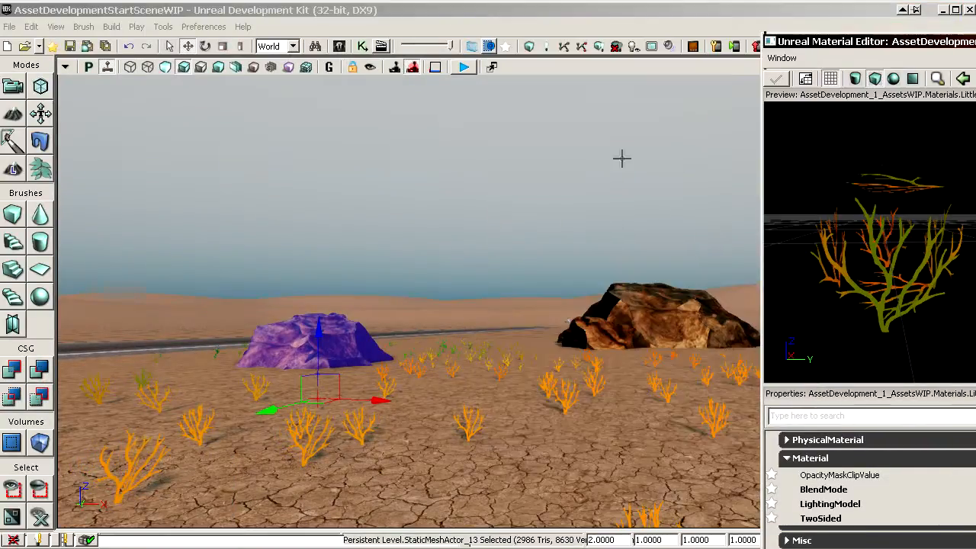
pyautogui.moveTo(409, 301); pyautogui.dragTo(389, 328, button='right')
pyautogui.moveTo(389, 328); pyautogui.dragTo(197, 114)
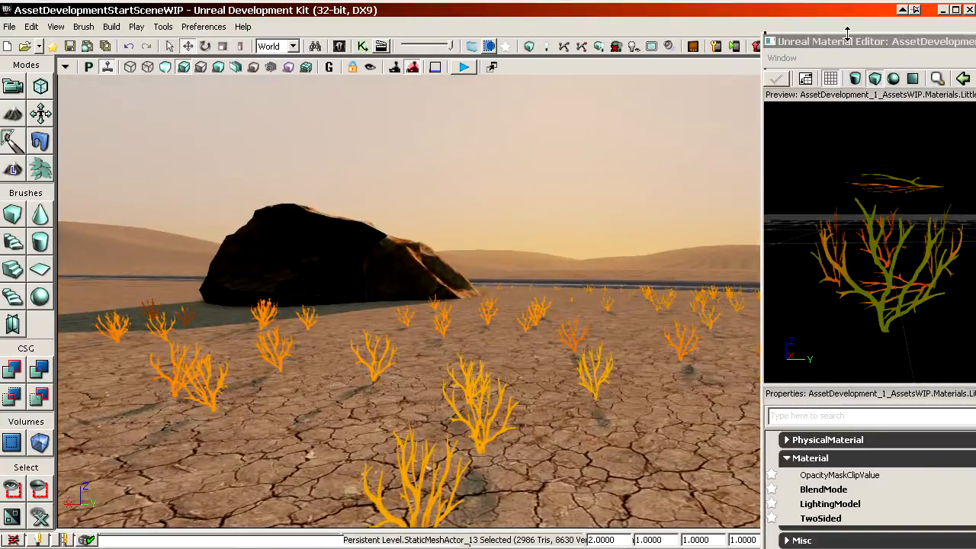
pyautogui.moveTo(847, 33); pyautogui.dragTo(142, 32)
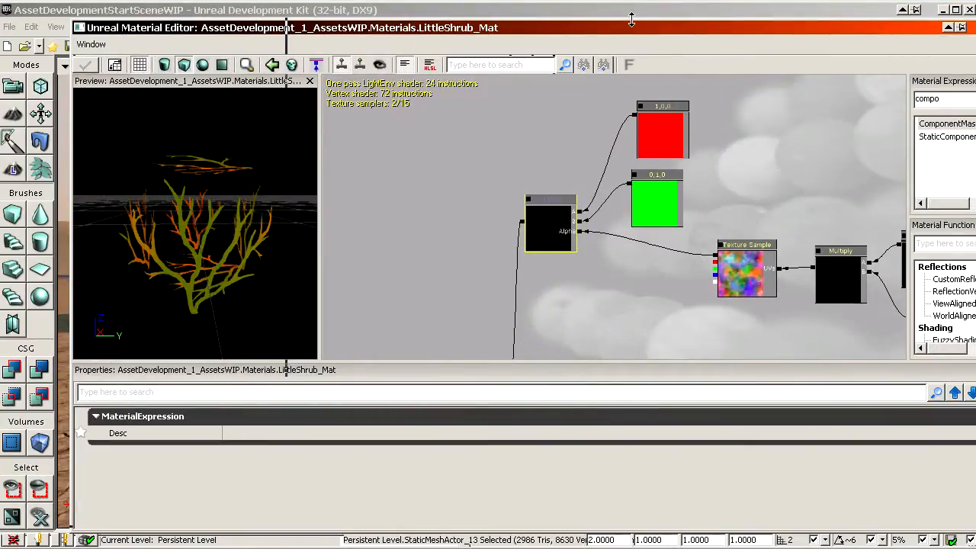
pyautogui.moveTo(632, 19); pyautogui.dragTo(634, 11)
pyautogui.moveTo(492, 24); pyautogui.dragTo(975, 32)
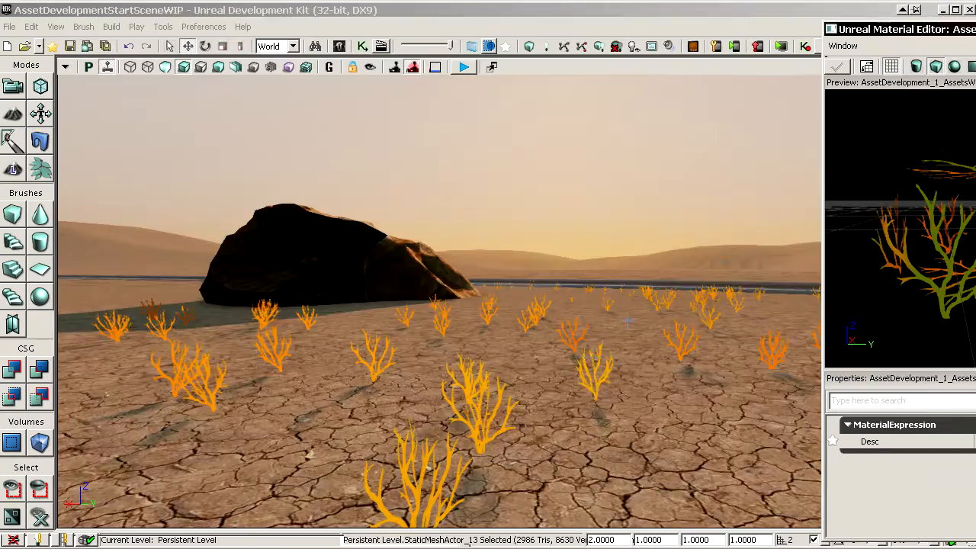
pyautogui.moveTo(628, 322); pyautogui.dragTo(610, 164)
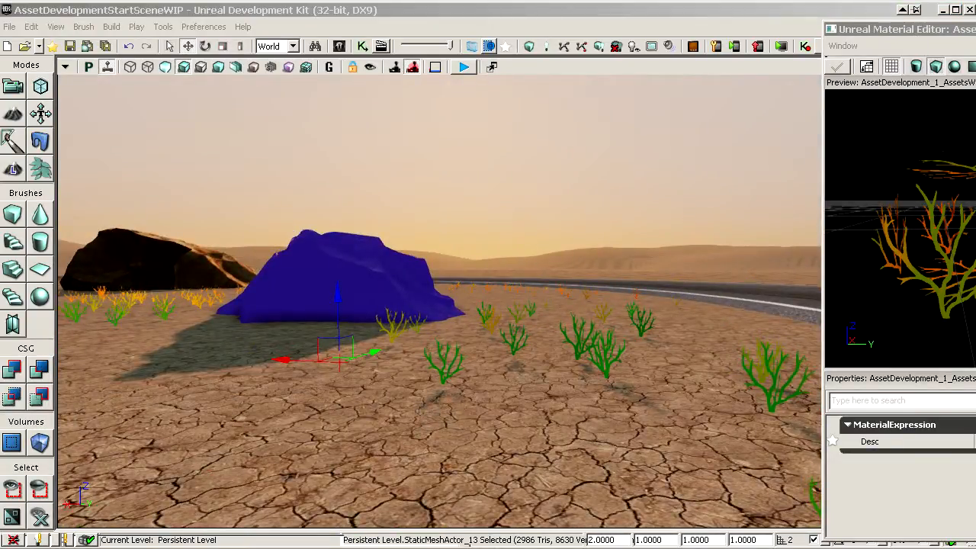
# - Delete the red and green constant nodes feeding the Lerp's A and B inputs
pyautogui.click(241, 17)
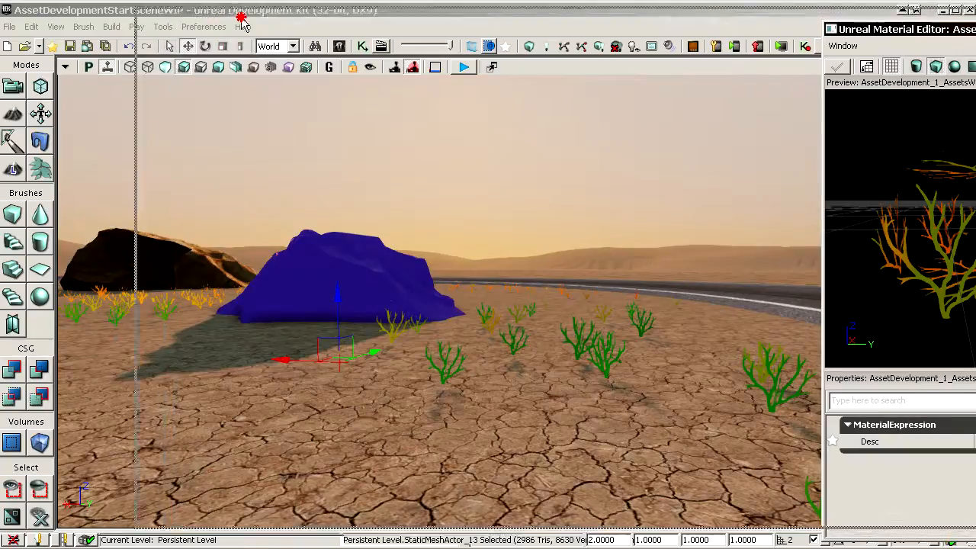
pyautogui.moveTo(241, 19); pyautogui.dragTo(191, 25)
pyautogui.scroll(-6, 543, 126)
pyautogui.moveTo(732, 305); pyautogui.dragTo(427, 107)
pyautogui.scroll(2, 533, 213)
pyautogui.moveTo(457, 138); pyautogui.dragTo(626, 320)
pyautogui.scroll(2, 610, 229)
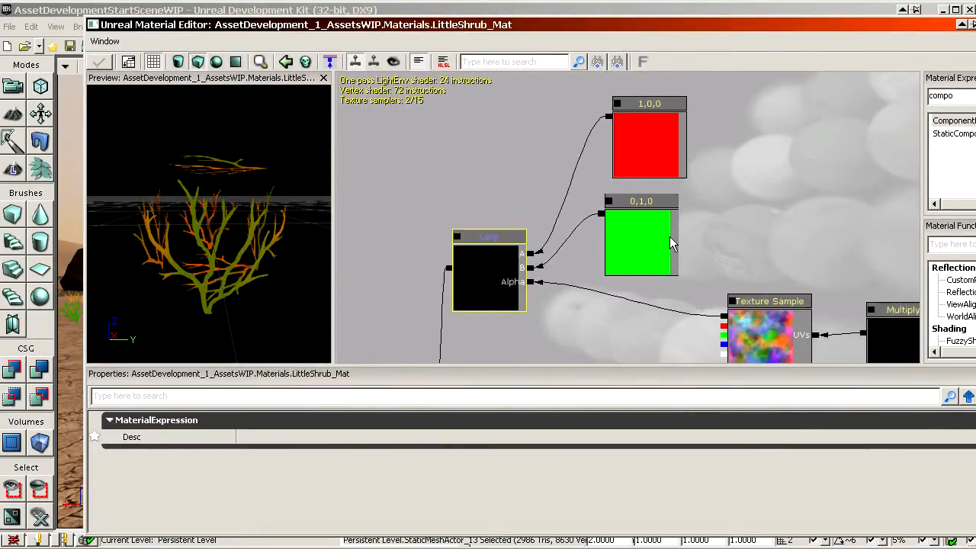
pyautogui.click(669, 243)
pyautogui.keyDown('ctrl'); pyautogui.click(656, 160); pyautogui.keyUp('ctrl')
pyautogui.press('Delete')
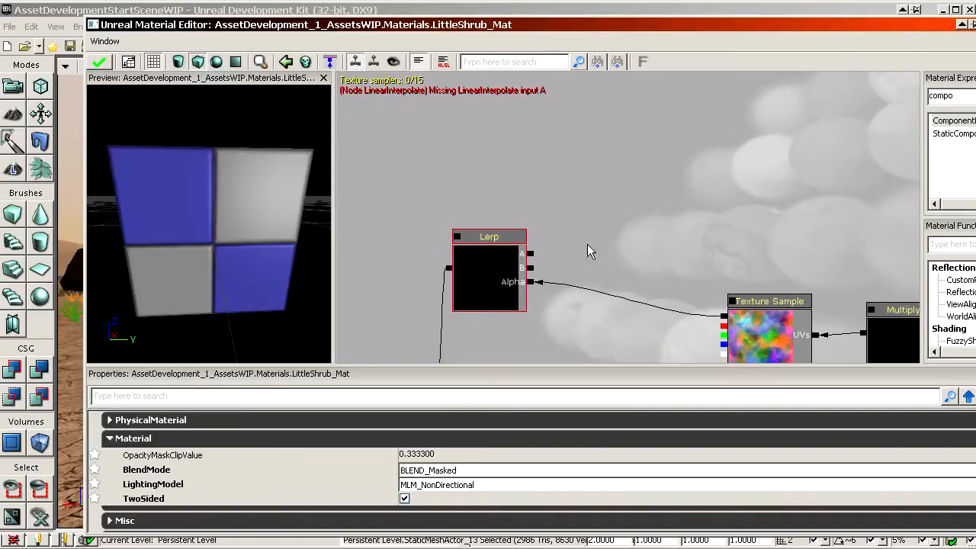
# - Connect the shrub Texture Sample's colour output to the Lerp's A input and move that sample near the Lerp
pyautogui.moveTo(587, 251); pyautogui.dragTo(479, 173)
pyautogui.moveTo(436, 113)
pyautogui.mouseDown()
pyautogui.moveTo(800, 354)
pyautogui.moveTo(806, 323)
pyautogui.moveTo(753, 309)
pyautogui.moveTo(752, 316)
pyautogui.mouseUp()
pyautogui.moveTo(695, 309); pyautogui.dragTo(760, 321)
pyautogui.keyDown('ctrl'); pyautogui.moveTo(850, 346); pyautogui.dragTo(711, 101); pyautogui.keyUp('ctrl')
# - Add a Multiply node combining the shrub texture colour with a new three-component constant, and feed its output into the Lerp's B input
pyautogui.click(504, 182)
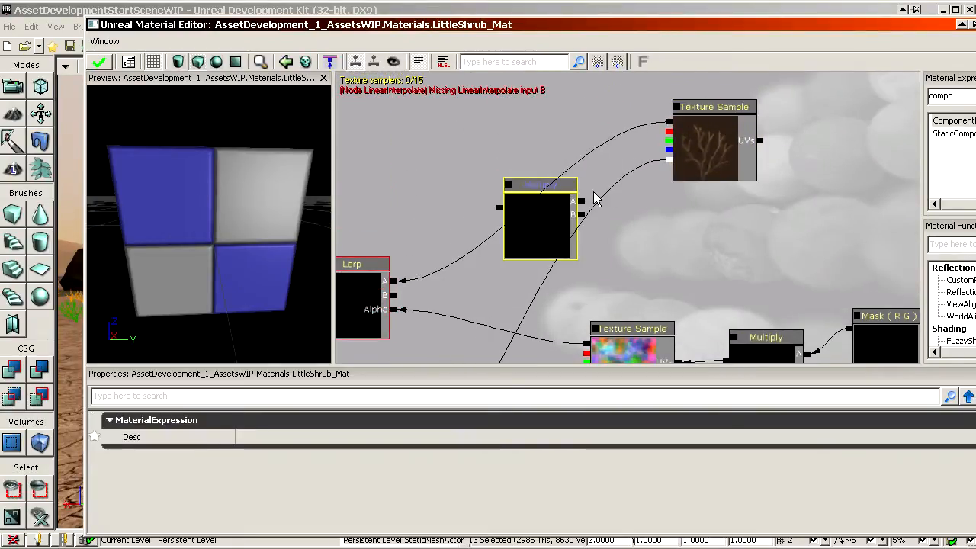
pyautogui.click(683, 204)
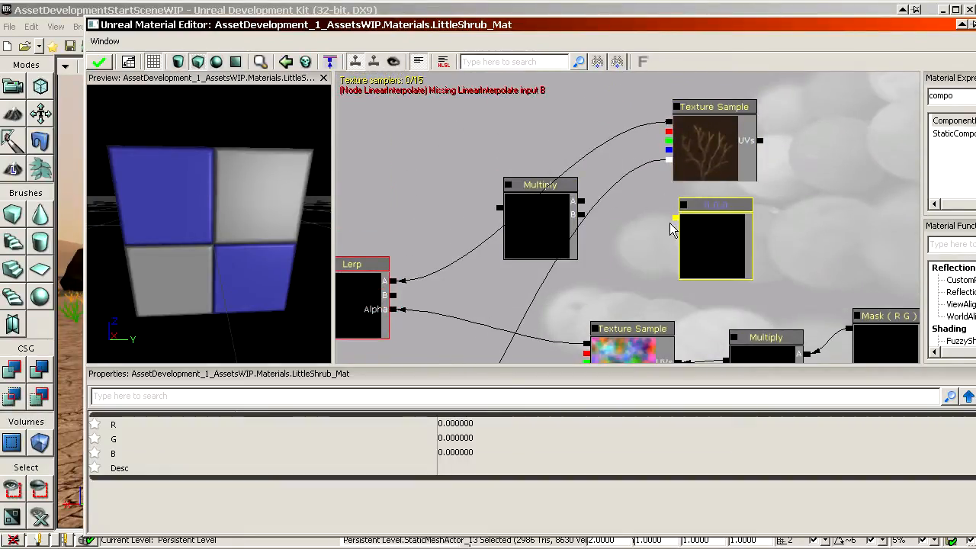
pyautogui.moveTo(676, 218); pyautogui.dragTo(594, 221)
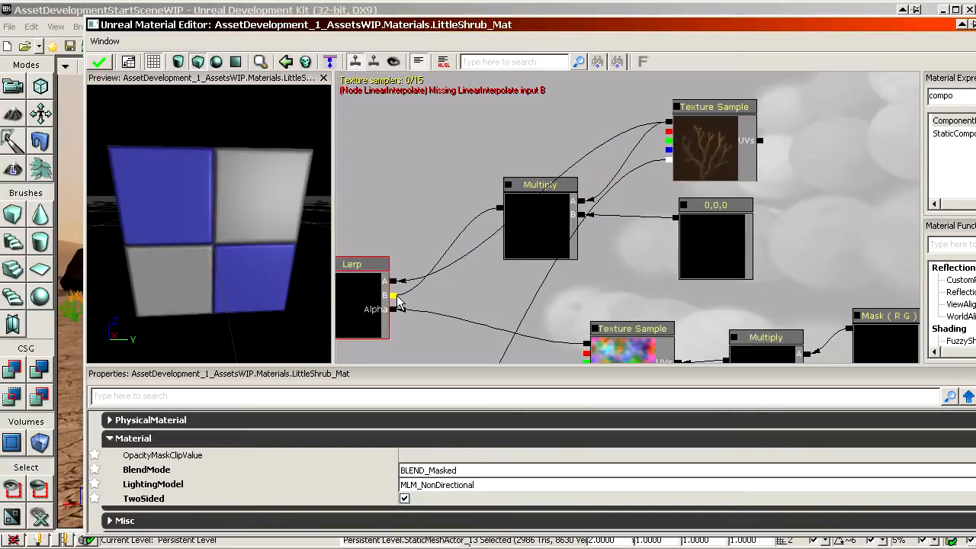
pyautogui.moveTo(399, 303); pyautogui.dragTo(395, 296)
# - Set the Multiply's colour constant to R 0.2 and G 0.1
pyautogui.click(723, 238)
pyautogui.click(478, 424)
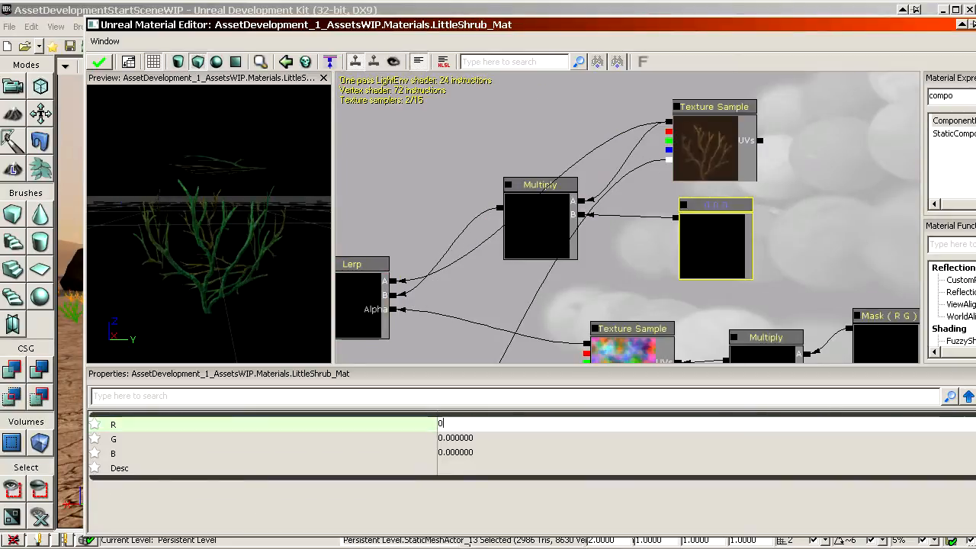
pyautogui.write('0.2')
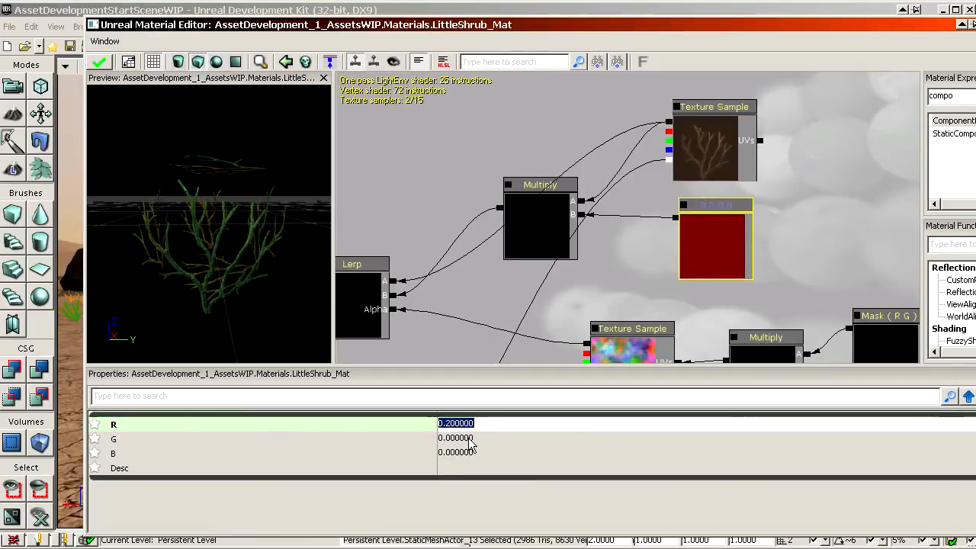
pyautogui.click(470, 440)
pyautogui.write('0.')
pyautogui.click(470, 453)
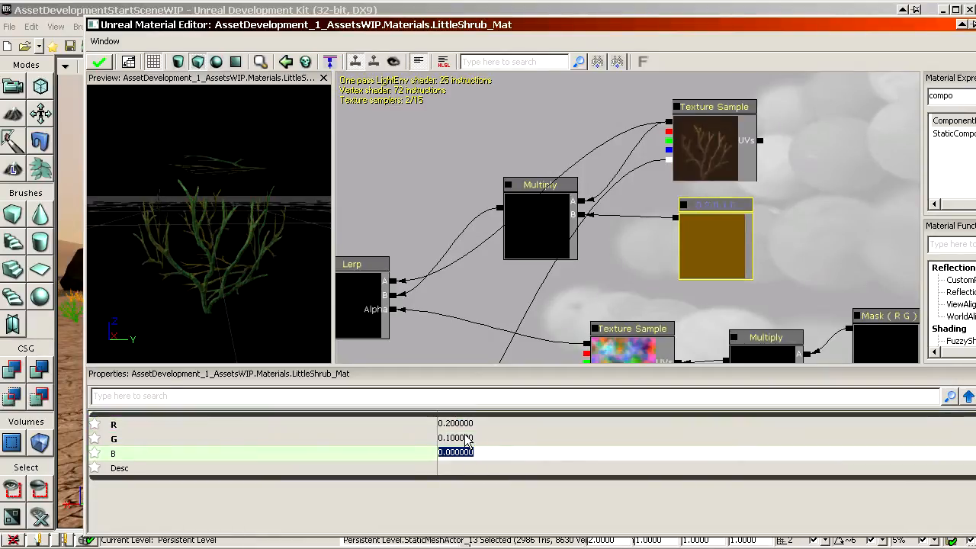
pyautogui.click(507, 438)
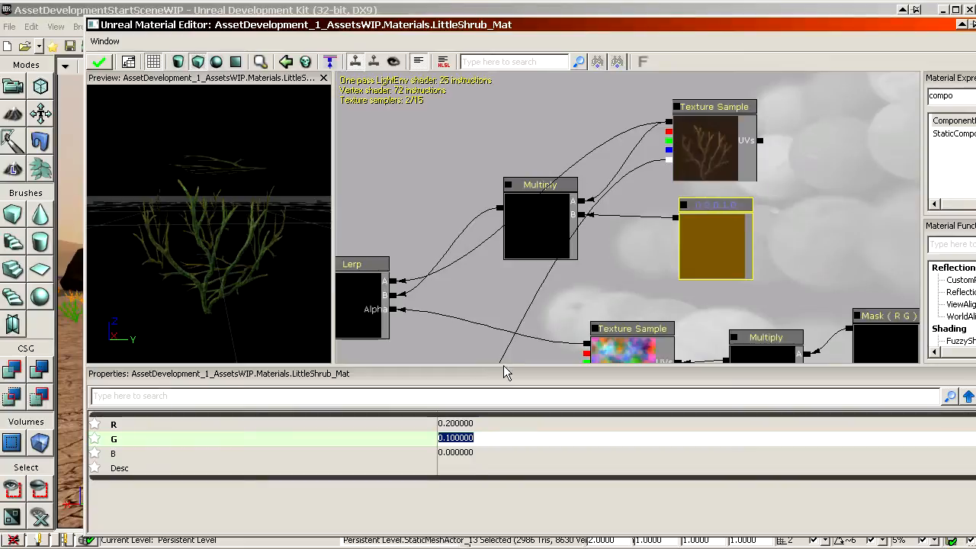
# - Apply the material and check the tinted shrubs beside the rock in the level
pyautogui.click(99, 62)
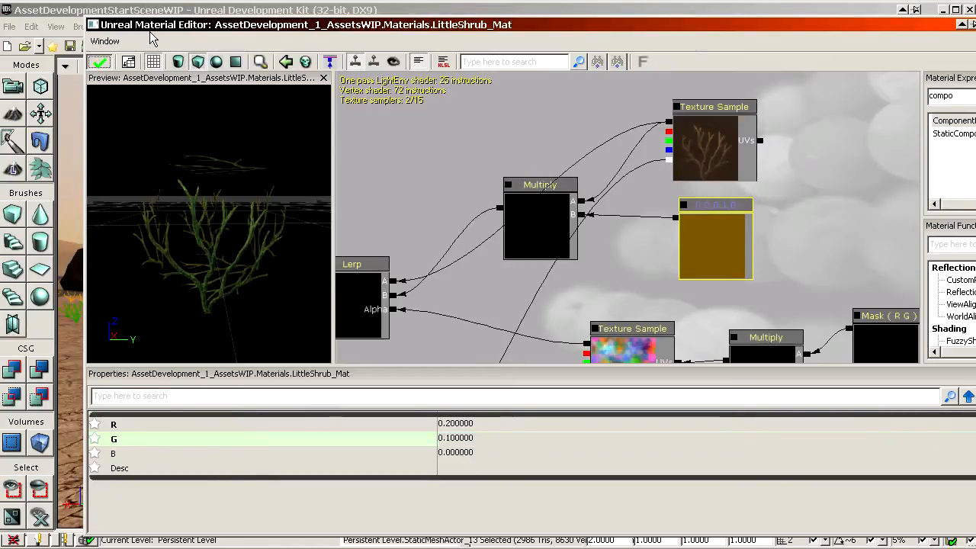
pyautogui.moveTo(161, 26); pyautogui.dragTo(798, 54)
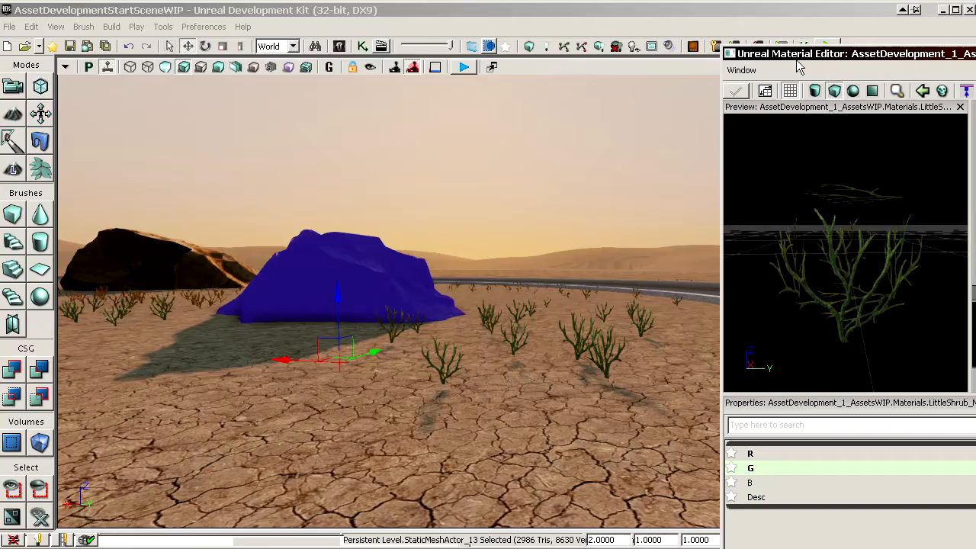
pyautogui.moveTo(513, 412); pyautogui.dragTo(519, 339)
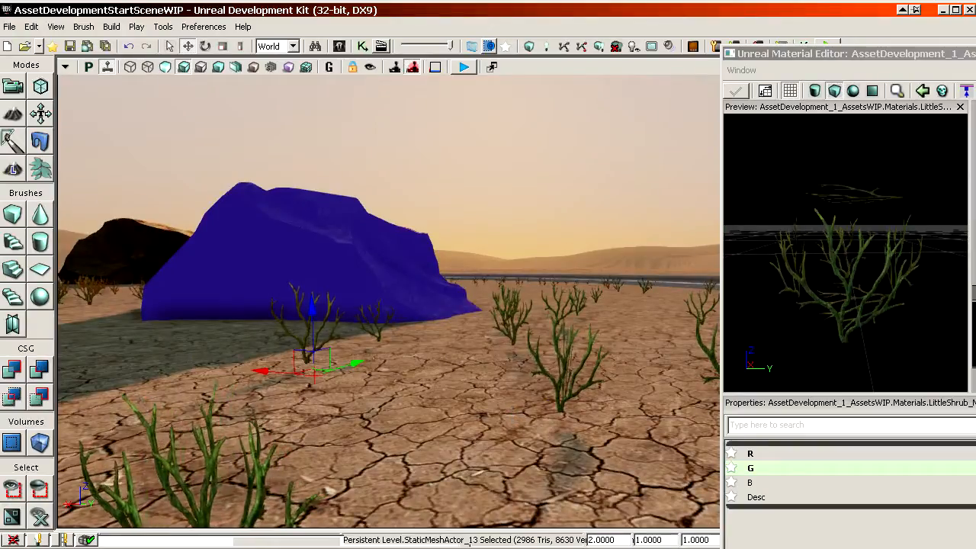
# - Reposition the Multiply node and its colour constant farther from the Lerp to tidy their connections
pyautogui.moveTo(917, 57); pyautogui.dragTo(322, 29)
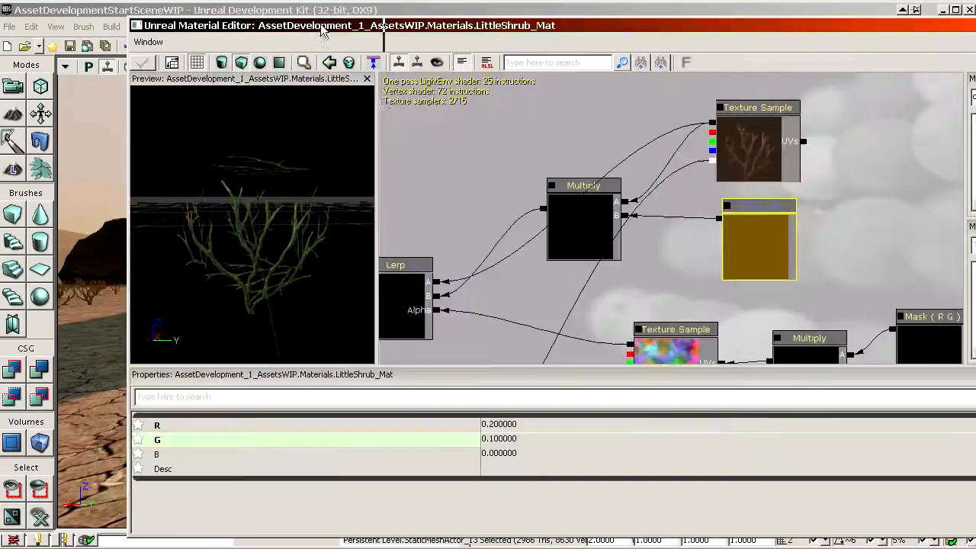
pyautogui.click(519, 438)
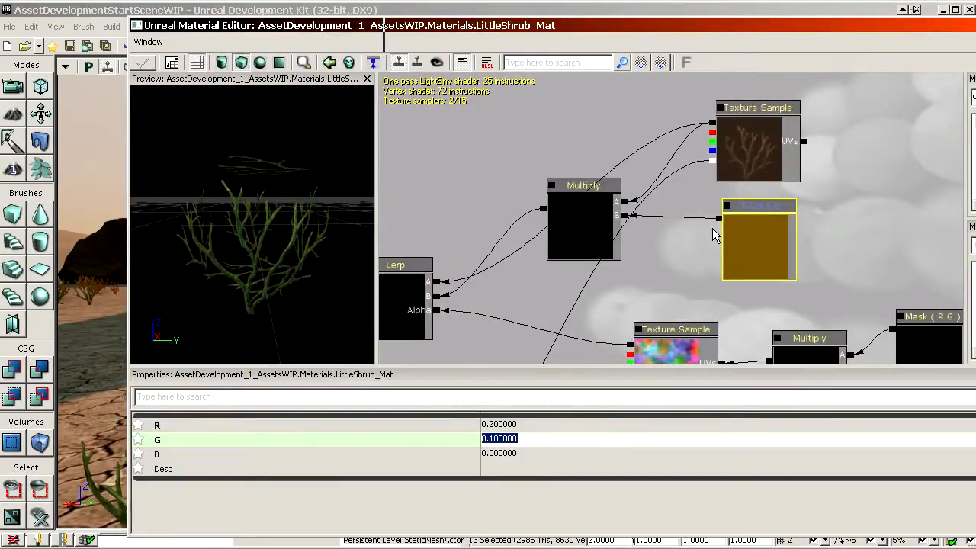
pyautogui.moveTo(576, 222); pyautogui.dragTo(610, 257)
pyautogui.click(766, 256)
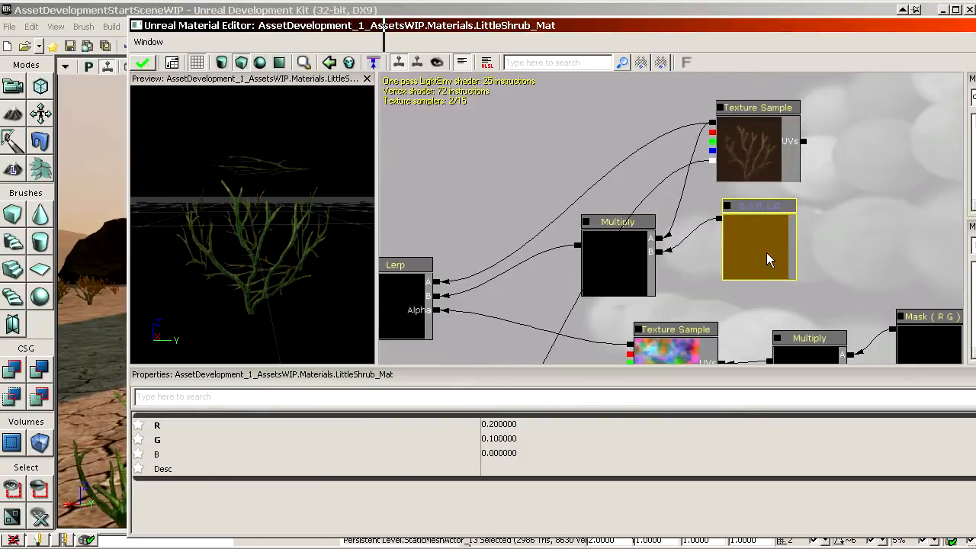
pyautogui.moveTo(767, 254); pyautogui.dragTo(776, 259)
# - Connect the clouds_m Texture Sample's red channel to the Lerp's Alpha input in place of its full colour output
pyautogui.moveTo(294, 203); pyautogui.dragTo(328, 221)
pyautogui.moveTo(597, 165); pyautogui.dragTo(596, 34)
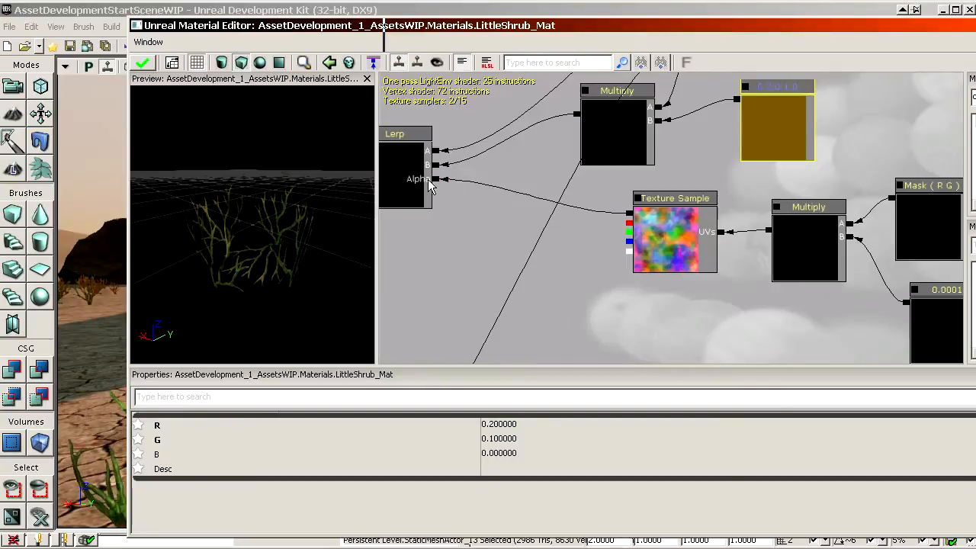
pyautogui.moveTo(439, 186); pyautogui.dragTo(641, 243)
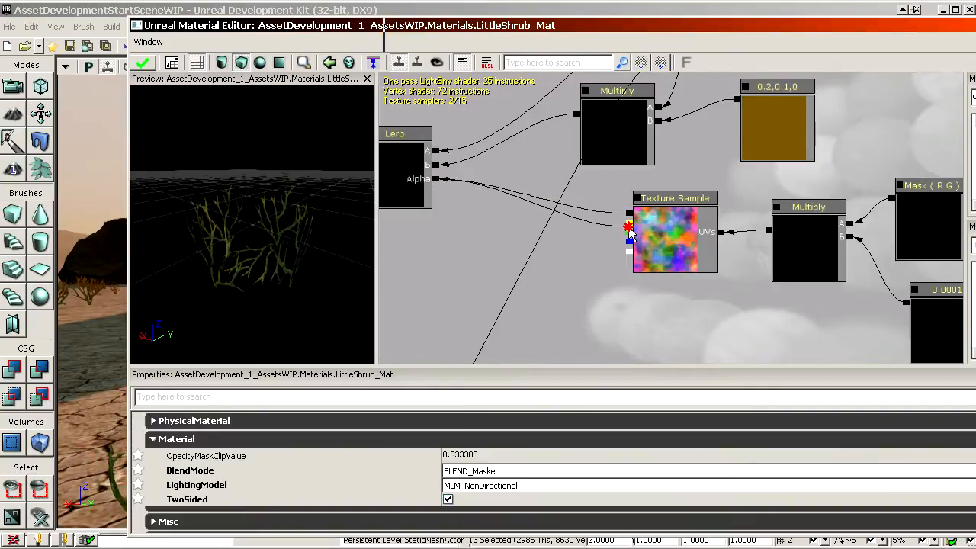
# - Apply the updated material and examine the shrub colours up close and along the road in the level
pyautogui.moveTo(296, 27); pyautogui.dragTo(721, 36)
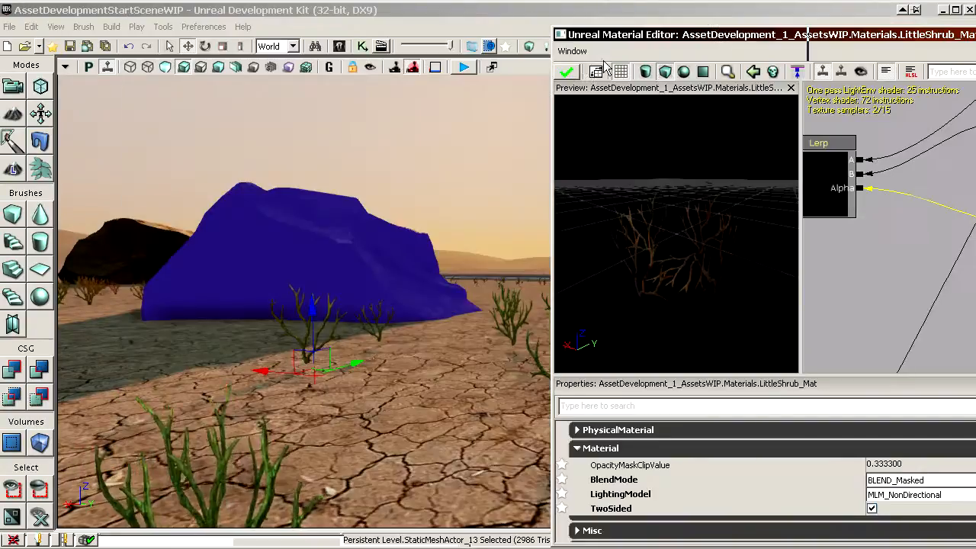
pyautogui.click(568, 73)
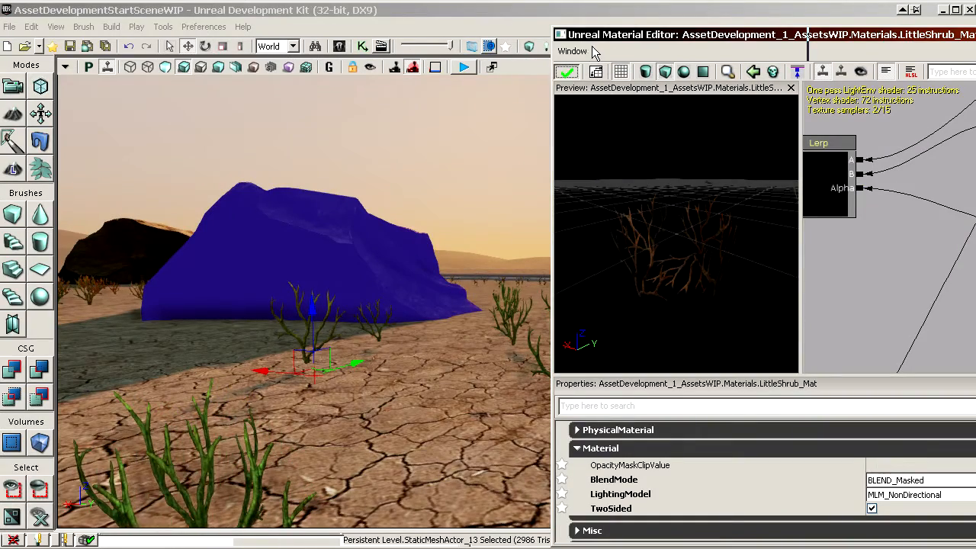
pyautogui.moveTo(596, 33); pyautogui.dragTo(780, 41)
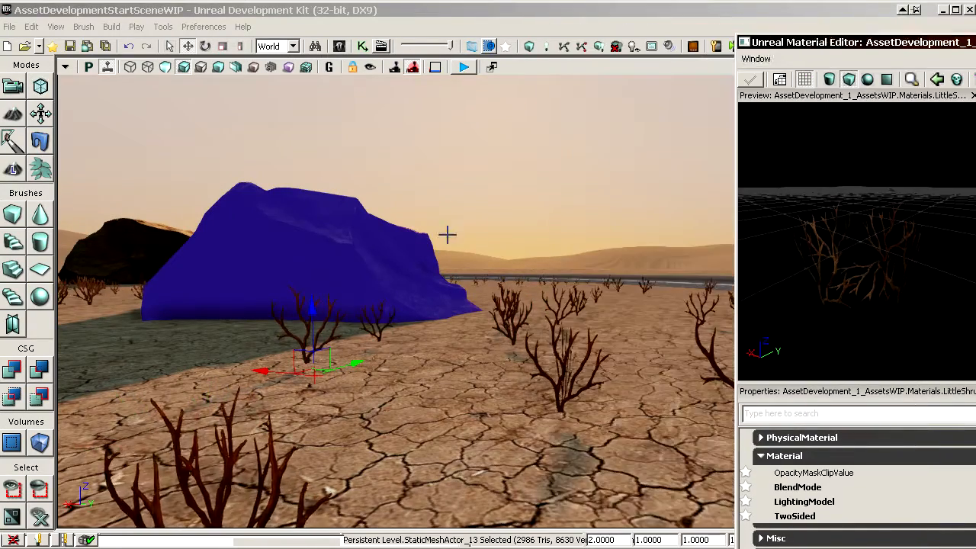
pyautogui.moveTo(447, 235); pyautogui.dragTo(267, 76)
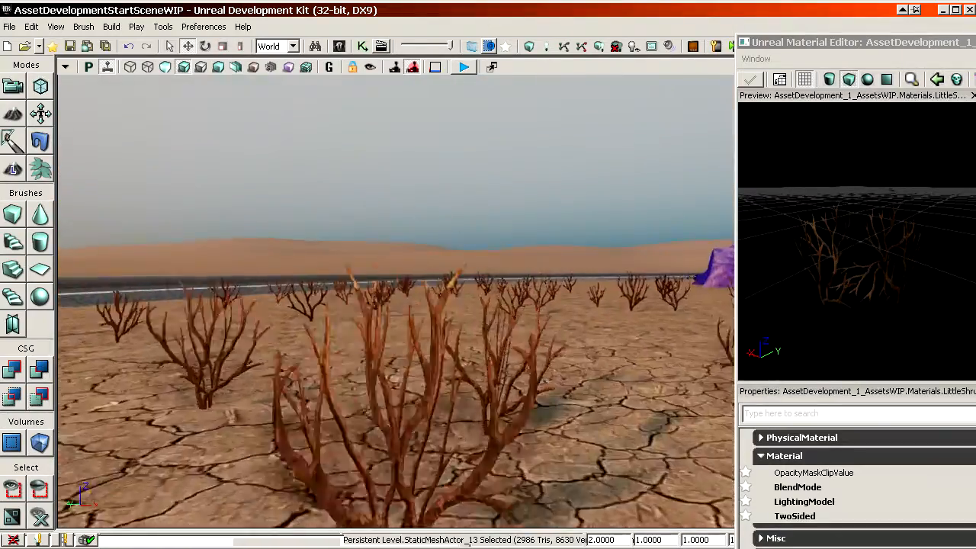
pyautogui.moveTo(436, 237); pyautogui.dragTo(500, 245, button='right')
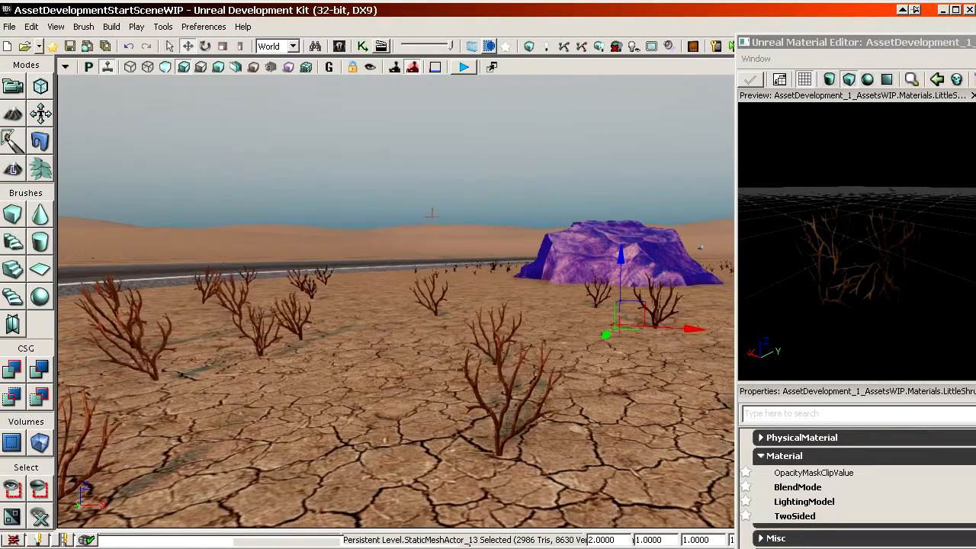
pyautogui.moveTo(488, 306); pyautogui.dragTo(435, 167)
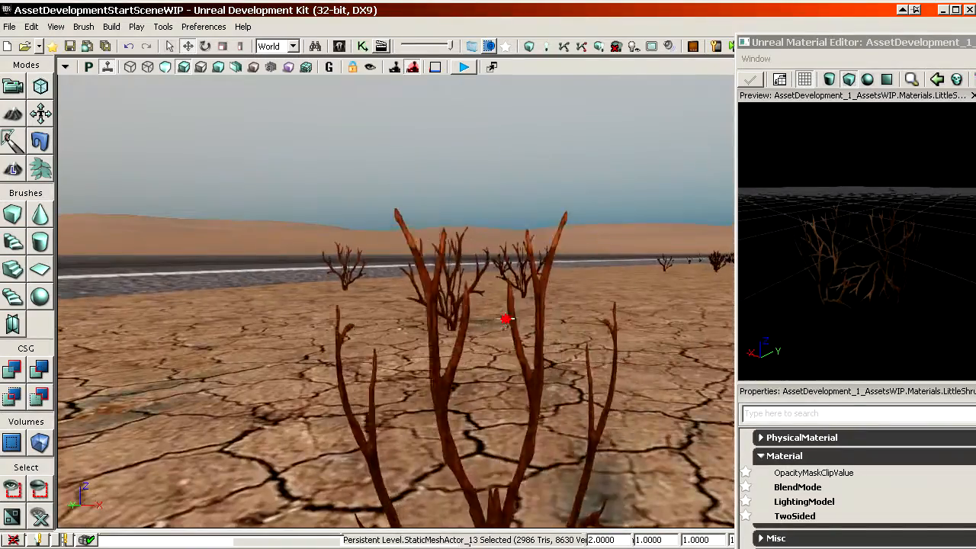
pyautogui.moveTo(505, 318); pyautogui.dragTo(537, 465)
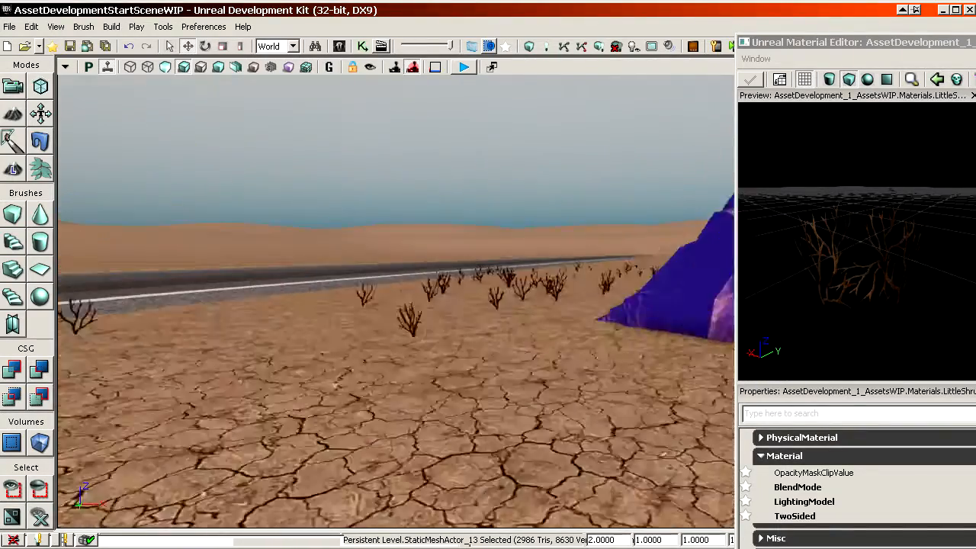
# - Examine the shrubs' colour variation near the rocks and along the road in the level
pyautogui.moveTo(428, 344); pyautogui.dragTo(99, 91)
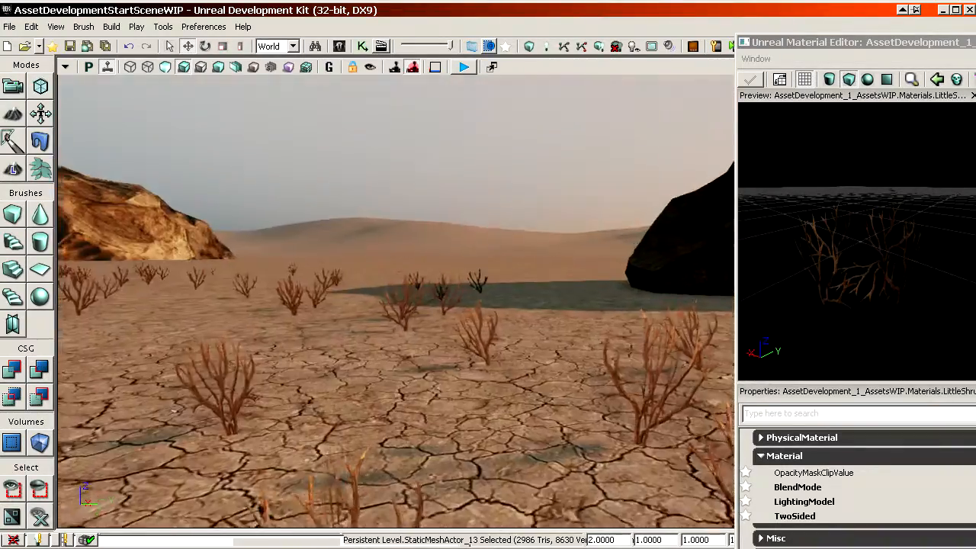
pyautogui.moveTo(396, 301); pyautogui.dragTo(518, 267, button='right')
pyautogui.moveTo(396, 301); pyautogui.dragTo(534, 263)
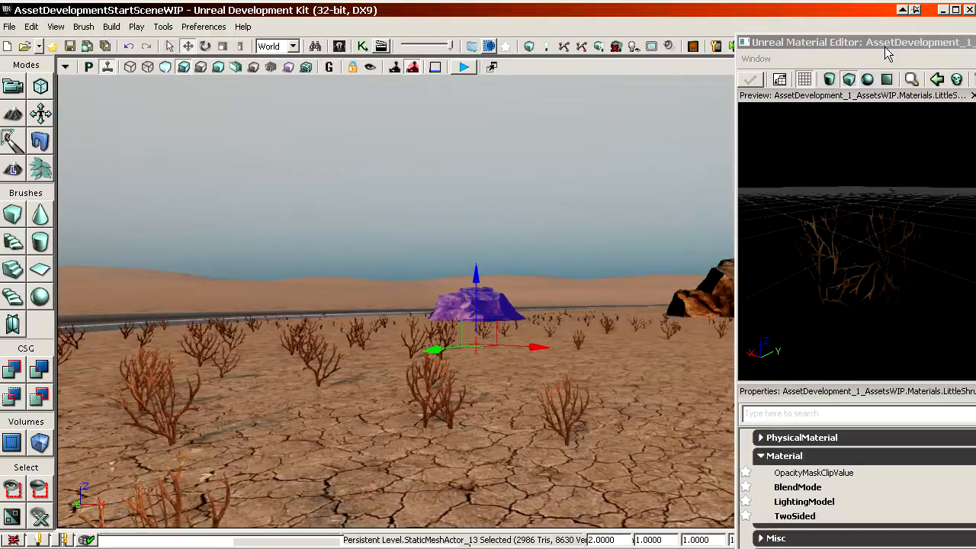
# - Reposition LittleShrub_Mat's colour-blending nodes as a group relative to the main material node and put the editor away
pyautogui.moveTo(884, 47); pyautogui.dragTo(207, 20)
pyautogui.scroll(-3, 507, 259)
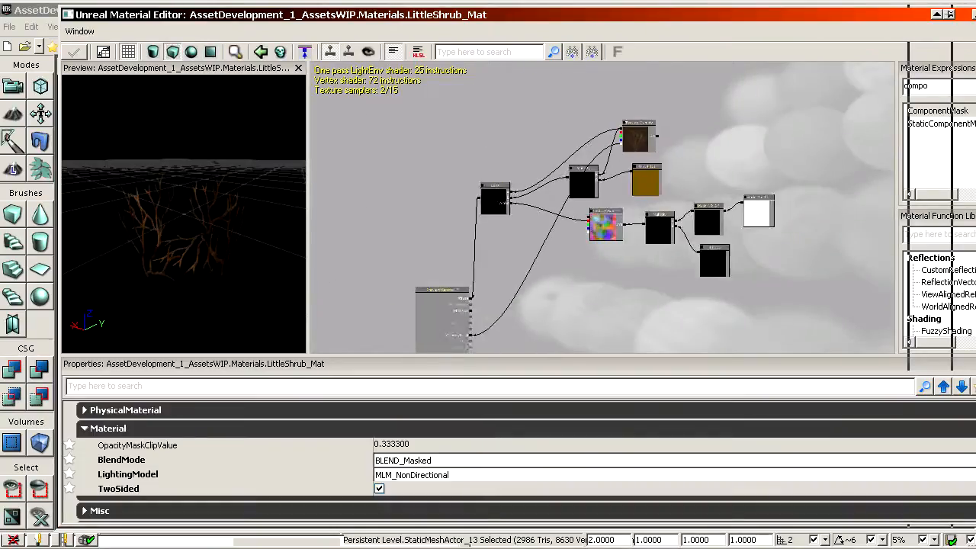
pyautogui.scroll(2, 599, 207)
pyautogui.keyDown('ctrl'); pyautogui.keyDown('alt'); pyautogui.moveTo(405, 119); pyautogui.dragTo(881, 334); pyautogui.keyUp('alt'); pyautogui.keyUp('ctrl')
pyautogui.keyDown('ctrl'); pyautogui.moveTo(673, 261); pyautogui.dragTo(736, 339); pyautogui.keyUp('ctrl')
pyautogui.moveTo(346, 229); pyautogui.dragTo(375, 149)
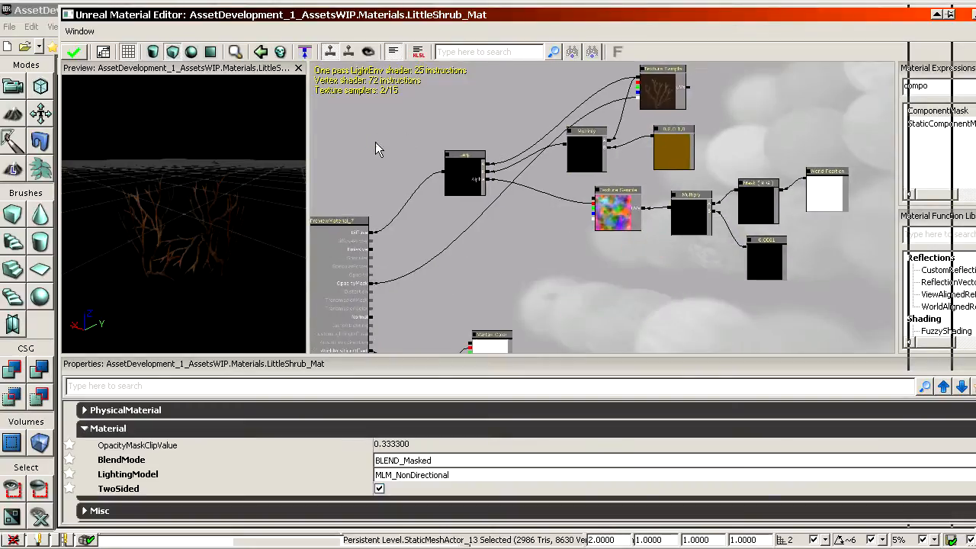
pyautogui.click(937, 15)
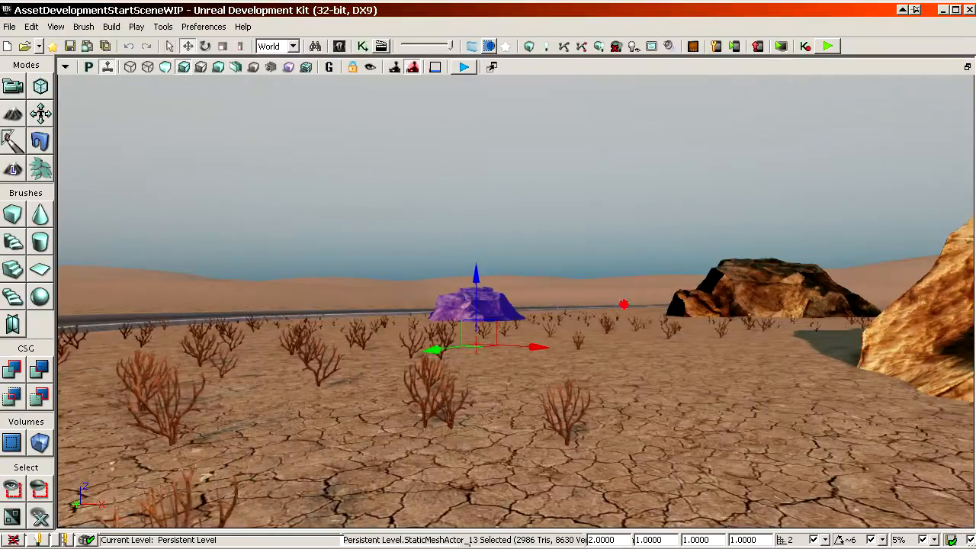
# - Examine up close the edge where the asphalt road meets the cracked soil in the level
pyautogui.moveTo(623, 303); pyautogui.dragTo(488, 244)
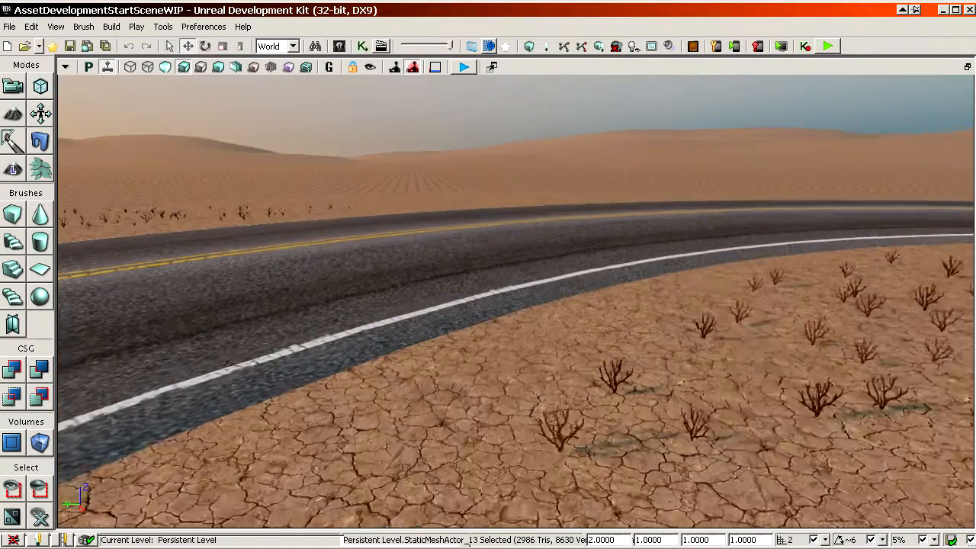
pyautogui.moveTo(581, 313); pyautogui.dragTo(564, 336, button='right')
pyautogui.moveTo(432, 343); pyautogui.dragTo(433, 405, button='right')
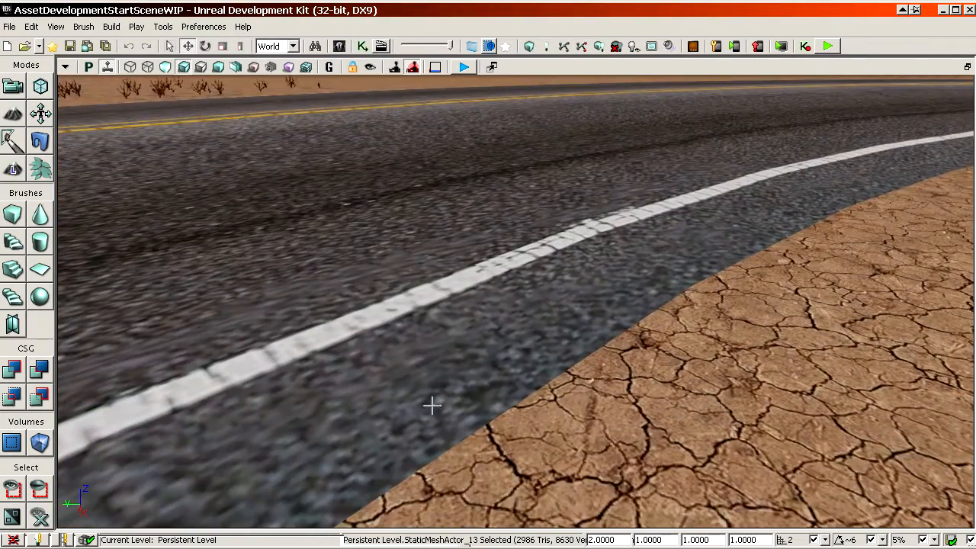
pyautogui.moveTo(607, 350); pyautogui.dragTo(656, 357, button='right')
pyautogui.moveTo(518, 343); pyautogui.dragTo(510, 314, button='right')
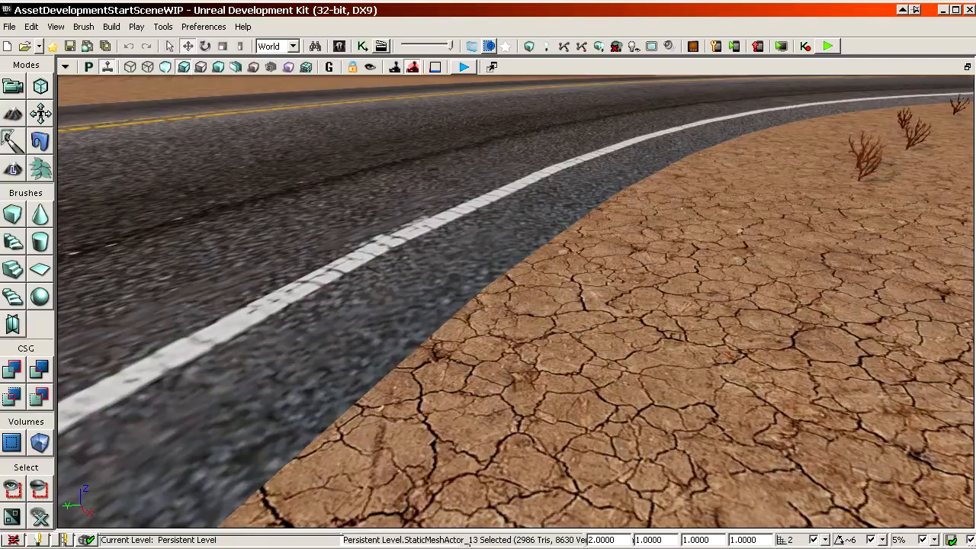
# - Save the AssetDevelopment_1_AssetsWIP package from the Content Browser
pyautogui.moveTo(0, 180); pyautogui.dragTo(640, 35)
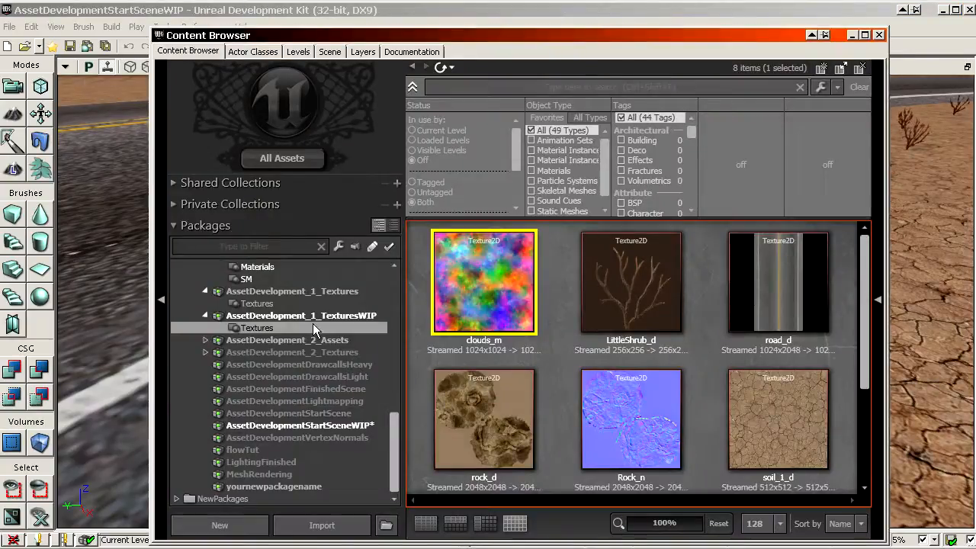
pyautogui.click(289, 292)
pyautogui.rightClick(292, 326)
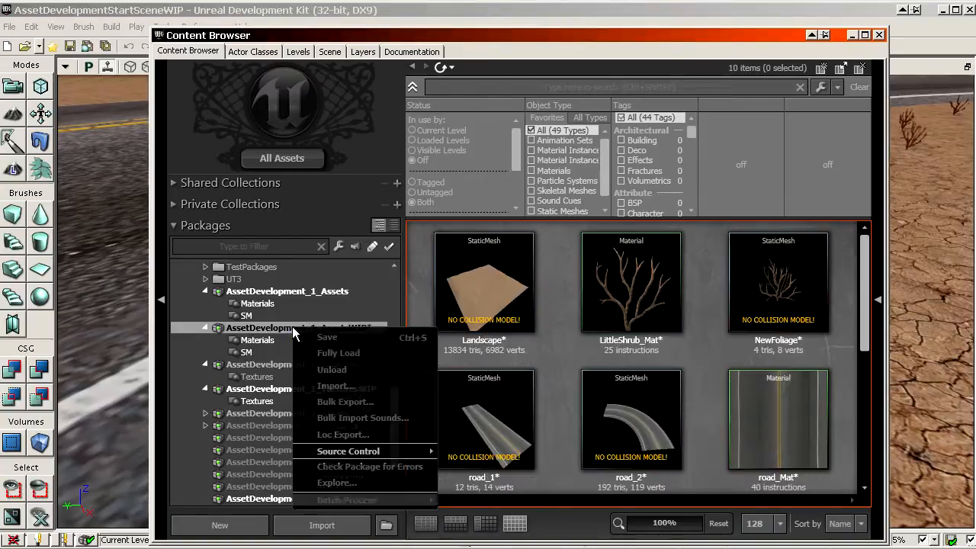
pyautogui.click(316, 337)
# - Open road_Mat from the AssetDevelopment_1_AssetsWIP Materials group and place its editor beside the Content Browser
pyautogui.scroll(-2, 258, 342)
pyautogui.click(258, 340)
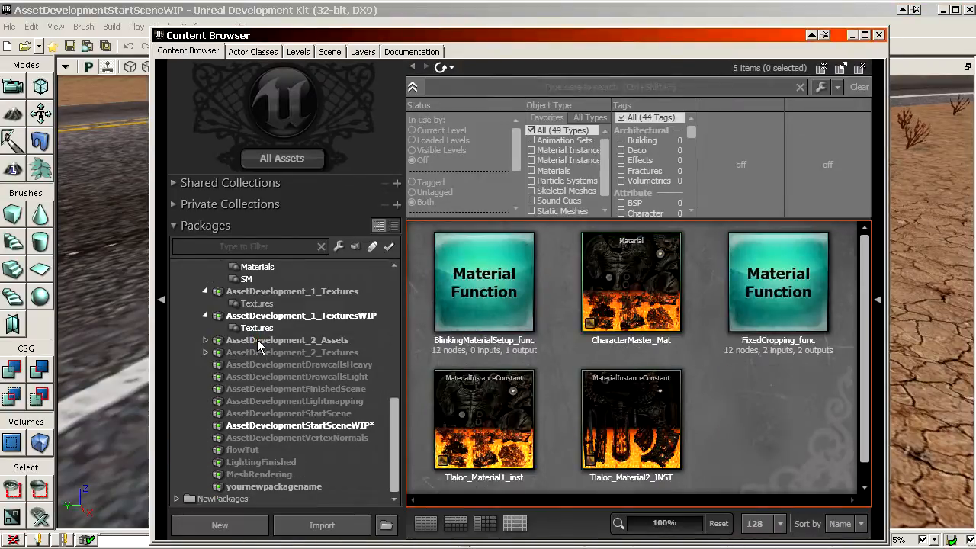
pyautogui.scroll(2, 257, 345)
pyautogui.click(257, 340)
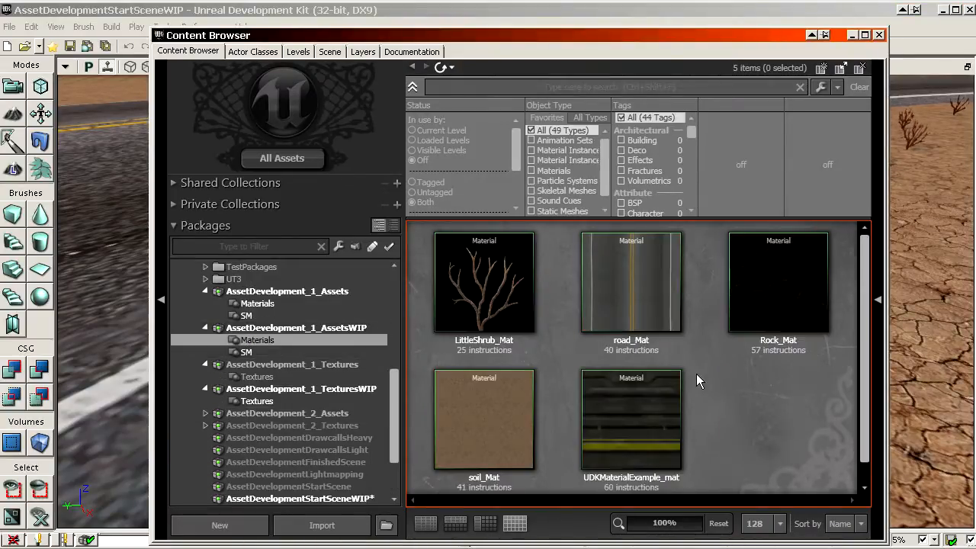
pyautogui.doubleClick(649, 294)
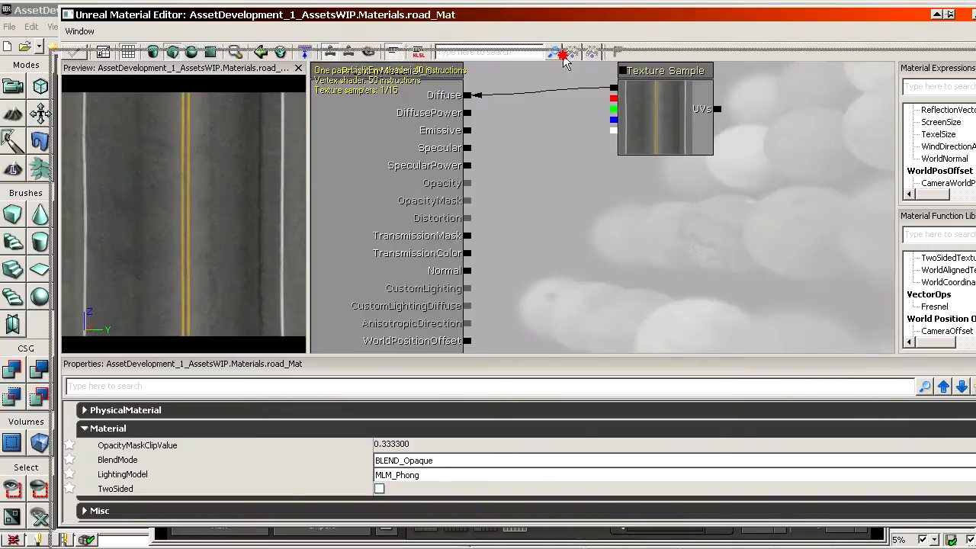
pyautogui.moveTo(565, 21); pyautogui.dragTo(42, 158)
pyautogui.click(554, 46)
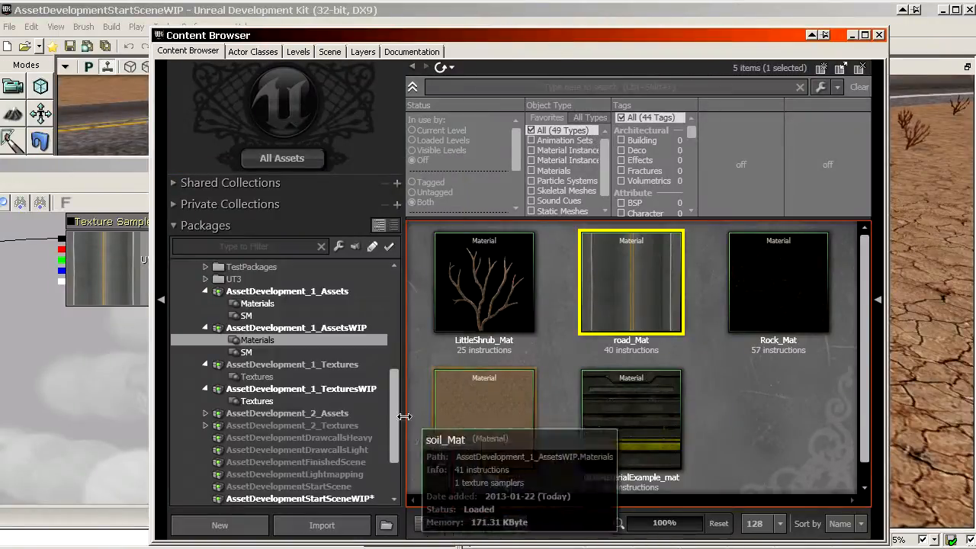
# - Preview the soil_1_d and soil_2_d textures from AssetDevelopment_1_TexturesWIP and add soil_2_d to road_Mat as a Texture Sample
pyautogui.click(291, 398)
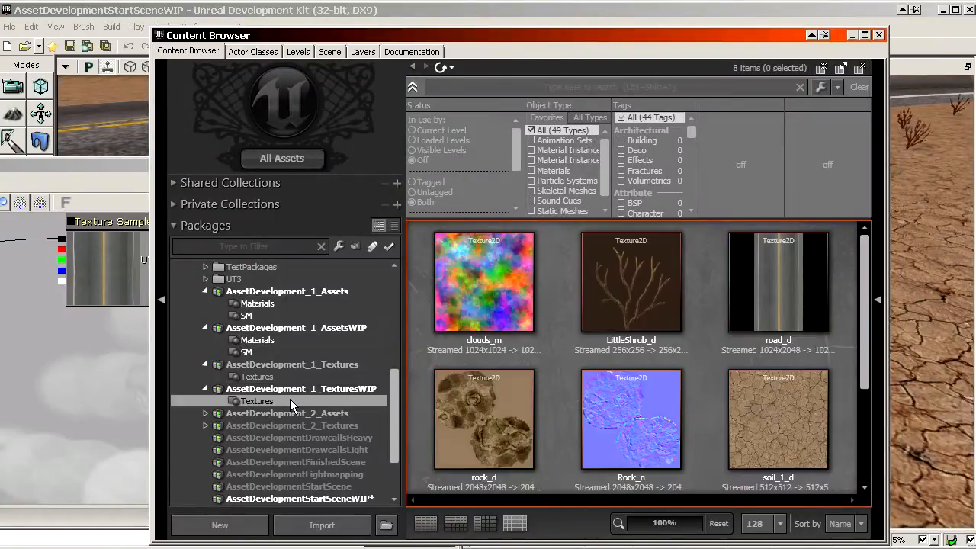
pyautogui.scroll(-1, 687, 366)
pyautogui.click(810, 340)
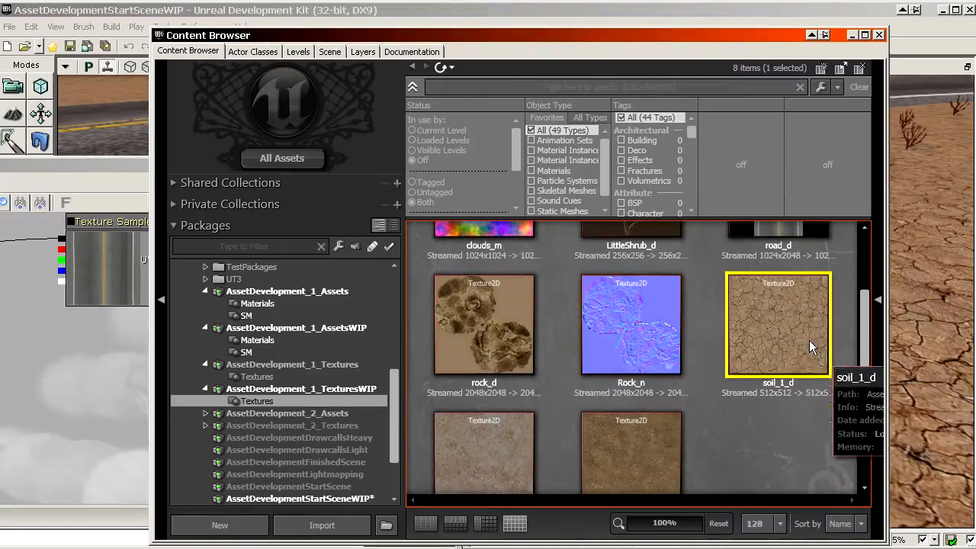
pyautogui.doubleClick(791, 340)
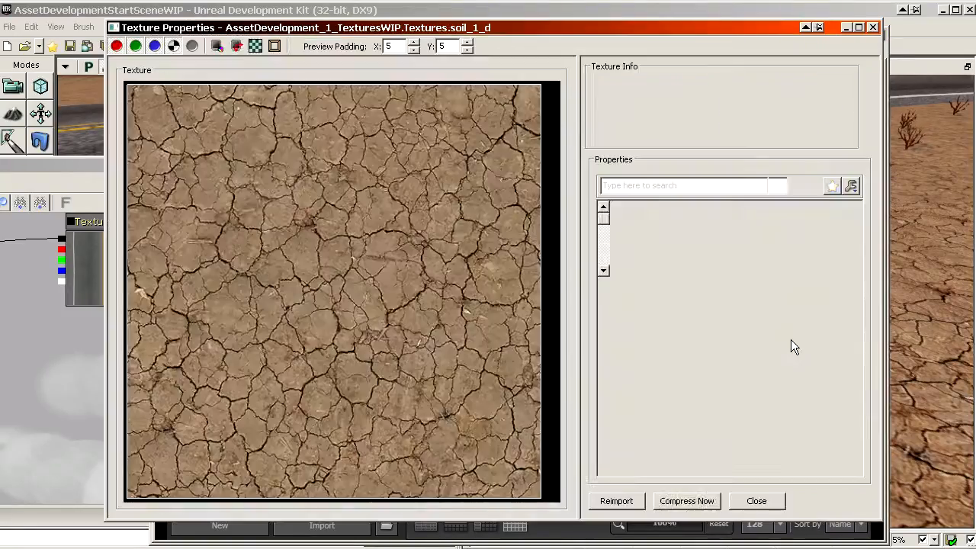
pyautogui.click(755, 502)
pyautogui.doubleClick(494, 400)
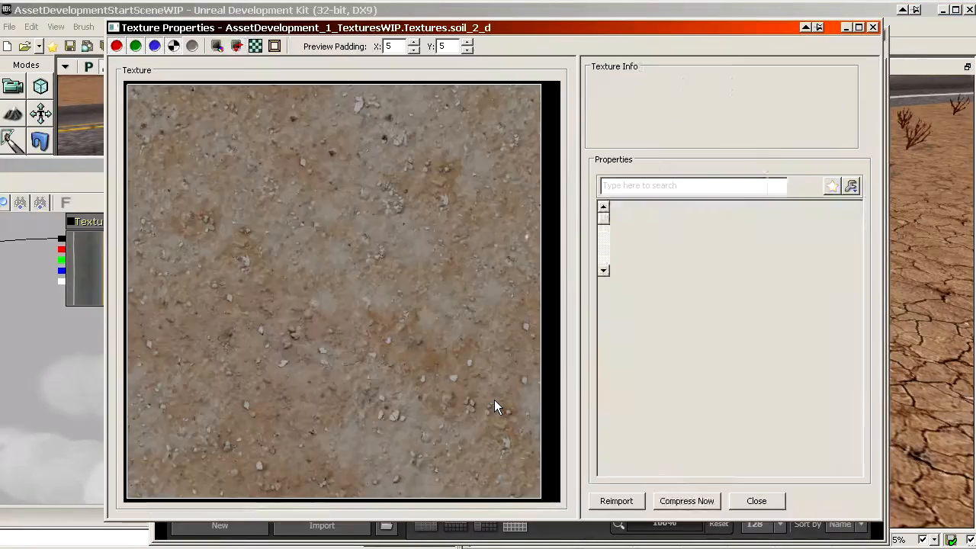
pyautogui.click(759, 501)
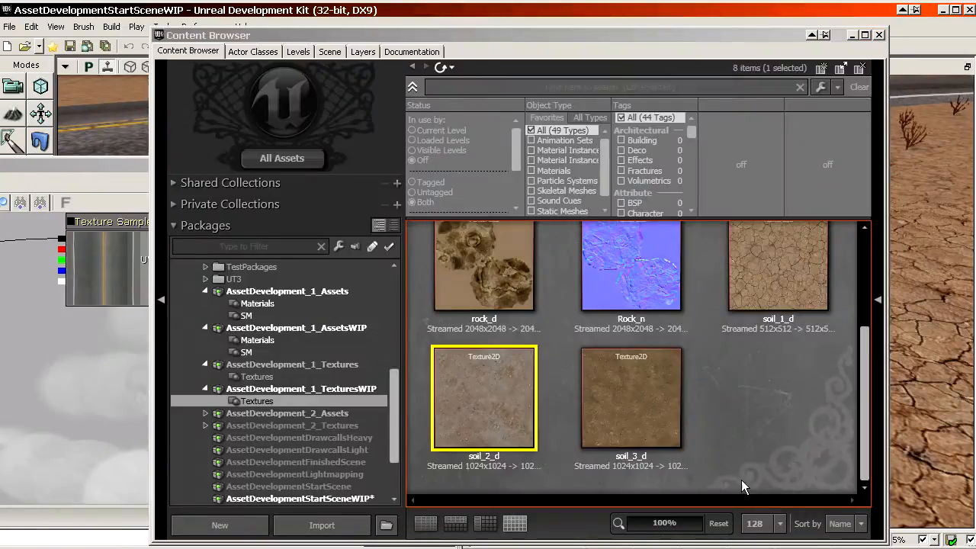
pyautogui.moveTo(496, 388); pyautogui.dragTo(65, 364)
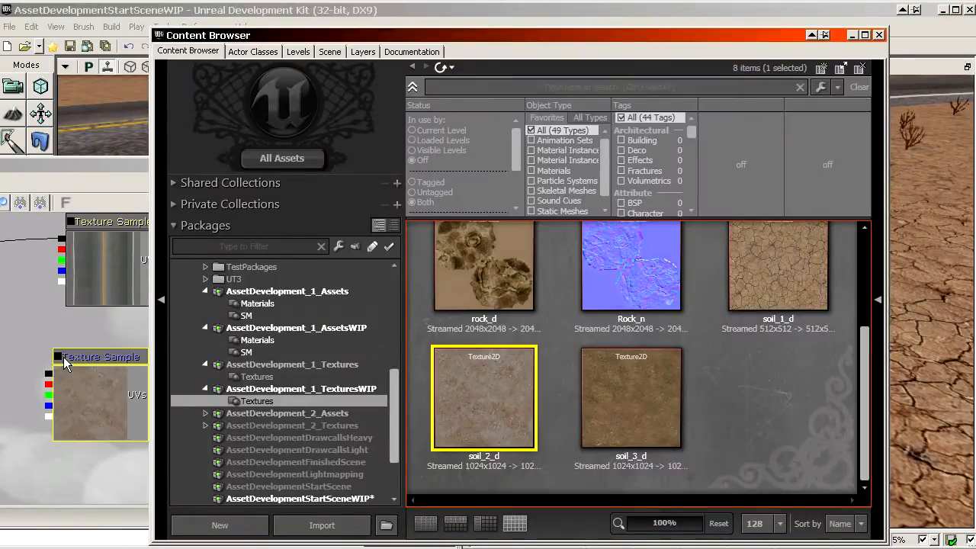
# - Open soil_Mat from the AssetDevelopment_1_AssetsWIP Materials group and move its editor aside to expose the Content Browser
pyautogui.click(587, 383)
pyautogui.click(291, 340)
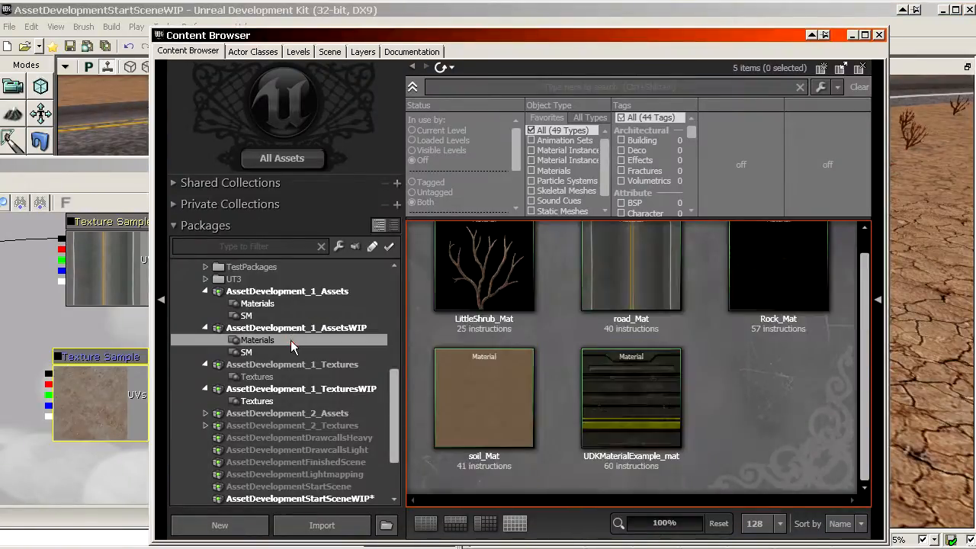
pyautogui.doubleClick(476, 395)
pyautogui.moveTo(428, 13); pyautogui.dragTo(0, 39)
pyautogui.click(599, 431)
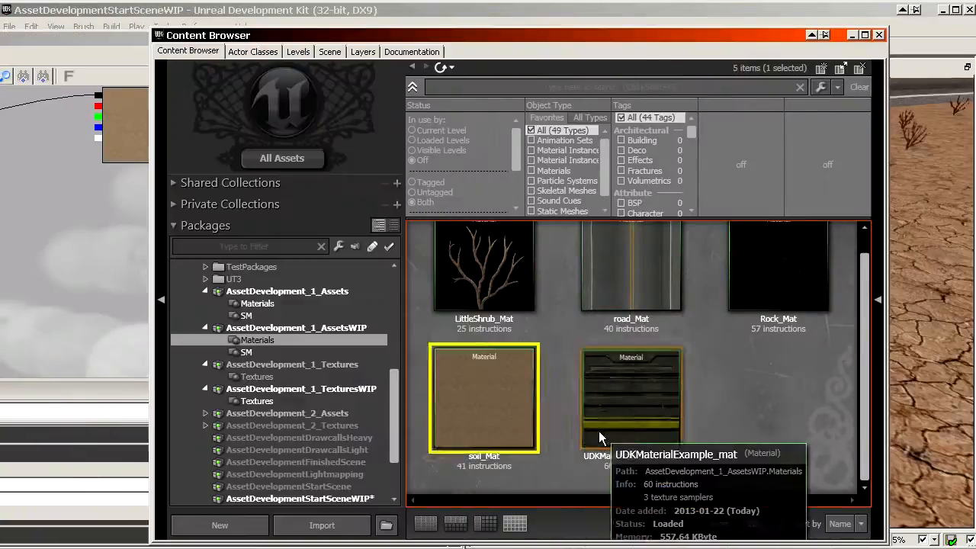
# - Assign soil_2_d to the Texture Sample in soil_Mat, apply the change and close the material
pyautogui.click(290, 399)
pyautogui.click(460, 381)
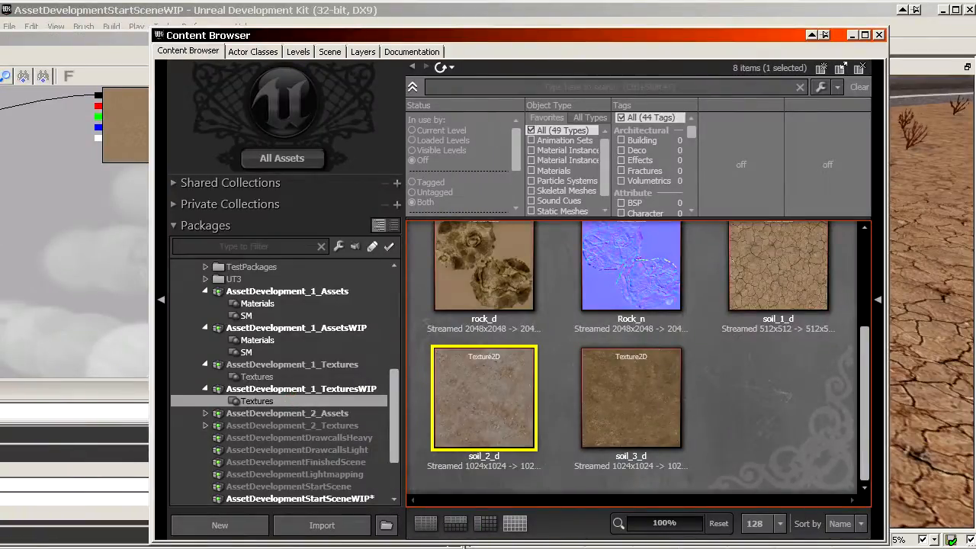
pyautogui.moveTo(7, 39); pyautogui.dragTo(430, 38)
pyautogui.click(559, 147)
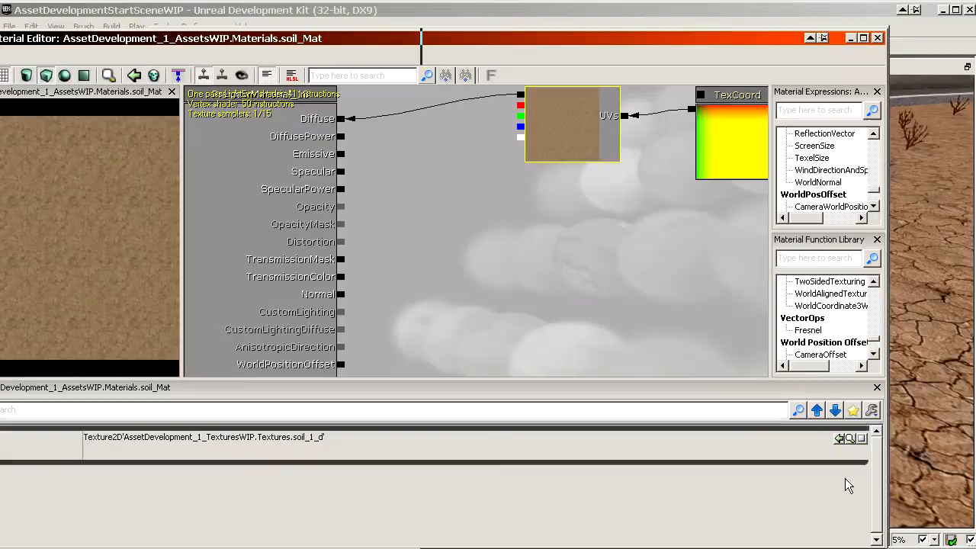
pyautogui.click(837, 439)
pyautogui.click(726, 153)
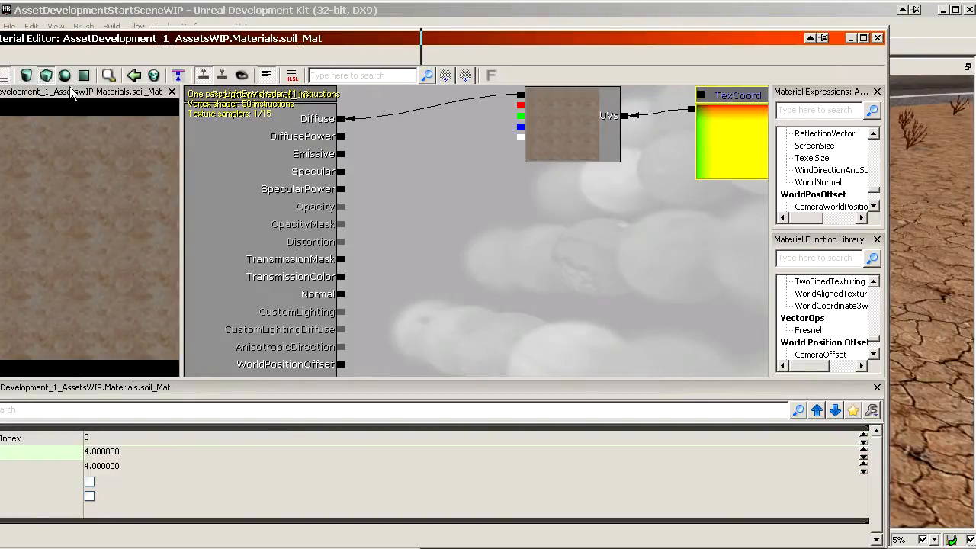
pyautogui.click(876, 38)
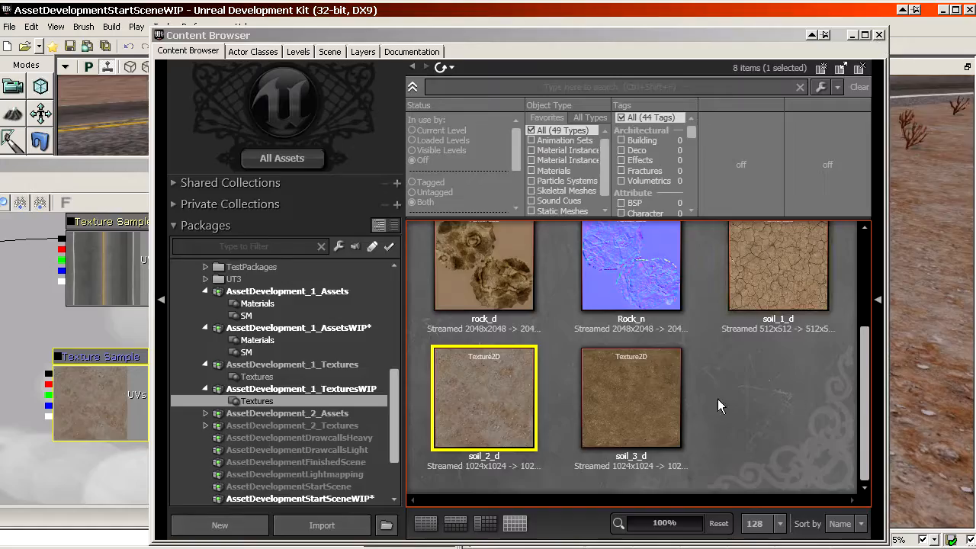
# - Check the new soil texture beside the road in the level and return to road_Mat in an enlarged editor
pyautogui.click(852, 34)
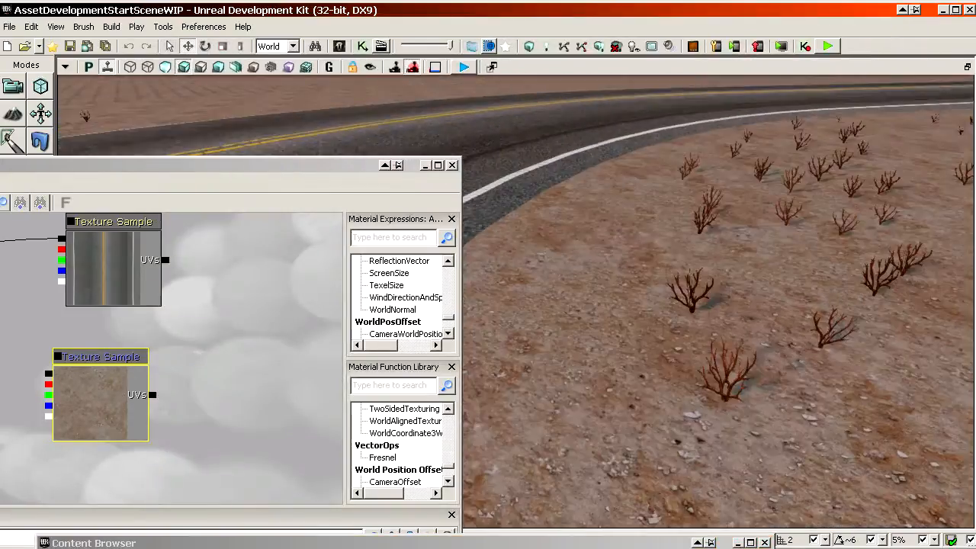
pyautogui.moveTo(549, 321); pyautogui.dragTo(321, 166)
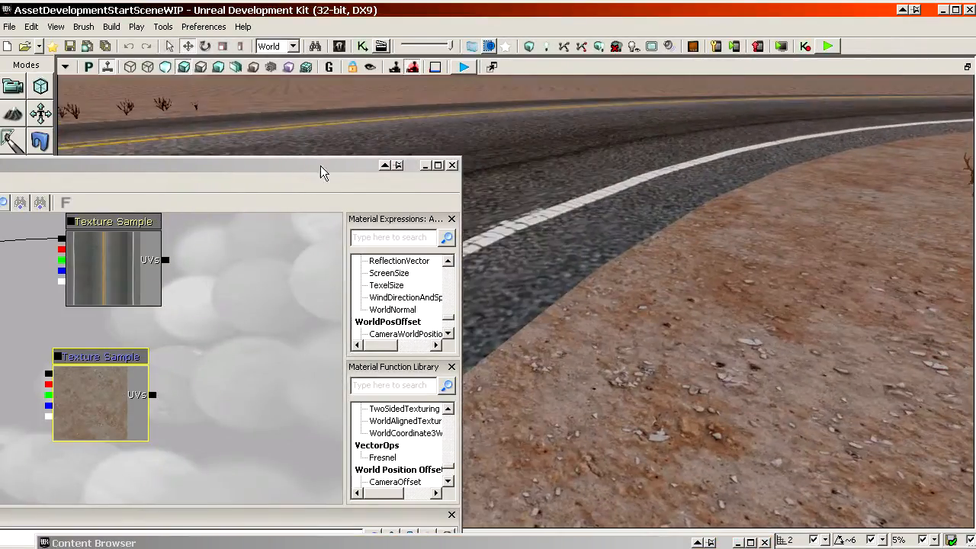
pyautogui.click(256, 170)
pyautogui.doubleClick(256, 170)
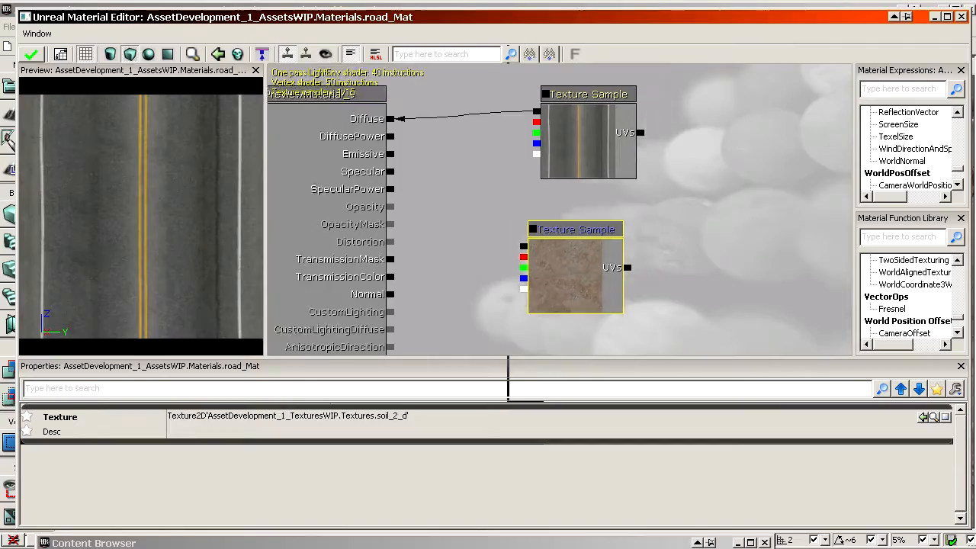
# - Align the soil_2_d Texture Sample beneath the road Texture Sample in road_Mat's graph
pyautogui.moveTo(531, 324)
pyautogui.keyDown('ctrl'); pyautogui.mouseDown()
pyautogui.moveTo(562, 320)
pyautogui.moveTo(545, 318)
pyautogui.mouseUp(); pyautogui.keyUp('ctrl')
pyautogui.moveTo(595, 223); pyautogui.dragTo(553, 123)
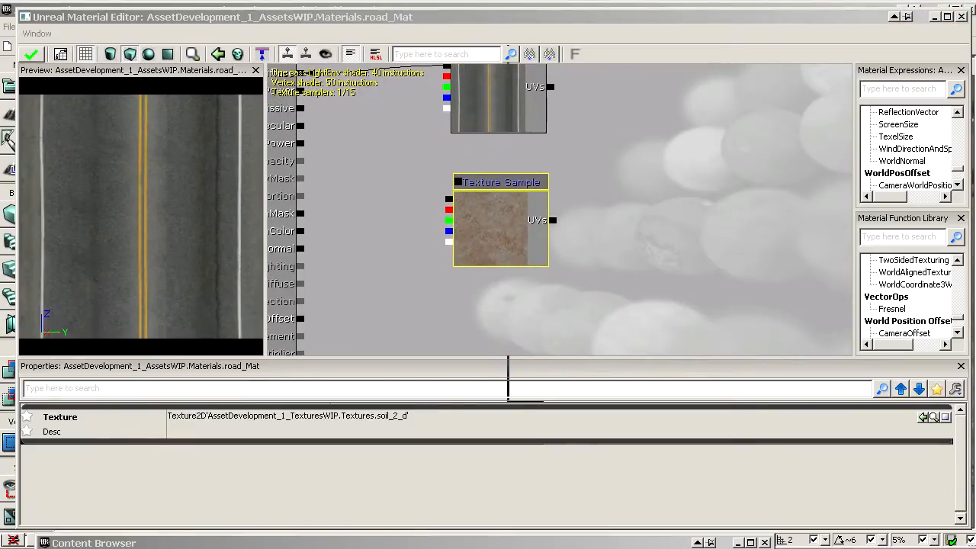
pyautogui.moveTo(619, 196); pyautogui.dragTo(593, 233)
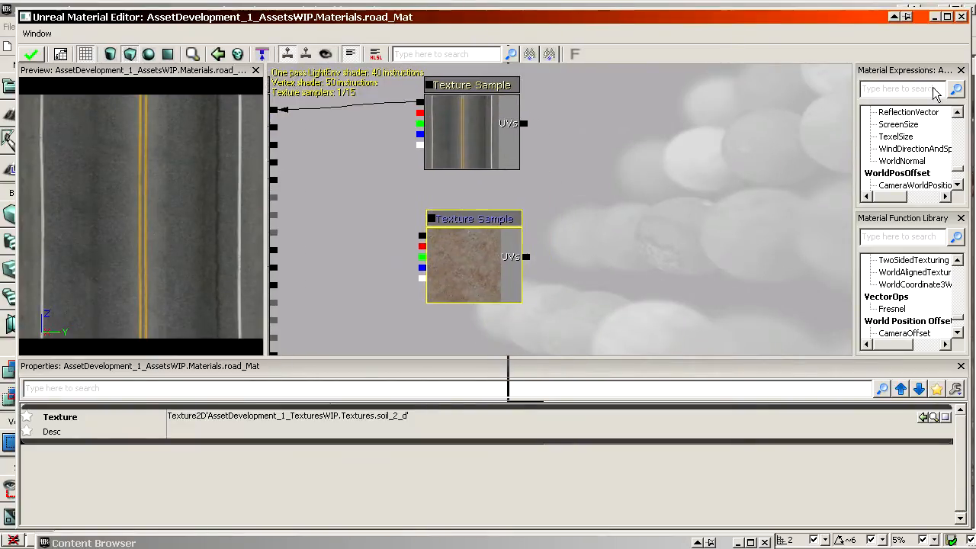
# - Add a WorldPosition expression to road_Mat and place it well away from the two Texture Samples
pyautogui.click(930, 87)
pyautogui.write('world')
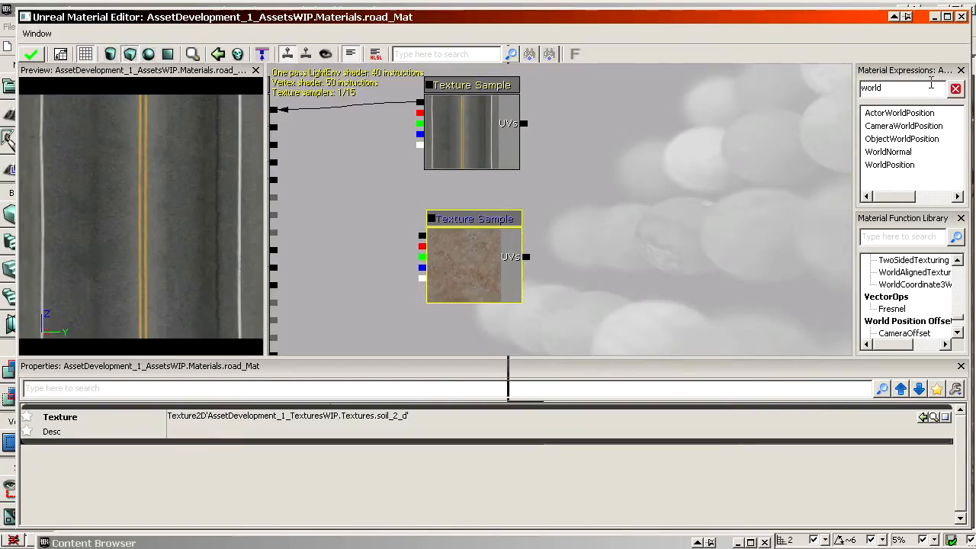
pyautogui.click(903, 166)
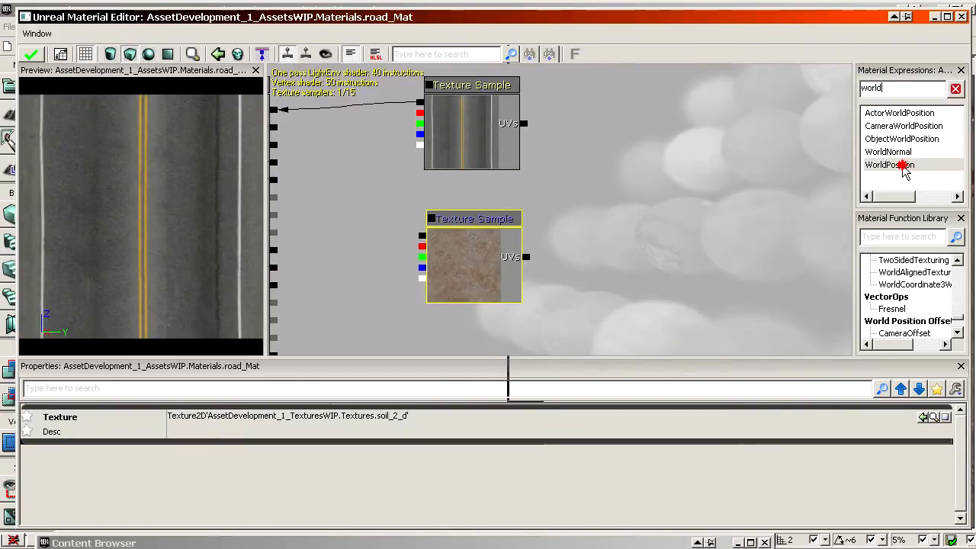
pyautogui.moveTo(619, 190); pyautogui.dragTo(633, 194)
pyautogui.moveTo(633, 195); pyautogui.dragTo(475, 251)
pyautogui.keyDown('ctrl'); pyautogui.moveTo(636, 197); pyautogui.dragTo(746, 163); pyautogui.keyUp('ctrl')
pyautogui.moveTo(699, 135); pyautogui.dragTo(685, 139)
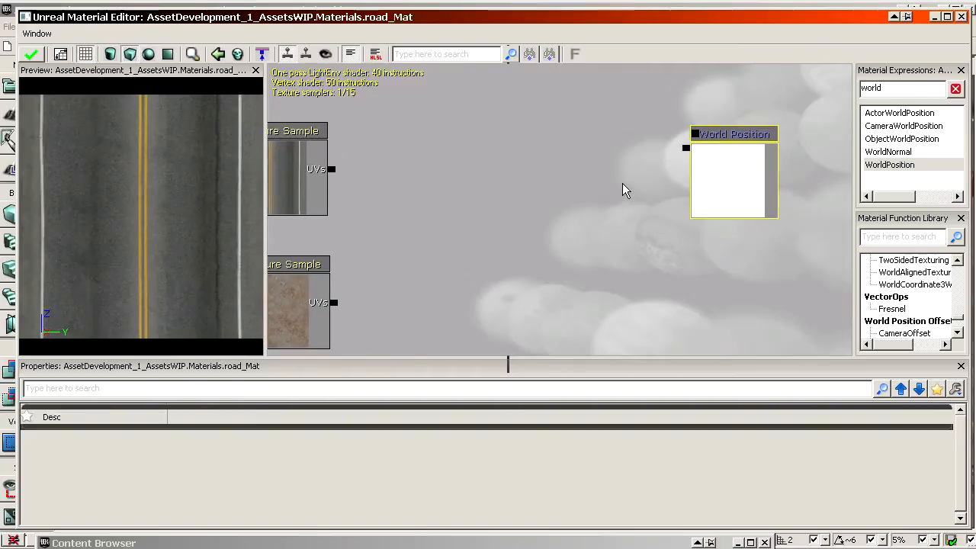
# - Add a ComponentMask expression beside World Position in road_Mat and feed World Position into it
pyautogui.click(907, 84)
pyautogui.write('compo')
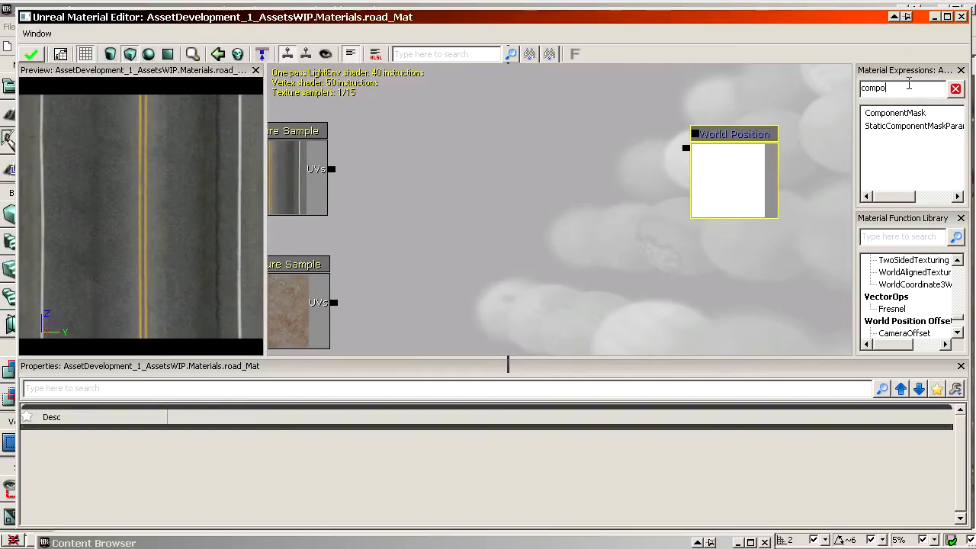
pyautogui.moveTo(900, 114); pyautogui.dragTo(545, 138)
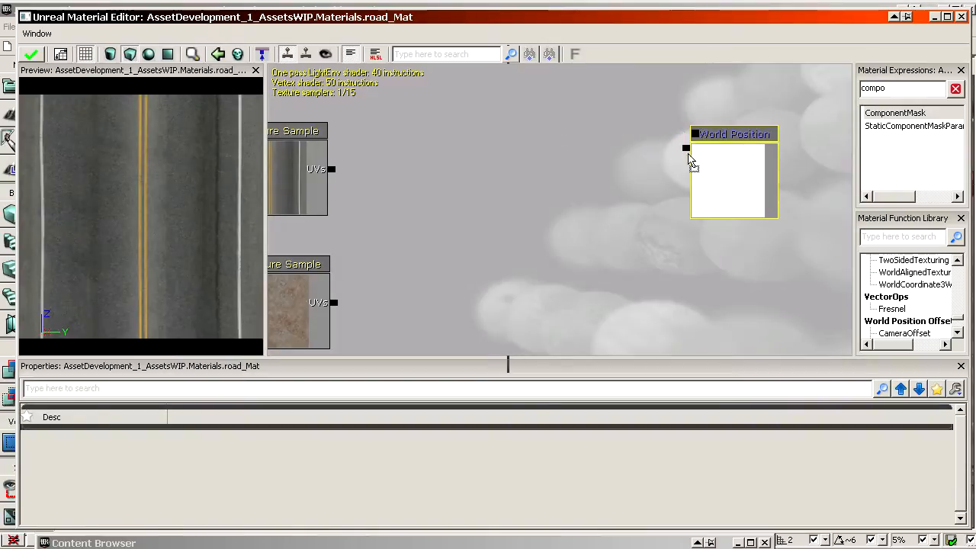
pyautogui.moveTo(687, 148); pyautogui.dragTo(636, 162)
pyautogui.click(746, 177)
pyautogui.keyDown('ctrl'); pyautogui.moveTo(598, 215); pyautogui.dragTo(670, 187); pyautogui.keyUp('ctrl')
pyautogui.moveTo(705, 124); pyautogui.dragTo(638, 119)
pyautogui.click(430, 149)
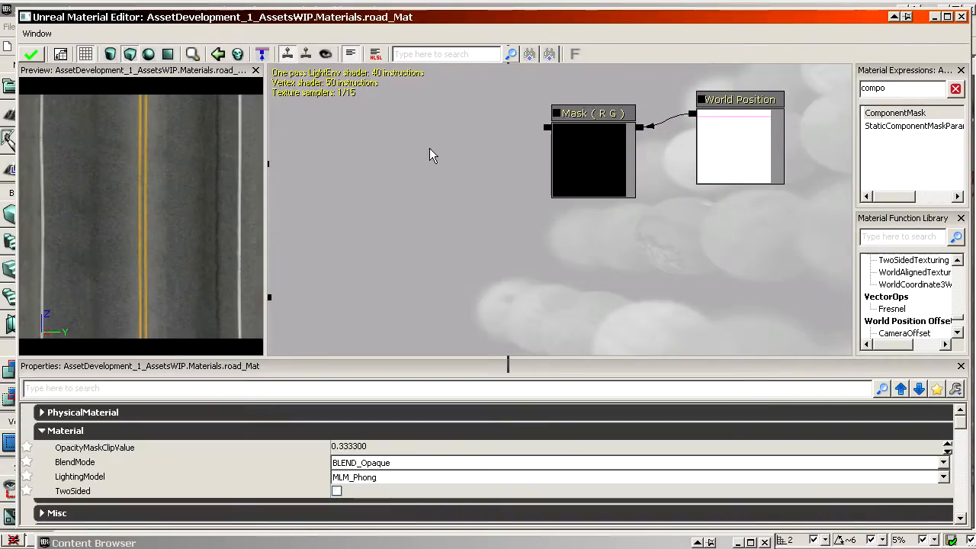
# - Add a Divide expression to road_Mat and feed the R G mask into its A input
pyautogui.click(408, 131)
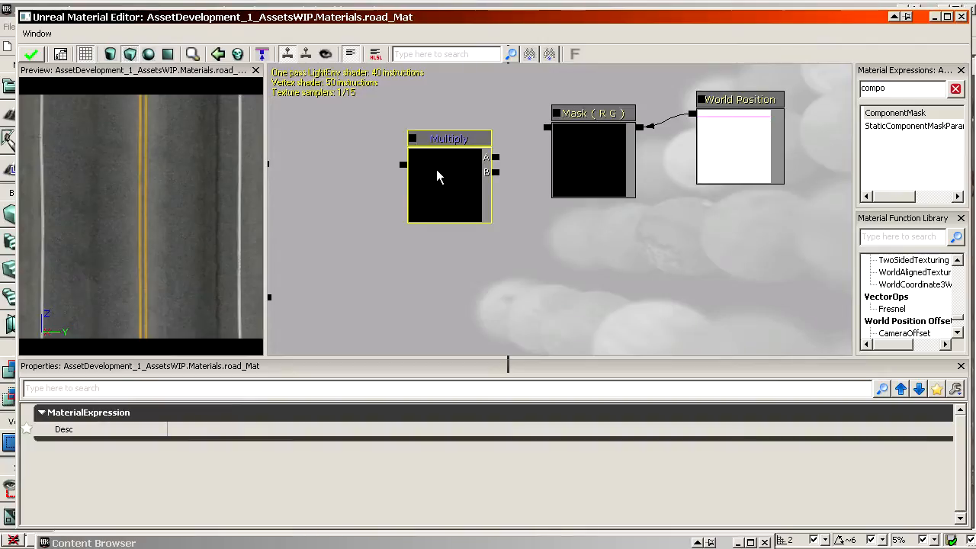
pyautogui.press('Delete')
pyautogui.click(906, 88)
pyautogui.write('divide')
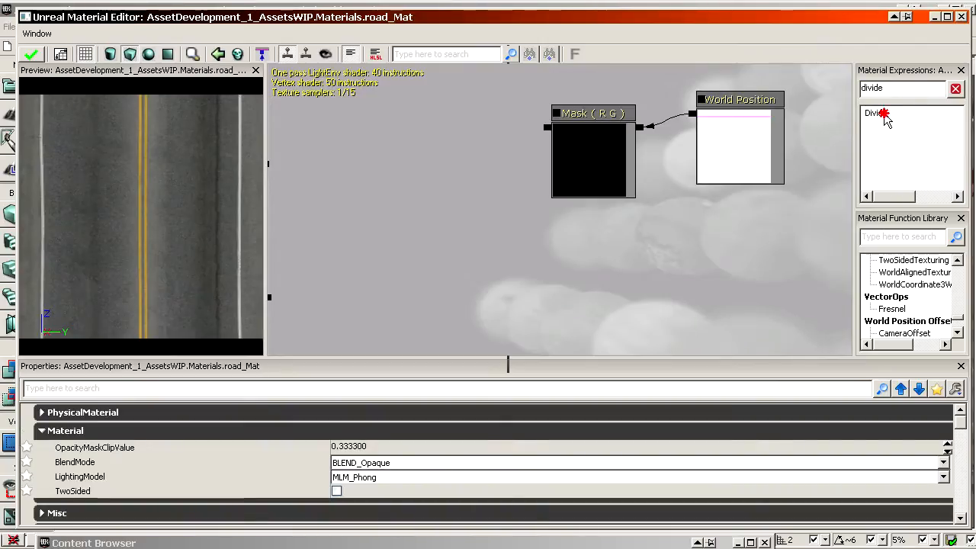
pyautogui.moveTo(885, 115); pyautogui.dragTo(397, 120)
pyautogui.moveTo(546, 127); pyautogui.dragTo(496, 150)
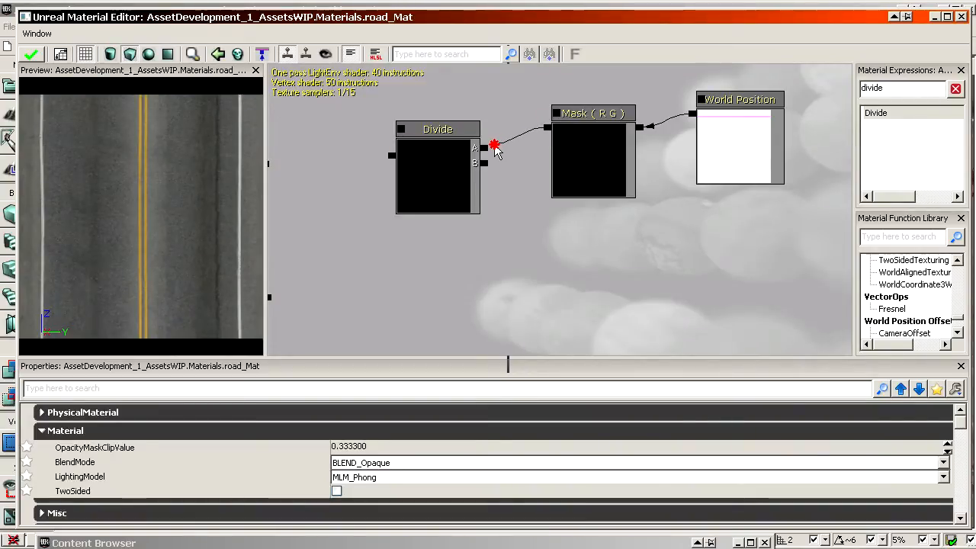
# - Add a constant with the value 400 below the mask and feed it into Divide's B input
pyautogui.click(540, 221)
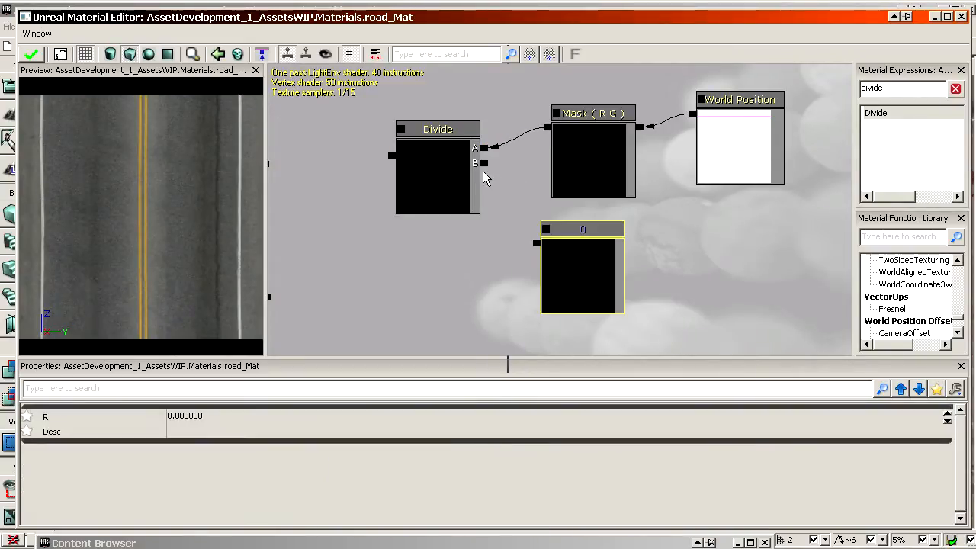
pyautogui.moveTo(489, 166); pyautogui.dragTo(537, 244)
pyautogui.click(625, 282)
pyautogui.click(379, 416)
pyautogui.write('40')
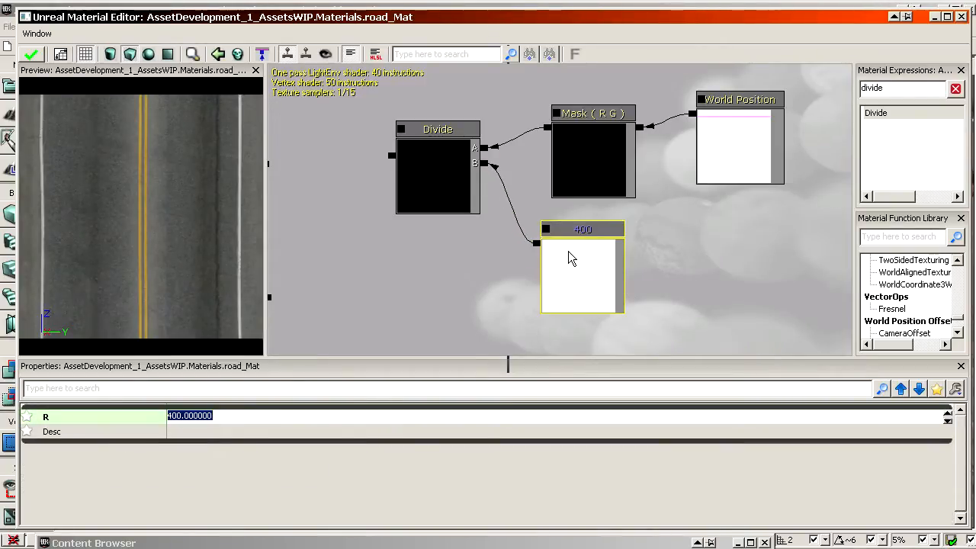
pyautogui.keyDown('ctrl'); pyautogui.moveTo(552, 268); pyautogui.dragTo(563, 262); pyautogui.keyUp('ctrl')
pyautogui.moveTo(339, 184); pyautogui.dragTo(468, 192)
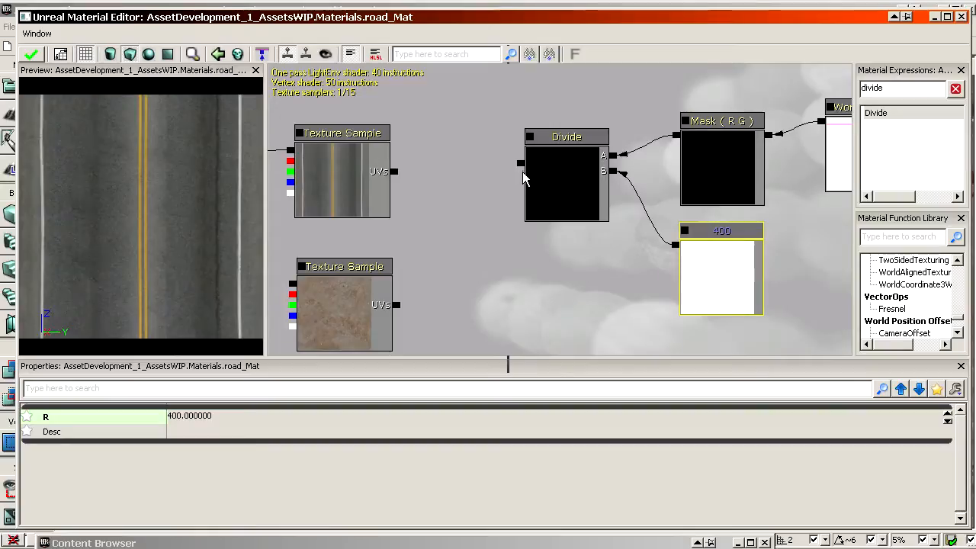
# - Drive the soil Texture Sample's UVs with Divide, feed the sample into Diffuse and apply road_Mat
pyautogui.moveTo(520, 163); pyautogui.dragTo(405, 307)
pyautogui.moveTo(479, 283); pyautogui.dragTo(360, 122)
pyautogui.moveTo(190, 128); pyautogui.dragTo(190, 175, button='right')
pyautogui.moveTo(190, 127); pyautogui.dragTo(190, 164)
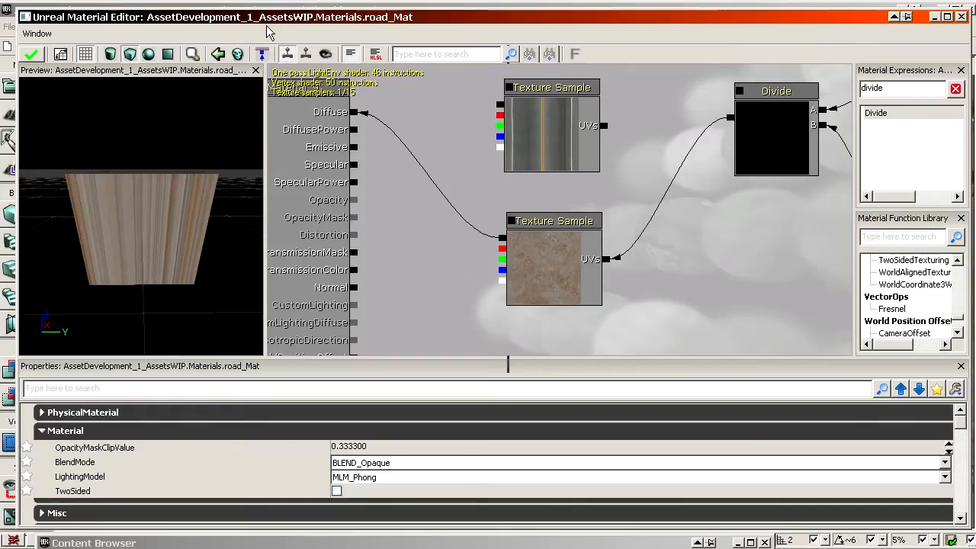
pyautogui.moveTo(268, 18); pyautogui.dragTo(880, 34)
pyautogui.click(643, 70)
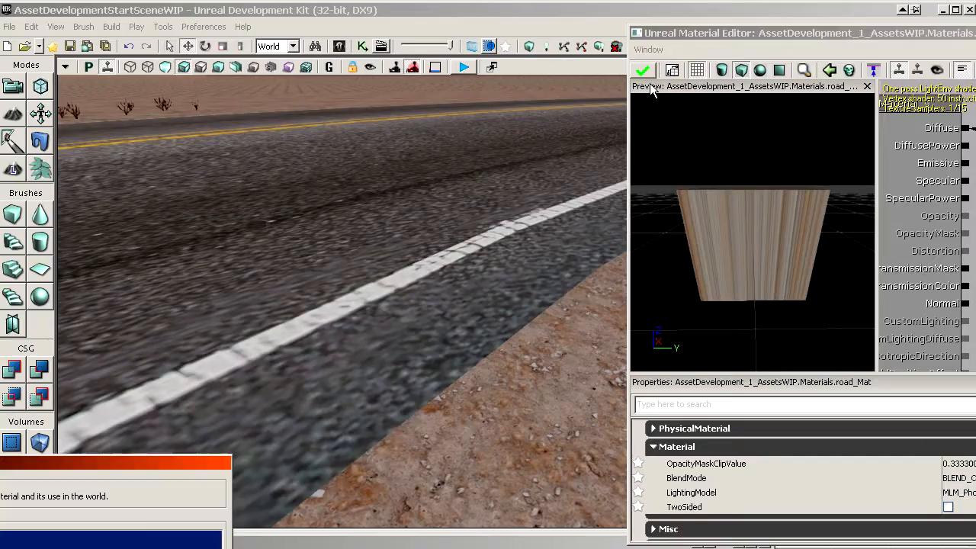
# - Select the soil-covered road piece in the level and raise a copy above the ground to check the world-aligned texture
pyautogui.moveTo(384, 339); pyautogui.dragTo(417, 259)
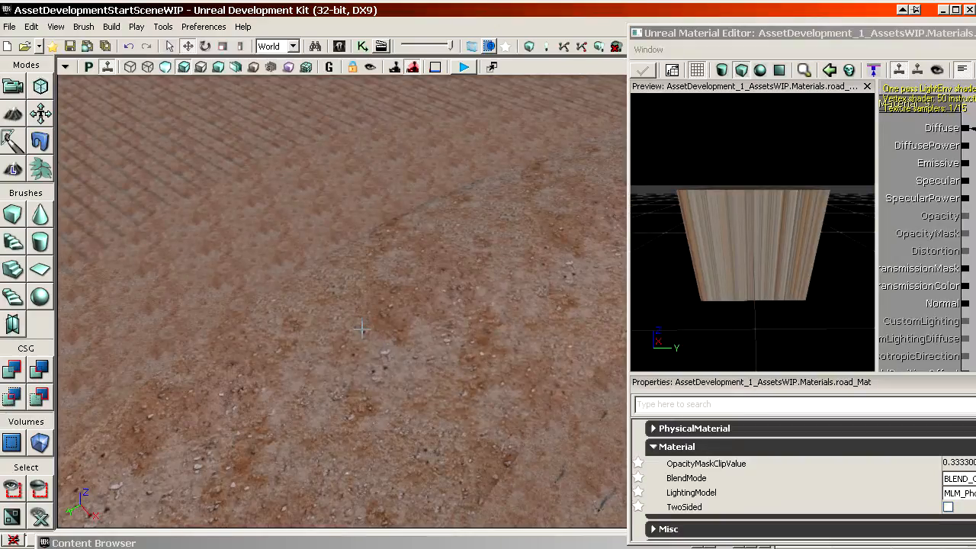
pyautogui.moveTo(361, 329); pyautogui.dragTo(296, 319)
pyautogui.click(296, 318)
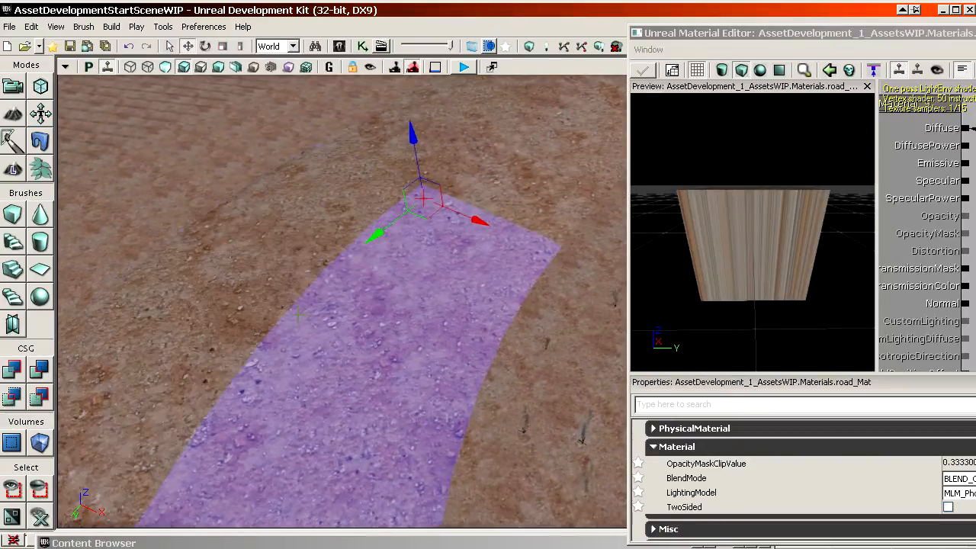
pyautogui.moveTo(298, 315); pyautogui.dragTo(295, 330)
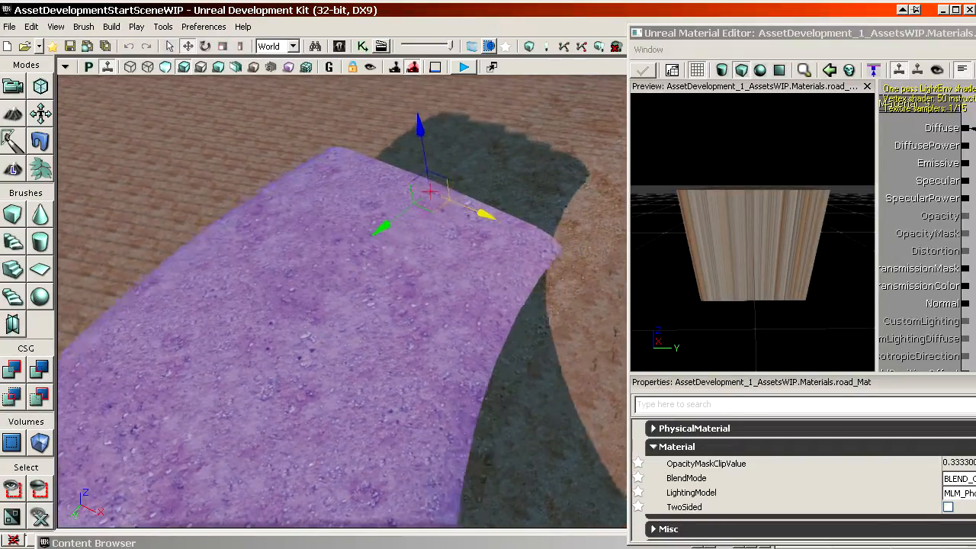
pyautogui.moveTo(331, 348); pyautogui.dragTo(305, 408, button='right')
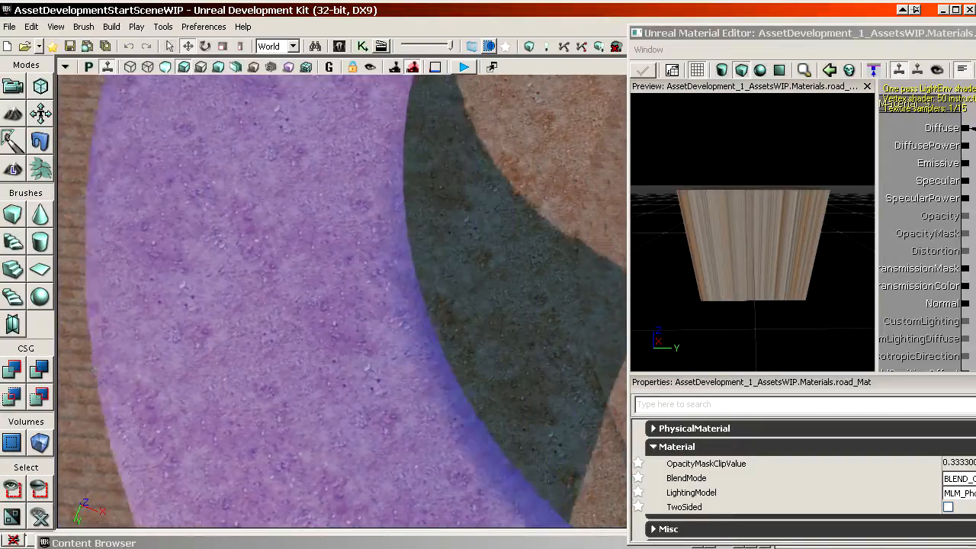
pyautogui.moveTo(305, 409)
pyautogui.mouseDown(button='middle')
pyautogui.moveTo(335, 404)
pyautogui.moveTo(267, 397)
pyautogui.moveTo(305, 406)
pyautogui.mouseUp(button='middle')
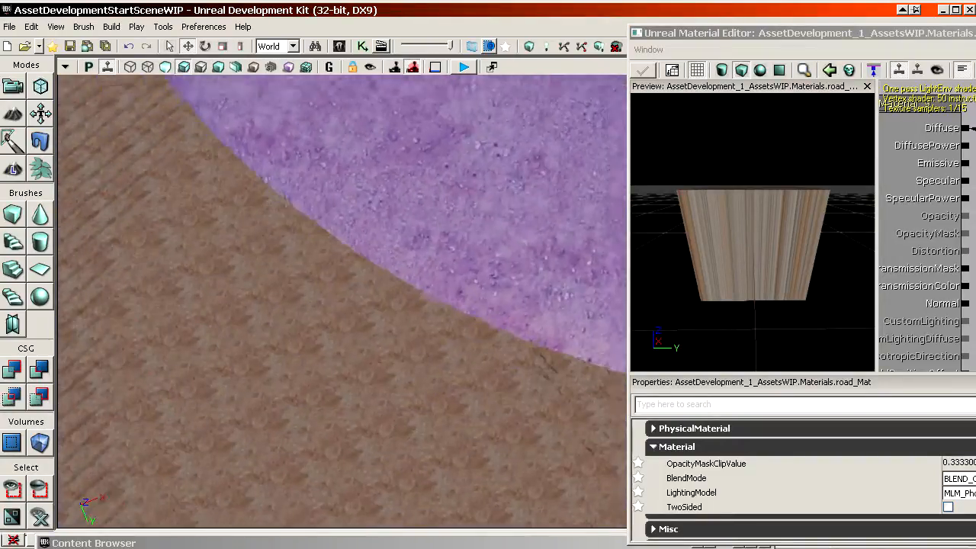
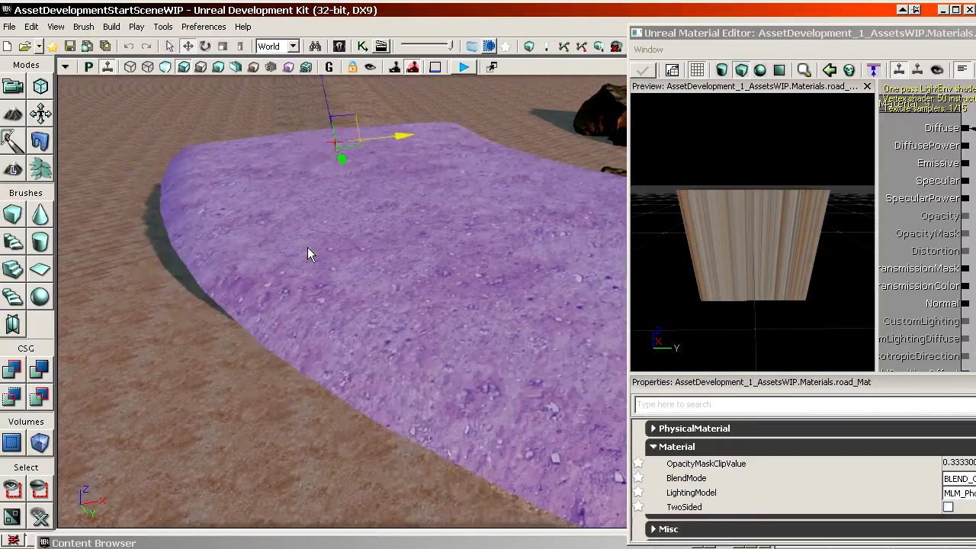
# - Inspect the soil texture on the raised road piece from several sides and delete that piece
pyautogui.moveTo(309, 254); pyautogui.dragTo(397, 279, button='right')
pyautogui.moveTo(397, 279)
pyautogui.keyDown('ctrl'); pyautogui.mouseDown()
pyautogui.moveTo(397, 320)
pyautogui.moveTo(397, 267)
pyautogui.moveTo(396, 280)
pyautogui.mouseUp(); pyautogui.keyUp('ctrl')
pyautogui.moveTo(397, 279); pyautogui.dragTo(370, 269, button='right')
pyautogui.moveTo(371, 269)
pyautogui.keyDown('ctrl'); pyautogui.mouseDown()
pyautogui.moveTo(371, 229)
pyautogui.moveTo(371, 284)
pyautogui.moveTo(371, 263)
pyautogui.mouseUp(); pyautogui.keyUp('ctrl')
pyautogui.moveTo(371, 264); pyautogui.dragTo(342, 280, button='right')
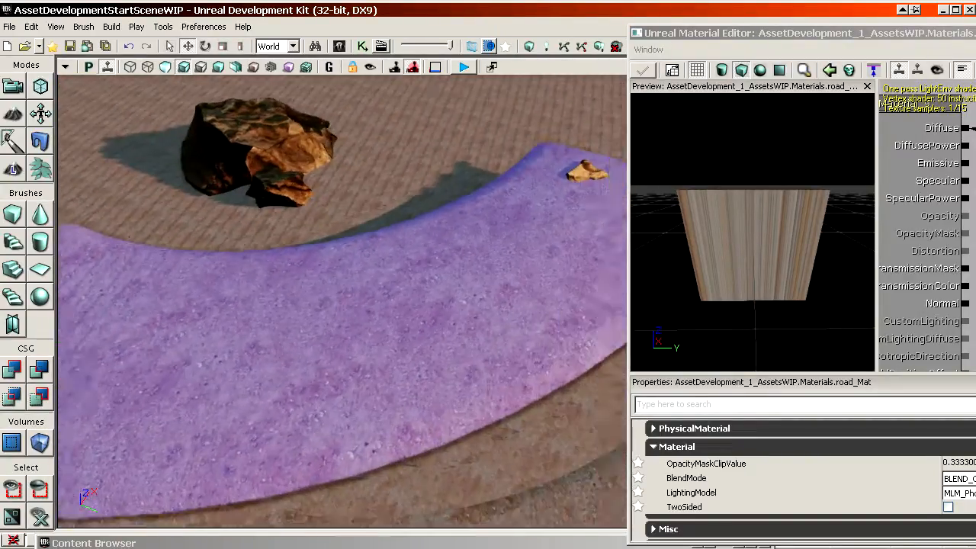
pyautogui.moveTo(494, 248); pyautogui.dragTo(412, 251, button='right')
pyautogui.press('Delete')
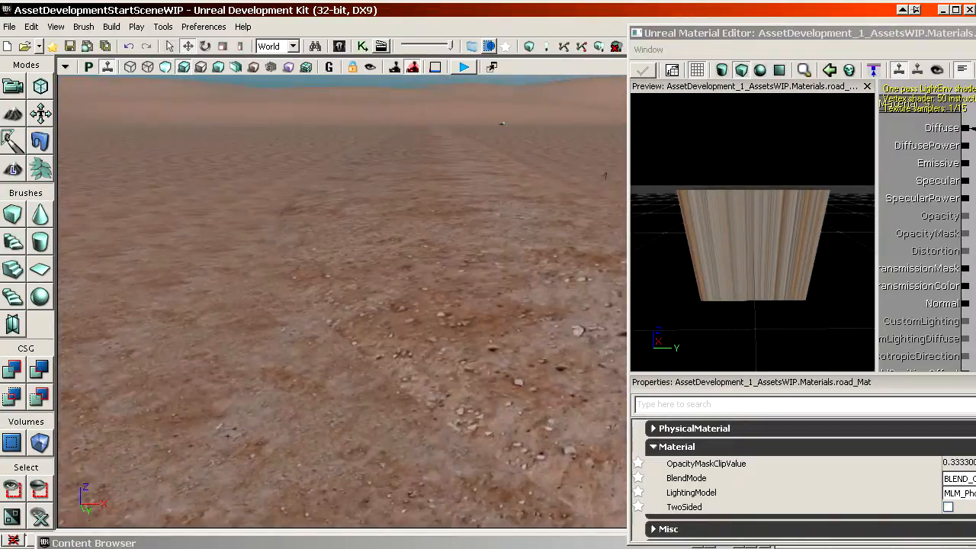
pyautogui.moveTo(427, 358); pyautogui.dragTo(446, 341)
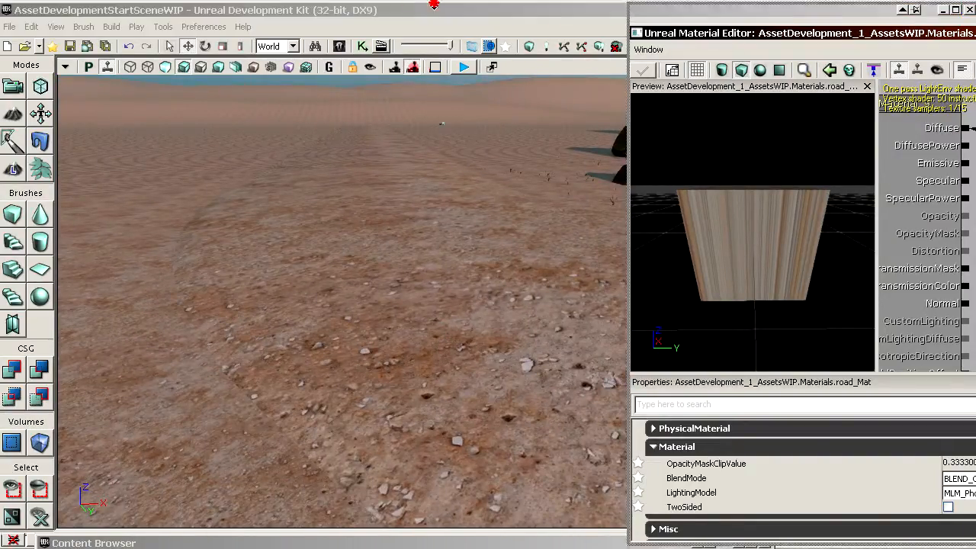
# - Bring up the Content Browser beside the road_Mat editor and open soil_Mat for editing
pyautogui.moveTo(739, 29); pyautogui.dragTo(740, 6)
pyautogui.moveTo(674, 17); pyautogui.dragTo(671, 516)
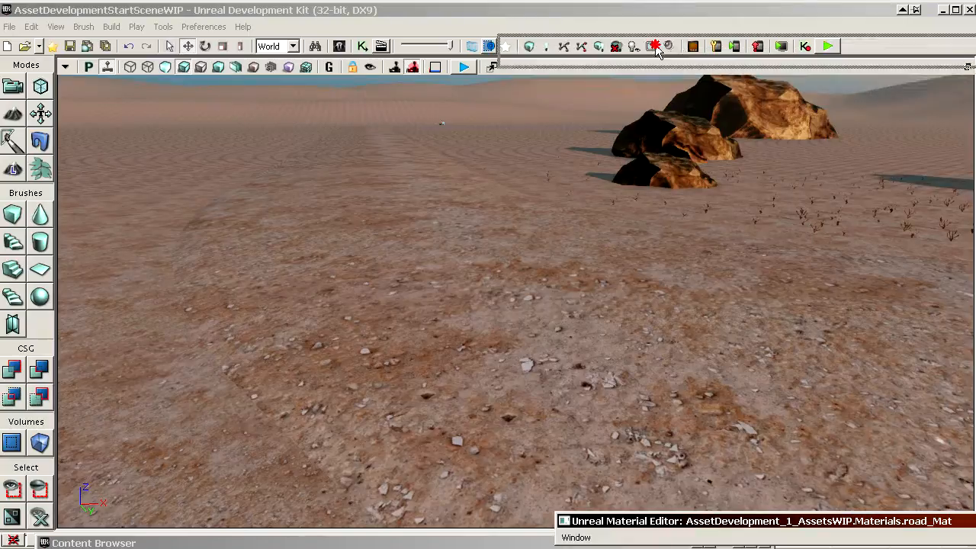
pyautogui.moveTo(656, 47); pyautogui.dragTo(595, 542)
pyautogui.click(94, 543)
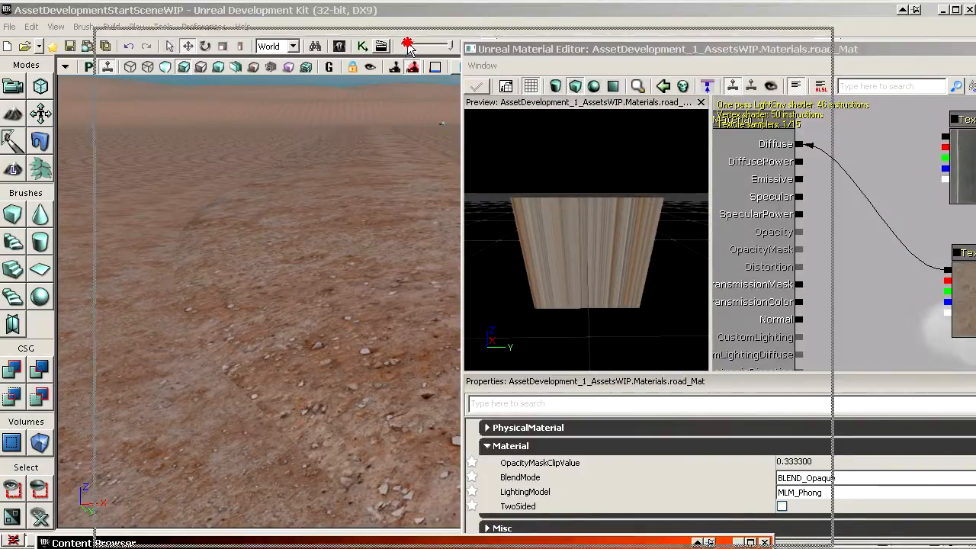
pyautogui.click(219, 334)
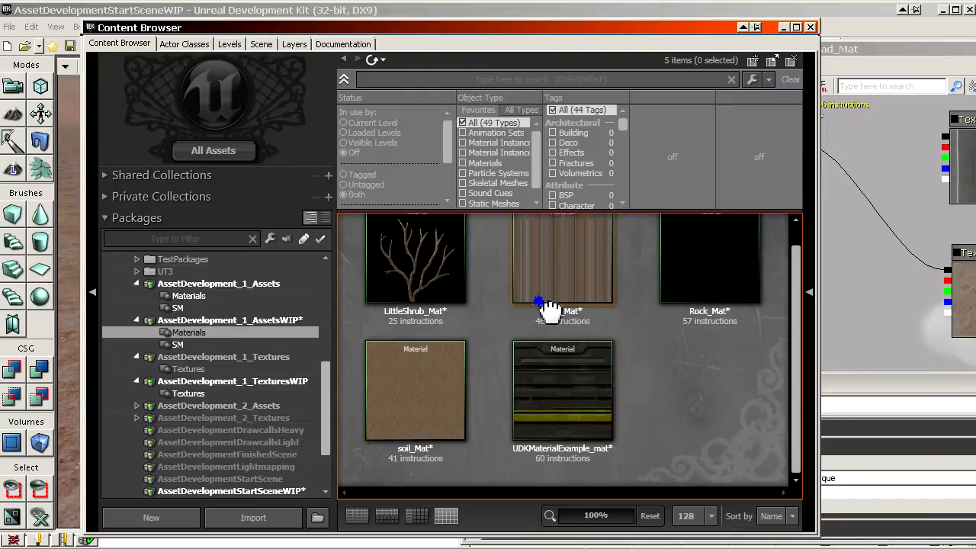
pyautogui.doubleClick(442, 389)
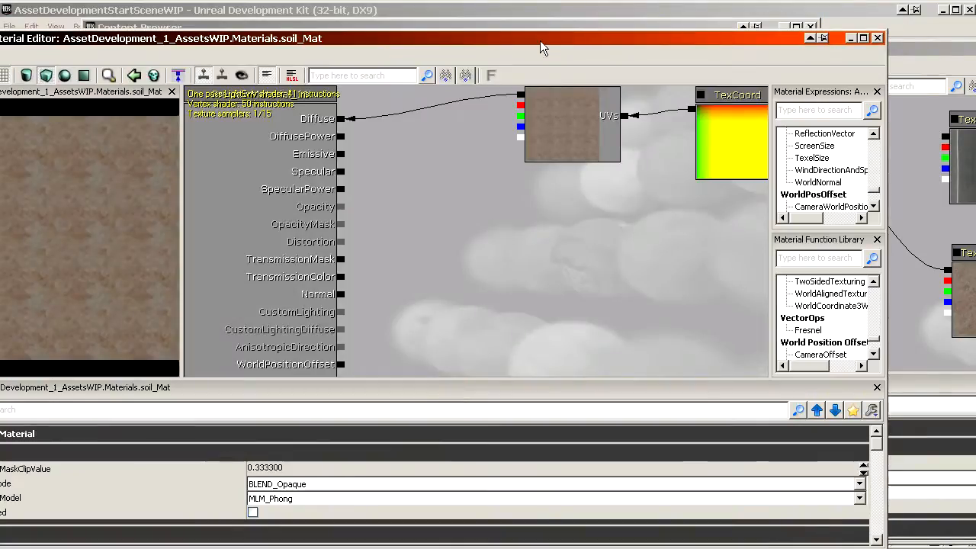
pyautogui.moveTo(540, 40); pyautogui.dragTo(507, 27)
# - Copy the World Position, R G mask, Divide and 400 constant nodes from road_Mat into soil_Mat's graph
pyautogui.click(907, 63)
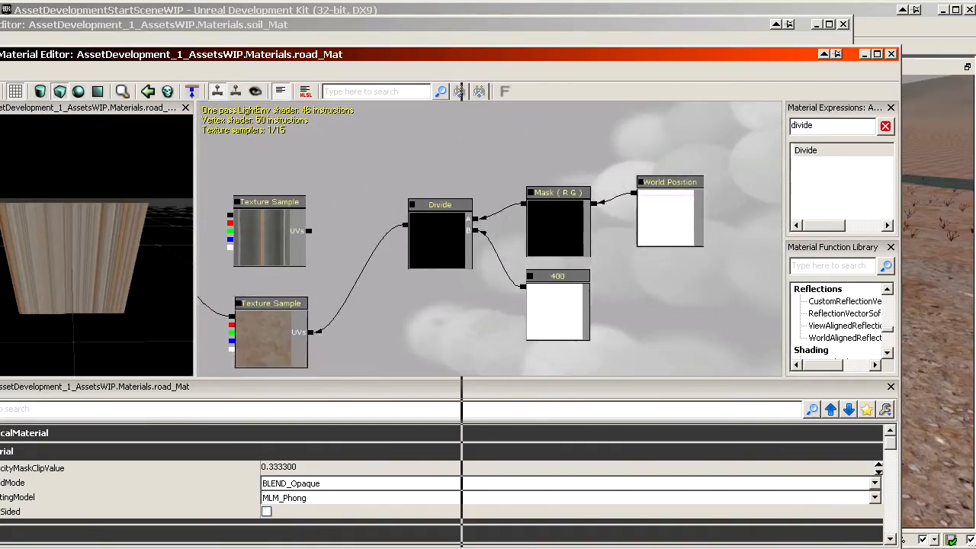
pyautogui.keyDown('ctrl'); pyautogui.keyDown('alt'); pyautogui.moveTo(371, 179); pyautogui.dragTo(534, 305); pyautogui.keyUp('alt'); pyautogui.keyUp('ctrl')
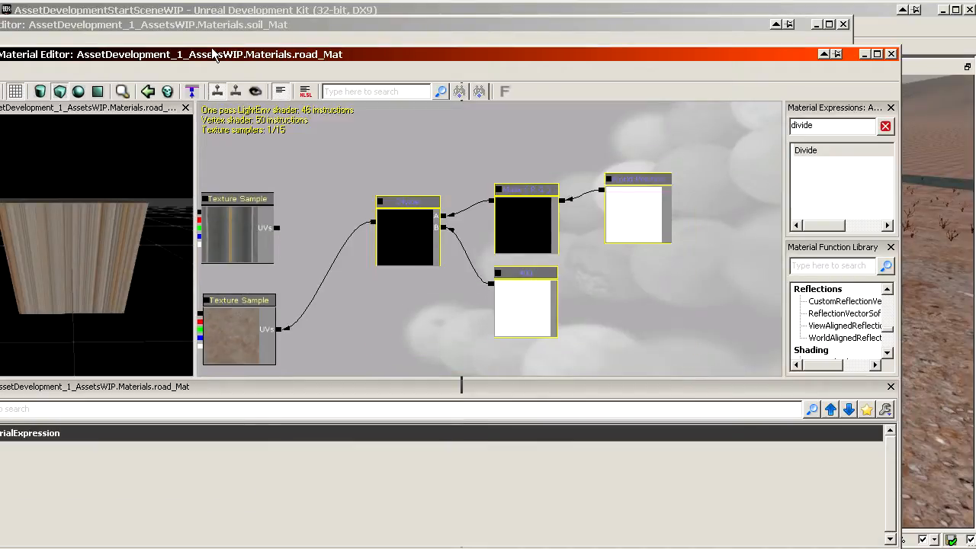
pyautogui.moveTo(215, 53); pyautogui.dragTo(765, 67)
pyautogui.moveTo(459, 141); pyautogui.dragTo(157, 210)
pyautogui.scroll(-1, 459, 141)
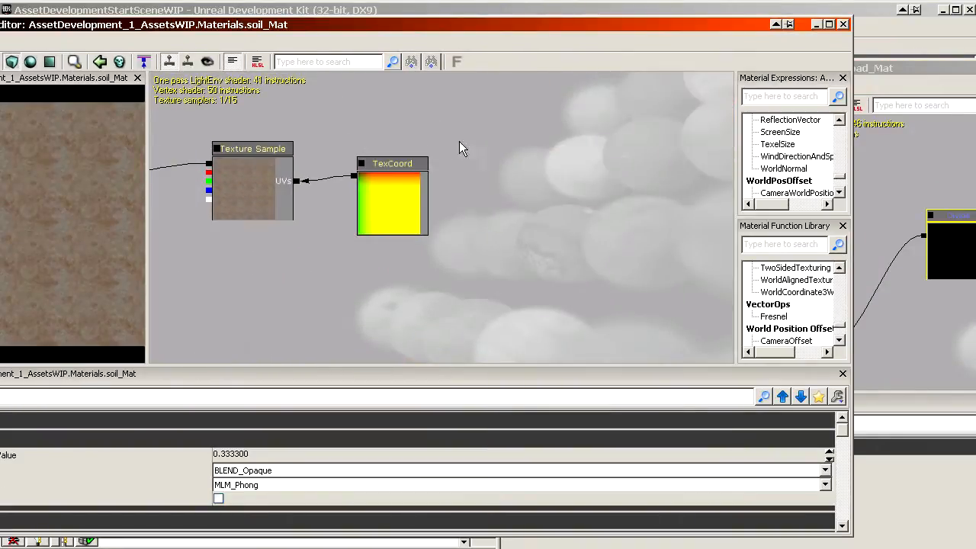
pyautogui.hotkey('ctrl', 'v')
pyautogui.keyDown('ctrl'); pyautogui.moveTo(505, 187); pyautogui.dragTo(596, 171); pyautogui.keyUp('ctrl')
pyautogui.click(489, 170)
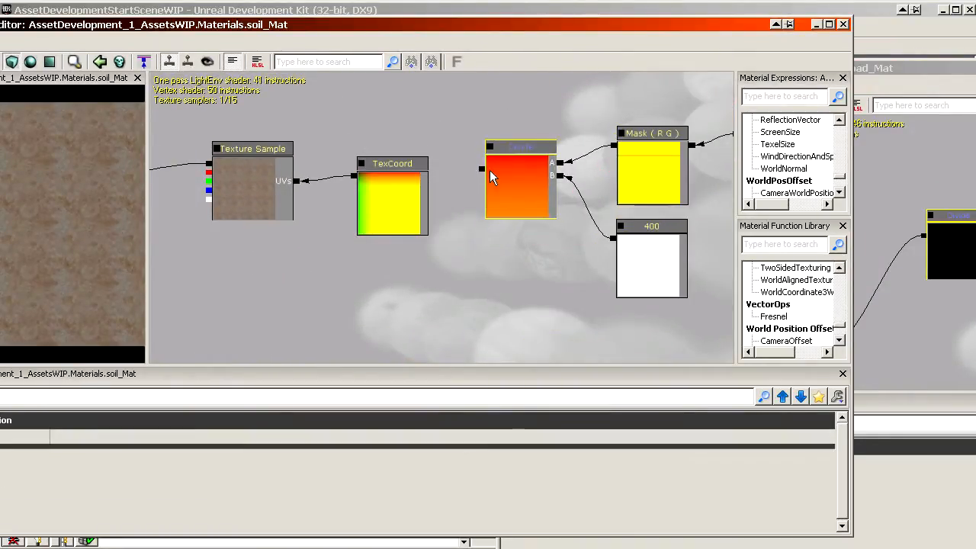
# - Delete the TexCoord node from soil_Mat and feed Divide into the Texture Sample's UVs
pyautogui.click(390, 206)
pyautogui.keyDown('ctrl'); pyautogui.moveTo(390, 213); pyautogui.dragTo(394, 259); pyautogui.keyUp('ctrl')
pyautogui.press('Delete')
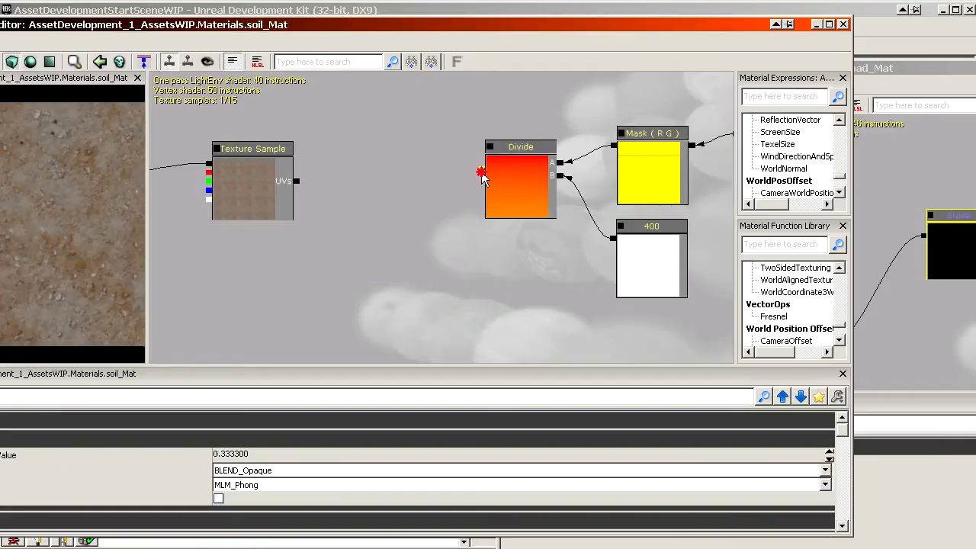
pyautogui.moveTo(481, 169); pyautogui.dragTo(296, 182)
pyautogui.scroll(-2, 418, 235)
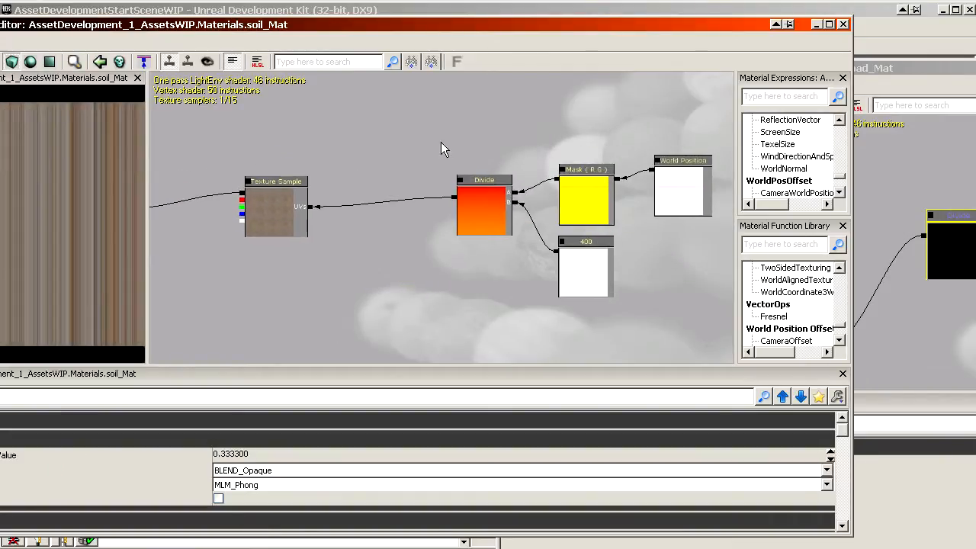
# - Move the pasted world-position nodes closer to the Texture Sample in soil_Mat
pyautogui.keyDown('ctrl'); pyautogui.keyDown('alt'); pyautogui.moveTo(441, 142); pyautogui.dragTo(700, 307); pyautogui.keyUp('alt'); pyautogui.keyUp('ctrl')
pyautogui.keyDown('ctrl'); pyautogui.moveTo(676, 214); pyautogui.dragTo(576, 221); pyautogui.keyUp('ctrl')
pyautogui.moveTo(285, 326); pyautogui.dragTo(375, 312)
pyautogui.scroll(3, 375, 312)
pyautogui.click(338, 314)
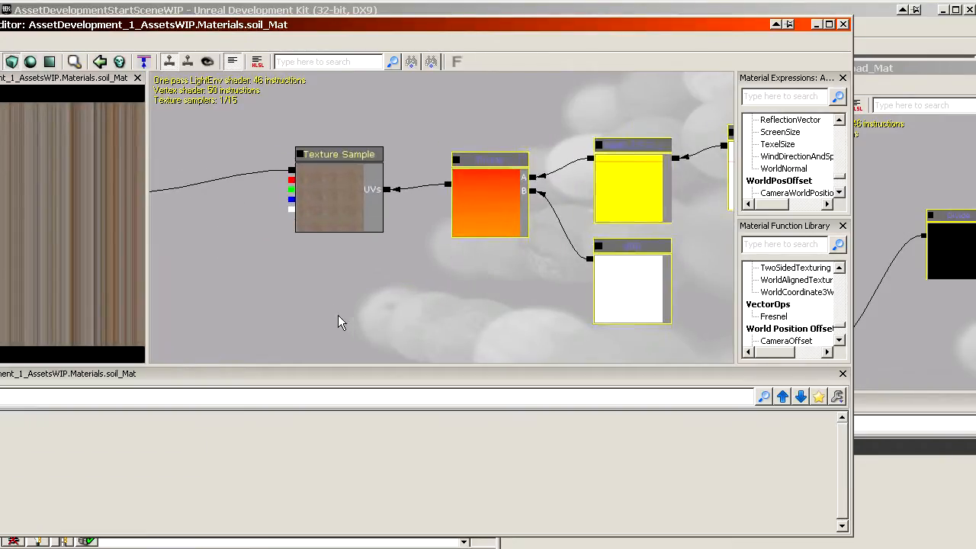
# - Apply soil_Mat, minimise the Content Browser and clear the material editors aside to examine the ground in the level
pyautogui.moveTo(304, 26); pyautogui.dragTo(335, 416)
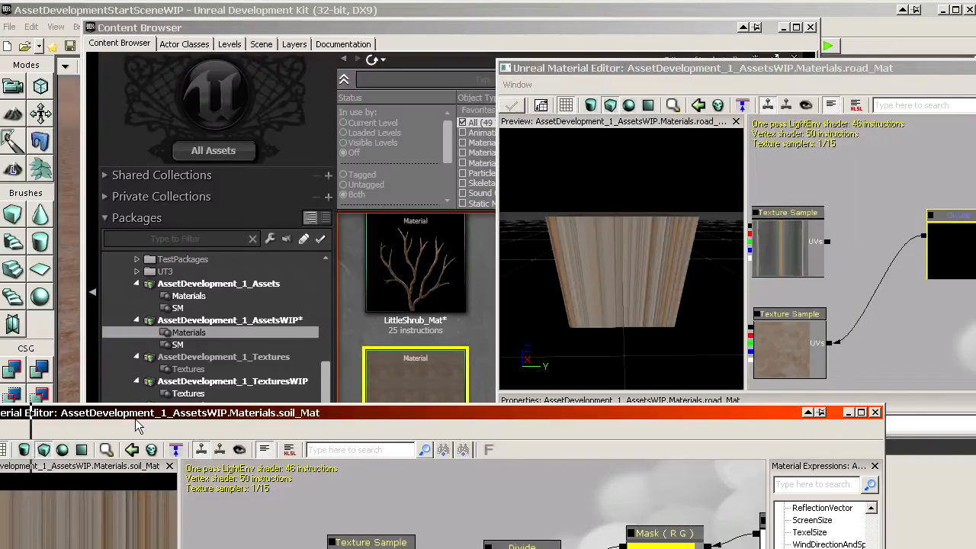
pyautogui.moveTo(136, 420); pyautogui.dragTo(375, 370)
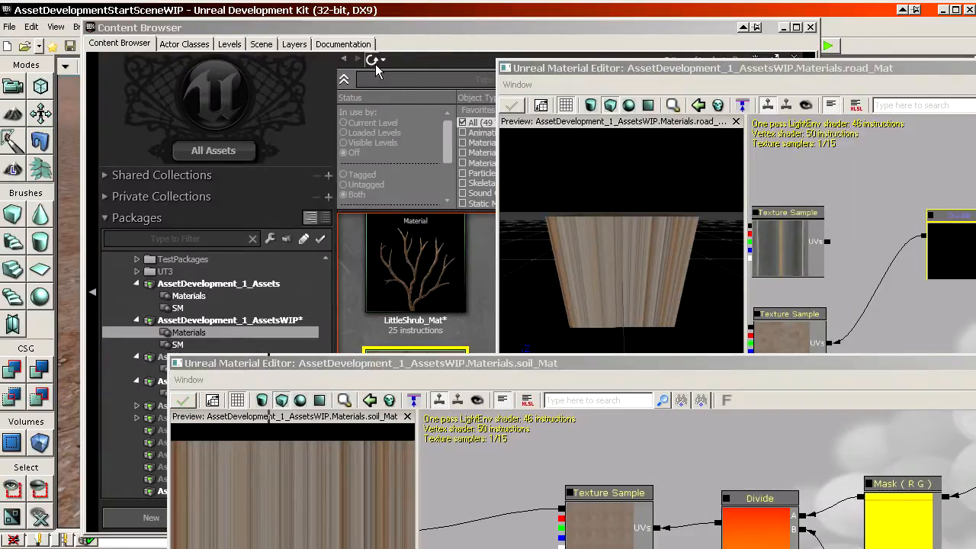
pyautogui.click(473, 28)
pyautogui.click(784, 27)
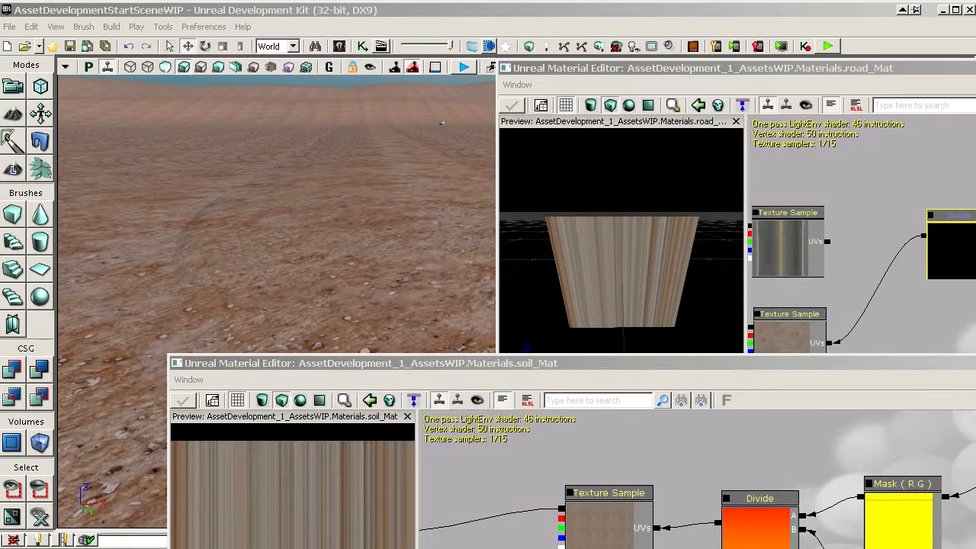
pyautogui.moveTo(367, 367); pyautogui.dragTo(424, 521)
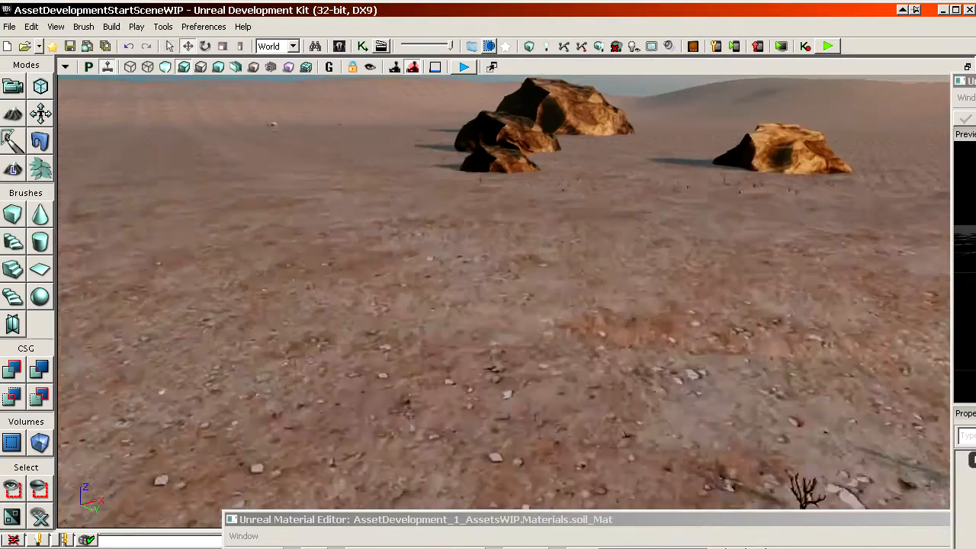
# - Examine the soil texture on the ground up close and at a distance from several places in the level
pyautogui.moveTo(488, 305); pyautogui.dragTo(473, 305, button='right')
pyautogui.moveTo(360, 248)
pyautogui.mouseDown(button='right')
pyautogui.moveTo(355, 274)
pyautogui.moveTo(360, 249)
pyautogui.mouseUp(button='right')
pyautogui.moveTo(360, 248); pyautogui.dragTo(314, 237)
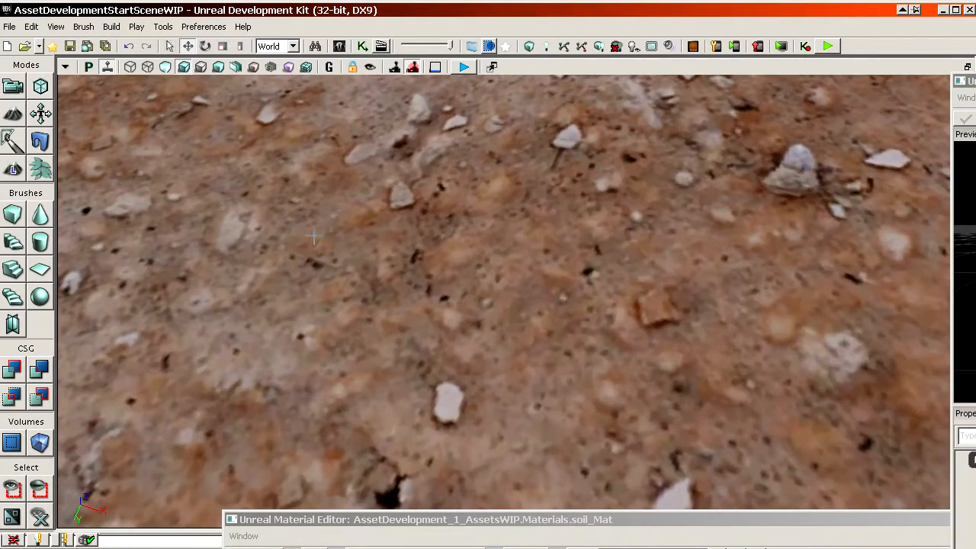
pyautogui.click(586, 233)
pyautogui.moveTo(474, 264); pyautogui.dragTo(421, 377, button='right')
pyautogui.click(464, 244)
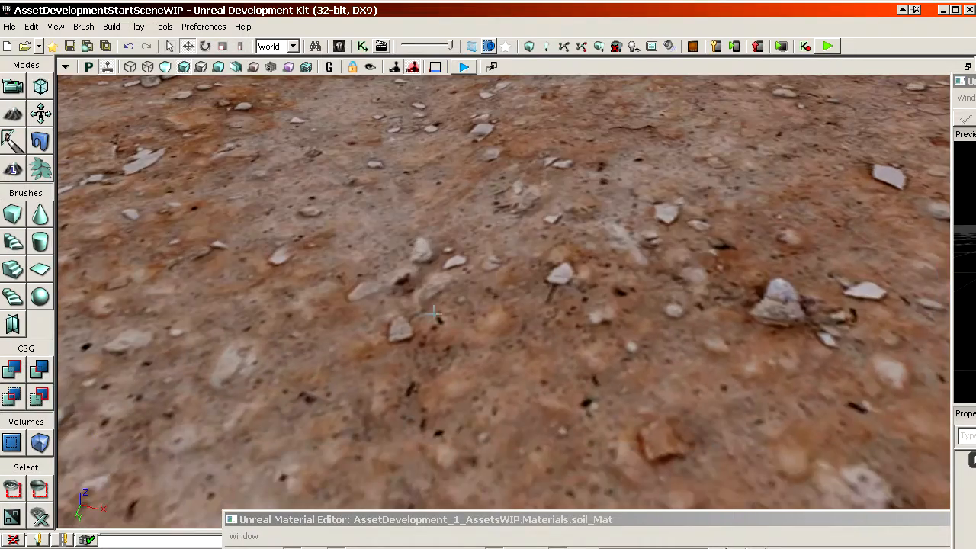
pyautogui.moveTo(434, 314)
pyautogui.mouseDown(button='right')
pyautogui.moveTo(436, 202)
pyautogui.moveTo(435, 317)
pyautogui.mouseUp(button='right')
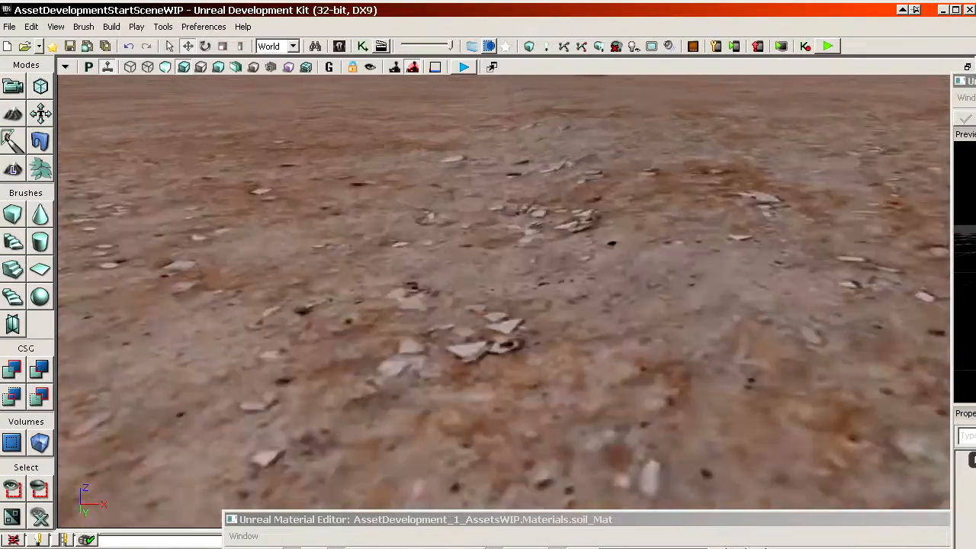
pyautogui.click(526, 316)
pyautogui.moveTo(526, 316); pyautogui.dragTo(510, 293)
pyautogui.moveTo(397, 343); pyautogui.dragTo(397, 288, button='right')
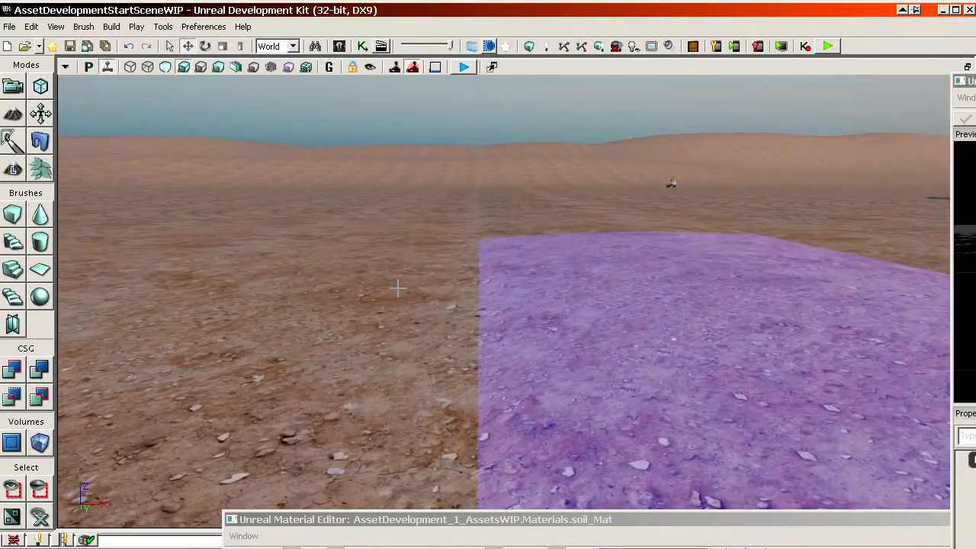
pyautogui.click(436, 116)
pyautogui.moveTo(436, 116); pyautogui.dragTo(609, 160, button='right')
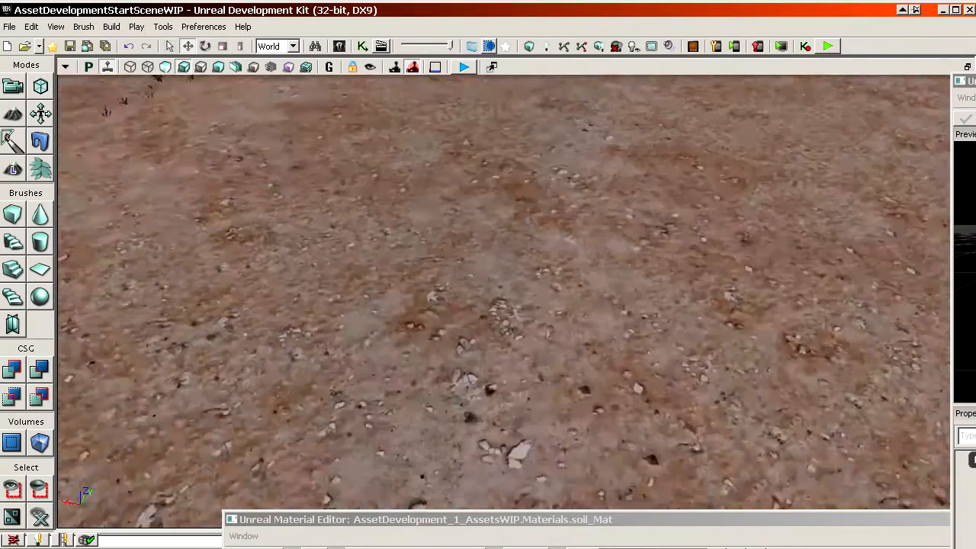
pyautogui.moveTo(499, 267); pyautogui.dragTo(484, 235, button='right')
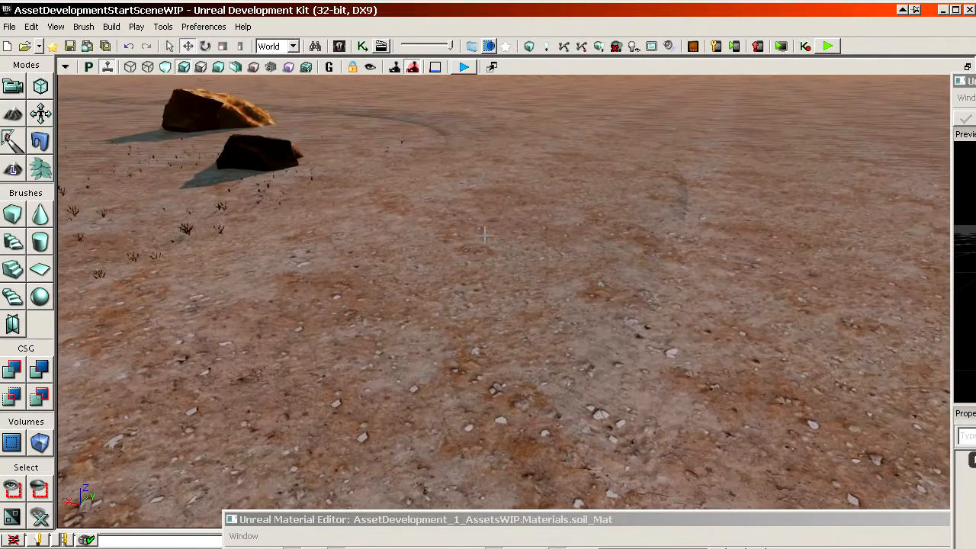
pyautogui.moveTo(615, 363); pyautogui.dragTo(504, 291, button='right')
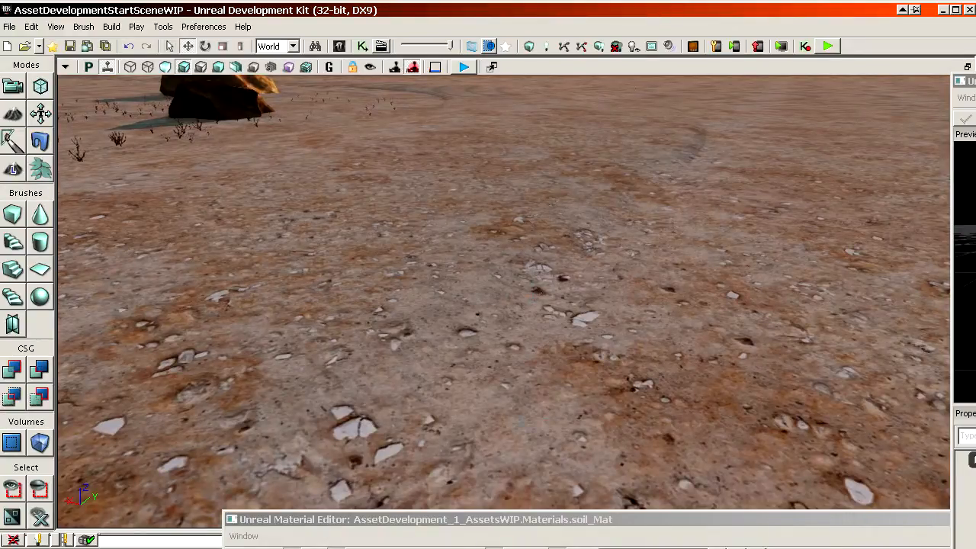
# - Close soil_Mat's material editor and bring road_Mat's editor back into the workspace
pyautogui.moveTo(574, 521); pyautogui.dragTo(408, 344)
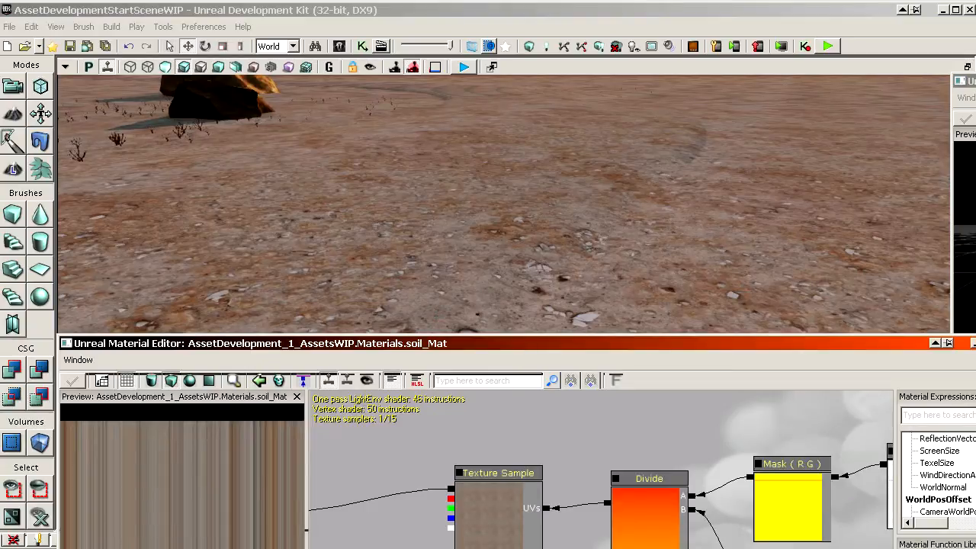
pyautogui.moveTo(769, 344); pyautogui.dragTo(670, 157)
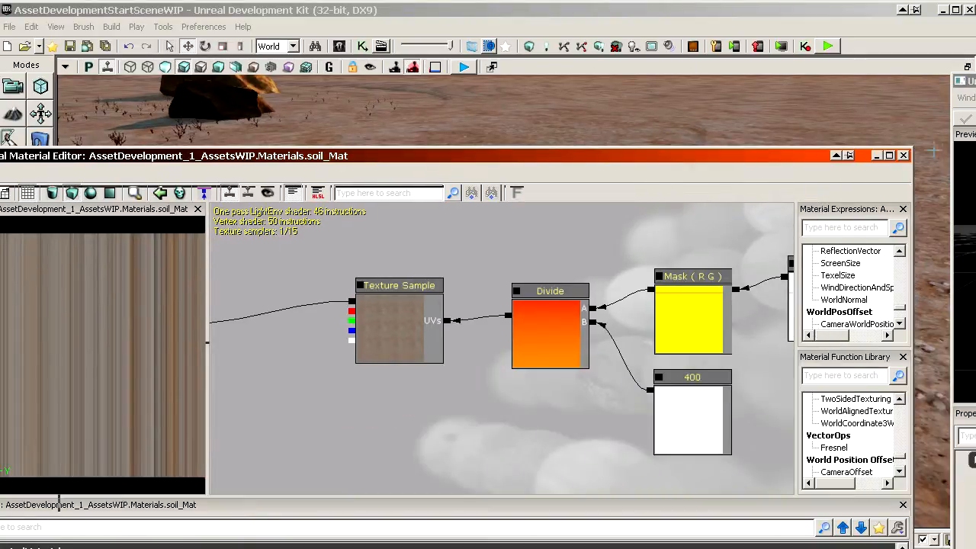
pyautogui.click(903, 156)
pyautogui.moveTo(975, 81); pyautogui.dragTo(318, 27)
pyautogui.scroll(-4, 528, 205)
pyautogui.moveTo(528, 205); pyautogui.dragTo(589, 169)
pyautogui.scroll(5, 589, 169)
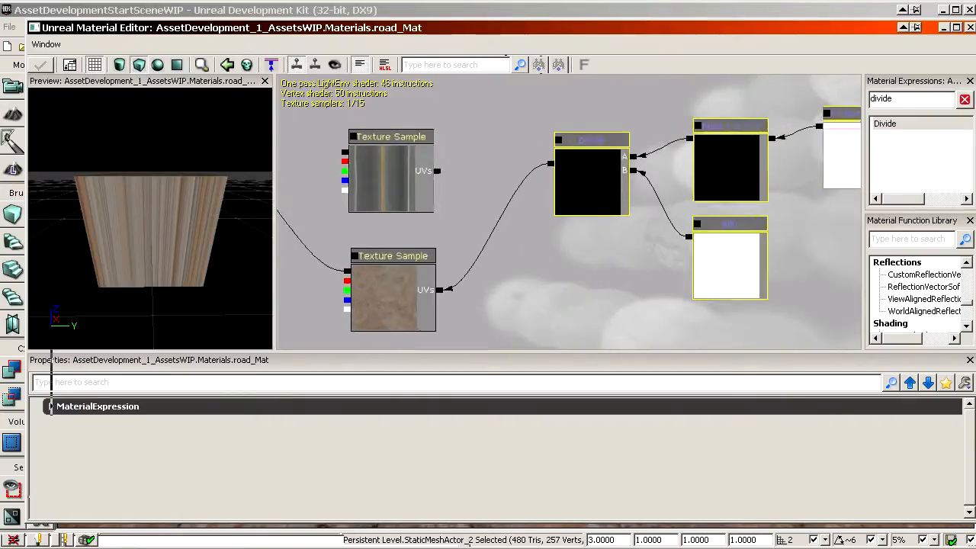
# - Select both Texture Samples and the world-position nodes in road_Mat and move them away from the material output to make room
pyautogui.scroll(-1, 557, 206)
pyautogui.keyDown('ctrl'); pyautogui.keyDown('alt'); pyautogui.moveTo(349, 95); pyautogui.dragTo(856, 347); pyautogui.keyUp('alt'); pyautogui.keyUp('ctrl')
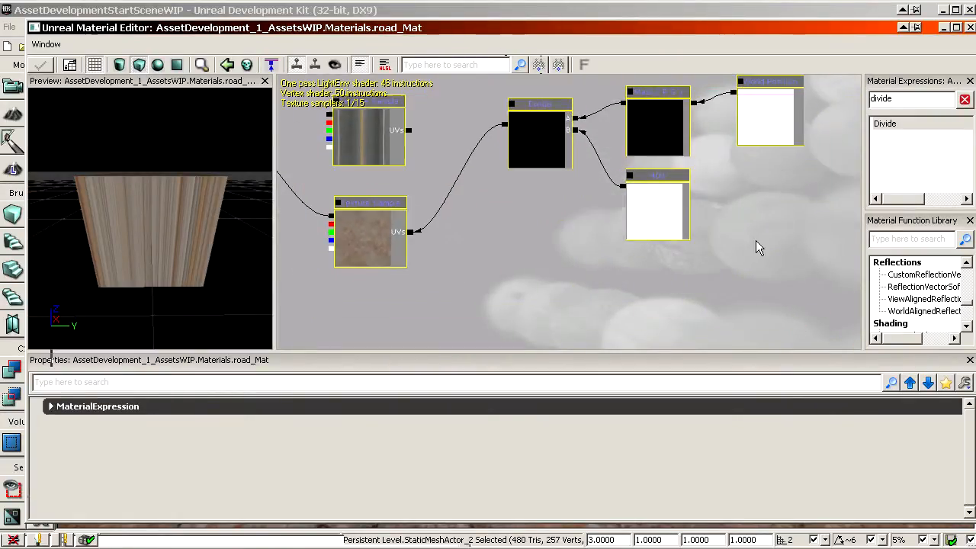
pyautogui.keyDown('ctrl'); pyautogui.moveTo(643, 216); pyautogui.dragTo(742, 154); pyautogui.keyUp('ctrl')
pyautogui.moveTo(656, 199); pyautogui.dragTo(743, 308)
pyautogui.scroll(2, 551, 212)
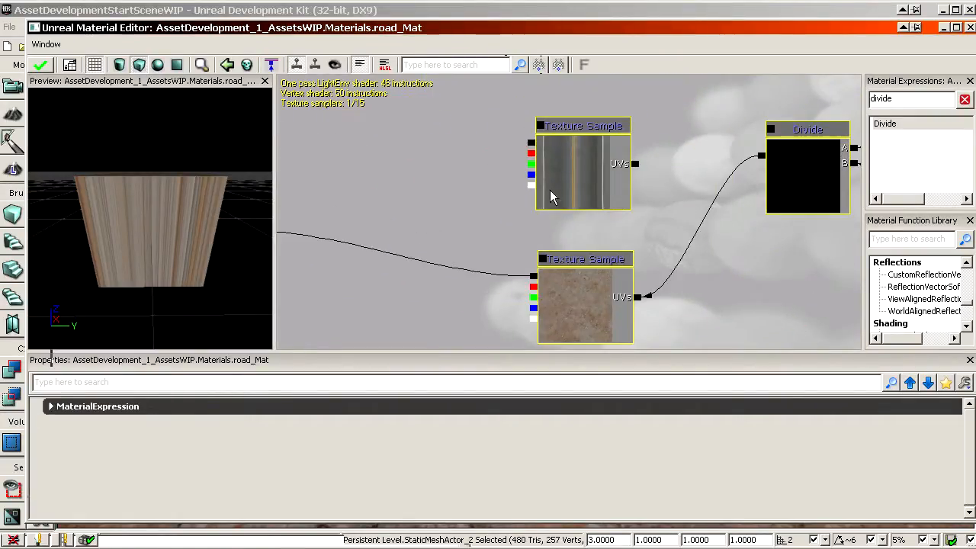
# - Check the road_d and soil_2_d Texture Samples in road_Mat and add a Lerp node between them and the material output
pyautogui.click(478, 203)
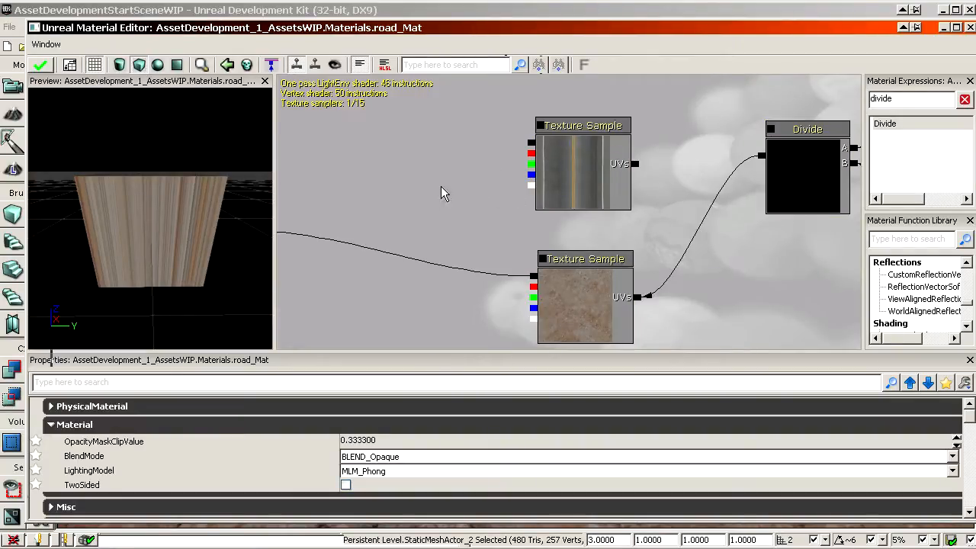
pyautogui.click(559, 165)
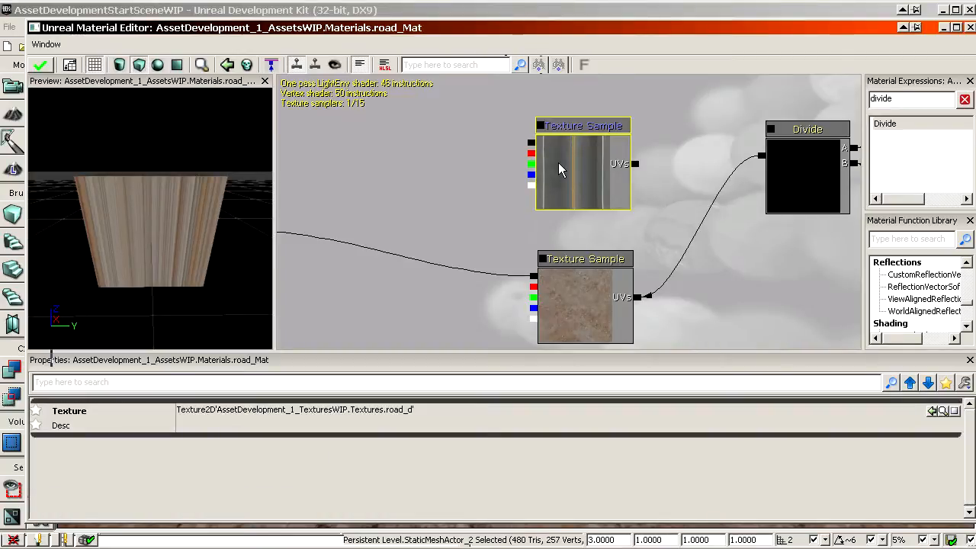
pyautogui.click(575, 277)
pyautogui.moveTo(473, 223); pyautogui.dragTo(494, 208)
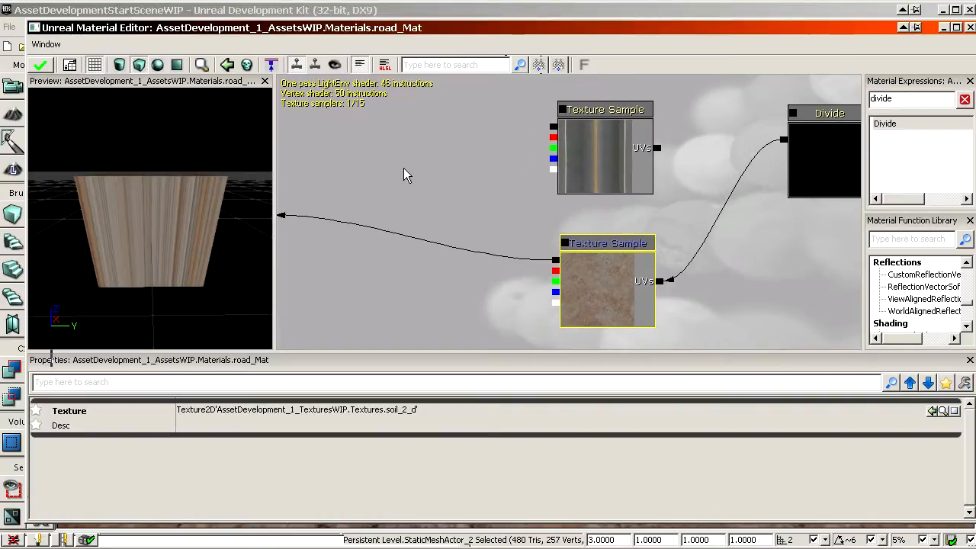
pyautogui.click(350, 143)
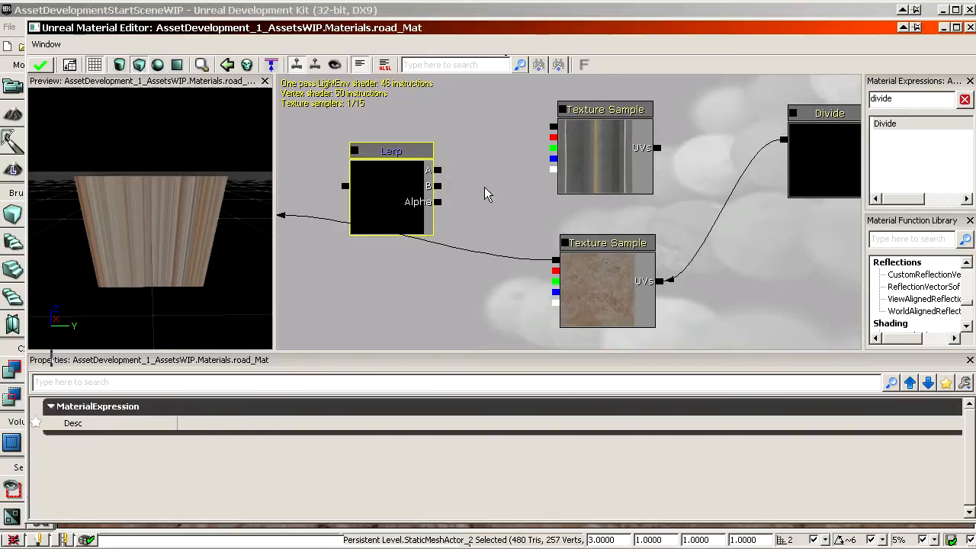
pyautogui.moveTo(553, 141); pyautogui.dragTo(552, 264)
pyautogui.click(425, 215)
pyautogui.keyDown('ctrl'); pyautogui.moveTo(424, 215); pyautogui.dragTo(399, 235); pyautogui.keyUp('ctrl')
pyautogui.click(416, 217)
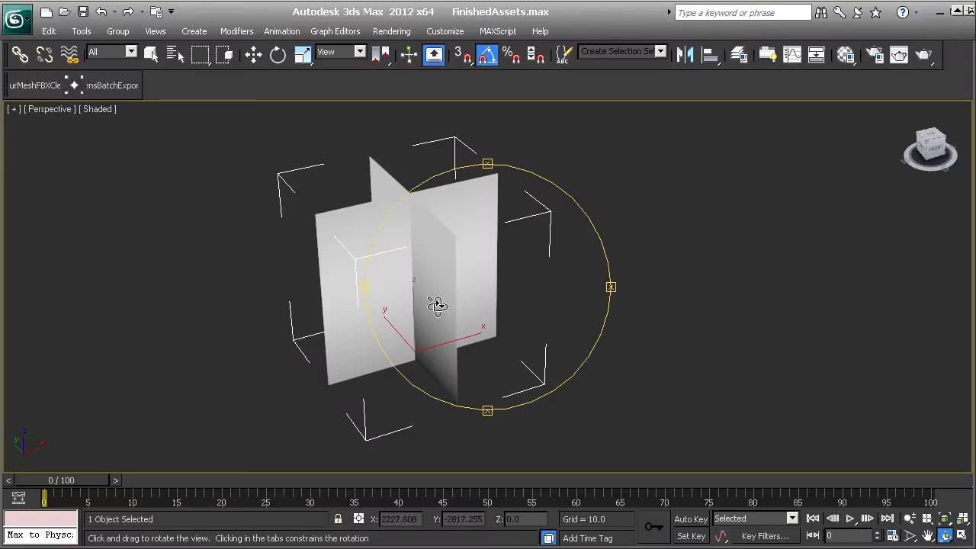
# - In 3ds Max, select the textured straight and curved road meshes and hide all unselected objects
pyautogui.moveTo(436, 305); pyautogui.dragTo(419, 324)
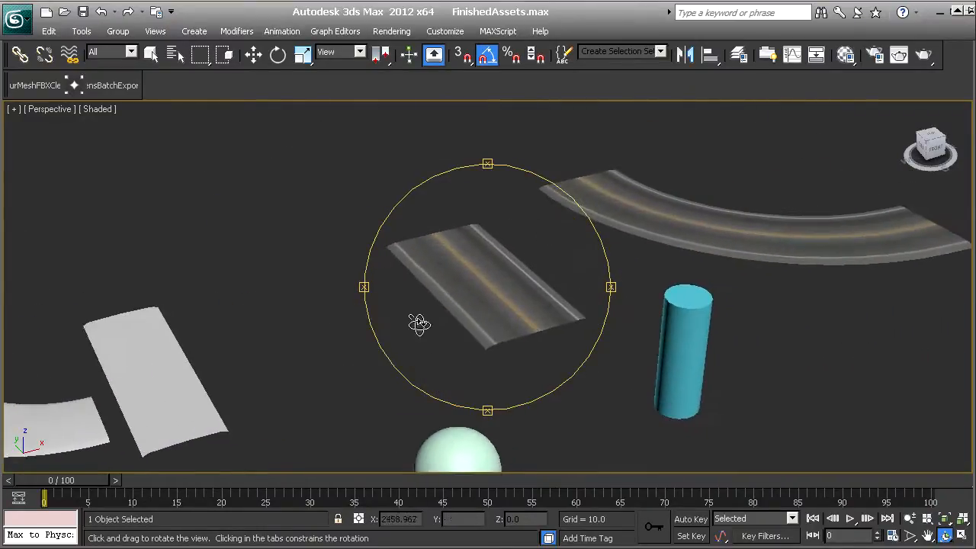
pyautogui.moveTo(534, 306); pyautogui.dragTo(462, 332, button='middle')
pyautogui.keyDown('ctrl'); pyautogui.keyDown('alt'); pyautogui.moveTo(463, 332); pyautogui.dragTo(602, 305, button='middle'); pyautogui.keyUp('alt'); pyautogui.keyUp('ctrl')
pyautogui.click(399, 312)
pyautogui.moveTo(484, 294); pyautogui.dragTo(468, 275, button='middle')
pyautogui.keyDown('ctrl'); pyautogui.click(48, 225); pyautogui.keyUp('ctrl')
pyautogui.rightClick(261, 195)
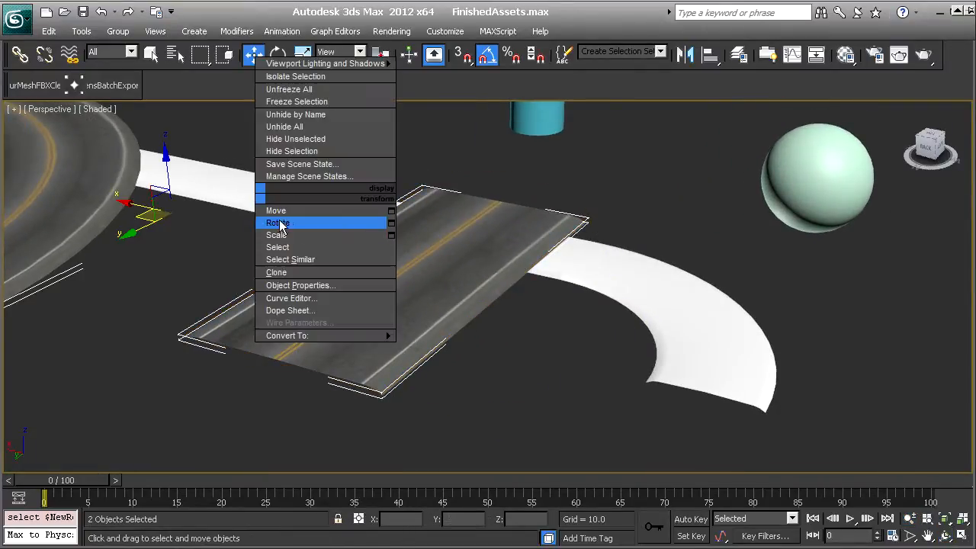
pyautogui.click(328, 139)
# - Select only the straight road mesh, NewRoad_1, and bring its modifier stack into the workspace
pyautogui.moveTo(396, 271); pyautogui.dragTo(413, 282, button='middle')
pyautogui.keyDown('ctrl'); pyautogui.keyDown('alt'); pyautogui.moveTo(413, 282); pyautogui.dragTo(428, 246, button='middle'); pyautogui.keyUp('alt'); pyautogui.keyUp('ctrl')
pyautogui.click(403, 336)
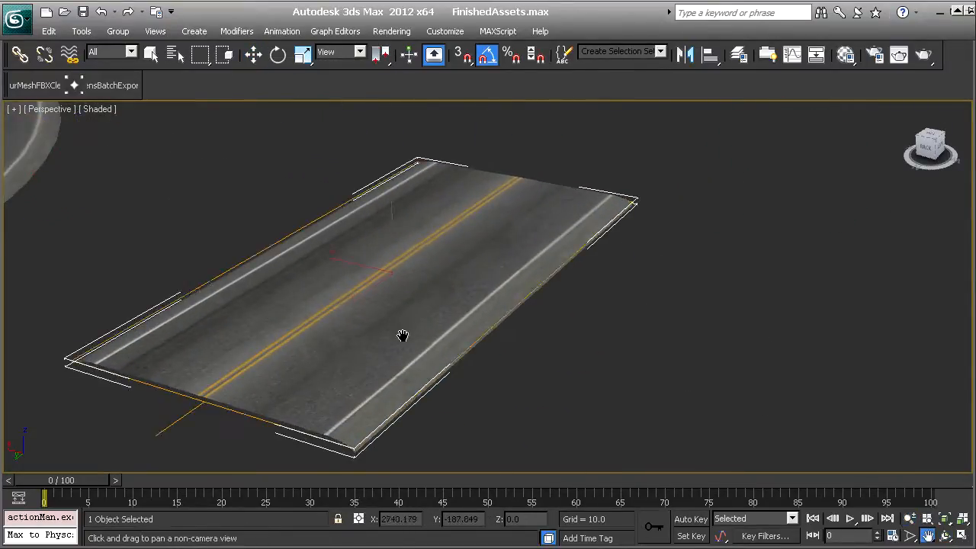
pyautogui.keyDown('alt'); pyautogui.moveTo(402, 336); pyautogui.dragTo(497, 277, button='middle'); pyautogui.keyUp('alt')
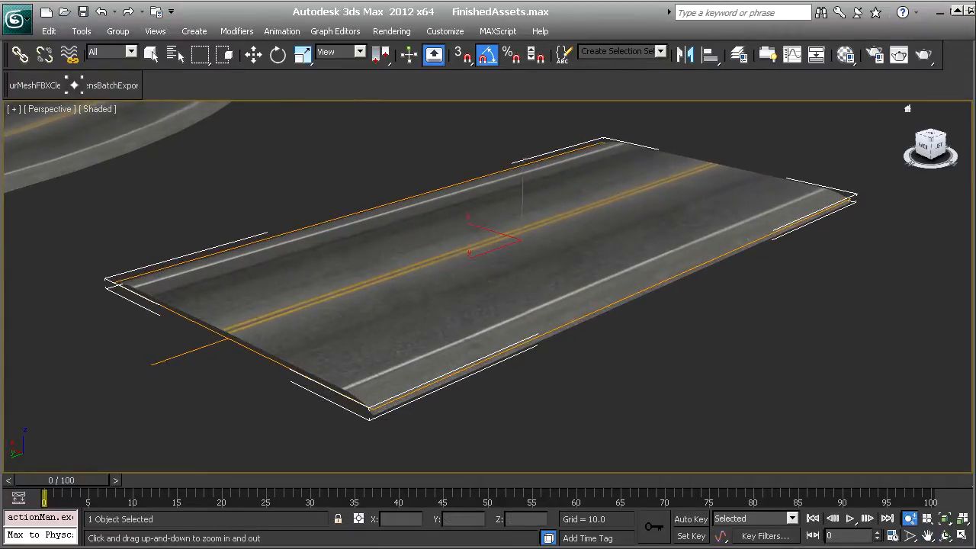
pyautogui.moveTo(975, 31); pyautogui.dragTo(669, 32)
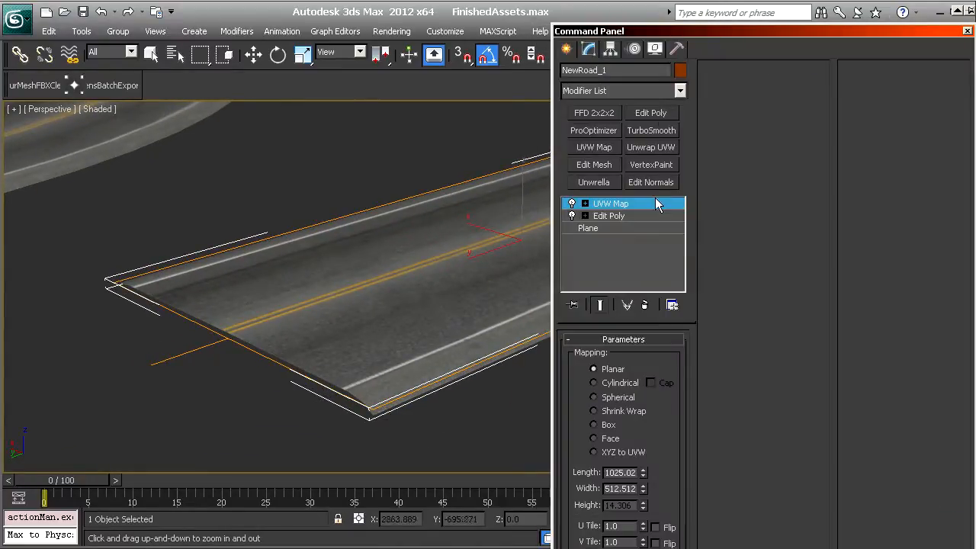
# - Add a VertexPaint modifier above UVW Map on NewRoad_1
pyautogui.click(632, 90)
pyautogui.scroll(-3, 632, 94)
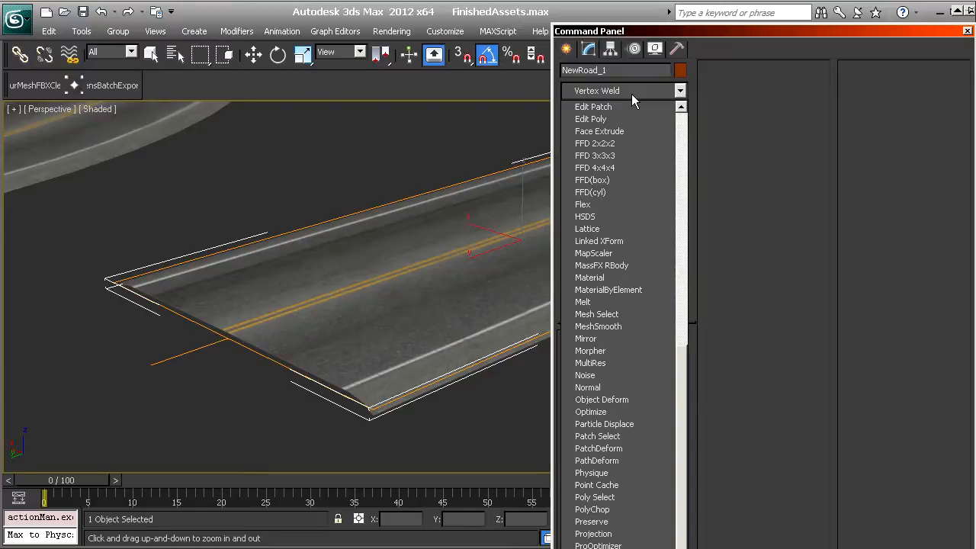
pyautogui.press('v')
pyautogui.press('Return')
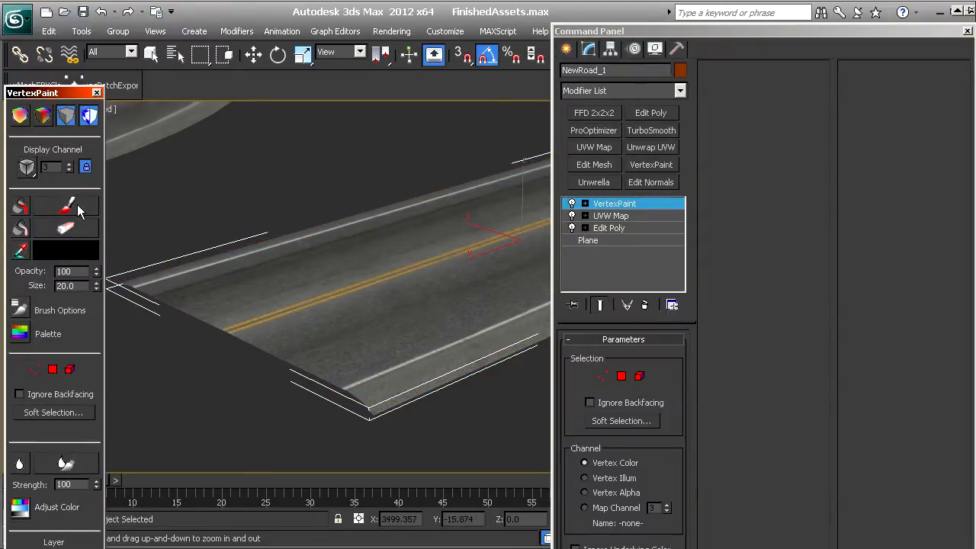
# - Turn on edged faces for the shaded view and check the road mesh in wireframe
pyautogui.moveTo(187, 193); pyautogui.dragTo(108, 275, button='middle')
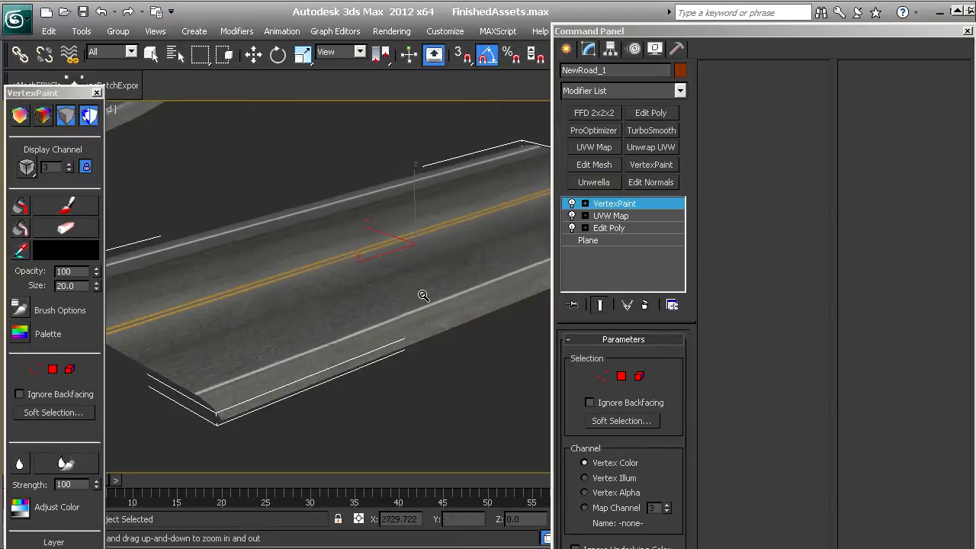
pyautogui.moveTo(404, 285); pyautogui.dragTo(303, 322, button='middle')
pyautogui.press('F4')
pyautogui.press('F3')
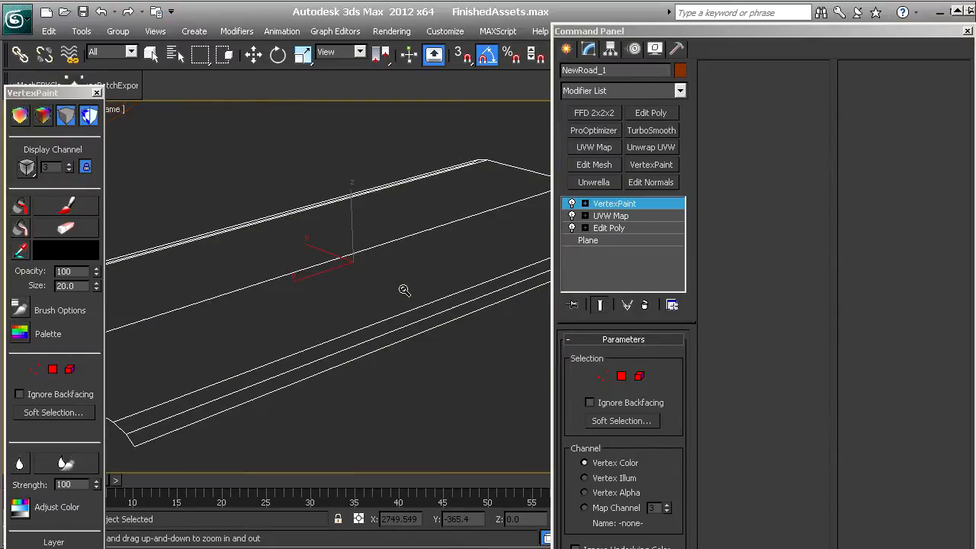
pyautogui.press('F3')
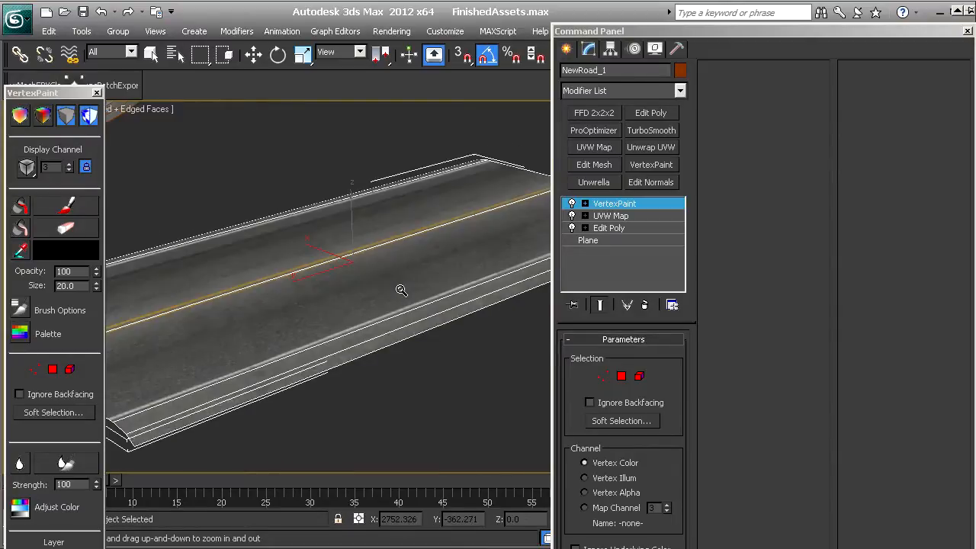
# - Replace the VertexPaint modifier on NewRoad_1 with an Edit Mesh modifier at vertex level
pyautogui.rightClick(643, 205)
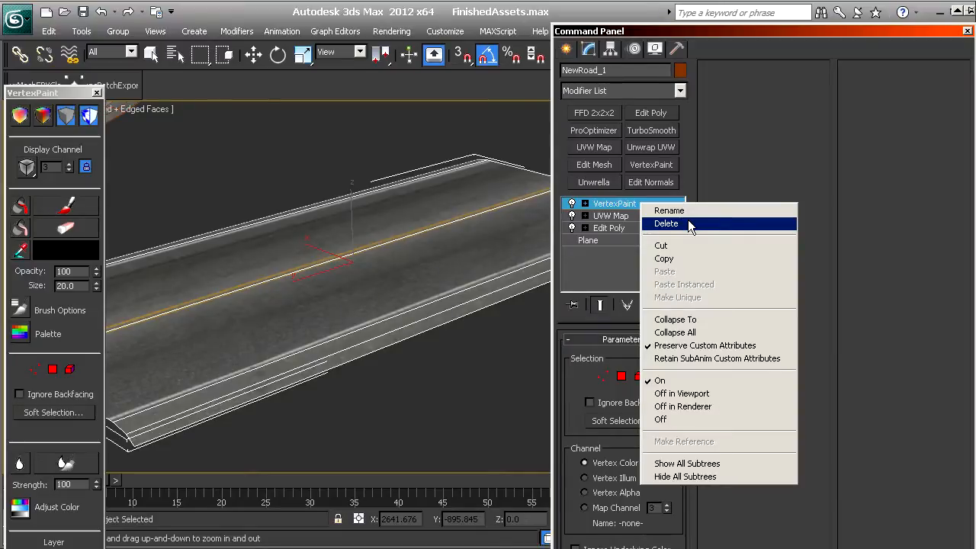
pyautogui.click(666, 223)
pyautogui.moveTo(309, 288); pyautogui.dragTo(211, 236, button='middle')
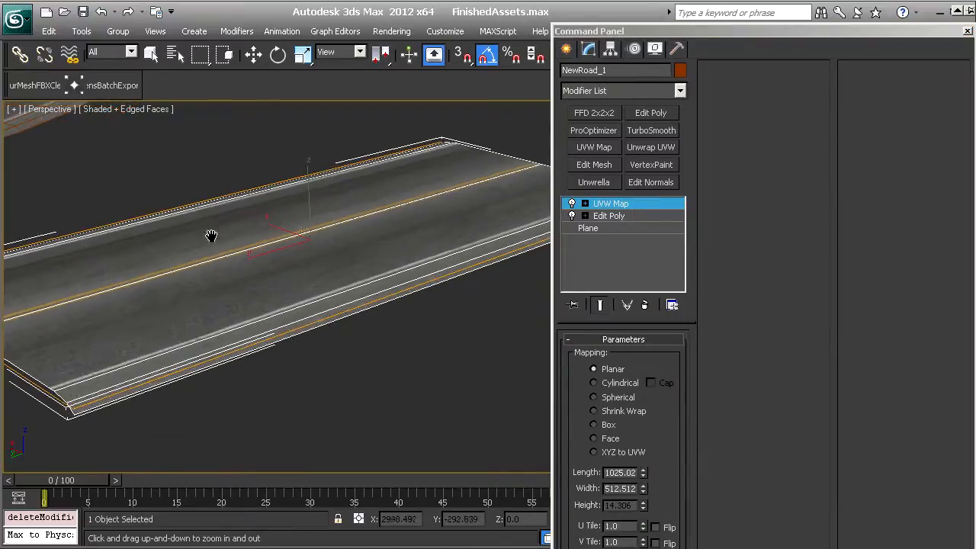
pyautogui.click(594, 164)
pyautogui.click(584, 360)
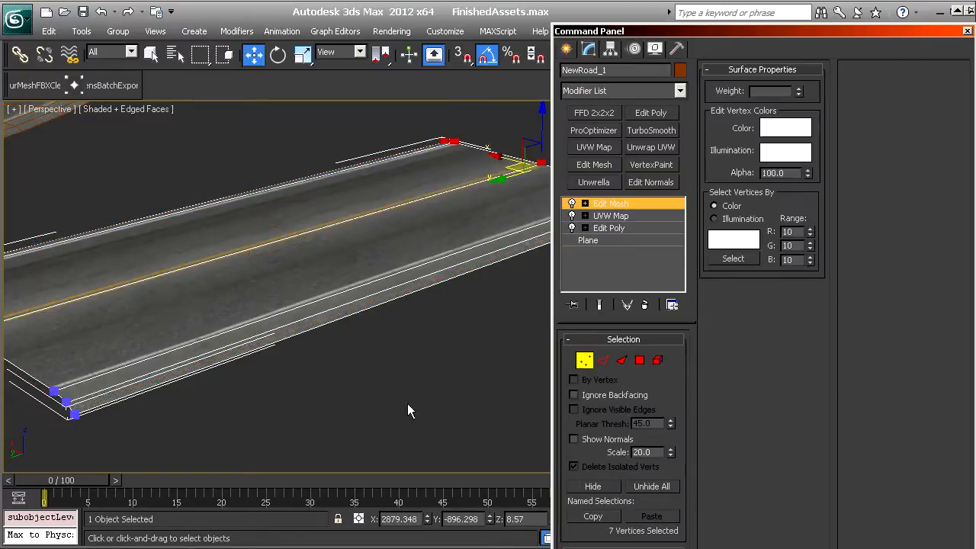
# - Select the two outermost shoulder vertices at the near corner of the straight road
pyautogui.moveTo(136, 439); pyautogui.dragTo(17, 380)
pyautogui.scroll(1, 315, 308)
pyautogui.moveTo(280, 334); pyautogui.dragTo(436, 276, button='middle')
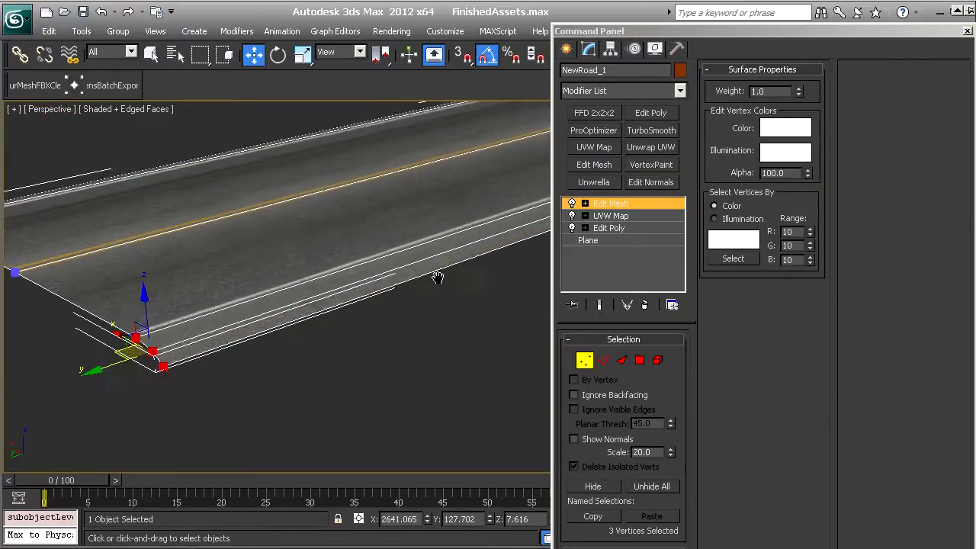
pyautogui.scroll(1, 436, 277)
pyautogui.moveTo(204, 406); pyautogui.dragTo(275, 390, button='middle')
pyautogui.moveTo(222, 389); pyautogui.dragTo(129, 345)
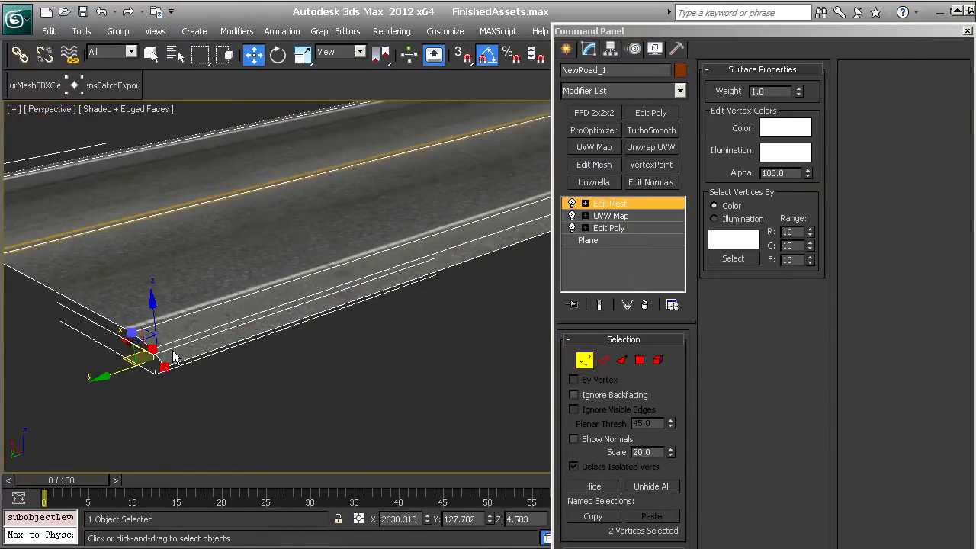
# - Add the two outermost shoulder vertices at the far end of the same road edge to the selection
pyautogui.moveTo(591, 30); pyautogui.dragTo(502, 29)
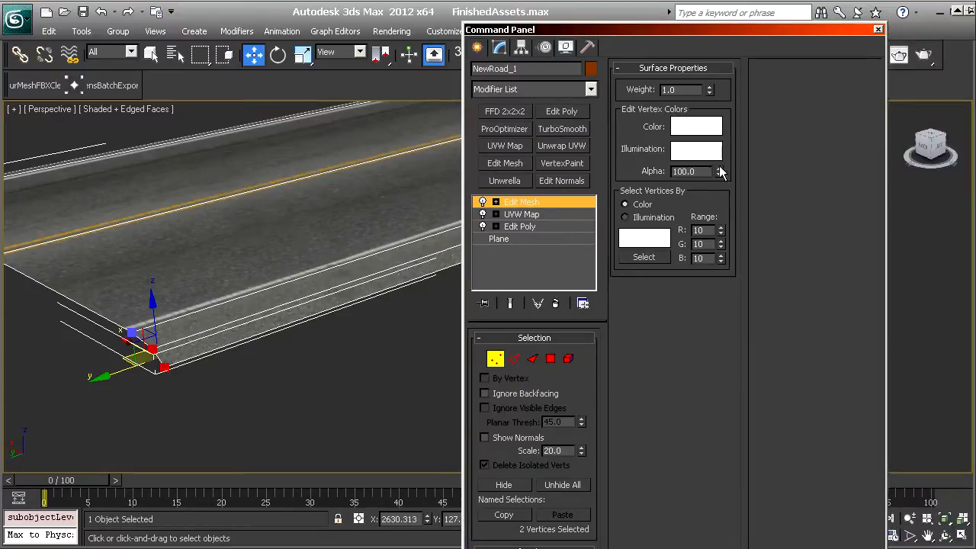
pyautogui.moveTo(589, 31); pyautogui.dragTo(715, 27)
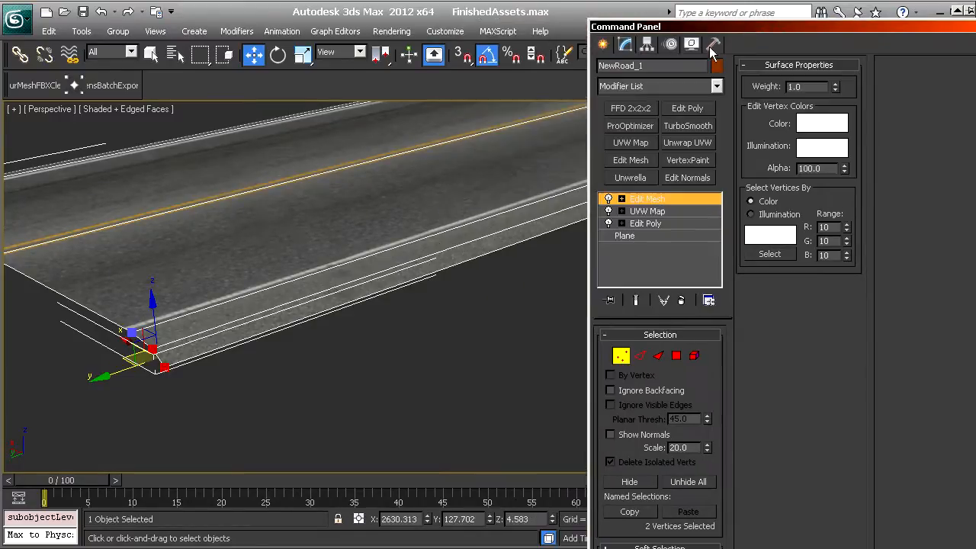
pyautogui.scroll(-2, 288, 349)
pyautogui.scroll(-1, 457, 246)
pyautogui.moveTo(458, 248); pyautogui.dragTo(269, 284, button='middle')
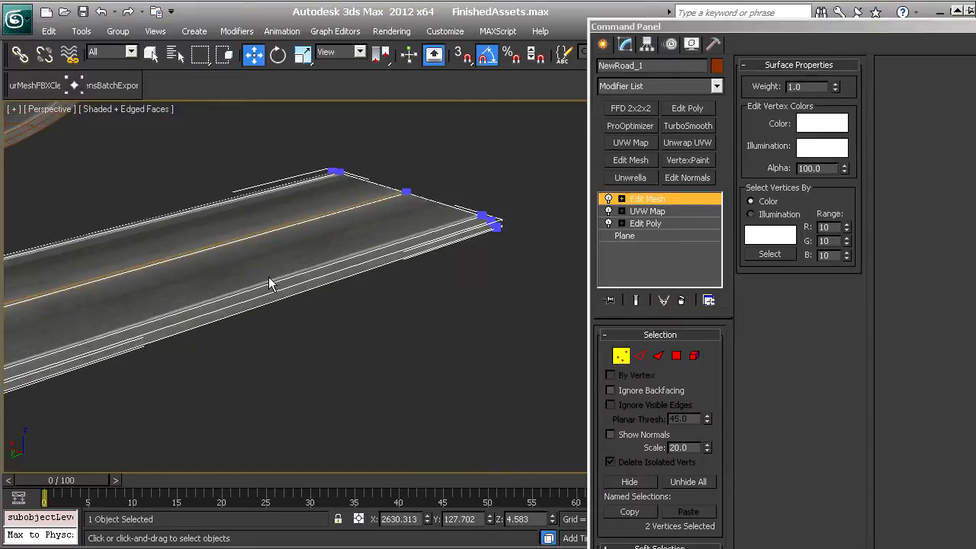
pyautogui.keyDown('ctrl'); pyautogui.moveTo(500, 242); pyautogui.dragTo(476, 220); pyautogui.keyUp('ctrl')
pyautogui.moveTo(342, 292); pyautogui.dragTo(661, 204, button='middle')
pyautogui.scroll(3, 291, 301)
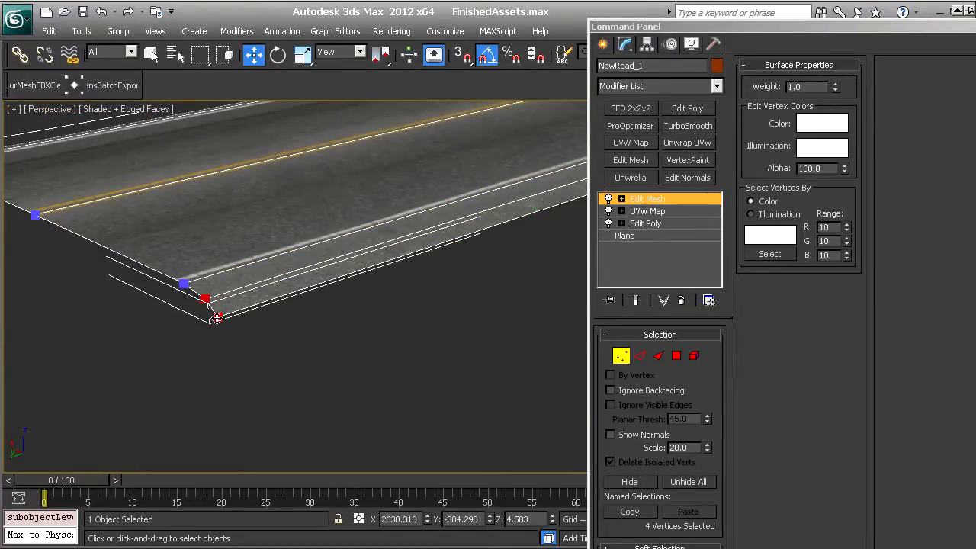
# - Add the outermost shoulder vertices at both ends of the opposite road edge to the selection
pyautogui.moveTo(386, 241); pyautogui.dragTo(21, 372, button='middle')
pyautogui.moveTo(488, 214); pyautogui.dragTo(267, 337, button='middle')
pyautogui.scroll(-4, 298, 257)
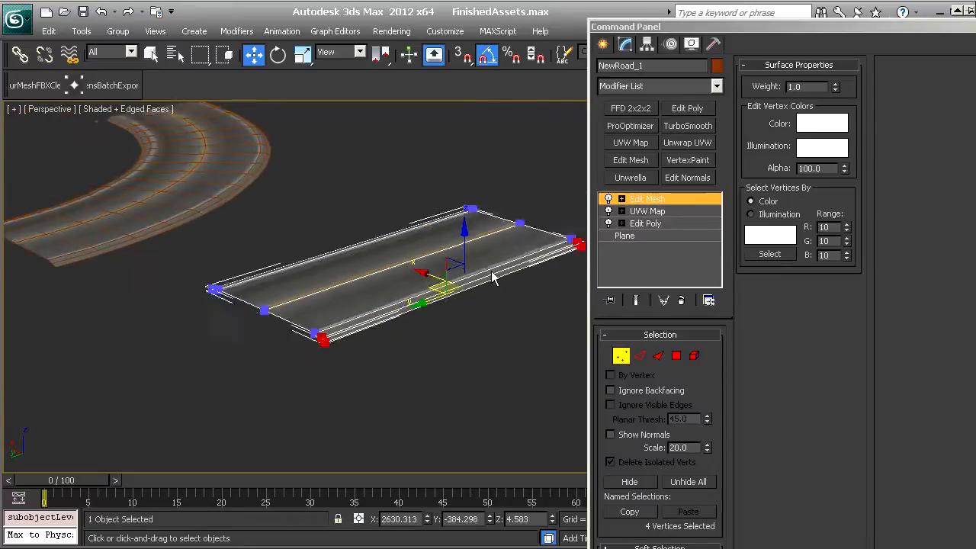
pyautogui.moveTo(492, 278); pyautogui.dragTo(509, 257, button='middle')
pyautogui.keyDown('alt'); pyautogui.moveTo(364, 279); pyautogui.dragTo(560, 241, button='middle'); pyautogui.keyUp('alt')
pyautogui.scroll(4, 465, 336)
pyautogui.moveTo(461, 353); pyautogui.dragTo(370, 337, button='middle')
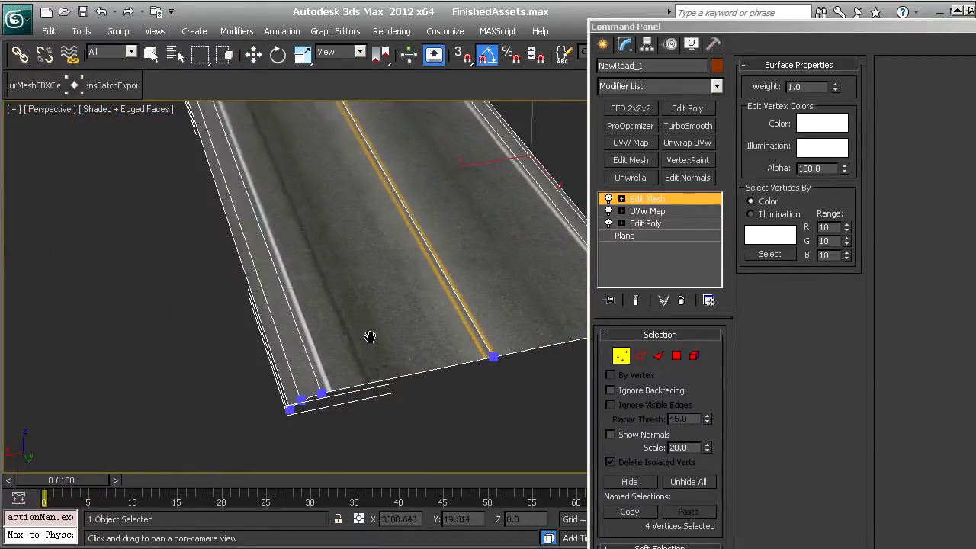
pyautogui.keyDown('ctrl'); pyautogui.moveTo(270, 435); pyautogui.dragTo(308, 390); pyautogui.keyUp('ctrl')
pyautogui.moveTo(224, 198); pyautogui.dragTo(310, 382, button='middle')
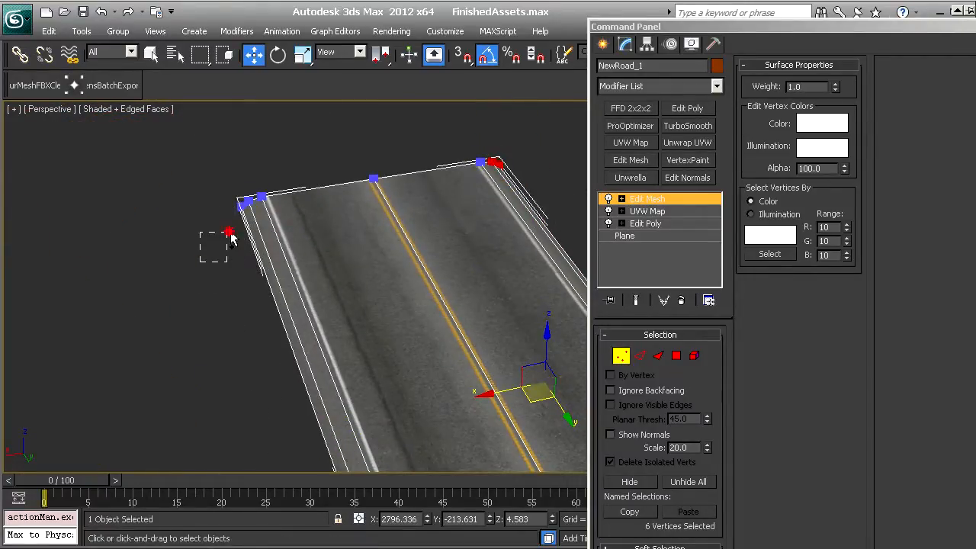
pyautogui.keyDown('ctrl'); pyautogui.moveTo(231, 234); pyautogui.dragTo(253, 198); pyautogui.keyUp('ctrl')
pyautogui.moveTo(368, 224); pyautogui.dragTo(258, 162, button='middle')
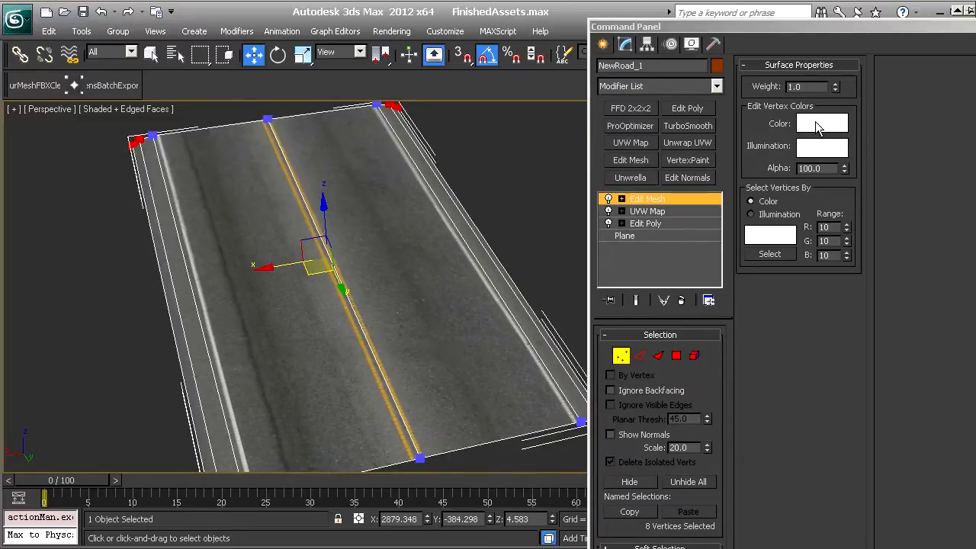
# - Set the vertex color of the selected outer-edge vertices to black
pyautogui.click(822, 123)
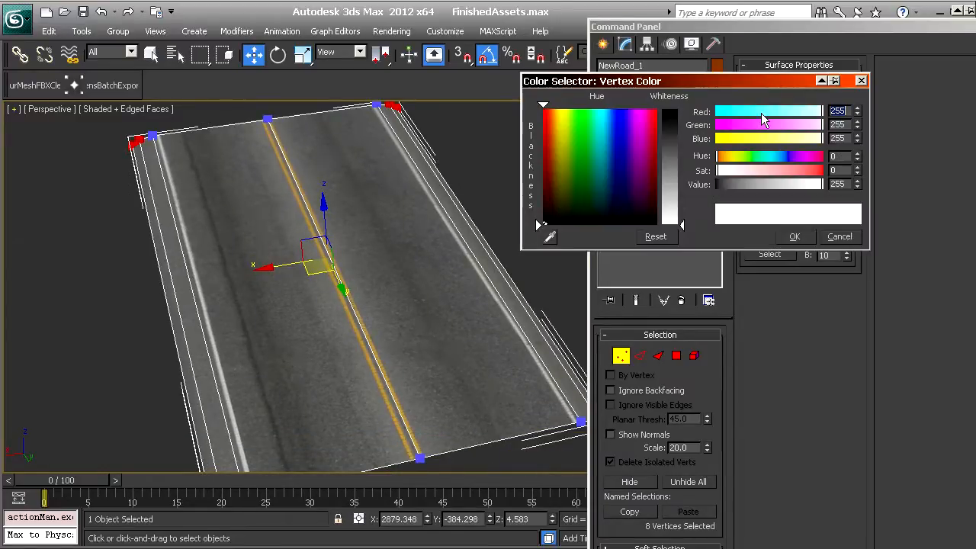
pyautogui.click(715, 114)
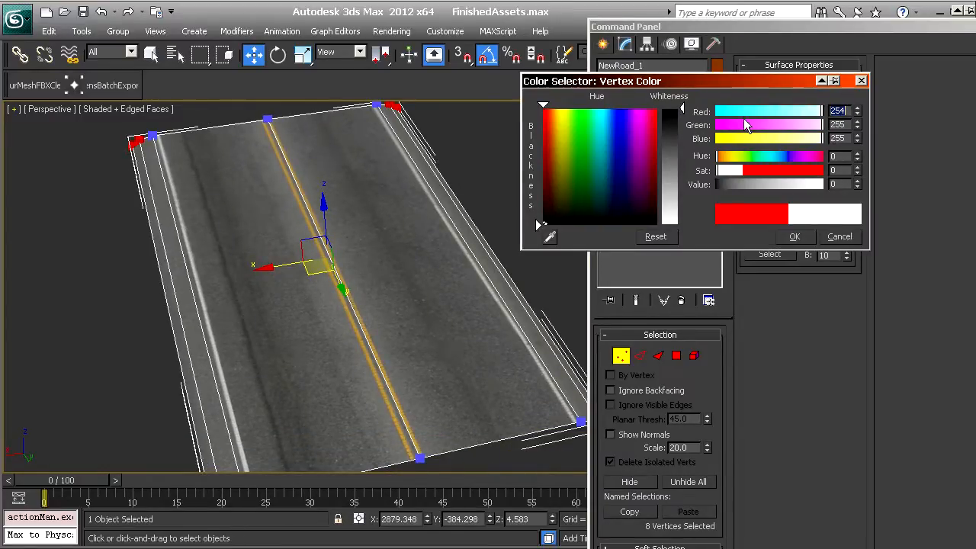
pyautogui.click(797, 242)
# - Check the vertex colors of the centre-line vertex and the inner shoulder vertex at the road's near end
pyautogui.moveTo(443, 328); pyautogui.dragTo(511, 170, button='middle')
pyautogui.scroll(2, 410, 327)
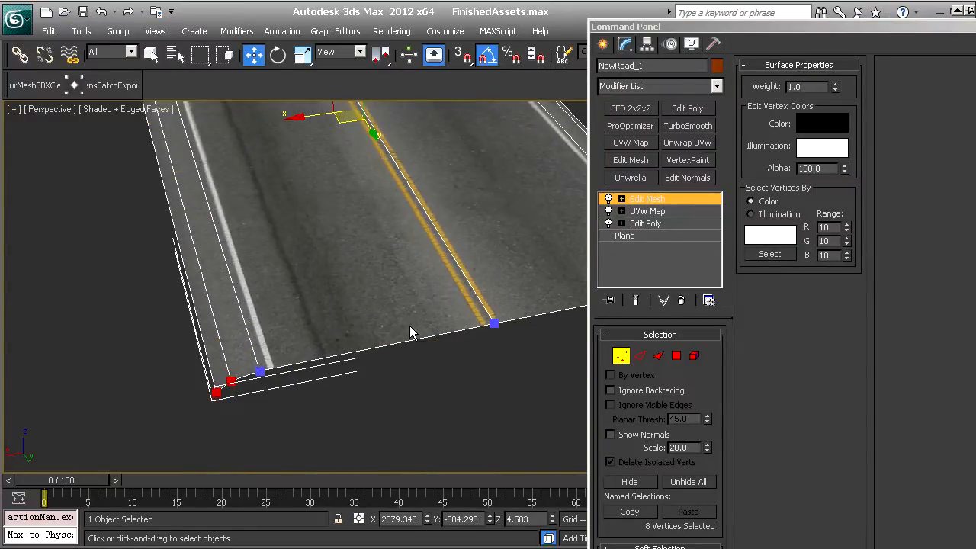
pyautogui.moveTo(411, 328); pyautogui.dragTo(375, 367, button='middle')
pyautogui.click(472, 378)
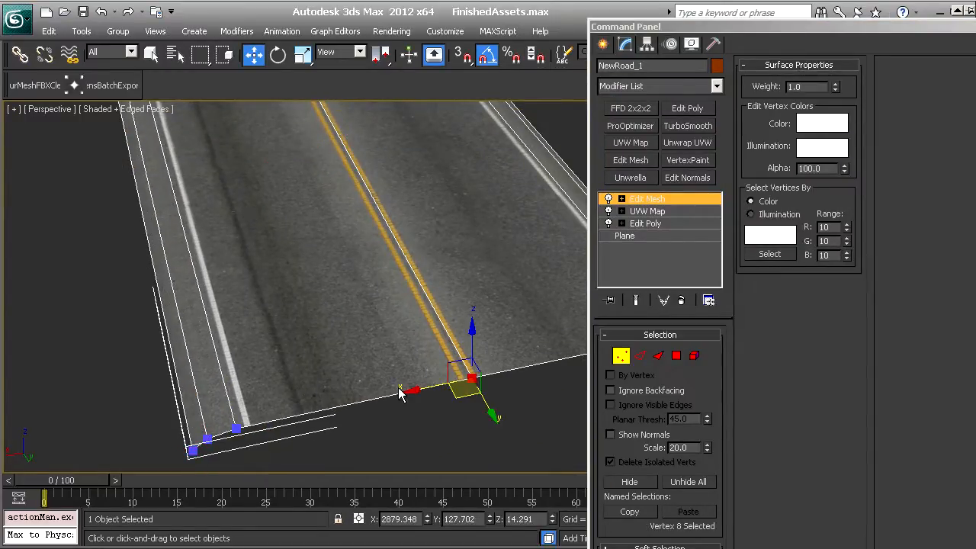
pyautogui.click(235, 429)
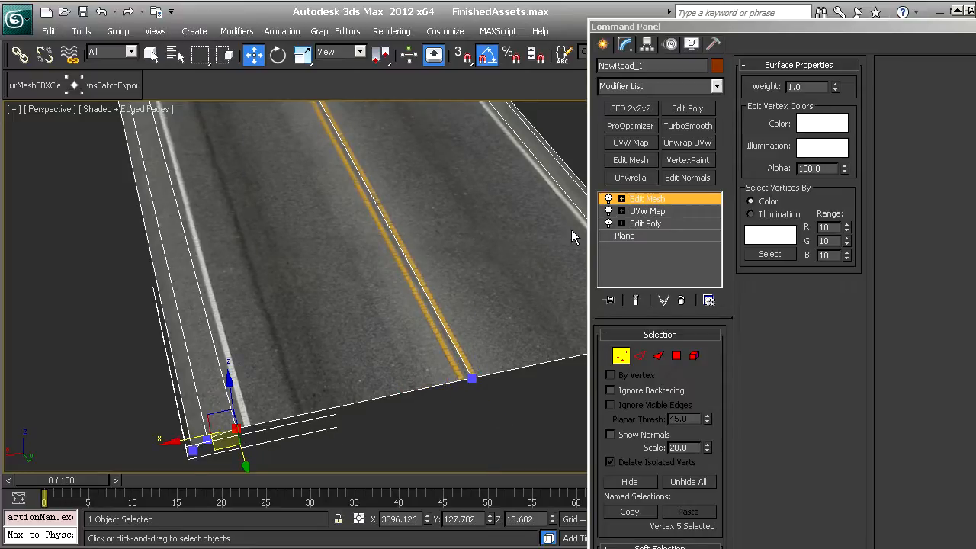
pyautogui.moveTo(267, 296); pyautogui.dragTo(253, 379, button='middle')
pyautogui.scroll(-4, 282, 328)
pyautogui.moveTo(326, 284); pyautogui.dragTo(241, 285, button='middle')
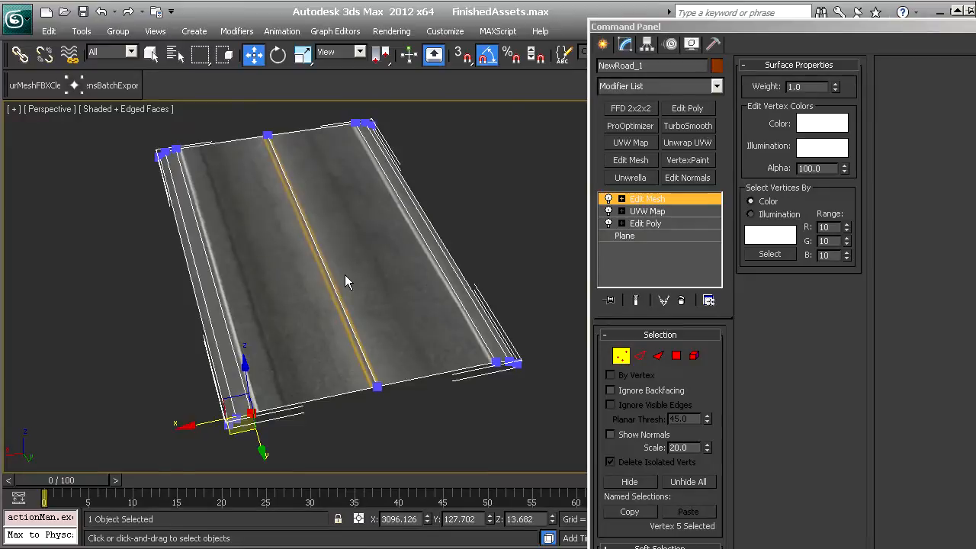
pyautogui.scroll(3, 353, 322)
pyautogui.scroll(-3, 420, 396)
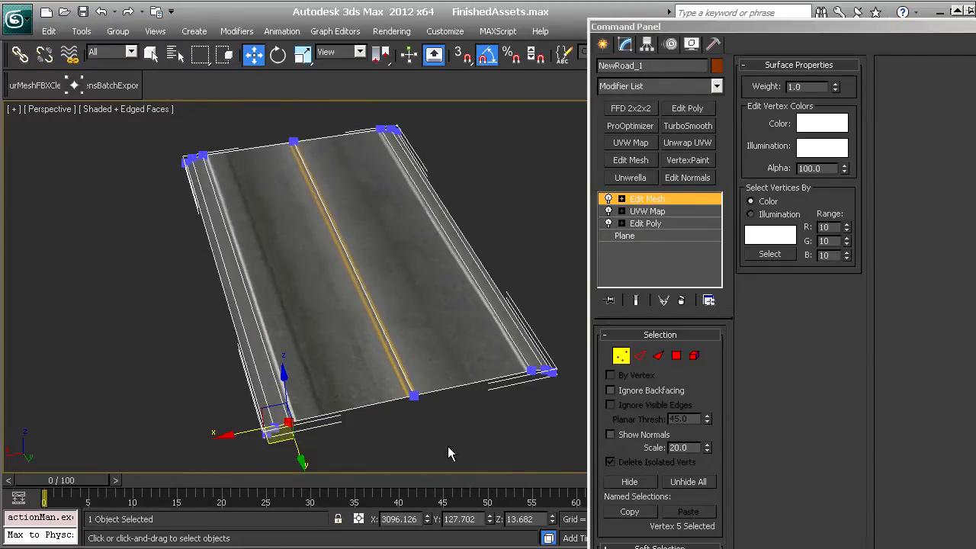
# - Compare the vertex colors of the outermost corner vertices with those of the inner road vertices
pyautogui.moveTo(394, 370); pyautogui.dragTo(395, 370)
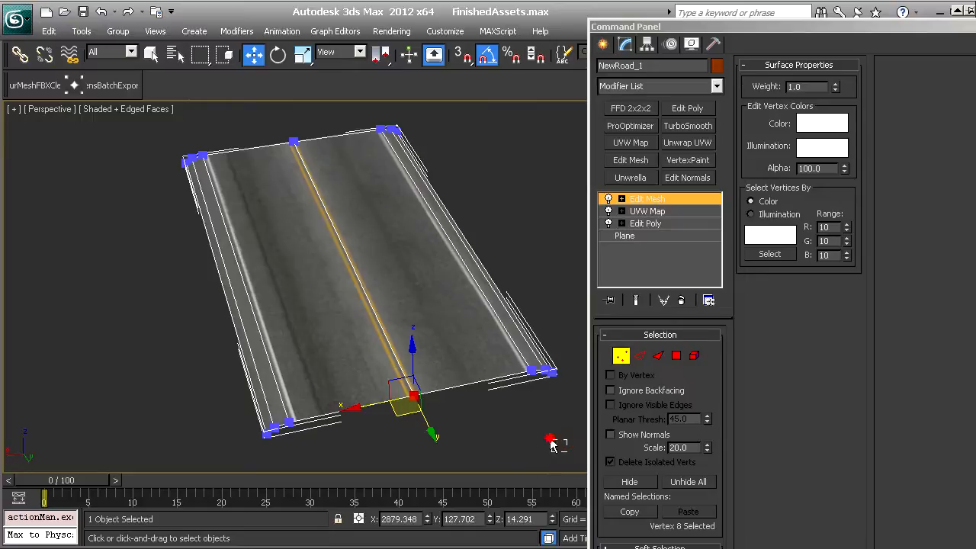
pyautogui.moveTo(169, 168); pyautogui.dragTo(168, 164)
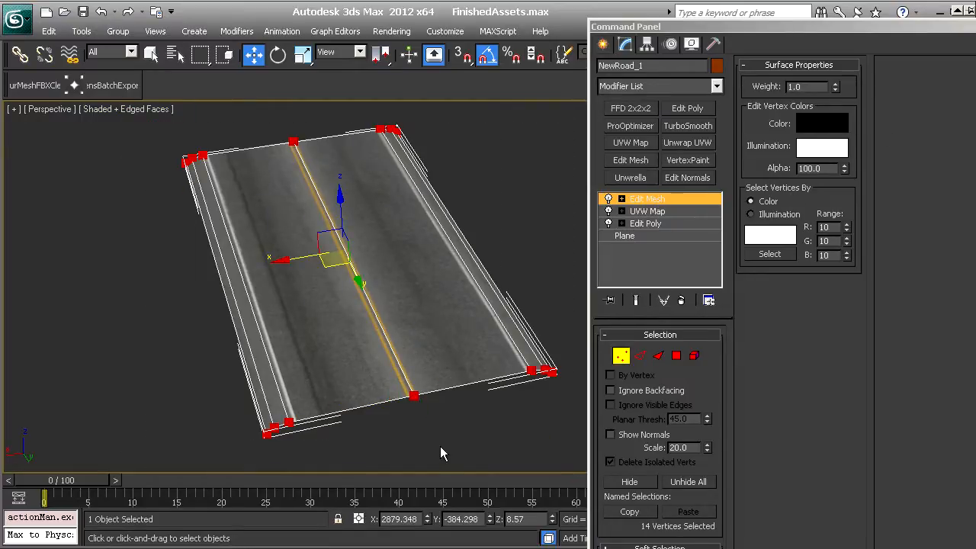
pyautogui.click(322, 449)
pyautogui.click(298, 425)
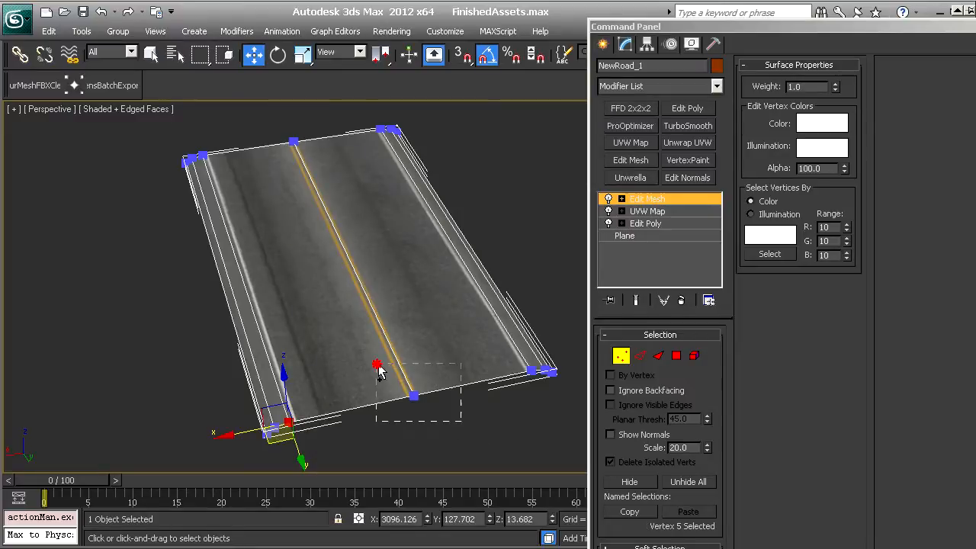
pyautogui.moveTo(377, 366); pyautogui.dragTo(386, 450)
pyautogui.moveTo(137, 166); pyautogui.dragTo(137, 167)
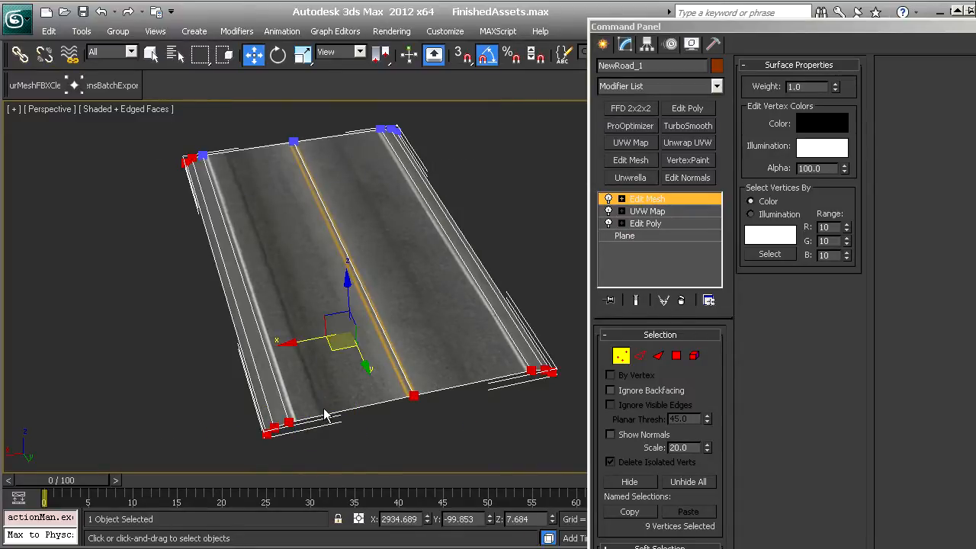
pyautogui.click(338, 458)
pyautogui.moveTo(200, 434); pyautogui.dragTo(282, 424)
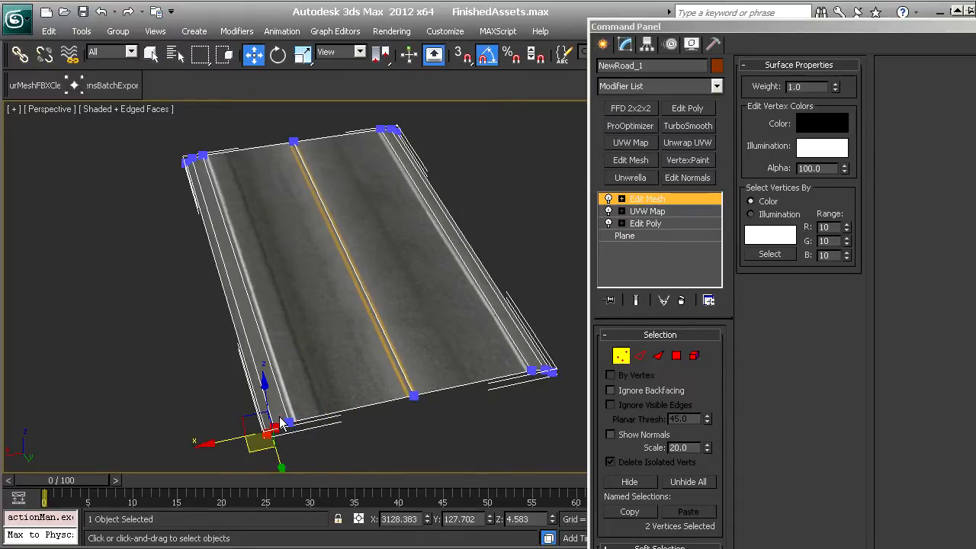
pyautogui.moveTo(361, 343); pyautogui.dragTo(433, 421)
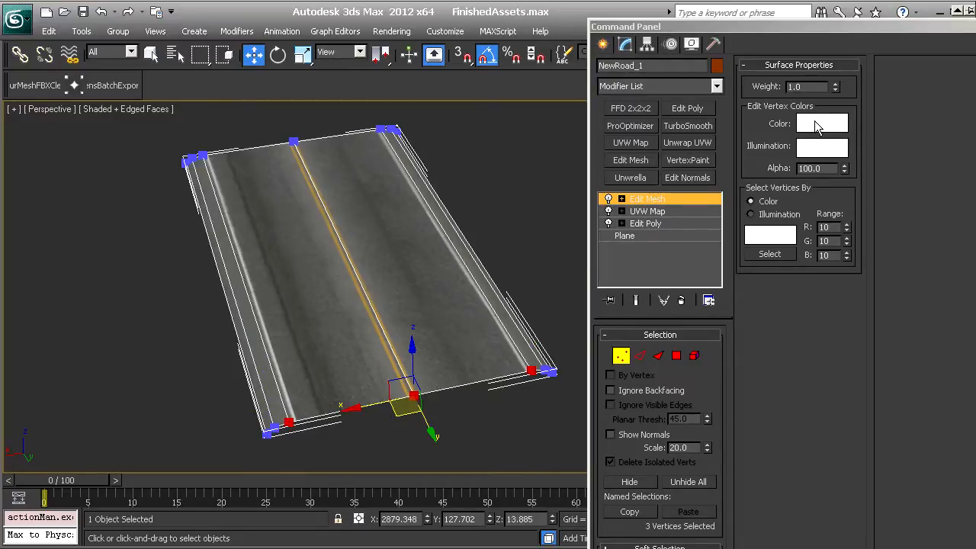
pyautogui.moveTo(260, 432); pyautogui.dragTo(259, 431)
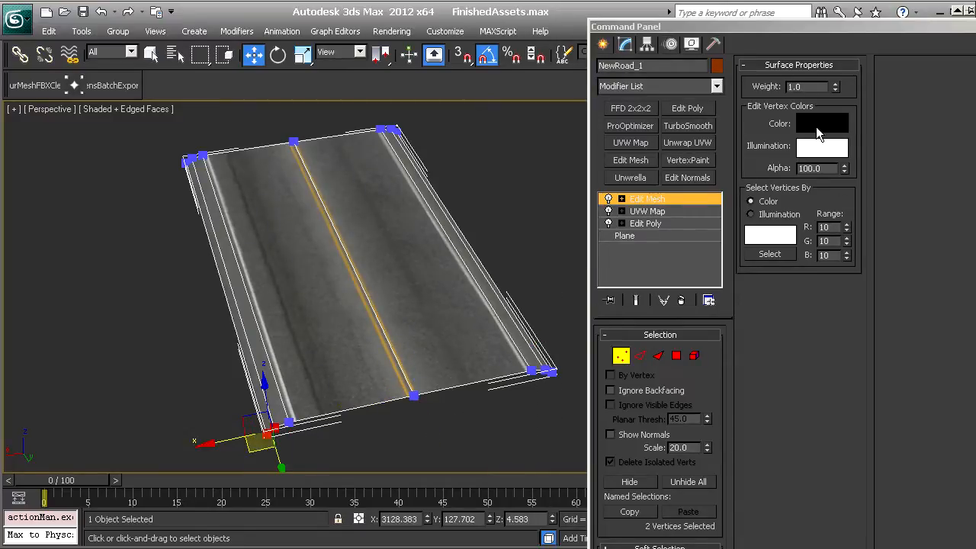
# - Leave vertex level and display the vertex colors of NewRoad_1 in the viewport to inspect the blend along its edges
pyautogui.moveTo(754, 29); pyautogui.dragTo(975, 27)
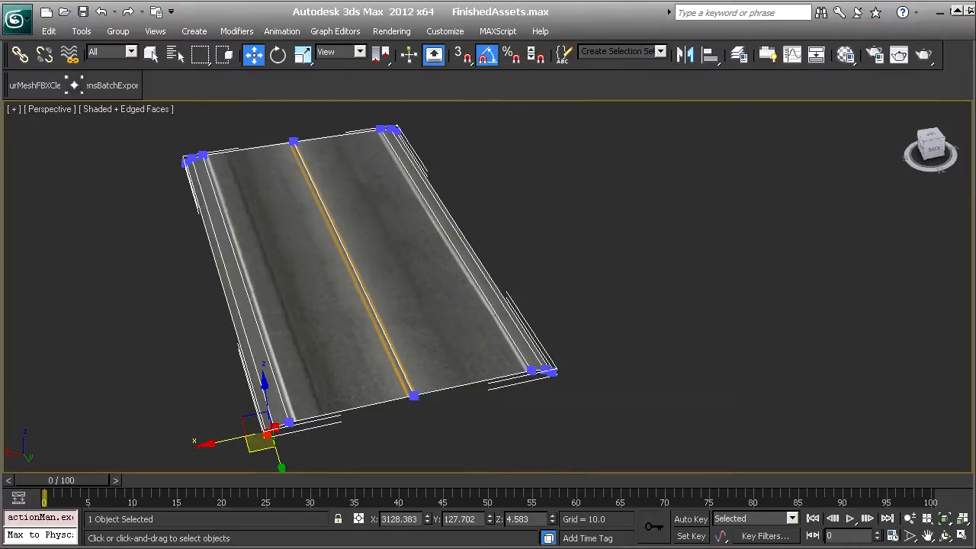
pyautogui.press('1')
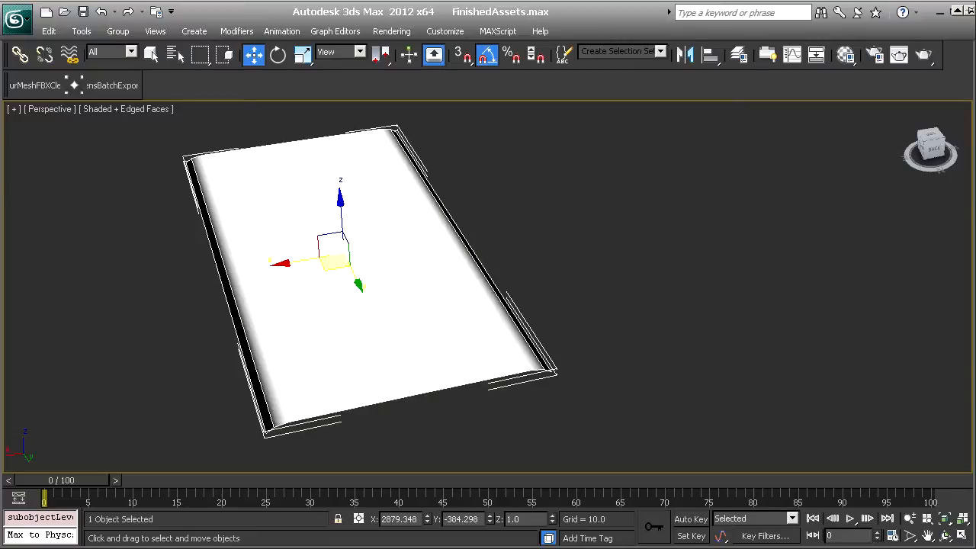
pyautogui.moveTo(598, 374); pyautogui.dragTo(597, 344, button='middle')
pyautogui.scroll(2, 487, 316)
pyautogui.hotkey('ctrl', 'r')
pyautogui.moveTo(487, 316); pyautogui.dragTo(829, 194, button='middle')
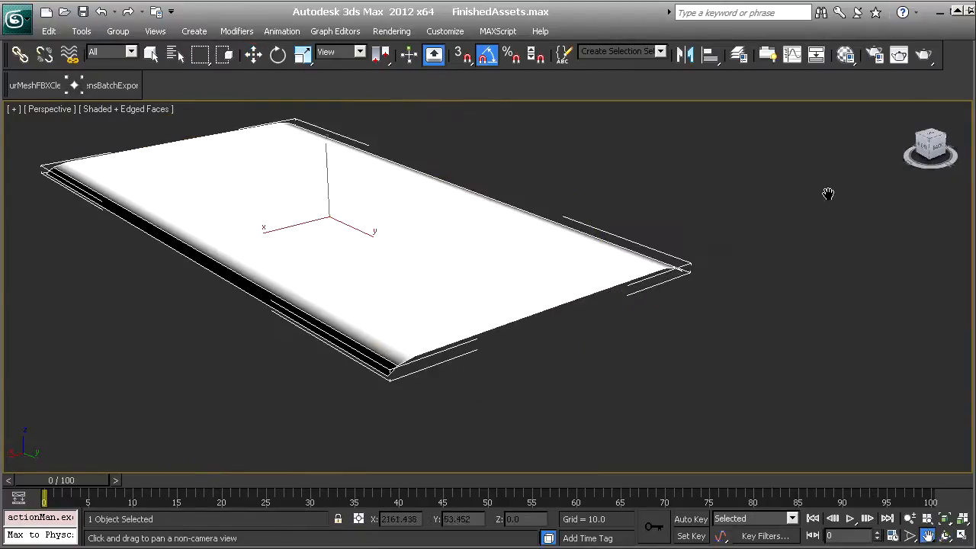
# - Toggle the Vertex Colors display property off and on for NewRoad_1, and turn off edged faces to inspect the edge gradient
pyautogui.moveTo(975, 23); pyautogui.dragTo(608, 15)
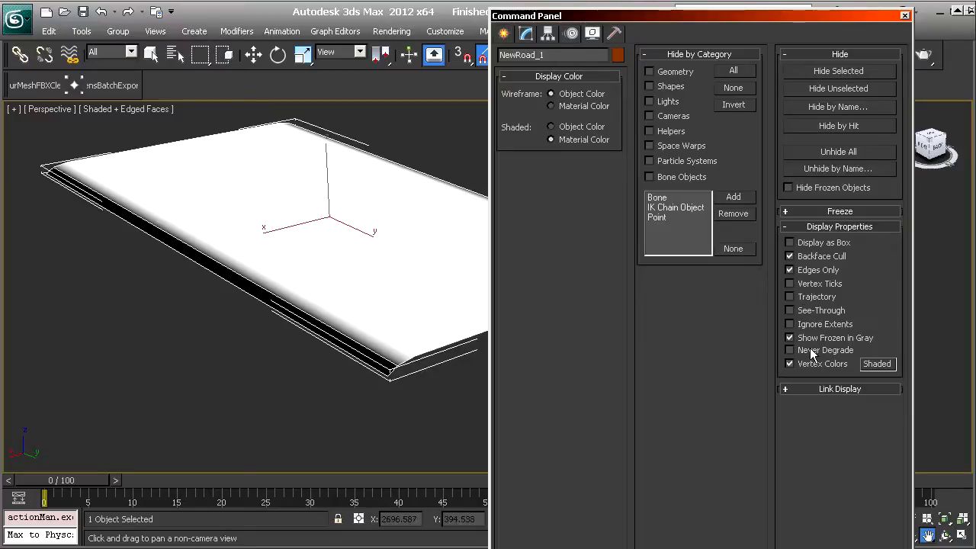
pyautogui.click(804, 367)
pyautogui.click(809, 367)
pyautogui.moveTo(378, 325); pyautogui.dragTo(290, 354, button='middle')
pyautogui.press('F4')
pyautogui.hotkey('ctrl', 'r')
pyautogui.moveTo(343, 337); pyautogui.dragTo(381, 305)
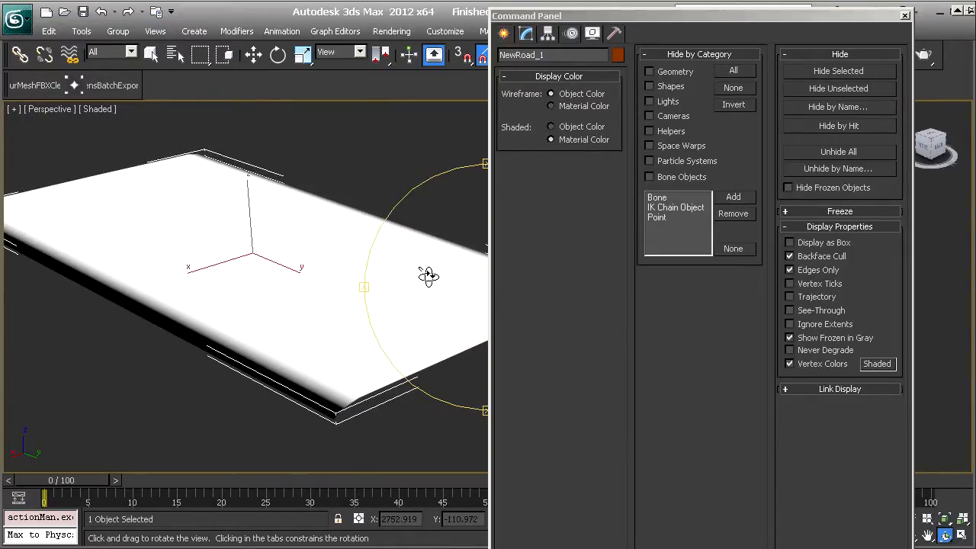
pyautogui.moveTo(429, 276); pyautogui.dragTo(425, 279)
pyautogui.click(592, 21)
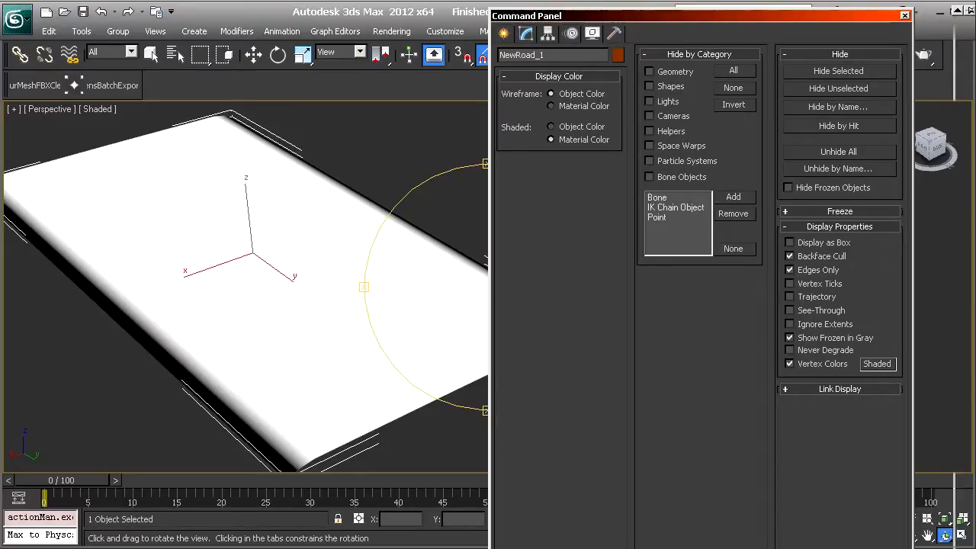
pyautogui.click(905, 15)
pyautogui.moveTo(488, 306); pyautogui.dragTo(461, 282)
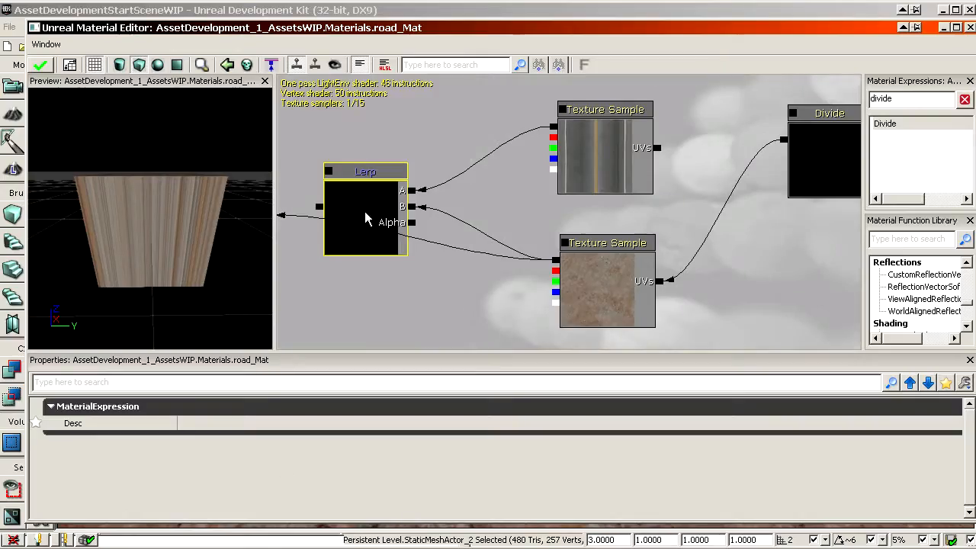
# - Switch to Unreal Development Kit and show the SM group of AssetDevelopment_1_AssetsWIP in the Content Browser
pyautogui.moveTo(660, 28); pyautogui.dragTo(719, 429)
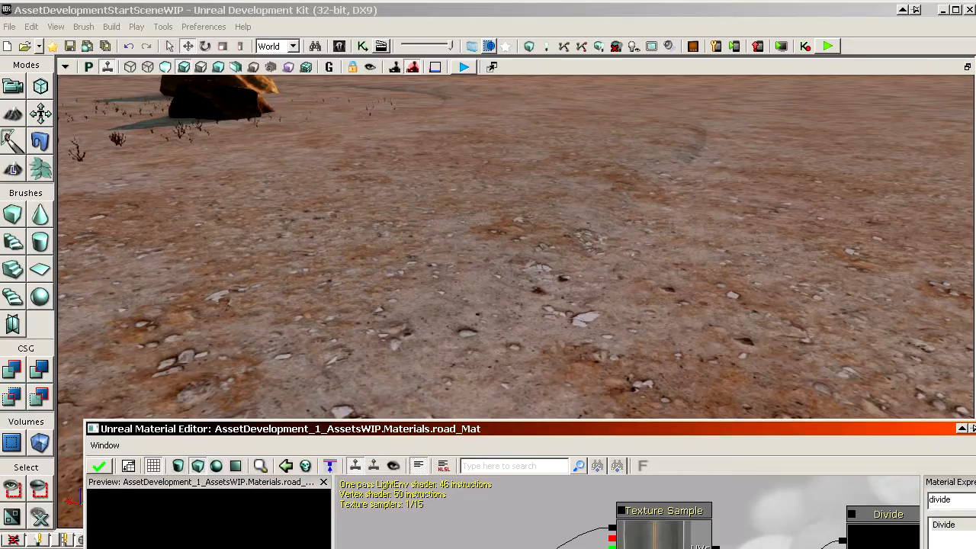
pyautogui.moveTo(0, 31); pyautogui.dragTo(692, 24)
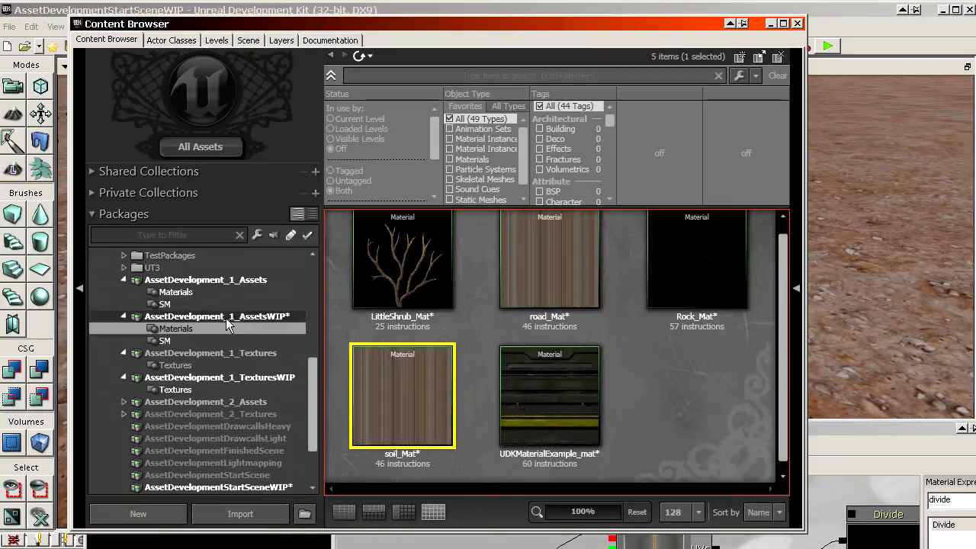
pyautogui.click(183, 341)
pyautogui.rightClick(703, 263)
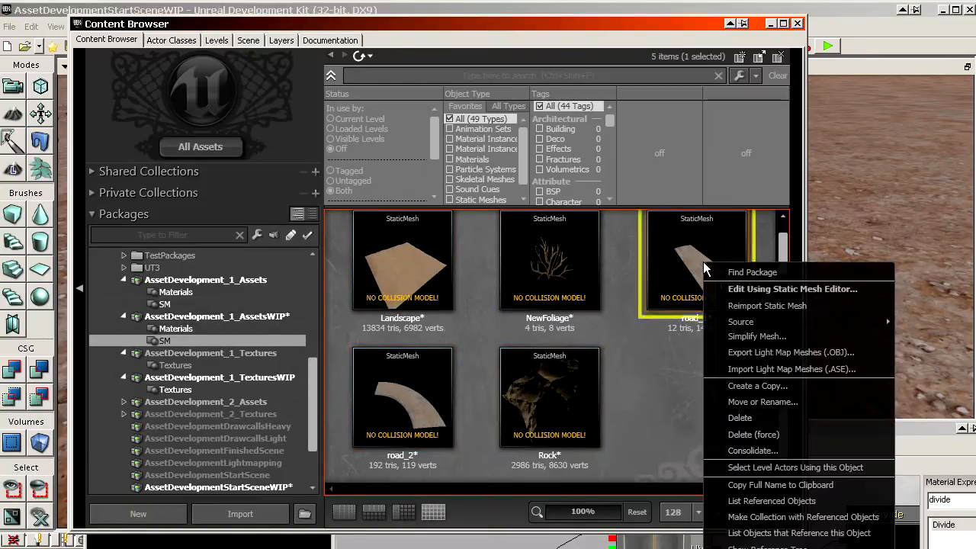
pyautogui.rightClick(674, 238)
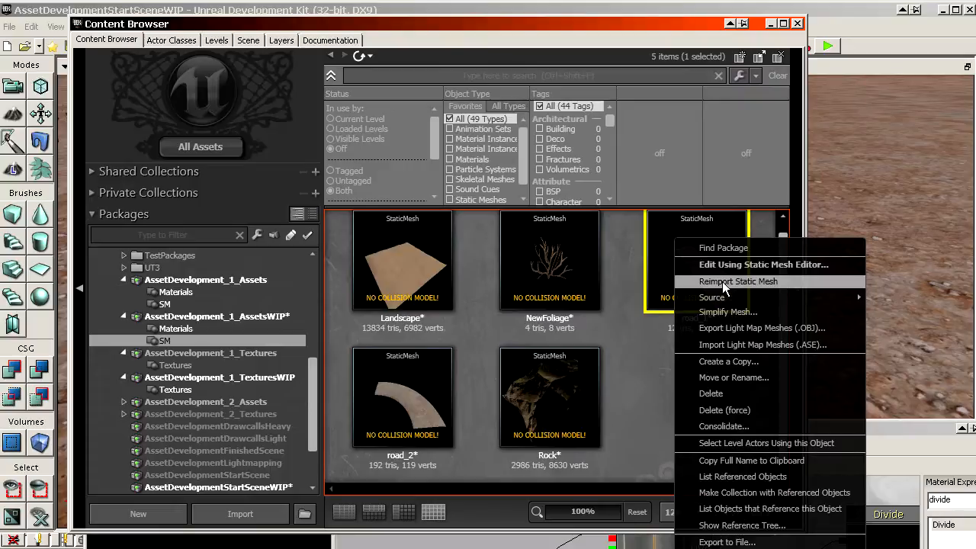
pyautogui.click(653, 353)
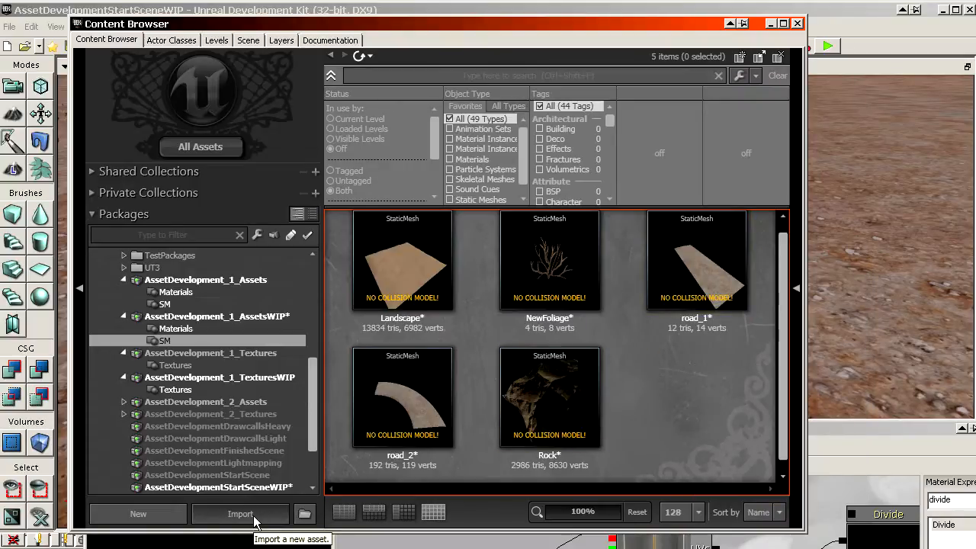
# - Import road_1.FBX into the SM group over the existing road_1 static mesh, with bReplaceVertexColors enabled
pyautogui.click(254, 516)
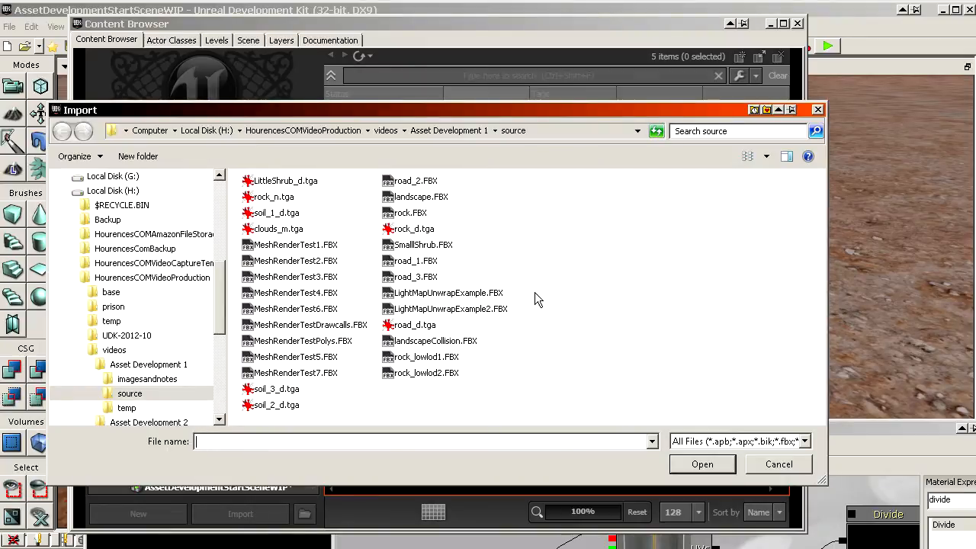
pyautogui.doubleClick(416, 261)
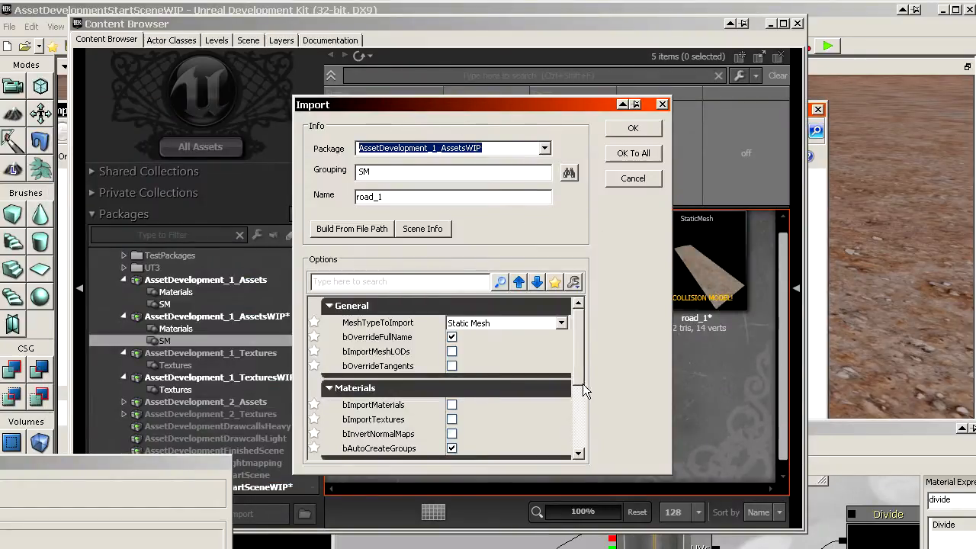
pyautogui.scroll(-3, 583, 384)
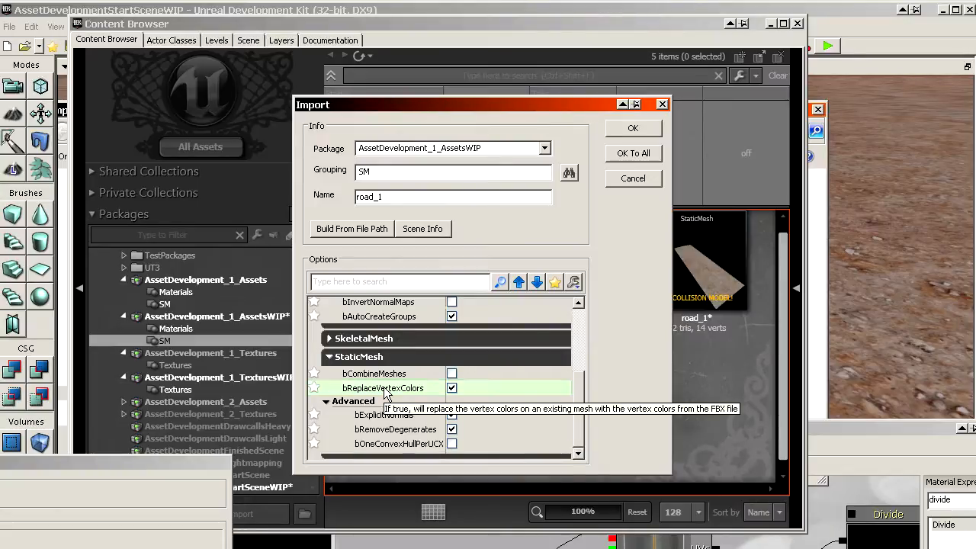
pyautogui.click(650, 131)
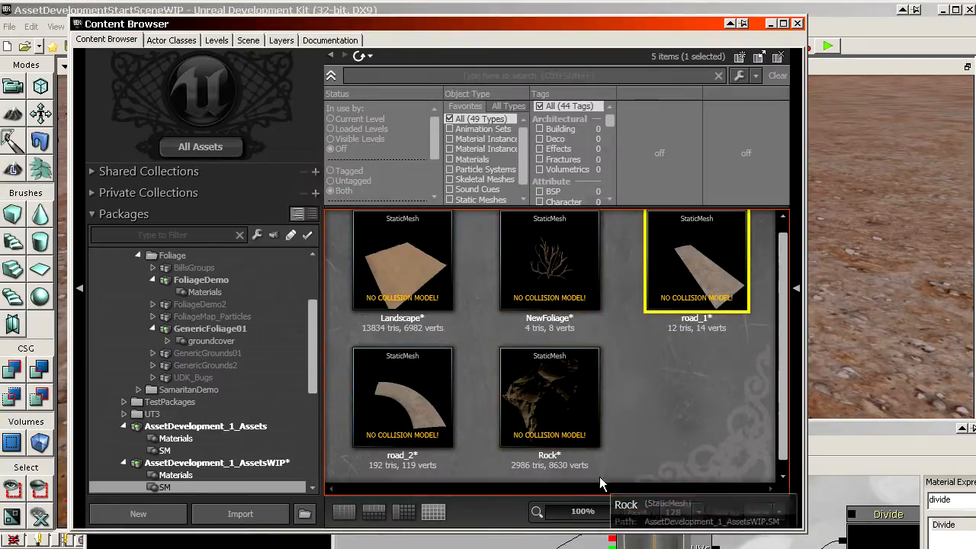
# - Move the Content Browser aside and bring the road_Mat material editor fully into view, tilting its preview mesh
pyautogui.moveTo(585, 22); pyautogui.dragTo(0, 305)
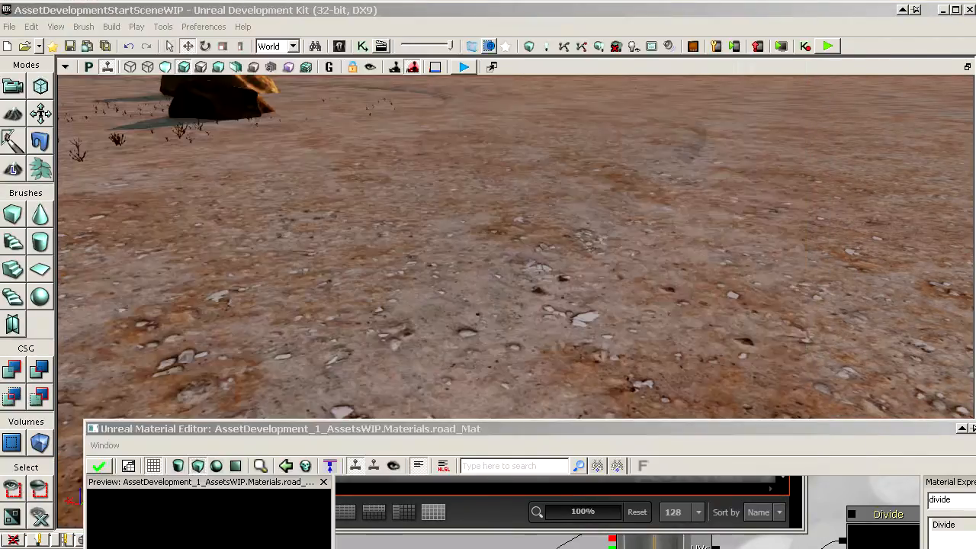
pyautogui.moveTo(458, 428); pyautogui.dragTo(416, 17)
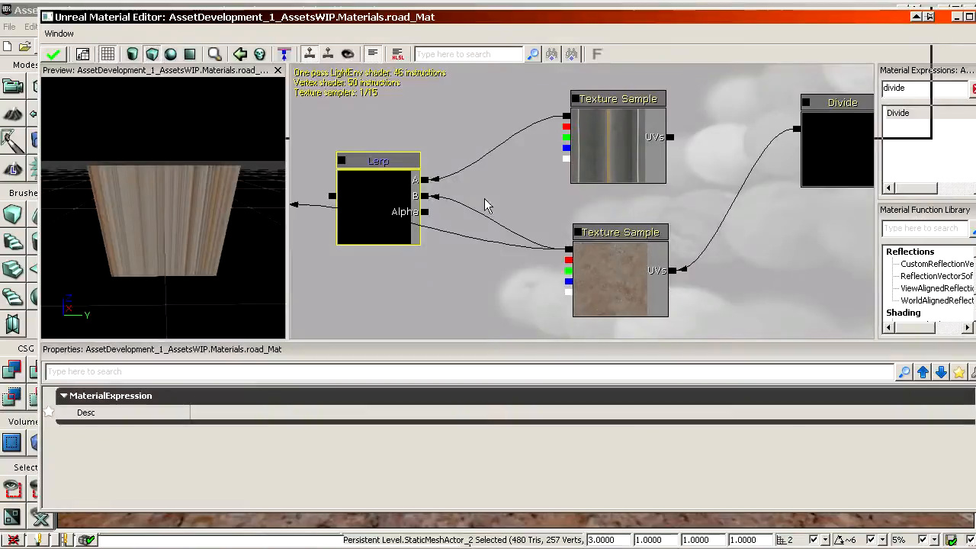
pyautogui.scroll(-4, 486, 202)
pyautogui.scroll(4, 463, 244)
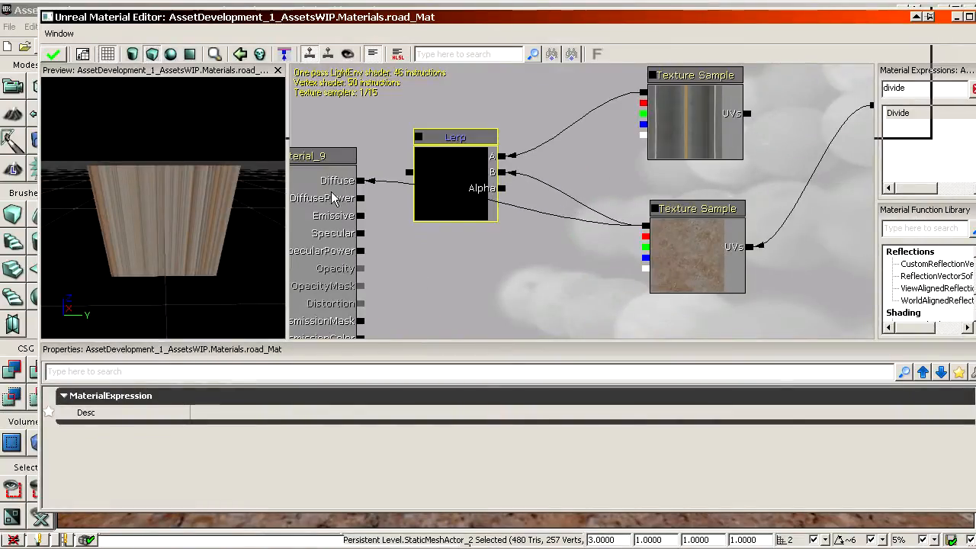
pyautogui.moveTo(143, 187); pyautogui.dragTo(164, 221)
pyautogui.moveTo(556, 221); pyautogui.dragTo(564, 218)
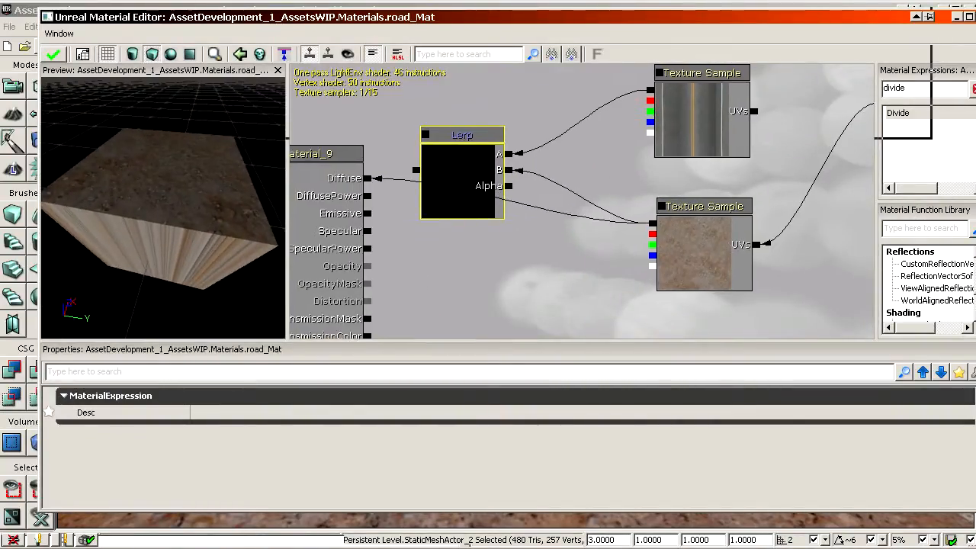
pyautogui.moveTo(800, 85); pyautogui.dragTo(748, 81)
pyautogui.moveTo(750, 12); pyautogui.dragTo(732, 22)
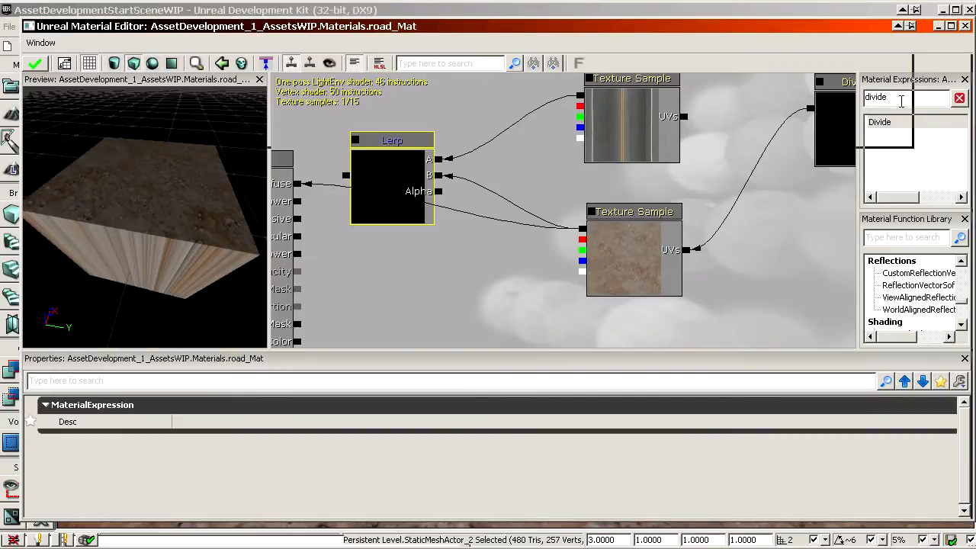
# - Search the material expressions for "vertex" and place a VertexColor expression below the soil texture sample
pyautogui.write('vertex')
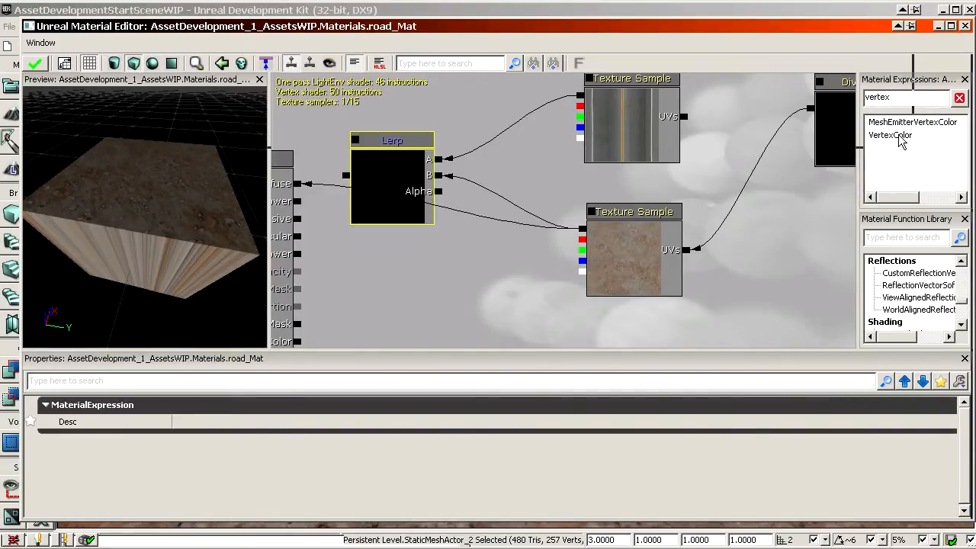
pyautogui.moveTo(900, 141); pyautogui.dragTo(611, 360)
pyautogui.moveTo(523, 312); pyautogui.dragTo(523, 310)
pyautogui.moveTo(456, 246); pyautogui.dragTo(454, 183)
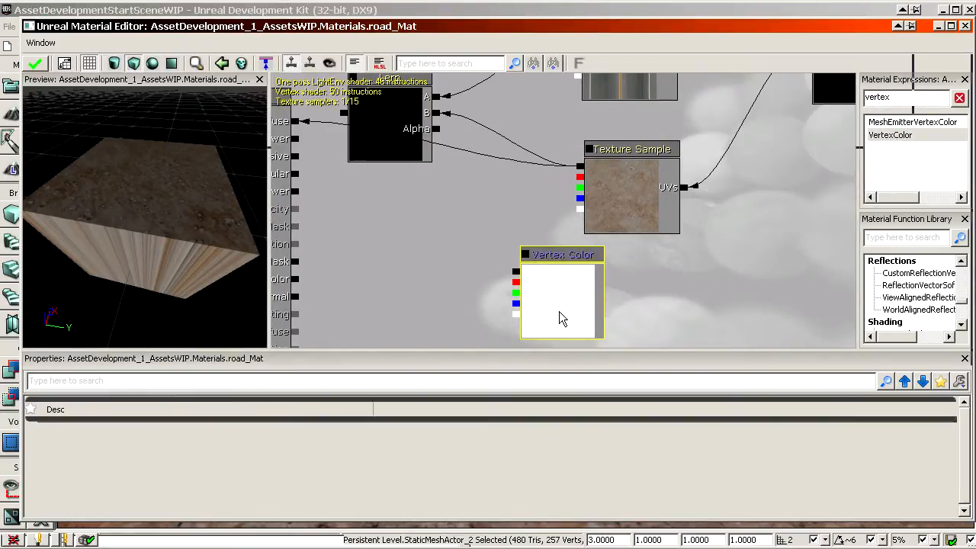
pyautogui.keyDown('ctrl'); pyautogui.moveTo(530, 272); pyautogui.dragTo(550, 275); pyautogui.keyUp('ctrl')
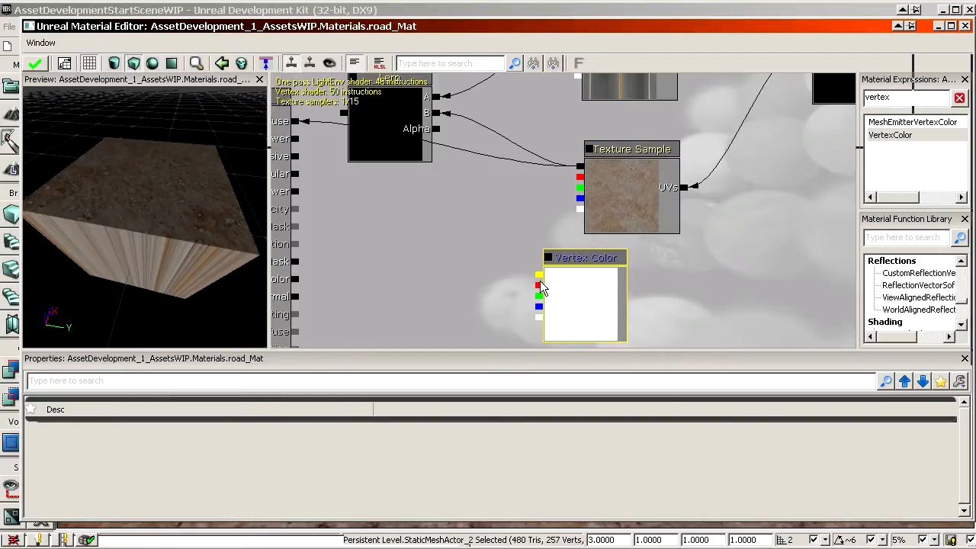
# - Connect the Vertex Color's red channel to the Lerp's Alpha and the Lerp to Diffuse, applying the material to the level road
pyautogui.moveTo(539, 285); pyautogui.dragTo(436, 129)
pyautogui.moveTo(384, 149); pyautogui.dragTo(444, 229)
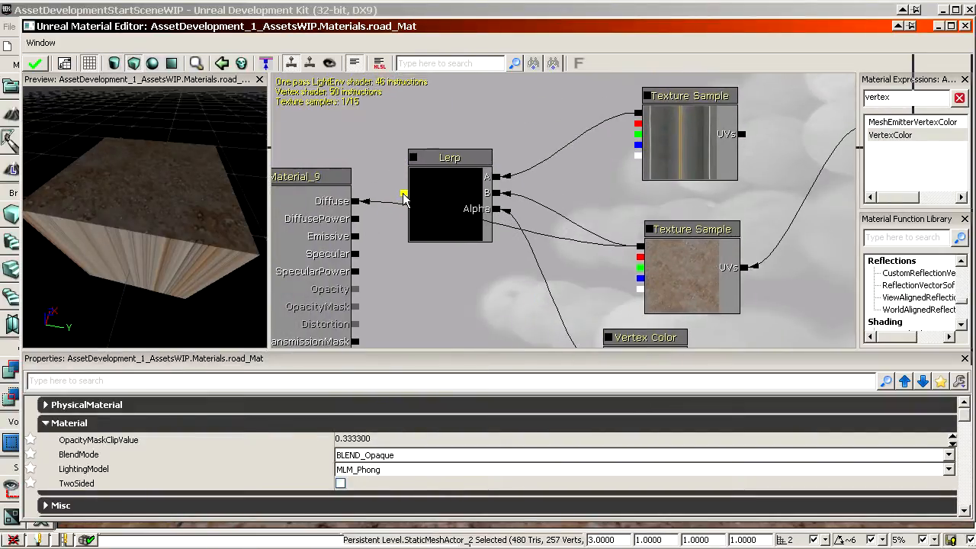
pyautogui.moveTo(146, 252); pyautogui.dragTo(159, 250)
pyautogui.moveTo(260, 29); pyautogui.dragTo(711, 58)
pyautogui.moveTo(563, 56); pyautogui.dragTo(733, 50)
pyautogui.moveTo(458, 229)
pyautogui.mouseDown()
pyautogui.moveTo(450, 260)
pyautogui.moveTo(454, 200)
pyautogui.moveTo(499, 191)
pyautogui.moveTo(492, 263)
pyautogui.moveTo(469, 267)
pyautogui.moveTo(469, 229)
pyautogui.mouseUp()
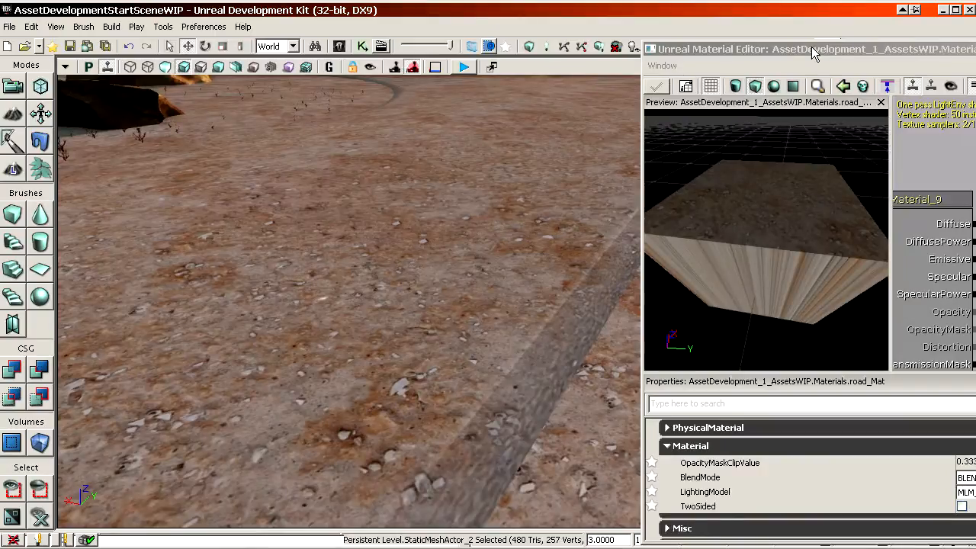
# - Swap the Lerp's texture inputs so soil_2_d feeds A and road_d feeds B, placing the soil sample above the road sample
pyautogui.moveTo(812, 47); pyautogui.dragTo(217, 32)
pyautogui.moveTo(383, 194); pyautogui.dragTo(584, 107)
pyautogui.moveTo(443, 171); pyautogui.dragTo(586, 241)
pyautogui.moveTo(656, 265); pyautogui.dragTo(693, 77)
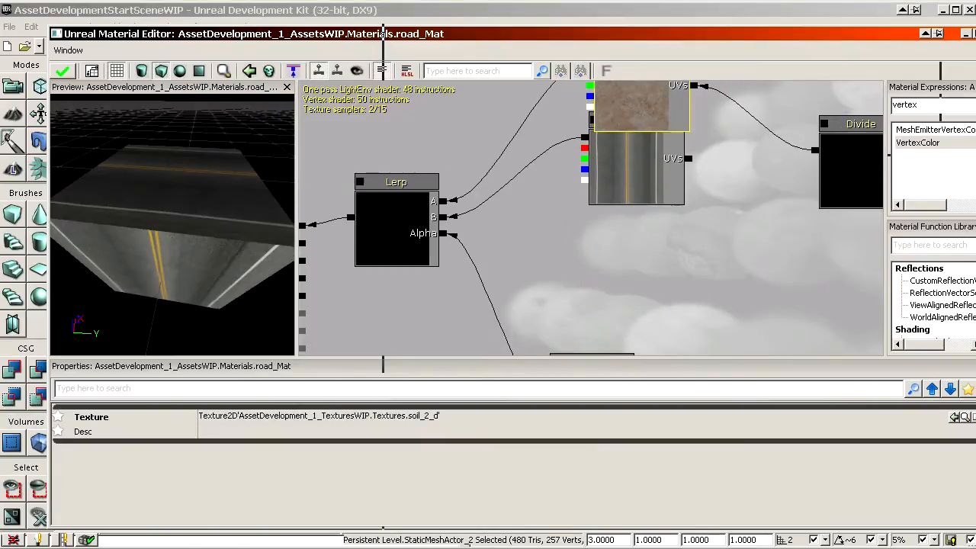
pyautogui.moveTo(635, 174); pyautogui.dragTo(632, 273)
pyautogui.moveTo(693, 77); pyautogui.dragTo(693, 129)
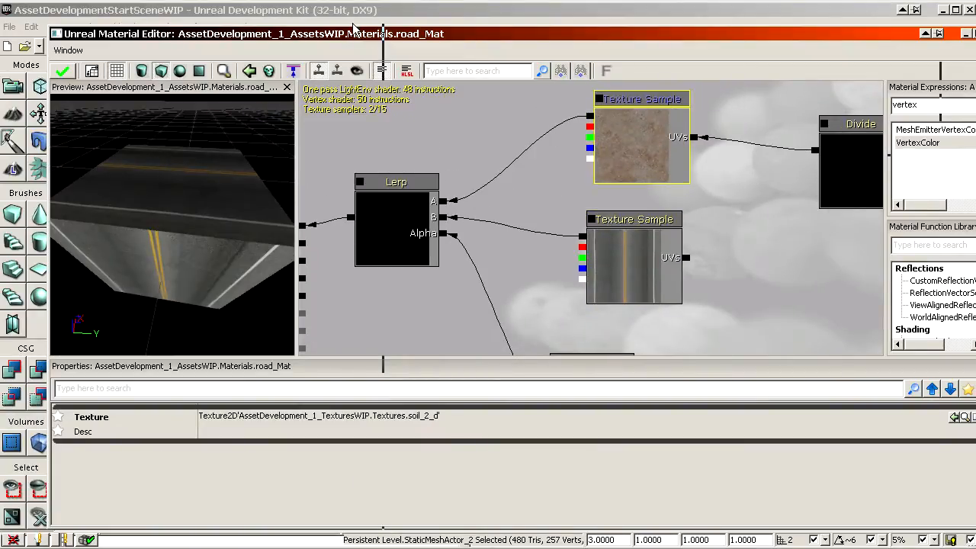
# - Apply the swapped road_Mat inputs and inspect the blend between the road edge and the soil in the level viewport
pyautogui.moveTo(353, 28); pyautogui.dragTo(782, 28)
pyautogui.click(289, 302)
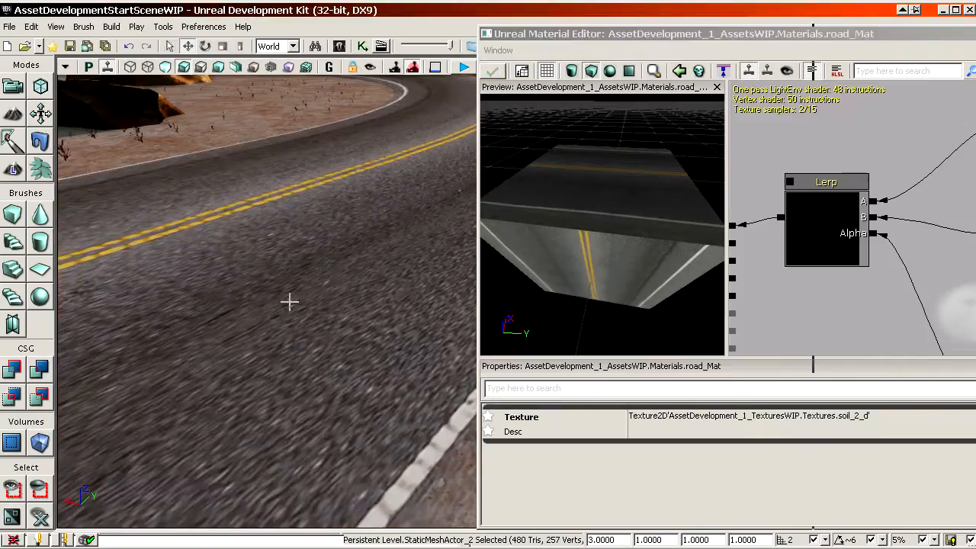
pyautogui.moveTo(289, 302); pyautogui.dragTo(412, 375, button='middle')
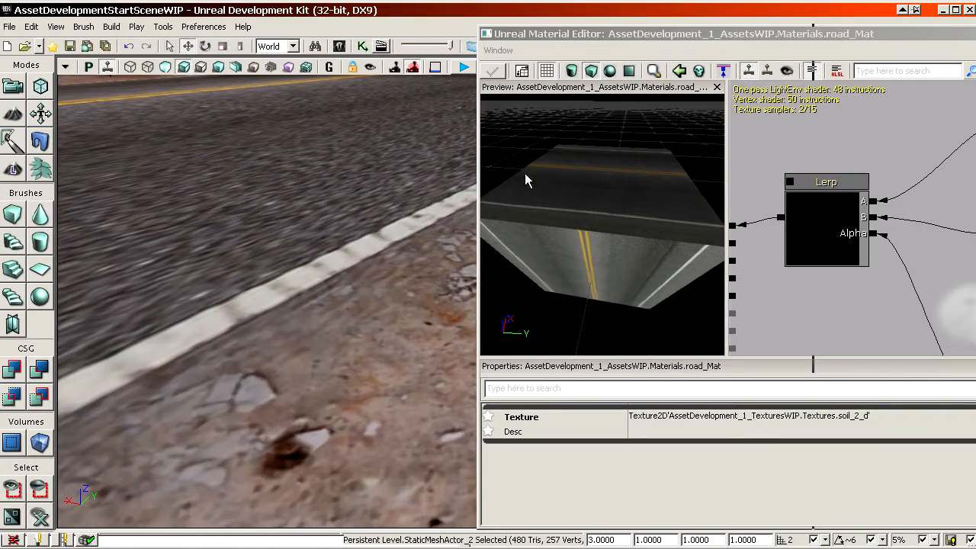
pyautogui.moveTo(636, 33); pyautogui.dragTo(804, 30)
pyautogui.moveTo(403, 216); pyautogui.dragTo(437, 291)
pyautogui.moveTo(424, 292); pyautogui.dragTo(403, 287, button='right')
pyautogui.moveTo(404, 287); pyautogui.dragTo(479, 238)
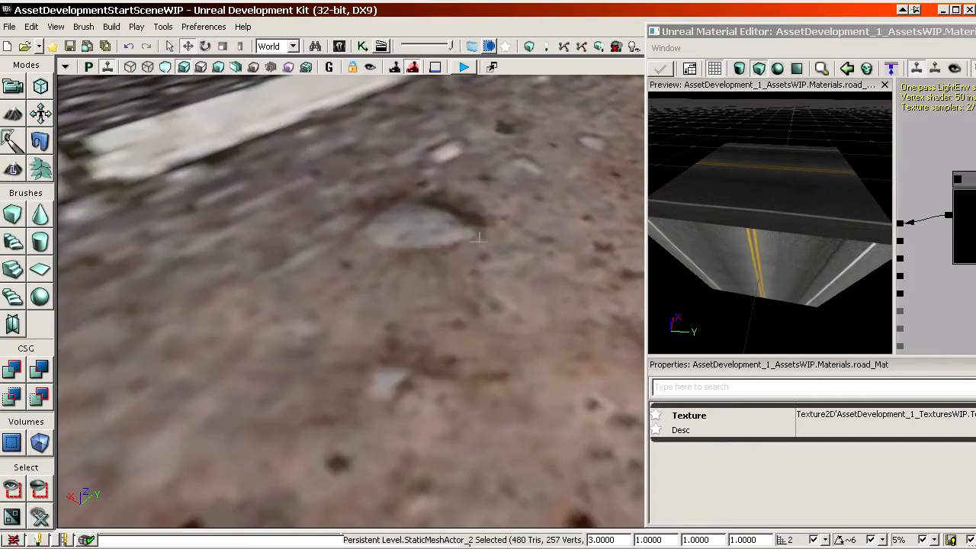
pyautogui.moveTo(427, 297); pyautogui.dragTo(458, 237, button='right')
pyautogui.moveTo(351, 301); pyautogui.dragTo(427, 302, button='right')
pyautogui.moveTo(511, 307); pyautogui.dragTo(400, 304, button='right')
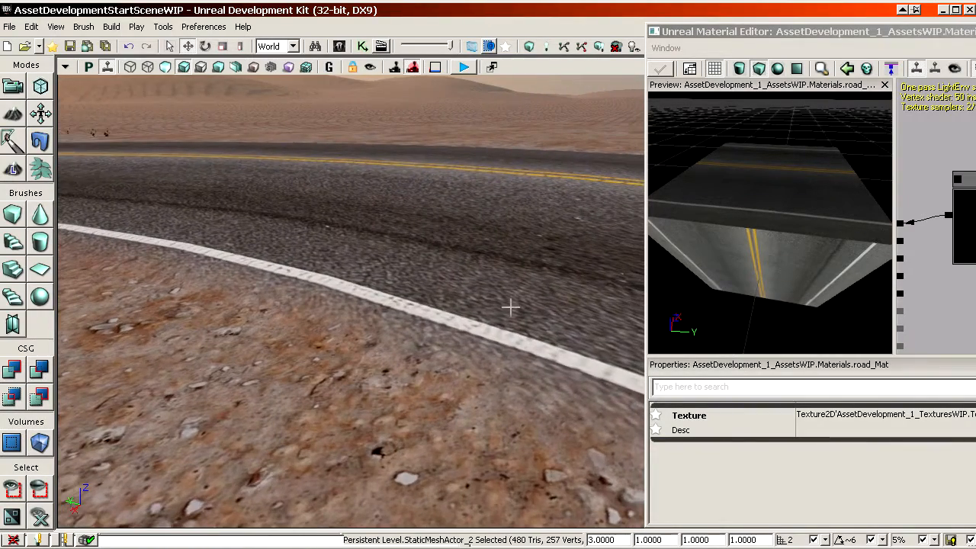
# - Bring the road_Mat editor back and shift the Lerp node slightly closer to the texture samples
pyautogui.moveTo(813, 34); pyautogui.dragTo(214, 33)
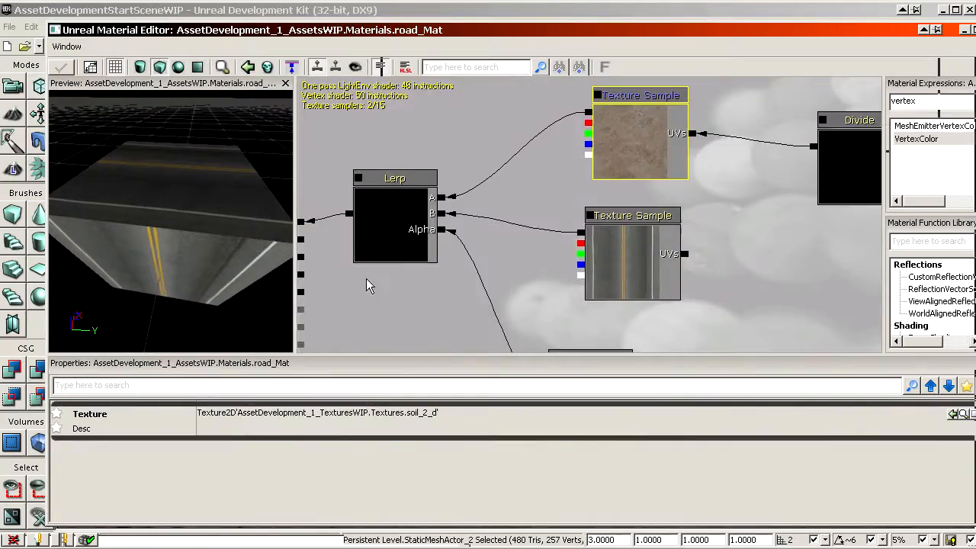
pyautogui.scroll(-2, 608, 229)
pyautogui.scroll(9, 608, 229)
pyautogui.click(608, 299)
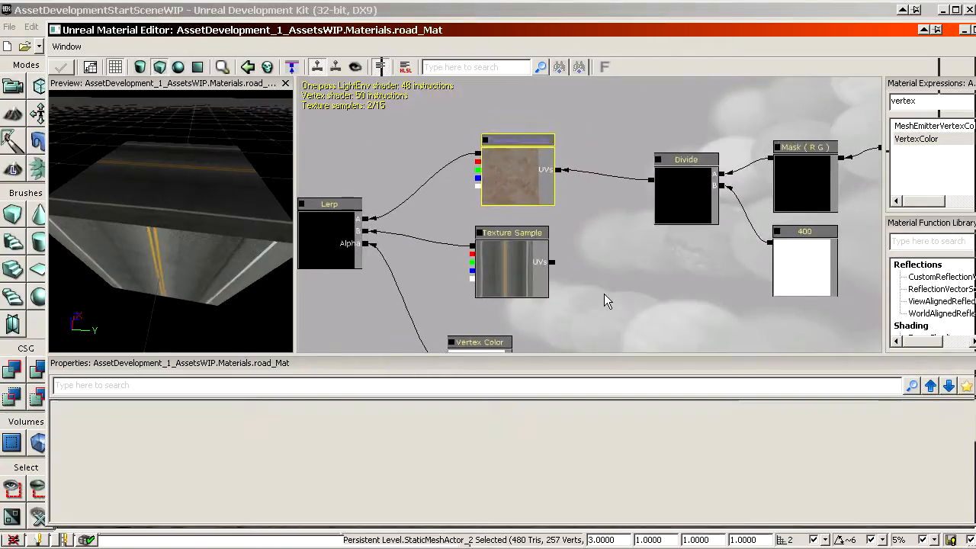
pyautogui.moveTo(608, 300); pyautogui.dragTo(682, 232)
pyautogui.click(414, 173)
pyautogui.keyDown('ctrl'); pyautogui.moveTo(414, 172); pyautogui.dragTo(440, 174); pyautogui.keyUp('ctrl')
pyautogui.click(424, 302)
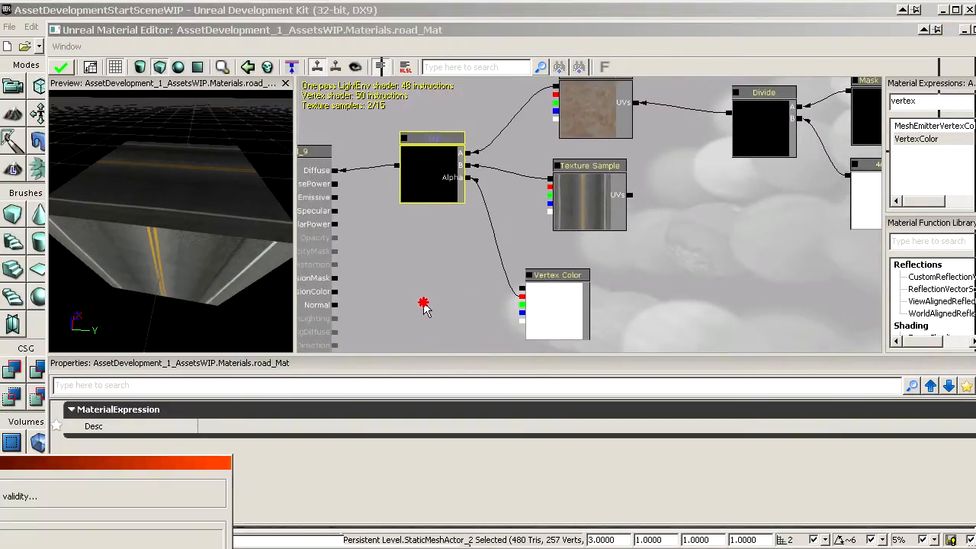
pyautogui.scroll(-3, 336, 349)
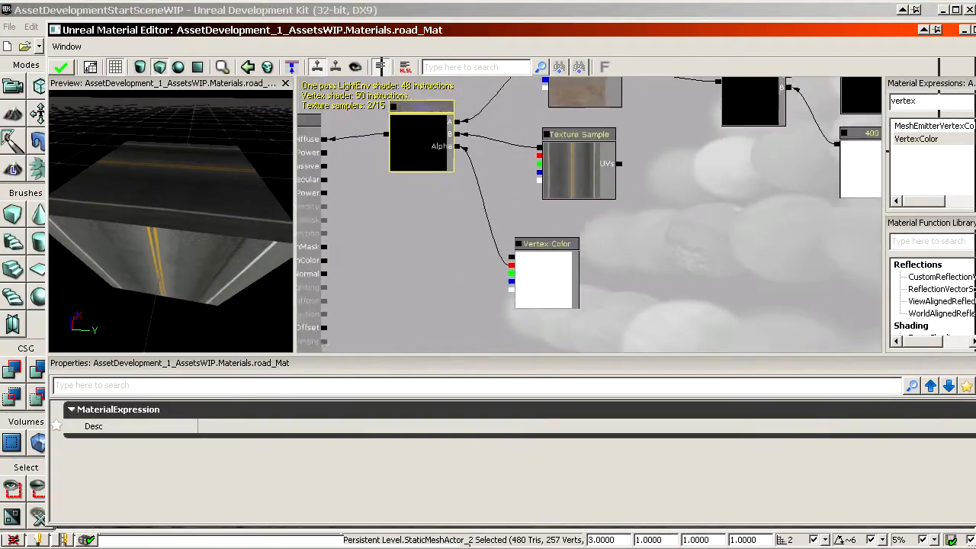
pyautogui.moveTo(393, 164); pyautogui.dragTo(371, 184)
# - Duplicate the Lerp node and place the copy further down in the material graph
pyautogui.keyDown('ctrl'); pyautogui.keyDown('alt'); pyautogui.moveTo(352, 143); pyautogui.dragTo(524, 353); pyautogui.keyUp('alt'); pyautogui.keyUp('ctrl')
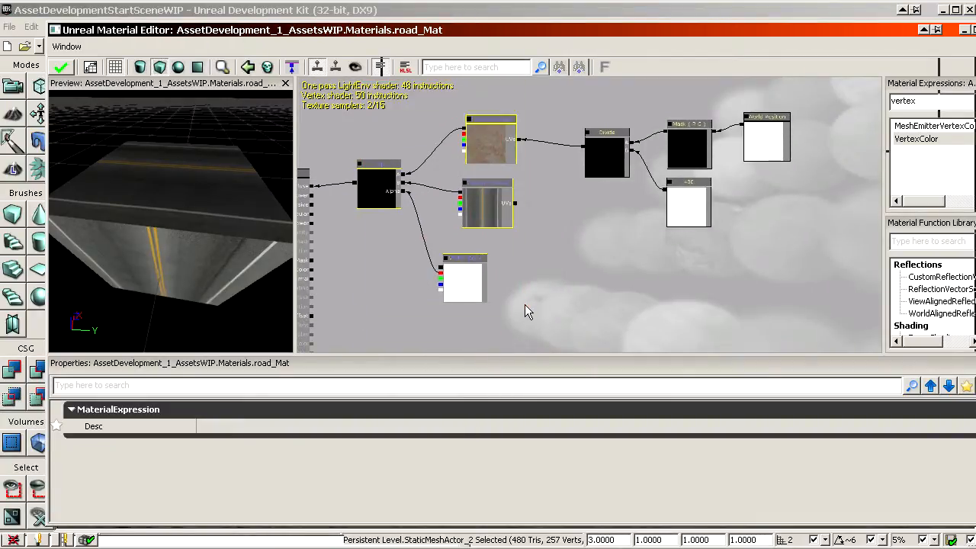
pyautogui.moveTo(530, 300); pyautogui.dragTo(552, 263)
pyautogui.scroll(2, 534, 283)
pyautogui.click(534, 283)
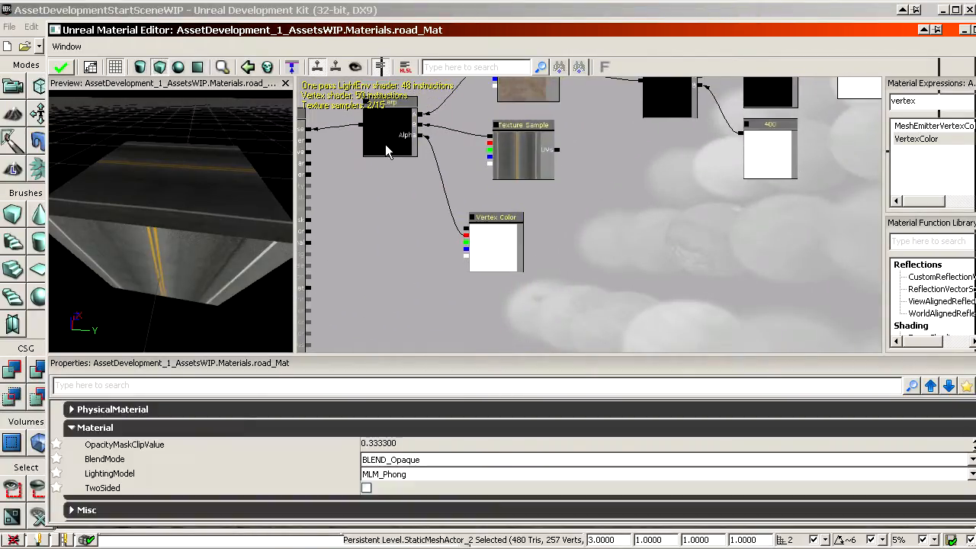
pyautogui.click(397, 148)
pyautogui.hotkey('ctrl', 'w')
pyautogui.keyDown('ctrl'); pyautogui.moveTo(397, 142); pyautogui.dragTo(397, 332); pyautogui.keyUp('ctrl')
pyautogui.moveTo(615, 247); pyautogui.dragTo(606, 238)
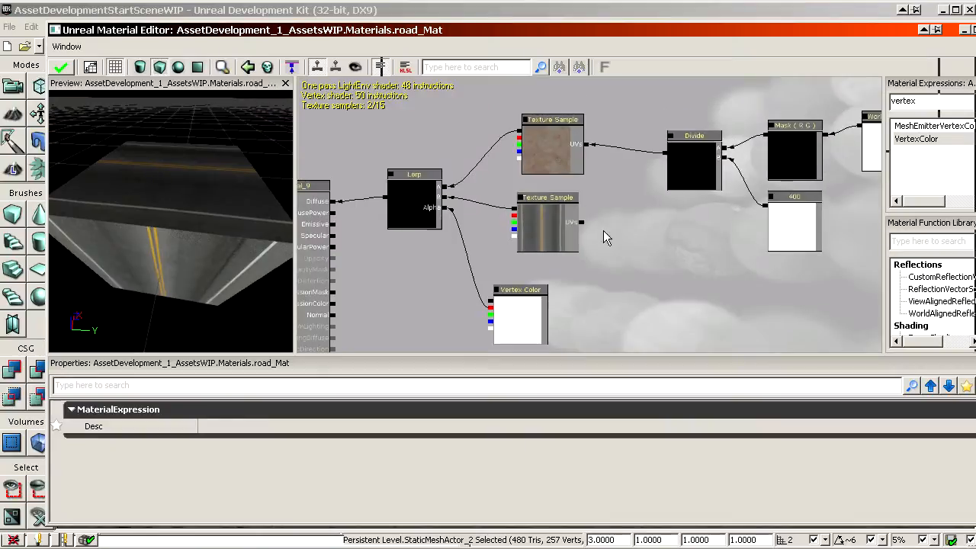
# - Duplicate the soil and road texture samples together and move the copies down the graph towards the second Lerp
pyautogui.click(548, 217)
pyautogui.keyDown('ctrl'); pyautogui.click(548, 150); pyautogui.keyUp('ctrl')
pyautogui.hotkey('ctrl', 'w')
pyautogui.keyDown('ctrl'); pyautogui.moveTo(572, 177); pyautogui.dragTo(571, 253); pyautogui.keyUp('ctrl')
pyautogui.moveTo(598, 223); pyautogui.dragTo(574, 139)
# - Connect the duplicated soil sample to the second Lerp's A input and the duplicated road sample to its B input
pyautogui.keyDown('ctrl'); pyautogui.keyDown('alt'); pyautogui.moveTo(586, 103); pyautogui.dragTo(783, 247); pyautogui.keyUp('alt'); pyautogui.keyUp('ctrl')
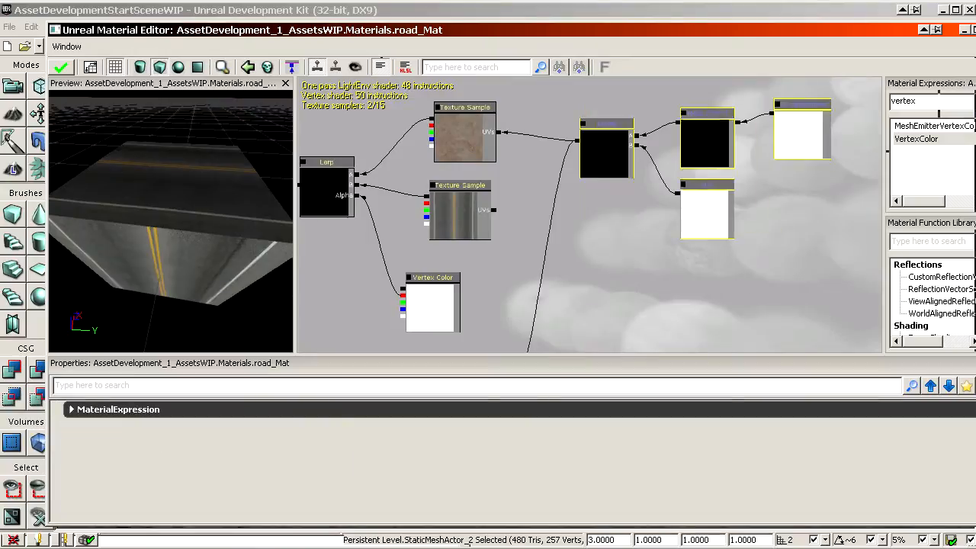
pyautogui.moveTo(687, 260); pyautogui.dragTo(703, 354)
pyautogui.moveTo(571, 175); pyautogui.dragTo(557, 284)
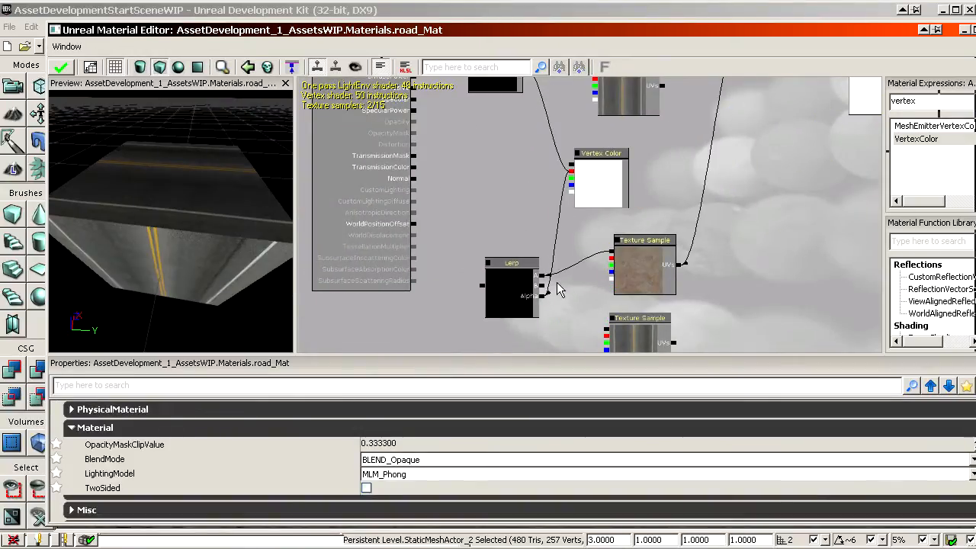
pyautogui.moveTo(594, 312); pyautogui.dragTo(577, 236)
pyautogui.scroll(4, 578, 236)
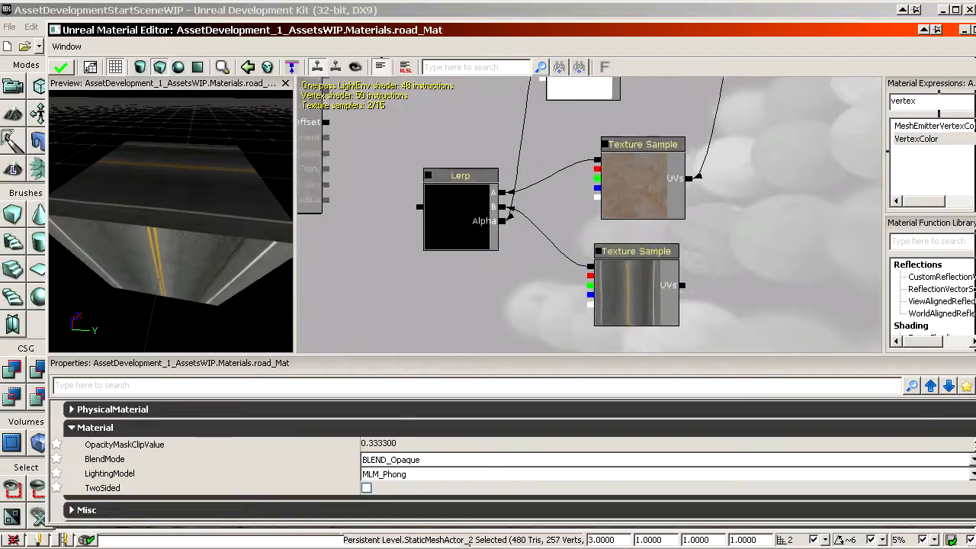
# - Review the second Lerp's network and check which textures are assigned to its soil and road samples
pyautogui.click(450, 212)
pyautogui.click(673, 162)
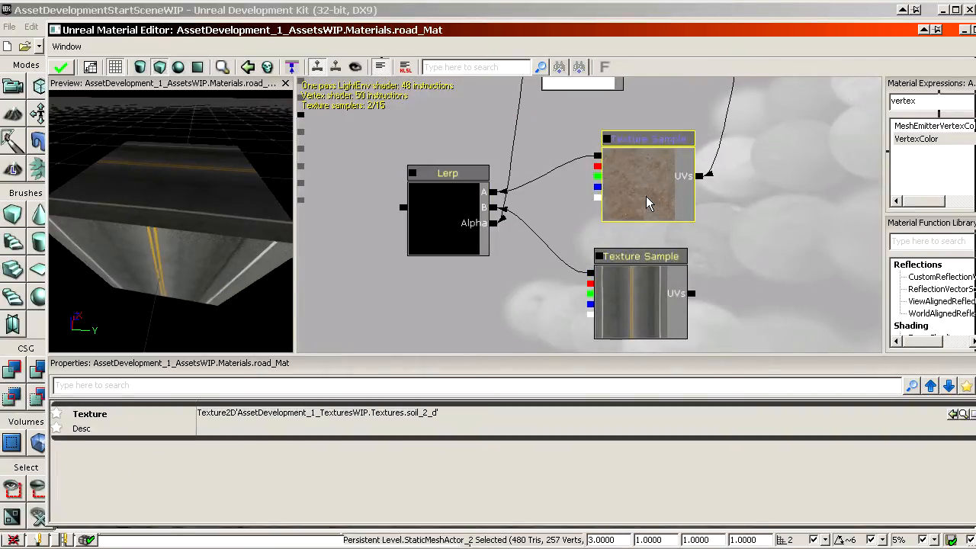
pyautogui.click(630, 328)
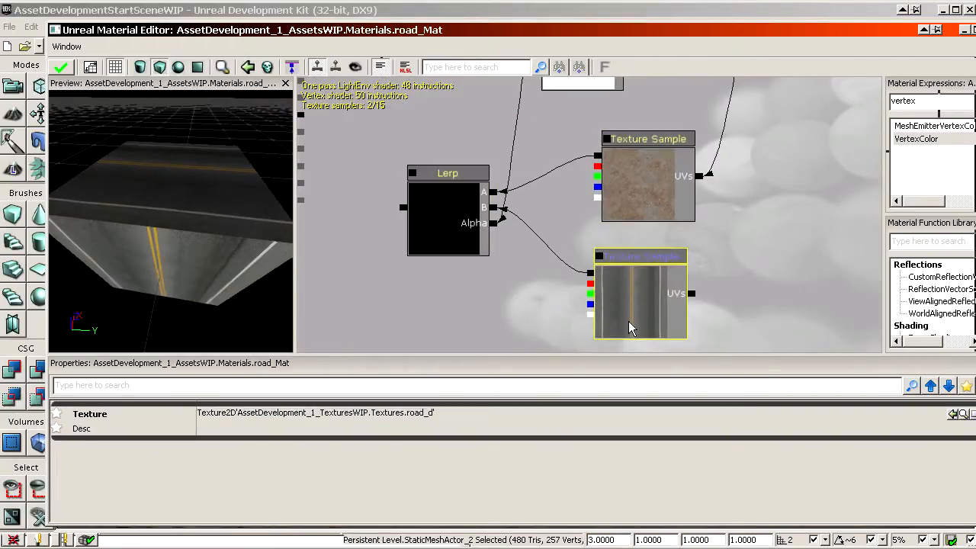
pyautogui.moveTo(451, 236); pyautogui.dragTo(471, 275)
pyautogui.moveTo(499, 325)
pyautogui.mouseDown()
pyautogui.moveTo(436, 117)
pyautogui.moveTo(401, 119)
pyautogui.moveTo(495, 310)
pyautogui.mouseUp()
pyautogui.moveTo(421, 283); pyautogui.dragTo(517, 312)
pyautogui.click(616, 104)
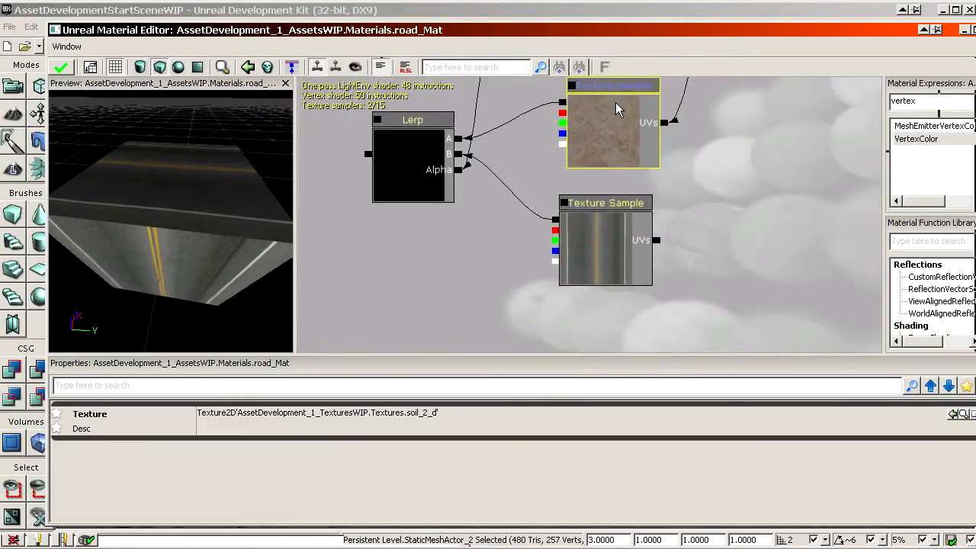
pyautogui.click(648, 233)
pyautogui.scroll(-3, 619, 276)
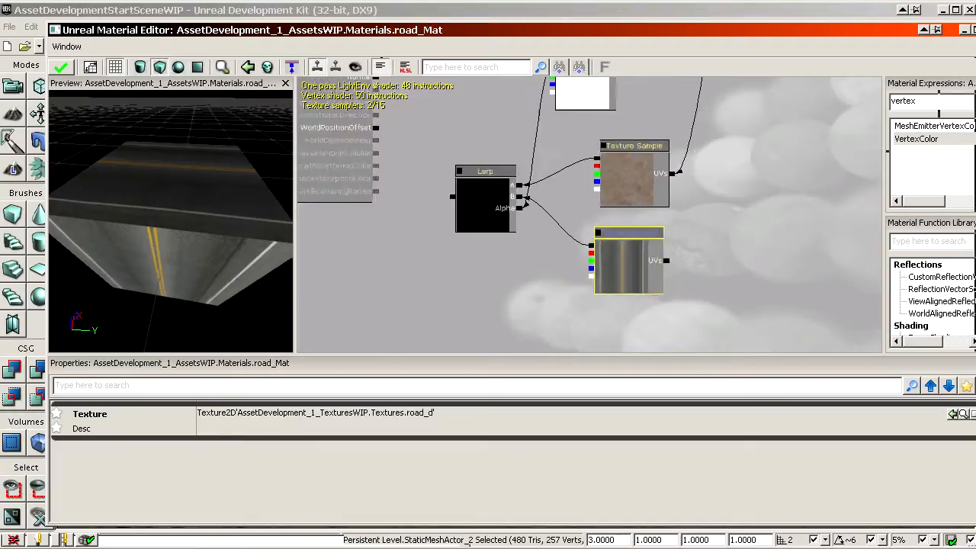
pyautogui.moveTo(446, 186); pyautogui.dragTo(411, 142)
pyautogui.scroll(-3, 472, 211)
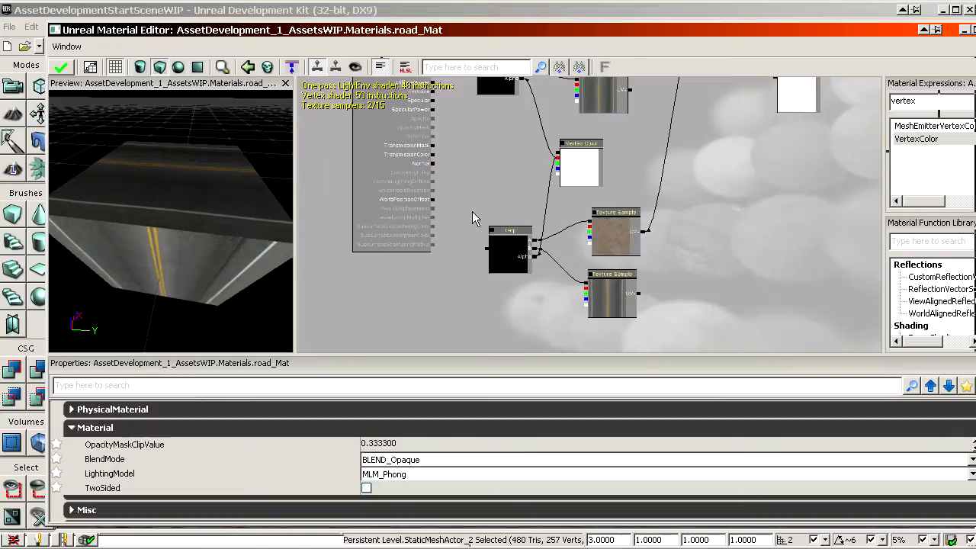
# - Delete the duplicated second Lerp together with its soil and road texture samples, and apply the changes to road_Mat
pyautogui.keyDown('ctrl'); pyautogui.keyDown('alt'); pyautogui.moveTo(472, 211); pyautogui.dragTo(691, 351); pyautogui.keyUp('alt'); pyautogui.keyUp('ctrl')
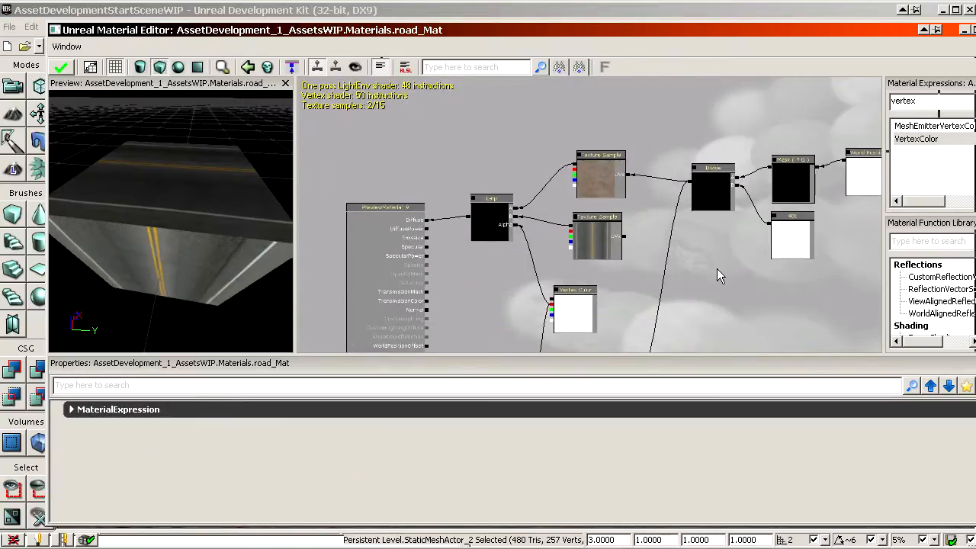
pyautogui.click(713, 274)
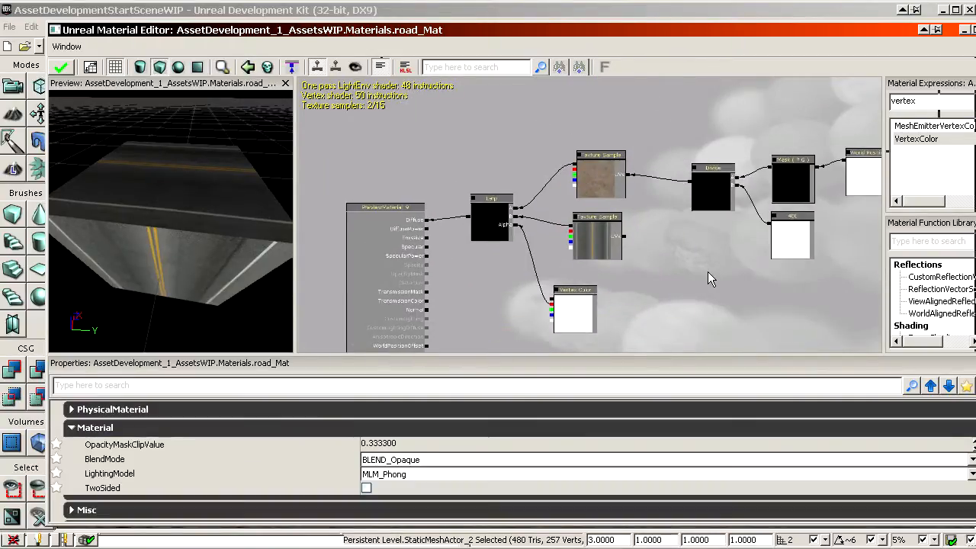
pyautogui.scroll(2, 708, 272)
pyautogui.click(62, 68)
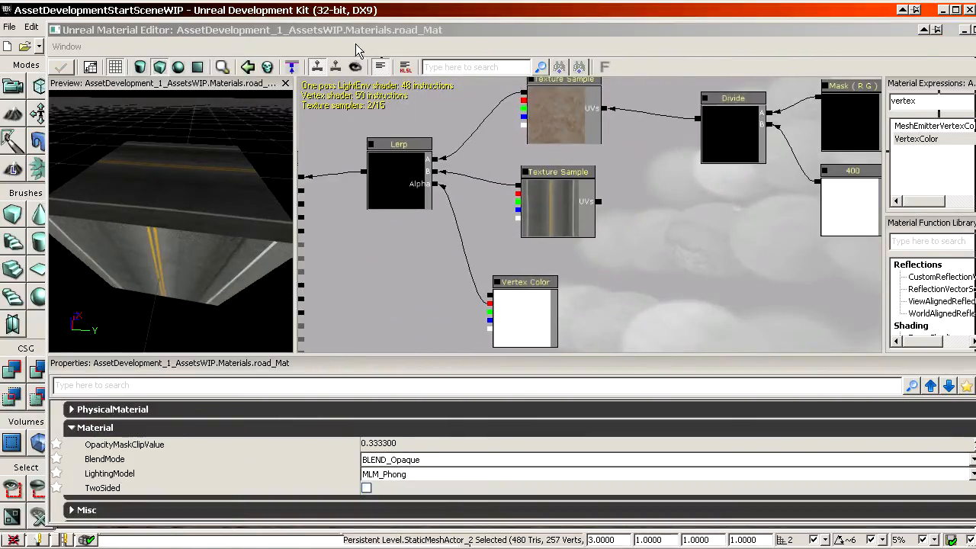
# - Return to the Content Browser and save the AssetDevelopment_1_AssetsWIP package
pyautogui.moveTo(672, 247); pyautogui.dragTo(599, 277)
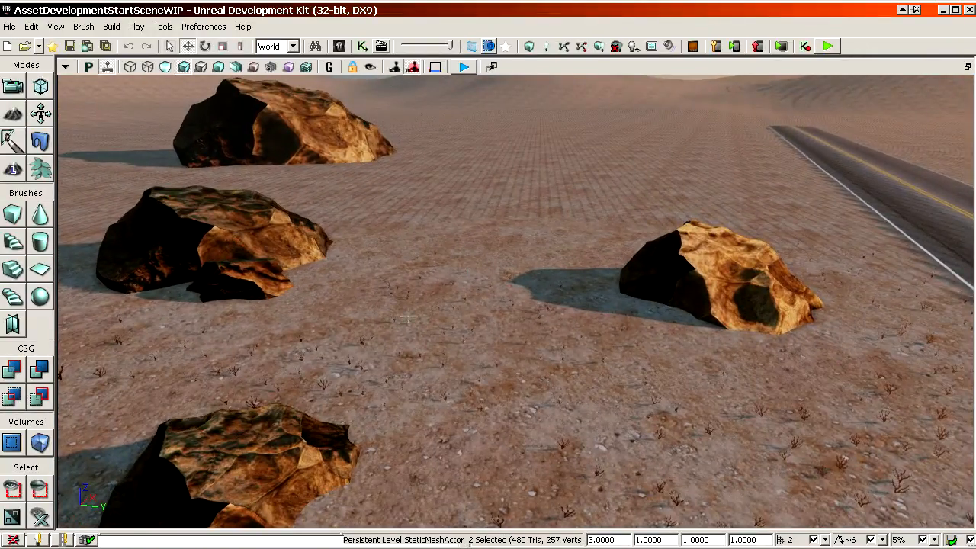
pyautogui.click(693, 46)
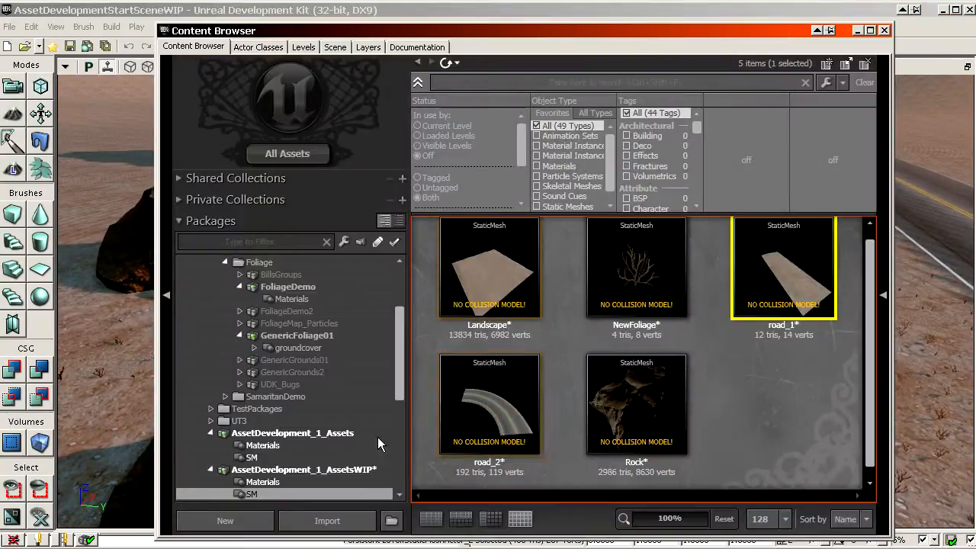
pyautogui.click(316, 470)
pyautogui.rightClick(318, 473)
pyautogui.click(333, 482)
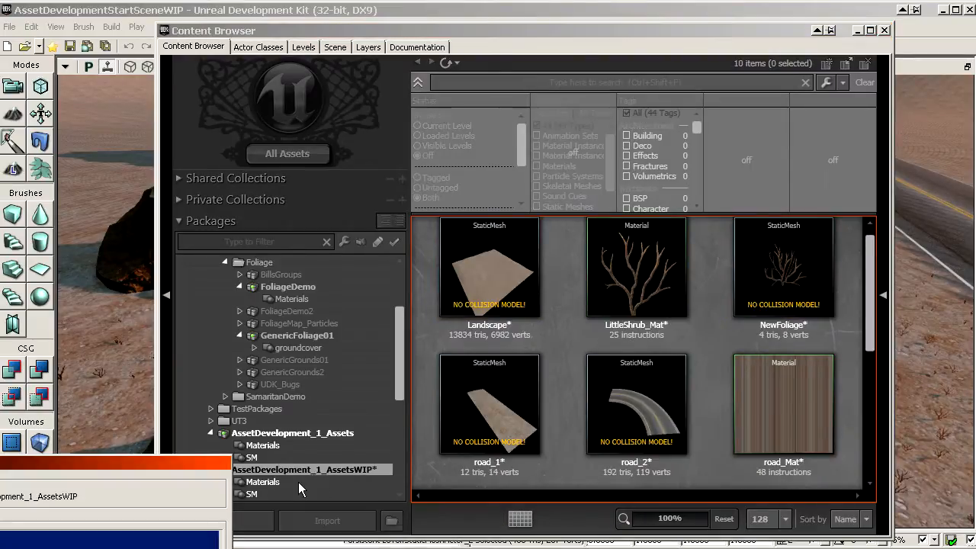
# - Open the finished soil_Mat from the Materials group of the AssetDevelopment_1_Assets package
pyautogui.click(267, 446)
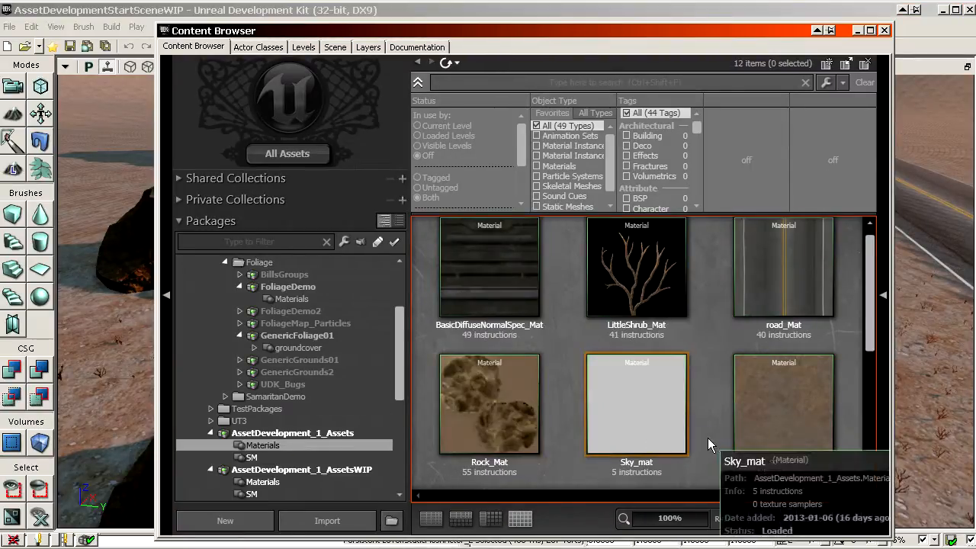
pyautogui.scroll(2, 753, 413)
pyautogui.click(784, 421)
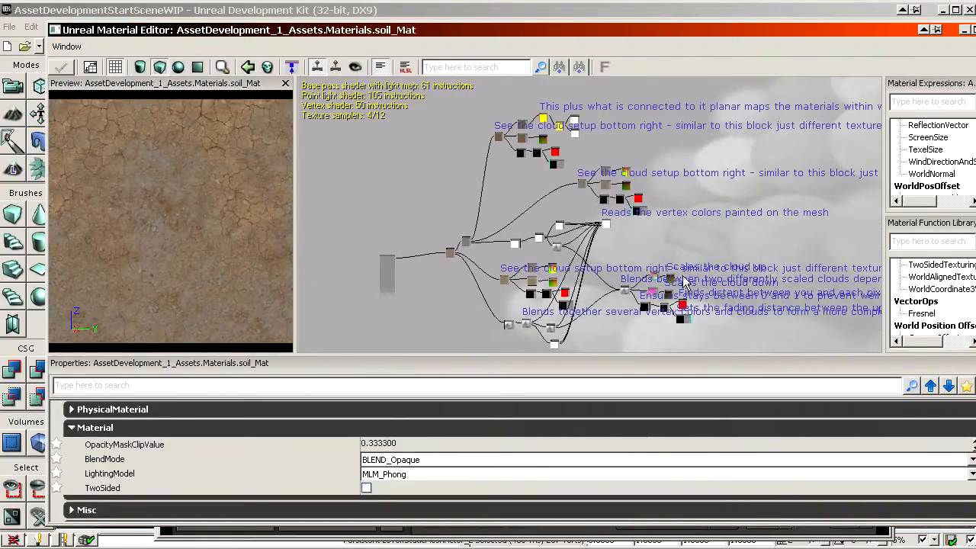
# - Examine the finished soil_Mat network, including its commented texture blocks, the cloud setup and the vertex color blending
pyautogui.scroll(5, 685, 282)
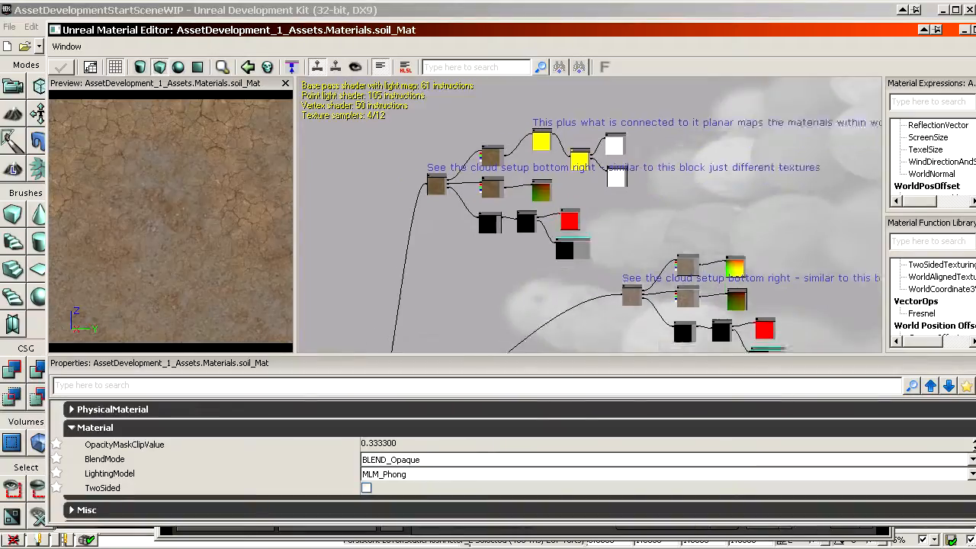
pyautogui.scroll(2, 709, 225)
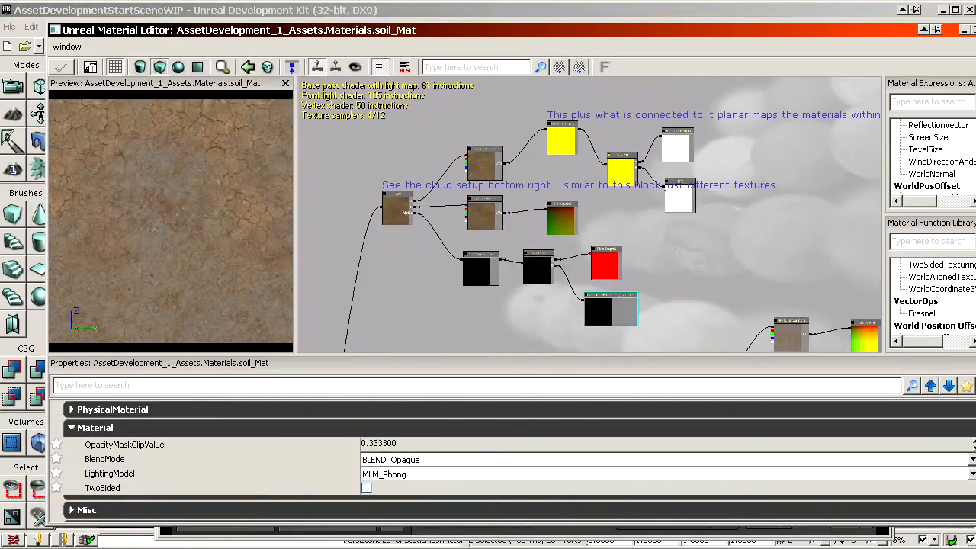
pyautogui.moveTo(639, 89); pyautogui.dragTo(893, 305)
pyautogui.moveTo(654, 281); pyautogui.dragTo(648, 100)
pyautogui.moveTo(736, 336); pyautogui.dragTo(649, 177)
pyautogui.moveTo(681, 114); pyautogui.dragTo(784, 197)
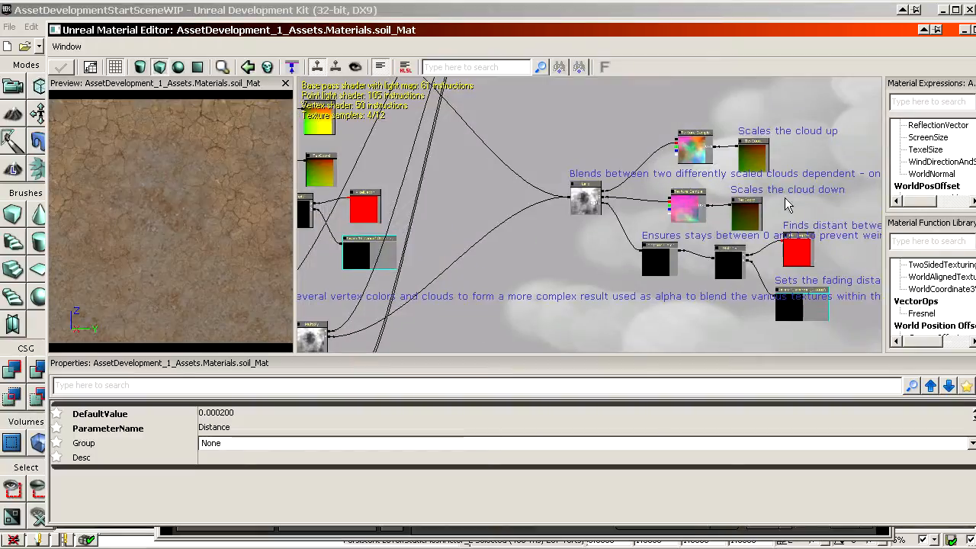
pyautogui.moveTo(412, 141); pyautogui.dragTo(611, 180)
pyautogui.scroll(7, 762, 246)
pyautogui.moveTo(654, 268); pyautogui.dragTo(759, 156)
pyautogui.scroll(-5, 763, 246)
pyautogui.scroll(-5, 716, 232)
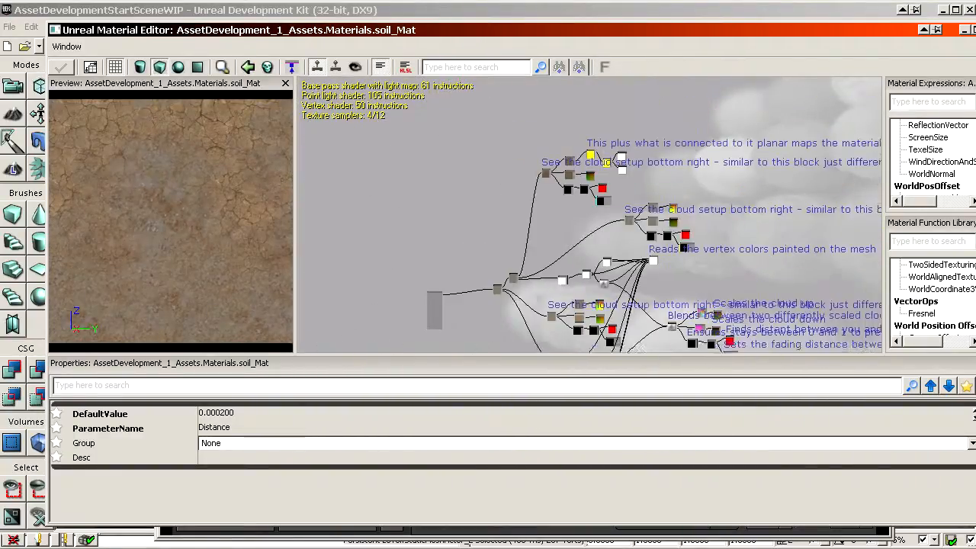
pyautogui.moveTo(716, 232); pyautogui.dragTo(717, 178)
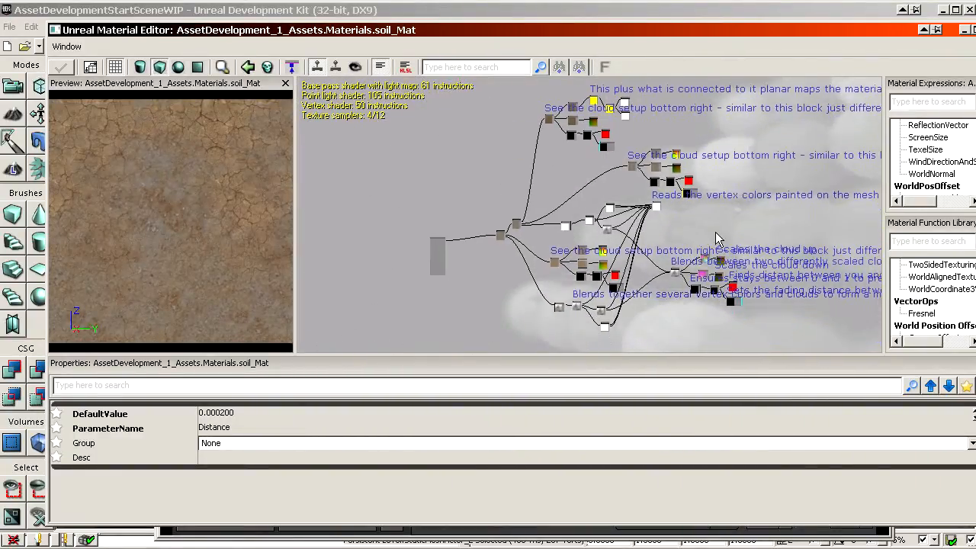
pyautogui.click(451, 172)
pyautogui.moveTo(452, 174); pyautogui.dragTo(415, 215)
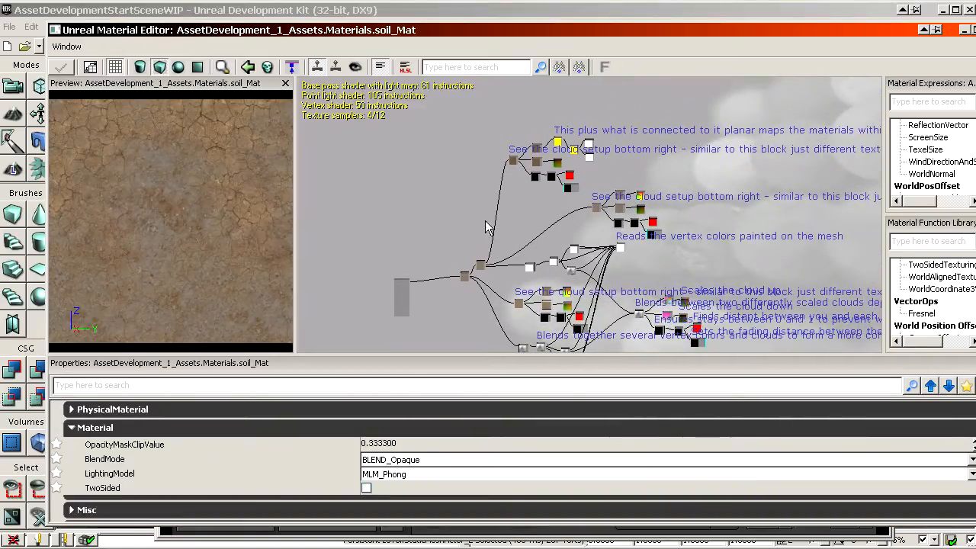
# - Inspect the planar mapping block of soil_Mat: its Mask, Divide and World Position nodes and the dividing constant
pyautogui.scroll(5, 549, 162)
pyautogui.moveTo(550, 163); pyautogui.dragTo(435, 267)
pyautogui.scroll(4, 550, 162)
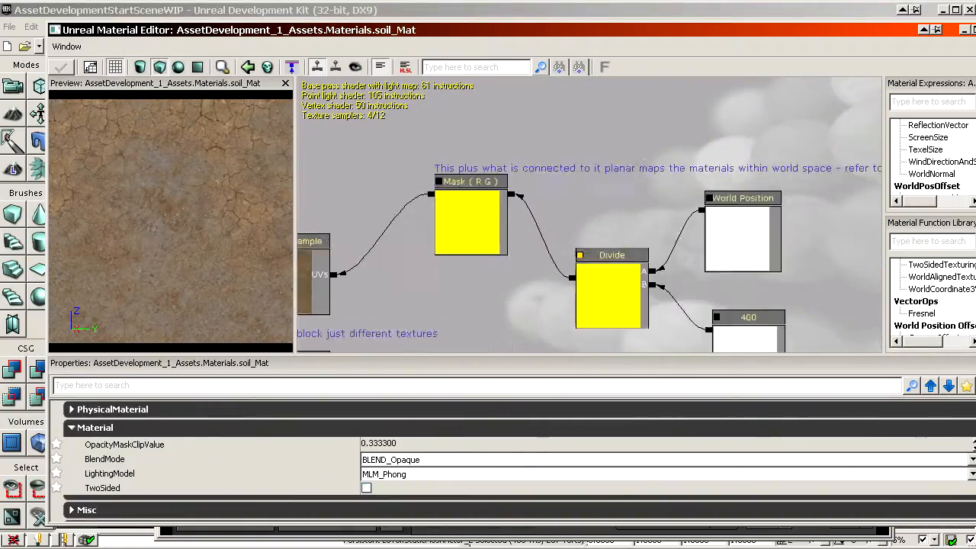
pyautogui.moveTo(503, 266); pyautogui.dragTo(531, 92)
pyautogui.scroll(1, 531, 191)
pyautogui.moveTo(641, 130); pyautogui.dragTo(582, 271)
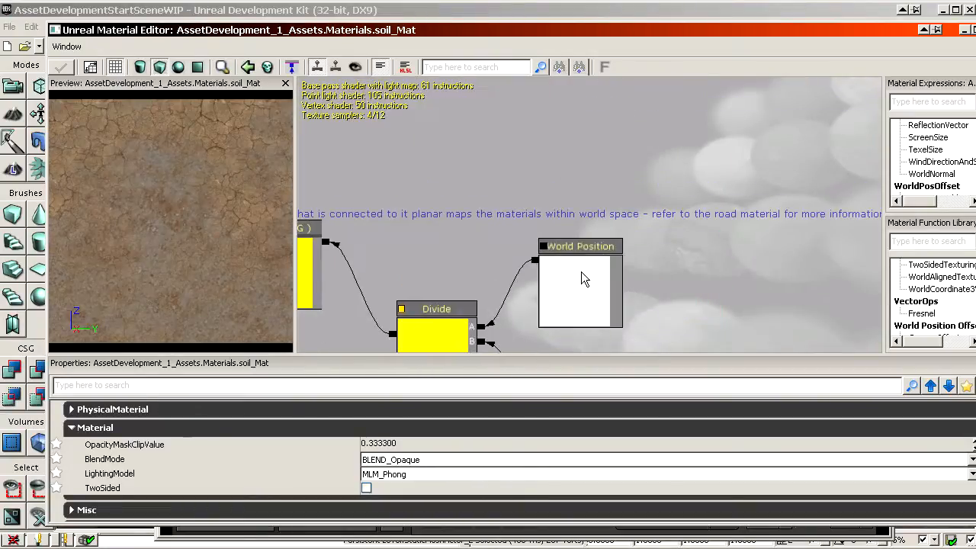
pyautogui.click(581, 272)
pyautogui.moveTo(606, 339); pyautogui.dragTo(939, 143)
pyautogui.click(534, 239)
pyautogui.click(400, 180)
pyautogui.click(581, 267)
pyautogui.click(693, 208)
pyautogui.click(711, 323)
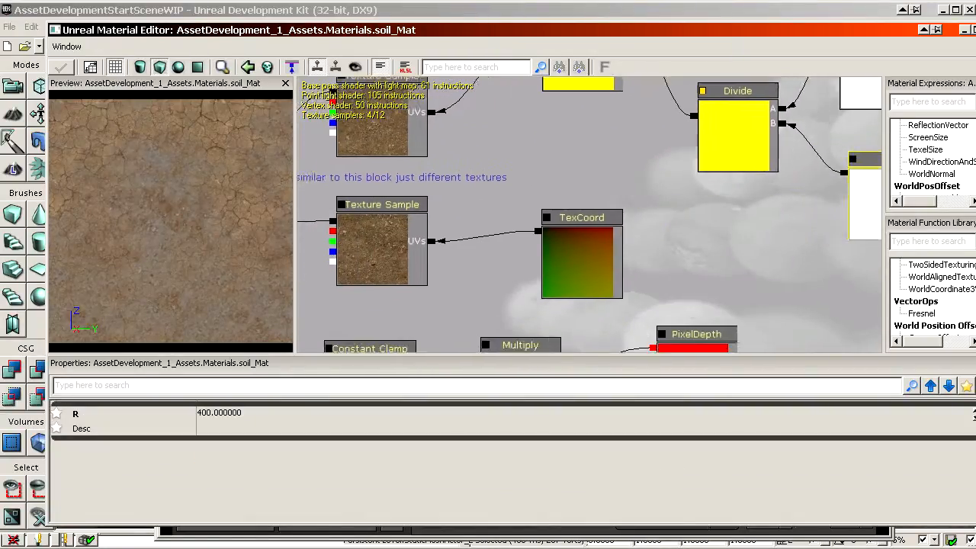
# - Examine how the Lerp blends the two soil samples through the Constant Clamp, Multiply and PixelDepth nodes, and close the material
pyautogui.moveTo(299, 237); pyautogui.dragTo(669, 283)
pyautogui.click(537, 244)
pyautogui.click(518, 180)
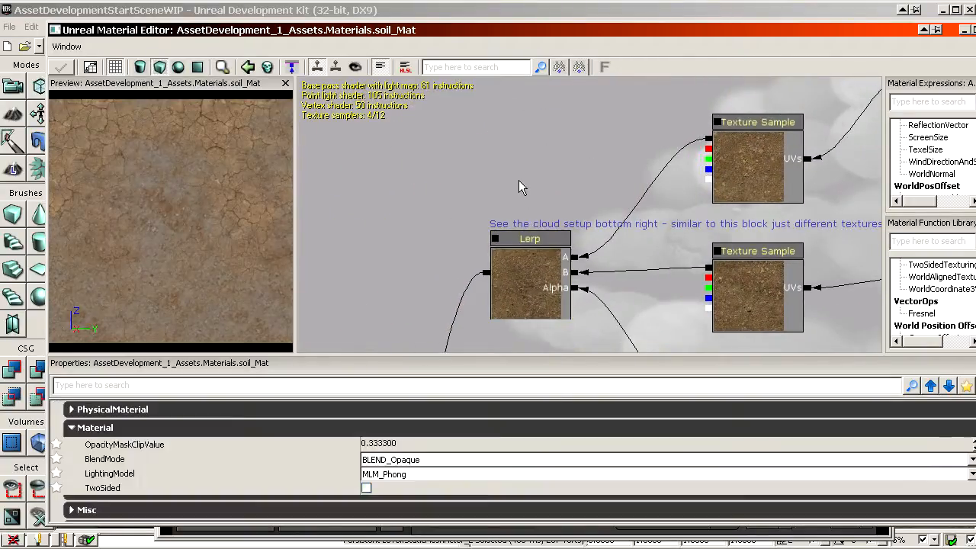
pyautogui.moveTo(519, 180); pyautogui.dragTo(147, 0)
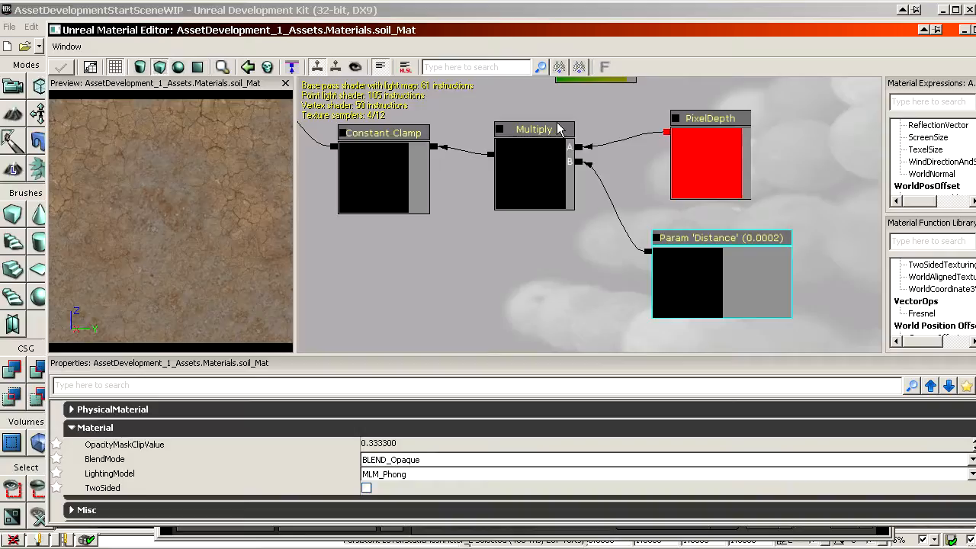
pyautogui.hotkey('alt', 'F4')
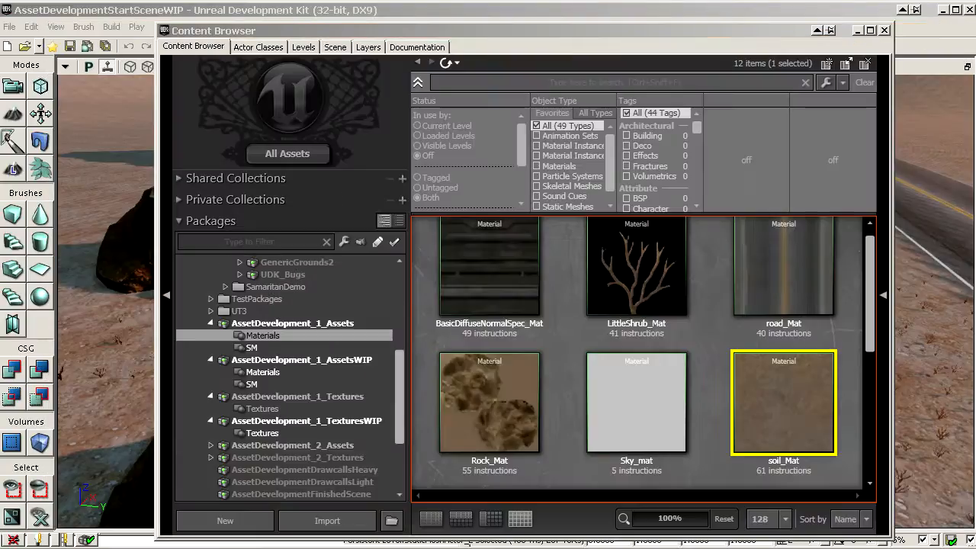
# - Reopen the finished soil_Mat for a brief look at its Diffuse chain and close it again
pyautogui.doubleClick(781, 394)
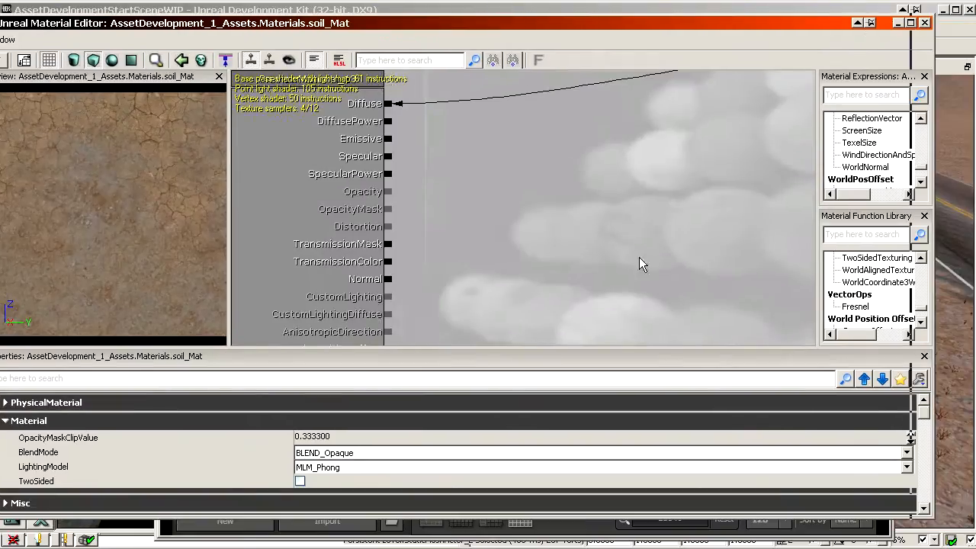
pyautogui.scroll(-5, 756, 221)
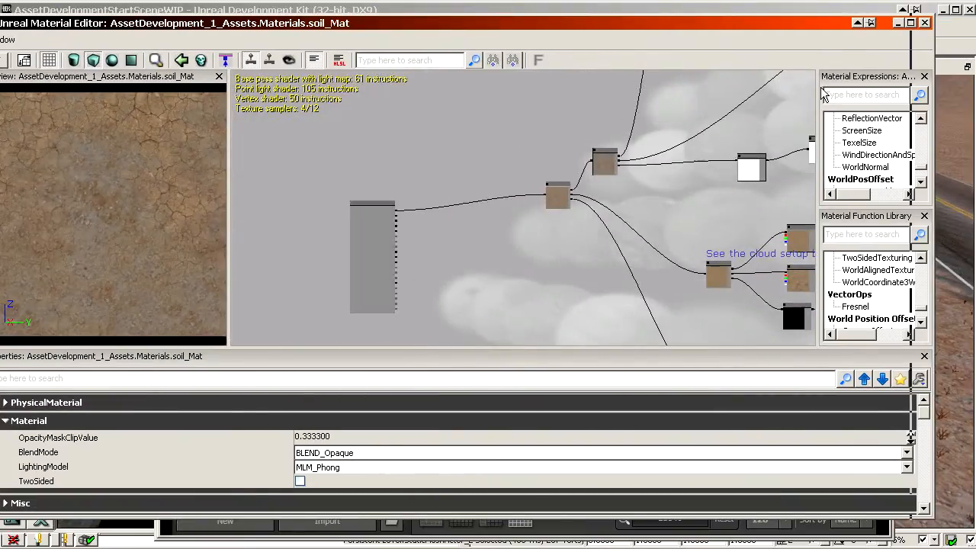
pyautogui.click(924, 23)
# - Open soil_Mat from the AssetDevelopment_1_AssetsWIP Materials group and move its editor aside so the Content Browser stays accessible
pyautogui.click(314, 433)
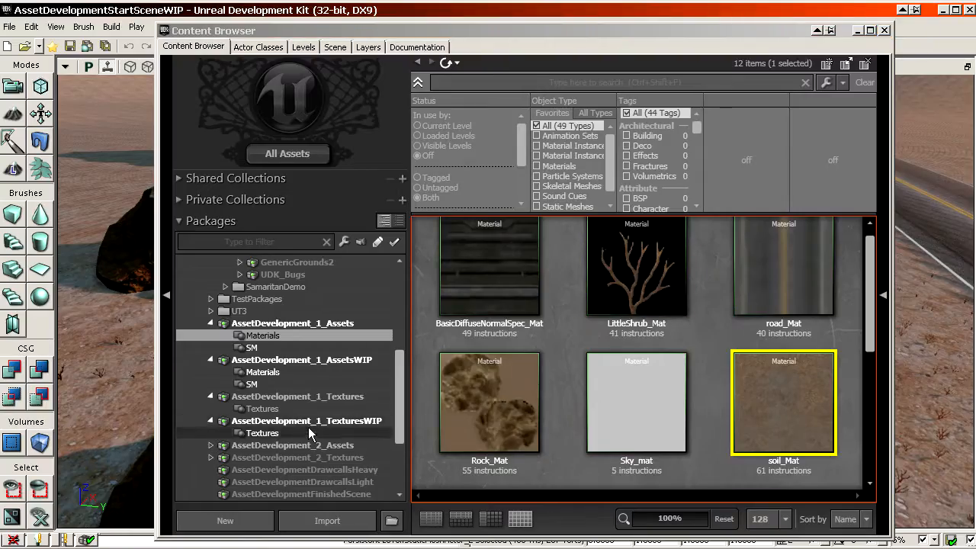
pyautogui.click(294, 372)
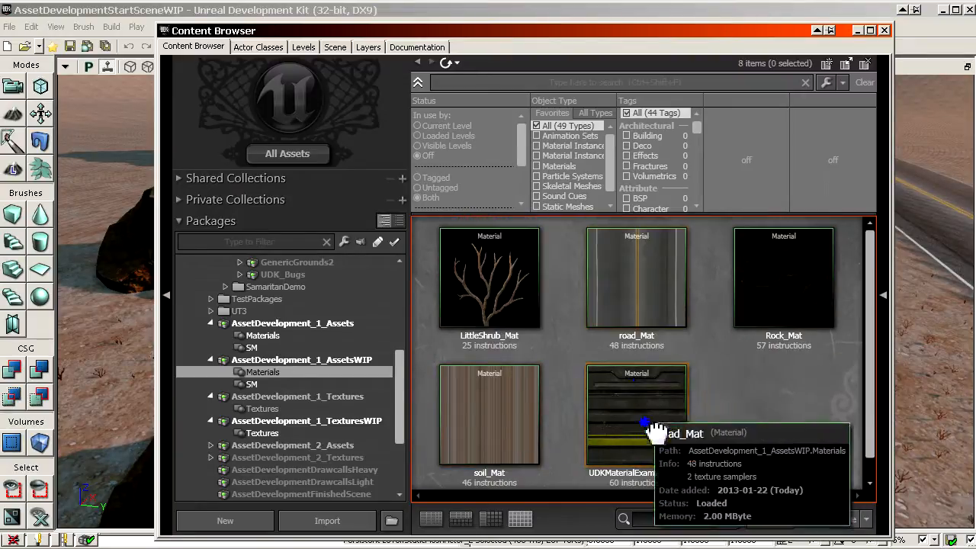
pyautogui.doubleClick(491, 414)
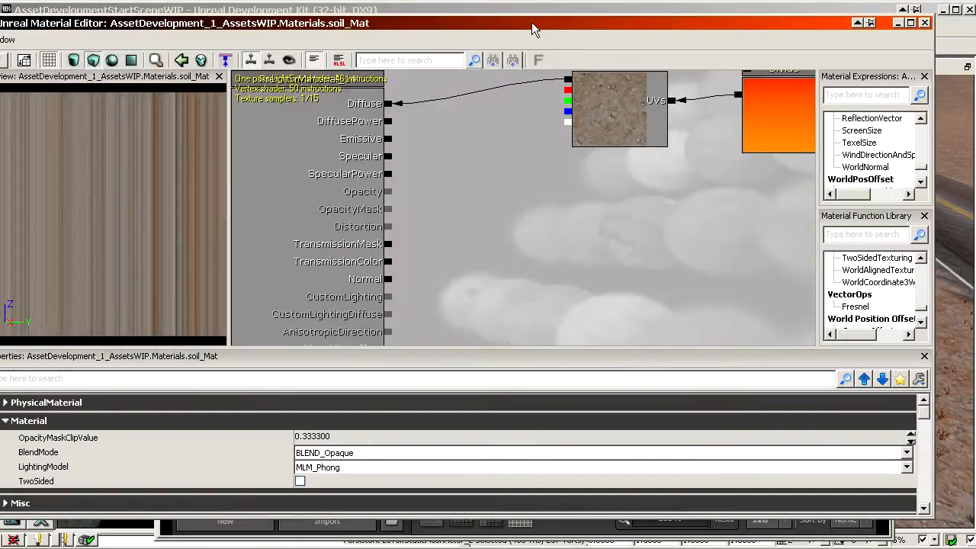
pyautogui.moveTo(531, 22); pyautogui.dragTo(172, 162)
pyautogui.click(408, 33)
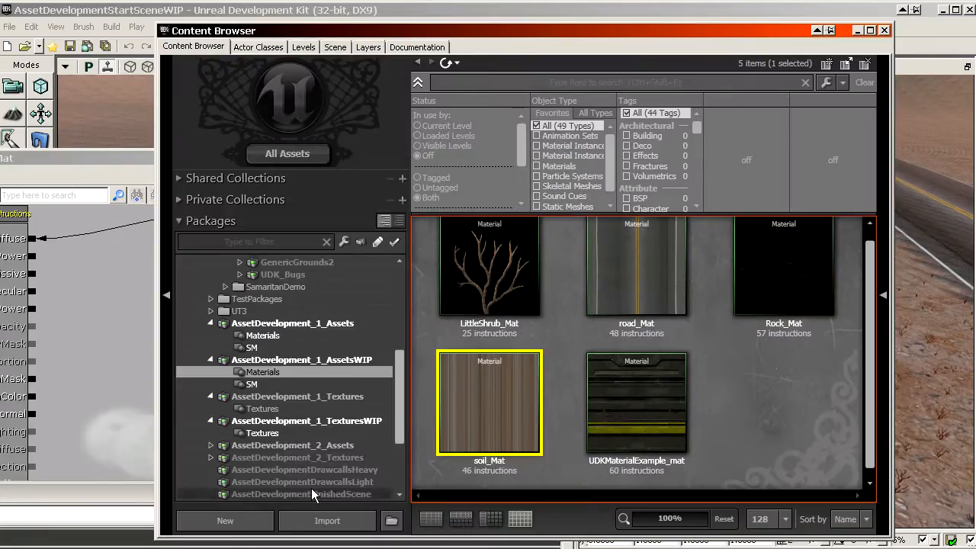
# - Add texture samples for soil_1_d and soil_3_d from AssetDevelopment_1_TexturesWIP below the existing sample in soil_Mat
pyautogui.click(281, 434)
pyautogui.scroll(-2, 775, 306)
pyautogui.click(776, 307)
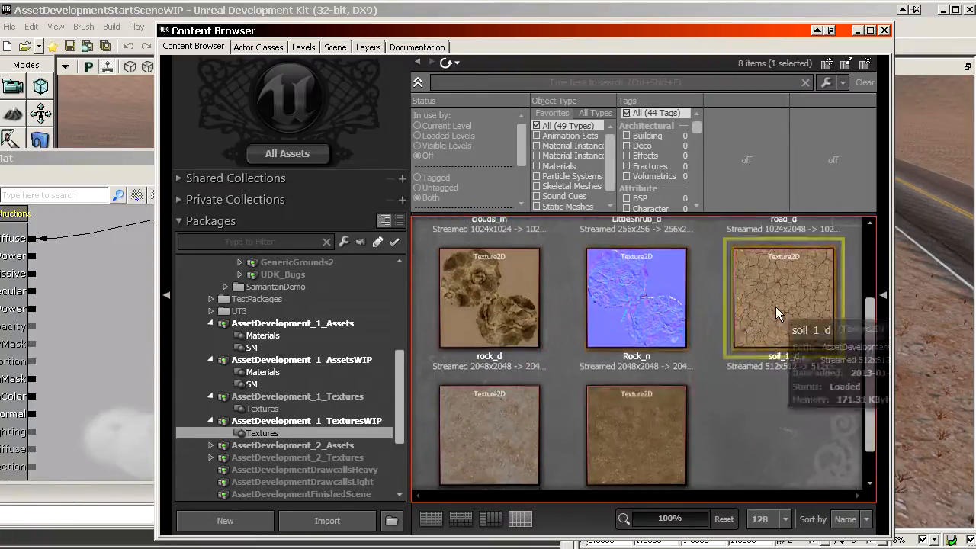
pyautogui.click(73, 279)
pyautogui.click(227, 344)
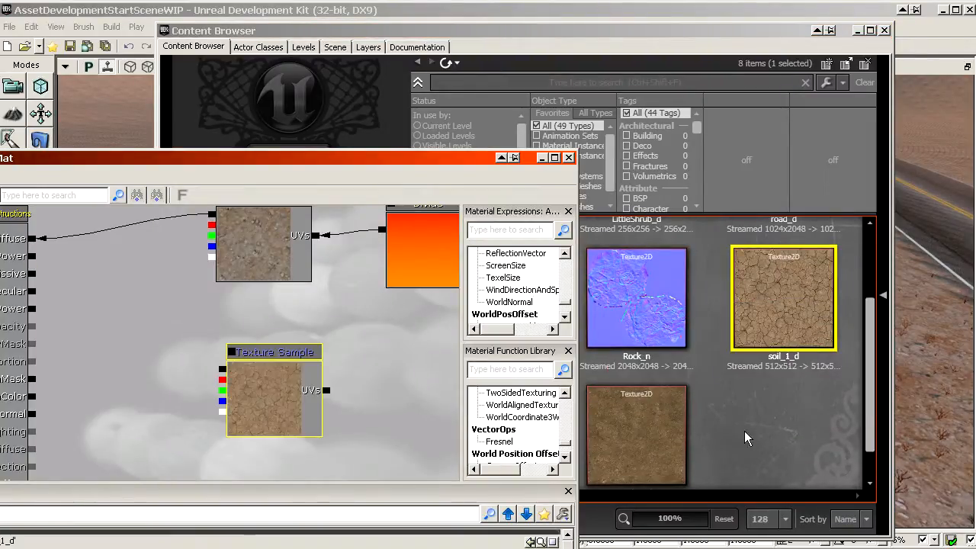
pyautogui.click(619, 458)
pyautogui.click(129, 365)
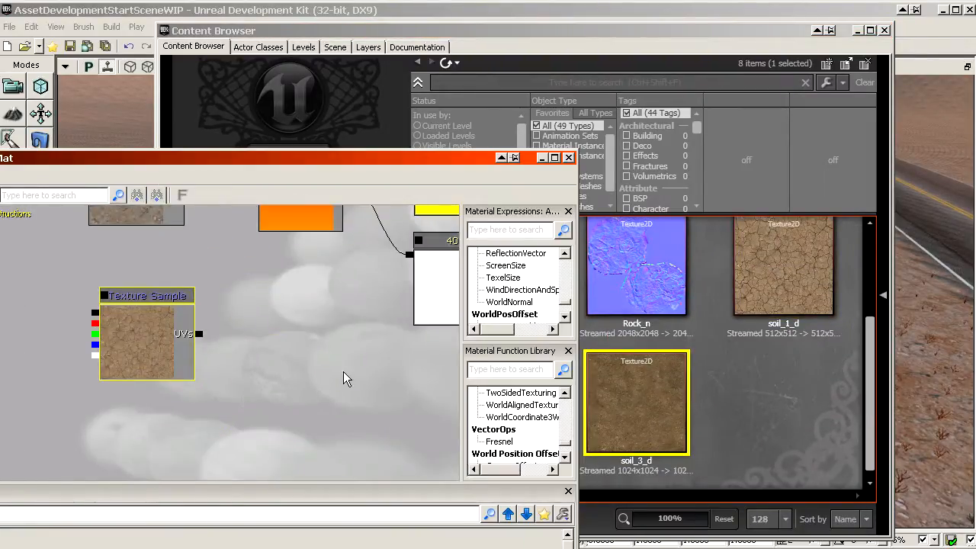
pyautogui.click(344, 373)
# - Look through the remaining WIP textures, bring the soil_Mat editor back over the Content Browser and review the added samples
pyautogui.click(659, 299)
pyautogui.scroll(4, 713, 336)
pyautogui.scroll(-5, 692, 341)
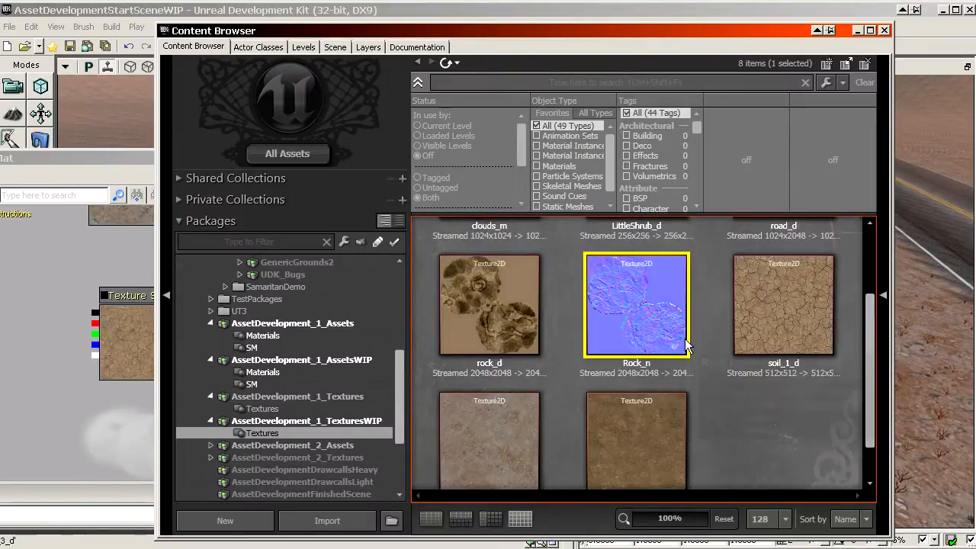
pyautogui.moveTo(35, 159); pyautogui.dragTo(434, 31)
pyautogui.scroll(-5, 458, 247)
pyautogui.scroll(6, 459, 246)
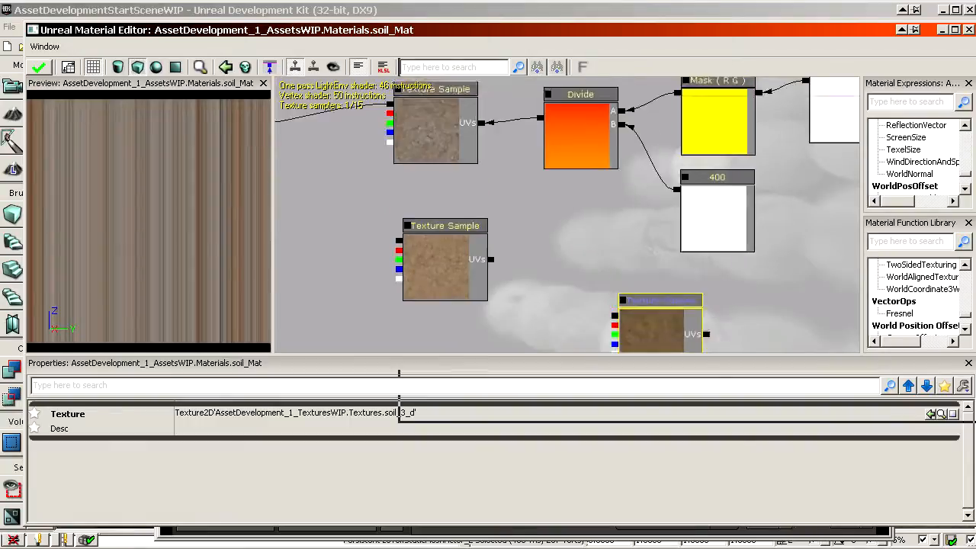
# - Move the two unconnected Texture Sample nodes out of the way of the soil material's connected node network
pyautogui.scroll(-1, 458, 246)
pyautogui.keyDown('ctrl'); pyautogui.keyDown('alt'); pyautogui.moveTo(434, 112); pyautogui.dragTo(767, 331); pyautogui.keyUp('alt'); pyautogui.keyUp('ctrl')
pyautogui.keyDown('ctrl'); pyautogui.moveTo(615, 311); pyautogui.dragTo(762, 227); pyautogui.keyUp('ctrl')
pyautogui.moveTo(715, 250); pyautogui.dragTo(634, 281)
pyautogui.click(634, 281)
pyautogui.keyDown('ctrl'); pyautogui.click(486, 213); pyautogui.keyUp('ctrl')
pyautogui.keyDown('ctrl'); pyautogui.moveTo(486, 214); pyautogui.dragTo(541, 347); pyautogui.keyUp('ctrl')
pyautogui.moveTo(508, 297); pyautogui.dragTo(598, 335)
pyautogui.scroll(5, 659, 186)
pyautogui.moveTo(659, 186); pyautogui.dragTo(560, 219)
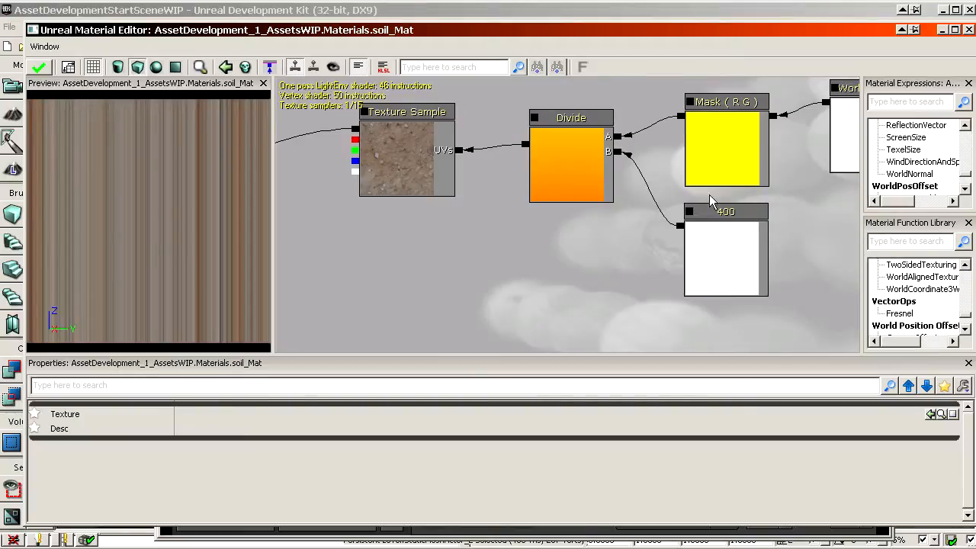
# - Tilt the material preview to show the plane from above, clear the level view of covering windows, and apply the soil_Mat changes
pyautogui.scroll(-3, 180, 218)
pyautogui.moveTo(180, 218); pyautogui.dragTo(167, 273)
pyautogui.scroll(3, 166, 201)
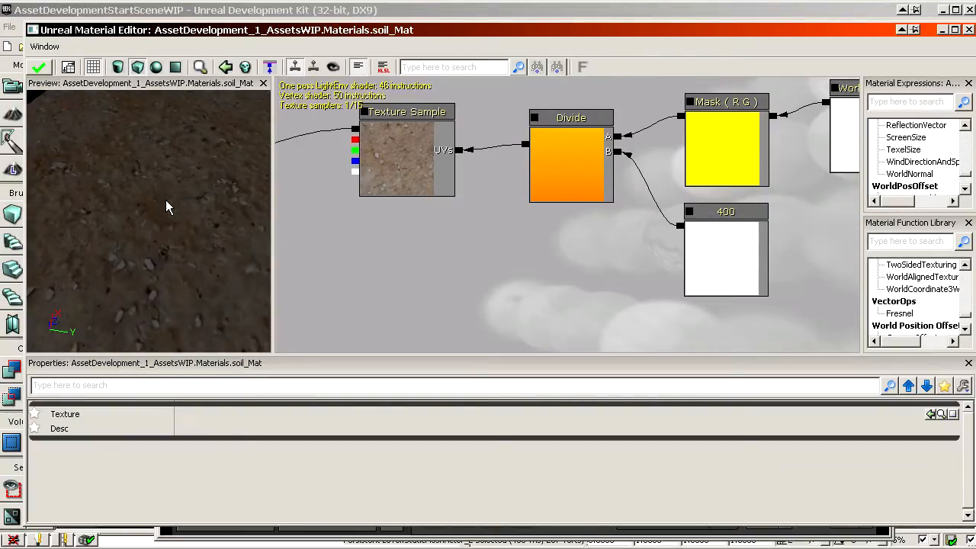
pyautogui.moveTo(166, 201)
pyautogui.mouseDown()
pyautogui.moveTo(174, 176)
pyautogui.moveTo(152, 191)
pyautogui.moveTo(169, 199)
pyautogui.moveTo(152, 198)
pyautogui.mouseUp()
pyautogui.moveTo(559, 237); pyautogui.dragTo(594, 253)
pyautogui.moveTo(434, 33); pyautogui.dragTo(975, 37)
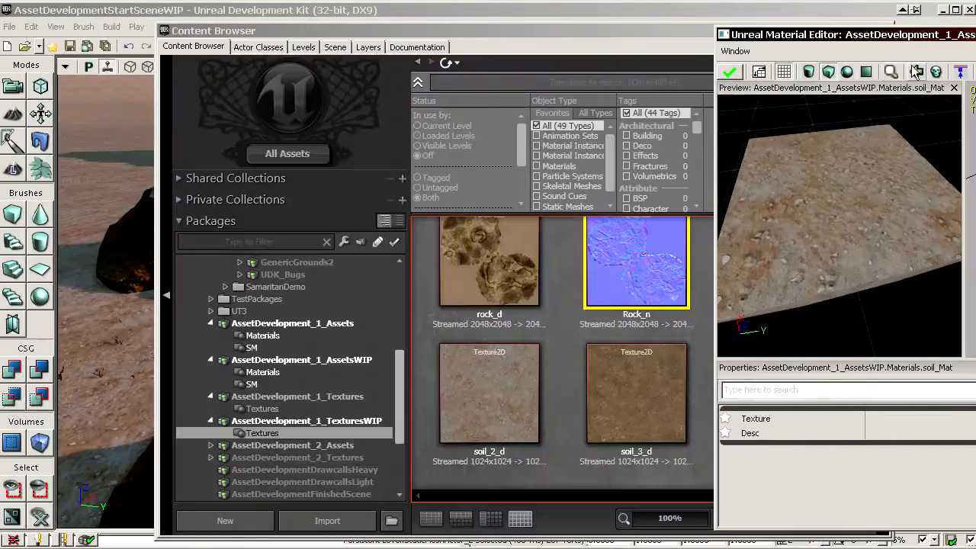
pyautogui.moveTo(560, 29); pyautogui.dragTo(229, 548)
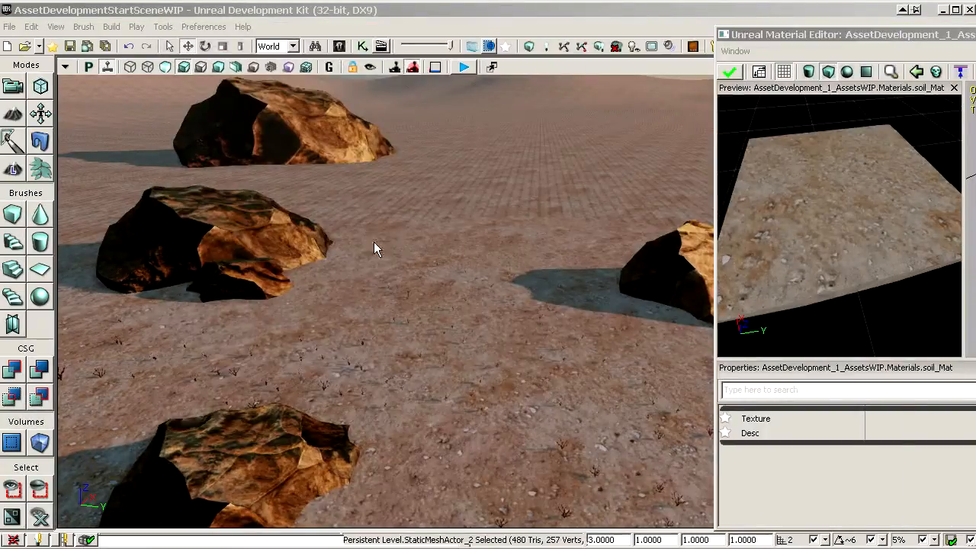
pyautogui.click(732, 73)
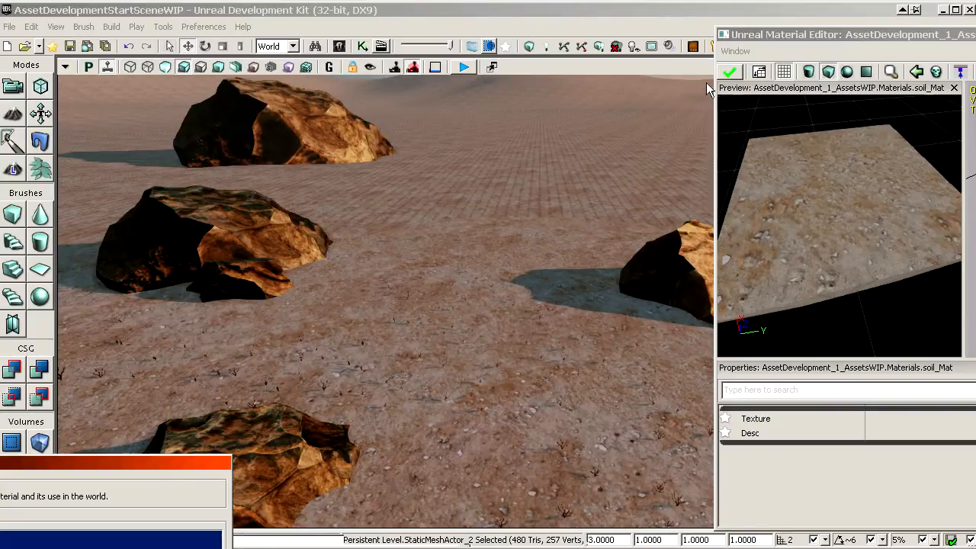
# - Select the ground mesh inside the road bend, filter its properties by "dyna", and turn off bCastDynamicShadow
pyautogui.moveTo(534, 245); pyautogui.dragTo(626, 183)
pyautogui.moveTo(385, 252); pyautogui.dragTo(385, 305, button='right')
pyautogui.moveTo(421, 296); pyautogui.dragTo(373, 328)
pyautogui.moveTo(421, 296); pyautogui.dragTo(488, 325, button='right')
pyautogui.click(421, 296)
pyautogui.press('F4')
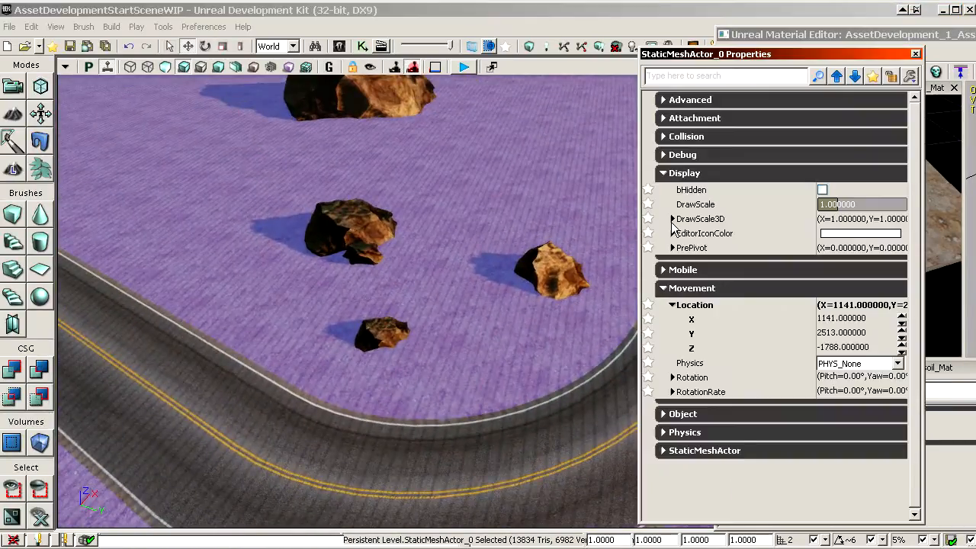
pyautogui.click(721, 77)
pyautogui.write('dyna')
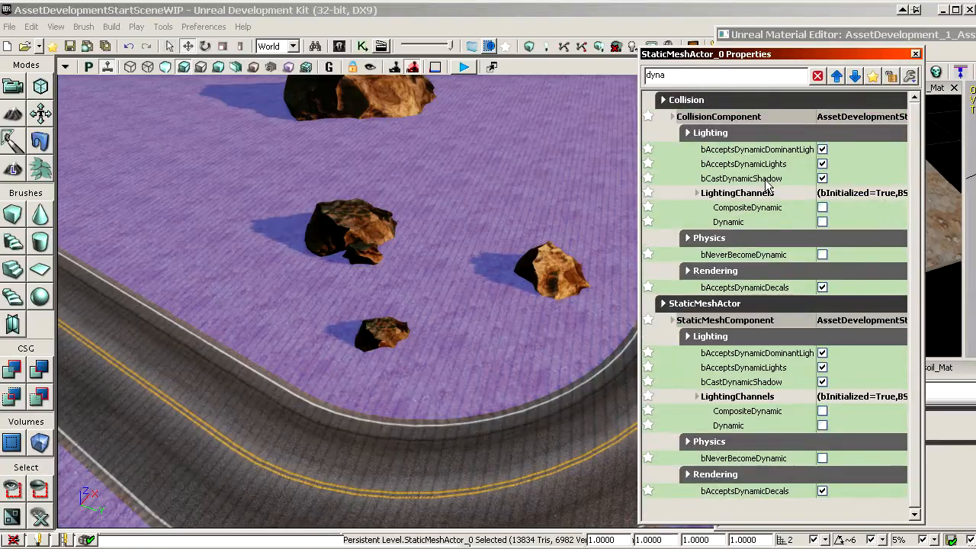
pyautogui.doubleClick(767, 181)
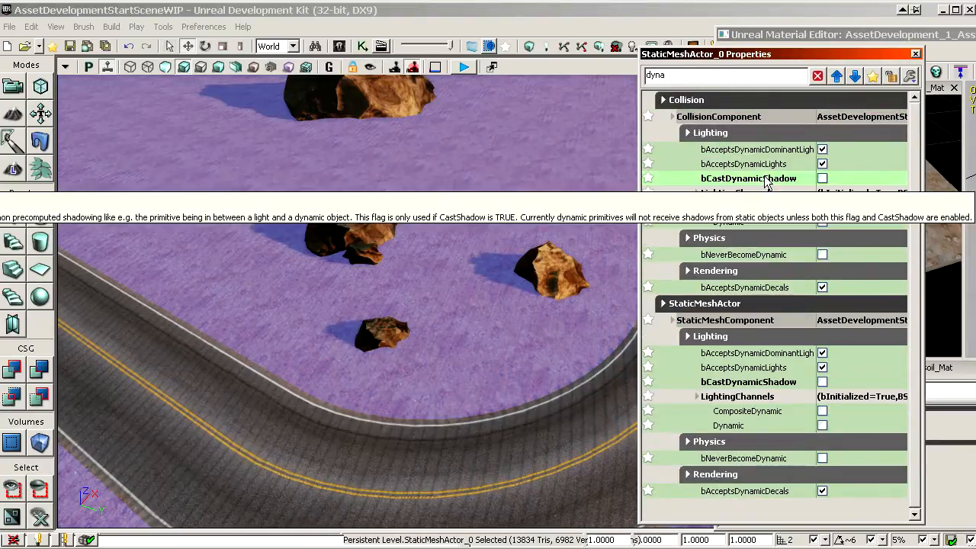
# - Close the actor properties and examine how the soil texture tiles on the ground, both up close and toward the horizon
pyautogui.moveTo(473, 179); pyautogui.dragTo(476, 225, button='right')
pyautogui.click(345, 86)
pyautogui.moveTo(345, 86); pyautogui.dragTo(435, 162, button='right')
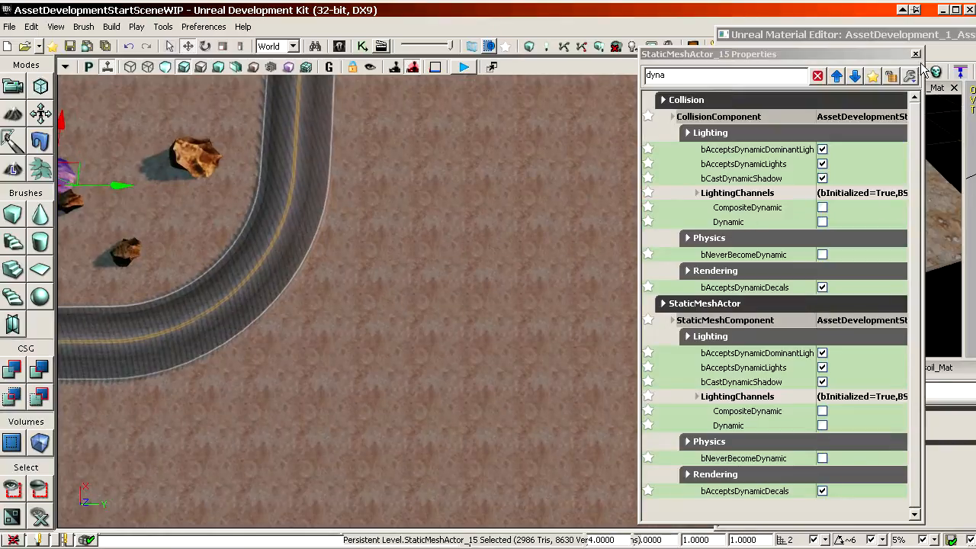
pyautogui.click(915, 54)
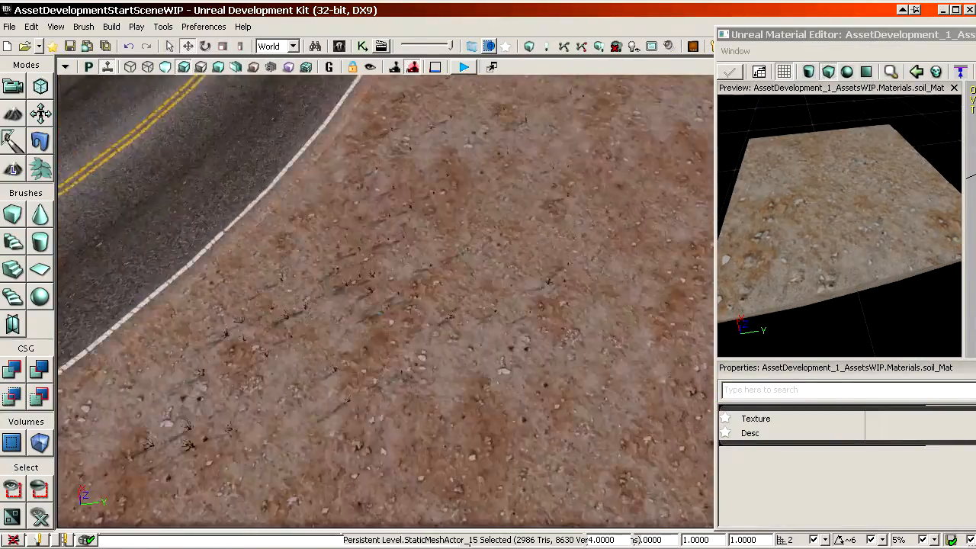
pyautogui.moveTo(381, 301); pyautogui.dragTo(450, 229, button='right')
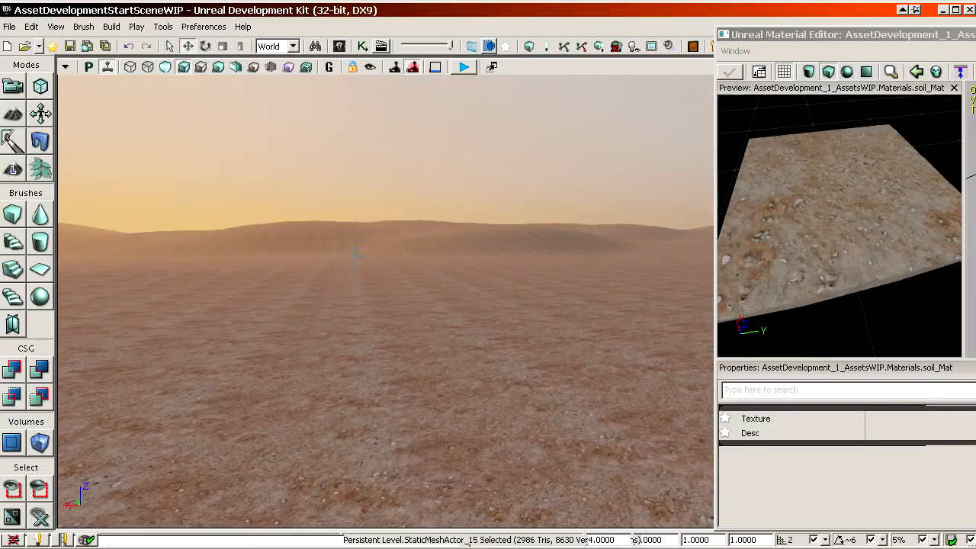
pyautogui.moveTo(487, 351); pyautogui.dragTo(410, 317)
pyautogui.moveTo(421, 286); pyautogui.dragTo(426, 313, button='right')
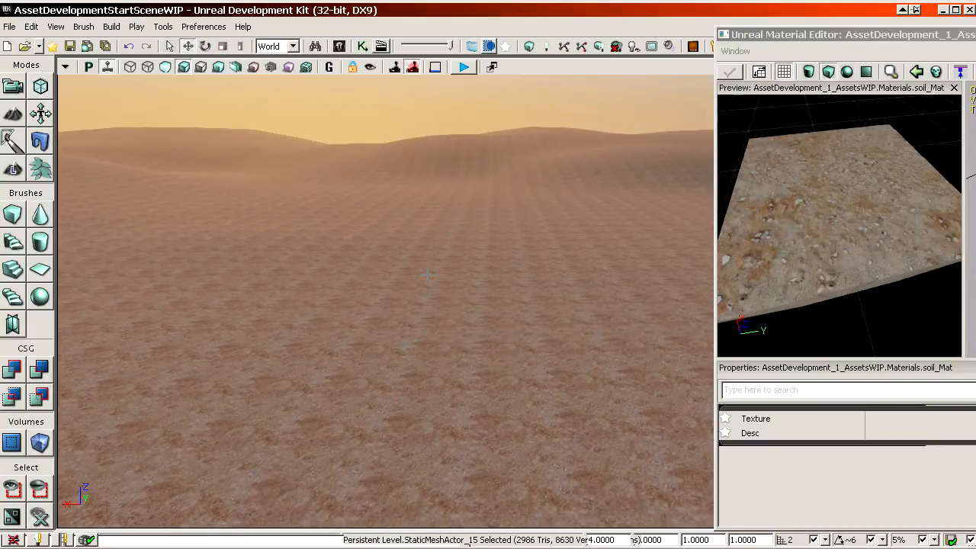
pyautogui.scroll(5, 485, 190)
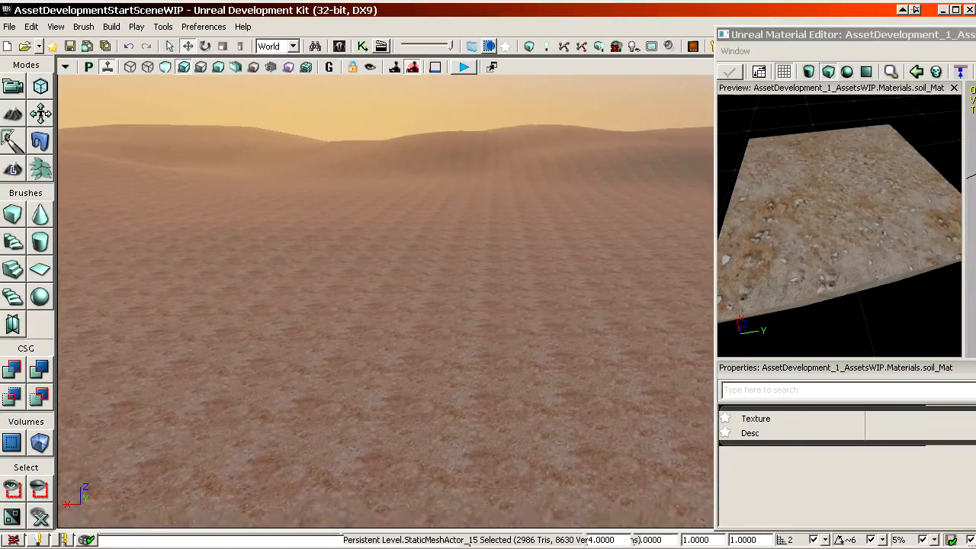
pyautogui.moveTo(385, 305)
pyautogui.mouseDown(button='right')
pyautogui.moveTo(382, 271)
pyautogui.moveTo(370, 343)
pyautogui.moveTo(385, 317)
pyautogui.mouseUp(button='right')
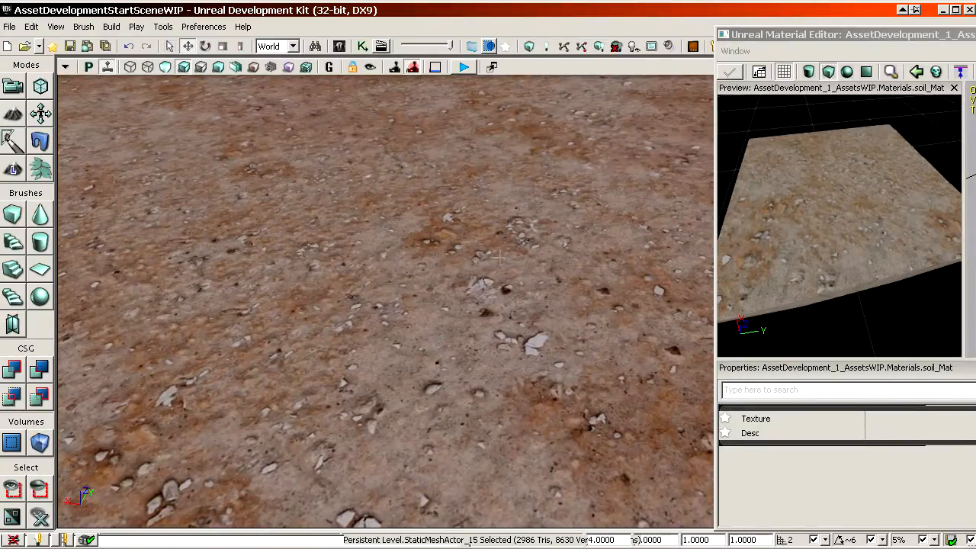
pyautogui.moveTo(498, 258); pyautogui.dragTo(376, 236, button='right')
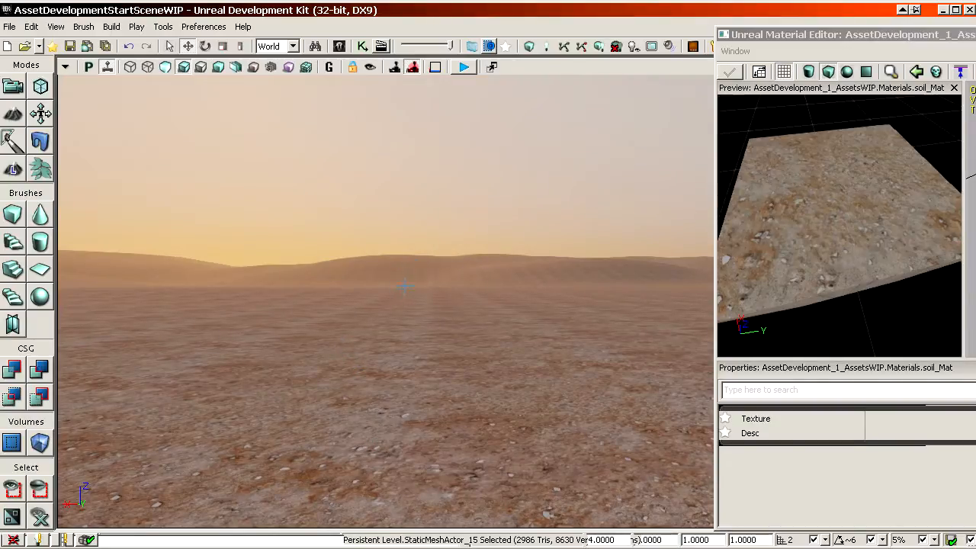
# - Bring the material editor back over the level and add a PixelDepth expression below the existing soil_Mat nodes
pyautogui.moveTo(809, 35); pyautogui.dragTo(141, 30)
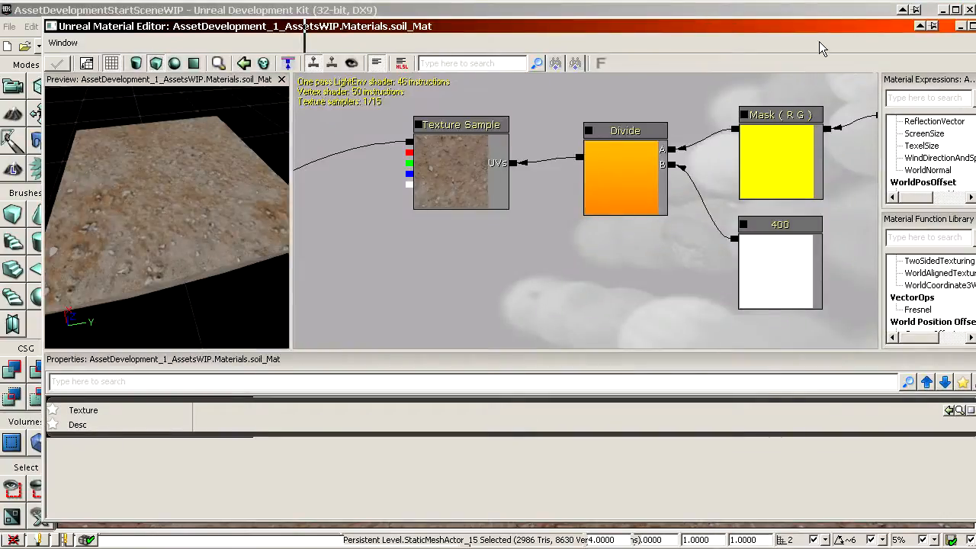
pyautogui.moveTo(808, 24); pyautogui.dragTo(775, 21)
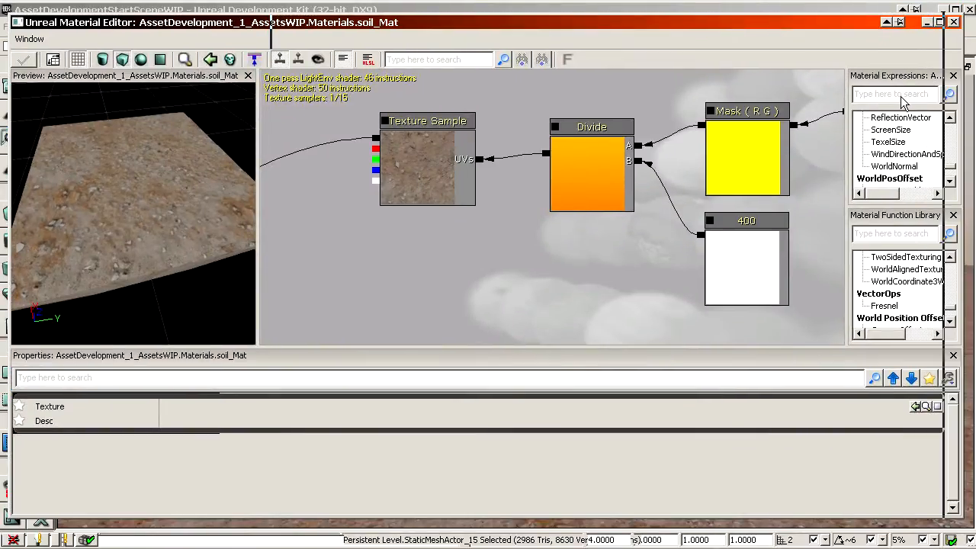
pyautogui.click(901, 96)
pyautogui.write('pixelde')
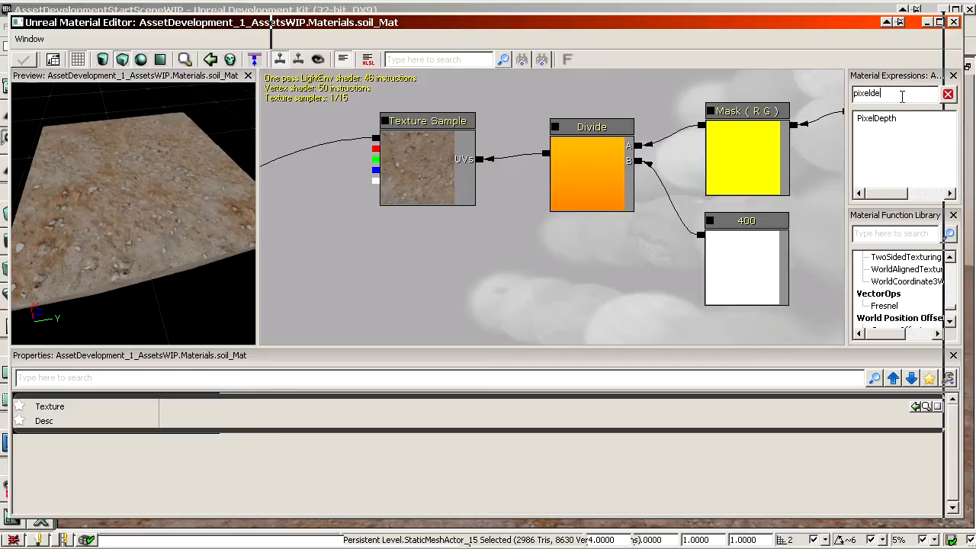
pyautogui.moveTo(877, 118); pyautogui.dragTo(548, 163)
pyautogui.click(416, 226)
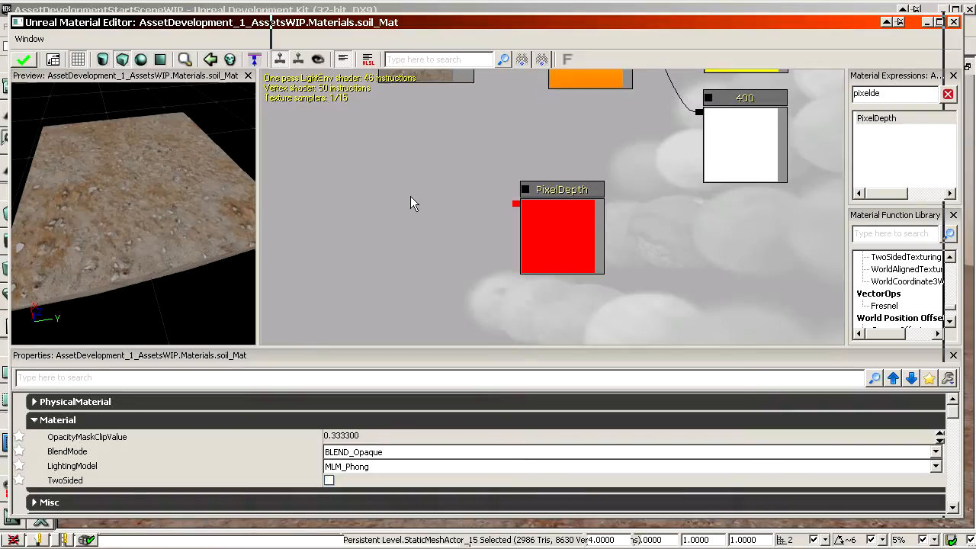
# - Compare the near and distant ground in the level, and reposition the PixelDepth node in free space below the 400 constant
pyautogui.moveTo(421, 21); pyautogui.dragTo(975, 24)
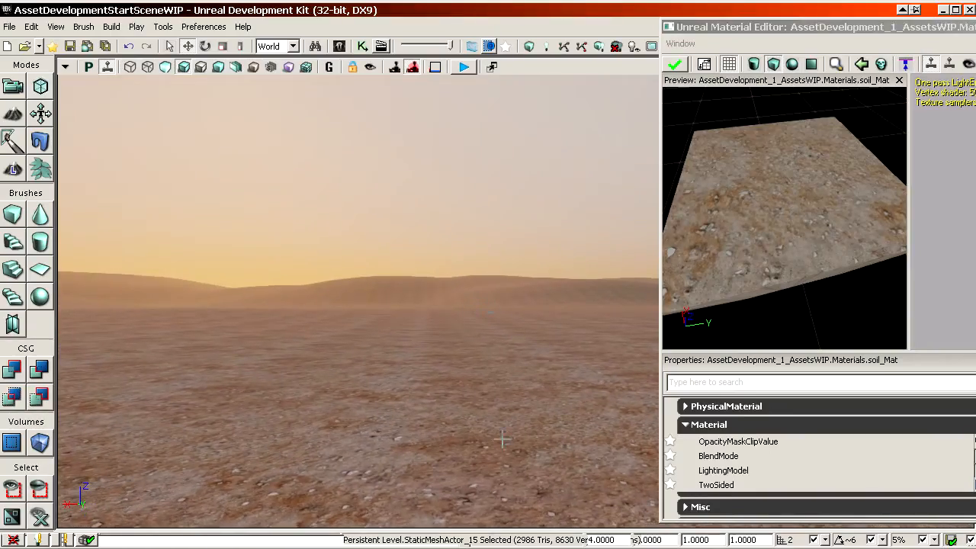
pyautogui.moveTo(503, 439); pyautogui.dragTo(504, 379, button='right')
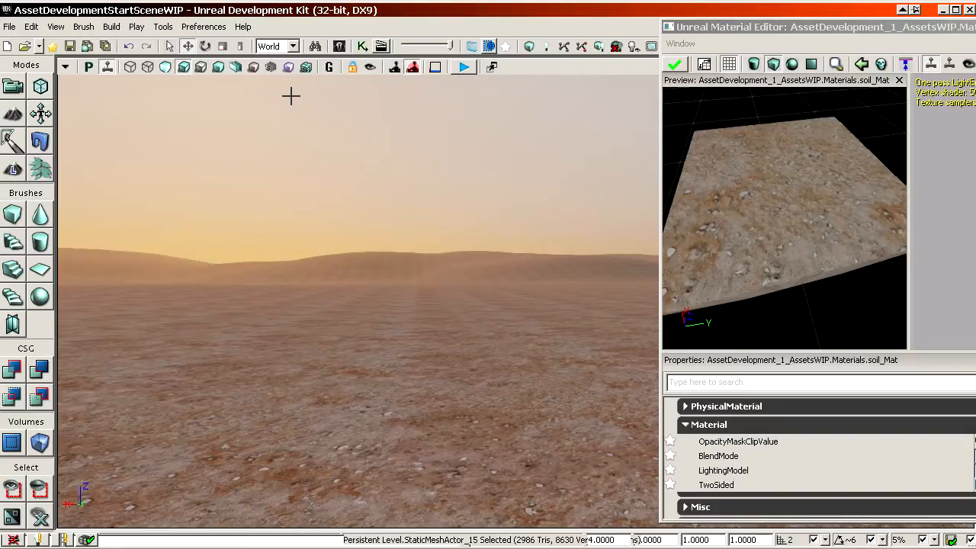
pyautogui.moveTo(832, 31); pyautogui.dragTo(194, 29)
pyautogui.moveTo(601, 202); pyautogui.dragTo(583, 122)
pyautogui.scroll(-1, 578, 134)
pyautogui.keyDown('ctrl'); pyautogui.moveTo(559, 173); pyautogui.dragTo(678, 219); pyautogui.keyUp('ctrl')
pyautogui.moveTo(468, 205); pyautogui.dragTo(467, 235)
pyautogui.scroll(1, 534, 235)
pyautogui.moveTo(596, 246); pyautogui.dragTo(565, 271)
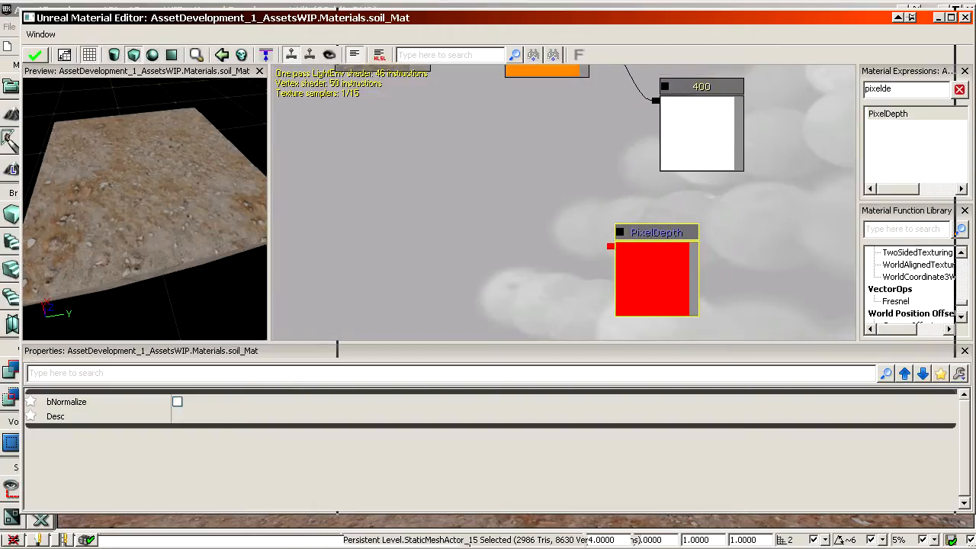
pyautogui.moveTo(535, 215); pyautogui.dragTo(530, 248)
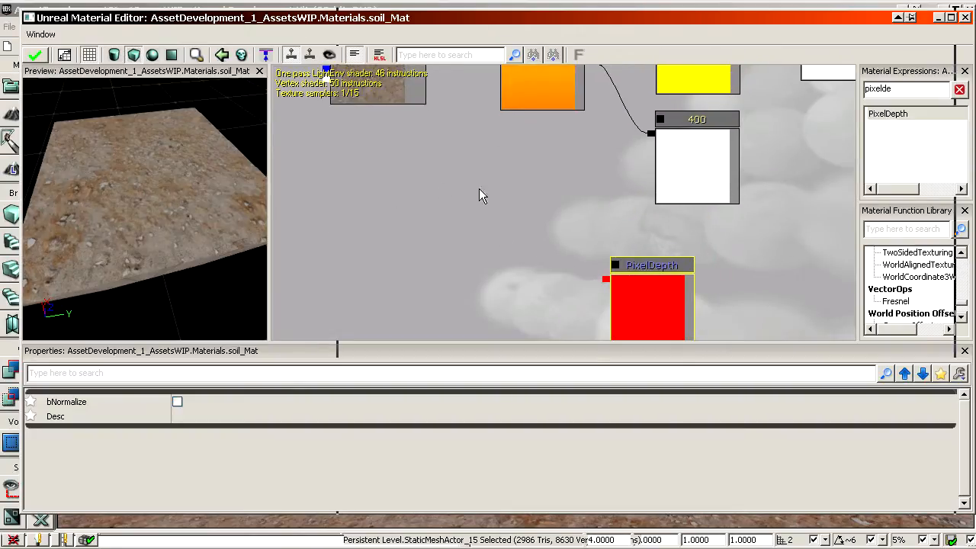
pyautogui.moveTo(479, 188); pyautogui.dragTo(497, 165)
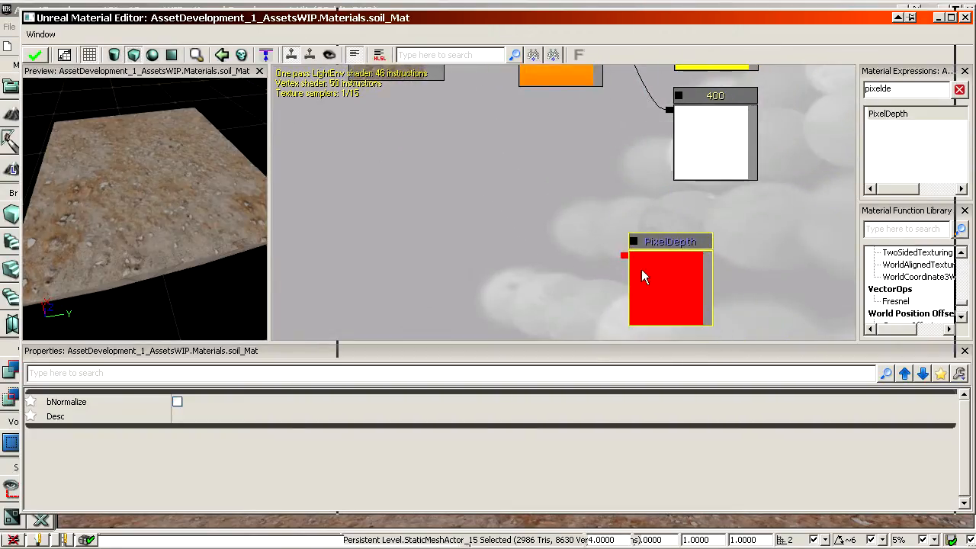
pyautogui.keyDown('ctrl'); pyautogui.moveTo(647, 280); pyautogui.dragTo(657, 286); pyautogui.keyUp('ctrl')
# - Add a Multiply node and a constant beside PixelDepth, connecting PixelDepth to input A and the constant to input B
pyautogui.moveTo(520, 246); pyautogui.dragTo(436, 216)
pyautogui.press('m')
pyautogui.click(464, 213)
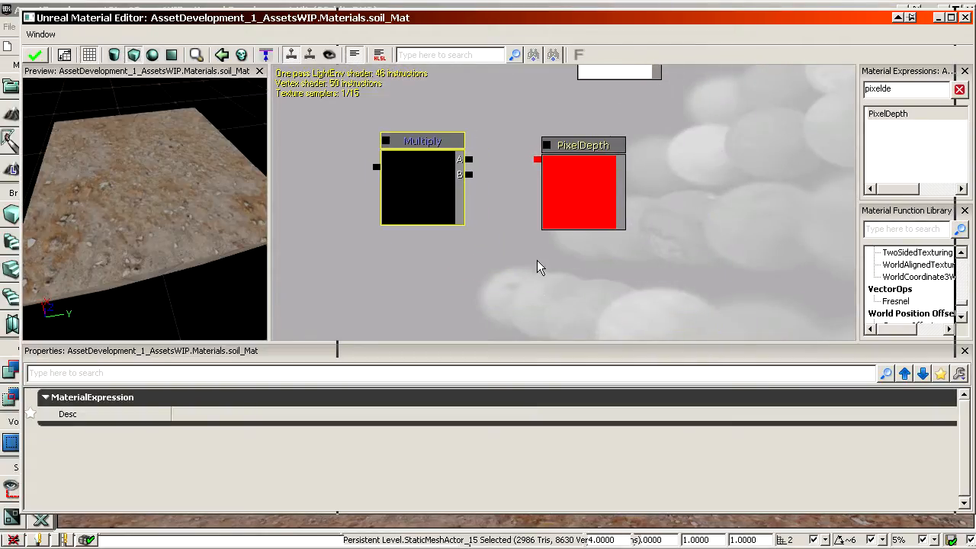
pyautogui.click(508, 253)
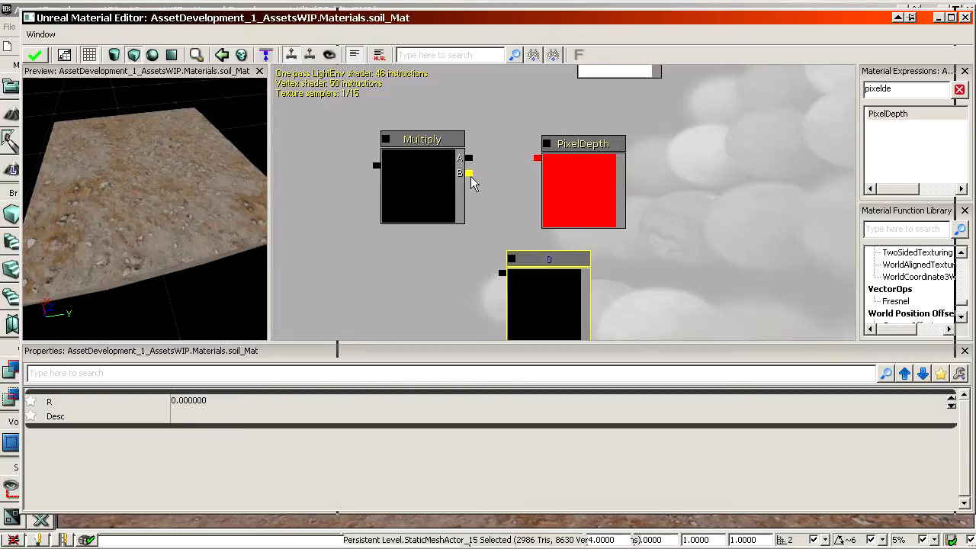
pyautogui.moveTo(471, 177); pyautogui.dragTo(505, 268)
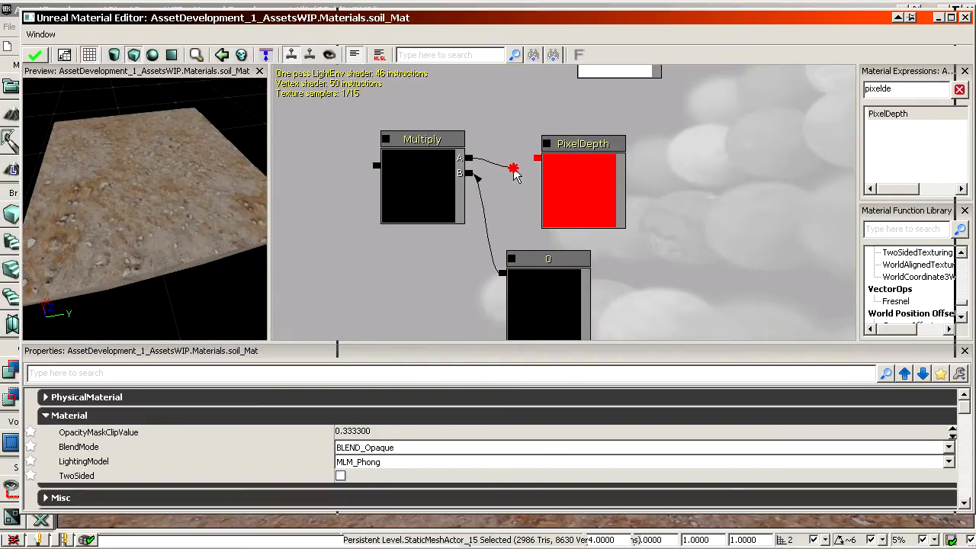
pyautogui.moveTo(532, 161); pyautogui.dragTo(537, 157)
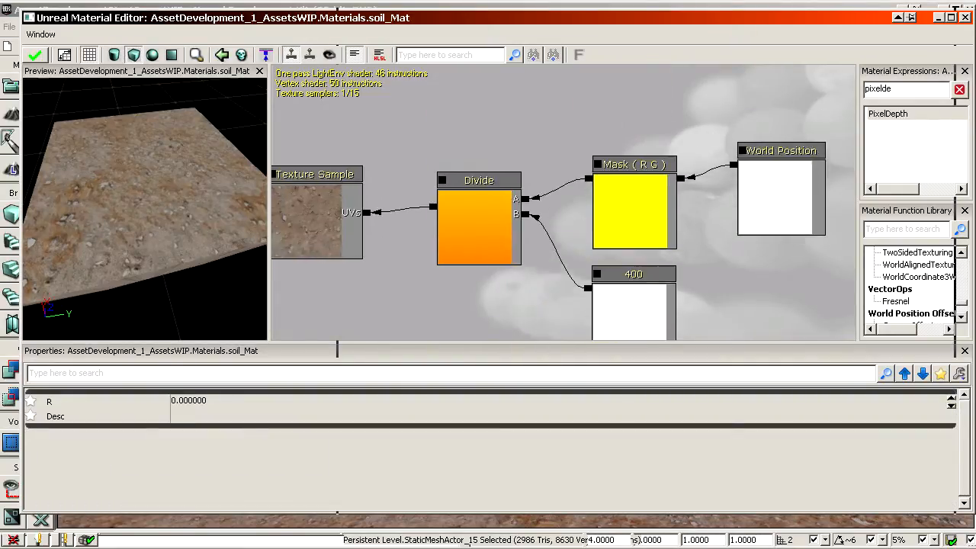
# - Set the constant feeding the Multiply node's B input to 0.001
pyautogui.moveTo(604, 300); pyautogui.dragTo(570, 12)
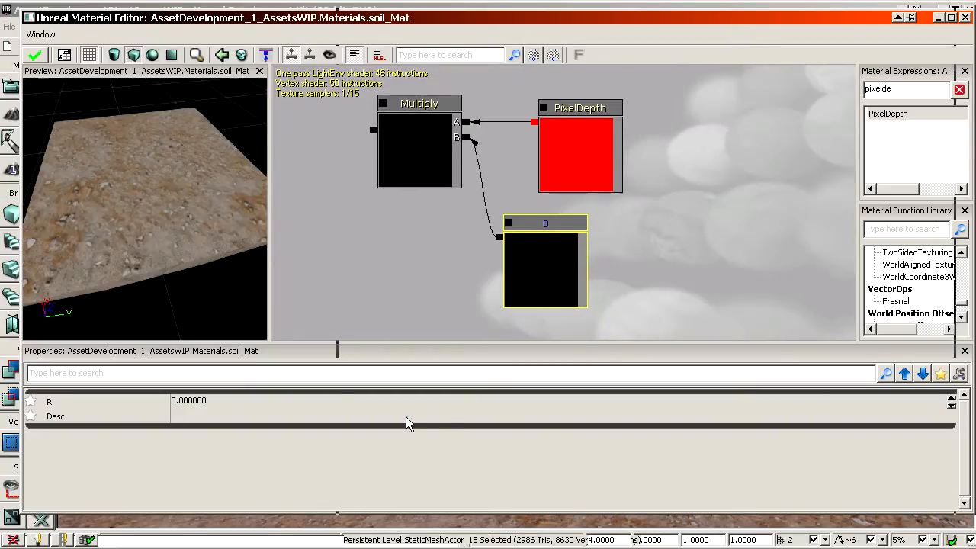
pyautogui.click(317, 399)
pyautogui.write('0.001')
pyautogui.press('Return')
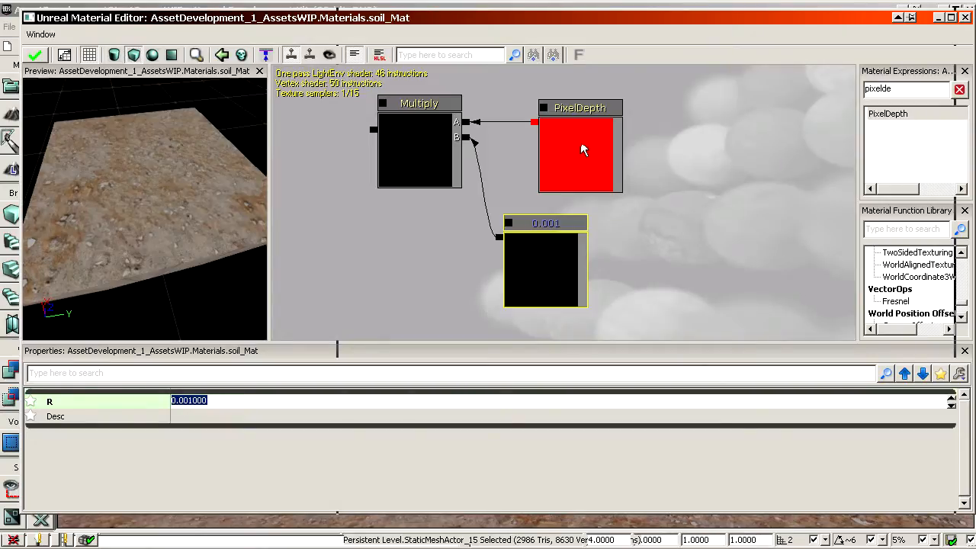
# - Work out 16000 * 0.001 in the Calculator, and set the constant on the Multiply node's B input to 0.0001
pyautogui.click(555, 139)
pyautogui.moveTo(975, 122); pyautogui.dragTo(231, 86)
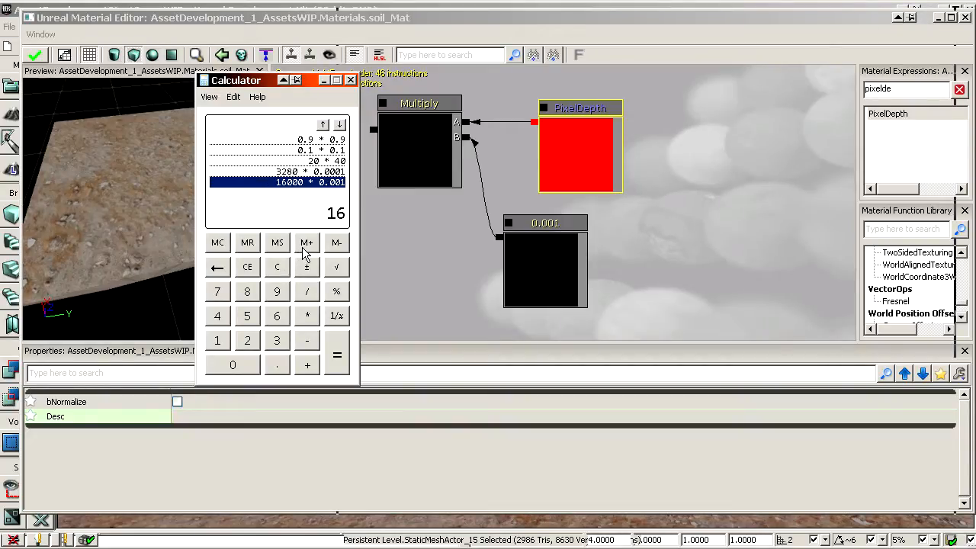
pyautogui.click(532, 288)
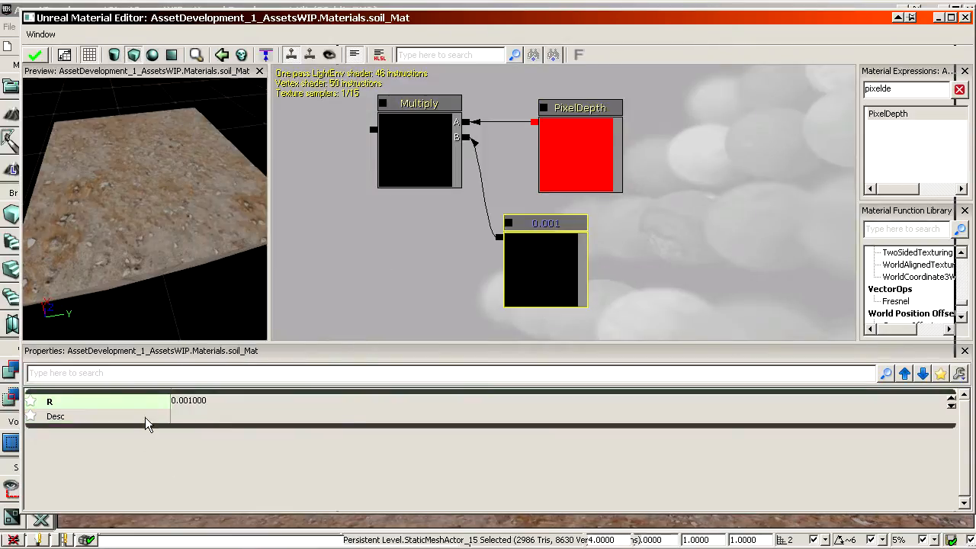
pyautogui.click(185, 404)
pyautogui.press('Return')
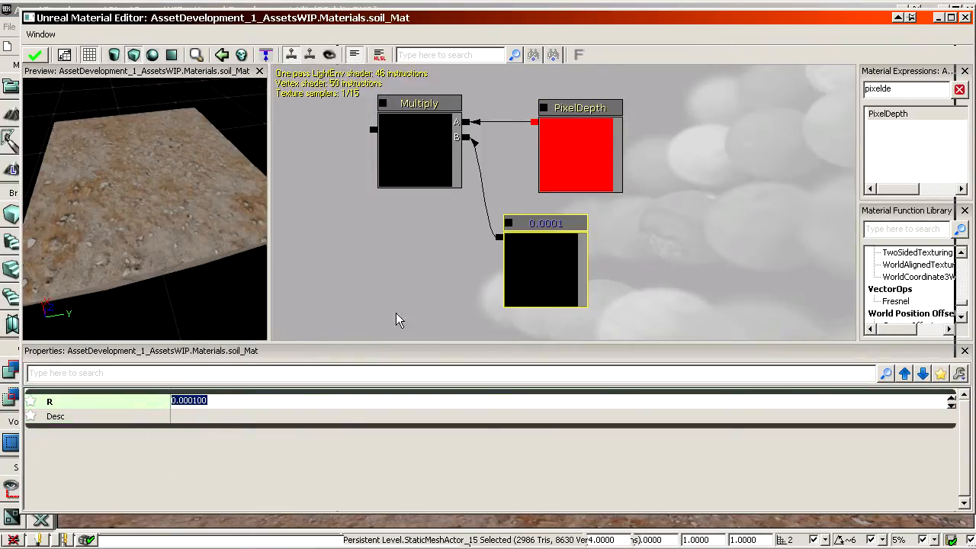
# - Add a ConstantClamp node, connect the Multiply node's output to its input, and check its Min and Max limits
pyautogui.moveTo(420, 200); pyautogui.dragTo(630, 241)
pyautogui.moveTo(494, 222); pyautogui.dragTo(427, 207)
pyautogui.click(561, 138)
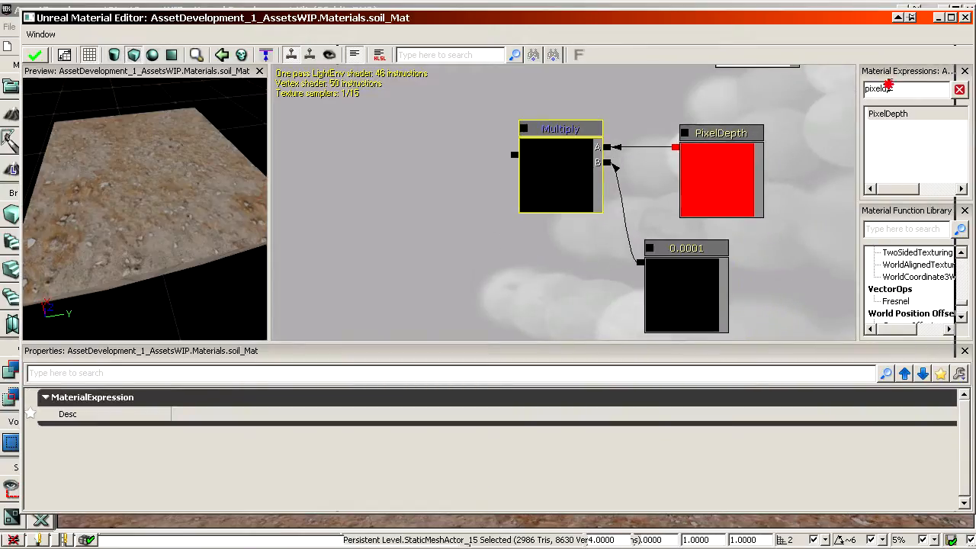
pyautogui.write('const')
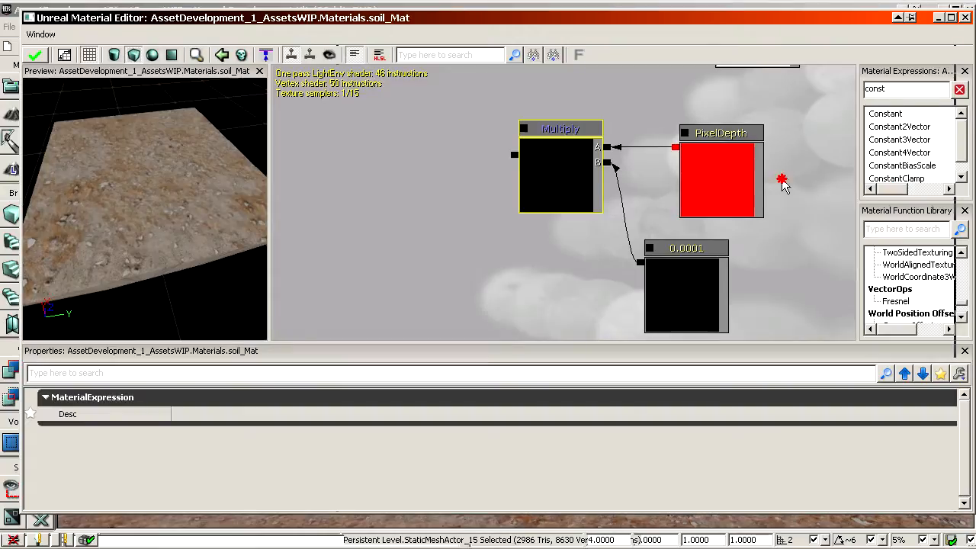
pyautogui.moveTo(915, 181); pyautogui.dragTo(487, 161)
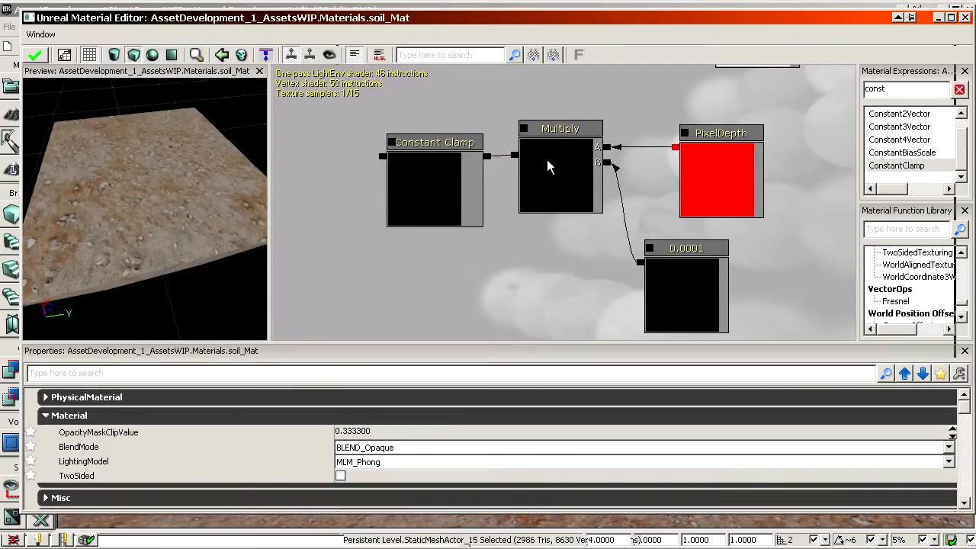
pyautogui.click(451, 218)
pyautogui.click(243, 412)
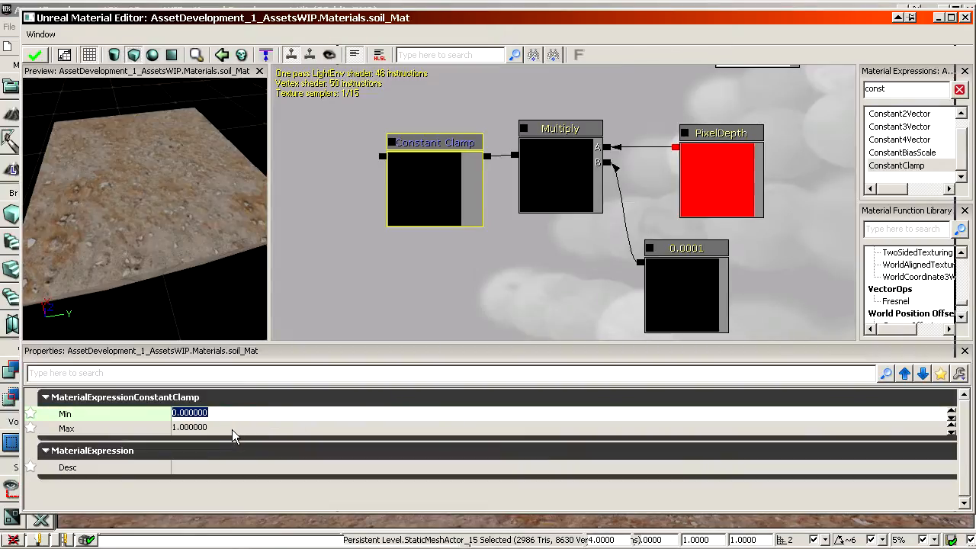
pyautogui.click(232, 430)
# - Add a Lerp node, connect the Constant Clamp output to its Alpha input, and position it below the Diffuse texture wire
pyautogui.moveTo(467, 223); pyautogui.dragTo(442, 223)
pyautogui.scroll(-3, 446, 229)
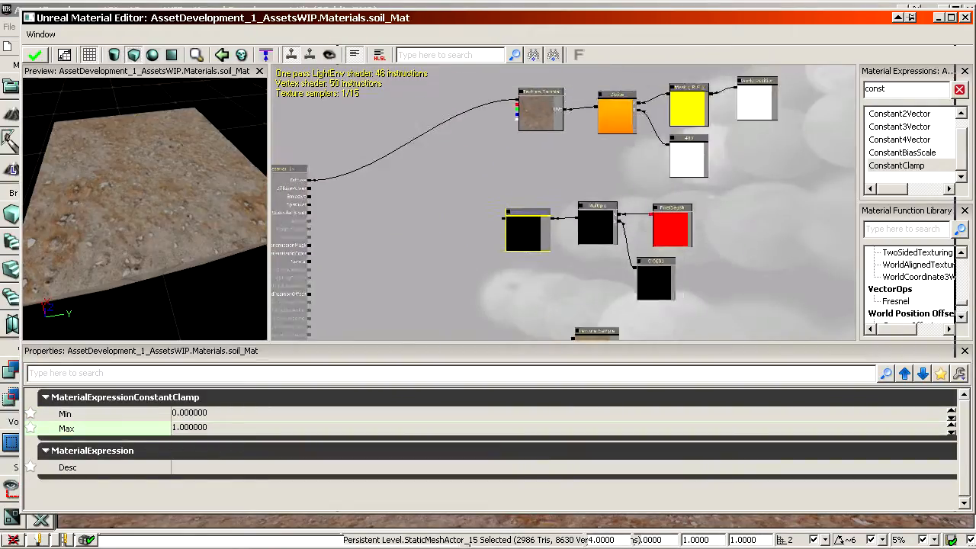
pyautogui.scroll(3, 462, 254)
pyautogui.click(332, 120)
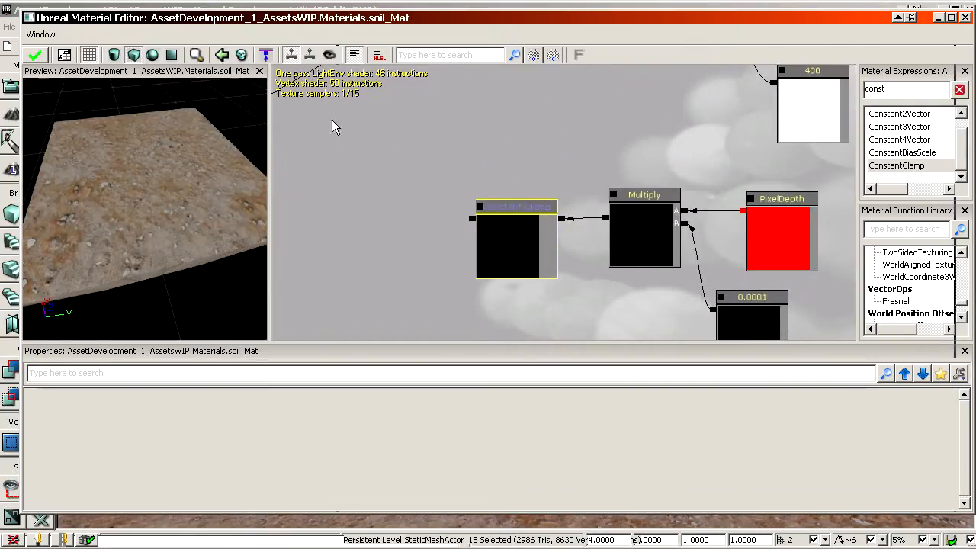
pyautogui.moveTo(471, 218); pyautogui.dragTo(407, 172)
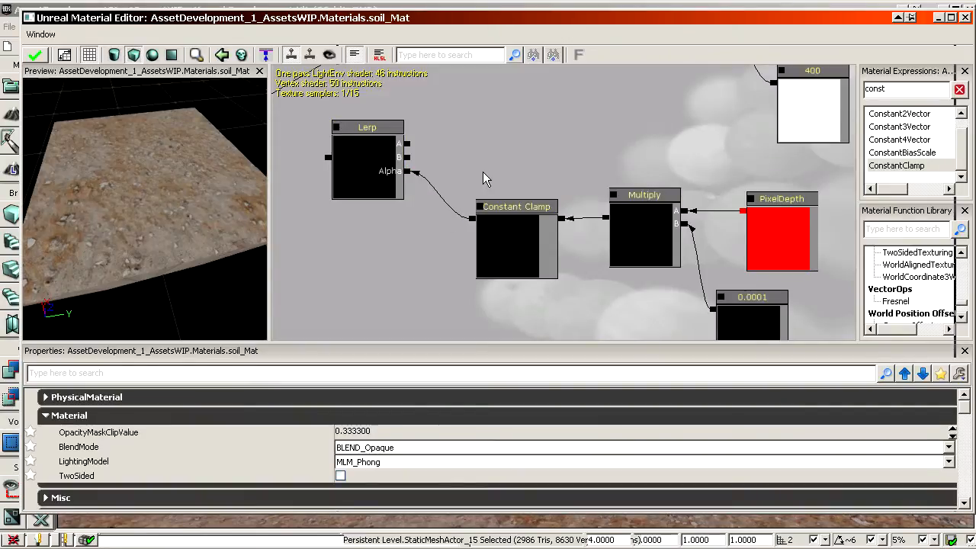
pyautogui.moveTo(483, 174); pyautogui.dragTo(473, 278)
pyautogui.moveTo(386, 276); pyautogui.dragTo(351, 243)
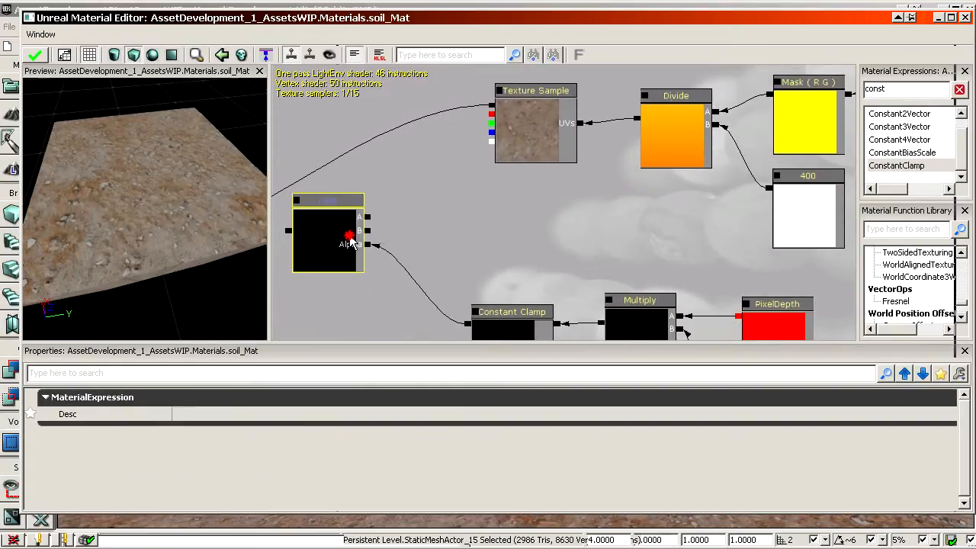
# - Select the Lerp, Constant Clamp, Multiply, PixelDepth and 0.0001 nodes together and move them below the two unused Texture Samples
pyautogui.scroll(-2, 491, 112)
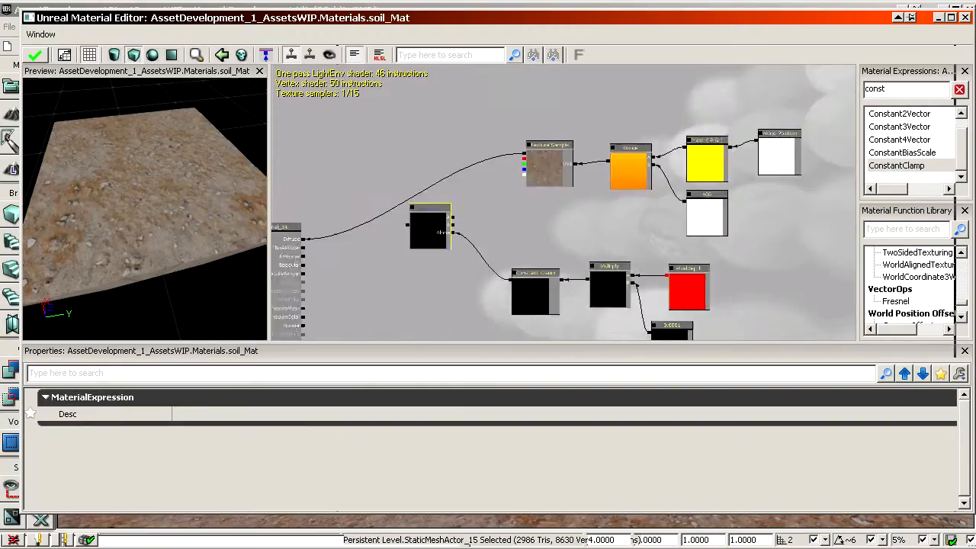
pyautogui.moveTo(434, 328); pyautogui.dragTo(421, 217)
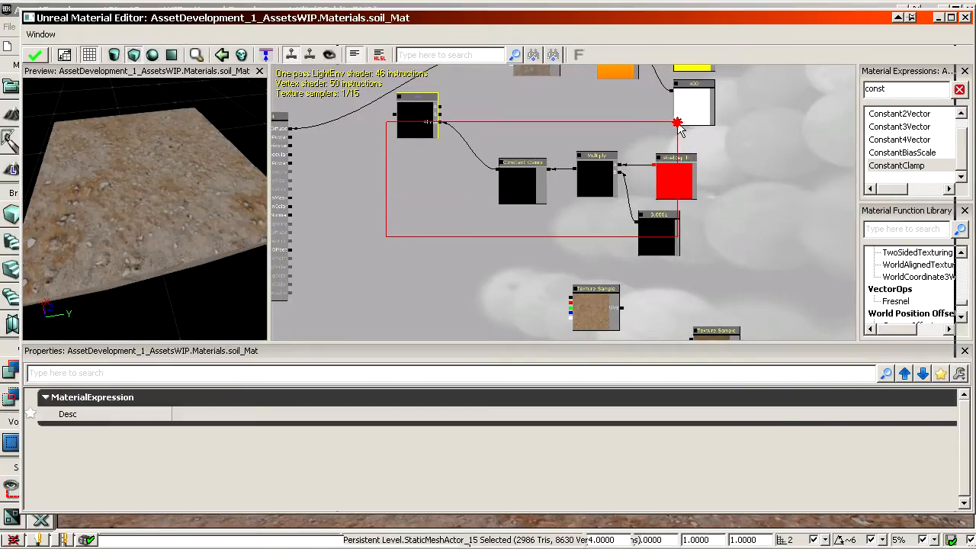
pyautogui.keyDown('ctrl'); pyautogui.keyDown('alt'); pyautogui.moveTo(677, 123); pyautogui.dragTo(683, 122); pyautogui.keyUp('alt'); pyautogui.keyUp('ctrl')
pyautogui.keyDown('ctrl'); pyautogui.moveTo(669, 182); pyautogui.dragTo(684, 209); pyautogui.keyUp('ctrl')
pyautogui.keyDown('ctrl'); pyautogui.click(705, 136); pyautogui.keyUp('ctrl')
pyautogui.moveTo(713, 141)
pyautogui.keyDown('ctrl'); pyautogui.mouseDown()
pyautogui.moveTo(699, 123)
pyautogui.moveTo(740, 340)
pyautogui.moveTo(767, 304)
pyautogui.moveTo(780, 201)
pyautogui.moveTo(712, 142)
pyautogui.mouseUp(); pyautogui.keyUp('ctrl')
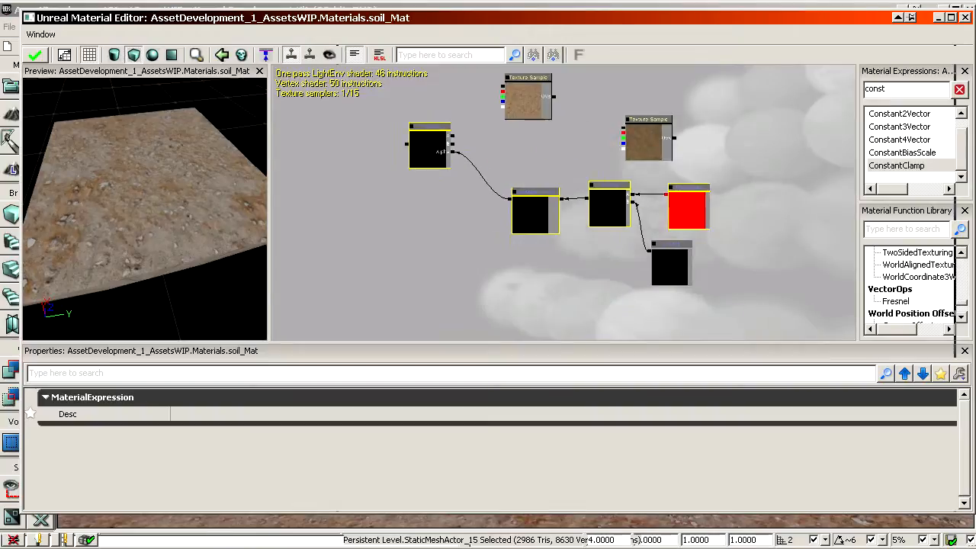
# - Arrange the two unused Texture Sample nodes above the distance mask, with the soil_1_d sample near the Lerp node
pyautogui.scroll(3, 712, 142)
pyautogui.moveTo(579, 99); pyautogui.dragTo(640, 221)
pyautogui.scroll(2, 611, 183)
pyautogui.click(583, 149)
pyautogui.keyDown('ctrl'); pyautogui.moveTo(578, 154); pyautogui.dragTo(622, 220); pyautogui.keyUp('ctrl')
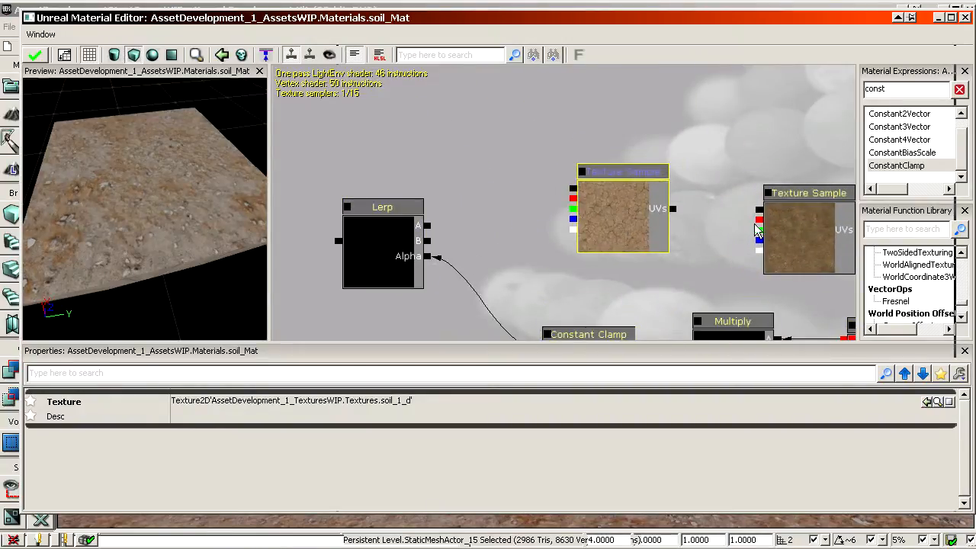
pyautogui.click(786, 226)
pyautogui.keyDown('ctrl'); pyautogui.moveTo(786, 226); pyautogui.dragTo(788, 66); pyautogui.keyUp('ctrl')
pyautogui.click(621, 225)
pyautogui.keyDown('ctrl'); pyautogui.moveTo(622, 225); pyautogui.dragTo(589, 136); pyautogui.keyUp('ctrl')
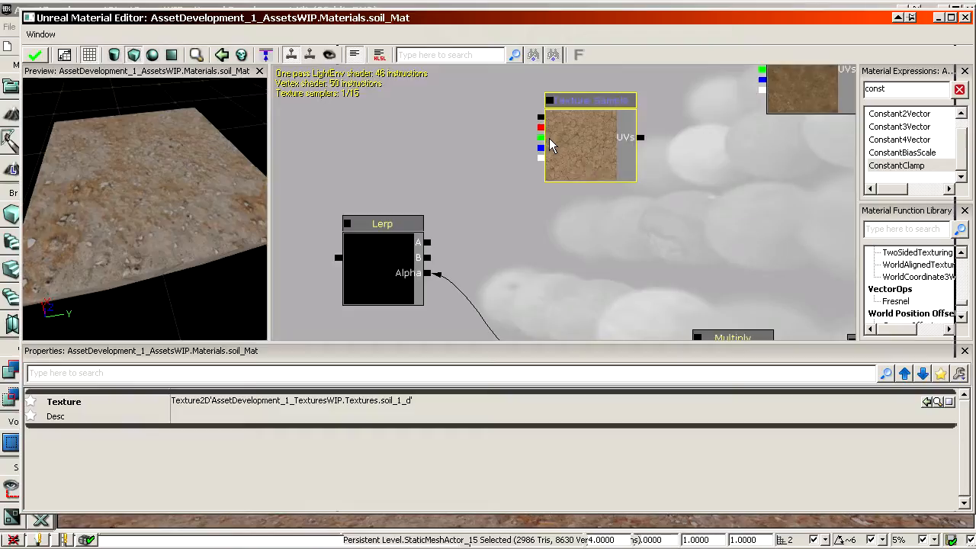
# - Duplicate the soil_1_d Texture Sample below the original, and connect the original to Lerp input A and the copy to B
pyautogui.hotkey('ctrl', 'w')
pyautogui.keyDown('ctrl'); pyautogui.moveTo(595, 129); pyautogui.dragTo(574, 205); pyautogui.keyUp('ctrl')
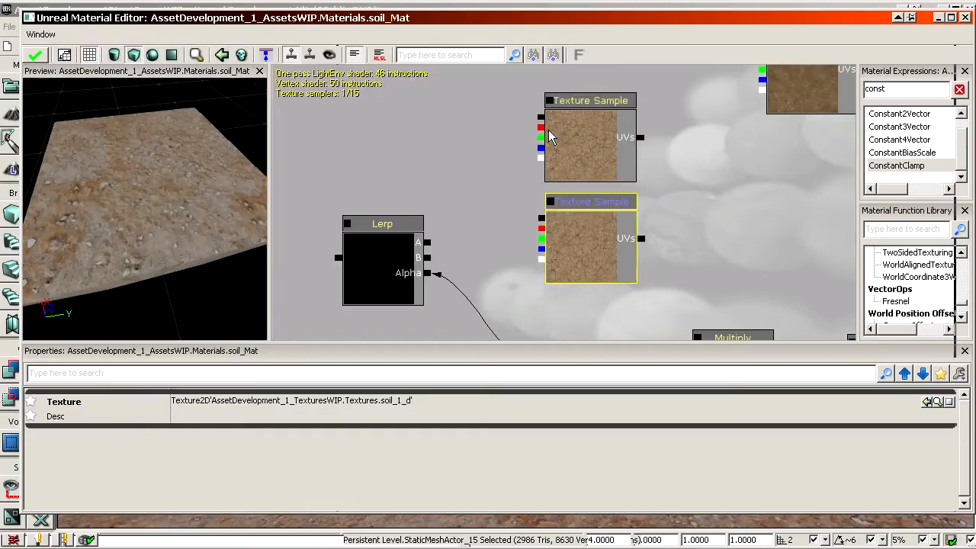
pyautogui.moveTo(541, 117); pyautogui.dragTo(512, 153)
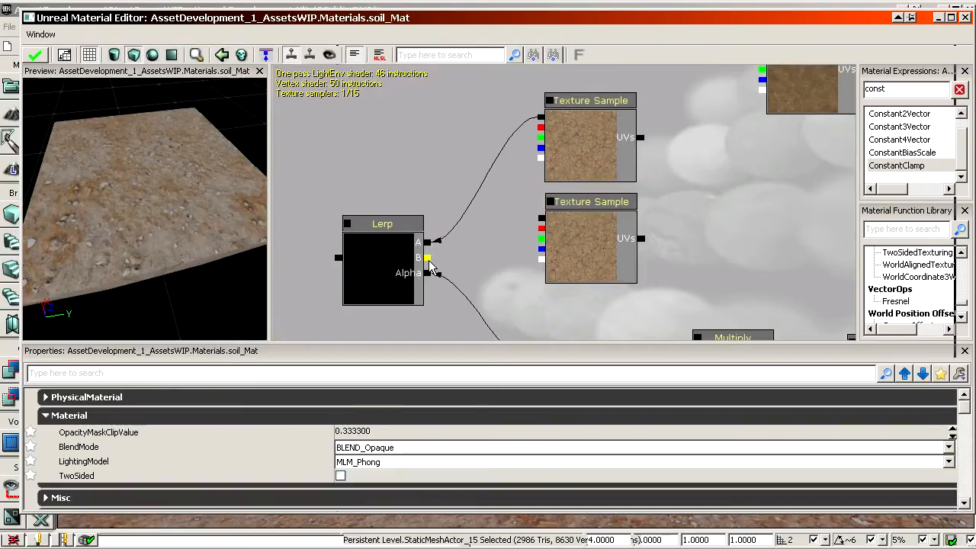
pyautogui.moveTo(578, 239); pyautogui.dragTo(545, 208)
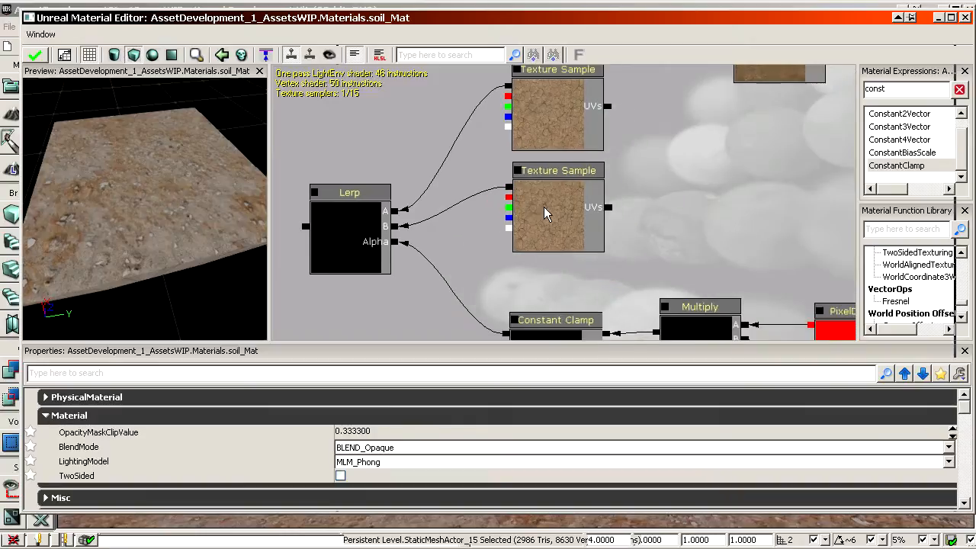
# - Add a TextureCoordinate node feeding the duplicated Texture Sample's UVs, and set its UTiling and VTiling to 0.1
pyautogui.write('tex')
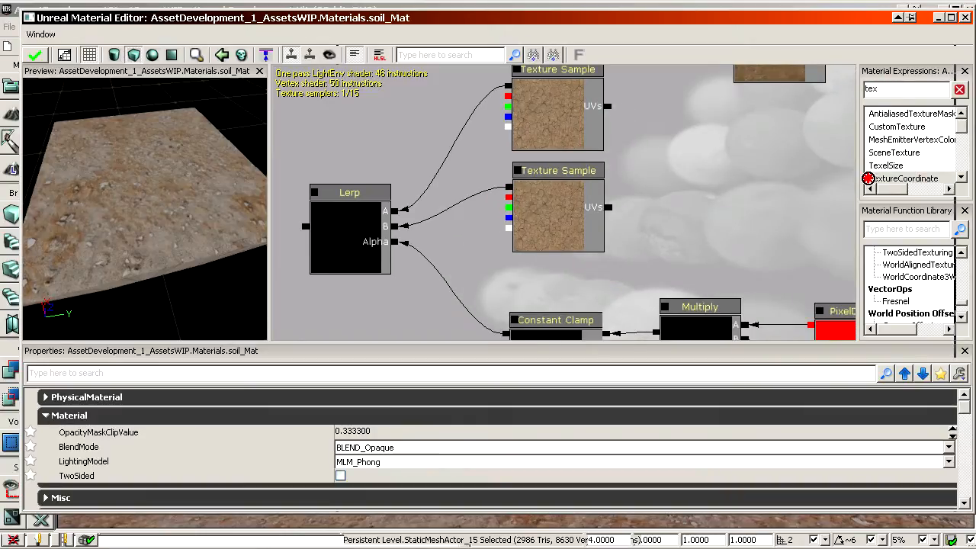
pyautogui.moveTo(868, 179); pyautogui.dragTo(816, 183)
pyautogui.moveTo(660, 177); pyautogui.dragTo(660, 178)
pyautogui.moveTo(608, 207); pyautogui.dragTo(653, 202)
pyautogui.click(696, 211)
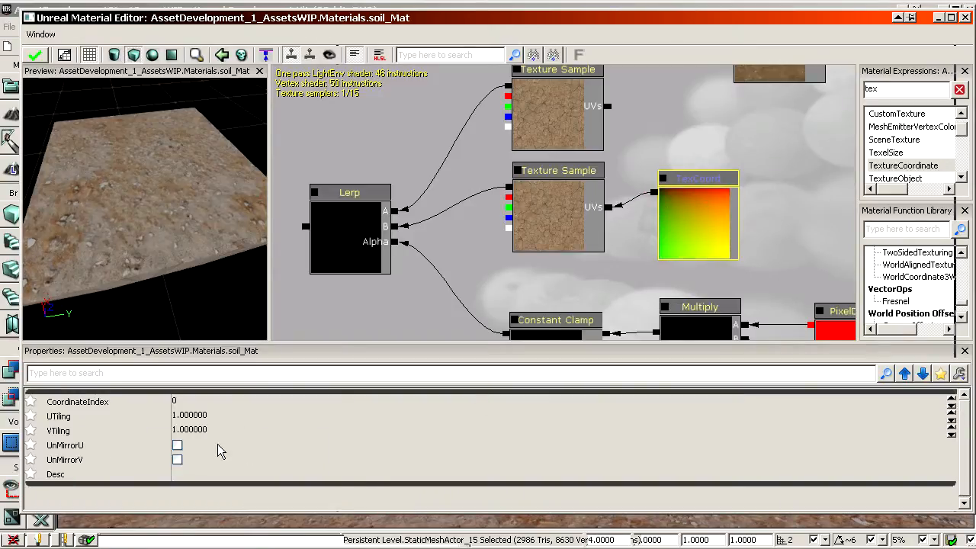
pyautogui.click(196, 431)
pyautogui.click(196, 415)
pyautogui.write('0.')
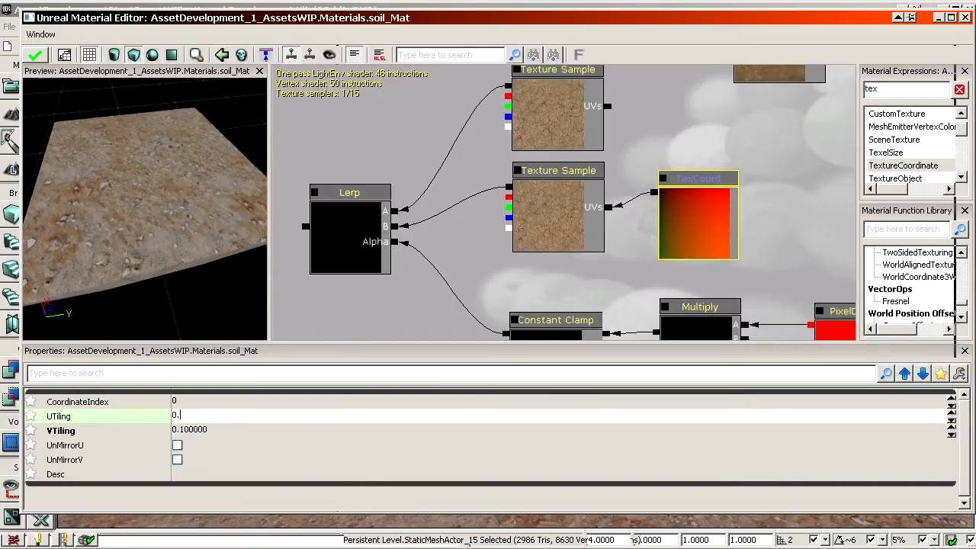
# - Connect the Lerp output to the material's Diffuse input in place of the old texture, and inspect the material preview
pyautogui.moveTo(474, 272); pyautogui.dragTo(397, 160)
pyautogui.scroll(-4, 485, 263)
pyautogui.scroll(4, 396, 160)
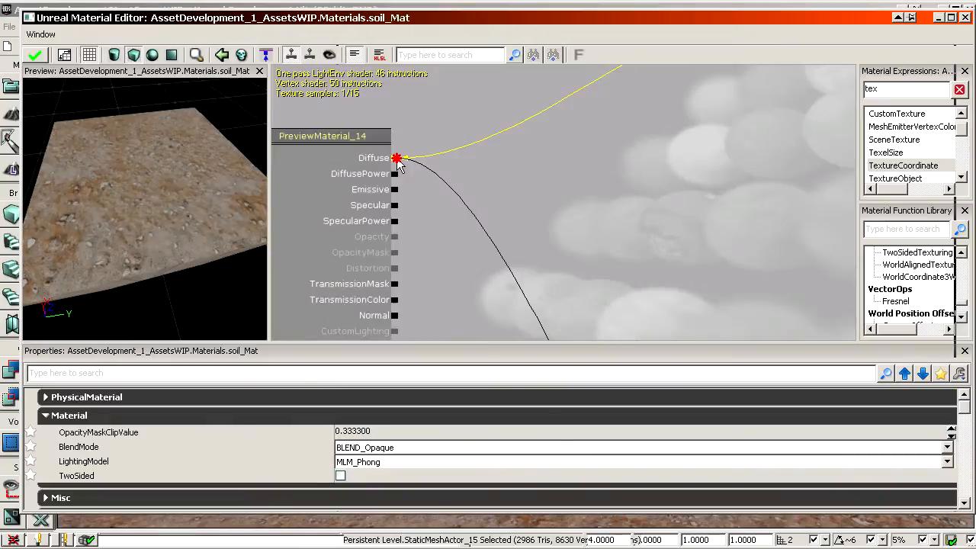
pyautogui.scroll(6, 174, 213)
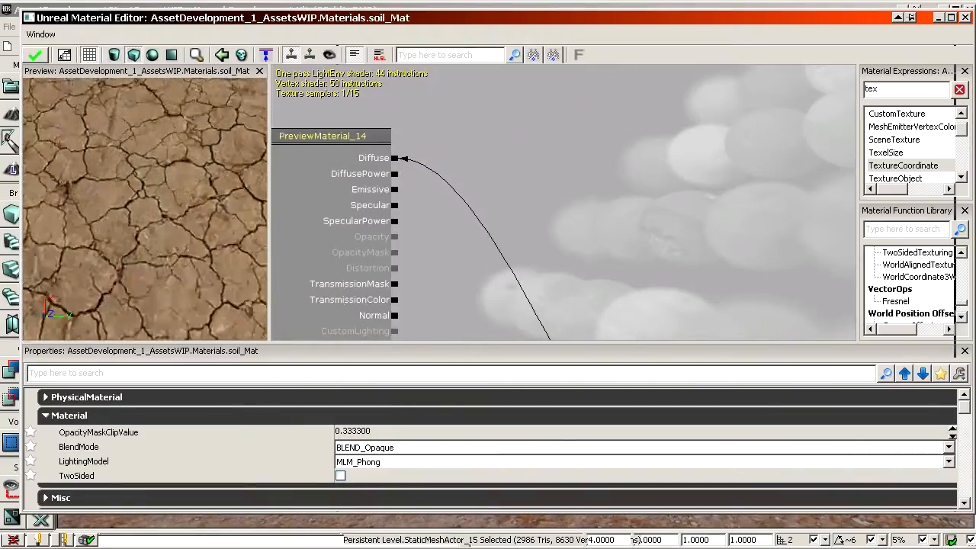
pyautogui.moveTo(145, 228); pyautogui.dragTo(145, 183, button='right')
# - Add two three-component colour constants and connect them to Lerp inputs A and B in place of the Texture Samples
pyautogui.moveTo(558, 169); pyautogui.dragTo(260, 335)
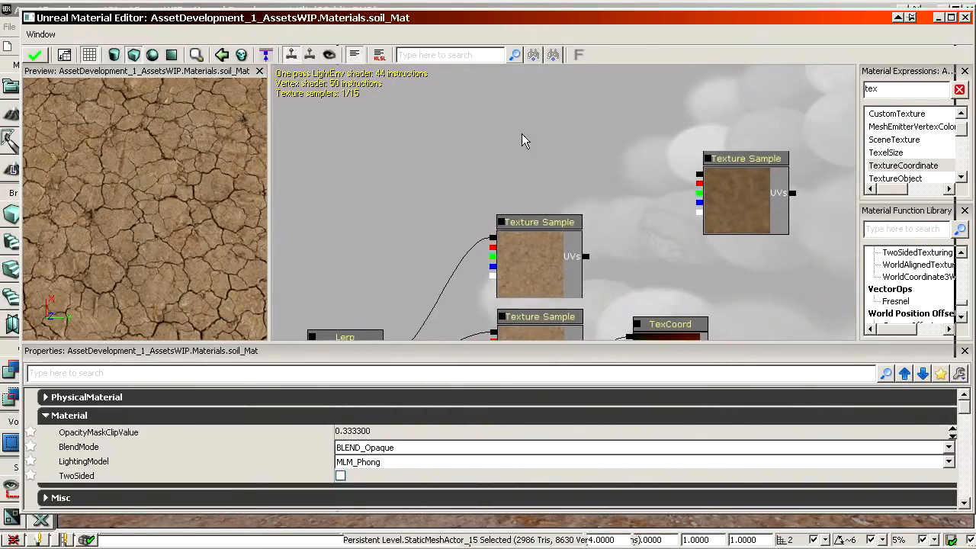
pyautogui.click(479, 90)
pyautogui.moveTo(473, 106); pyautogui.dragTo(391, 296)
pyautogui.moveTo(530, 131); pyautogui.dragTo(517, 165)
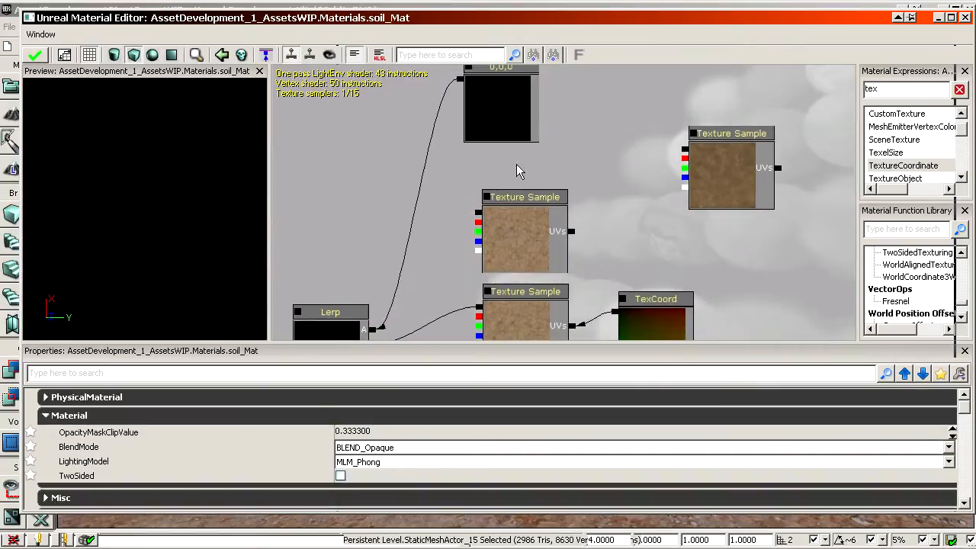
pyautogui.click(591, 162)
pyautogui.moveTo(584, 177); pyautogui.dragTo(379, 287)
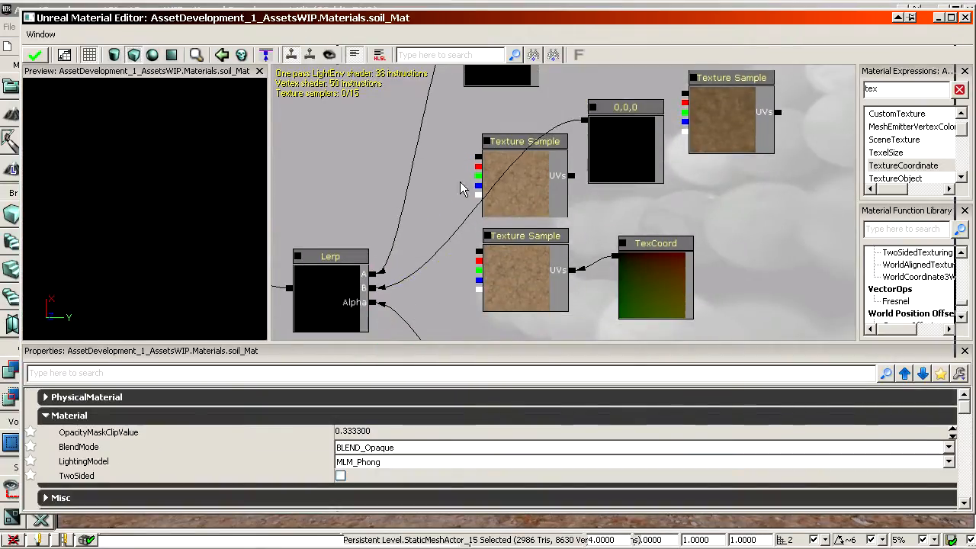
# - Set the colour constant on Lerp input A to red (1,0,0) and the one on input B to green (0,1,0)
pyautogui.moveTo(460, 181); pyautogui.dragTo(441, 238)
pyautogui.click(466, 136)
pyautogui.click(404, 402)
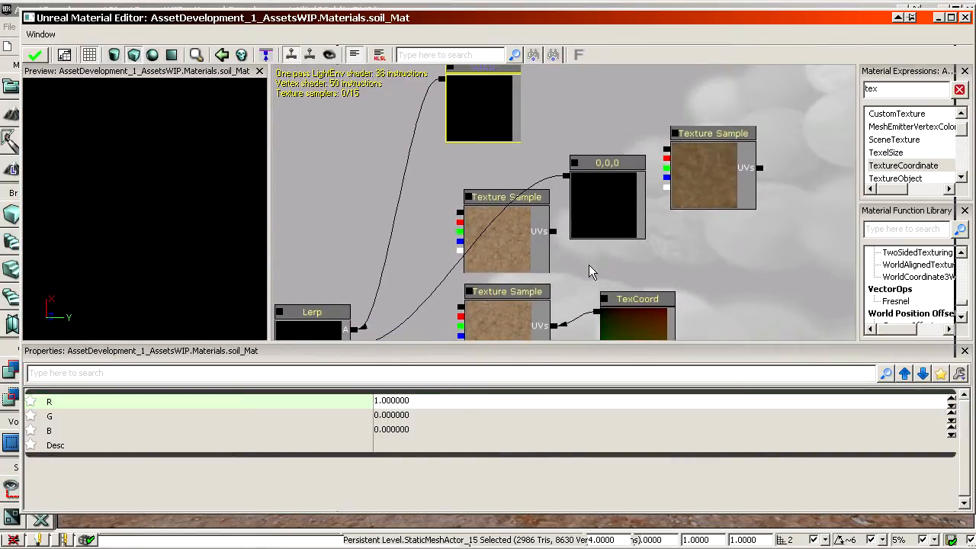
pyautogui.click(637, 198)
pyautogui.click(391, 415)
pyautogui.write('1')
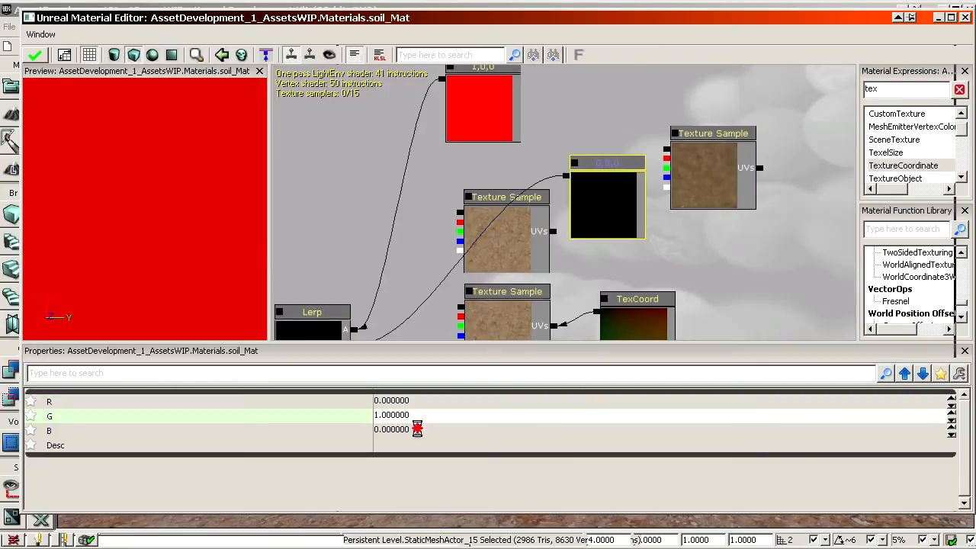
pyautogui.click(417, 428)
# - Apply the material and examine the red-to-green distance blend across the desert ground in the level
pyautogui.click(196, 250)
pyautogui.moveTo(196, 250); pyautogui.dragTo(200, 345, button='right')
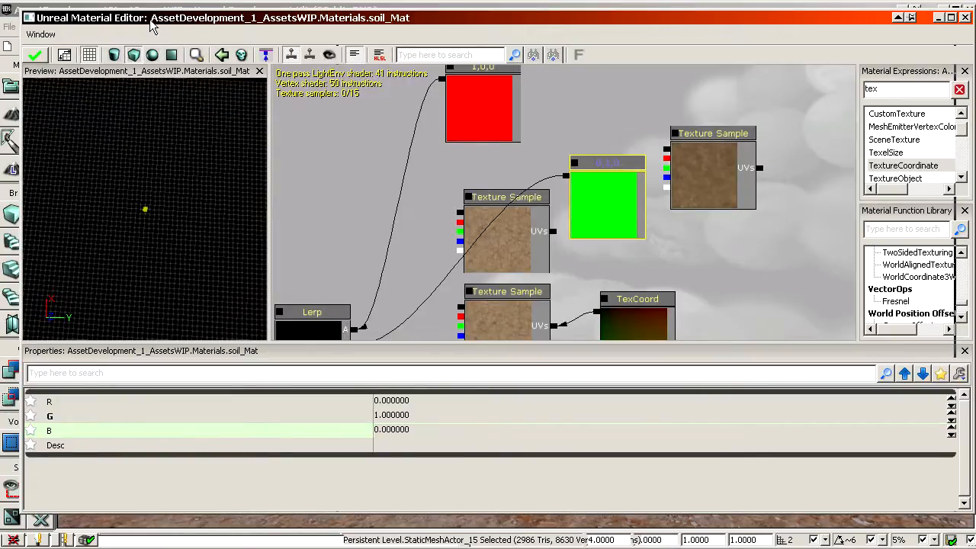
pyautogui.moveTo(150, 25); pyautogui.dragTo(850, 70)
pyautogui.click(736, 105)
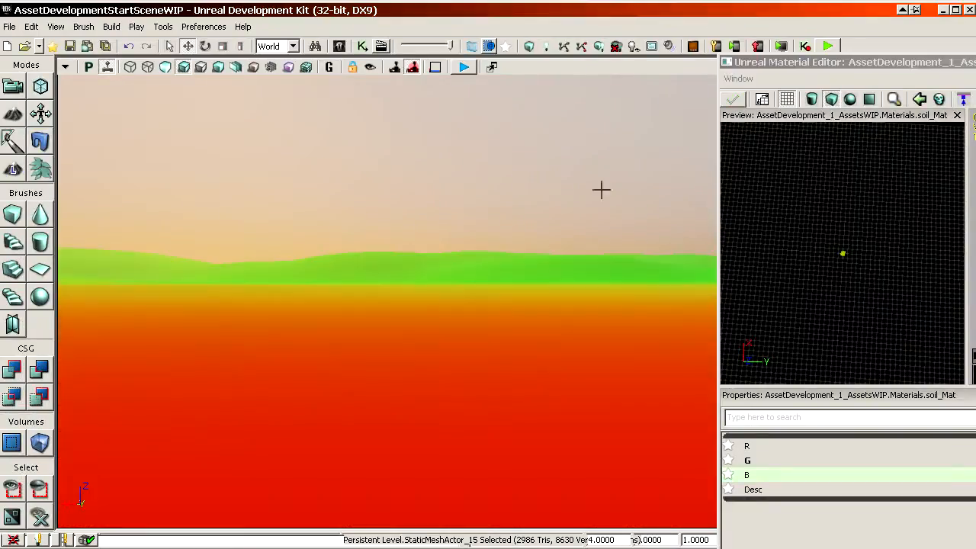
pyautogui.moveTo(601, 190); pyautogui.dragTo(409, 334, button='right')
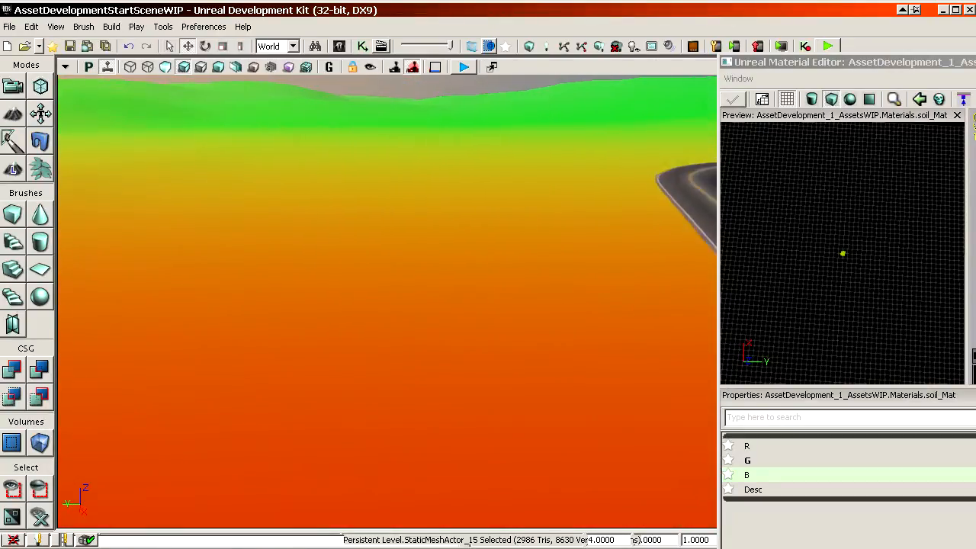
pyautogui.moveTo(153, 286); pyautogui.dragTo(212, 243, button='right')
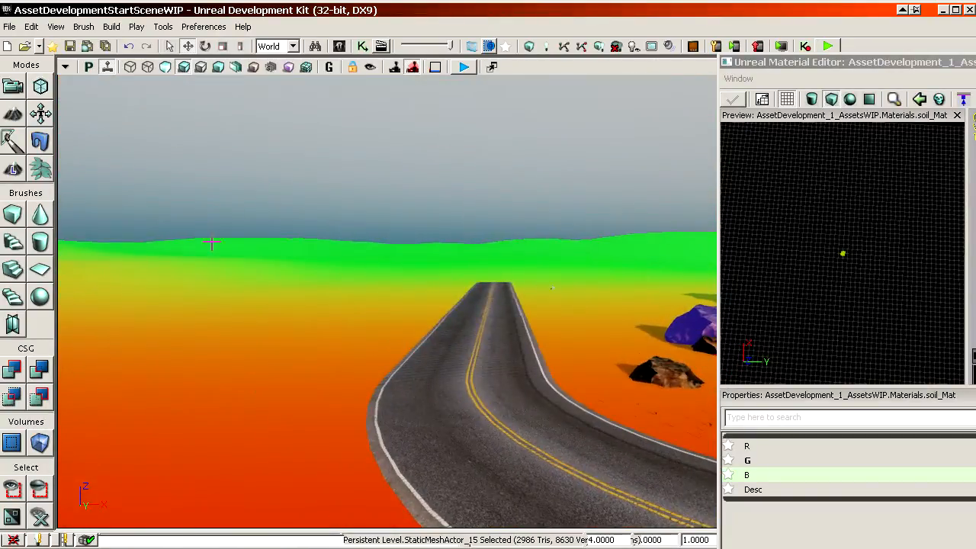
# - Reconnect the two soil Texture Samples to Lerp inputs A and B, and delete the red and green colour constants
pyautogui.doubleClick(839, 63)
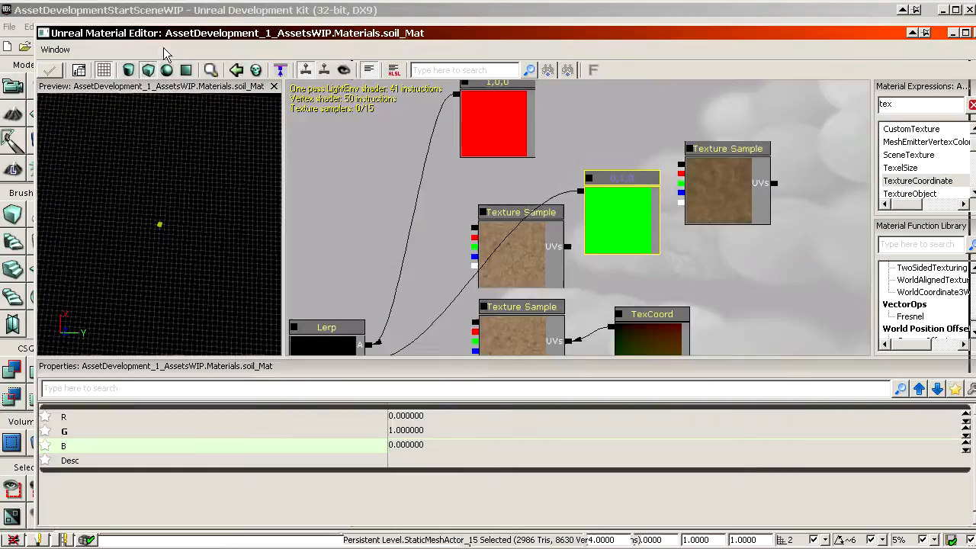
pyautogui.moveTo(514, 180); pyautogui.dragTo(486, 238)
pyautogui.moveTo(525, 182); pyautogui.dragTo(439, 270)
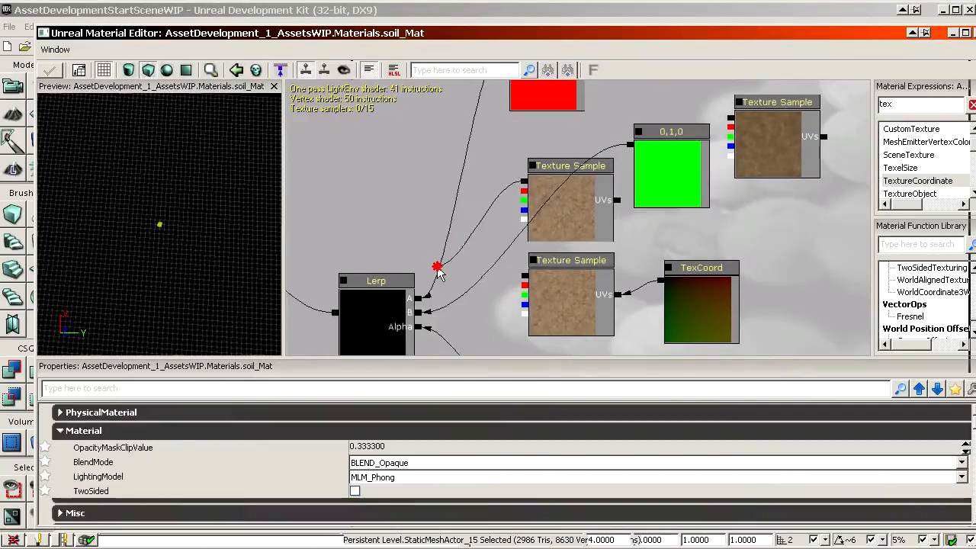
pyautogui.moveTo(425, 303); pyautogui.dragTo(422, 319)
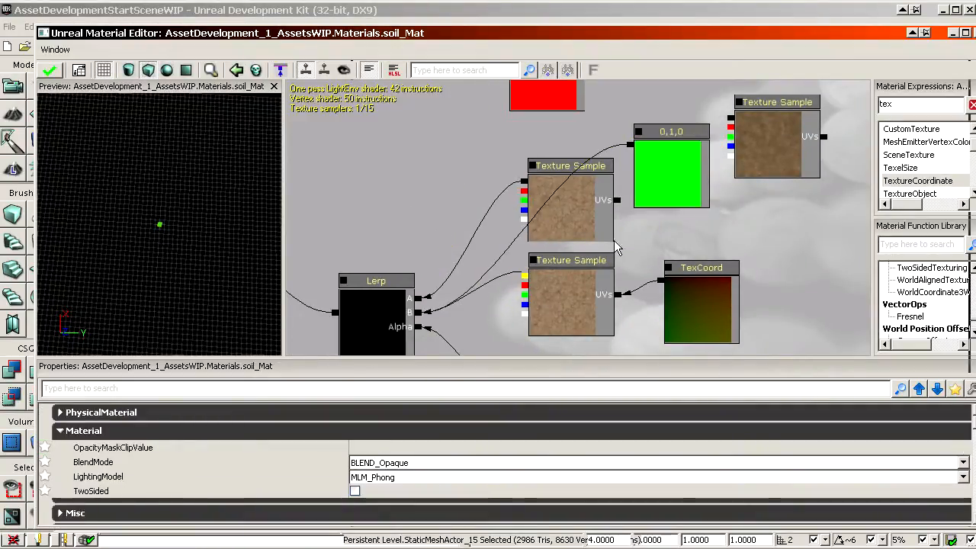
pyautogui.click(635, 133)
pyautogui.press('Delete')
# - Apply the soil material and inspect the blended cracked ground texture near and far in the level
pyautogui.click(51, 72)
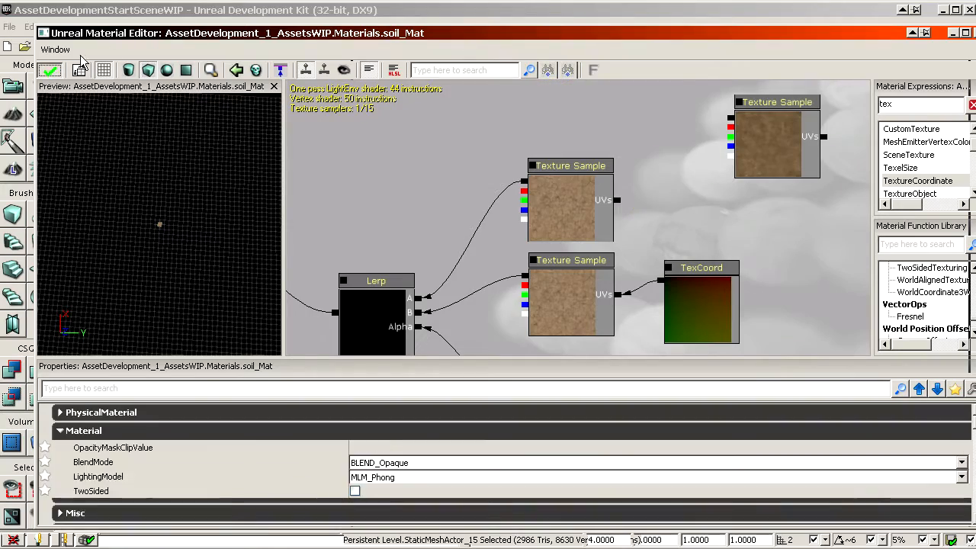
pyautogui.moveTo(168, 36); pyautogui.dragTo(975, 102)
pyautogui.moveTo(547, 306); pyautogui.dragTo(229, 263, button='right')
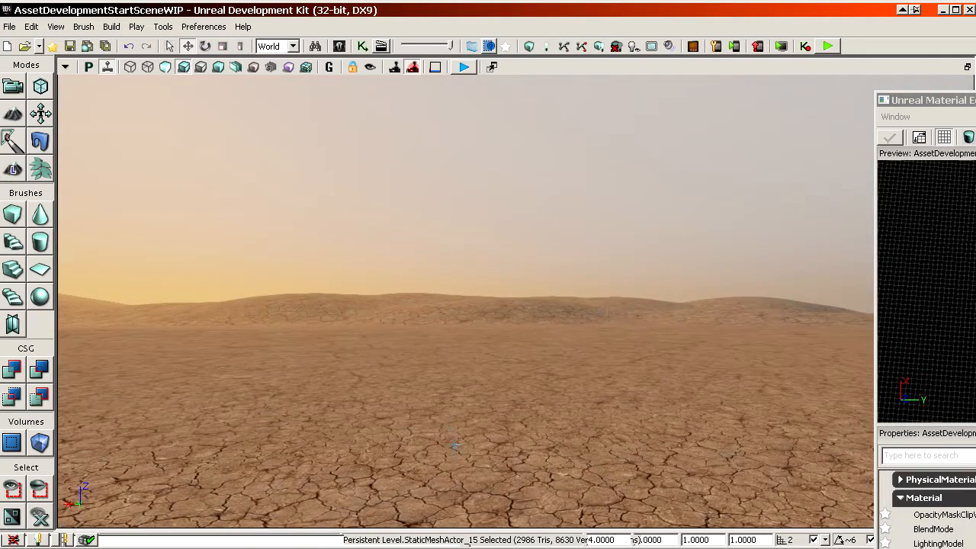
# - Examine the blended cracked ground around the road from overhead at near and far distances
pyautogui.moveTo(427, 311); pyautogui.dragTo(450, 504, button='right')
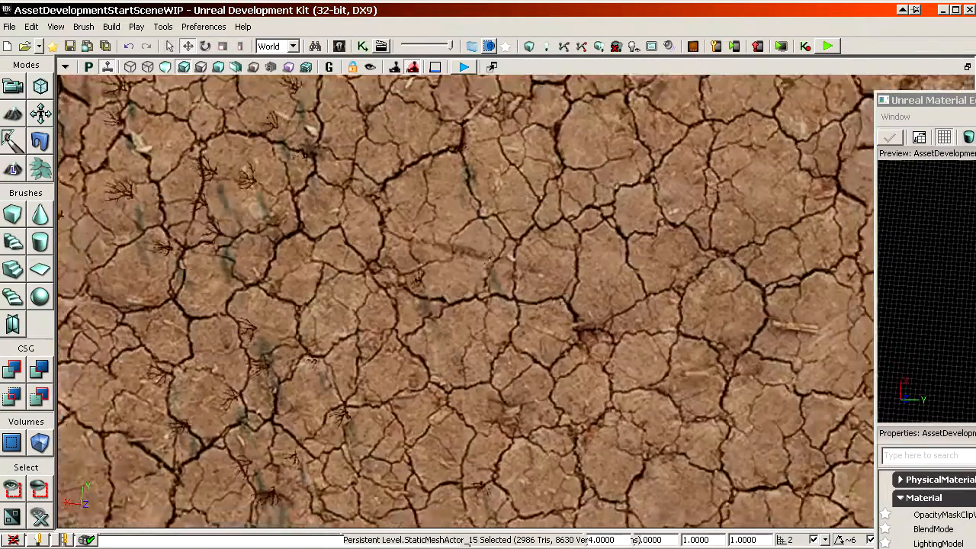
pyautogui.press('s')
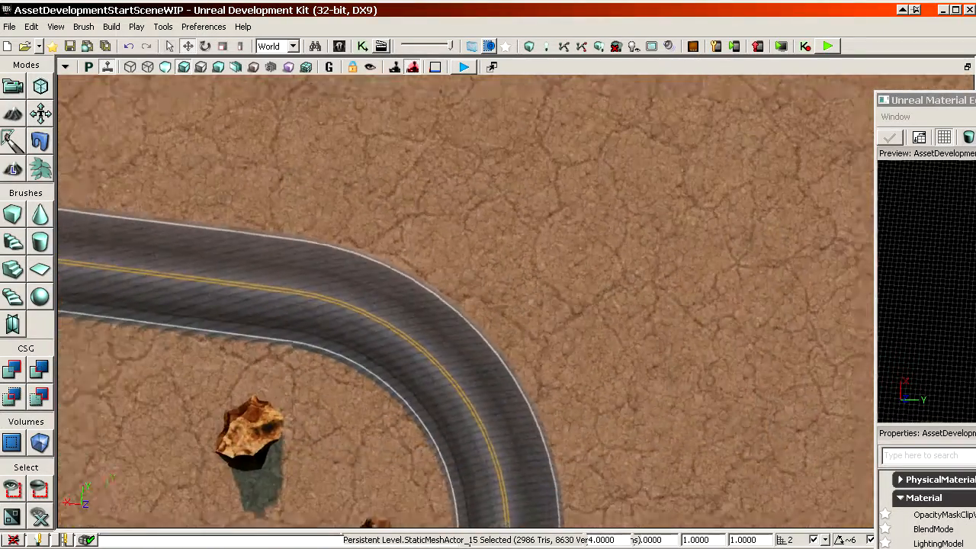
pyautogui.press('s')
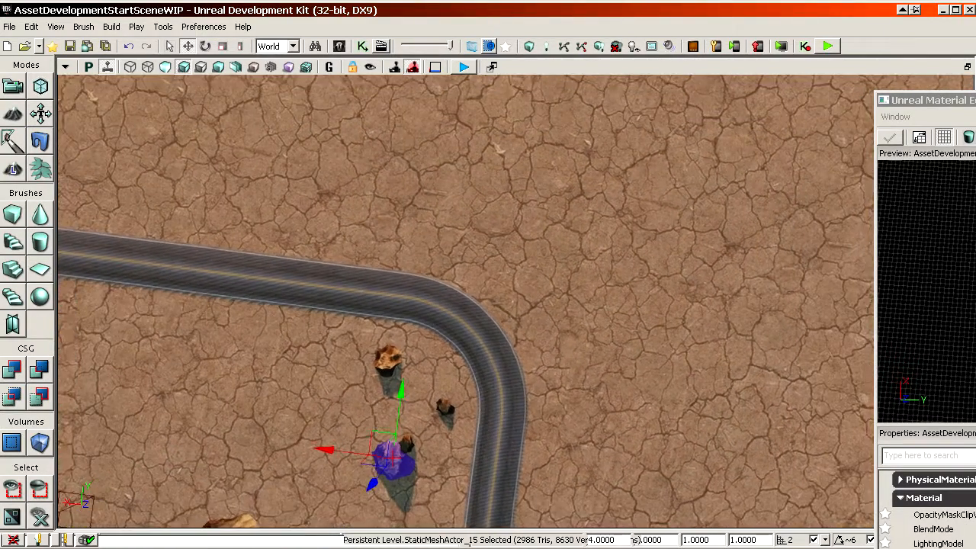
pyautogui.press('w')
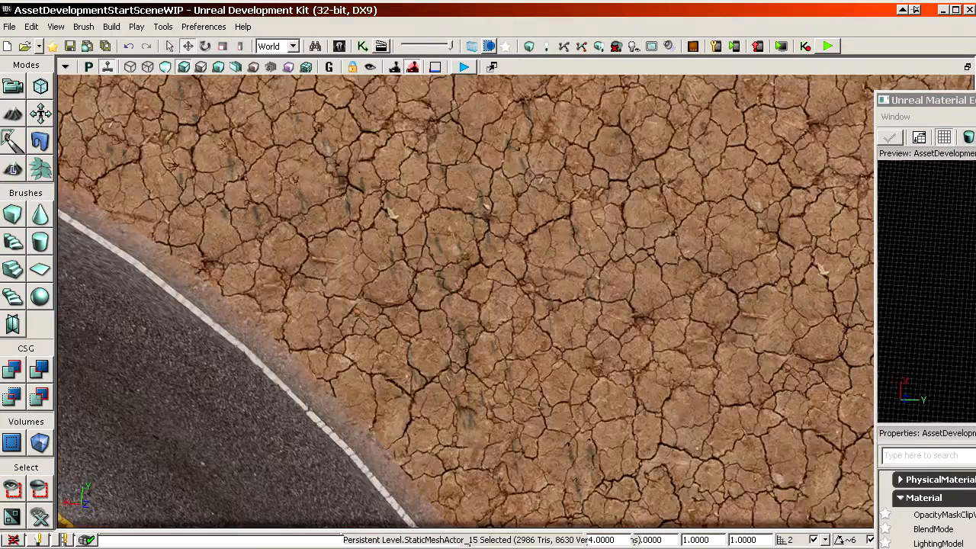
pyautogui.press('w')
pyautogui.moveTo(834, 366); pyautogui.dragTo(834, 148, button='right')
# - Duplicate the soil_1_d network's Lerp, Constant Clamp, Multiply, PixelDepth and 0.0001 constant, placing the copies below the soil_2_d nodes
pyautogui.moveTo(930, 101); pyautogui.dragTo(96, 25)
pyautogui.scroll(-5, 681, 315)
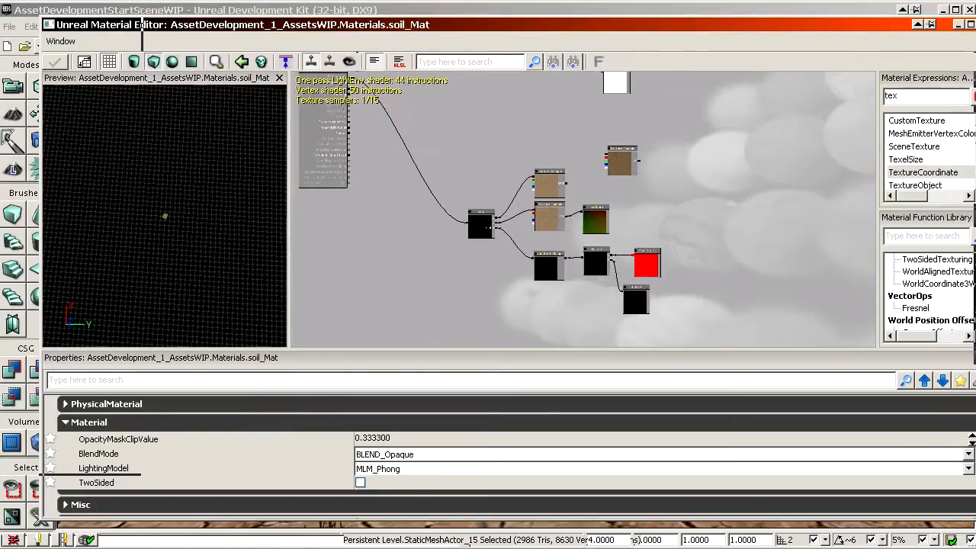
pyautogui.keyDown('ctrl'); pyautogui.keyDown('alt'); pyautogui.moveTo(451, 180); pyautogui.dragTo(446, 178); pyautogui.keyUp('alt'); pyautogui.keyUp('ctrl')
pyautogui.keyDown('ctrl'); pyautogui.moveTo(561, 182); pyautogui.dragTo(758, 183); pyautogui.keyUp('ctrl')
pyautogui.moveTo(747, 272); pyautogui.dragTo(612, 200)
pyautogui.scroll(1, 611, 199)
pyautogui.keyDown('ctrl'); pyautogui.click(612, 199); pyautogui.keyUp('ctrl')
pyautogui.click(611, 198)
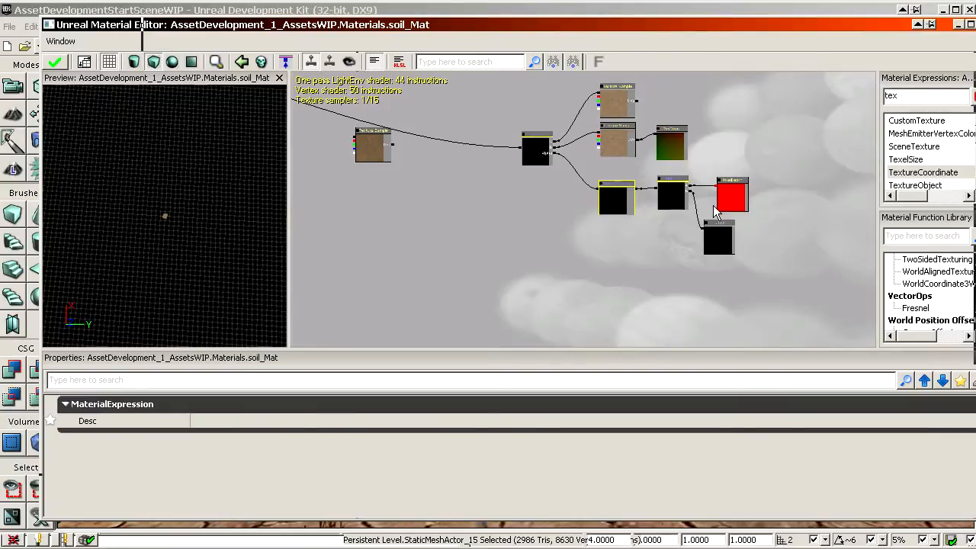
pyautogui.hotkey('ctrl', 'w')
pyautogui.keyDown('ctrl'); pyautogui.moveTo(617, 206); pyautogui.dragTo(464, 248); pyautogui.keyUp('ctrl')
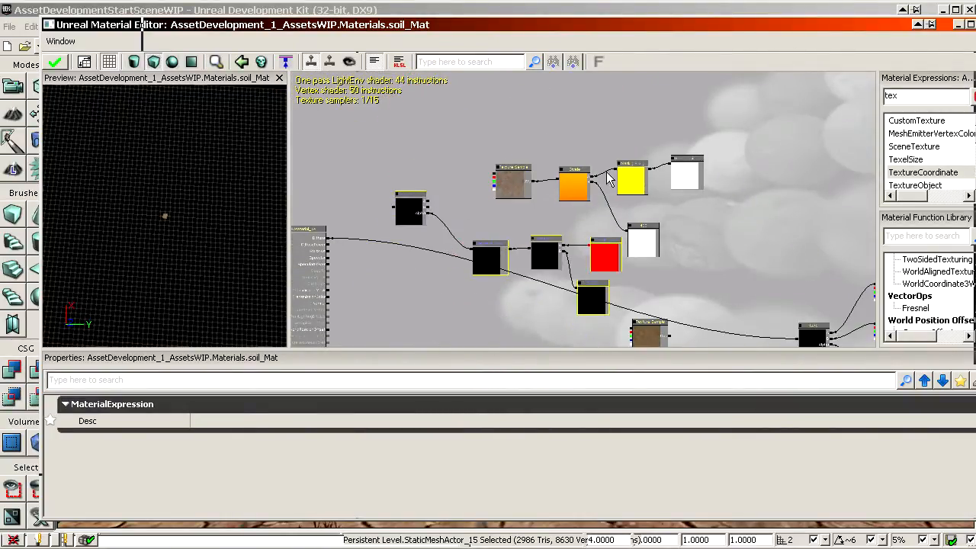
# - Space the soil_2_d nodes apart from the copied blend nodes and connect the soil_2_d Texture Sample to Lerp input A
pyautogui.keyDown('ctrl'); pyautogui.keyDown('alt'); pyautogui.moveTo(702, 229); pyautogui.dragTo(702, 124); pyautogui.keyUp('alt'); pyautogui.keyUp('ctrl')
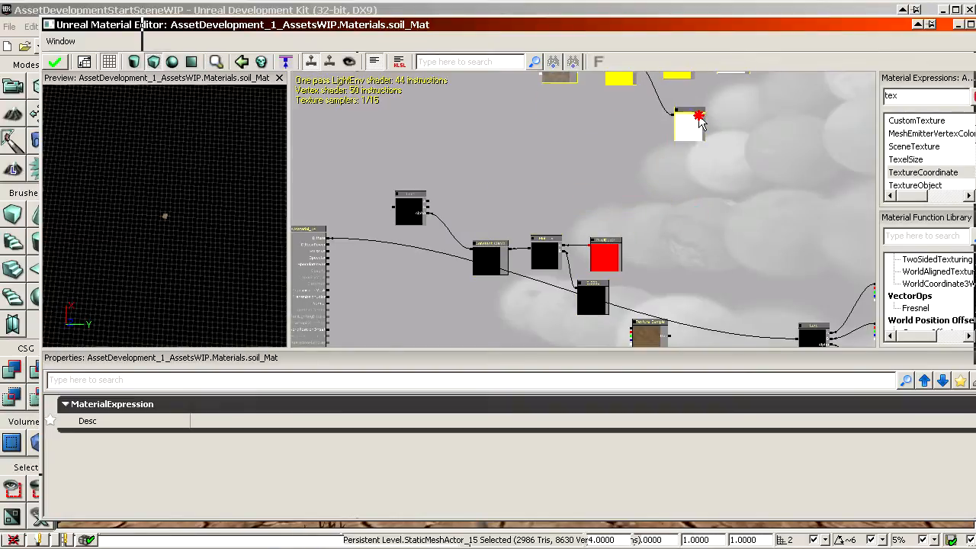
pyautogui.keyDown('ctrl'); pyautogui.keyDown('alt'); pyautogui.moveTo(593, 288); pyautogui.dragTo(608, 301); pyautogui.keyUp('alt'); pyautogui.keyUp('ctrl')
pyautogui.keyDown('ctrl'); pyautogui.moveTo(612, 254); pyautogui.dragTo(669, 198); pyautogui.keyUp('ctrl')
pyautogui.moveTo(610, 165); pyautogui.dragTo(644, 284)
pyautogui.scroll(6, 611, 165)
pyautogui.moveTo(547, 148); pyautogui.dragTo(433, 313)
pyautogui.moveTo(593, 183); pyautogui.dragTo(546, 146)
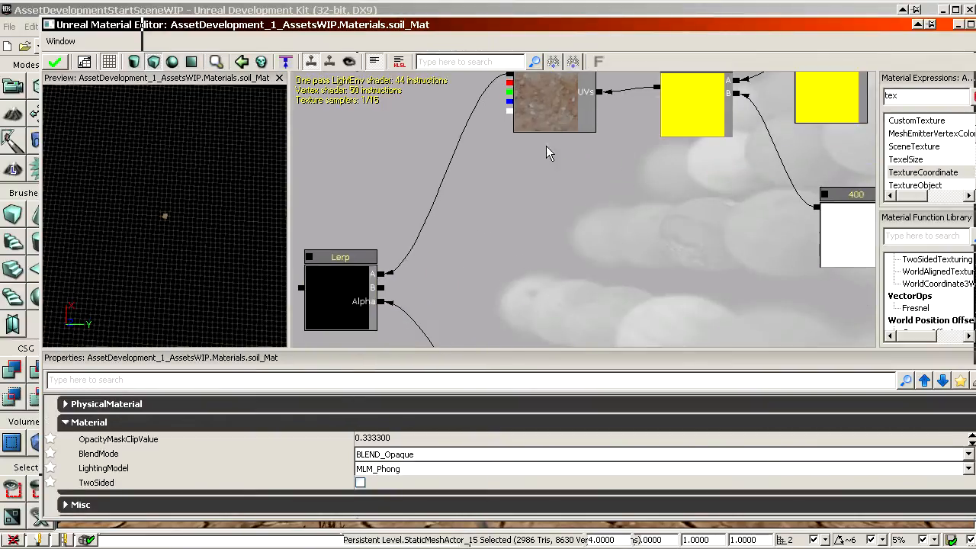
# - Tidy the World Position UV nodes, and connect a duplicate of the soil_2_d Texture Sample to Lerp input B
pyautogui.click(553, 125)
pyautogui.scroll(-4, 583, 171)
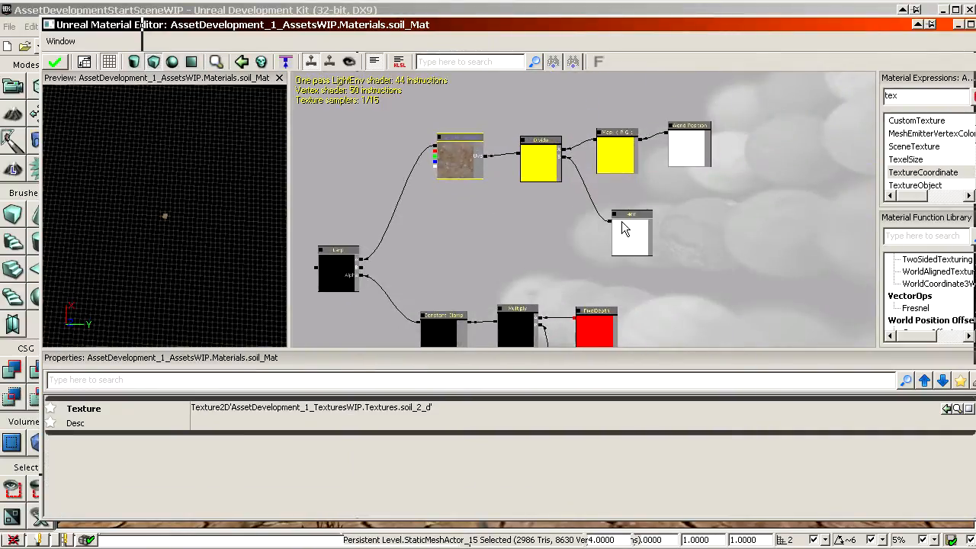
pyautogui.moveTo(640, 238); pyautogui.dragTo(667, 214)
pyautogui.keyDown('ctrl'); pyautogui.keyDown('alt'); pyautogui.moveTo(410, 97); pyautogui.dragTo(763, 221); pyautogui.keyUp('alt'); pyautogui.keyUp('ctrl')
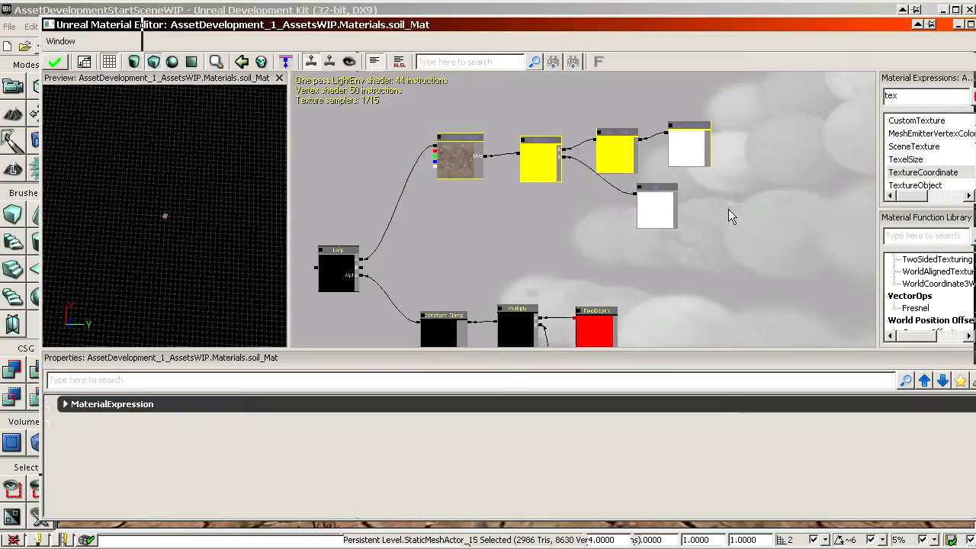
pyautogui.keyDown('ctrl'); pyautogui.moveTo(671, 207); pyautogui.dragTo(756, 186); pyautogui.keyUp('ctrl')
pyautogui.moveTo(583, 107); pyautogui.dragTo(384, 279)
pyautogui.scroll(-4, 609, 231)
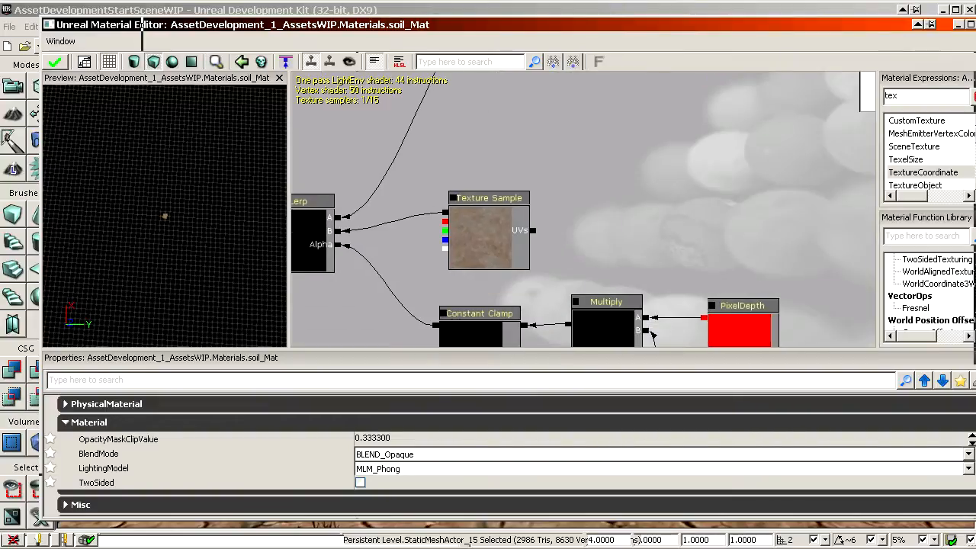
# - Duplicate the TexCoord from the cracked soil network and connect the copy to the UVs of the second soil_2_d Texture Sample
pyautogui.scroll(3, 675, 284)
pyautogui.click(636, 235)
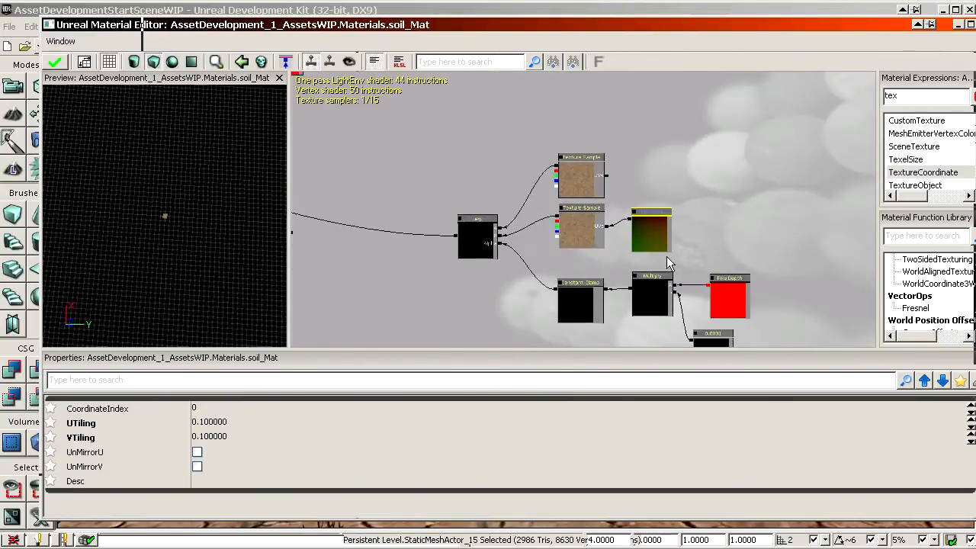
pyautogui.hotkey('ctrl', 'w')
pyautogui.keyDown('ctrl'); pyautogui.moveTo(680, 249); pyautogui.dragTo(486, 274); pyautogui.keyUp('ctrl')
pyautogui.scroll(5, 436, 315)
pyautogui.moveTo(436, 315); pyautogui.dragTo(498, 255)
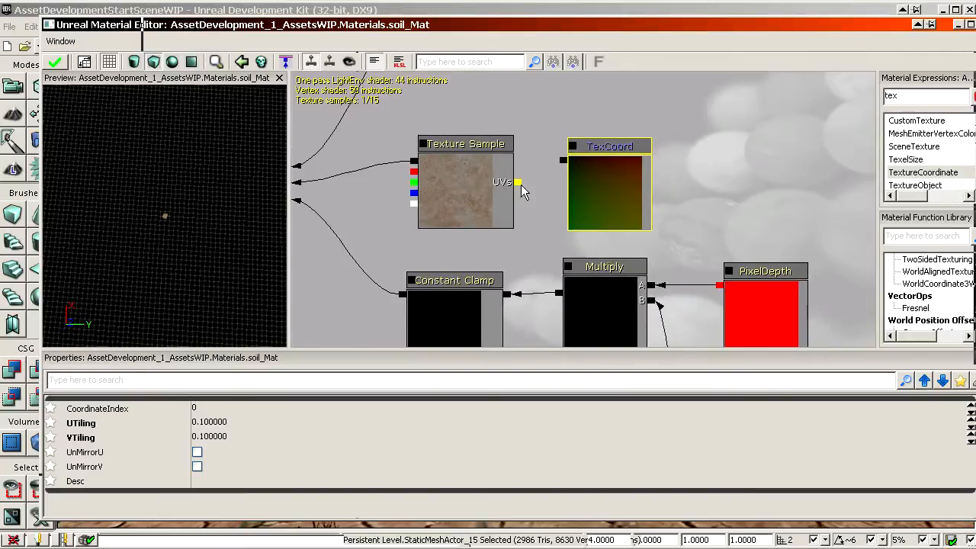
pyautogui.moveTo(519, 183); pyautogui.dragTo(563, 161)
# - Examine the soil_2_d blend network, including both texture inputs, the World Position divide and the TexCoord's U and V tiling
pyautogui.click(629, 179)
pyautogui.moveTo(308, 141); pyautogui.dragTo(460, 257)
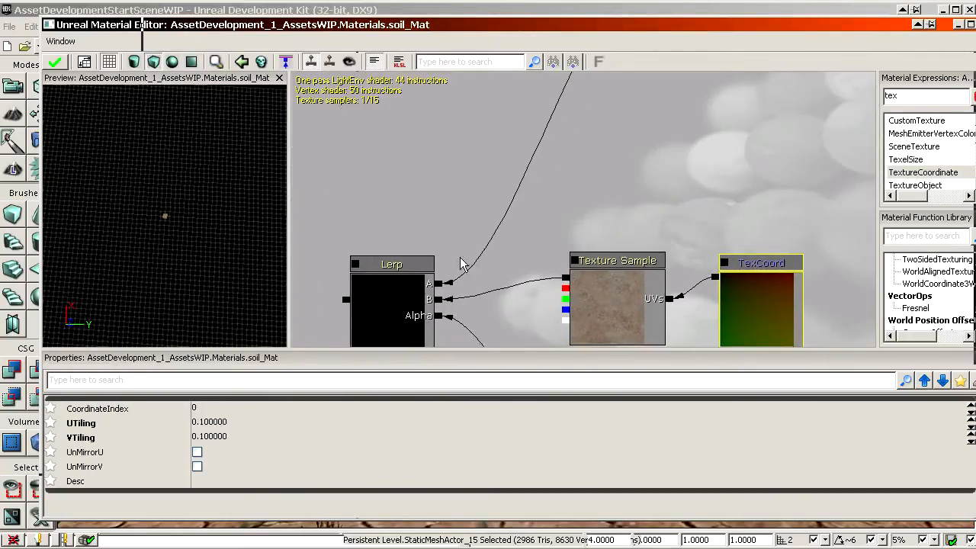
pyautogui.moveTo(786, 115); pyautogui.dragTo(639, 190)
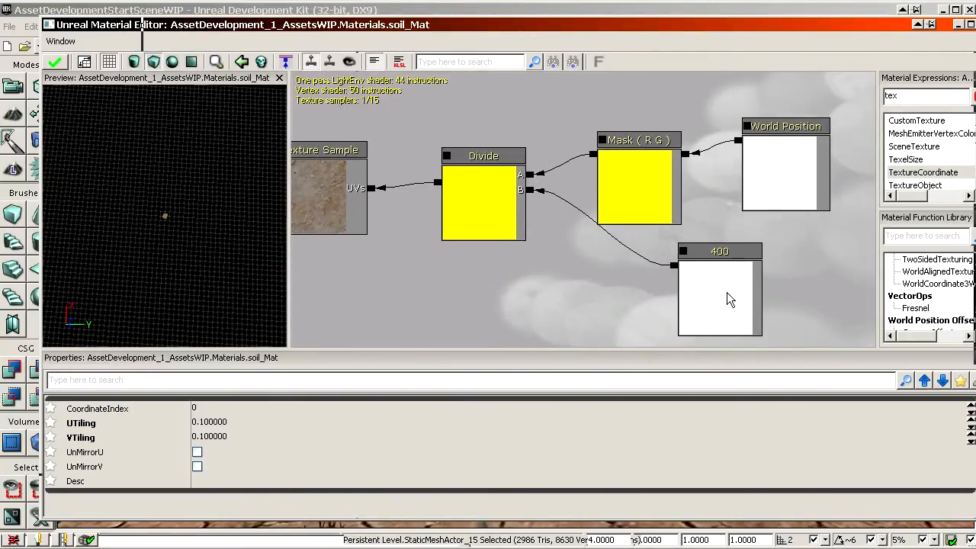
pyautogui.moveTo(342, 344); pyautogui.dragTo(628, 250)
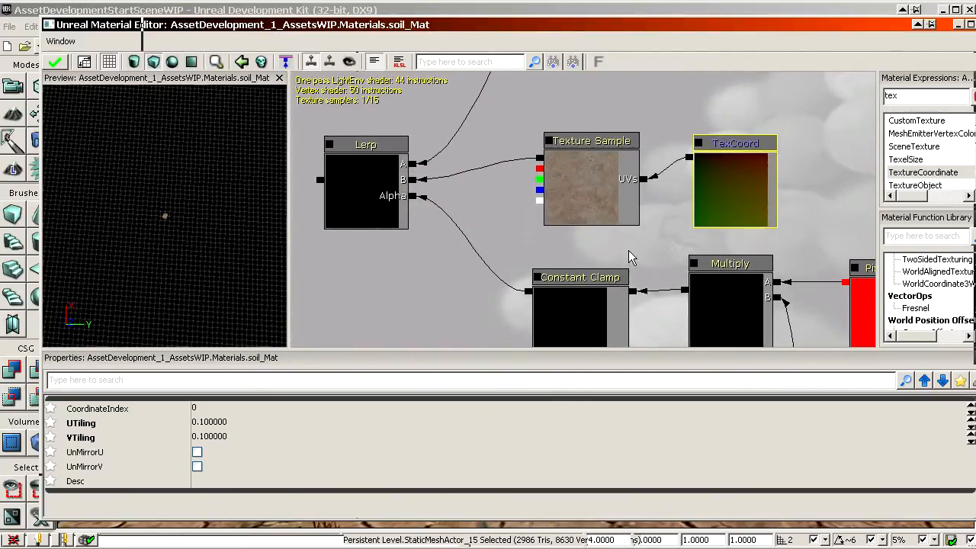
pyautogui.moveTo(586, 192); pyautogui.dragTo(560, 213)
pyautogui.click(559, 211)
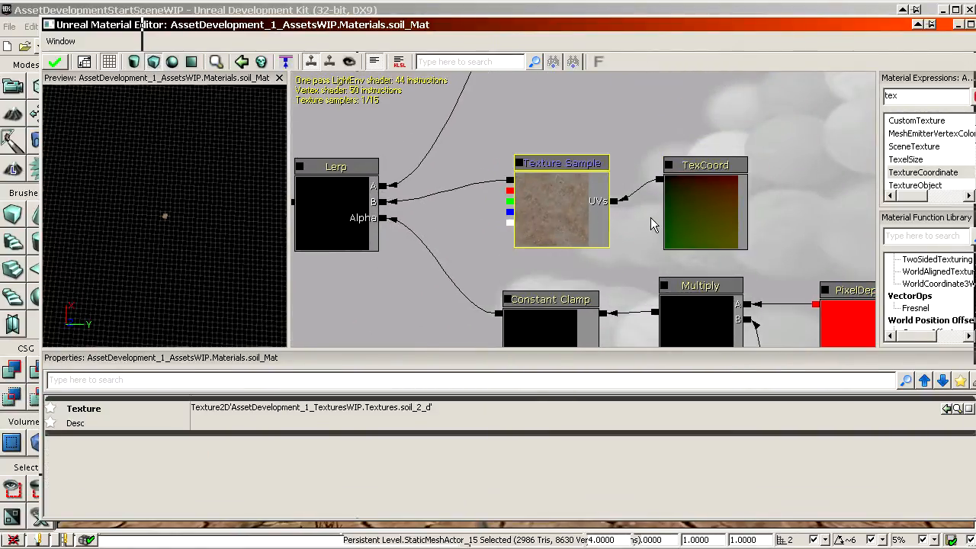
pyautogui.moveTo(650, 217); pyautogui.dragTo(644, 235)
pyautogui.click(702, 229)
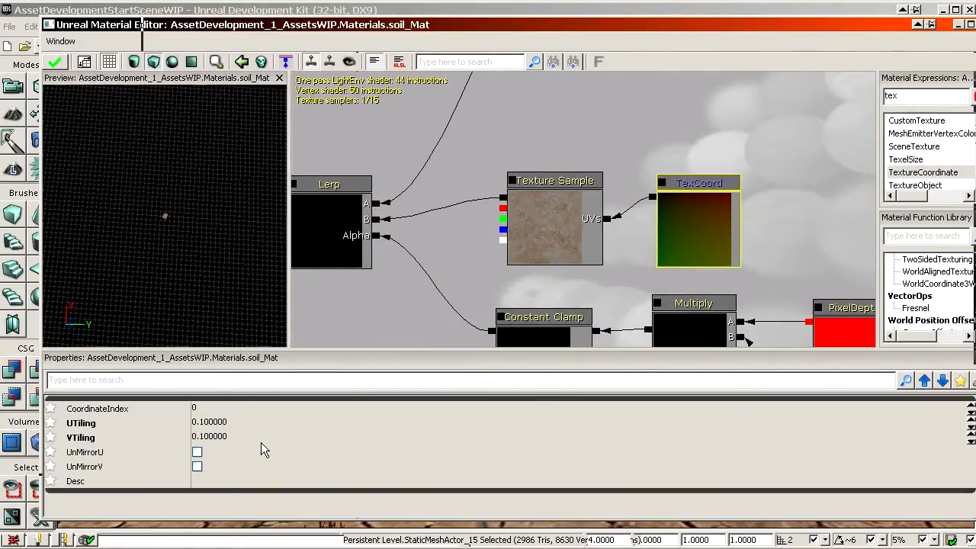
pyautogui.click(242, 427)
pyautogui.scroll(-8, 460, 237)
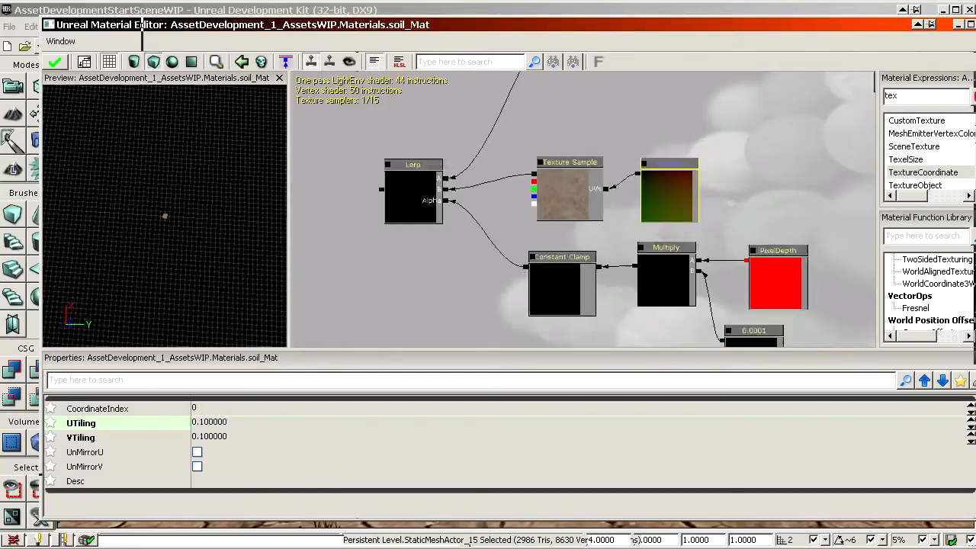
pyautogui.scroll(8, 611, 207)
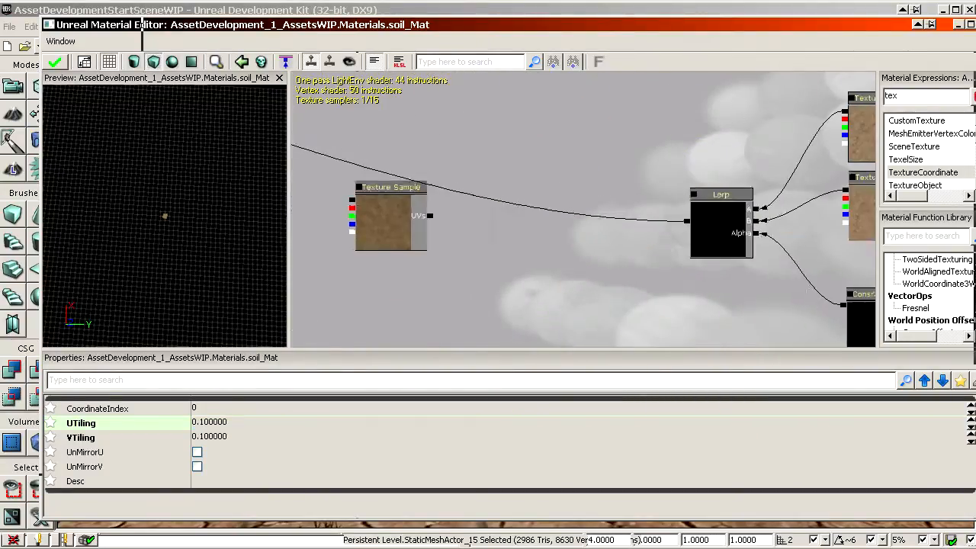
# - Move the standalone soil_3_d Texture Sample into the empty graph area below the cracked soil network
pyautogui.keyDown('ctrl'); pyautogui.moveTo(386, 232); pyautogui.dragTo(294, 350); pyautogui.keyUp('ctrl')
pyautogui.scroll(-7, 471, 292)
pyautogui.moveTo(466, 226); pyautogui.dragTo(573, 175)
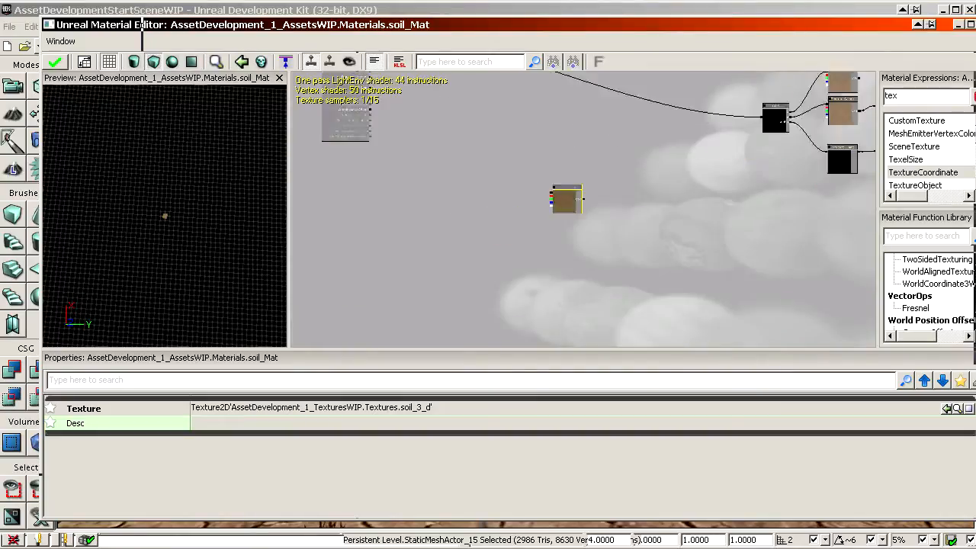
pyautogui.scroll(7, 574, 176)
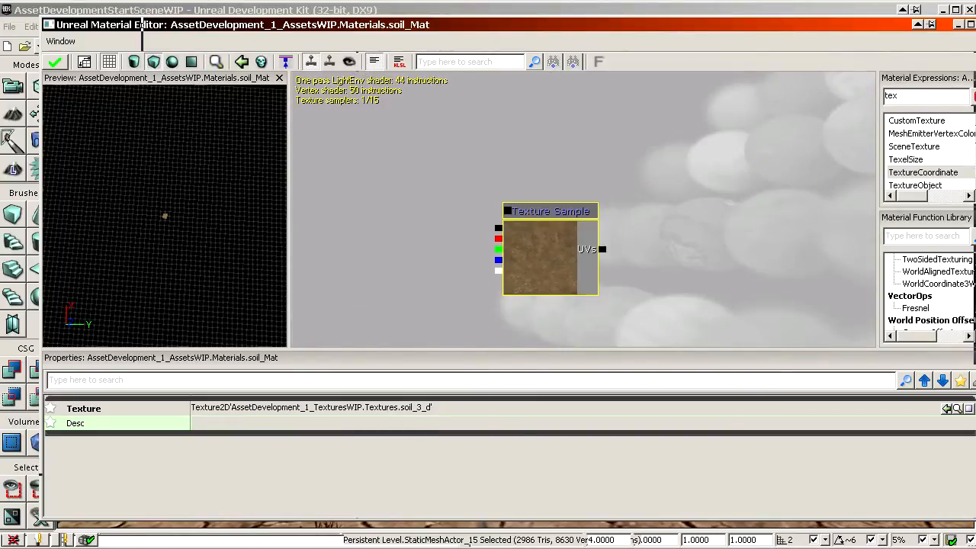
pyautogui.scroll(-8, 575, 243)
# - Duplicate the whole cracked soil Lerp network, including its Texture Samples, TexCoord and PixelDepth nodes, and place it beside the soil_3_d sample
pyautogui.moveTo(769, 180)
pyautogui.mouseDown()
pyautogui.moveTo(610, 207)
pyautogui.moveTo(580, 189)
pyautogui.mouseUp()
pyautogui.scroll(2, 580, 190)
pyautogui.moveTo(477, 127)
pyautogui.keyDown('ctrl'); pyautogui.keyDown('alt'); pyautogui.mouseDown()
pyautogui.moveTo(624, 226)
pyautogui.moveTo(739, 325)
pyautogui.mouseUp(); pyautogui.keyUp('alt'); pyautogui.keyUp('ctrl')
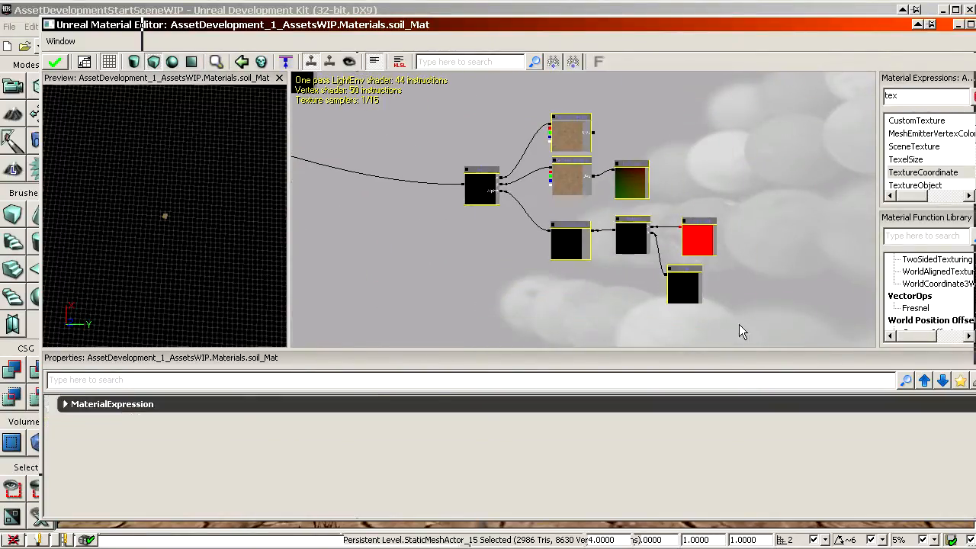
pyautogui.hotkey('ctrl', 'w')
pyautogui.keyDown('ctrl'); pyautogui.moveTo(581, 195); pyautogui.dragTo(615, 224); pyautogui.keyUp('ctrl')
pyautogui.scroll(4, 458, 221)
pyautogui.scroll(3, 418, 215)
# - Copy the soil_3_d texture reference from the standalone sample and assign it to the Texture Sample on the duplicated Lerp's input A
pyautogui.click(669, 216)
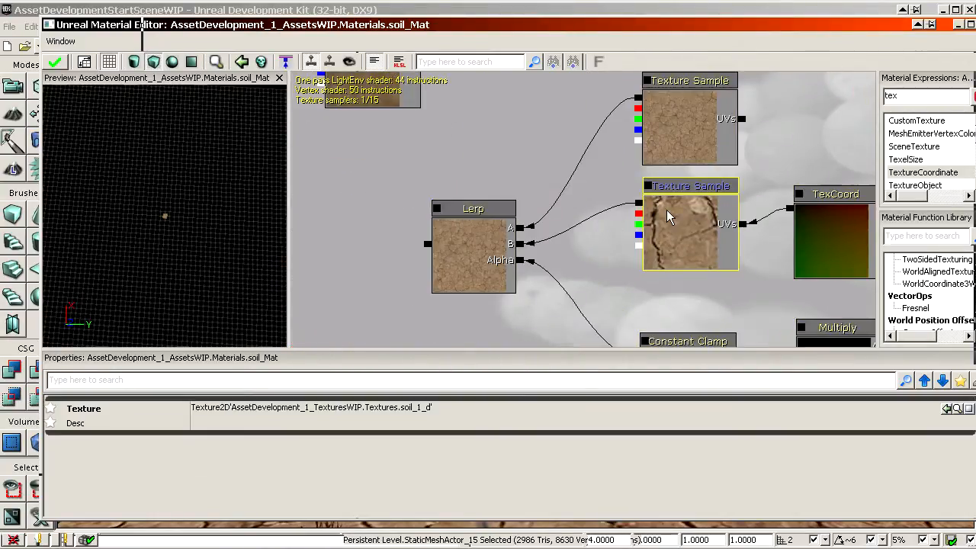
pyautogui.moveTo(402, 87); pyautogui.dragTo(432, 164)
pyautogui.click(432, 164)
pyautogui.click(456, 407)
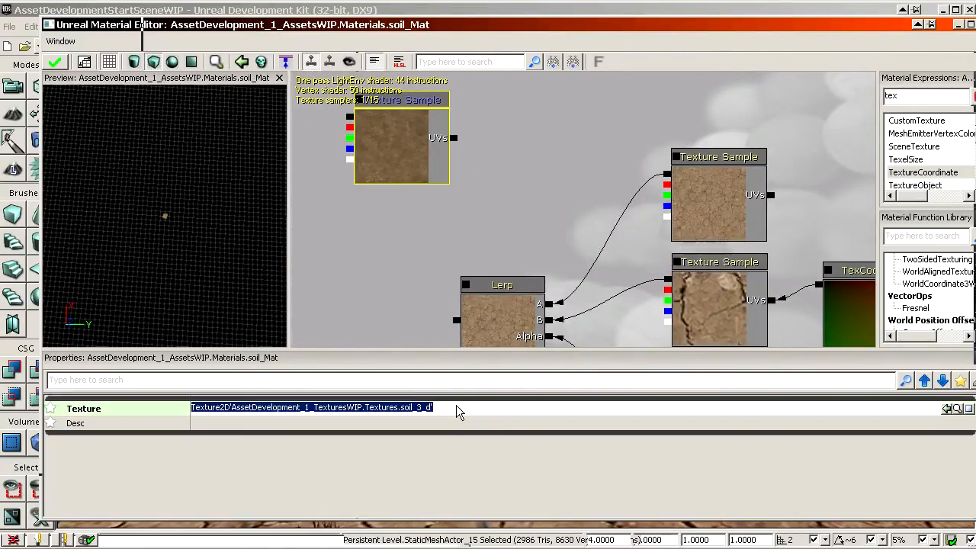
pyautogui.click(389, 180)
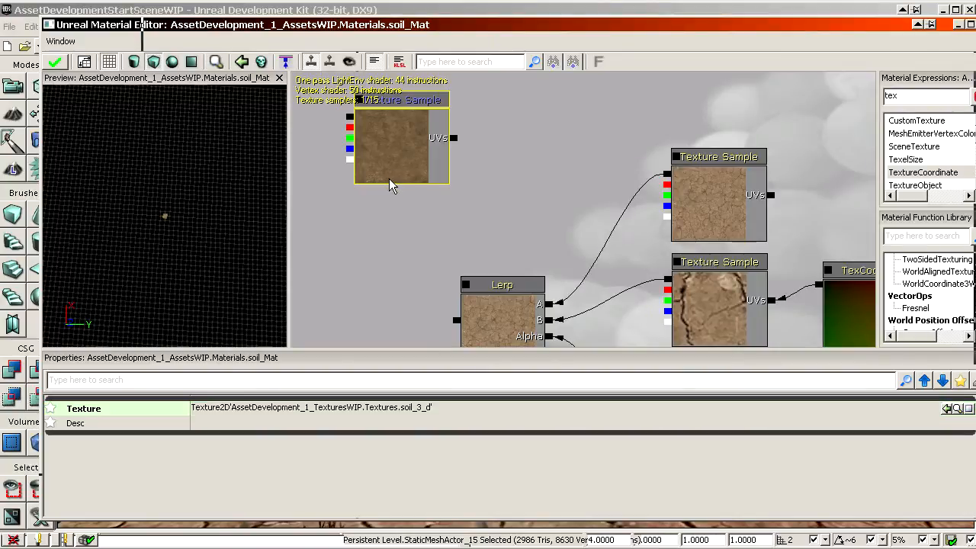
pyautogui.click(466, 407)
pyautogui.hotkey('ctrl', 'c')
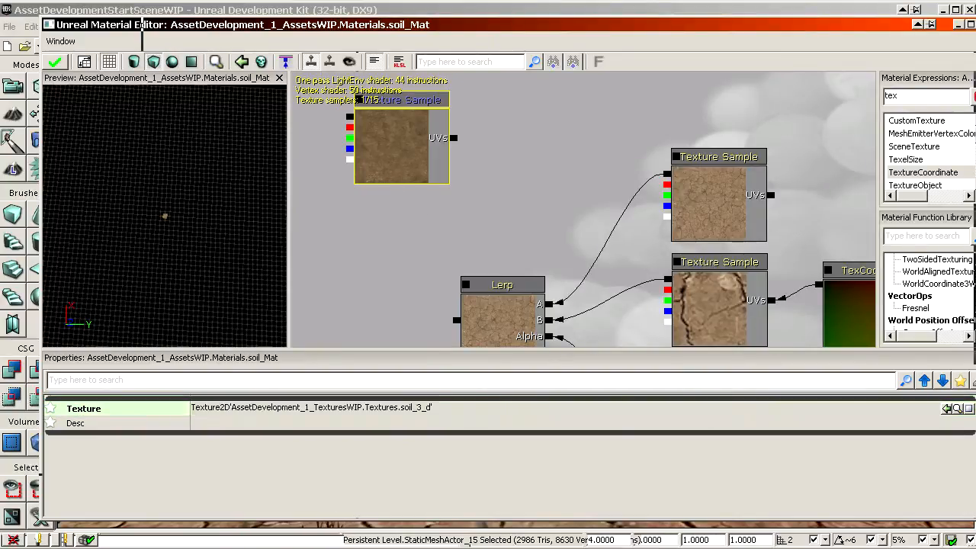
pyautogui.click(716, 205)
pyautogui.click(438, 409)
pyautogui.write("Texture2D'AssetDevelopment_1_TexturesWIP.Textures.soil_2_d'")
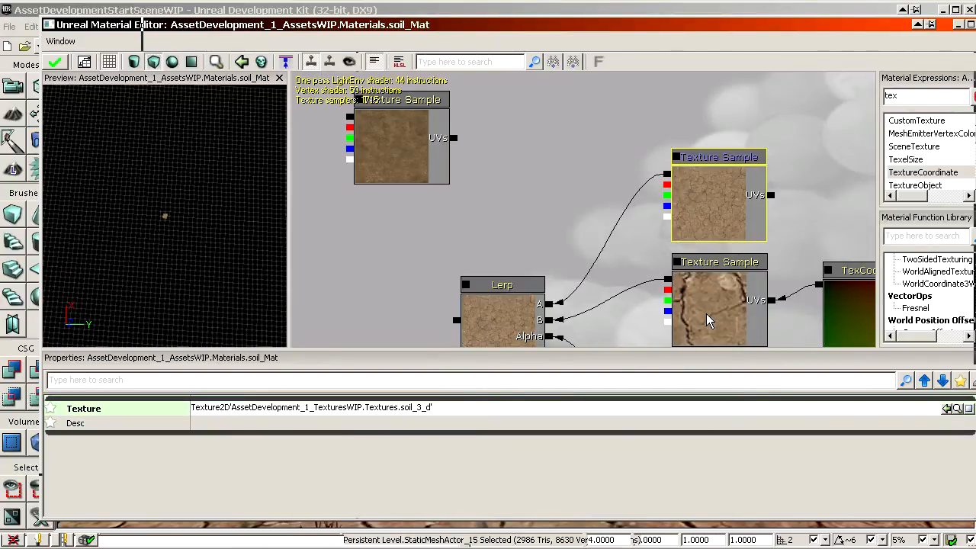
# - Assign soil_3_d to the Texture Sample on the duplicated Lerp's input B and delete the standalone soil_3_d sample
pyautogui.moveTo(688, 324); pyautogui.dragTo(677, 329)
pyautogui.click(401, 412)
pyautogui.hotkey('ctrl', 'v')
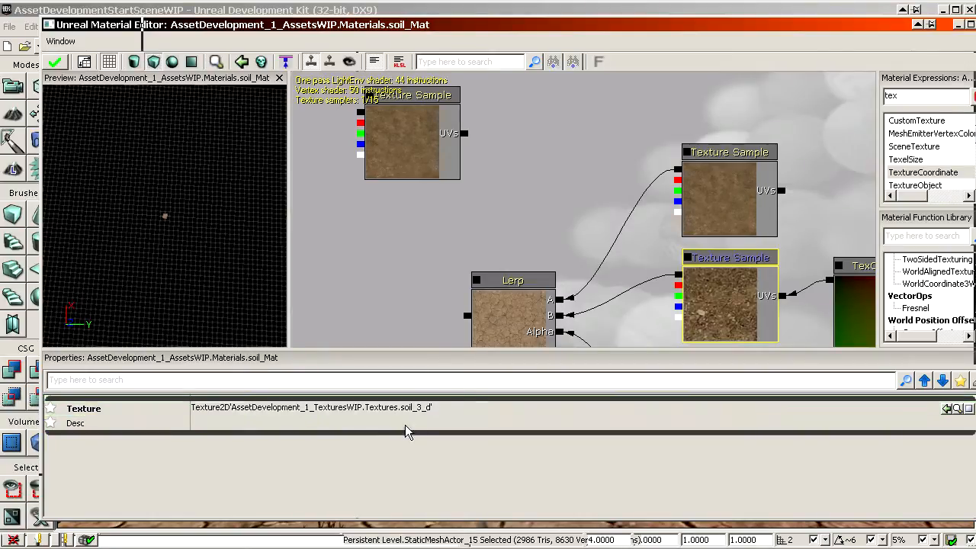
pyautogui.click(427, 140)
pyautogui.click(507, 159)
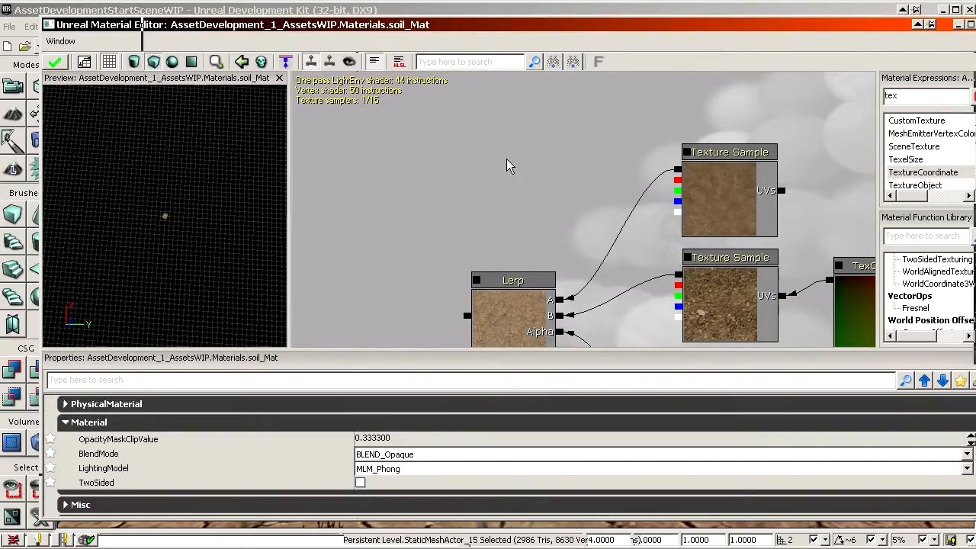
pyautogui.scroll(-5, 506, 158)
pyautogui.scroll(4, 661, 166)
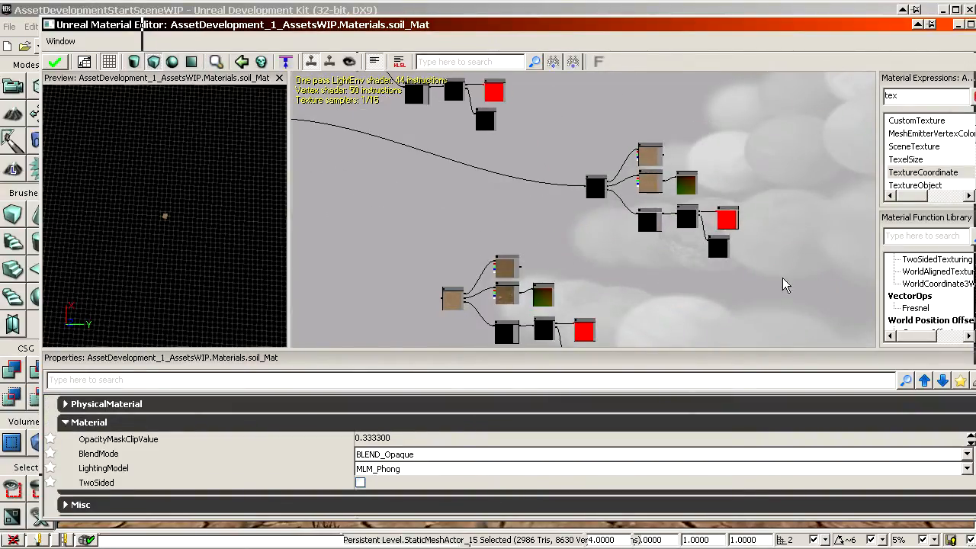
# - Rearrange the graph by moving the soil_1_d network inward and shifting the soil_3_d network lower beneath it
pyautogui.keyDown('ctrl'); pyautogui.keyDown('alt'); pyautogui.moveTo(782, 273); pyautogui.dragTo(585, 130); pyautogui.keyUp('alt'); pyautogui.keyUp('ctrl')
pyautogui.moveTo(597, 192); pyautogui.dragTo(509, 212)
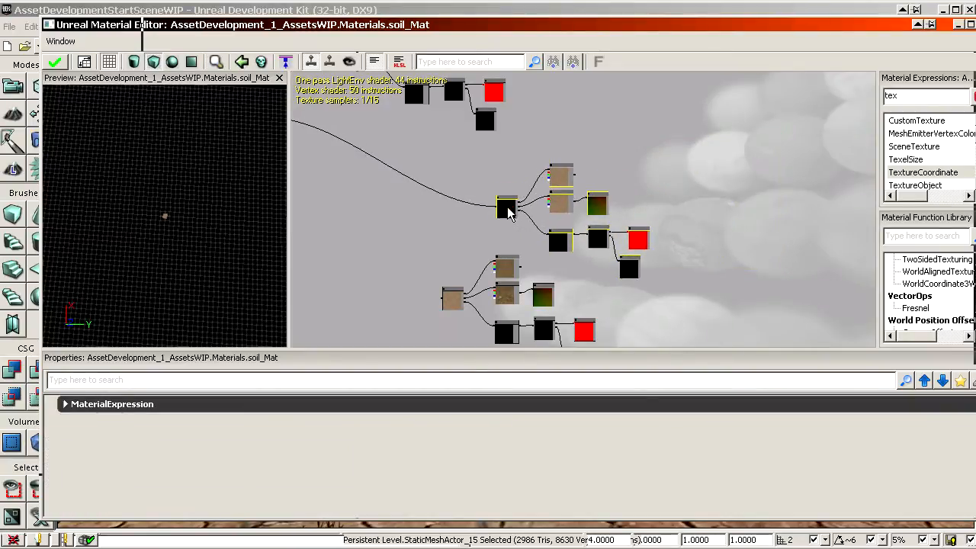
pyautogui.moveTo(542, 332); pyautogui.dragTo(523, 267)
pyautogui.keyDown('ctrl'); pyautogui.keyDown('alt'); pyautogui.moveTo(615, 312); pyautogui.dragTo(400, 207); pyautogui.keyUp('alt'); pyautogui.keyUp('ctrl')
pyautogui.keyDown('ctrl'); pyautogui.moveTo(500, 203); pyautogui.dragTo(493, 269); pyautogui.keyUp('ctrl')
# - Move the 0.0001 constant of the soil_1_d network slightly farther below its PixelDepth node
pyautogui.click(620, 264)
pyautogui.keyDown('ctrl'); pyautogui.moveTo(610, 259); pyautogui.dragTo(622, 193); pyautogui.keyUp('ctrl')
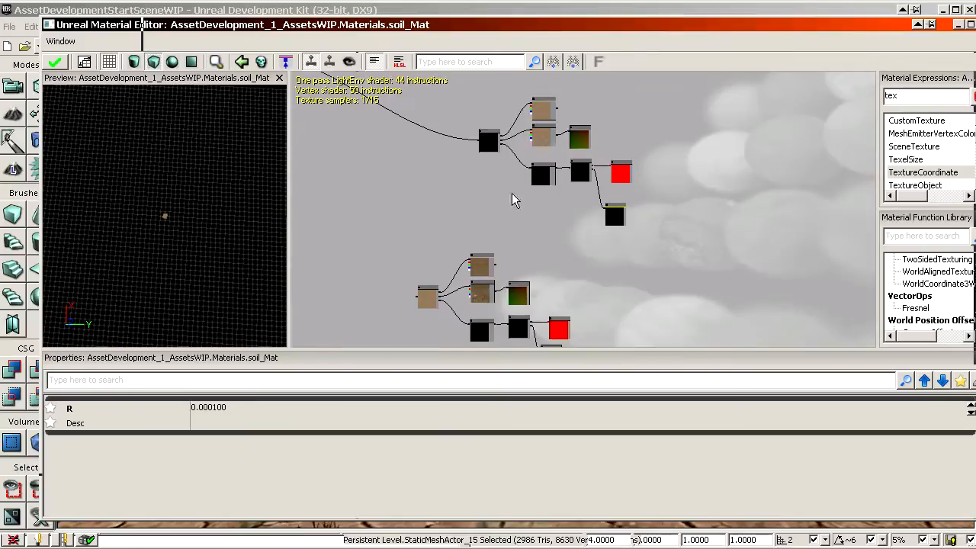
pyautogui.moveTo(512, 193); pyautogui.dragTo(457, 225)
pyautogui.scroll(6, 459, 229)
pyautogui.moveTo(463, 325); pyautogui.dragTo(609, 223)
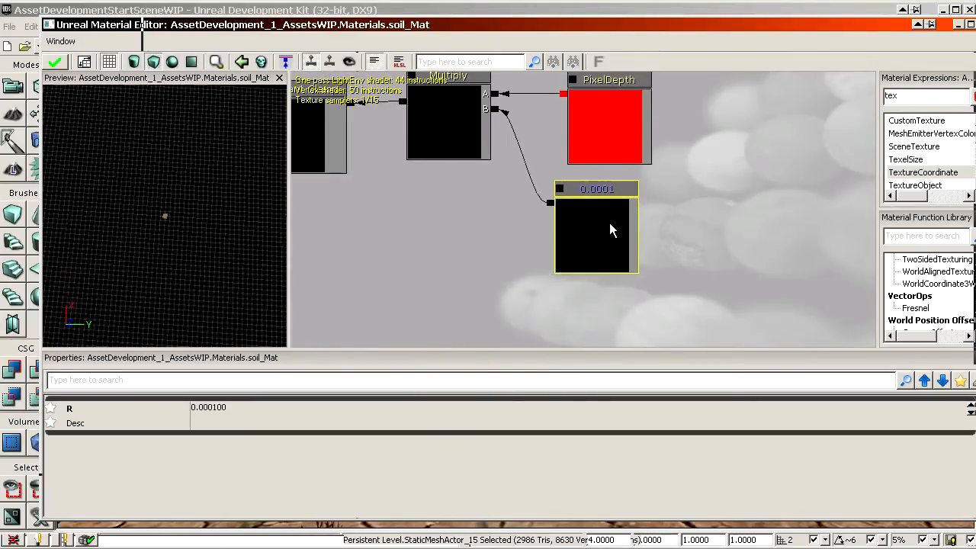
# - Enlarge the soil plane in the preview and look over the 0.0001 depth constants of the Lerp networks
pyautogui.moveTo(526, 231); pyautogui.dragTo(521, 249)
pyautogui.scroll(-3, 521, 250)
pyautogui.scroll(3, 521, 249)
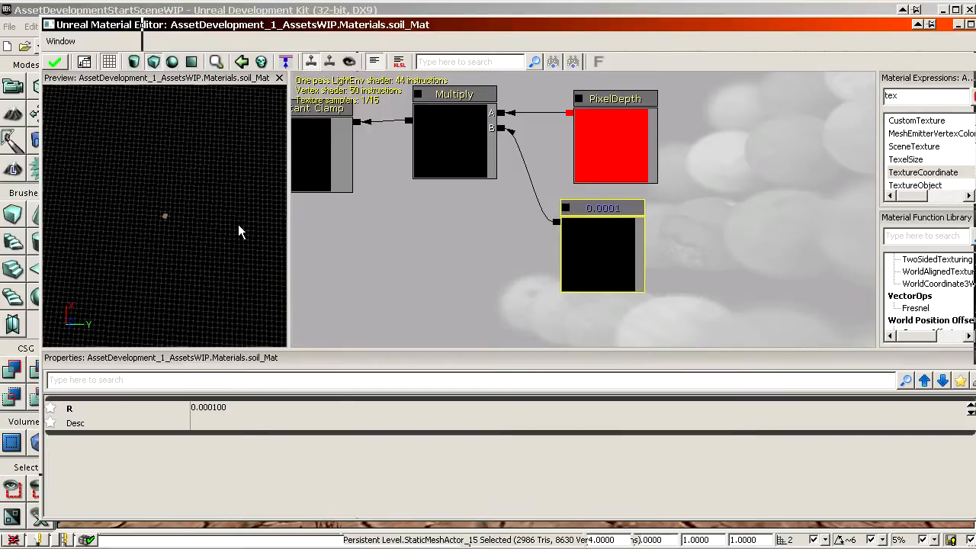
pyautogui.moveTo(239, 231); pyautogui.dragTo(239, 111, button='right')
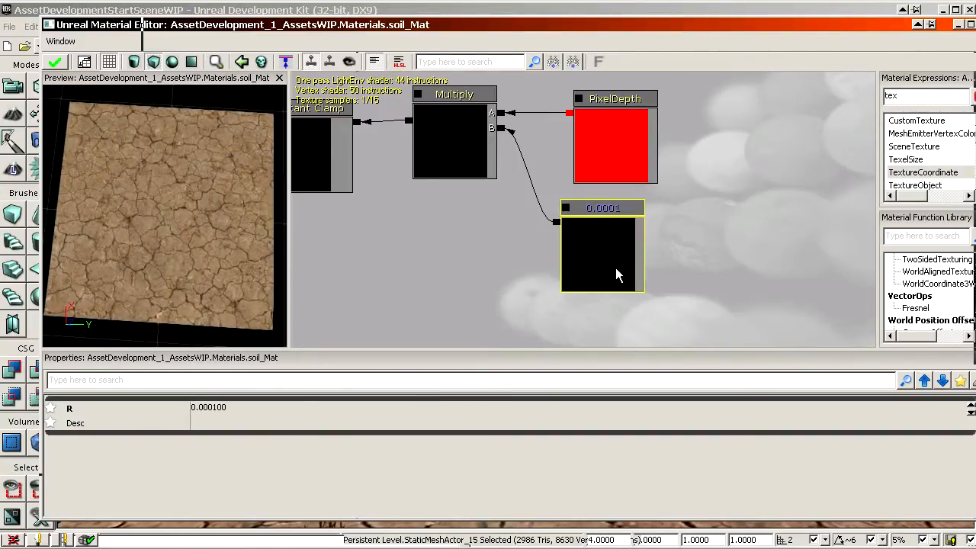
pyautogui.scroll(-6, 636, 241)
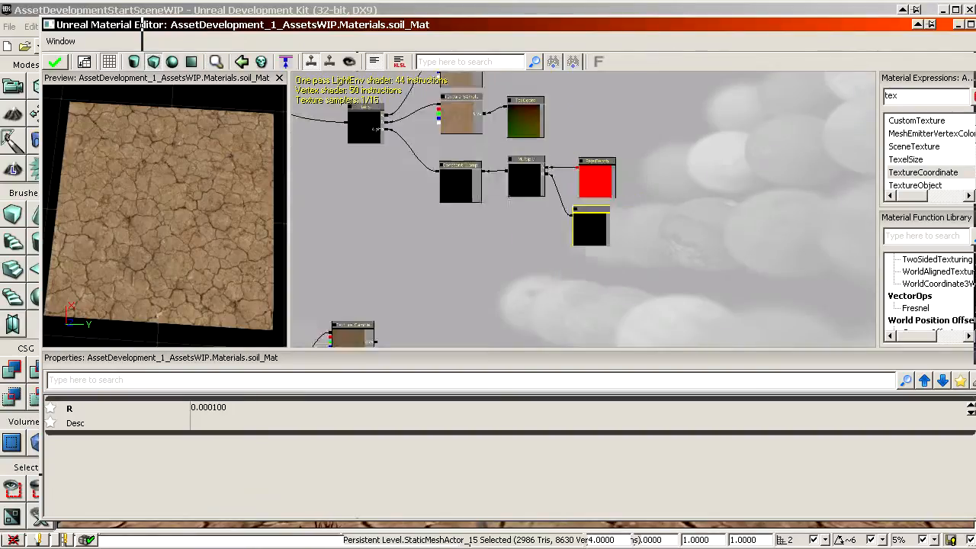
pyautogui.moveTo(636, 240); pyautogui.dragTo(608, 202)
pyautogui.scroll(6, 565, 191)
pyautogui.moveTo(529, 172); pyautogui.dragTo(561, 242)
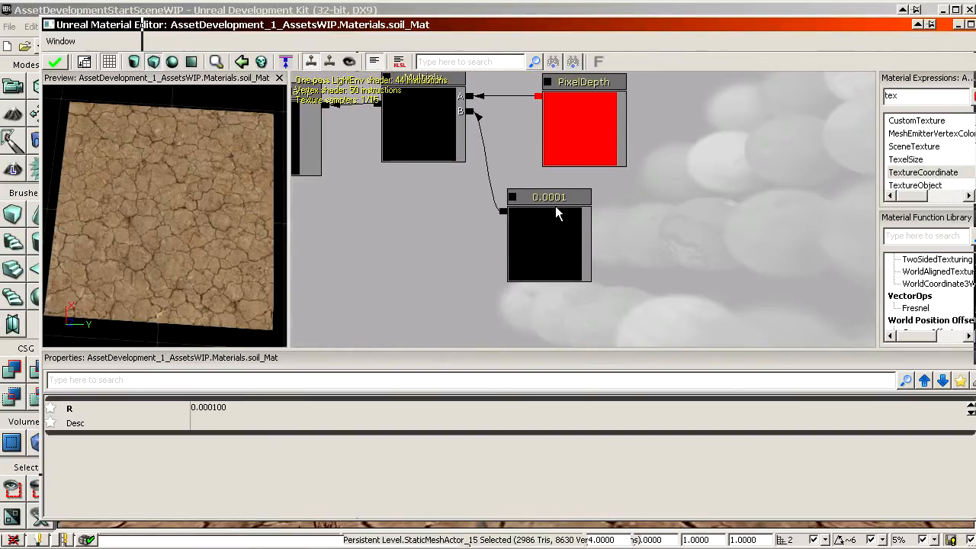
pyautogui.scroll(-5, 555, 214)
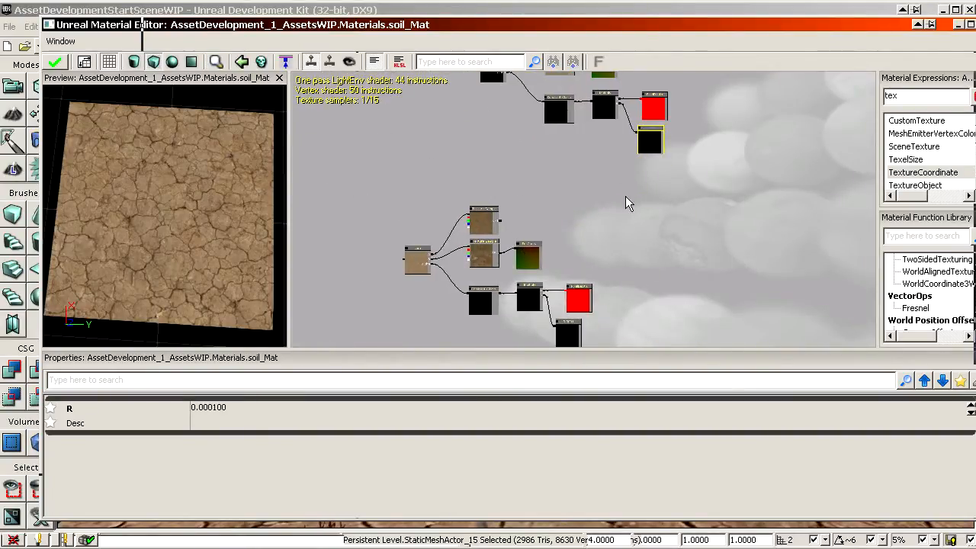
pyautogui.moveTo(626, 197); pyautogui.dragTo(458, 84)
pyautogui.scroll(8, 626, 196)
pyautogui.scroll(-8, 625, 183)
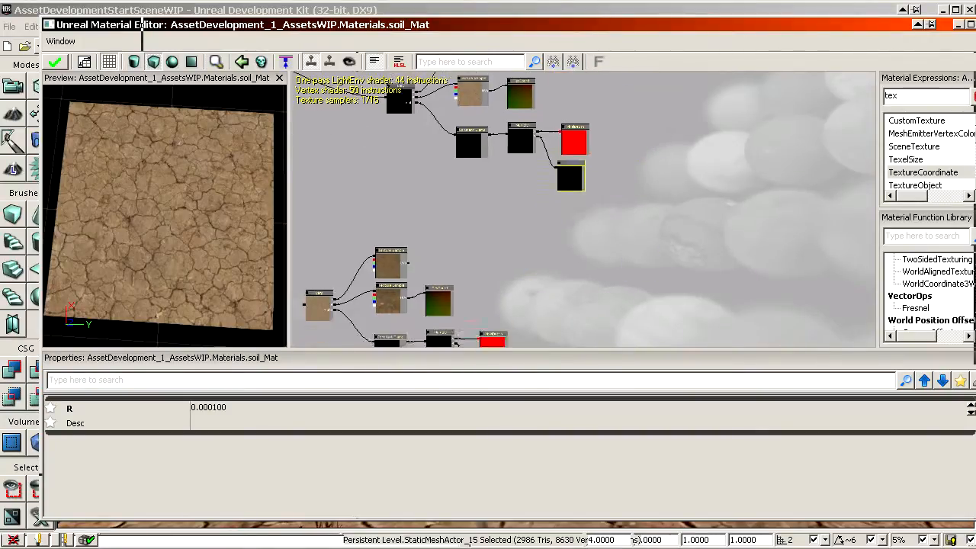
# - Convert the middle network's 0.0001 depth constant to a parameter and name it Distance
pyautogui.scroll(-4, 566, 125)
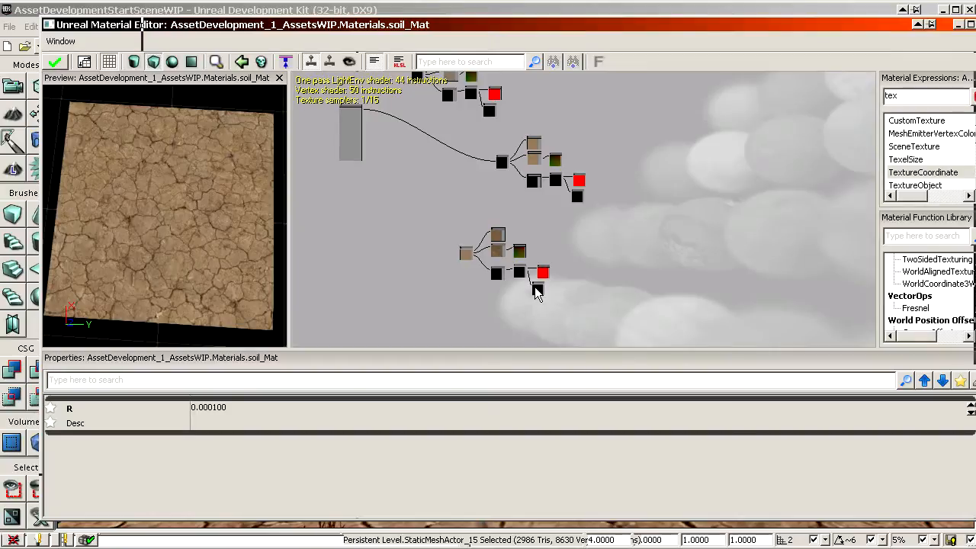
pyautogui.scroll(5, 526, 169)
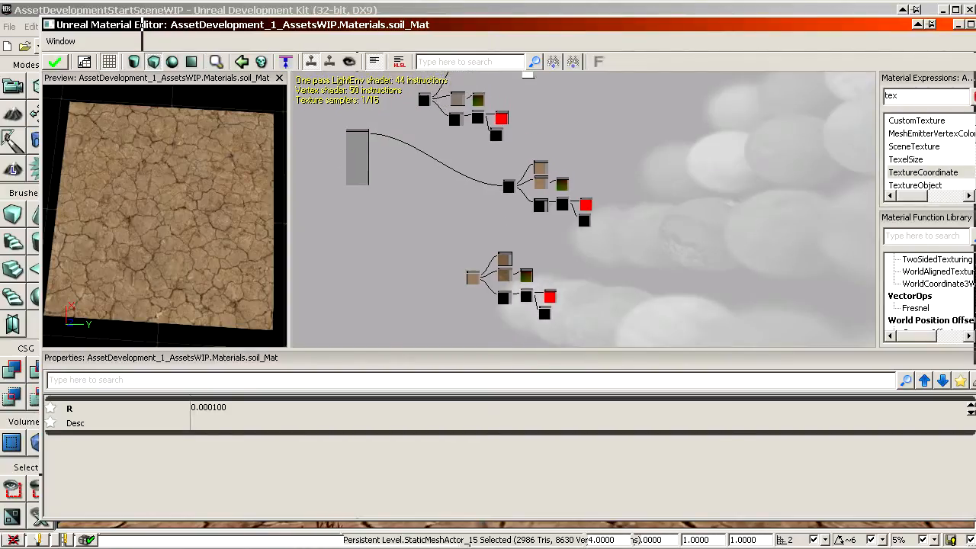
pyautogui.scroll(2, 573, 250)
pyautogui.rightClick(573, 250)
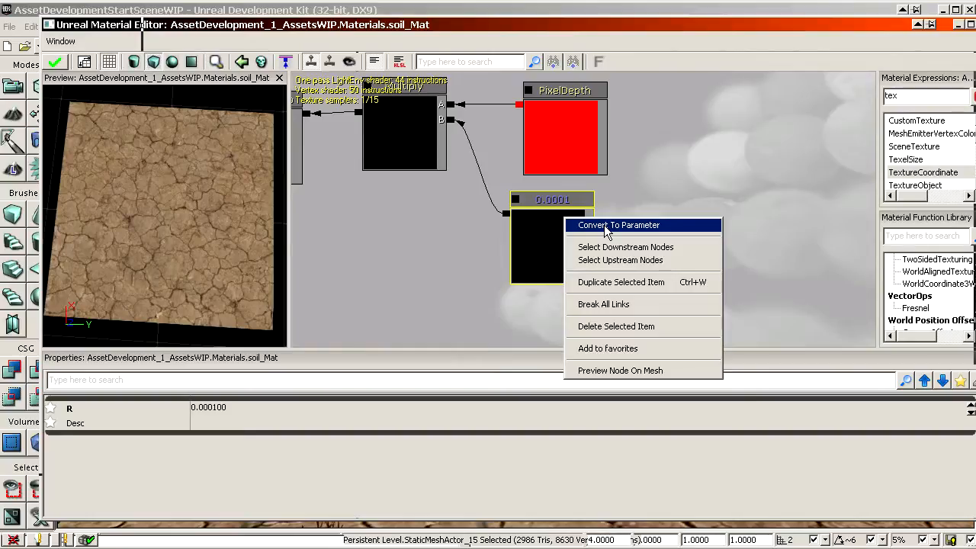
pyautogui.click(605, 226)
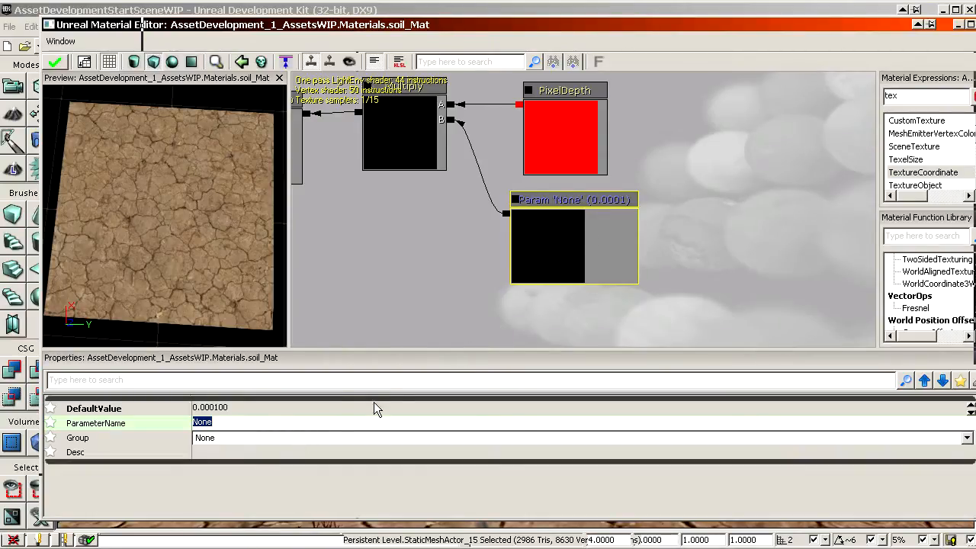
pyautogui.click(446, 295)
pyautogui.click(562, 258)
pyautogui.click(250, 428)
pyautogui.write('distanc')
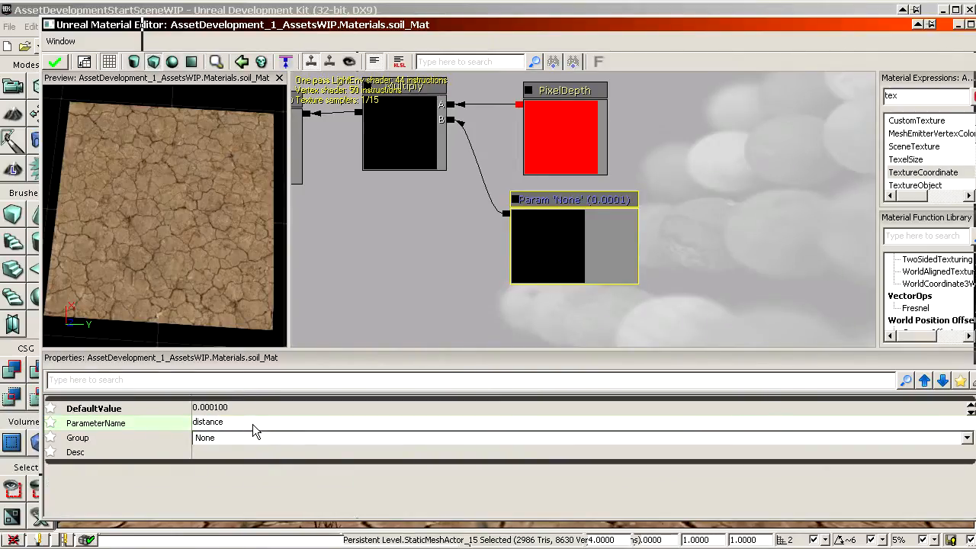
pyautogui.write('e')
pyautogui.press('Return')
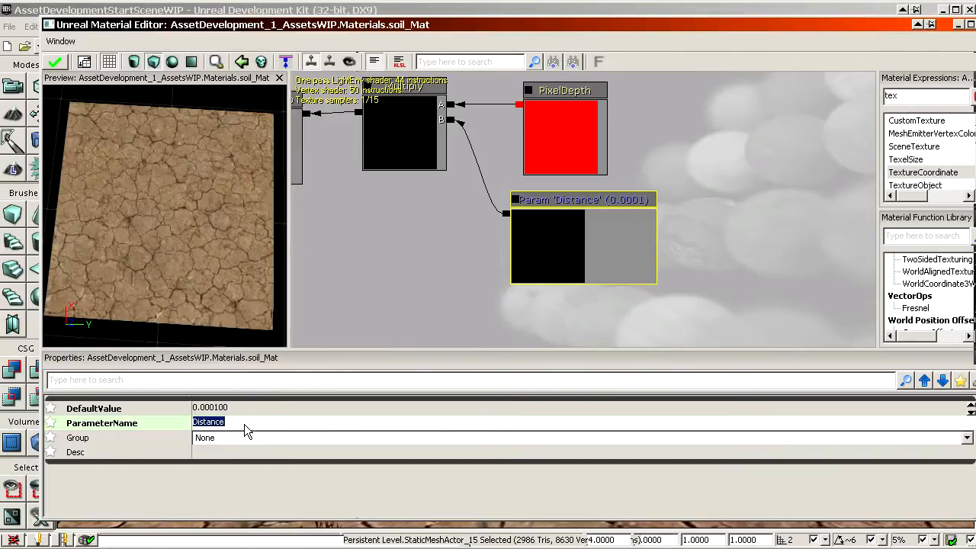
# - Convert the lowest network's 0.0001 depth constant to a parameter with the name Distance
pyautogui.scroll(-4, 469, 296)
pyautogui.scroll(4, 468, 296)
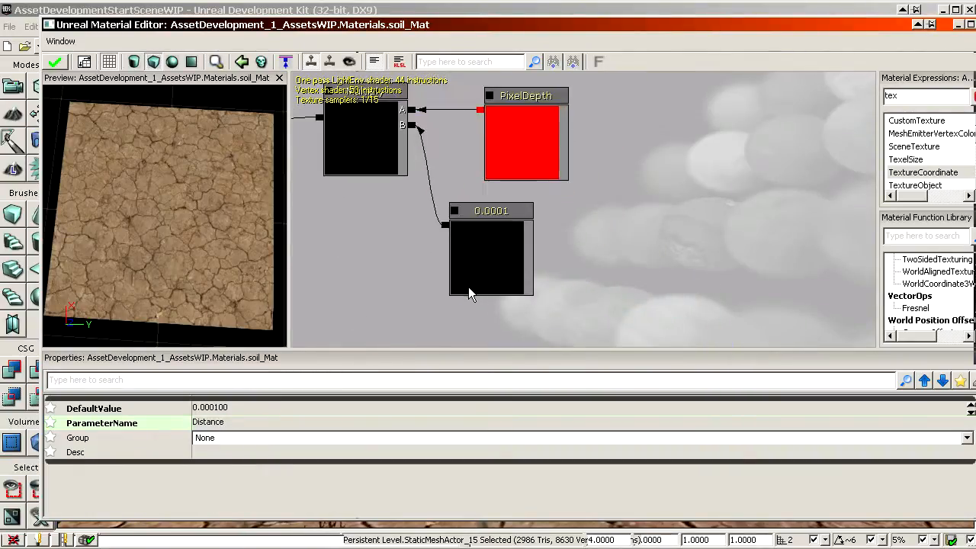
pyautogui.click(464, 264)
pyautogui.rightClick(472, 253)
pyautogui.click(497, 243)
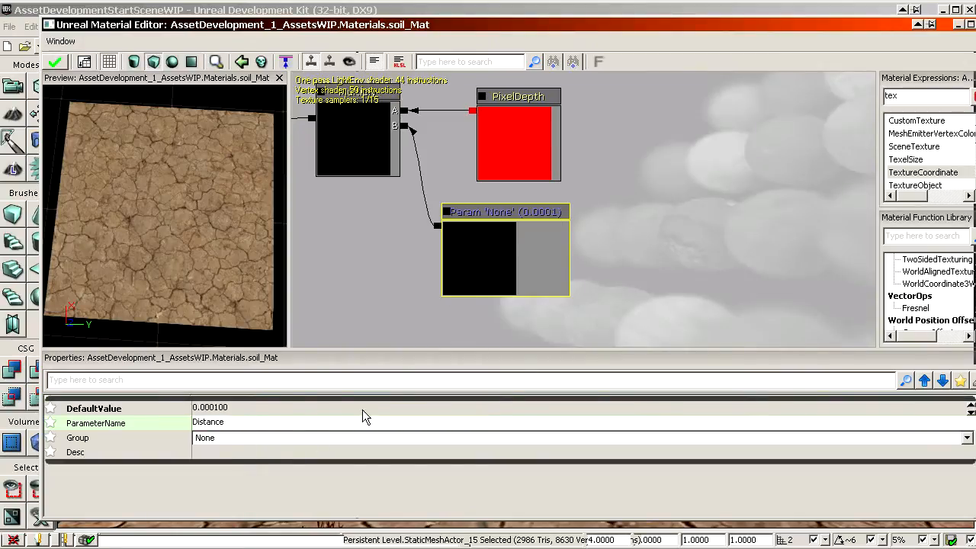
pyautogui.click(649, 271)
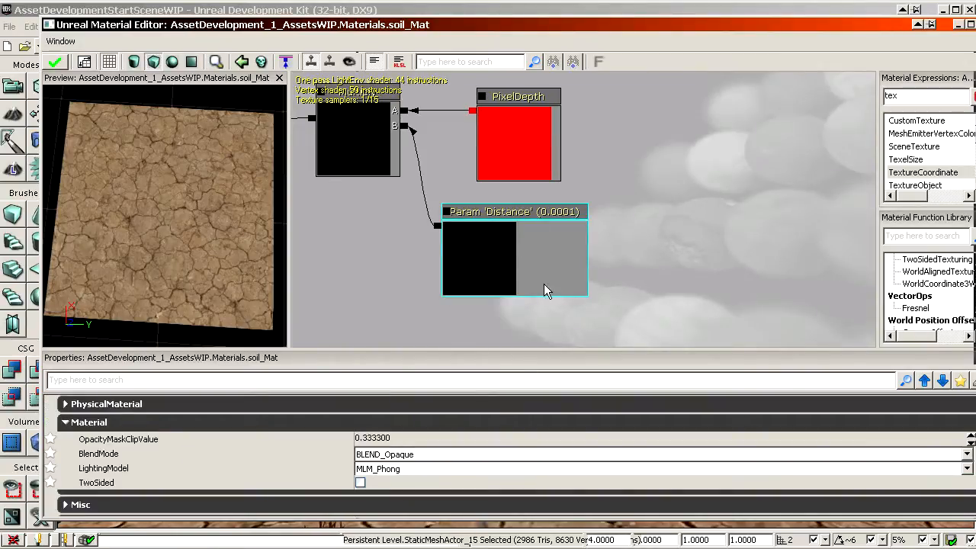
# - Convert the uppermost network's 0.0001 depth constant to a parameter named Distance
pyautogui.scroll(-7, 602, 274)
pyautogui.moveTo(603, 274)
pyautogui.mouseDown()
pyautogui.moveTo(648, 218)
pyautogui.moveTo(654, 145)
pyautogui.moveTo(605, 282)
pyautogui.mouseUp()
pyautogui.scroll(5, 602, 274)
pyautogui.rightClick(564, 143)
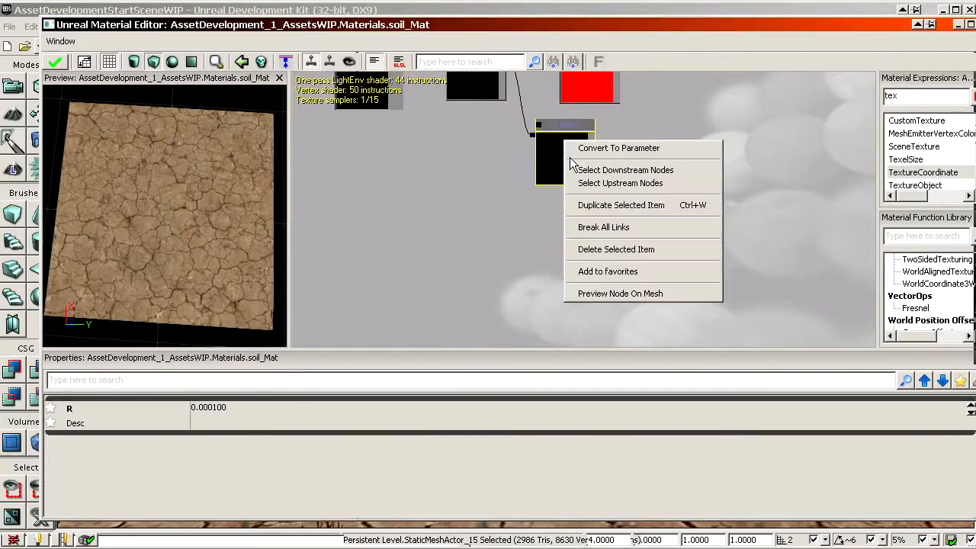
pyautogui.click(603, 148)
pyautogui.write('Distance')
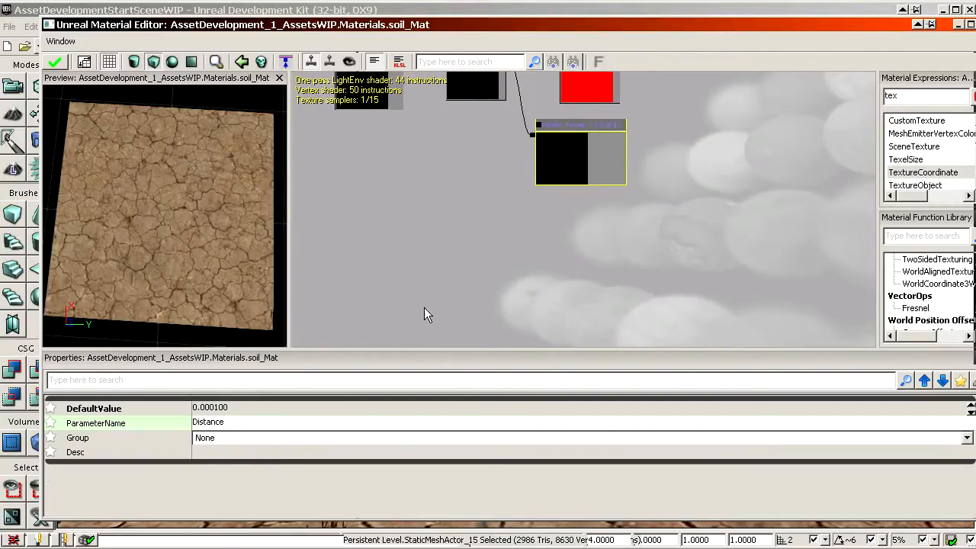
pyautogui.press('Return')
pyautogui.scroll(2, 589, 226)
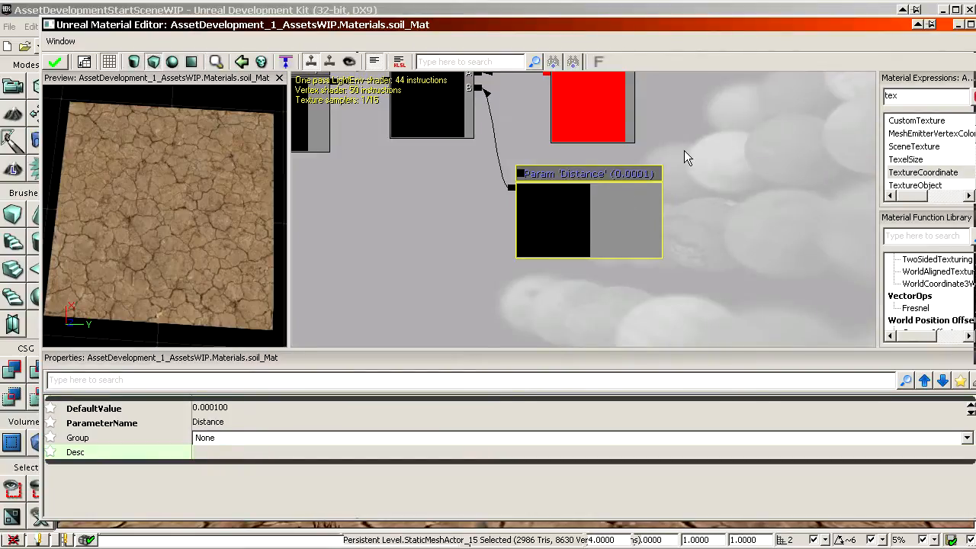
pyautogui.click(678, 171)
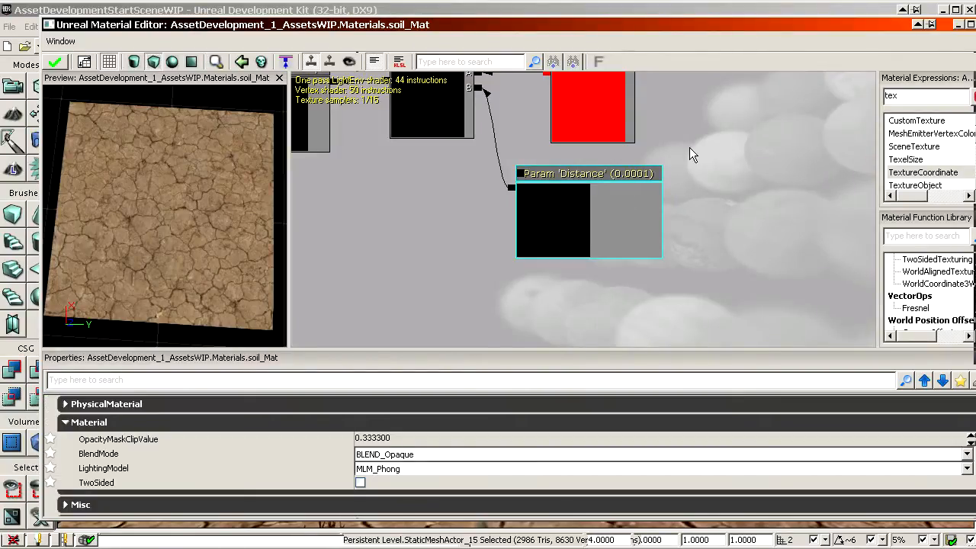
# - Set the default value of the uppermost network's Distance parameter to 0.1 as a test of the shared parameter name
pyautogui.click(595, 221)
pyautogui.scroll(-5, 595, 221)
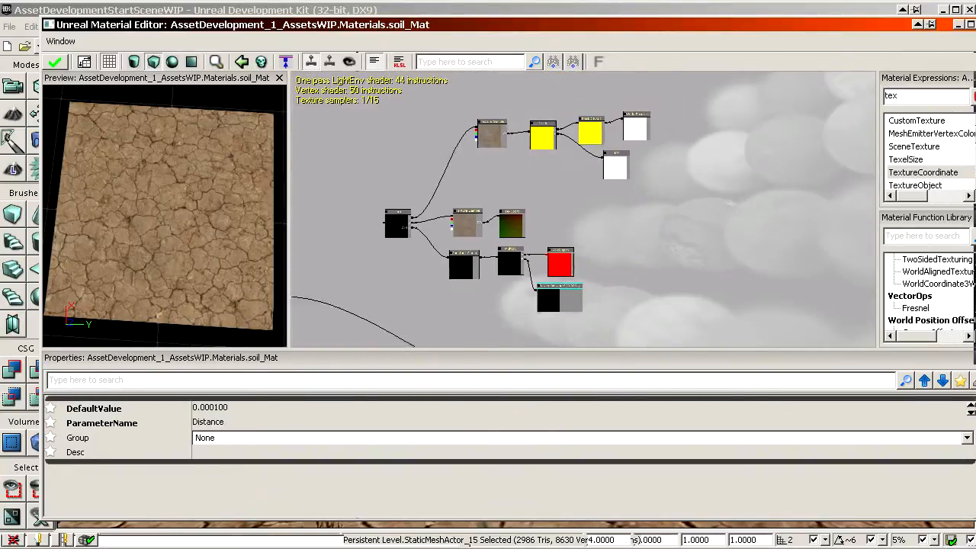
pyautogui.moveTo(755, 342); pyautogui.dragTo(706, 254)
pyautogui.scroll(-5, 706, 256)
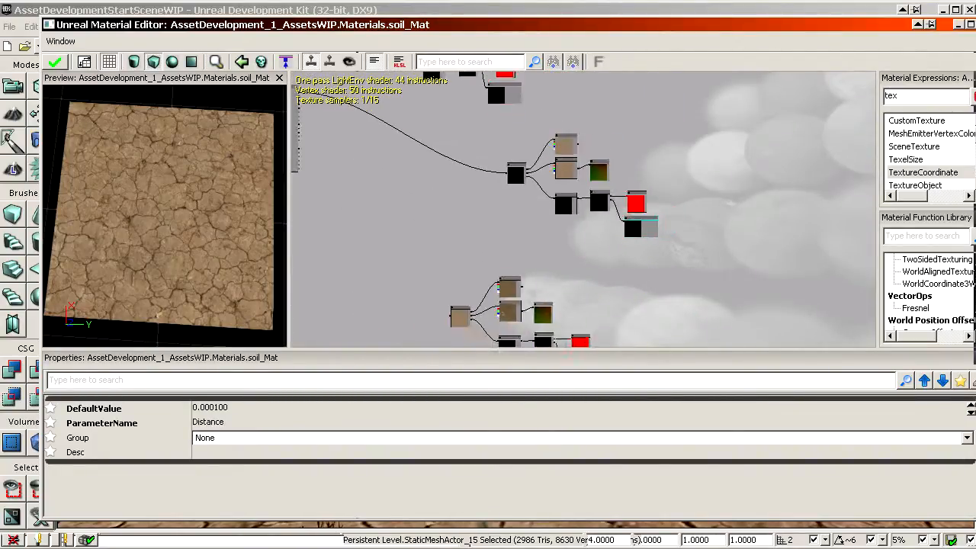
pyautogui.click(708, 291)
pyautogui.click(639, 239)
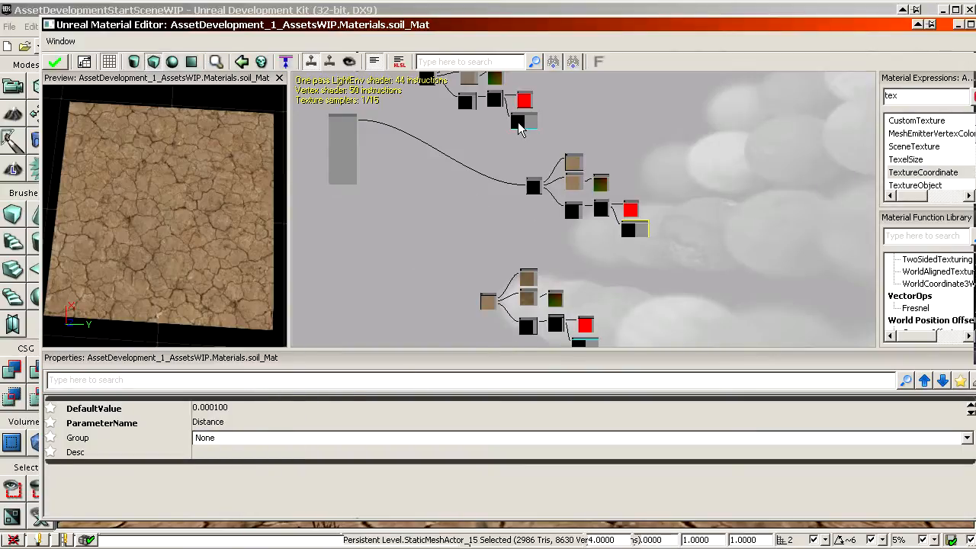
pyautogui.click(238, 407)
pyautogui.write('0.1')
pyautogui.press('Return')
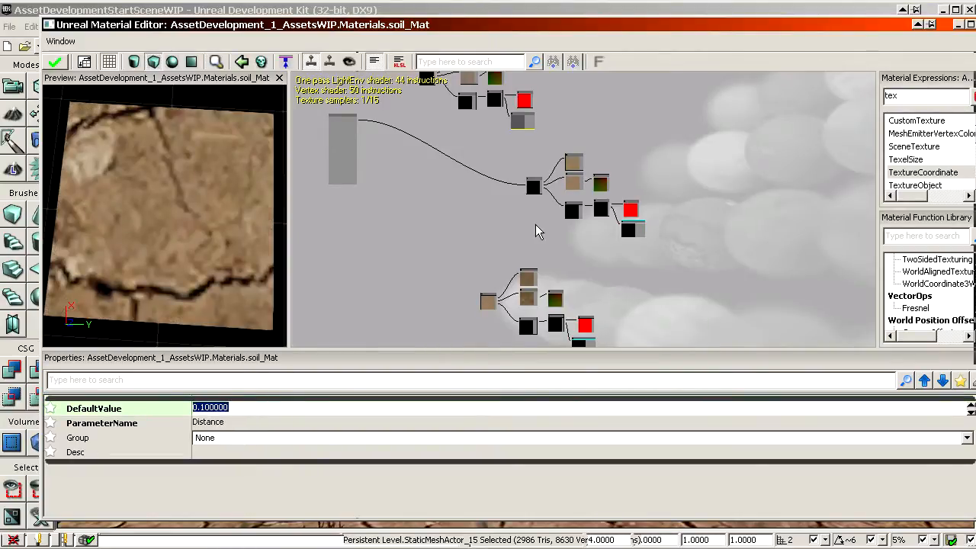
# - Set the default value of the lowest network's Distance parameter to 0.001
pyautogui.scroll(6, 536, 225)
pyautogui.moveTo(536, 244); pyautogui.dragTo(517, 195)
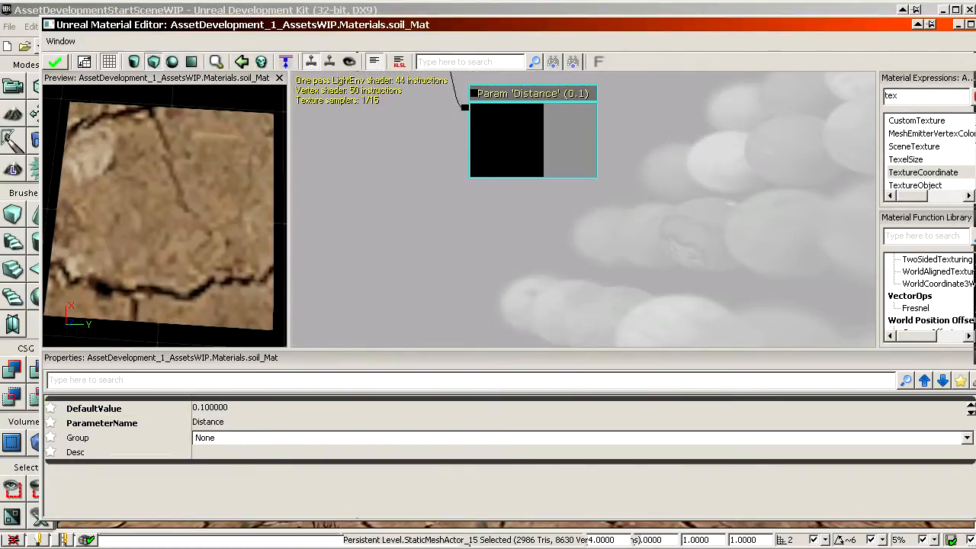
pyautogui.click(244, 408)
pyautogui.write('0.')
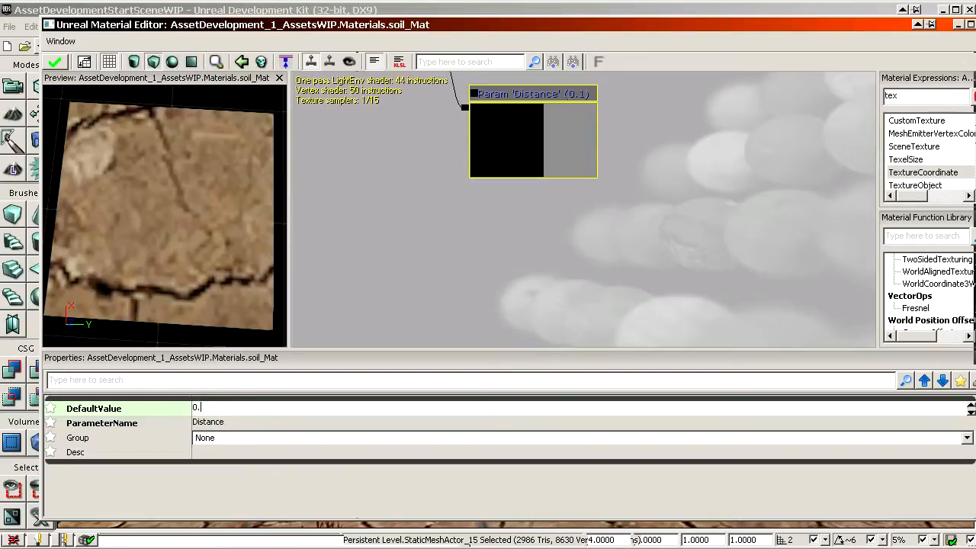
pyautogui.click(581, 258)
# - Set the default value of the uppermost network's Distance parameter to 0.0001 and deselect the node
pyautogui.scroll(-6, 583, 257)
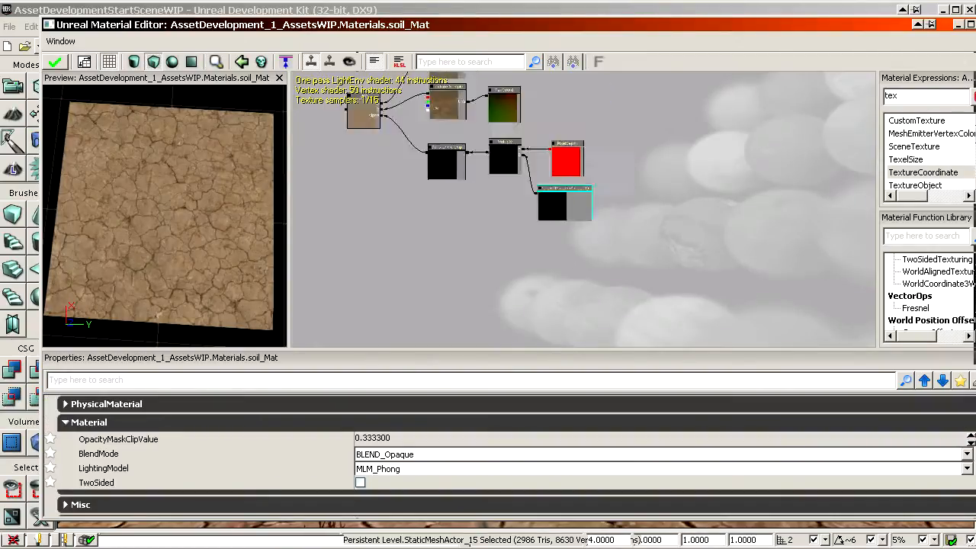
pyautogui.moveTo(583, 257); pyautogui.dragTo(654, 309)
pyautogui.scroll(6, 588, 233)
pyautogui.keyDown('ctrl'); pyautogui.moveTo(729, 263); pyautogui.dragTo(706, 269); pyautogui.keyUp('ctrl')
pyautogui.moveTo(808, 296); pyautogui.dragTo(646, 285)
pyautogui.click(574, 299)
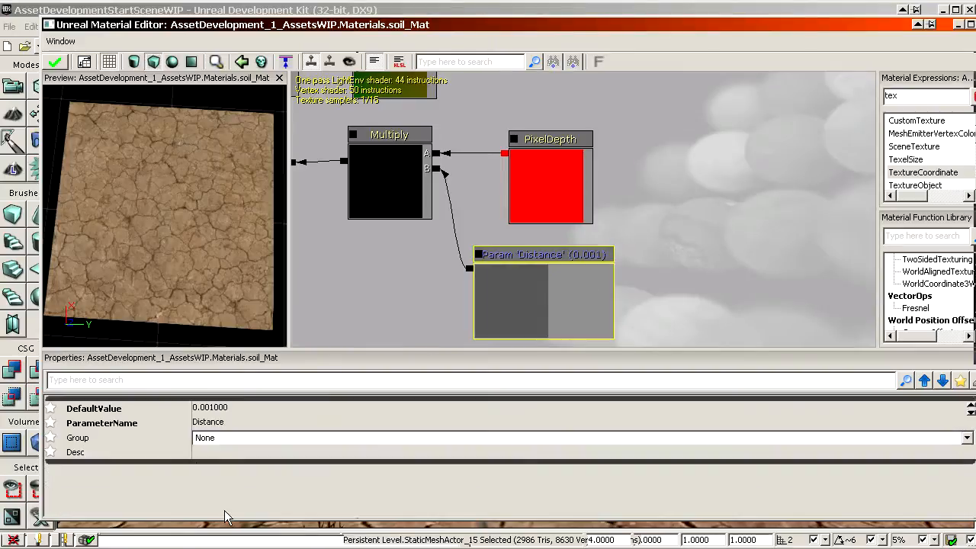
pyautogui.click(206, 410)
pyautogui.click(205, 409)
pyautogui.write('0')
pyautogui.press('Return')
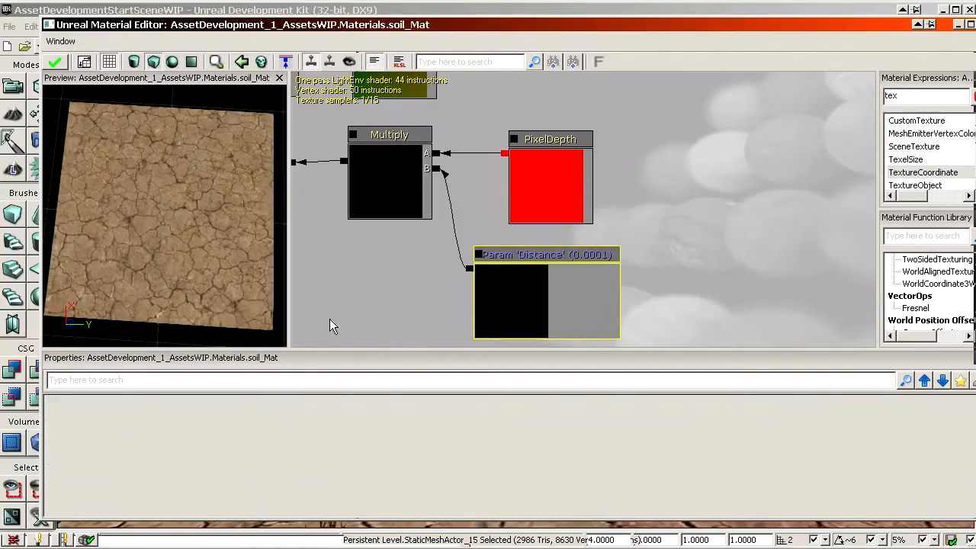
pyautogui.click(329, 323)
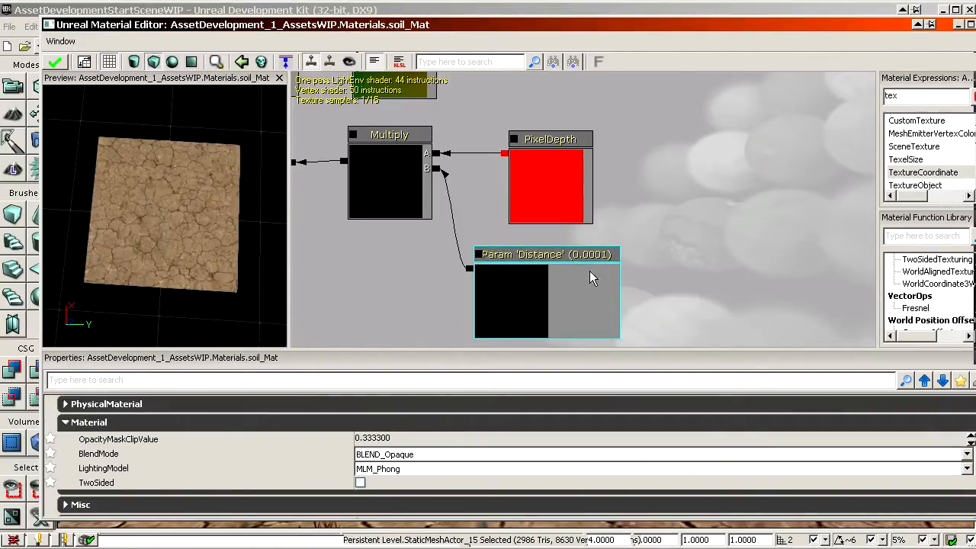
# - Move the uppermost network's Lerp, lower Texture Sample and depth nodes up closer to its other Texture Sample
pyautogui.scroll(-5, 690, 246)
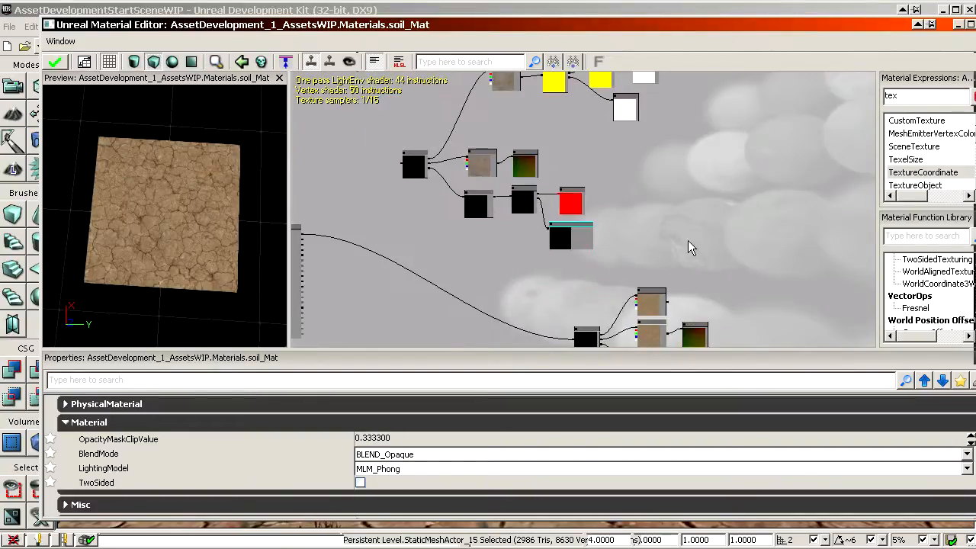
pyautogui.moveTo(520, 34); pyautogui.dragTo(494, 33)
pyautogui.scroll(-2, 473, 186)
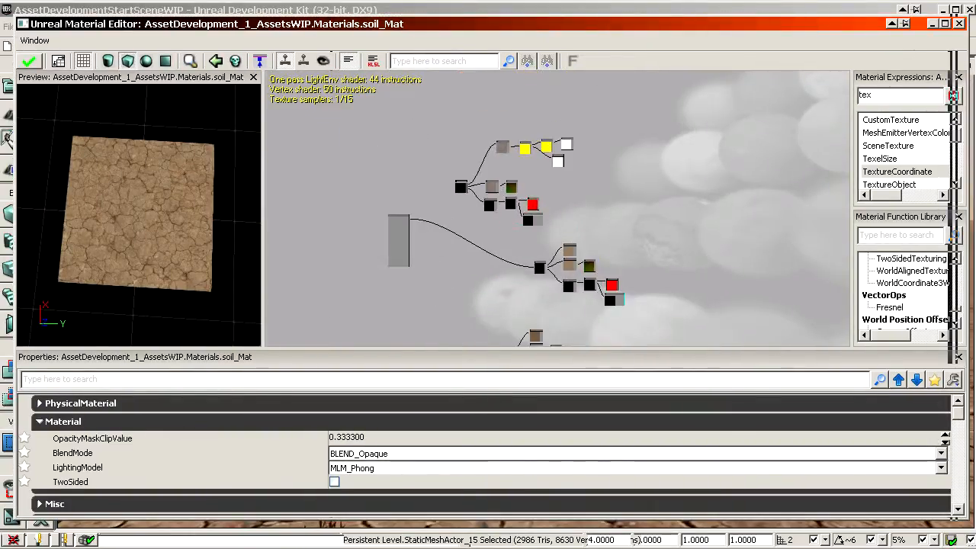
pyautogui.moveTo(541, 273); pyautogui.dragTo(528, 218)
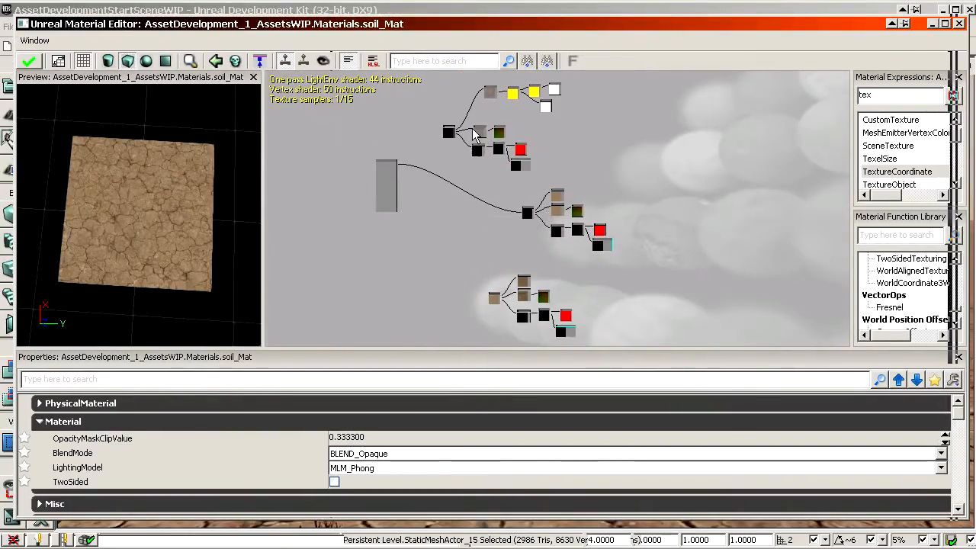
pyautogui.keyDown('ctrl'); pyautogui.keyDown('alt'); pyautogui.moveTo(429, 170); pyautogui.dragTo(540, 119); pyautogui.keyUp('alt'); pyautogui.keyUp('ctrl')
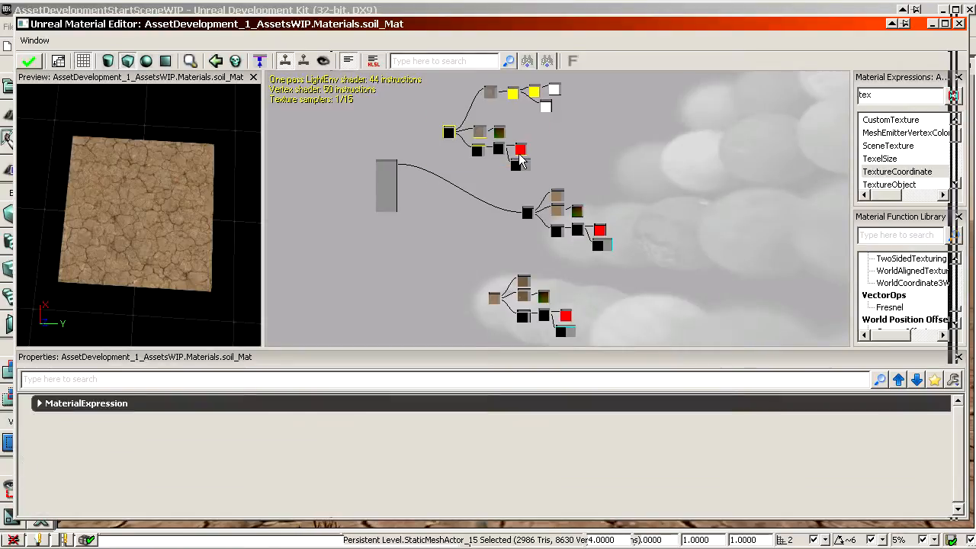
pyautogui.moveTo(519, 158); pyautogui.dragTo(528, 144)
pyautogui.click(614, 140)
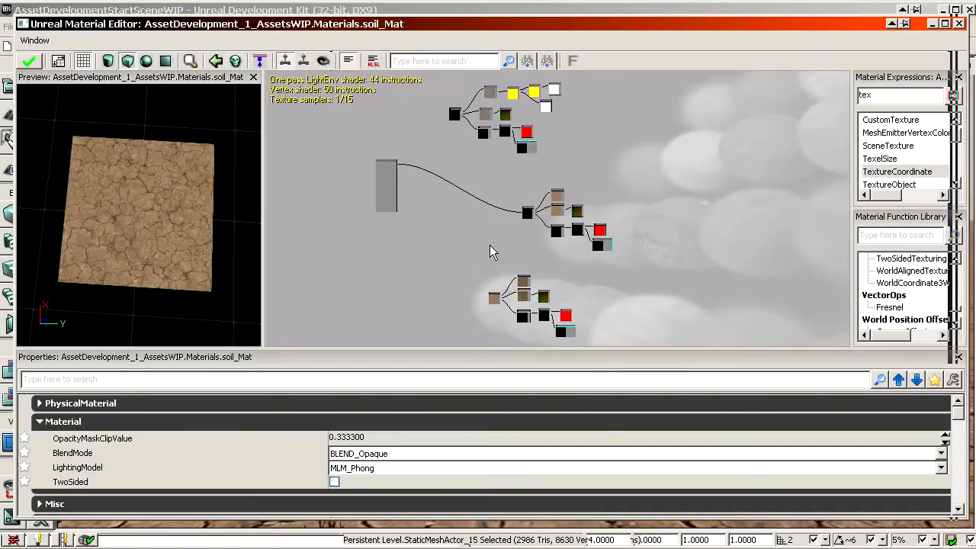
# - Select the lowest network's nodes and shift the group slightly inward, closer to the network above
pyautogui.moveTo(474, 282); pyautogui.dragTo(600, 328)
pyautogui.keyDown('ctrl'); pyautogui.moveTo(557, 273); pyautogui.dragTo(511, 262); pyautogui.keyUp('ctrl')
pyautogui.scroll(5, 473, 267)
pyautogui.keyDown('ctrl'); pyautogui.moveTo(444, 306); pyautogui.dragTo(451, 385); pyautogui.keyUp('ctrl')
# - Find the VertexColor expression and place it in the graph between the Material node and the middle texture network
pyautogui.moveTo(412, 142); pyautogui.dragTo(402, 200)
pyautogui.keyDown('ctrl'); pyautogui.keyDown('alt'); pyautogui.moveTo(387, 230); pyautogui.dragTo(620, 104); pyautogui.keyUp('alt'); pyautogui.keyUp('ctrl')
pyautogui.doubleClick(888, 93)
pyautogui.write('ver')
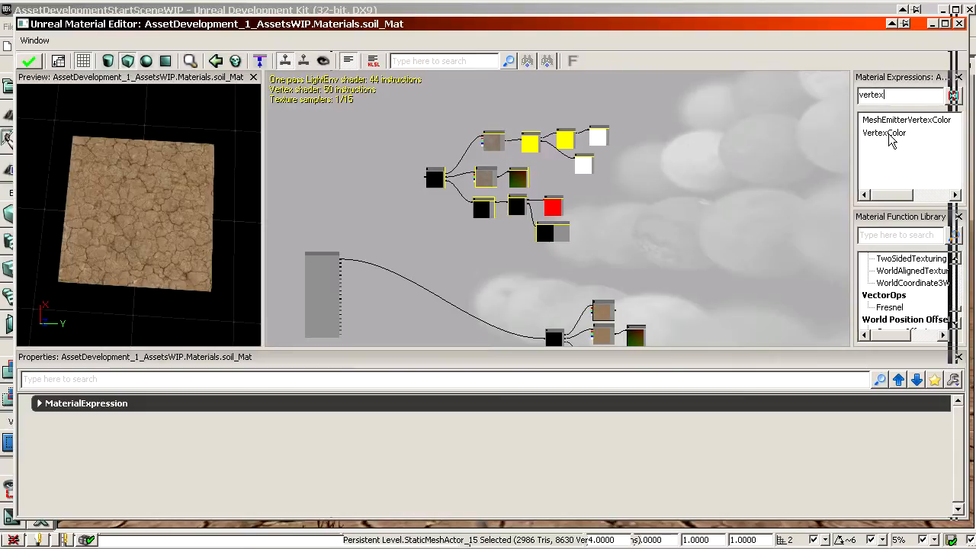
pyautogui.moveTo(891, 141); pyautogui.dragTo(402, 325)
pyautogui.moveTo(451, 277); pyautogui.dragTo(483, 187)
pyautogui.scroll(1, 483, 187)
pyautogui.keyDown('ctrl'); pyautogui.moveTo(426, 255); pyautogui.dragTo(495, 280); pyautogui.keyUp('ctrl')
pyautogui.scroll(3, 473, 241)
pyautogui.moveTo(473, 241); pyautogui.dragTo(465, 283)
# - Add a Lerp beside the Material node, connect the uppermost network's Lerp to its A input and reposition it
pyautogui.moveTo(516, 187); pyautogui.dragTo(477, 186)
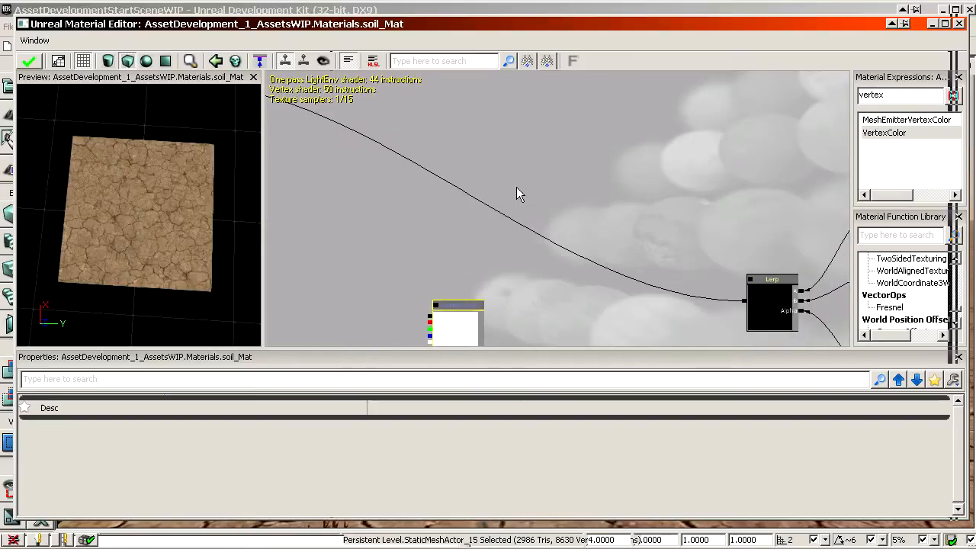
pyautogui.press('l')
pyautogui.click(441, 122)
pyautogui.moveTo(555, 167); pyautogui.dragTo(609, 441)
pyautogui.moveTo(471, 139); pyautogui.dragTo(512, 232)
pyautogui.scroll(2, 469, 286)
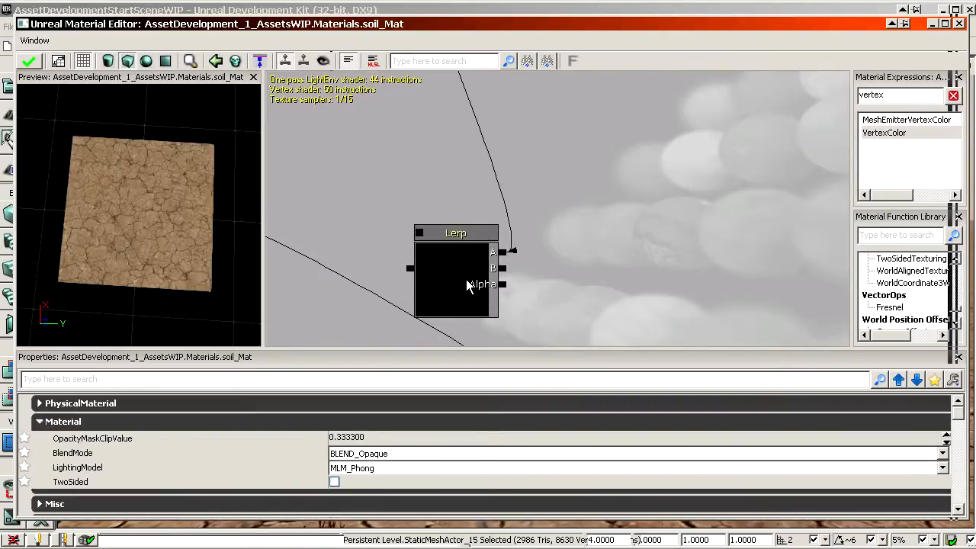
pyautogui.click(468, 281)
pyautogui.keyDown('ctrl'); pyautogui.moveTo(472, 280); pyautogui.dragTo(311, 217); pyautogui.keyUp('ctrl')
# - Connect the middle network's Lerp output to the B input of the new Lerp
pyautogui.moveTo(427, 92); pyautogui.dragTo(555, 212)
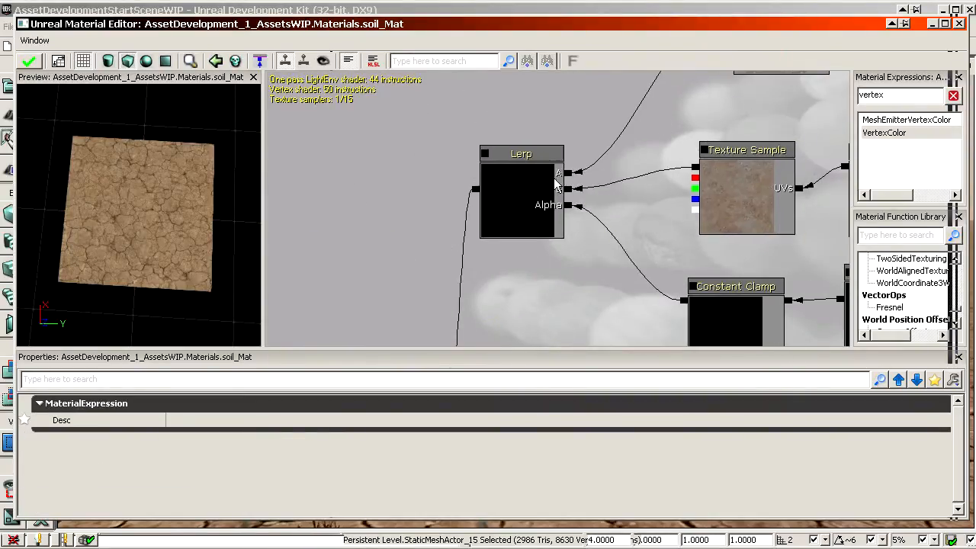
pyautogui.moveTo(416, 175); pyautogui.dragTo(631, 285)
pyautogui.moveTo(527, 202); pyautogui.dragTo(203, 190)
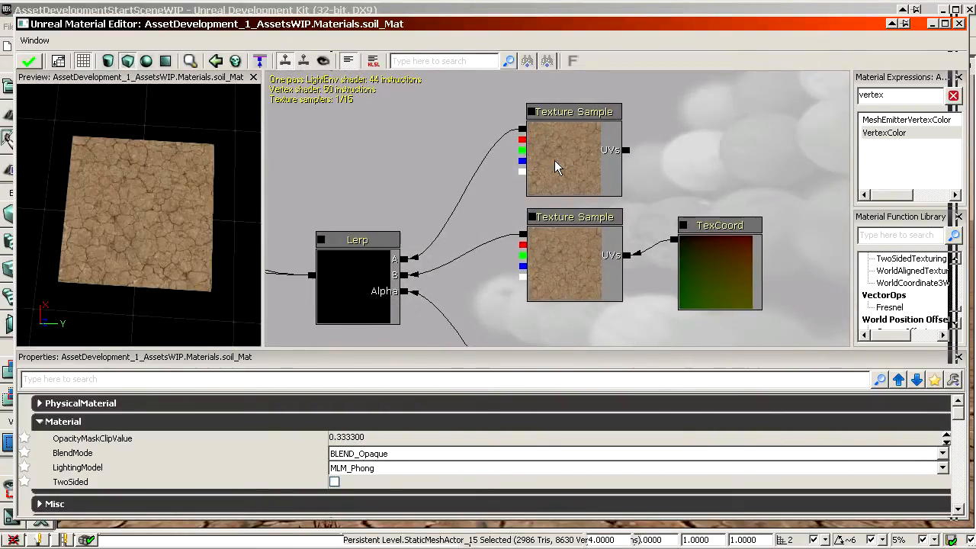
pyautogui.moveTo(518, 177); pyautogui.dragTo(935, 255)
pyautogui.scroll(1, 526, 287)
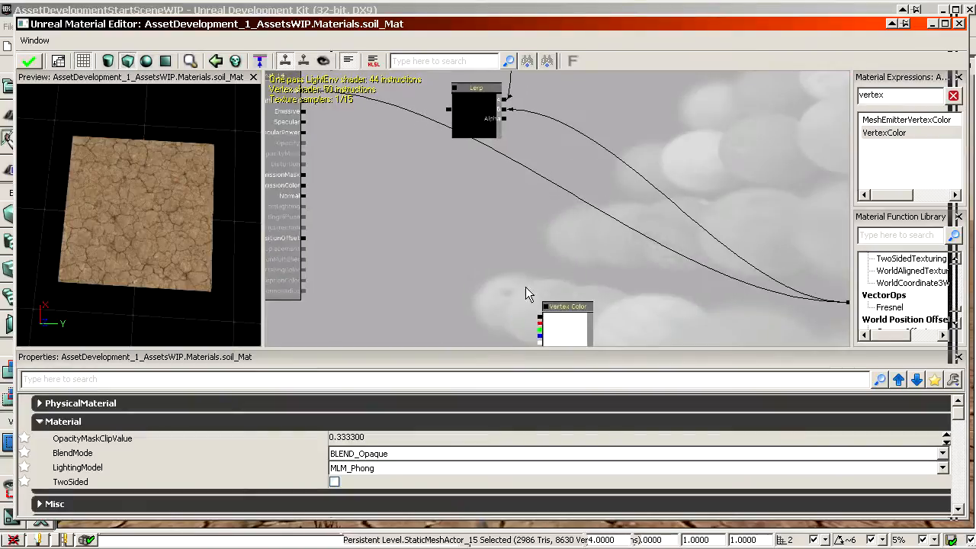
# - Drive the new Lerp's Alpha with the Vertex Color's red channel and connect that Lerp to the material's Diffuse
pyautogui.click(566, 340)
pyautogui.keyDown('ctrl'); pyautogui.moveTo(564, 333); pyautogui.dragTo(583, 172); pyautogui.keyUp('ctrl')
pyautogui.moveTo(583, 172); pyautogui.dragTo(589, 252)
pyautogui.scroll(4, 595, 165)
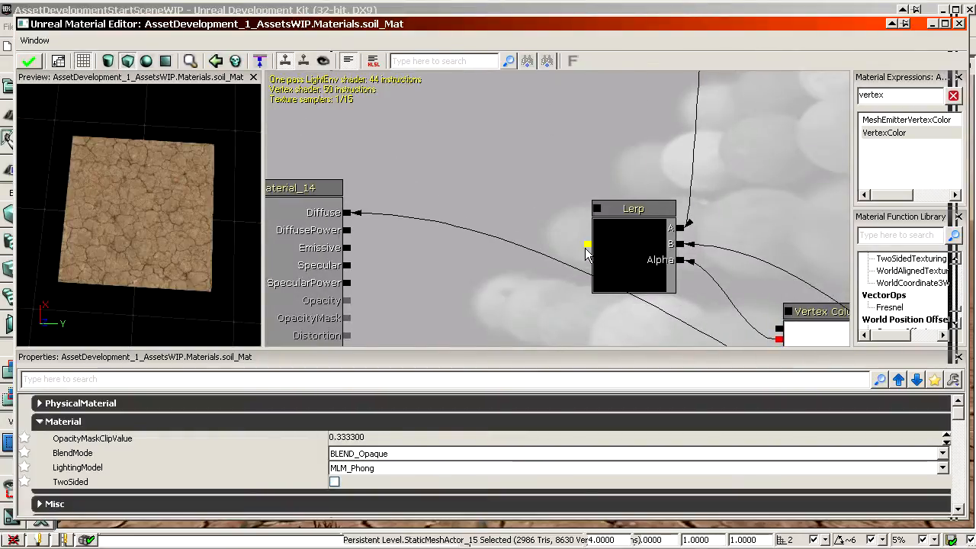
pyautogui.moveTo(362, 221); pyautogui.dragTo(359, 215)
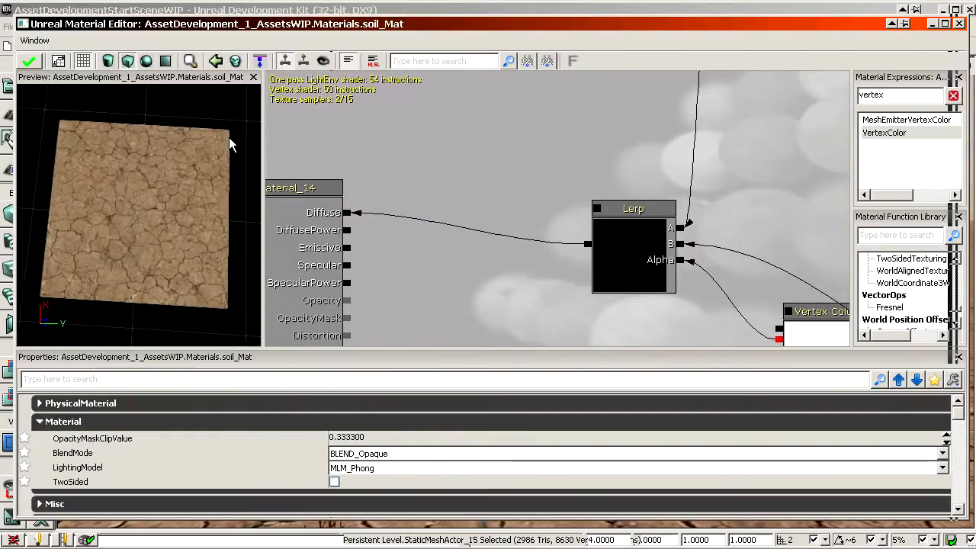
# - Examine how the two texture networks and the Vertex Color node feed the Lerp connected to Diffuse
pyautogui.scroll(-8, 534, 214)
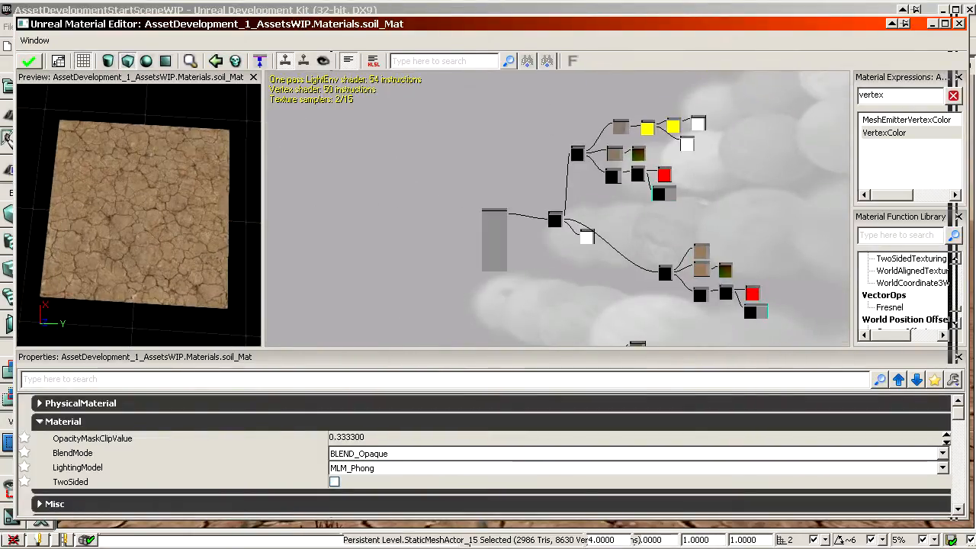
pyautogui.scroll(6, 584, 200)
pyautogui.scroll(-7, 697, 200)
pyautogui.moveTo(697, 200); pyautogui.dragTo(613, 197)
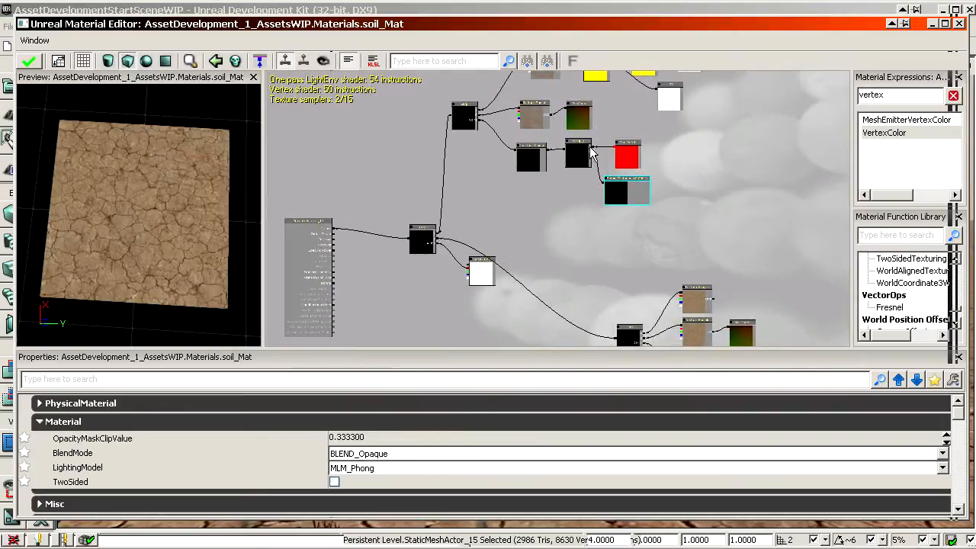
pyautogui.moveTo(804, 308); pyautogui.dragTo(734, 211)
pyautogui.scroll(7, 409, 170)
pyautogui.moveTo(410, 170); pyautogui.dragTo(605, 151)
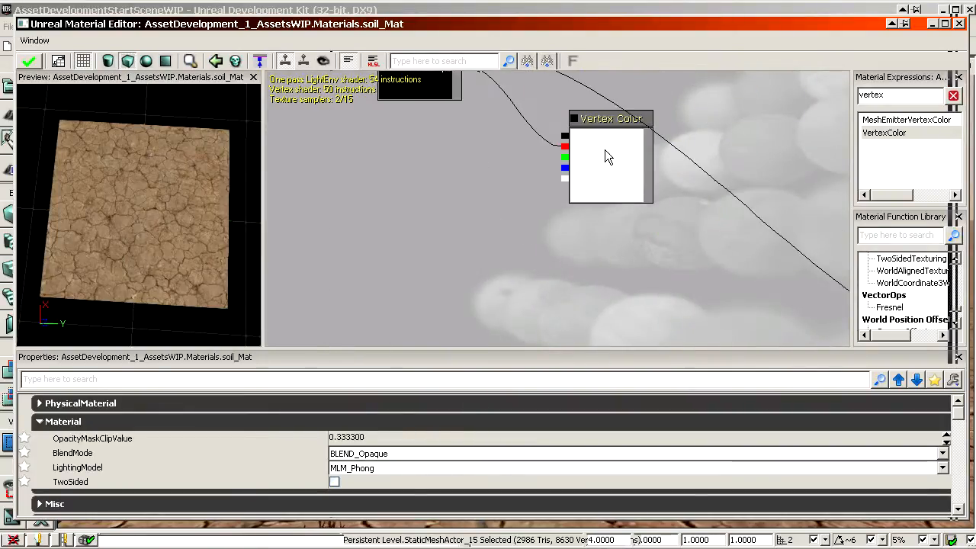
pyautogui.click(586, 151)
pyautogui.click(471, 189)
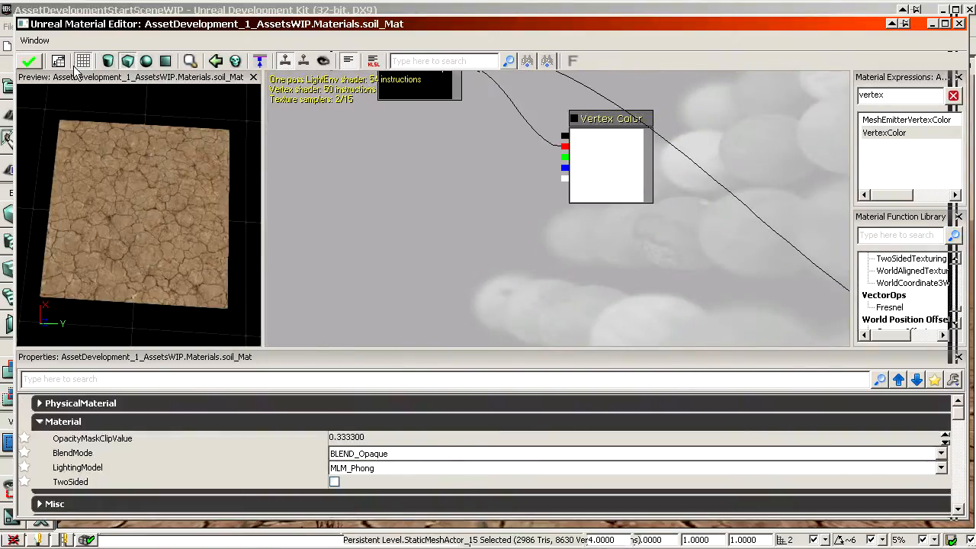
# - Apply the changes to soil_Mat, return to the level editor and select the ground mesh
pyautogui.click(30, 60)
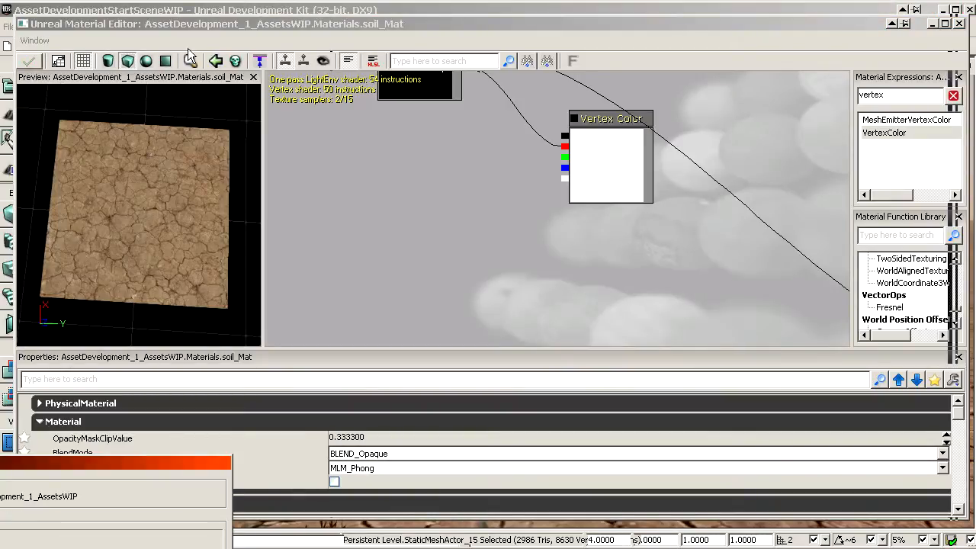
pyautogui.click(273, 26)
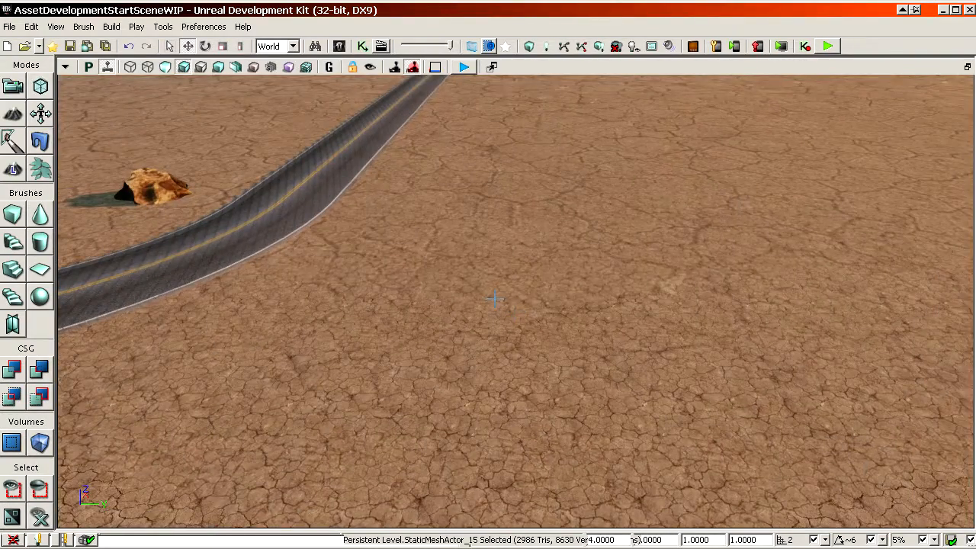
pyautogui.click(525, 299)
pyautogui.moveTo(526, 299); pyautogui.dragTo(517, 256, button='right')
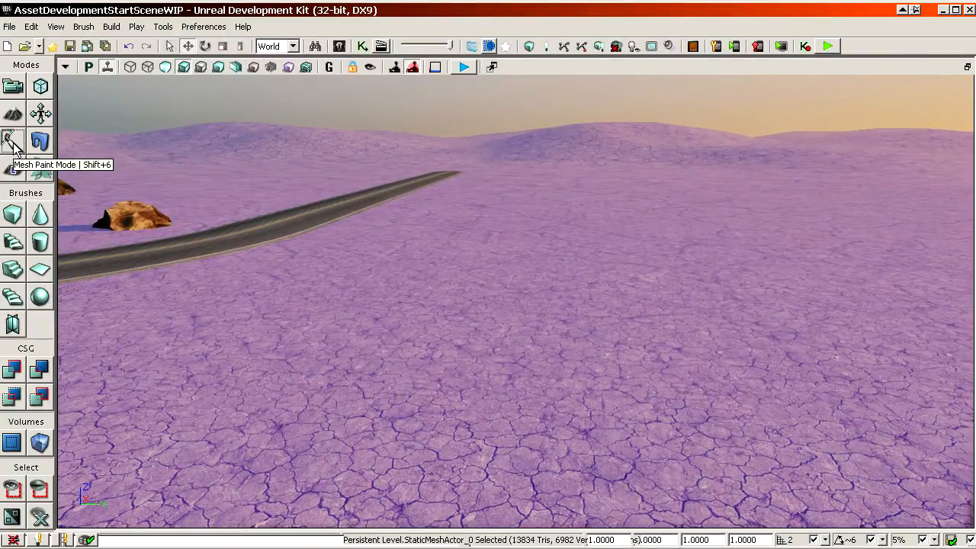
# - Enter Mesh Paint mode, move its settings window up out of the way and collapse the advanced colour values
pyautogui.click(13, 145)
pyautogui.moveTo(633, 121); pyautogui.dragTo(793, 31)
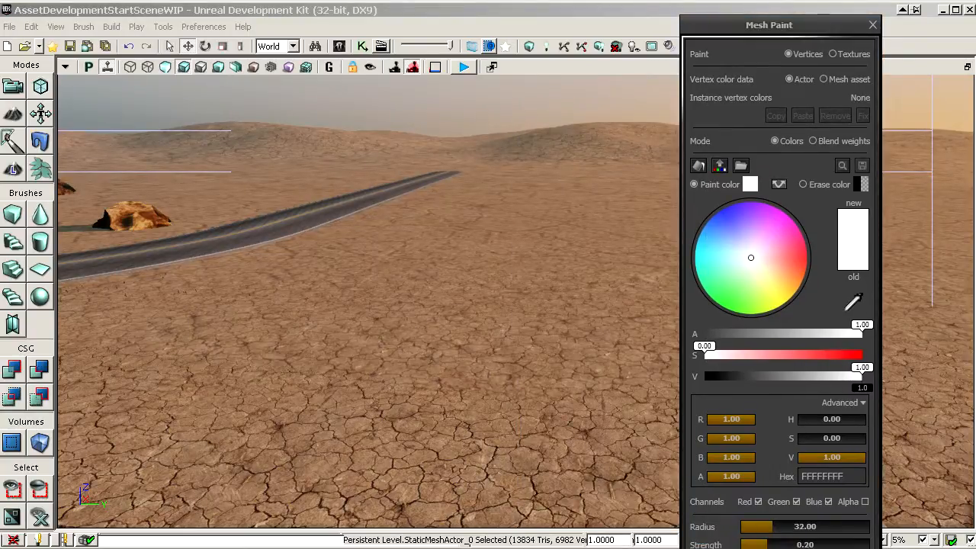
pyautogui.moveTo(773, 22); pyautogui.dragTo(788, 6)
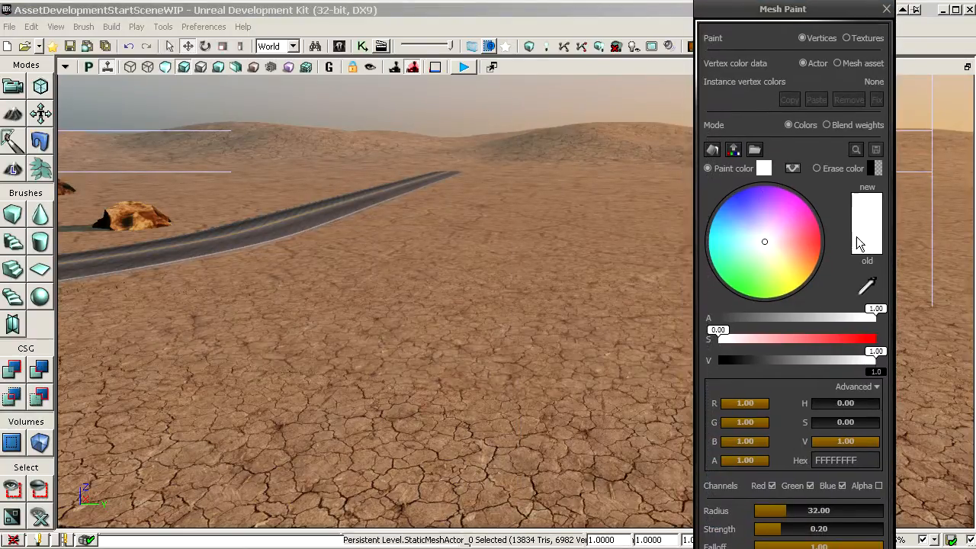
pyautogui.click(854, 387)
# - Set the vertex paint colour to black and make a small test dab on the cracked ground
pyautogui.moveTo(436, 344); pyautogui.dragTo(435, 344, button='right')
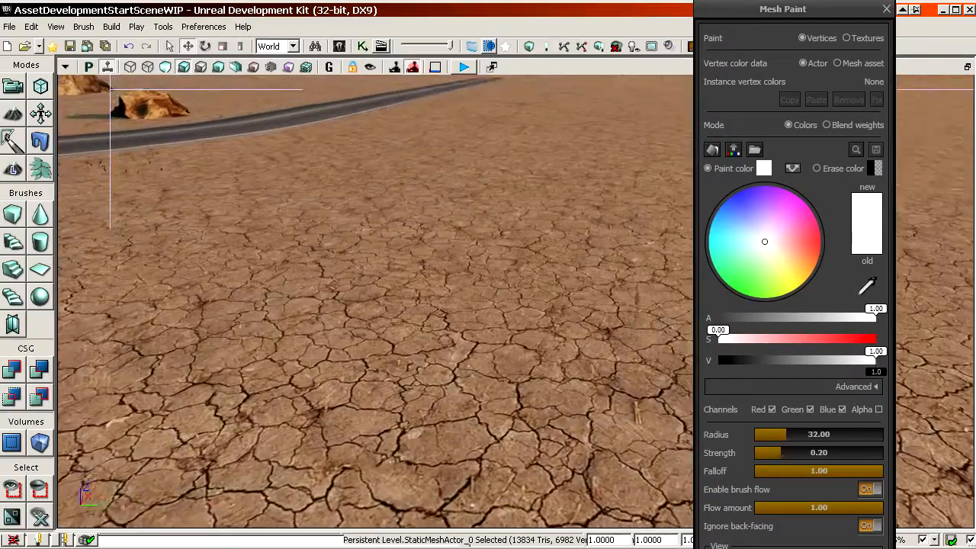
pyautogui.moveTo(480, 254); pyautogui.dragTo(394, 204, button='right')
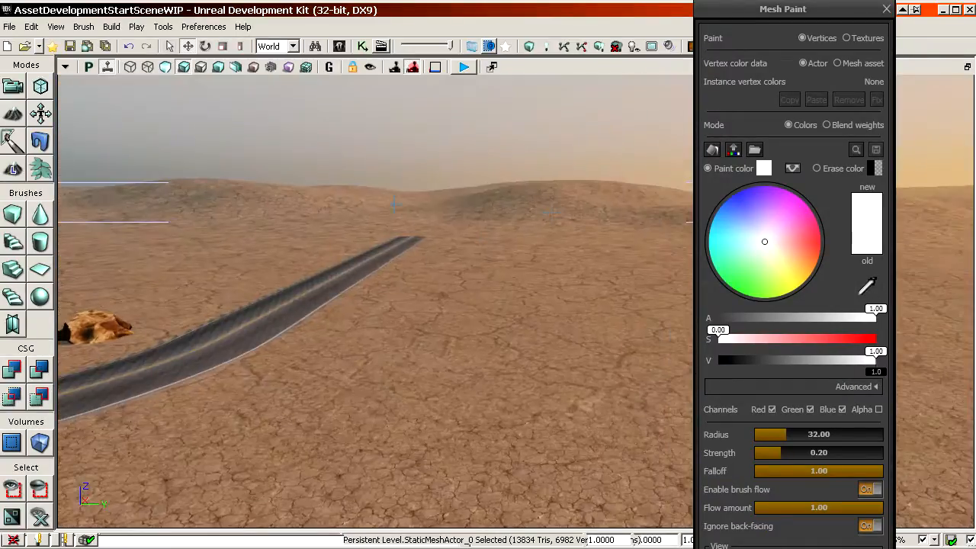
pyautogui.moveTo(578, 350)
pyautogui.mouseDown(button='right')
pyautogui.moveTo(622, 353)
pyautogui.moveTo(620, 374)
pyautogui.mouseUp(button='right')
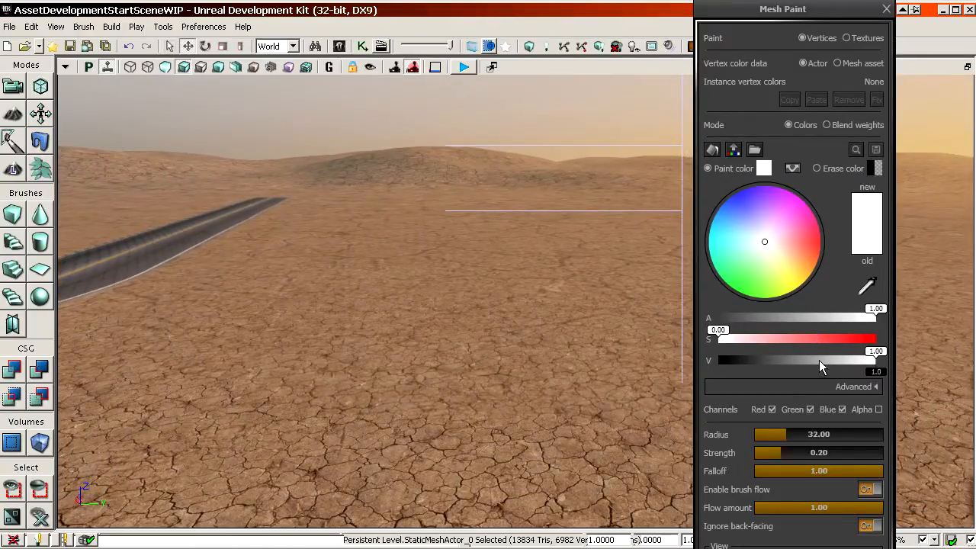
pyautogui.moveTo(819, 360); pyautogui.dragTo(946, 360)
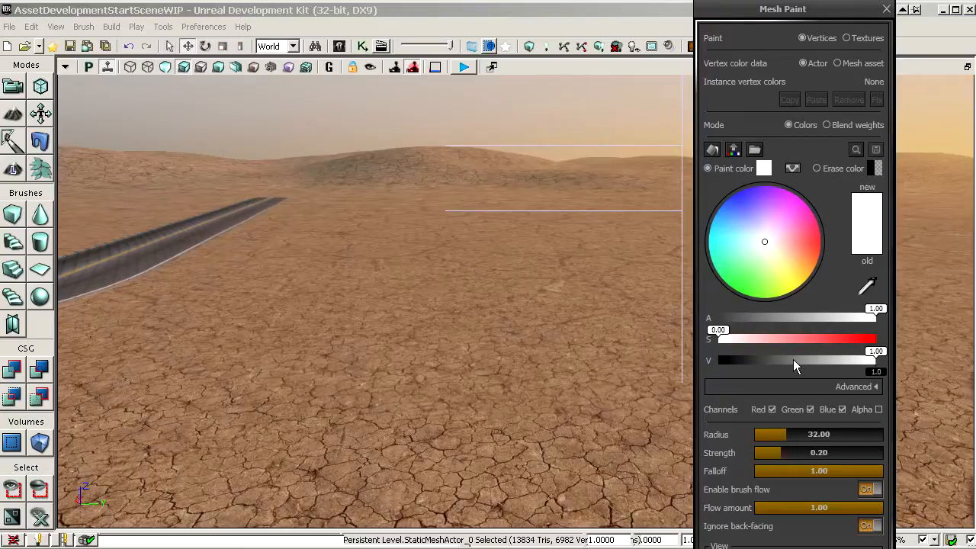
pyautogui.moveTo(794, 360); pyautogui.dragTo(636, 358)
pyautogui.moveTo(478, 334); pyautogui.dragTo(373, 382, button='right')
pyautogui.click(374, 383)
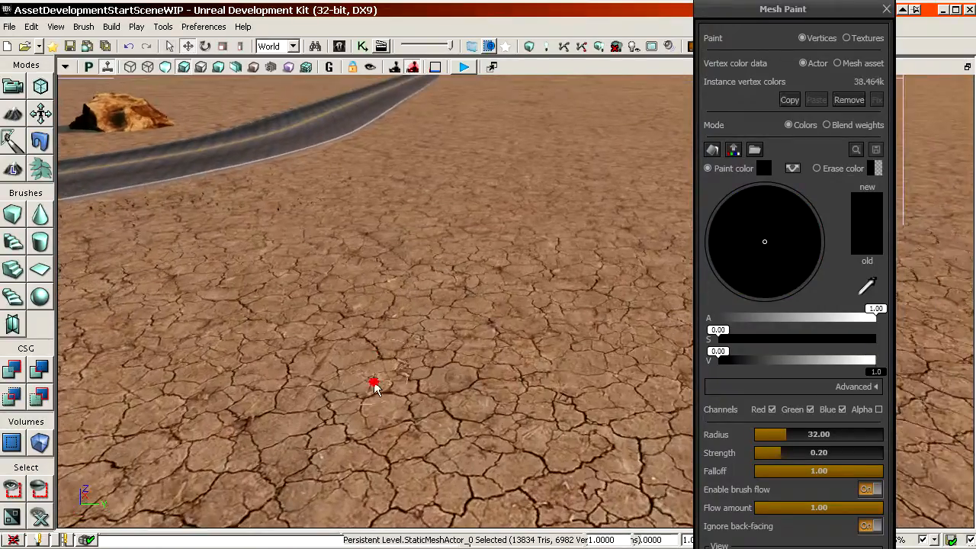
# - Set the brush radius to 256 and the vertex paint colour to black
pyautogui.click(818, 435)
pyautogui.write('256')
pyautogui.press('Return')
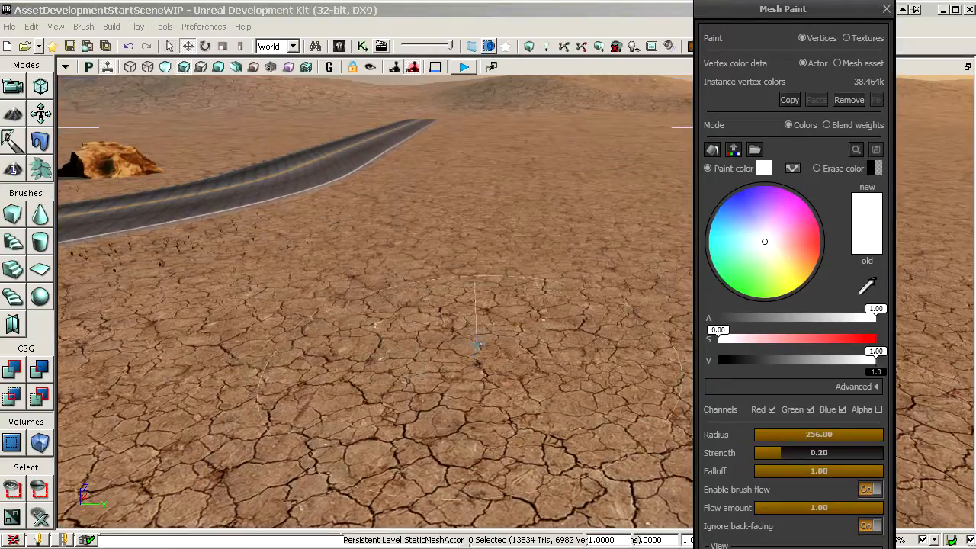
pyautogui.moveTo(475, 348); pyautogui.dragTo(475, 335)
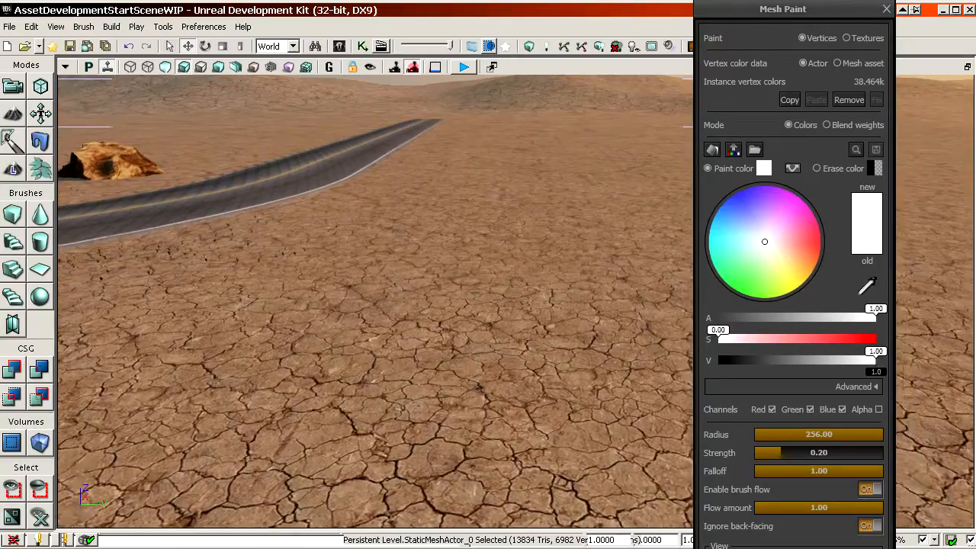
pyautogui.moveTo(481, 374); pyautogui.dragTo(486, 364)
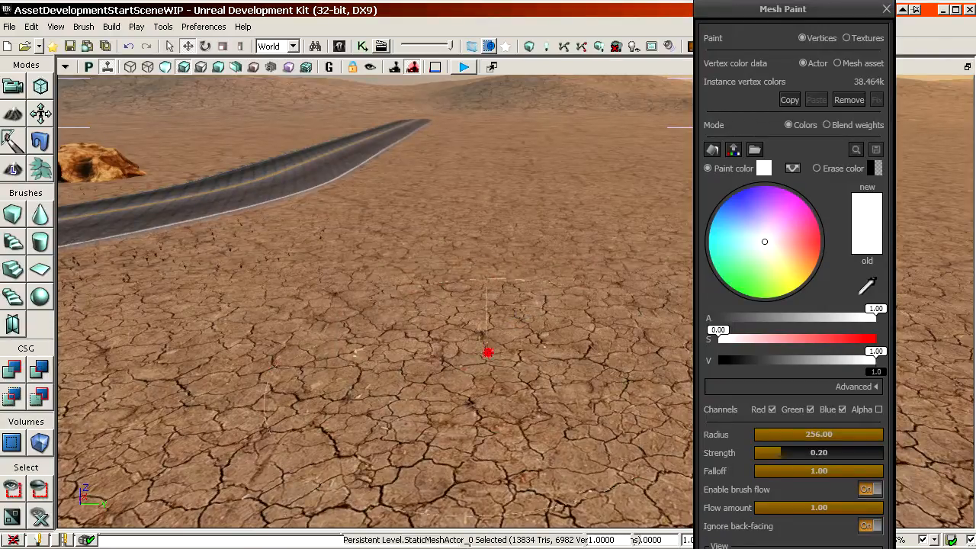
pyautogui.moveTo(744, 362); pyautogui.dragTo(708, 361)
# - Paint black vertex colour over the ground in front of the road and along its edge to bring in the gravelly soil
pyautogui.moveTo(340, 359)
pyautogui.keyDown('ctrl'); pyautogui.mouseDown()
pyautogui.moveTo(328, 359)
pyautogui.moveTo(515, 409)
pyautogui.moveTo(343, 281)
pyautogui.moveTo(424, 228)
pyautogui.mouseUp(); pyautogui.keyUp('ctrl')
pyautogui.moveTo(424, 229)
pyautogui.mouseDown()
pyautogui.moveTo(420, 251)
pyautogui.moveTo(336, 282)
pyautogui.mouseUp()
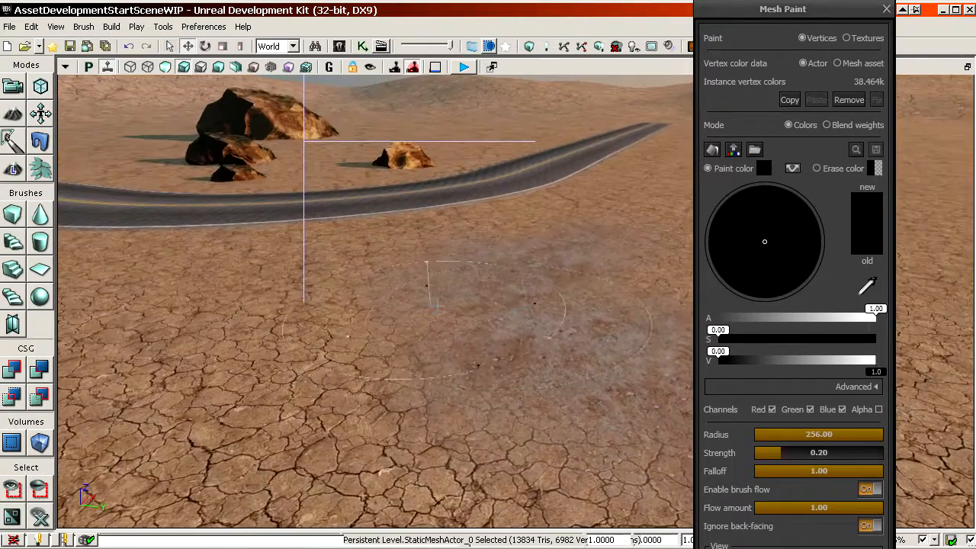
pyautogui.moveTo(427, 297)
pyautogui.keyDown('ctrl'); pyautogui.mouseDown()
pyautogui.moveTo(330, 459)
pyautogui.moveTo(180, 511)
pyautogui.moveTo(99, 500)
pyautogui.mouseUp(); pyautogui.keyUp('ctrl')
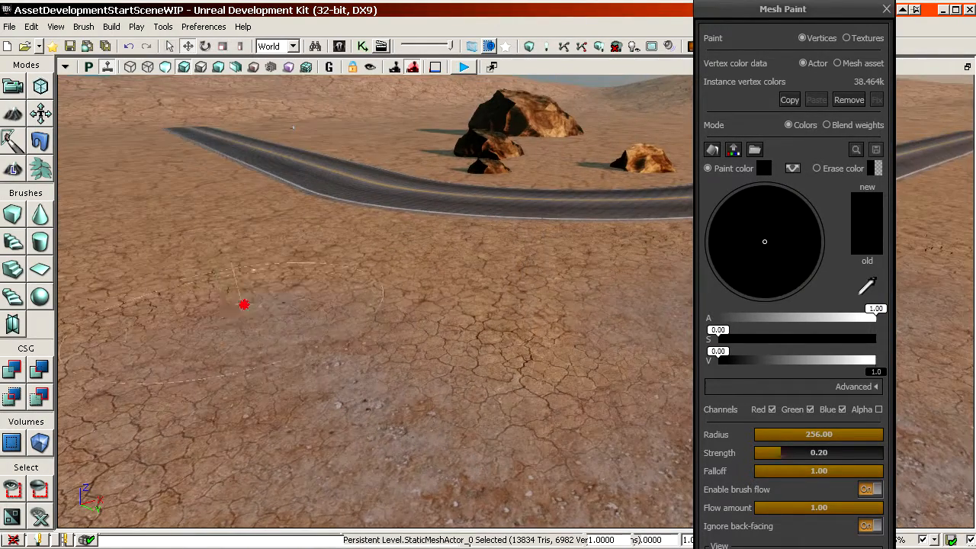
pyautogui.keyDown('ctrl'); pyautogui.moveTo(183, 283); pyautogui.dragTo(229, 278); pyautogui.keyUp('ctrl')
pyautogui.moveTo(229, 279)
pyautogui.mouseDown(button='right')
pyautogui.moveTo(251, 396)
pyautogui.moveTo(343, 328)
pyautogui.mouseUp(button='right')
pyautogui.moveTo(321, 305)
pyautogui.keyDown('ctrl'); pyautogui.mouseDown()
pyautogui.moveTo(270, 237)
pyautogui.moveTo(336, 259)
pyautogui.mouseUp(); pyautogui.keyUp('ctrl')
pyautogui.moveTo(336, 259)
pyautogui.mouseDown()
pyautogui.moveTo(340, 247)
pyautogui.moveTo(339, 298)
pyautogui.mouseUp()
pyautogui.moveTo(339, 297); pyautogui.dragTo(217, 229, button='right')
pyautogui.keyDown('ctrl'); pyautogui.moveTo(217, 143); pyautogui.dragTo(259, 104); pyautogui.keyUp('ctrl')
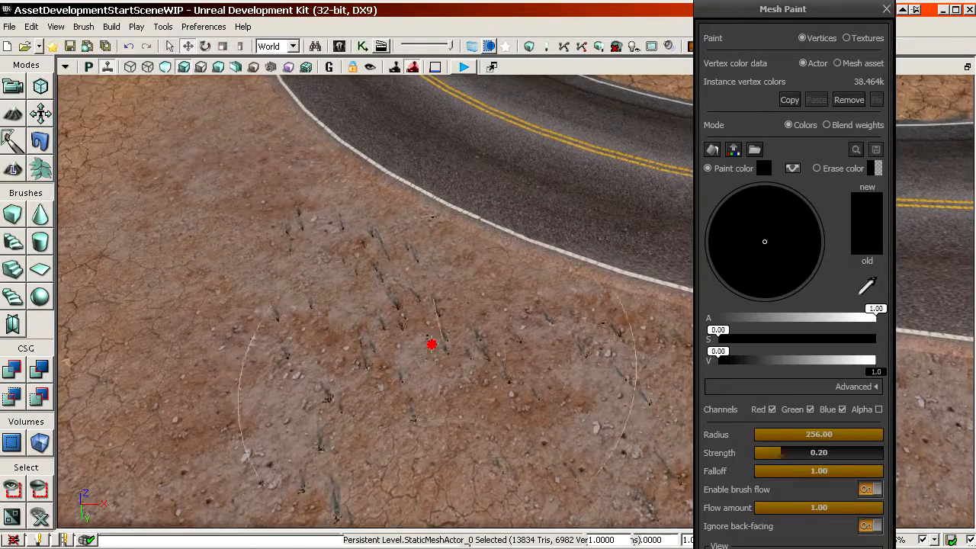
# - Set the brush strength to 1.00 and inspect the painted soil blend beside the road up close and from afar
pyautogui.moveTo(785, 454); pyautogui.dragTo(885, 454)
pyautogui.moveTo(410, 305)
pyautogui.mouseDown(button='right')
pyautogui.moveTo(366, 302)
pyautogui.moveTo(355, 278)
pyautogui.moveTo(313, 286)
pyautogui.moveTo(427, 259)
pyautogui.mouseUp(button='right')
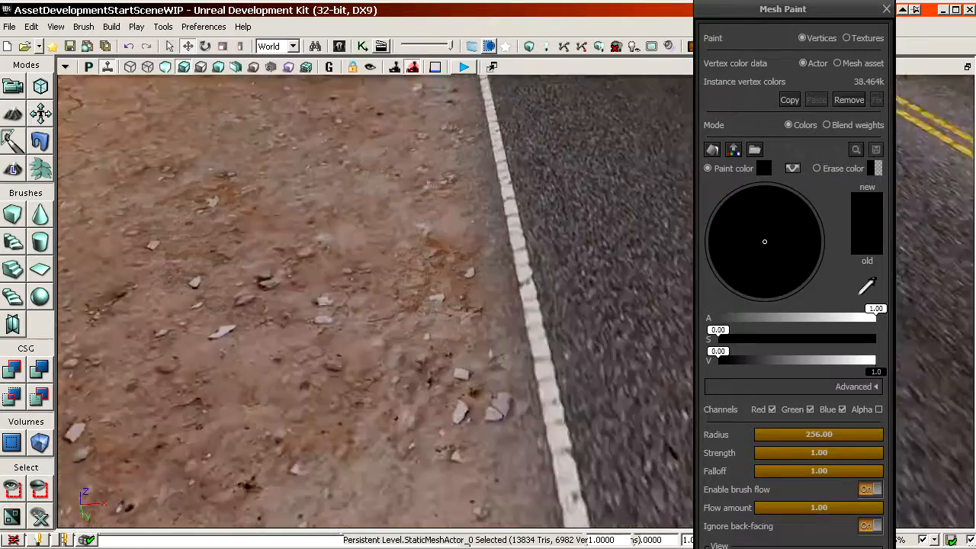
pyautogui.moveTo(427, 305); pyautogui.dragTo(649, 263, button='right')
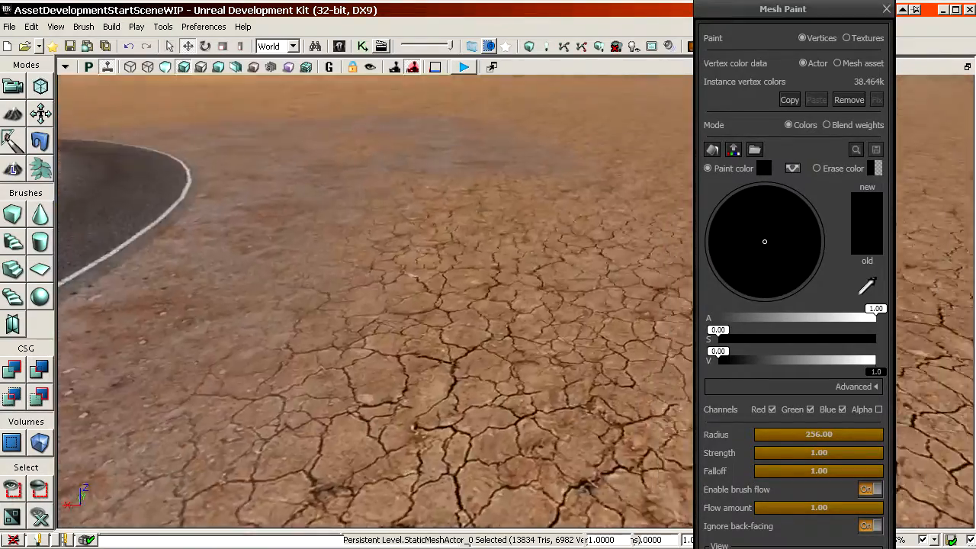
pyautogui.moveTo(374, 298)
pyautogui.mouseDown(button='right')
pyautogui.moveTo(351, 305)
pyautogui.moveTo(321, 343)
pyautogui.moveTo(374, 366)
pyautogui.moveTo(328, 382)
pyautogui.moveTo(358, 324)
pyautogui.moveTo(343, 305)
pyautogui.moveTo(351, 237)
pyautogui.moveTo(339, 305)
pyautogui.moveTo(363, 336)
pyautogui.moveTo(396, 321)
pyautogui.moveTo(412, 244)
pyautogui.moveTo(447, 258)
pyautogui.moveTo(387, 265)
pyautogui.mouseUp(button='right')
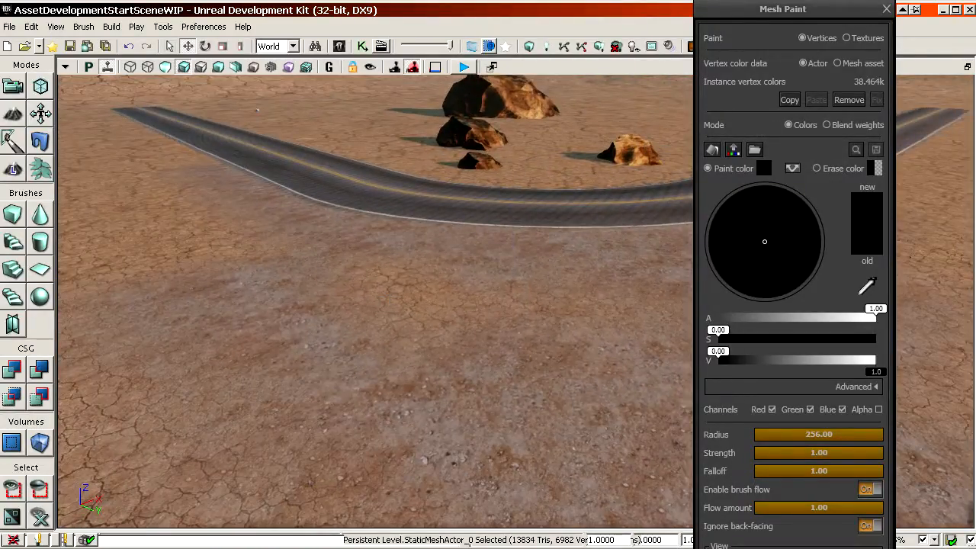
# - Leave Mesh Paint mode, select the mesh behind the terrain and view the painted ground without the selection tint
pyautogui.click(13, 86)
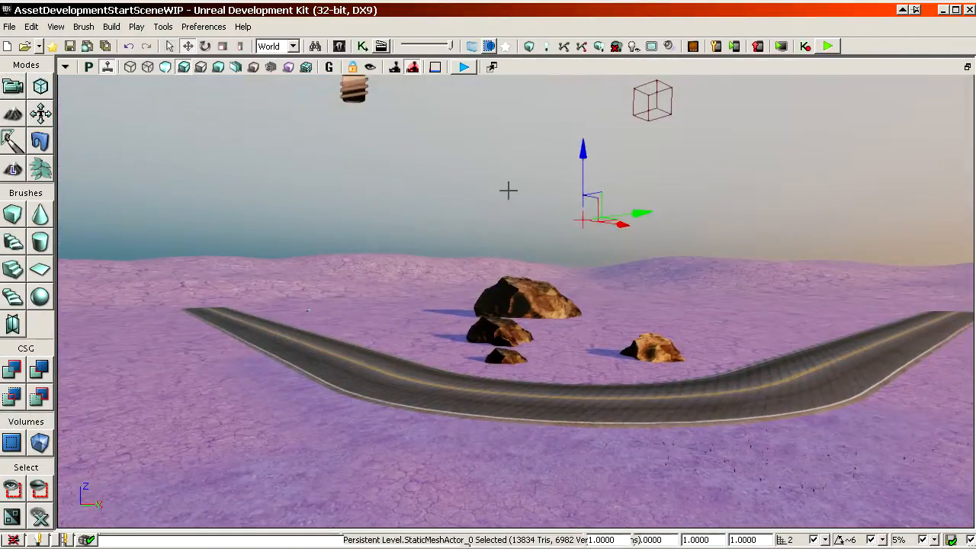
pyautogui.click(501, 188)
pyautogui.moveTo(501, 189)
pyautogui.mouseDown(button='right')
pyautogui.moveTo(501, 210)
pyautogui.moveTo(490, 212)
pyautogui.moveTo(497, 186)
pyautogui.mouseUp(button='right')
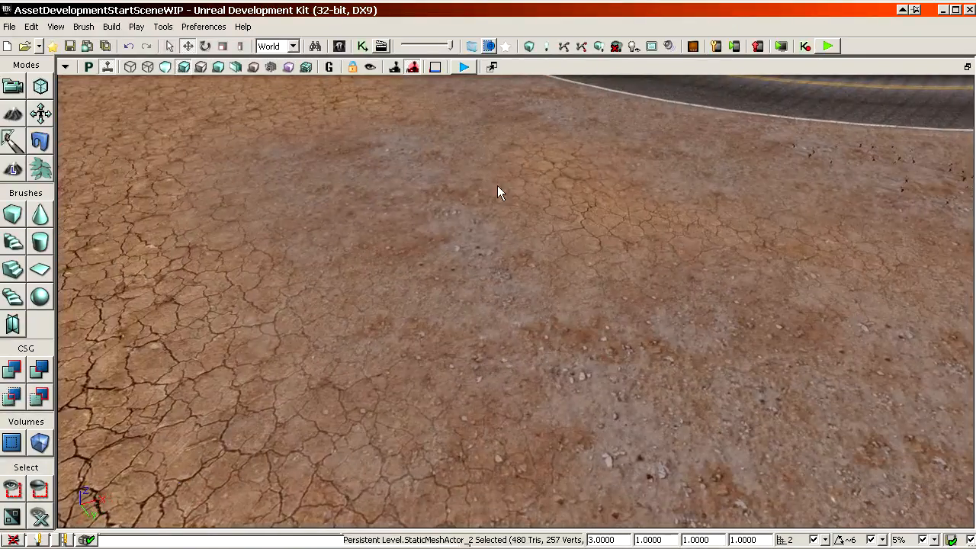
# - Return to the soil_Mat editor, add a second Lerp near the first and connect the first Lerp's output to its A input
pyautogui.moveTo(975, 26); pyautogui.dragTo(299, 24)
pyautogui.scroll(-9, 592, 205)
pyautogui.scroll(5, 572, 162)
pyautogui.moveTo(592, 206); pyautogui.dragTo(637, 229)
pyautogui.scroll(3, 507, 248)
pyautogui.moveTo(514, 165); pyautogui.dragTo(544, 202)
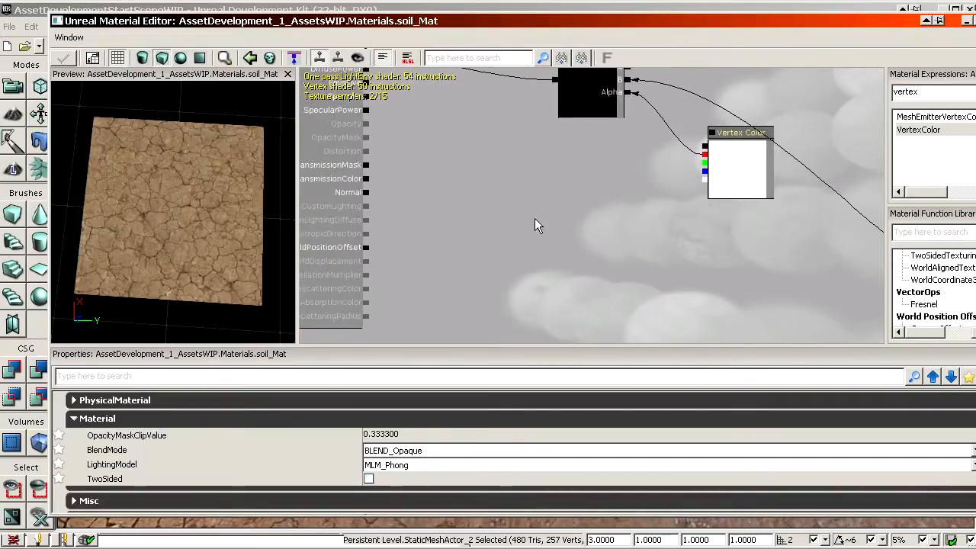
pyautogui.press('l')
pyautogui.click(461, 138)
pyautogui.moveTo(556, 81); pyautogui.dragTo(553, 264)
pyautogui.scroll(1, 553, 264)
pyautogui.scroll(1, 577, 143)
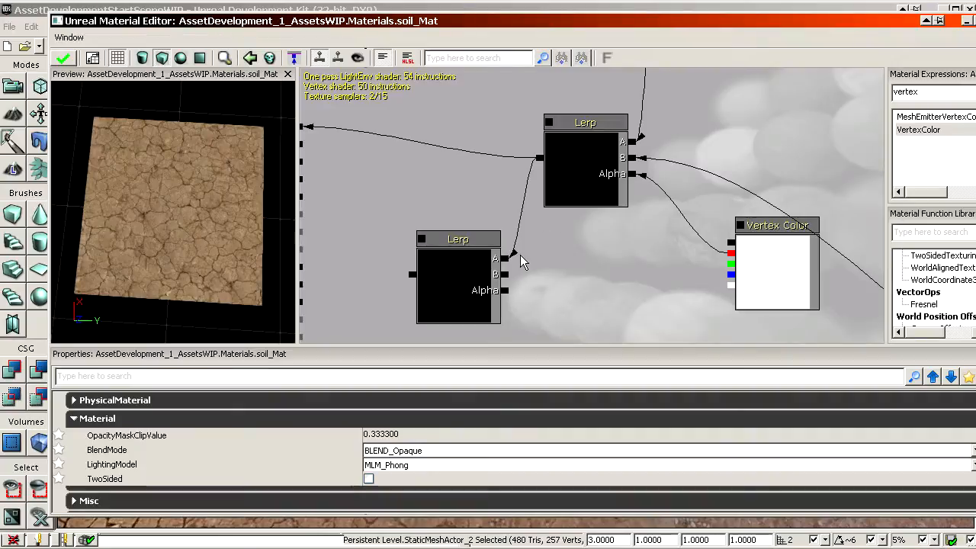
# - Connect the third soil network's output to the second Lerp's B input and the Vertex Color green channel to its Alpha
pyautogui.moveTo(501, 278); pyautogui.dragTo(655, 235)
pyautogui.scroll(-5, 723, 263)
pyautogui.scroll(2, 681, 216)
pyautogui.scroll(3, 657, 256)
pyautogui.scroll(-8, 435, 309)
pyautogui.scroll(7, 671, 92)
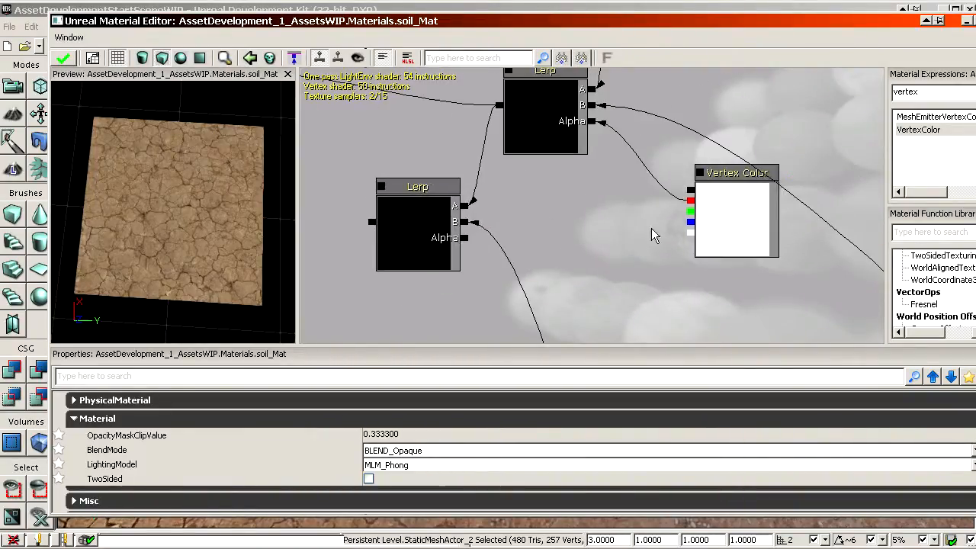
pyautogui.moveTo(465, 238); pyautogui.dragTo(691, 213)
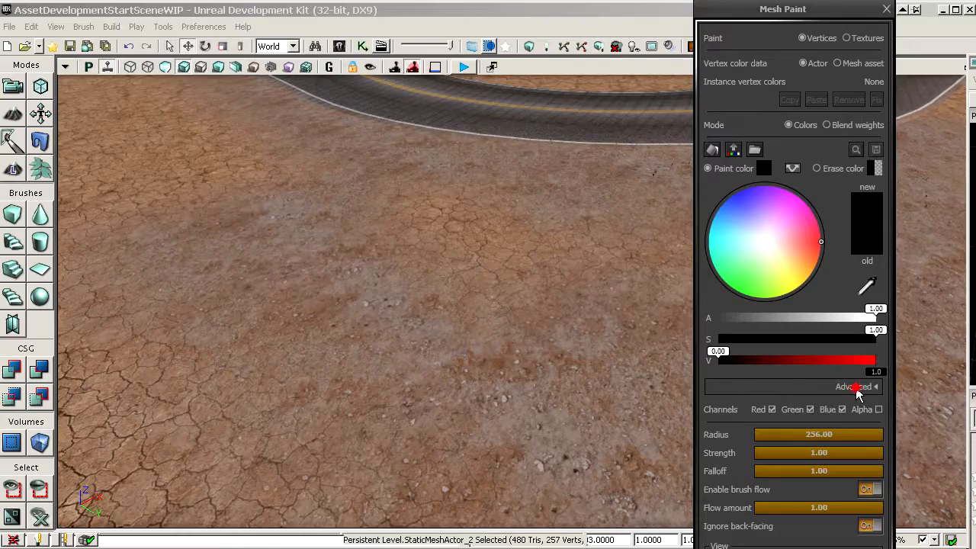
# - Set the mesh paint colour to pure red (R 1.00, G 0.00, B 0.00) and paint the ground beside the road
pyautogui.click(857, 387)
pyautogui.moveTo(731, 404); pyautogui.dragTo(767, 403)
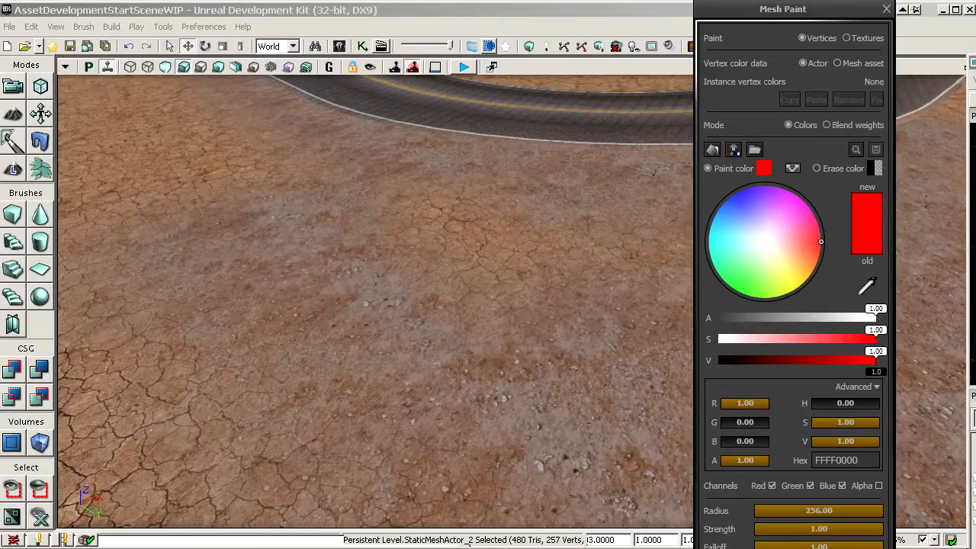
pyautogui.moveTo(429, 357)
pyautogui.mouseDown()
pyautogui.moveTo(324, 355)
pyautogui.moveTo(297, 381)
pyautogui.mouseUp()
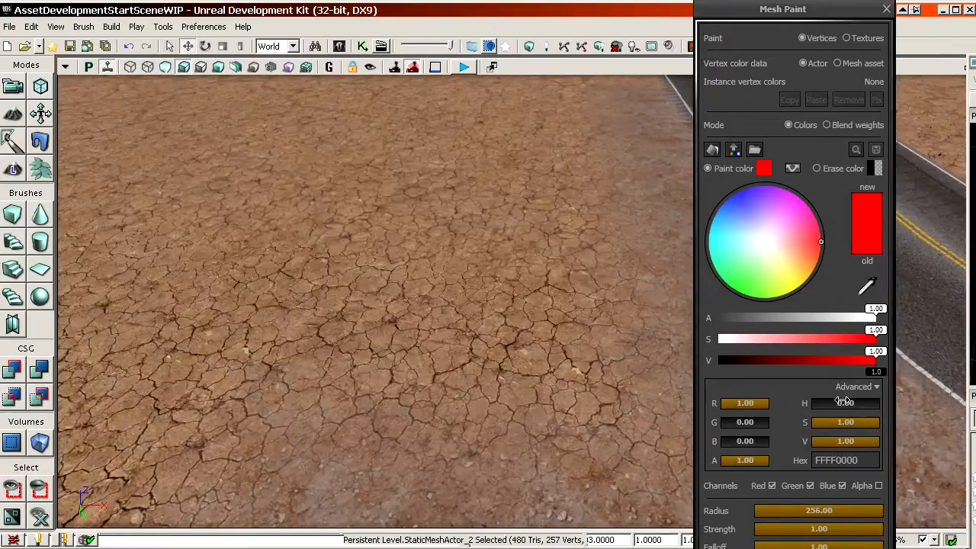
pyautogui.click(425, 326)
pyautogui.moveTo(404, 317)
pyautogui.keyDown('ctrl'); pyautogui.mouseDown()
pyautogui.moveTo(386, 313)
pyautogui.moveTo(342, 348)
pyautogui.moveTo(473, 362)
pyautogui.mouseUp(); pyautogui.keyUp('ctrl')
pyautogui.moveTo(473, 362); pyautogui.dragTo(496, 340)
pyautogui.moveTo(455, 379); pyautogui.dragTo(401, 313)
pyautogui.keyDown('ctrl'); pyautogui.click(392, 310); pyautogui.keyUp('ctrl')
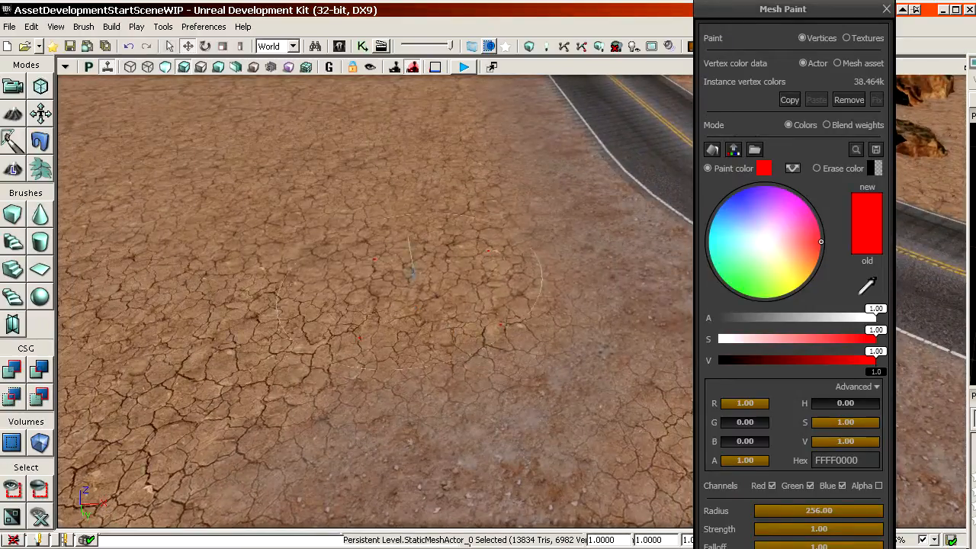
pyautogui.moveTo(409, 272); pyautogui.dragTo(457, 336)
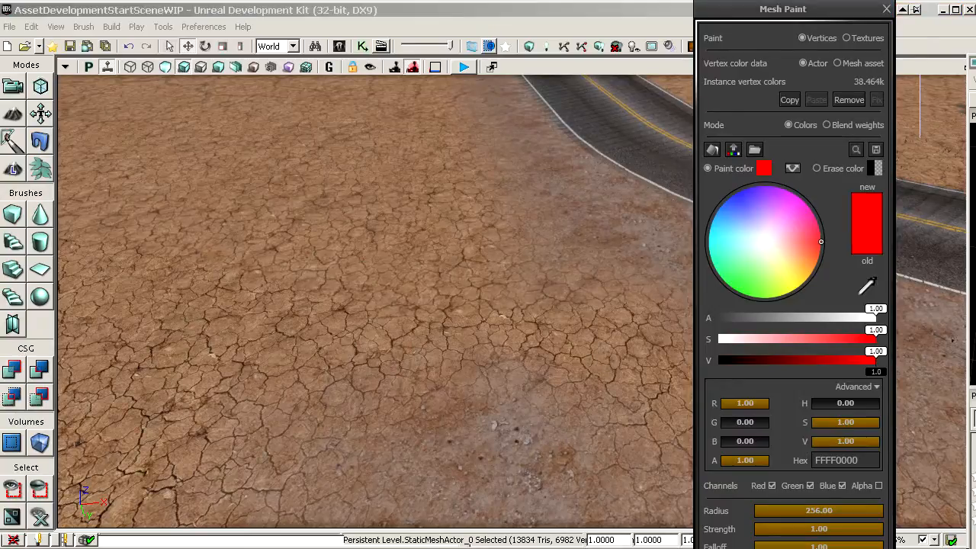
# - Change the paint colour to pure green (R 0.00, G 1.00, B 0.00) and paint over the cracked ground near the road
pyautogui.moveTo(832, 442); pyautogui.dragTo(814, 443)
pyautogui.moveTo(748, 407)
pyautogui.mouseDown()
pyautogui.moveTo(727, 407)
pyautogui.moveTo(768, 426)
pyautogui.mouseUp()
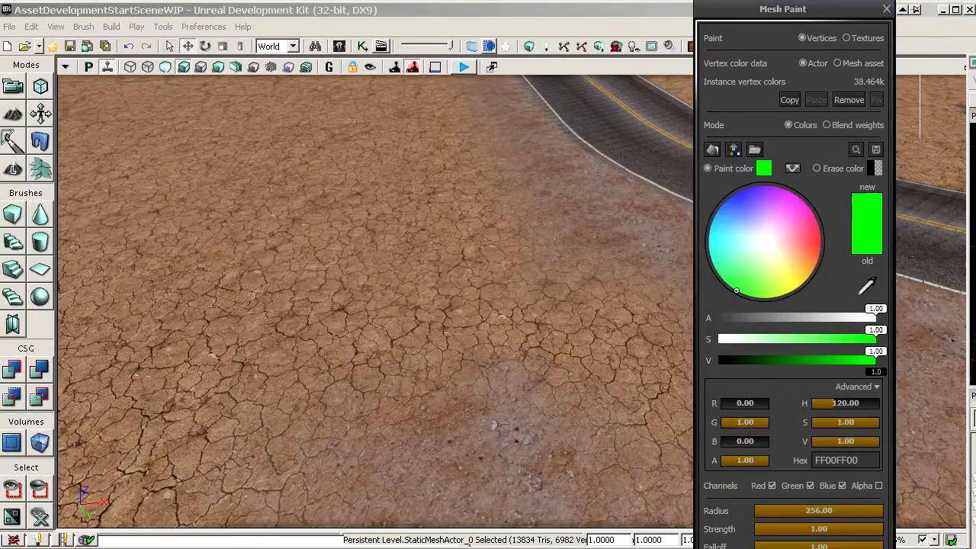
pyautogui.keyDown('ctrl'); pyautogui.click(331, 340); pyautogui.keyUp('ctrl')
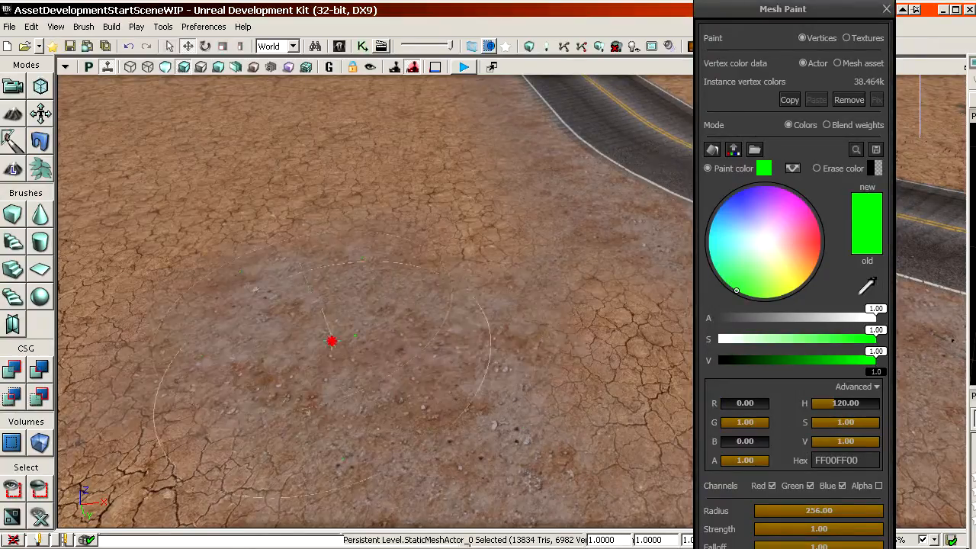
pyautogui.moveTo(331, 340)
pyautogui.mouseDown()
pyautogui.moveTo(305, 306)
pyautogui.moveTo(436, 280)
pyautogui.mouseUp()
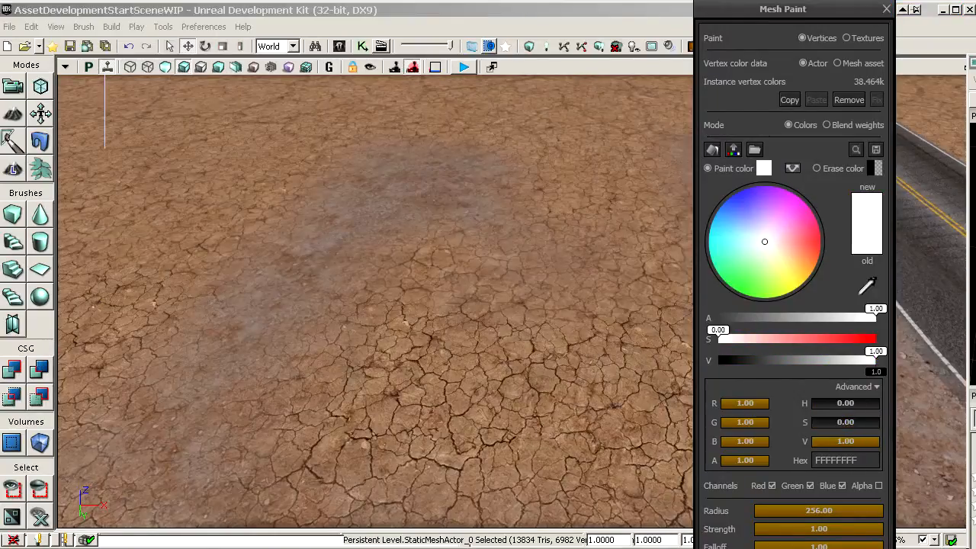
# - Connect the second Lerp's output to the Diffuse input of soil_Mat and apply the material
pyautogui.moveTo(972, 65); pyautogui.dragTo(390, 48)
pyautogui.moveTo(397, 170); pyautogui.dragTo(474, 140)
pyautogui.click(135, 92)
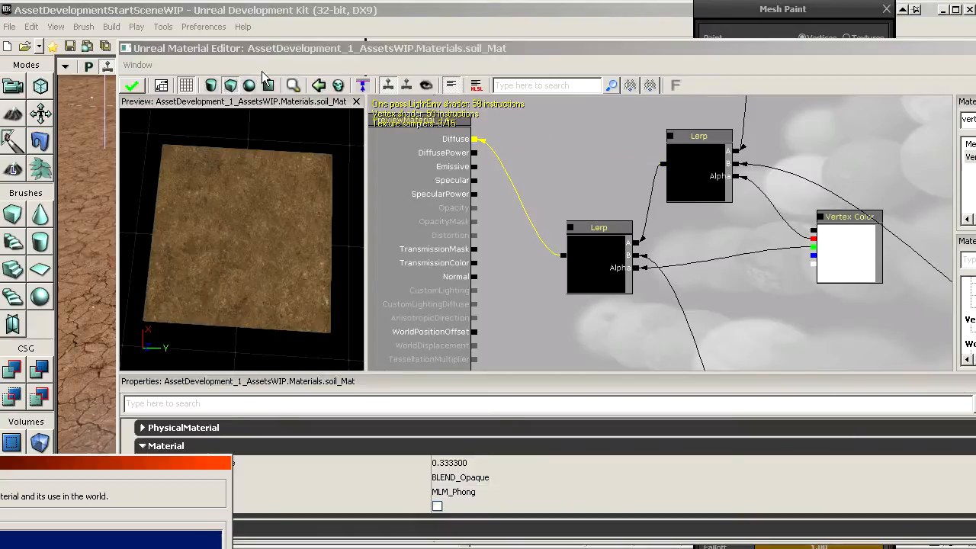
pyautogui.click(294, 15)
# - Paint white vertex colour over the ground beside the road to test the updated soil blend
pyautogui.moveTo(458, 320)
pyautogui.mouseDown()
pyautogui.moveTo(504, 366)
pyautogui.moveTo(504, 351)
pyautogui.moveTo(488, 387)
pyautogui.mouseUp()
pyautogui.click(710, 454)
pyautogui.moveTo(639, 401)
pyautogui.keyDown('ctrl'); pyautogui.mouseDown()
pyautogui.moveTo(357, 295)
pyautogui.moveTo(339, 255)
pyautogui.moveTo(324, 282)
pyautogui.mouseUp(); pyautogui.keyUp('ctrl')
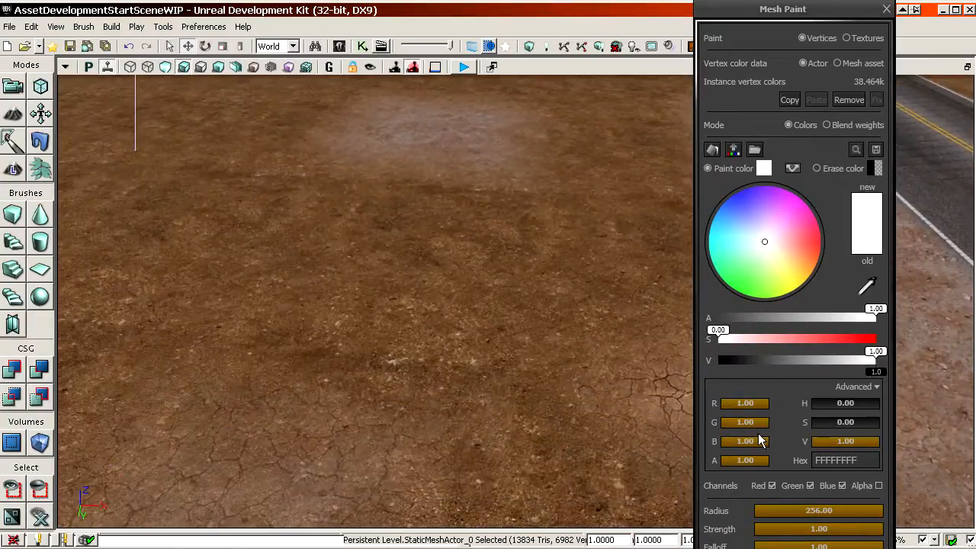
# - Paint the foreground with pure red for cracked soil and with pure green for brown soil
pyautogui.moveTo(762, 442)
pyautogui.mouseDown()
pyautogui.moveTo(721, 441)
pyautogui.moveTo(753, 423)
pyautogui.moveTo(721, 423)
pyautogui.mouseUp()
pyautogui.keyDown('ctrl'); pyautogui.moveTo(404, 319); pyautogui.dragTo(281, 278); pyautogui.keyUp('ctrl')
pyautogui.moveTo(744, 425)
pyautogui.mouseDown()
pyautogui.moveTo(770, 422)
pyautogui.moveTo(722, 403)
pyautogui.mouseUp()
pyautogui.keyDown('ctrl'); pyautogui.moveTo(412, 259); pyautogui.dragTo(446, 243); pyautogui.keyUp('ctrl')
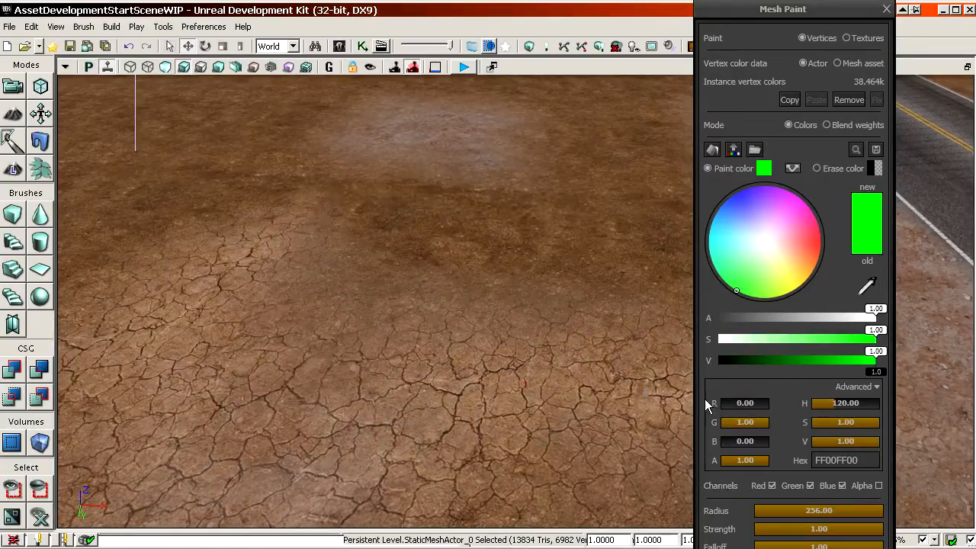
pyautogui.moveTo(427, 358); pyautogui.dragTo(414, 338)
# - Set the paint colour to pure blue (R 0.00, G 0.00, B 1.00) and paint gravelly soil over the foreground
pyautogui.moveTo(743, 444); pyautogui.dragTo(840, 447)
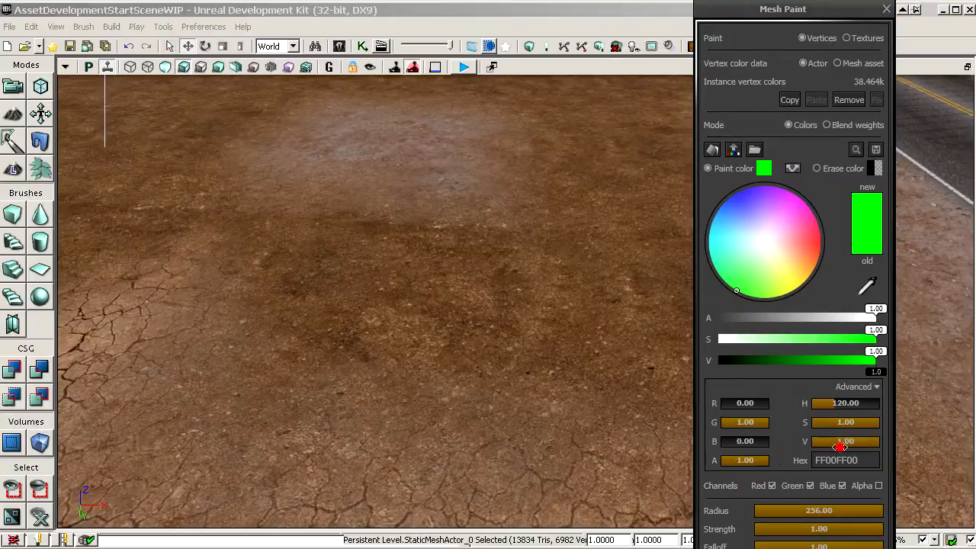
pyautogui.moveTo(749, 443)
pyautogui.mouseDown()
pyautogui.moveTo(778, 443)
pyautogui.moveTo(722, 422)
pyautogui.mouseUp()
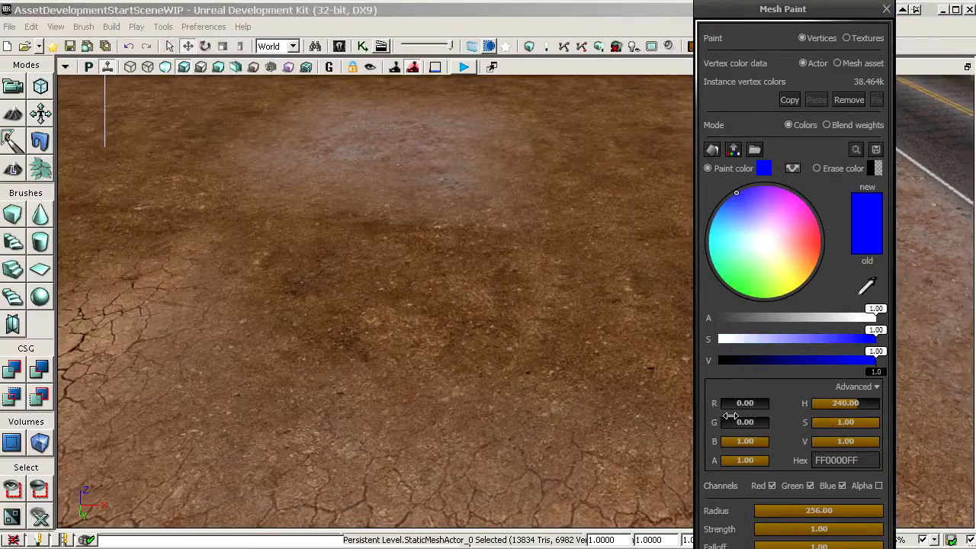
pyautogui.keyDown('ctrl'); pyautogui.moveTo(427, 320); pyautogui.dragTo(293, 301); pyautogui.keyUp('ctrl')
pyautogui.moveTo(294, 301)
pyautogui.mouseDown()
pyautogui.moveTo(263, 264)
pyautogui.moveTo(297, 305)
pyautogui.moveTo(366, 283)
pyautogui.moveTo(354, 256)
pyautogui.mouseUp()
pyautogui.moveTo(355, 256)
pyautogui.mouseDown(button='right')
pyautogui.moveTo(339, 229)
pyautogui.moveTo(389, 248)
pyautogui.moveTo(393, 305)
pyautogui.moveTo(381, 324)
pyautogui.moveTo(408, 339)
pyautogui.mouseUp(button='right')
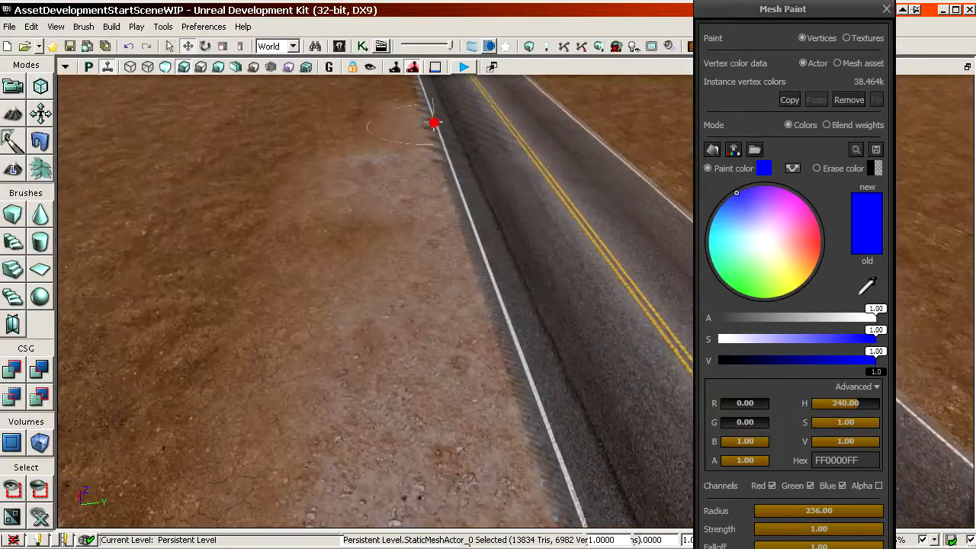
# - Paint blue vertex colour along the road's edge for a gravelly shoulder and review the Lerp connections in soil_Mat
pyautogui.moveTo(434, 122)
pyautogui.keyDown('ctrl'); pyautogui.mouseDown()
pyautogui.moveTo(366, 126)
pyautogui.moveTo(328, 76)
pyautogui.mouseUp(); pyautogui.keyUp('ctrl')
pyautogui.moveTo(397, 347)
pyautogui.keyDown('ctrl'); pyautogui.mouseDown()
pyautogui.moveTo(447, 342)
pyautogui.moveTo(485, 158)
pyautogui.moveTo(504, 125)
pyautogui.moveTo(497, 115)
pyautogui.moveTo(501, 248)
pyautogui.moveTo(719, 163)
pyautogui.mouseUp(); pyautogui.keyUp('ctrl')
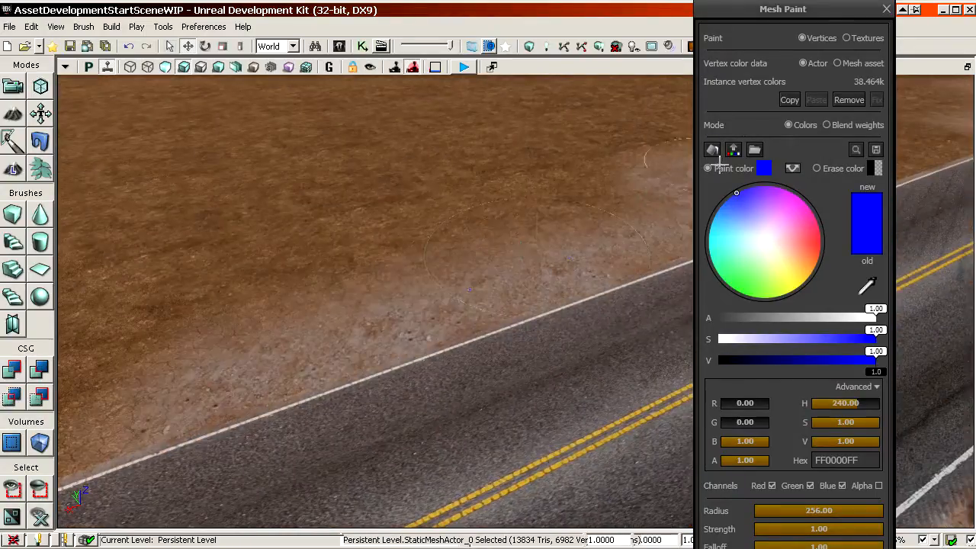
pyautogui.moveTo(503, 252)
pyautogui.mouseDown()
pyautogui.moveTo(579, 229)
pyautogui.moveTo(564, 183)
pyautogui.mouseUp()
pyautogui.moveTo(376, 300)
pyautogui.keyDown('ctrl'); pyautogui.mouseDown()
pyautogui.moveTo(408, 240)
pyautogui.moveTo(400, 252)
pyautogui.mouseUp(); pyautogui.keyUp('ctrl')
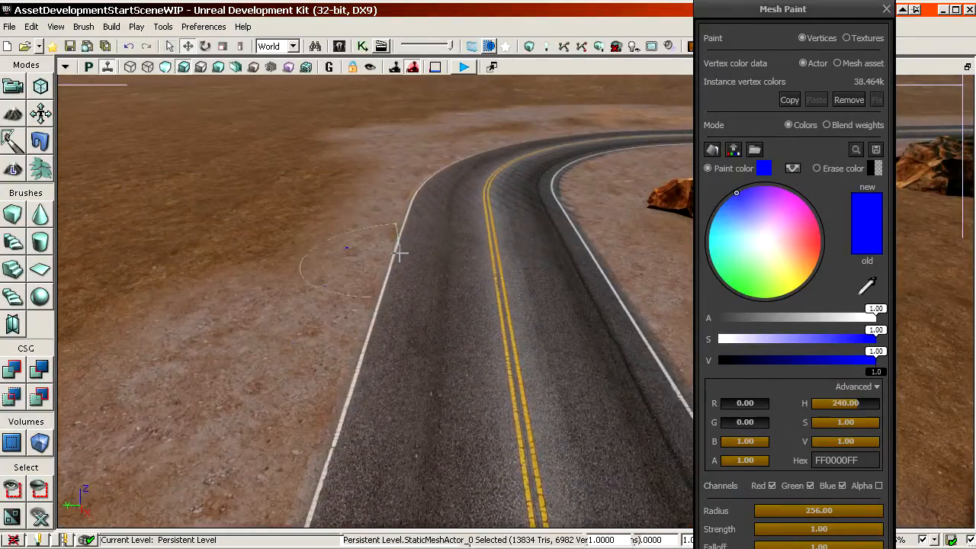
pyautogui.click(107, 70)
pyautogui.click(69, 47)
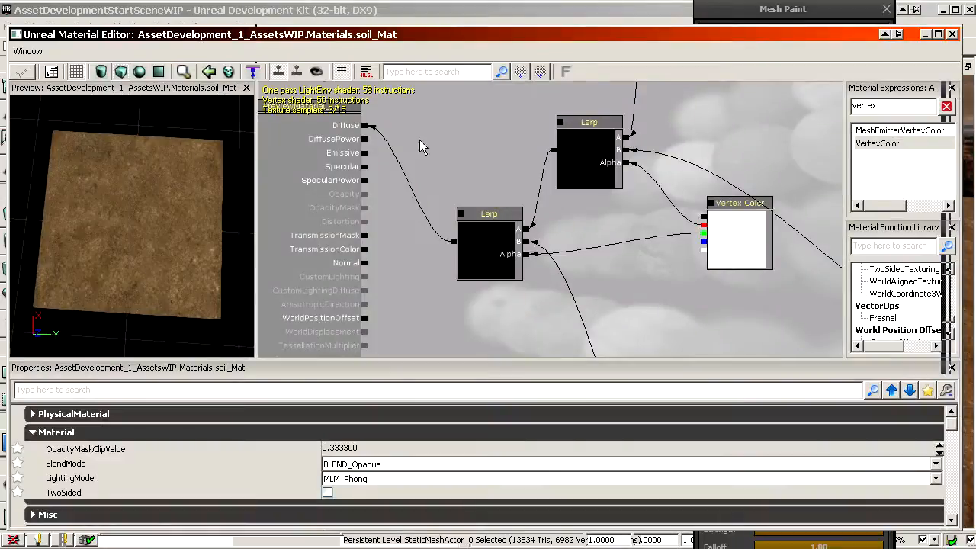
pyautogui.scroll(-3, 504, 114)
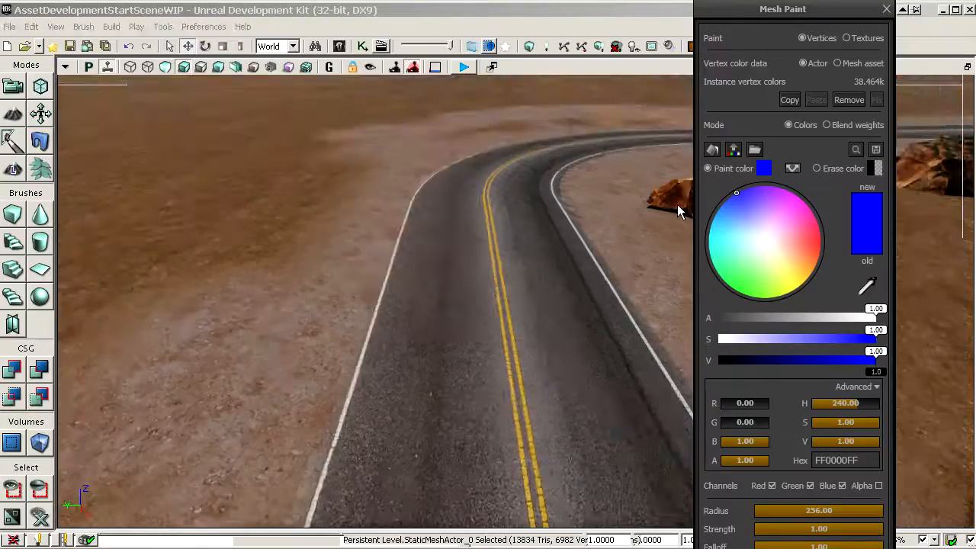
# - Paint a patch of blue vertex colour on the hilly brown terrain away from the road
pyautogui.moveTo(677, 204); pyautogui.dragTo(677, 205)
pyautogui.moveTo(677, 204); pyautogui.dragTo(678, 205, button='right')
pyautogui.moveTo(368, 274); pyautogui.dragTo(368, 274, button='right')
pyautogui.keyDown('ctrl'); pyautogui.moveTo(375, 335); pyautogui.dragTo(357, 353); pyautogui.keyUp('ctrl')
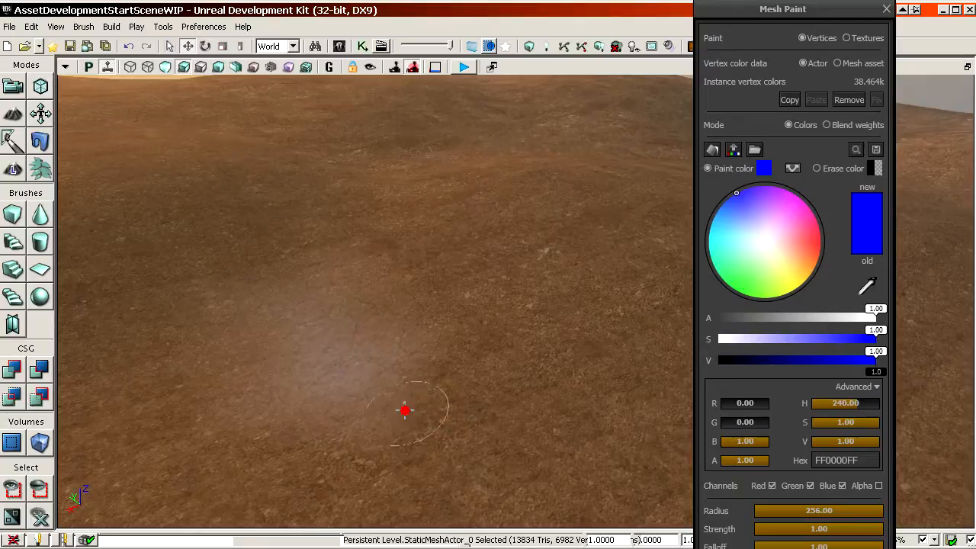
pyautogui.keyDown('ctrl'); pyautogui.moveTo(405, 411); pyautogui.dragTo(447, 472); pyautogui.keyUp('ctrl')
pyautogui.moveTo(447, 472); pyautogui.dragTo(447, 473, button='right')
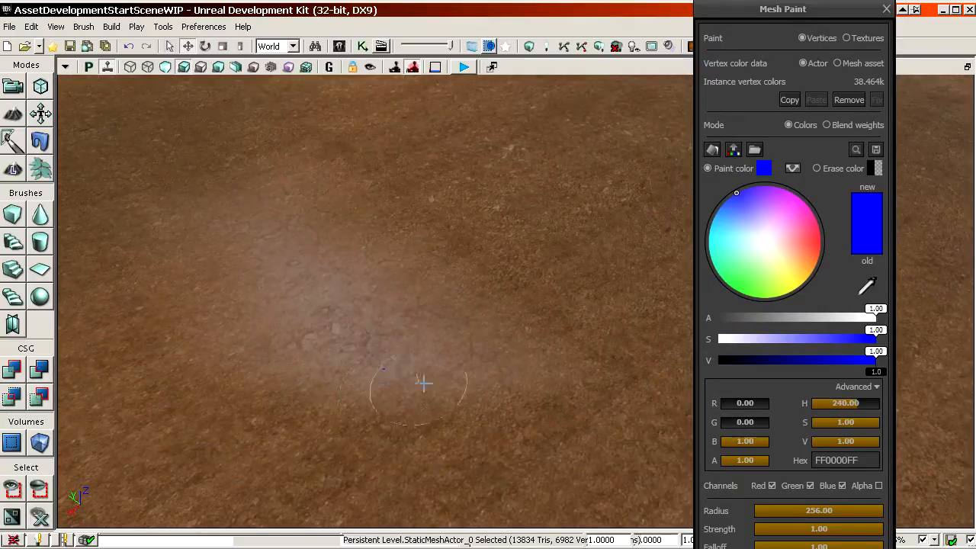
pyautogui.moveTo(454, 268); pyautogui.dragTo(454, 268, button='right')
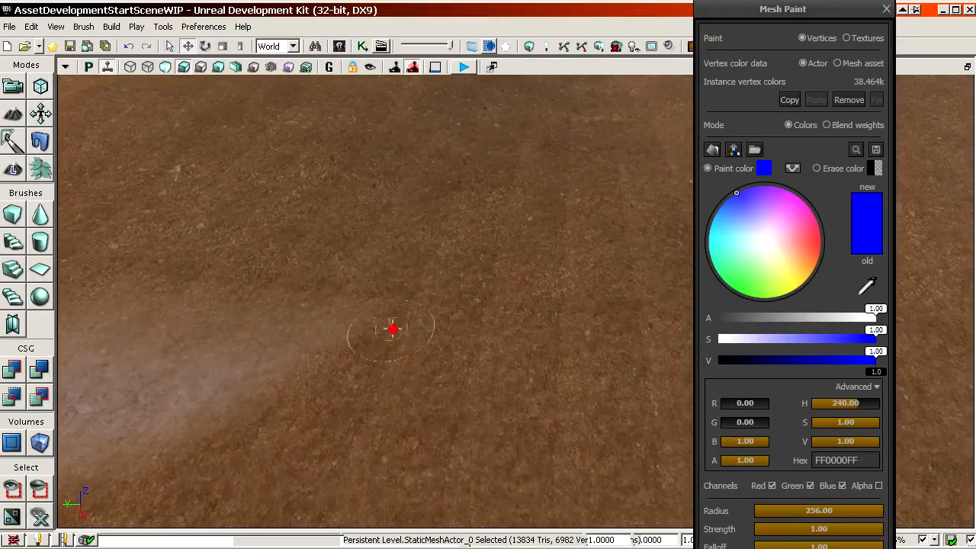
# - Extend the blue-painted patch into a long gravelly trail running across the brown hills
pyautogui.keyDown('ctrl'); pyautogui.moveTo(390, 327); pyautogui.dragTo(345, 328); pyautogui.keyUp('ctrl')
pyautogui.keyDown('ctrl'); pyautogui.moveTo(437, 290); pyautogui.dragTo(576, 234); pyautogui.keyUp('ctrl')
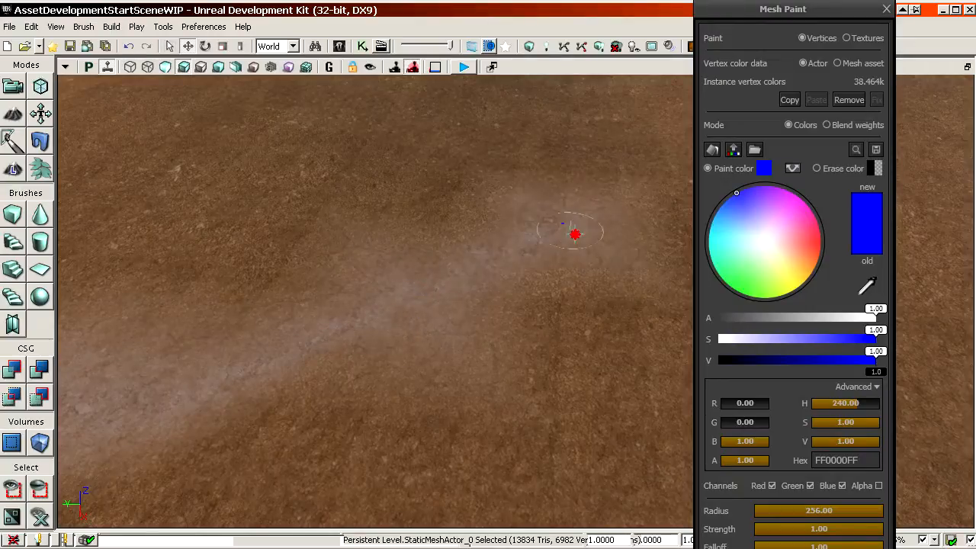
pyautogui.moveTo(368, 301); pyautogui.dragTo(389, 291, button='right')
pyautogui.keyDown('ctrl'); pyautogui.moveTo(558, 218); pyautogui.dragTo(600, 200); pyautogui.keyUp('ctrl')
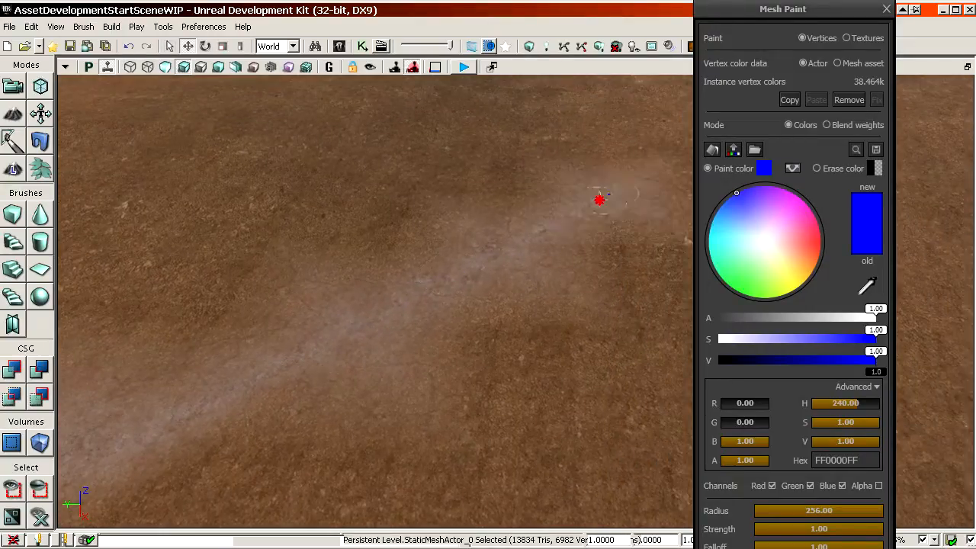
pyautogui.moveTo(568, 217); pyautogui.dragTo(580, 213, button='right')
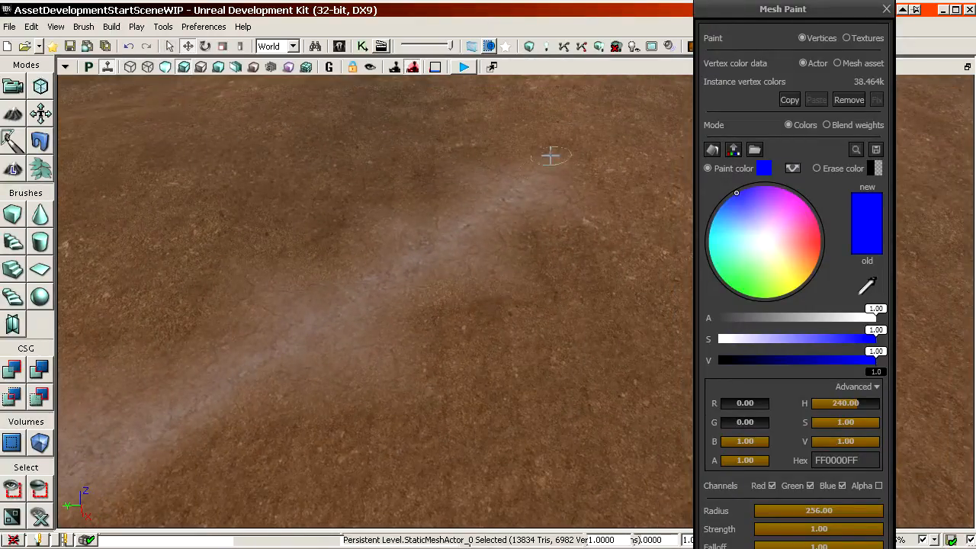
pyautogui.keyDown('ctrl'); pyautogui.moveTo(550, 156); pyautogui.dragTo(588, 128); pyautogui.keyUp('ctrl')
pyautogui.moveTo(567, 155); pyautogui.dragTo(575, 169, button='right')
# - Paint further irregular blue patches over the open brown ground to scatter gravelly soil across it
pyautogui.moveTo(562, 345)
pyautogui.keyDown('ctrl'); pyautogui.mouseDown()
pyautogui.moveTo(582, 357)
pyautogui.moveTo(545, 506)
pyautogui.mouseUp(); pyautogui.keyUp('ctrl')
pyautogui.moveTo(544, 506); pyautogui.dragTo(550, 525, button='right')
pyautogui.moveTo(511, 431)
pyautogui.keyDown('ctrl'); pyautogui.mouseDown()
pyautogui.moveTo(318, 481)
pyautogui.moveTo(638, 435)
pyautogui.moveTo(697, 263)
pyautogui.mouseUp(); pyautogui.keyUp('ctrl')
pyautogui.moveTo(680, 264); pyautogui.dragTo(691, 273, button='right')
pyautogui.moveTo(488, 244)
pyautogui.mouseDown()
pyautogui.moveTo(458, 273)
pyautogui.moveTo(495, 248)
pyautogui.moveTo(488, 267)
pyautogui.moveTo(495, 248)
pyautogui.moveTo(488, 267)
pyautogui.moveTo(514, 357)
pyautogui.moveTo(468, 348)
pyautogui.moveTo(508, 353)
pyautogui.moveTo(534, 340)
pyautogui.moveTo(442, 296)
pyautogui.mouseUp()
pyautogui.moveTo(438, 294)
pyautogui.keyDown('ctrl'); pyautogui.mouseDown()
pyautogui.moveTo(371, 290)
pyautogui.moveTo(202, 231)
pyautogui.mouseUp(); pyautogui.keyUp('ctrl')
pyautogui.keyDown('ctrl'); pyautogui.click(485, 421); pyautogui.keyUp('ctrl')
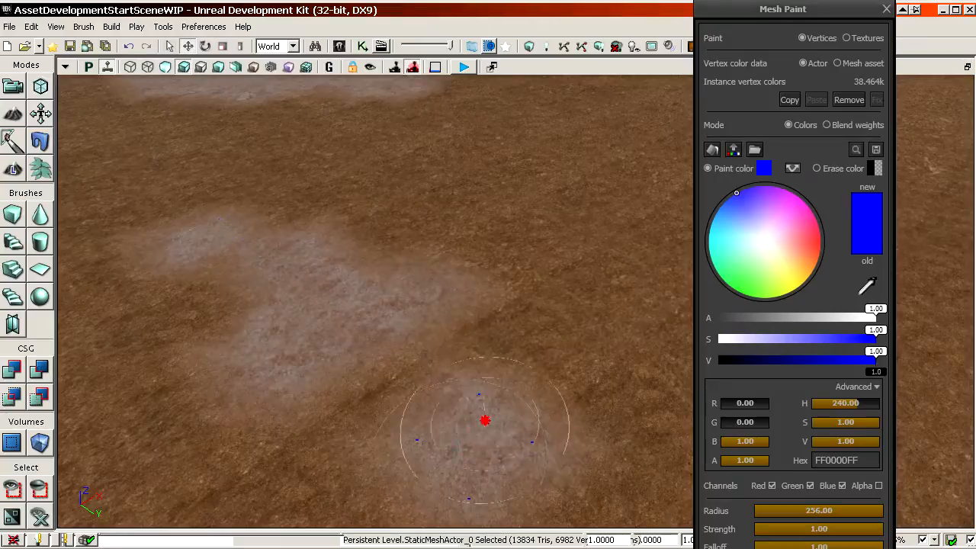
pyautogui.moveTo(485, 420)
pyautogui.mouseDown()
pyautogui.moveTo(473, 310)
pyautogui.moveTo(340, 275)
pyautogui.moveTo(310, 229)
pyautogui.mouseUp()
pyautogui.moveTo(224, 348)
pyautogui.keyDown('ctrl'); pyautogui.mouseDown()
pyautogui.moveTo(361, 418)
pyautogui.moveTo(256, 174)
pyautogui.moveTo(367, 149)
pyautogui.moveTo(144, 199)
pyautogui.moveTo(323, 120)
pyautogui.moveTo(407, 115)
pyautogui.moveTo(247, 131)
pyautogui.moveTo(218, 164)
pyautogui.moveTo(288, 252)
pyautogui.mouseUp(); pyautogui.keyUp('ctrl')
pyautogui.moveTo(425, 270); pyautogui.dragTo(427, 261)
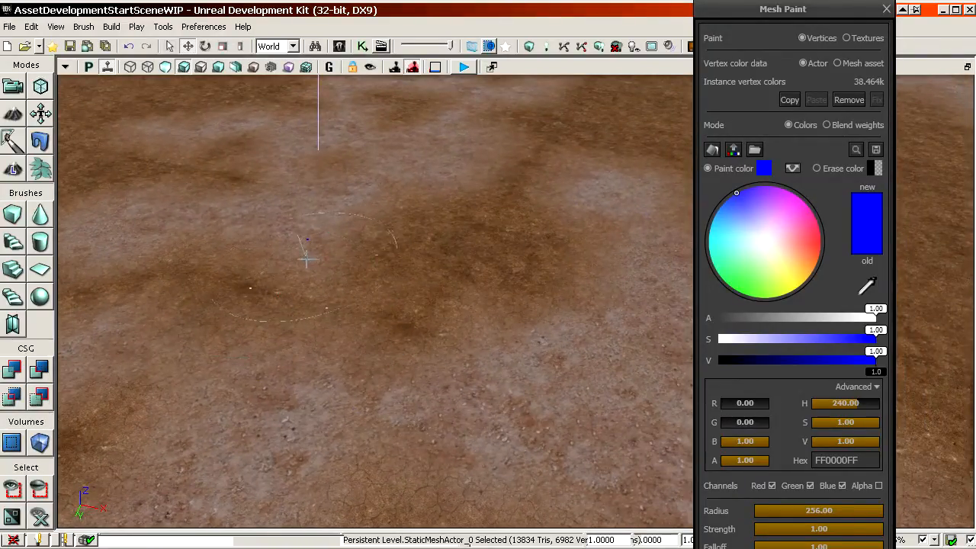
pyautogui.moveTo(399, 321); pyautogui.dragTo(319, 284)
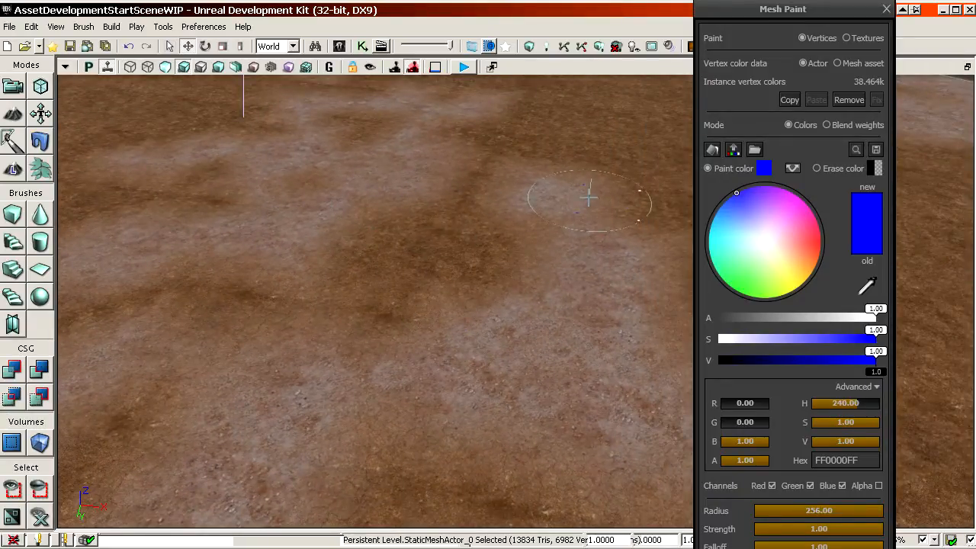
# - Leave Mesh Paint mode and move the Vertex Color node farther away from the Lerps in the soil_Mat graph
pyautogui.click(12, 87)
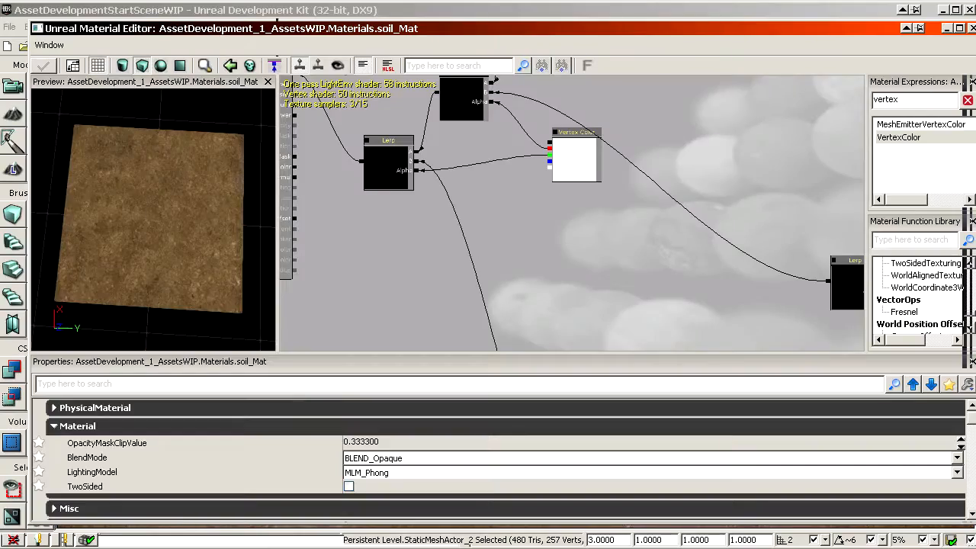
pyautogui.scroll(3, 592, 150)
pyautogui.keyDown('ctrl'); pyautogui.moveTo(584, 169); pyautogui.dragTo(772, 151); pyautogui.keyUp('ctrl')
pyautogui.moveTo(729, 174); pyautogui.dragTo(644, 171)
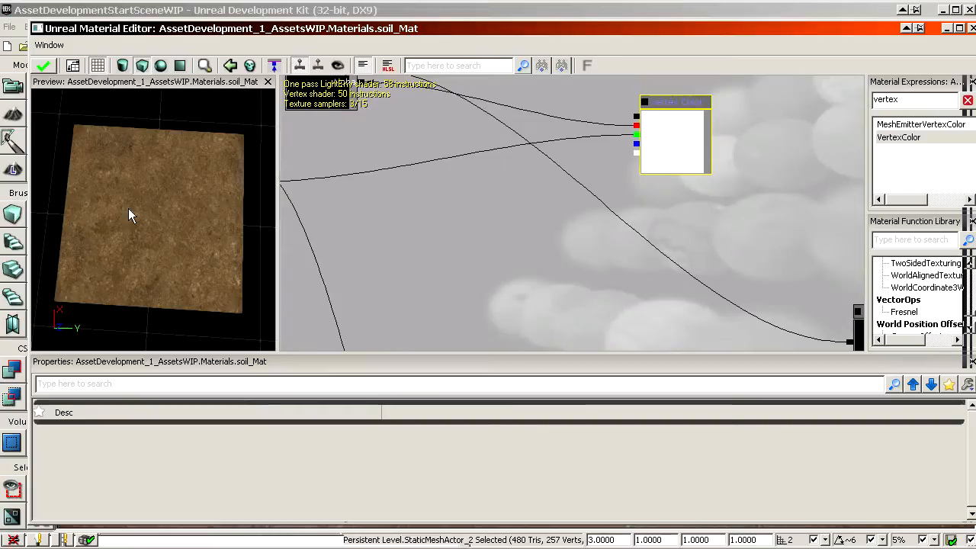
# - Select the clouds_m texture in the Textures group of AssetDevelopment_1_TexturesWIP and return to the soil_Mat graph
pyautogui.moveTo(0, 290); pyautogui.dragTo(667, 36)
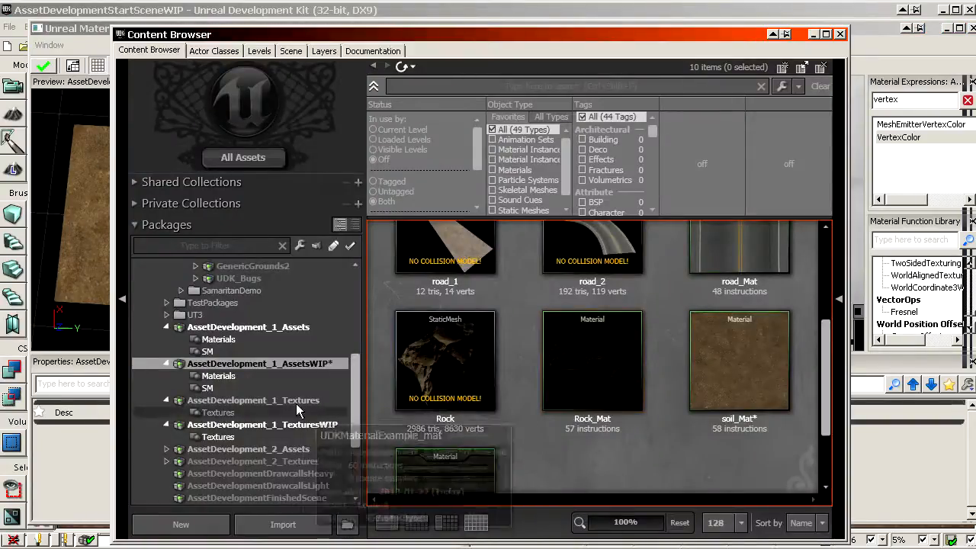
pyautogui.click(229, 436)
pyautogui.scroll(3, 506, 361)
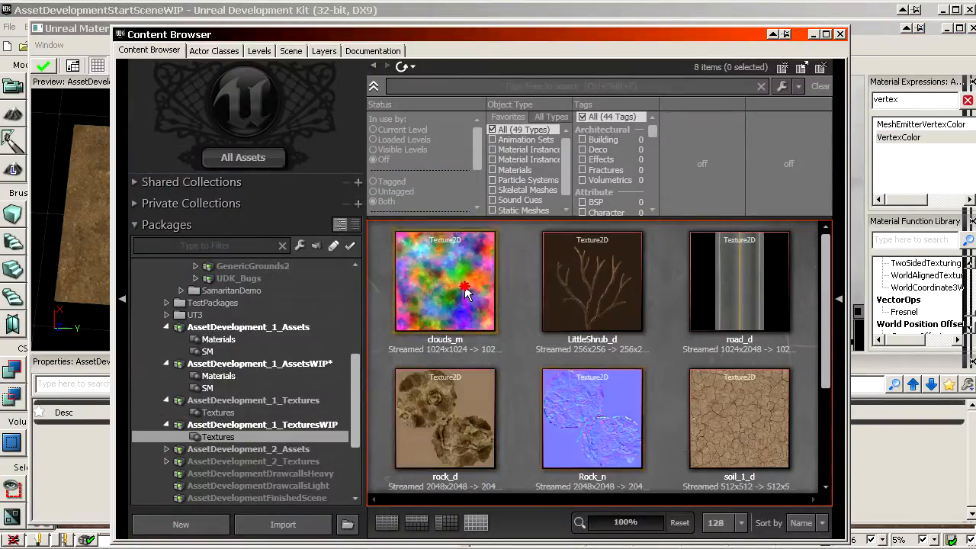
pyautogui.click(465, 286)
pyautogui.moveTo(574, 35); pyautogui.dragTo(0, 191)
pyautogui.click(632, 238)
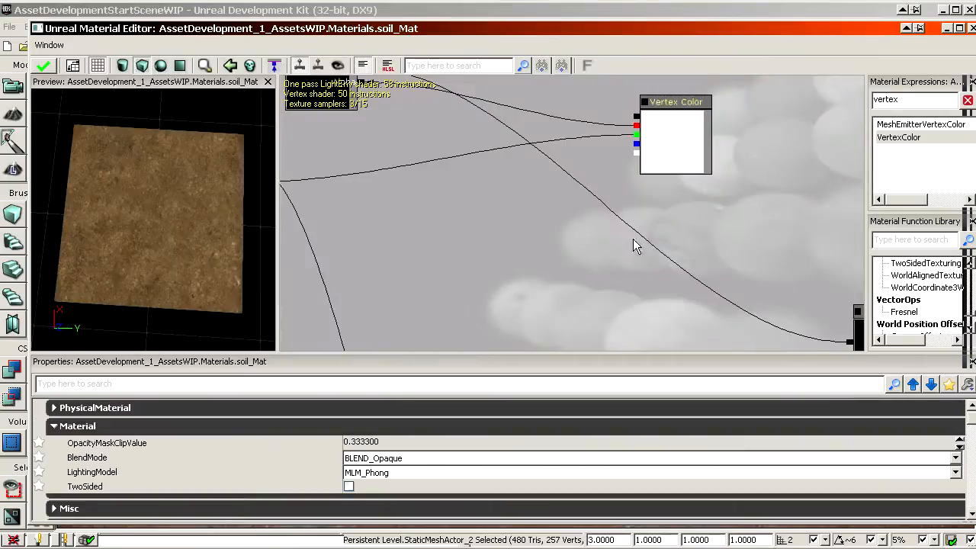
# - Add a Texture Sample of clouds_m below the Vertex Color node and select both nodes together
pyautogui.press('t')
pyautogui.click(662, 218)
pyautogui.moveTo(686, 250); pyautogui.dragTo(604, 261)
pyautogui.scroll(1, 590, 251)
pyautogui.keyDown('ctrl'); pyautogui.click(563, 151); pyautogui.keyUp('ctrl')
pyautogui.moveTo(525, 84); pyautogui.dragTo(528, 119)
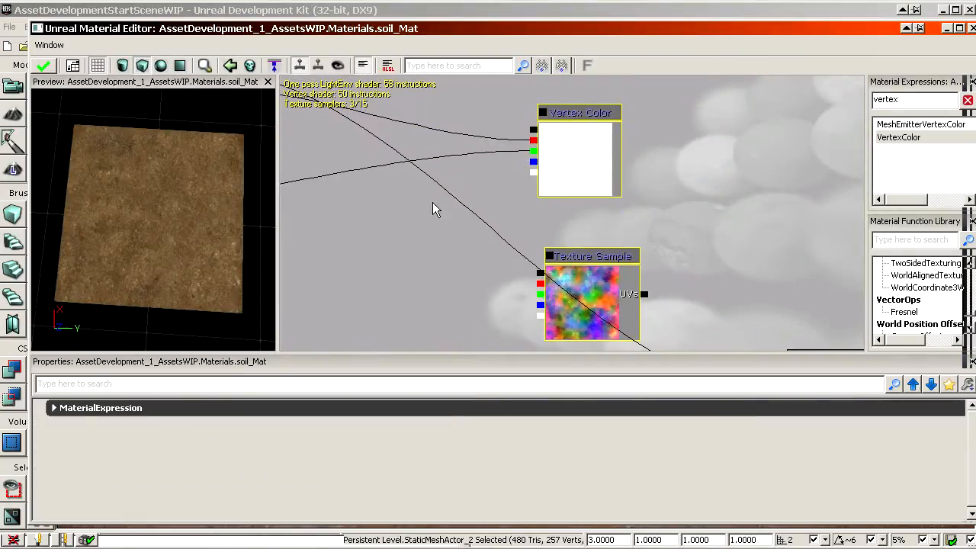
pyautogui.scroll(-3, 433, 202)
pyautogui.moveTo(432, 202); pyautogui.dragTo(605, 279)
pyautogui.scroll(3, 384, 223)
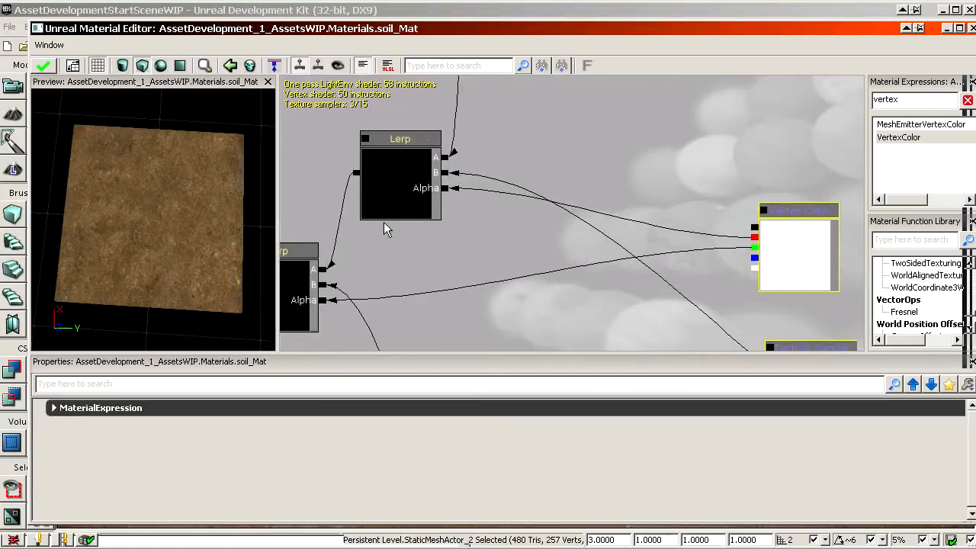
# - Move the Vertex Color and clouds_m Texture Sample nodes together into open space level with the upper soil Lerp
pyautogui.moveTo(737, 196); pyautogui.dragTo(546, 174)
pyautogui.scroll(-6, 545, 173)
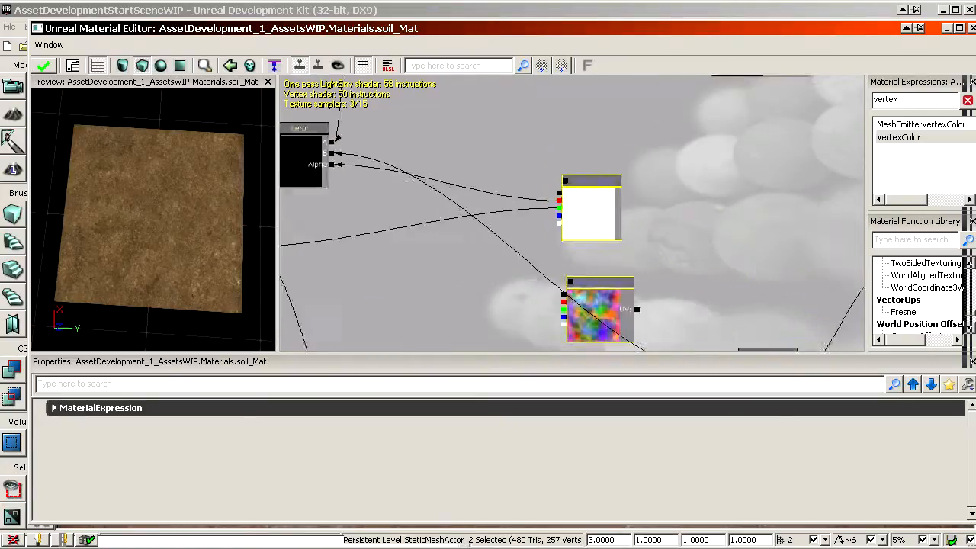
pyautogui.keyDown('ctrl'); pyautogui.moveTo(545, 269); pyautogui.dragTo(474, 152); pyautogui.keyUp('ctrl')
pyautogui.scroll(-4, 633, 241)
pyautogui.keyDown('ctrl'); pyautogui.keyDown('alt'); pyautogui.moveTo(724, 283); pyautogui.dragTo(481, 149); pyautogui.keyUp('alt'); pyautogui.keyUp('ctrl')
pyautogui.keyDown('ctrl'); pyautogui.moveTo(484, 187); pyautogui.dragTo(496, 243); pyautogui.keyUp('ctrl')
pyautogui.scroll(7, 457, 153)
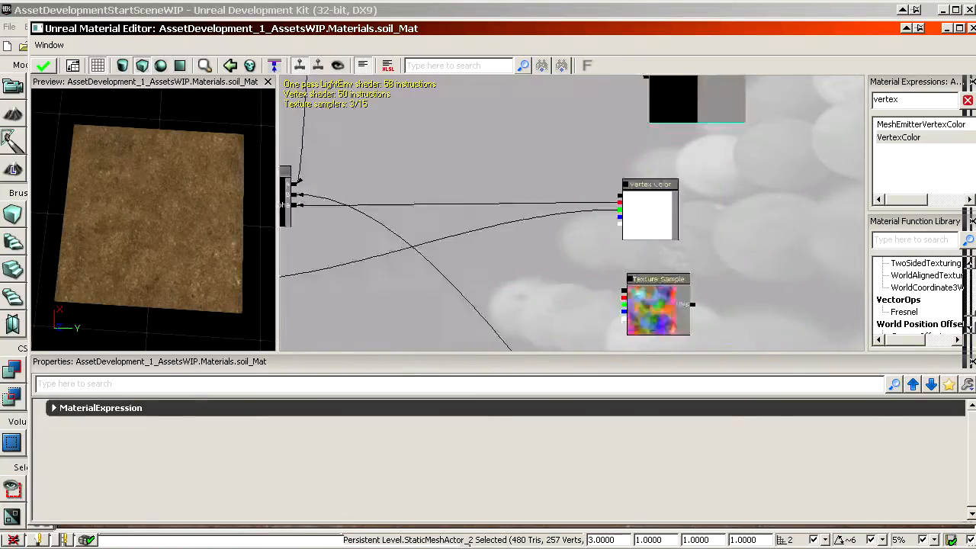
# - Add a TextureCoordinate node beside the clouds_m Texture Sample and connect it to the sample's UVs input
pyautogui.click(671, 210)
pyautogui.moveTo(728, 221); pyautogui.dragTo(717, 219)
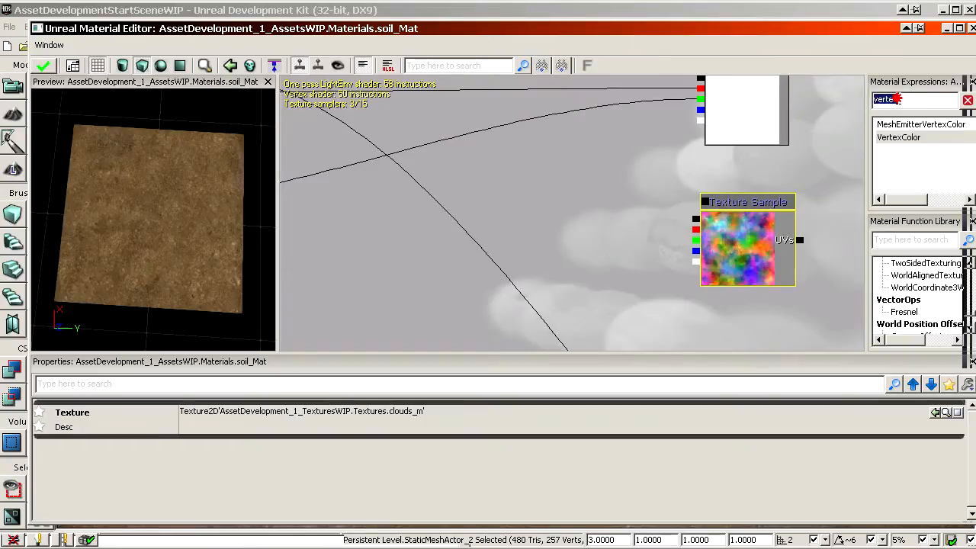
pyautogui.write('tex')
pyautogui.moveTo(828, 206); pyautogui.dragTo(661, 209)
pyautogui.moveTo(918, 188); pyautogui.dragTo(704, 208)
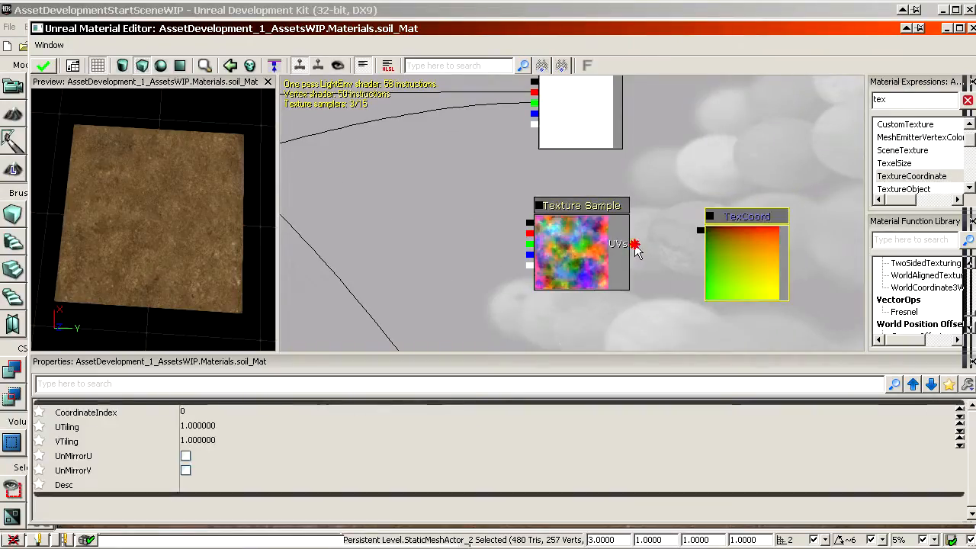
pyautogui.moveTo(635, 245); pyautogui.dragTo(701, 230)
# - Set both UTiling and VTiling of the clouds_m texture coordinate to 0.2
pyautogui.click(749, 262)
pyautogui.click(232, 425)
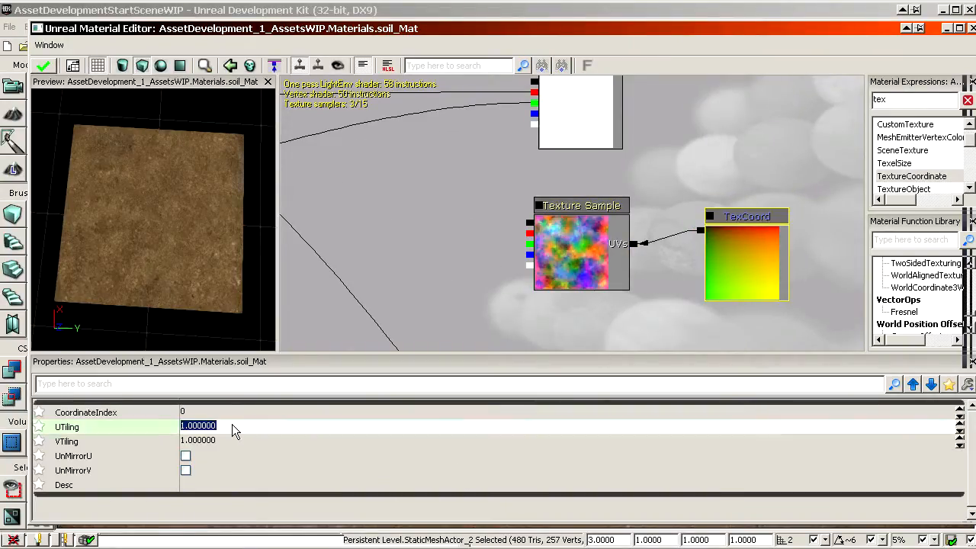
pyautogui.write('0.2')
pyautogui.click(230, 439)
pyautogui.write('0.2')
pyautogui.press('Return')
# - Add a Multiply node fed by Vertex Color's red channel in A and the clouds_m red channel in B
pyautogui.moveTo(488, 258); pyautogui.dragTo(609, 315)
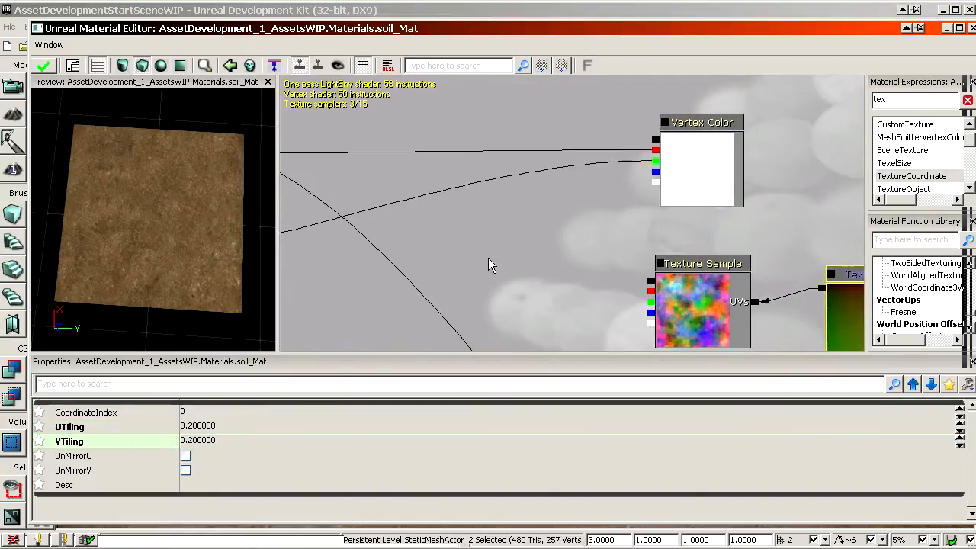
pyautogui.click(464, 166)
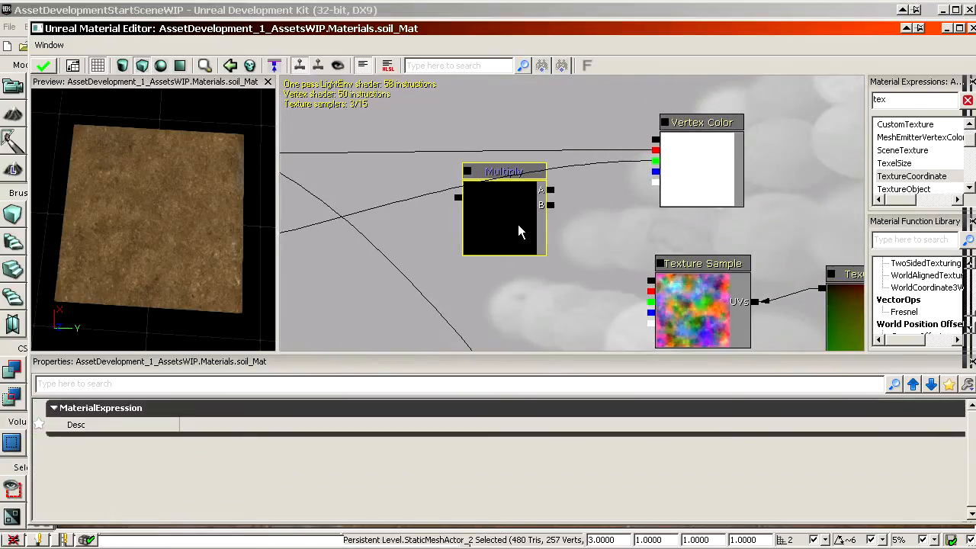
pyautogui.moveTo(518, 224); pyautogui.dragTo(530, 242)
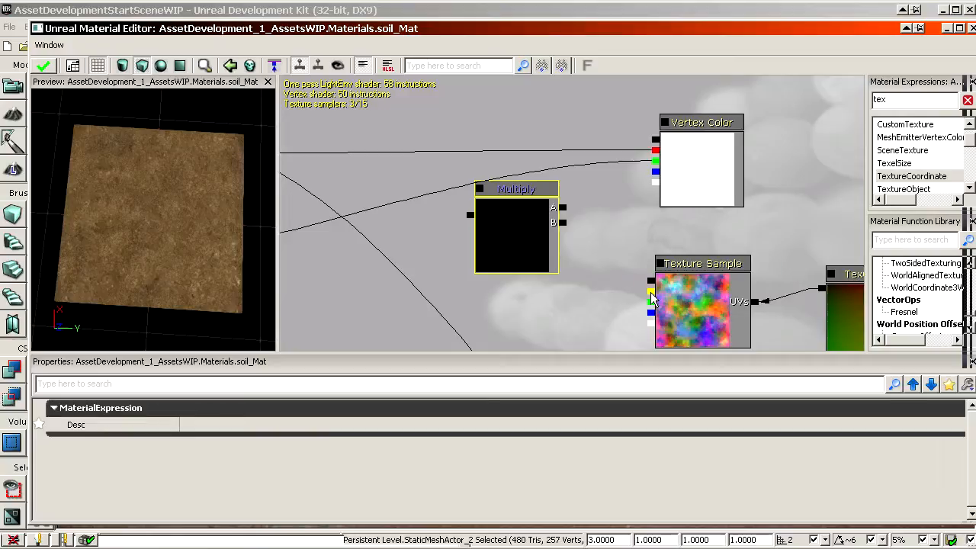
pyautogui.moveTo(651, 293)
pyautogui.mouseDown()
pyautogui.moveTo(589, 288)
pyautogui.moveTo(634, 299)
pyautogui.mouseUp()
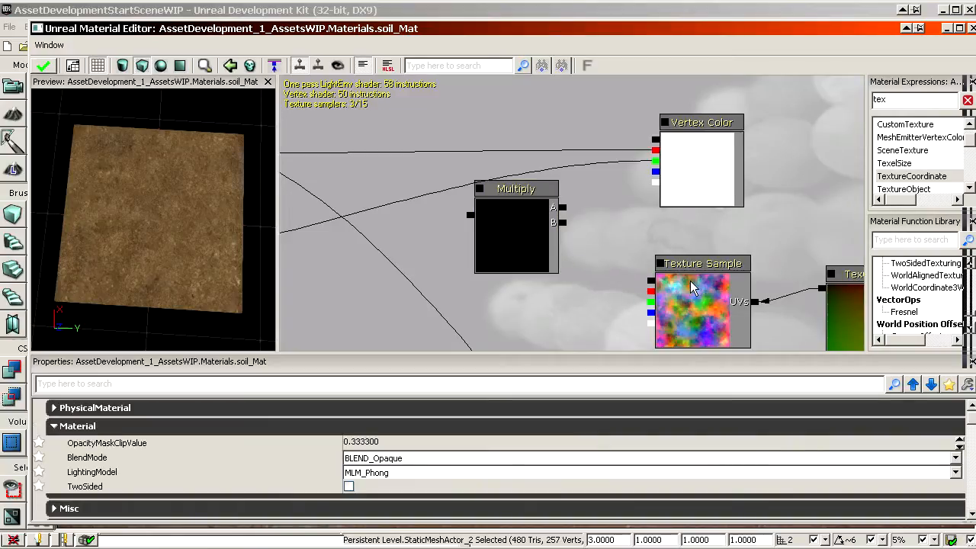
pyautogui.moveTo(565, 222); pyautogui.dragTo(654, 157)
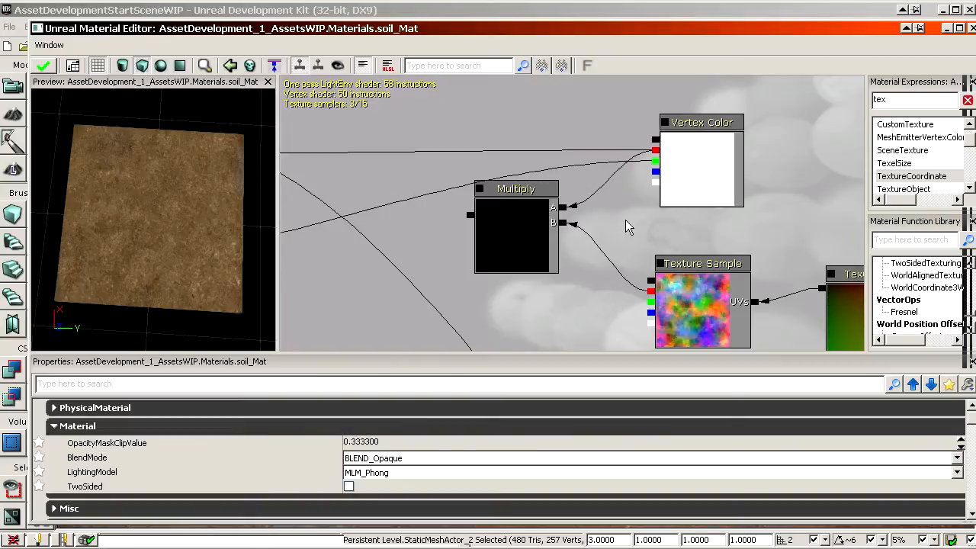
# - Add a Lerp node between the soil Lerps and the new Multiply, repositioning the vertex-colour nodes to make room
pyautogui.moveTo(626, 220); pyautogui.dragTo(781, 208)
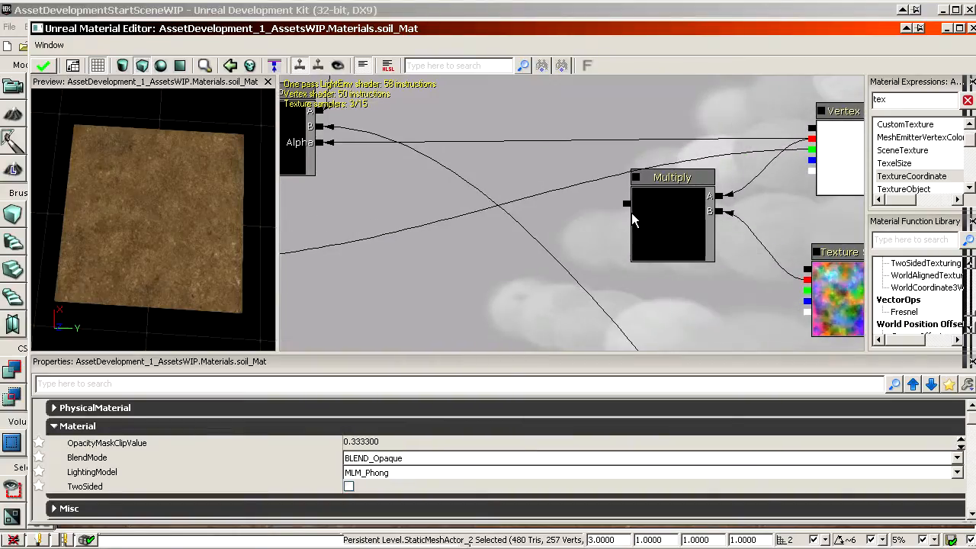
pyautogui.press('l')
pyautogui.click(496, 132)
pyautogui.scroll(-5, 539, 191)
pyautogui.keyDown('ctrl'); pyautogui.keyDown('alt'); pyautogui.moveTo(509, 157); pyautogui.dragTo(703, 298); pyautogui.keyUp('alt'); pyautogui.keyUp('ctrl')
pyautogui.moveTo(631, 255); pyautogui.dragTo(687, 226)
pyautogui.scroll(5, 686, 226)
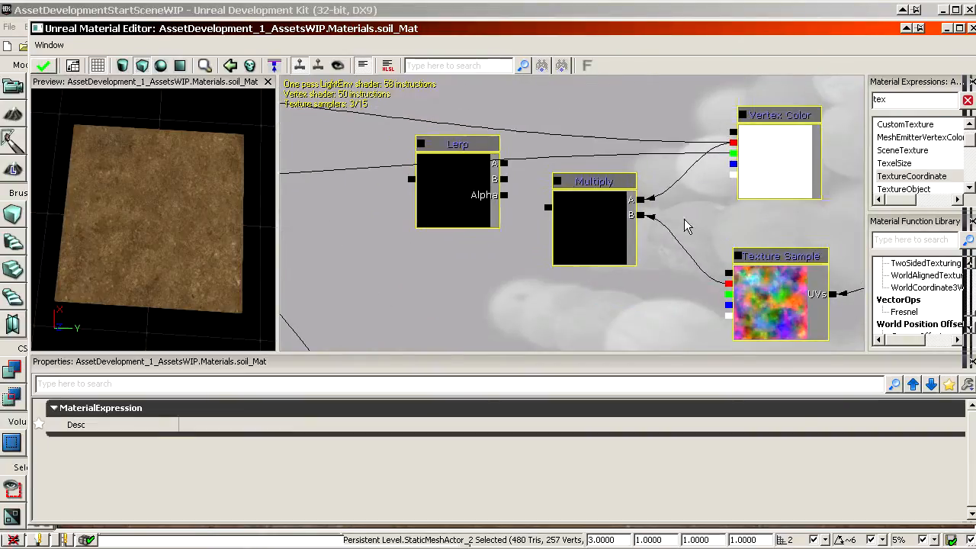
pyautogui.click(451, 192)
pyautogui.keyDown('ctrl'); pyautogui.moveTo(451, 191); pyautogui.dragTo(409, 193); pyautogui.keyUp('ctrl')
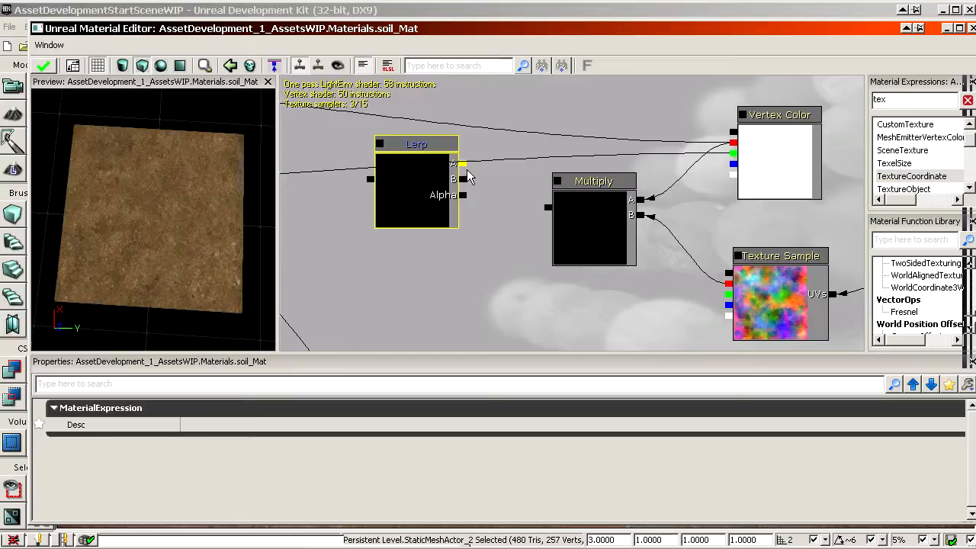
# - Connect the Multiply to the new Lerp's A and Vertex Color's red channel to B, then move that Lerp up and away
pyautogui.moveTo(462, 164); pyautogui.dragTo(546, 209)
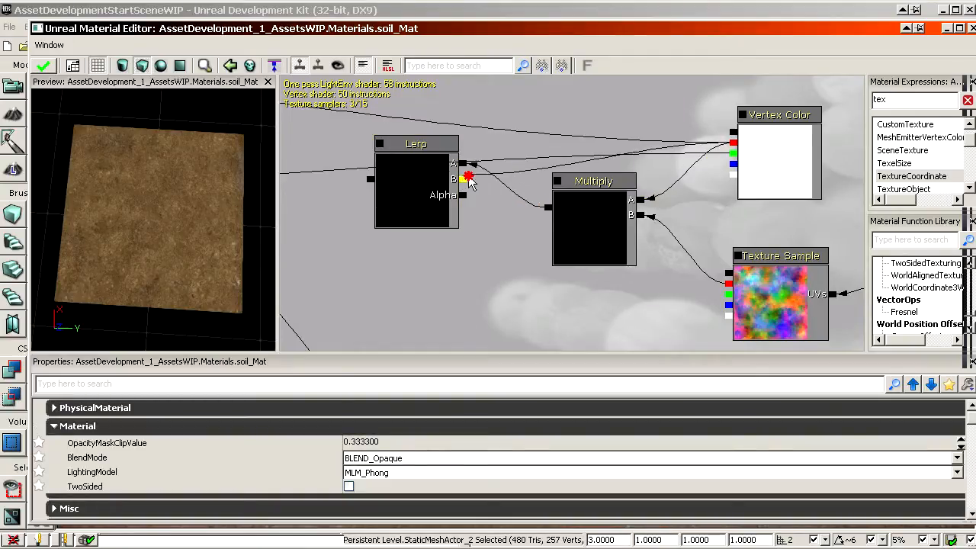
pyautogui.moveTo(470, 179)
pyautogui.mouseDown()
pyautogui.moveTo(426, 173)
pyautogui.moveTo(433, 168)
pyautogui.mouseUp()
pyautogui.moveTo(491, 200); pyautogui.dragTo(495, 228)
pyautogui.keyDown('ctrl'); pyautogui.moveTo(442, 199); pyautogui.dragTo(449, 145); pyautogui.keyUp('ctrl')
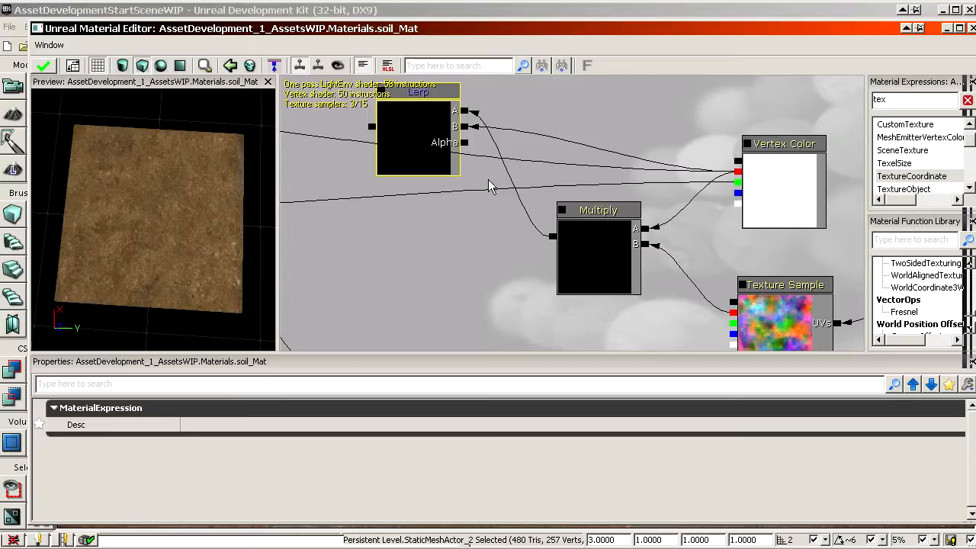
pyautogui.moveTo(508, 239); pyautogui.dragTo(511, 259)
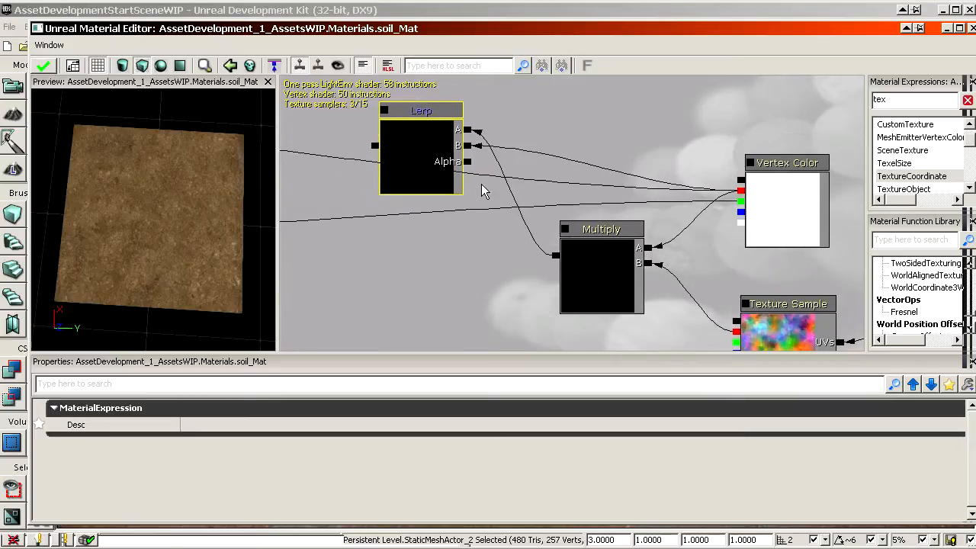
pyautogui.moveTo(469, 163); pyautogui.dragTo(367, 182)
pyautogui.moveTo(427, 265); pyautogui.dragTo(448, 252)
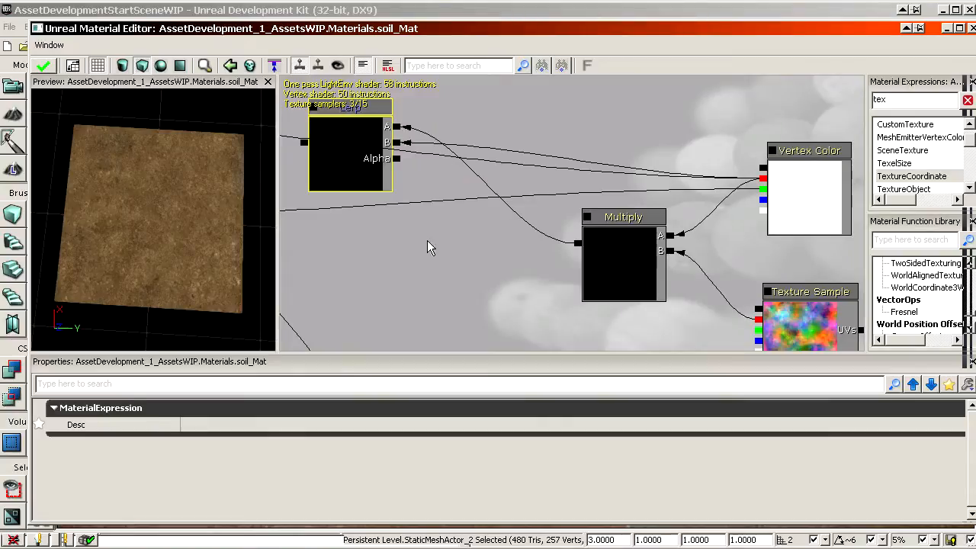
# - Add a second Multiply node, connect it to the new Lerp's Alpha input, and place it above the first Multiply
pyautogui.press('m')
pyautogui.click(448, 224)
pyautogui.moveTo(397, 160); pyautogui.dragTo(446, 265)
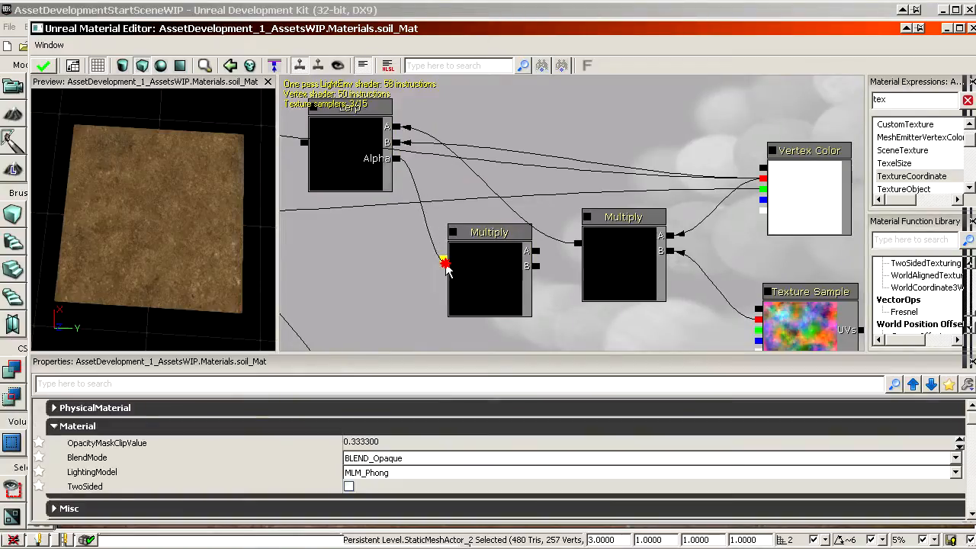
pyautogui.keyDown('ctrl'); pyautogui.moveTo(489, 292); pyautogui.dragTo(593, 221); pyautogui.keyUp('ctrl')
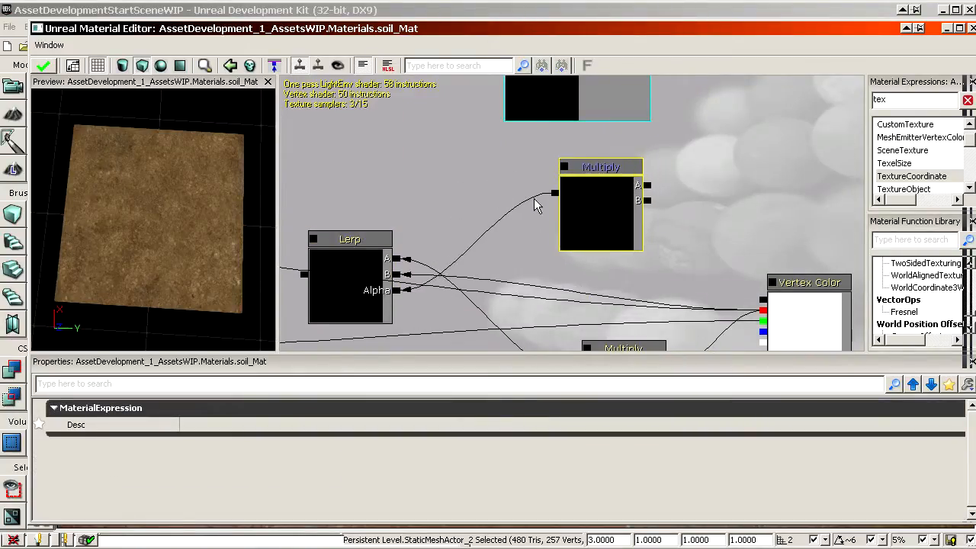
# - Connect Vertex Color's red channel to A and its alpha channel to B of the upper Multiply, and adjust that node's position
pyautogui.moveTo(534, 198); pyautogui.dragTo(456, 162)
pyautogui.moveTo(662, 270); pyautogui.dragTo(624, 277)
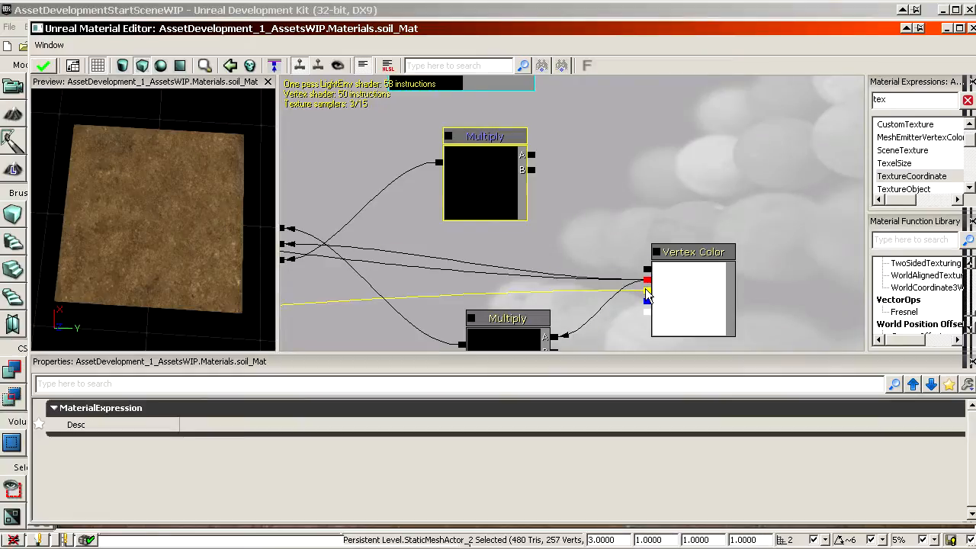
pyautogui.moveTo(532, 169); pyautogui.dragTo(643, 281)
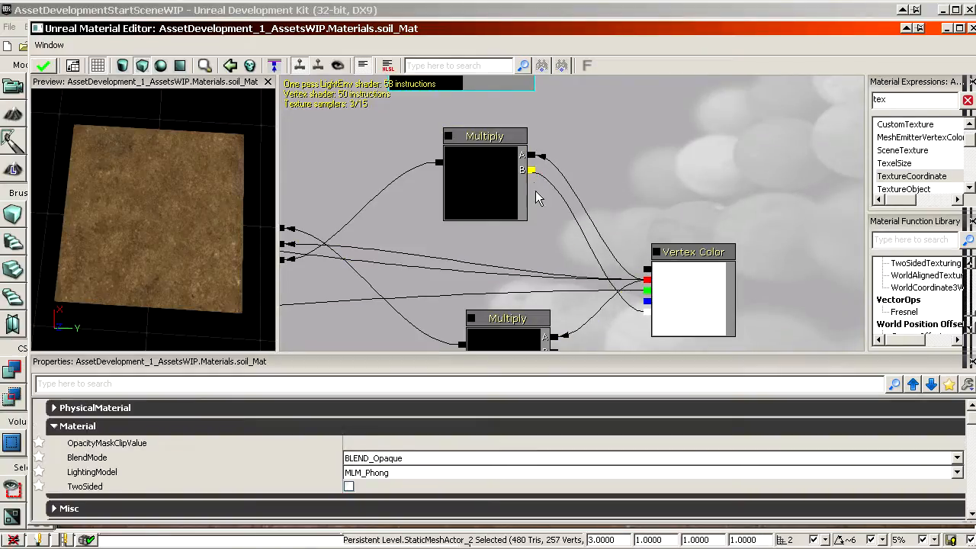
pyautogui.moveTo(351, 203); pyautogui.dragTo(465, 169)
pyautogui.keyDown('ctrl'); pyautogui.moveTo(598, 146); pyautogui.dragTo(586, 163); pyautogui.keyUp('ctrl')
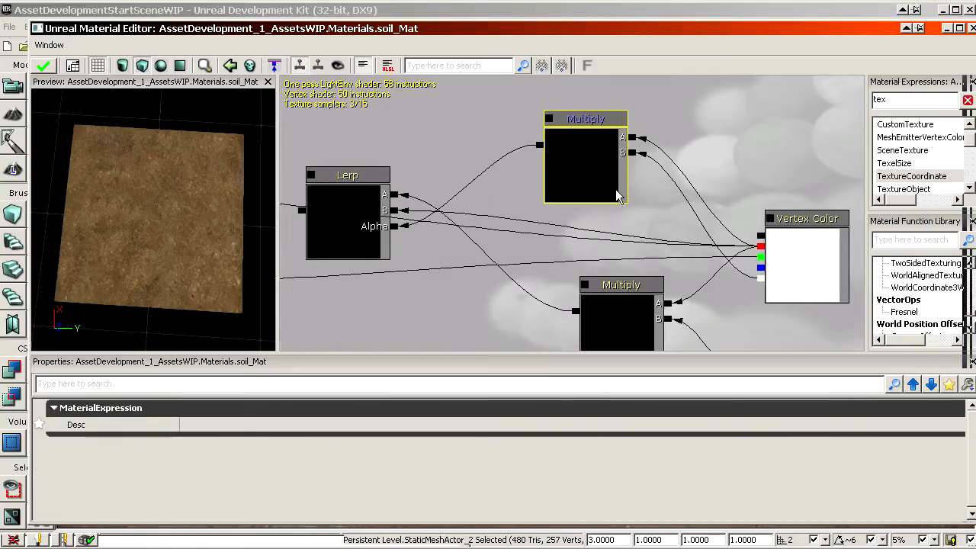
pyautogui.scroll(-4, 674, 210)
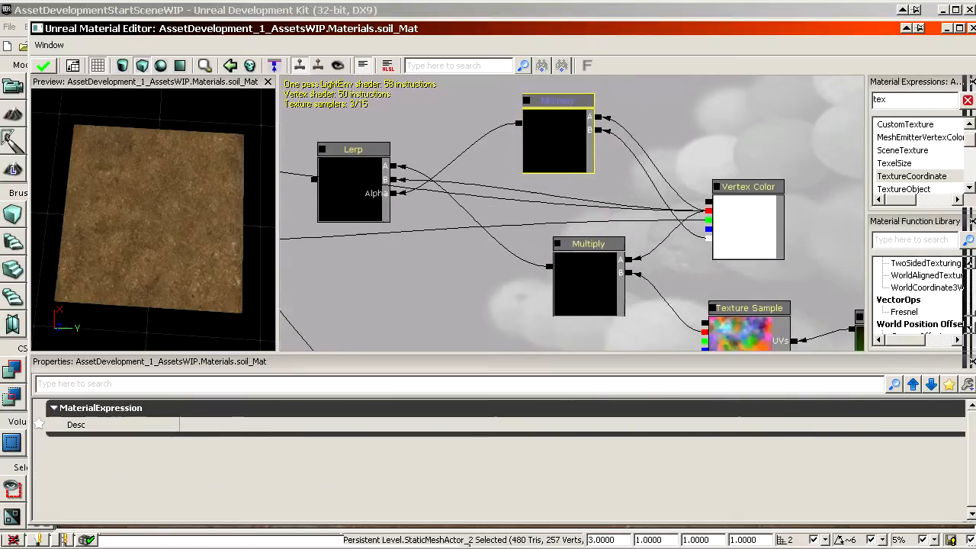
pyautogui.moveTo(755, 182); pyautogui.dragTo(716, 163)
pyautogui.scroll(3, 620, 127)
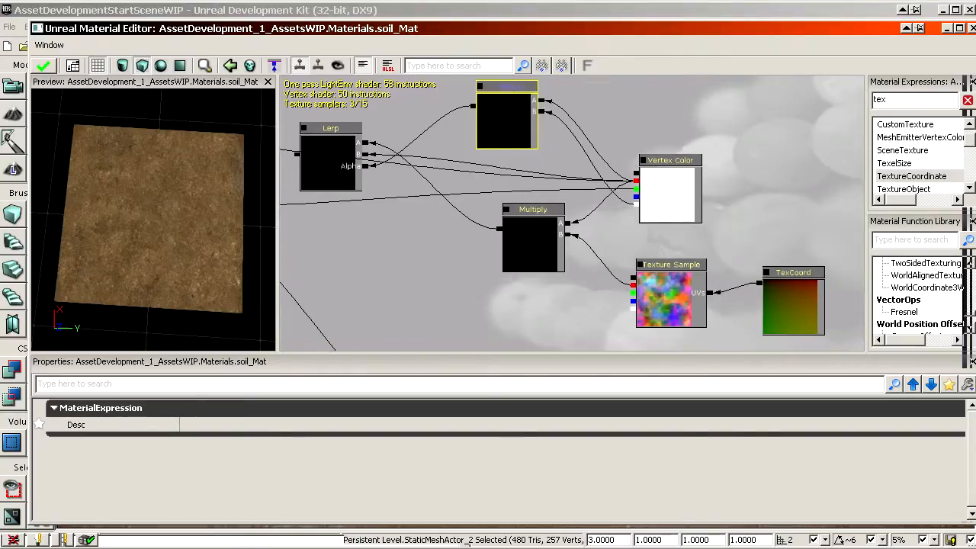
# - Disconnect Vertex Color's red channel from the Alpha input of the upper soil Lerp
pyautogui.moveTo(655, 90); pyautogui.dragTo(655, 101)
pyautogui.scroll(-1, 655, 101)
pyautogui.moveTo(414, 174); pyautogui.dragTo(554, 150)
pyautogui.click(373, 157)
pyautogui.moveTo(399, 184); pyautogui.dragTo(476, 226)
pyautogui.moveTo(543, 191); pyautogui.dragTo(975, 216)
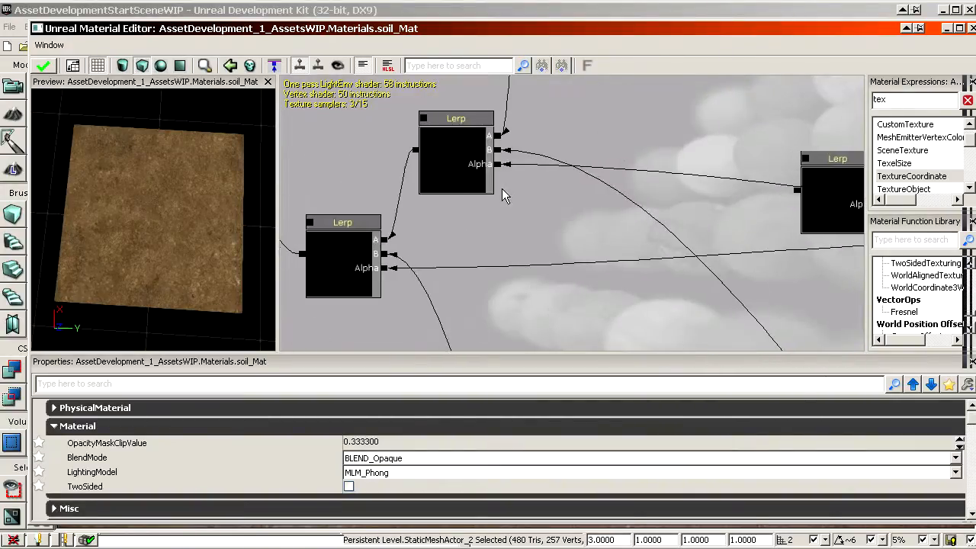
pyautogui.keyDown('alt'); pyautogui.click(498, 165); pyautogui.keyUp('alt')
# - Move the new mask Lerp closer to the soil Lerps and connect its output to the upper soil Lerp's Alpha
pyautogui.moveTo(611, 195); pyautogui.dragTo(295, 171)
pyautogui.click(541, 183)
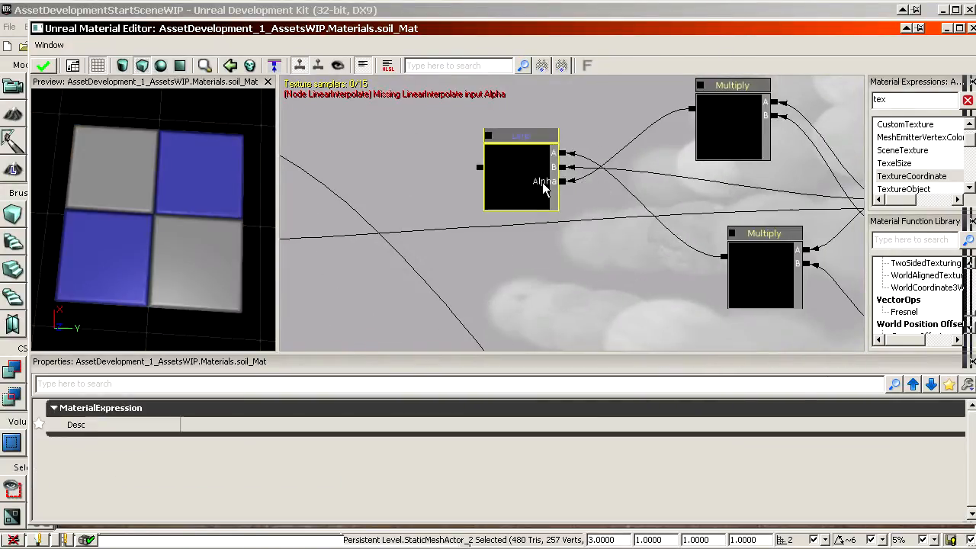
pyautogui.keyDown('ctrl'); pyautogui.moveTo(541, 183); pyautogui.dragTo(496, 183); pyautogui.keyUp('ctrl')
pyautogui.moveTo(519, 221); pyautogui.dragTo(371, 221)
pyautogui.scroll(1, 540, 209)
pyautogui.moveTo(541, 209); pyautogui.dragTo(907, 264)
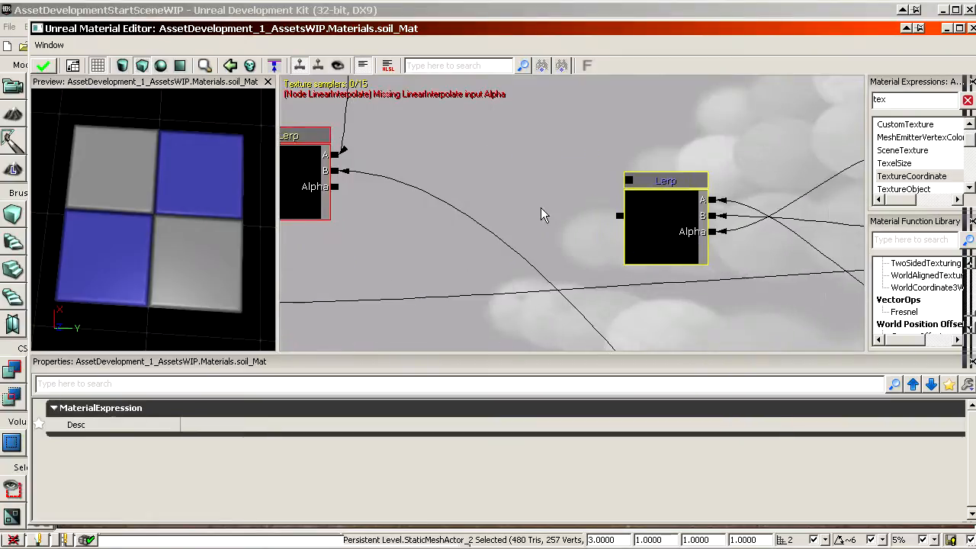
pyautogui.moveTo(619, 216); pyautogui.dragTo(336, 187)
# - Examine the material preview and how Vertex Color and the clouds_m sample feed the two Multiply nodes and the mask Lerp
pyautogui.moveTo(139, 234); pyautogui.dragTo(164, 218)
pyautogui.moveTo(687, 252); pyautogui.dragTo(398, 223)
pyautogui.scroll(-1, 398, 223)
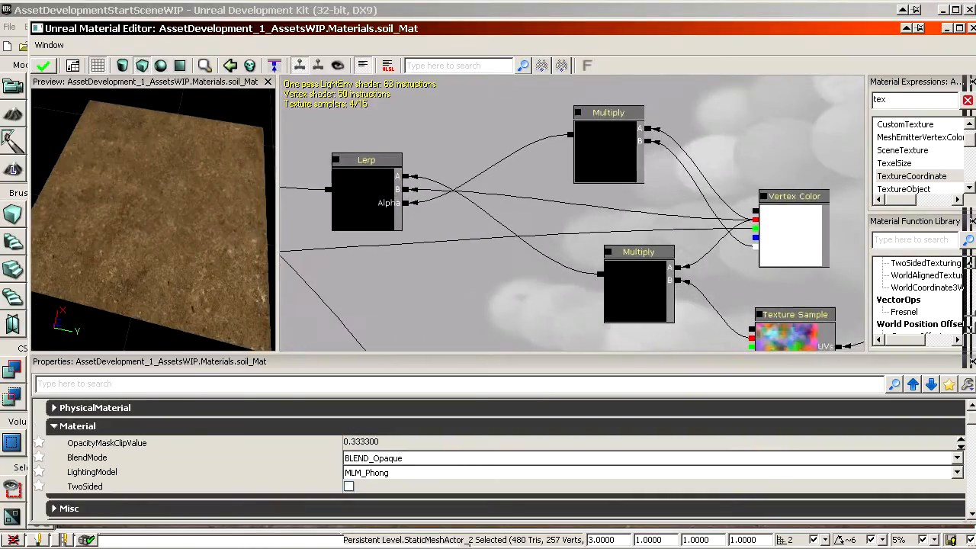
pyautogui.scroll(1, 665, 285)
pyautogui.moveTo(665, 286); pyautogui.dragTo(455, 265)
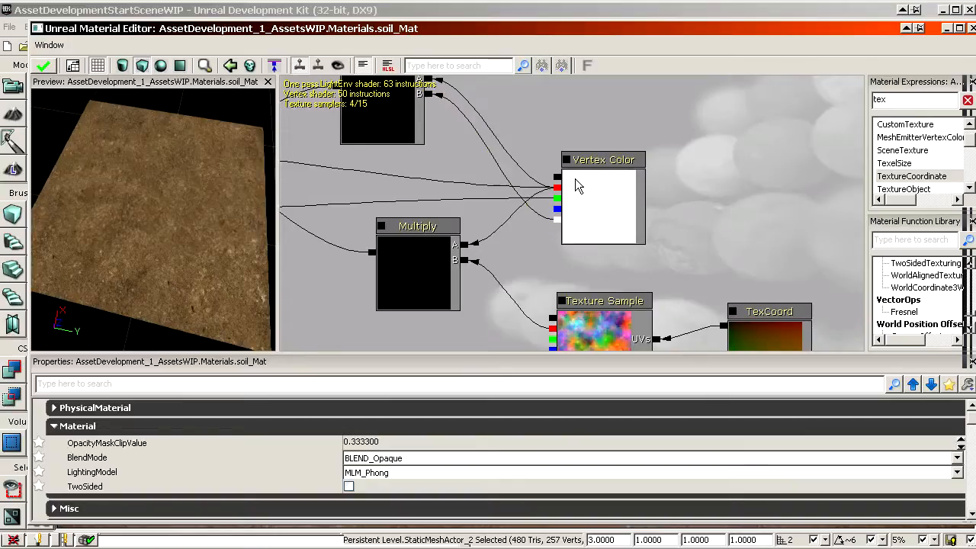
pyautogui.click(625, 216)
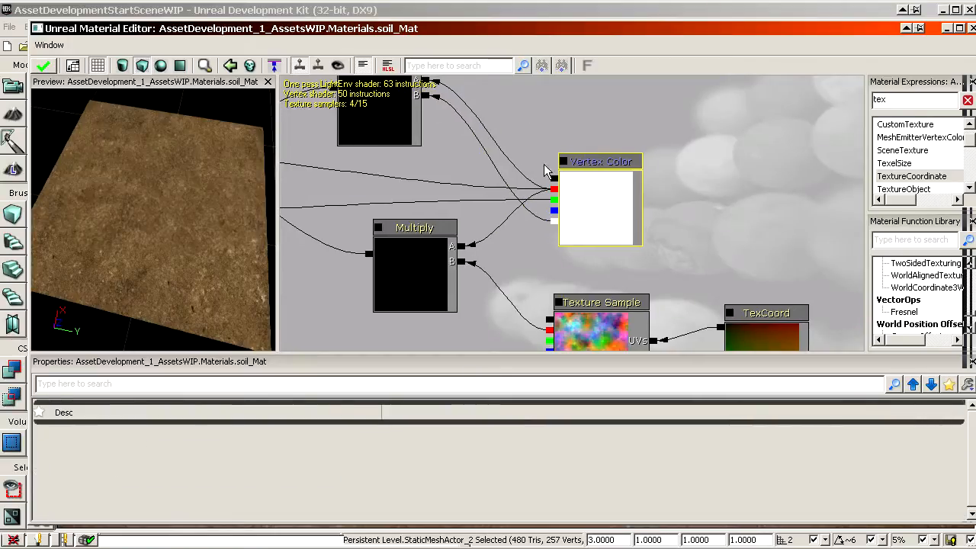
pyautogui.moveTo(572, 267); pyautogui.dragTo(802, 298)
pyautogui.moveTo(396, 213); pyautogui.dragTo(406, 212)
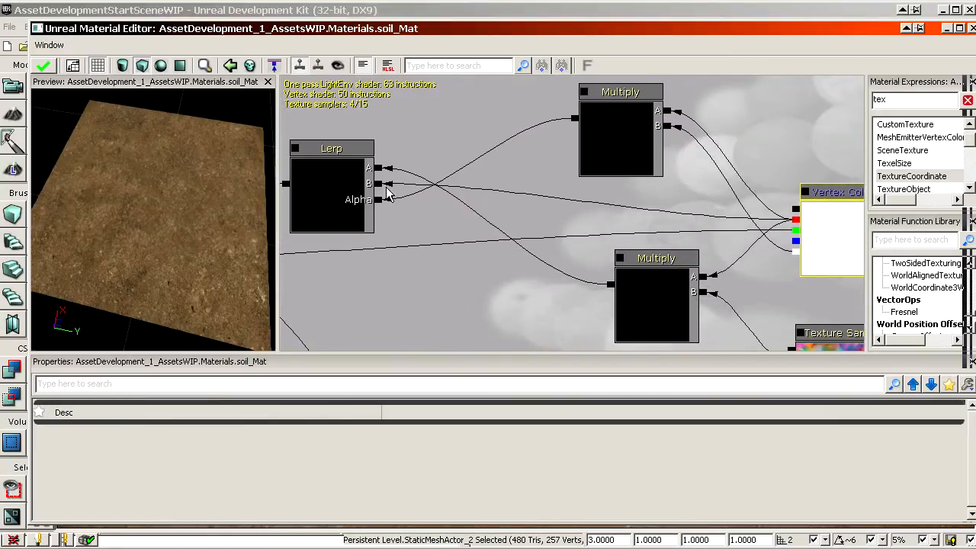
pyautogui.moveTo(653, 317); pyautogui.dragTo(630, 285)
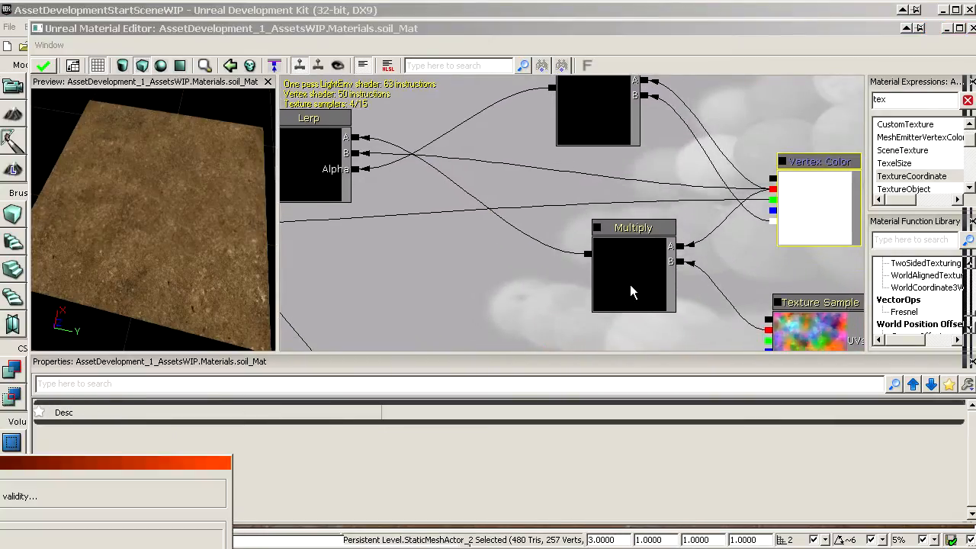
pyautogui.click(821, 334)
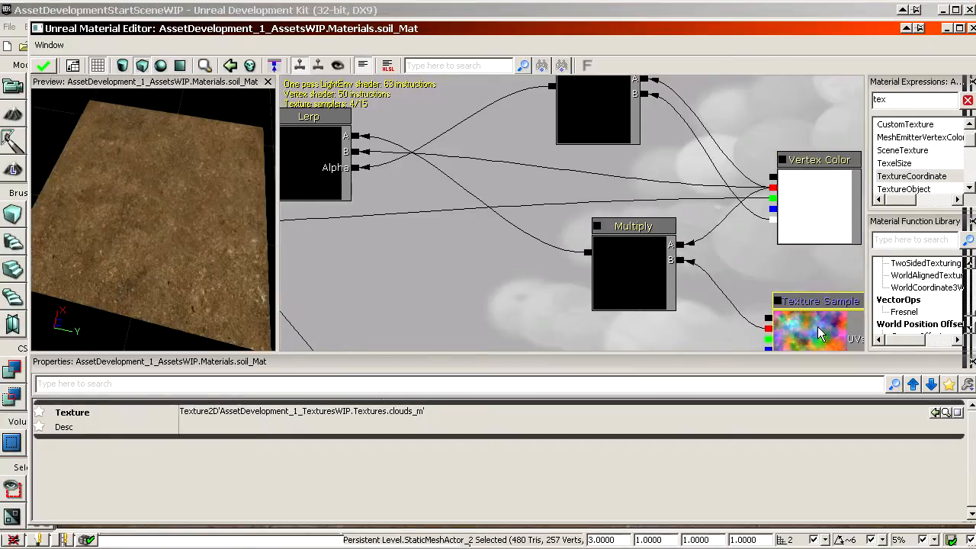
pyautogui.click(805, 226)
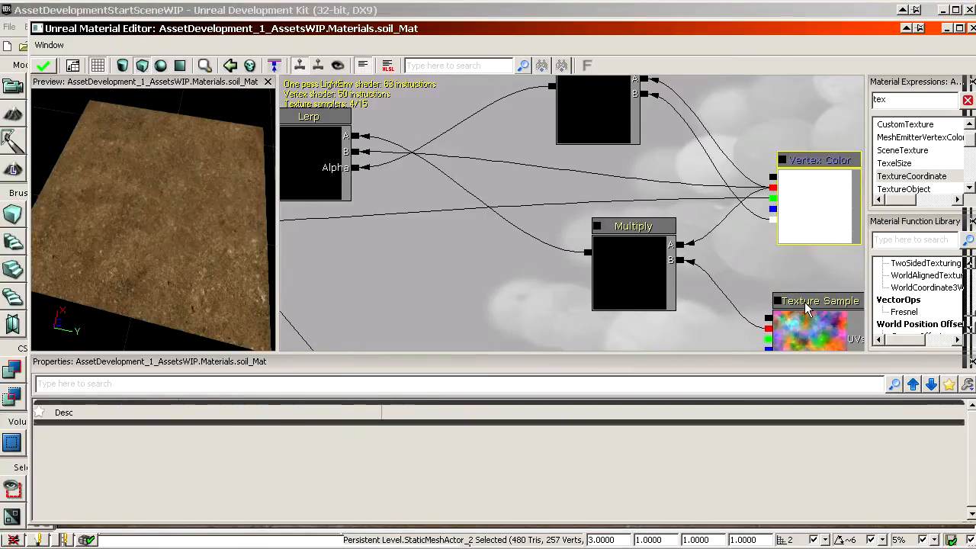
pyautogui.moveTo(753, 288); pyautogui.dragTo(767, 340)
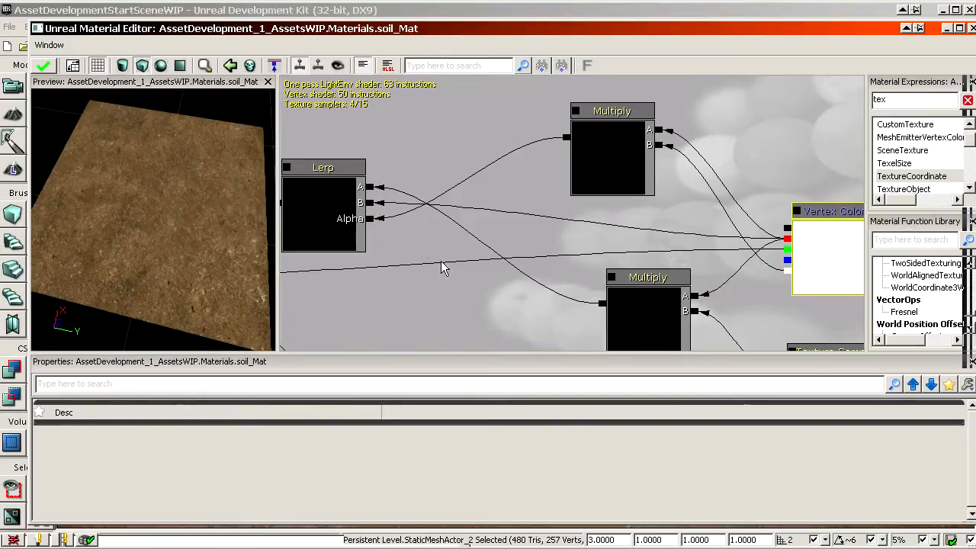
# - Examine which Vertex Color channels drive each Multiply node and how the results enter the mask Lerp's A, B and Alpha
pyautogui.click(596, 169)
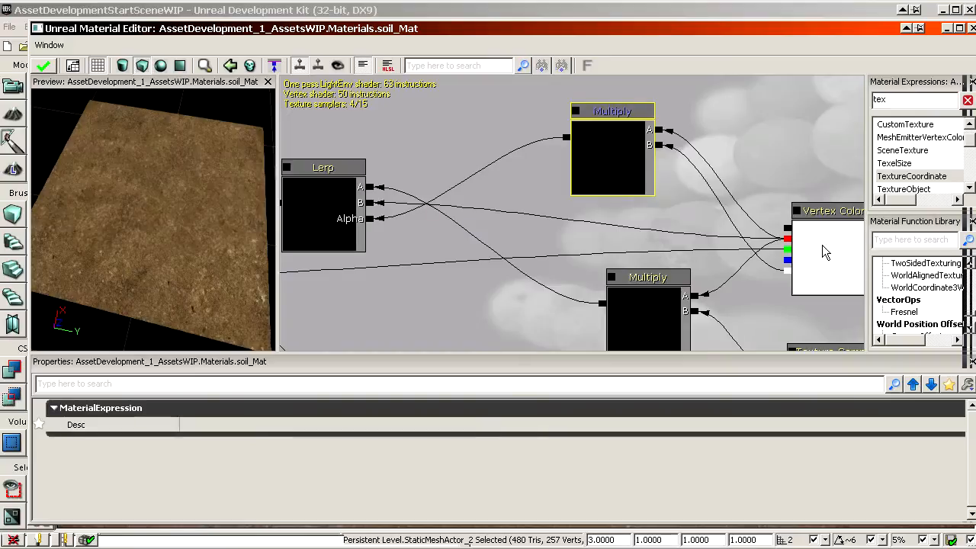
pyautogui.click(739, 163)
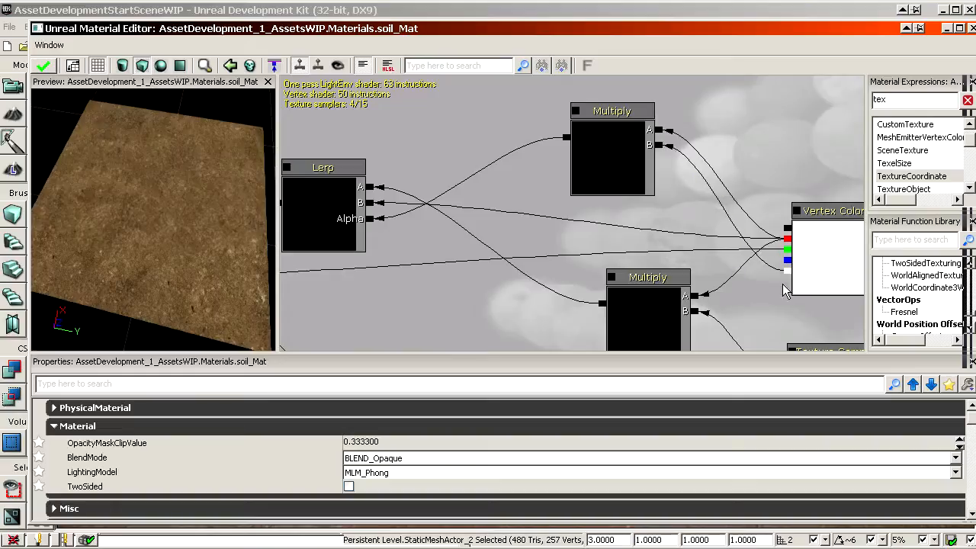
pyautogui.moveTo(303, 253); pyautogui.dragTo(304, 261)
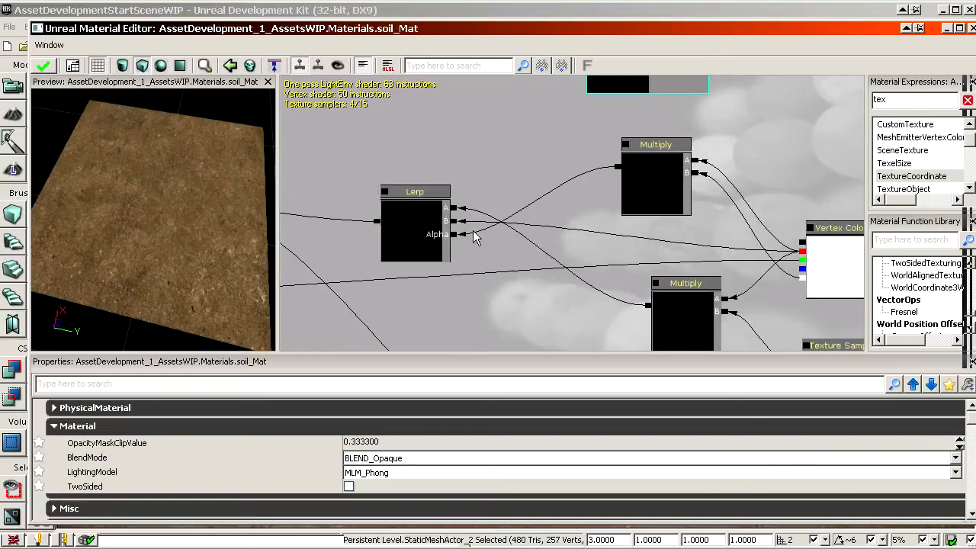
pyautogui.moveTo(587, 200); pyautogui.dragTo(523, 144)
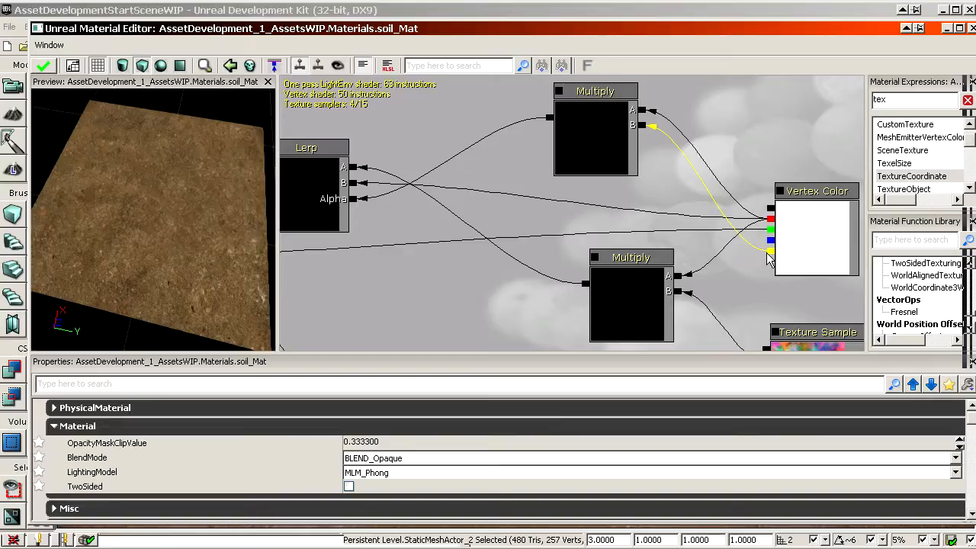
pyautogui.moveTo(396, 138); pyautogui.dragTo(737, 172)
# - Set the vertex paint colour to red (R 1.00, G 0.00, B 0.00, A 1.00) and paint a large patch on the soil terrain
pyautogui.moveTo(373, 25); pyautogui.dragTo(975, 103)
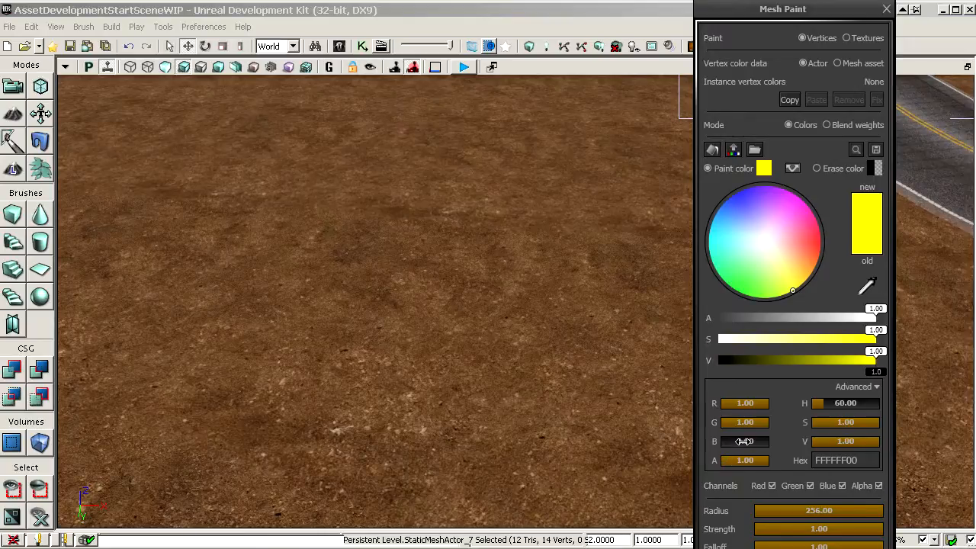
pyautogui.moveTo(839, 405); pyautogui.dragTo(808, 441)
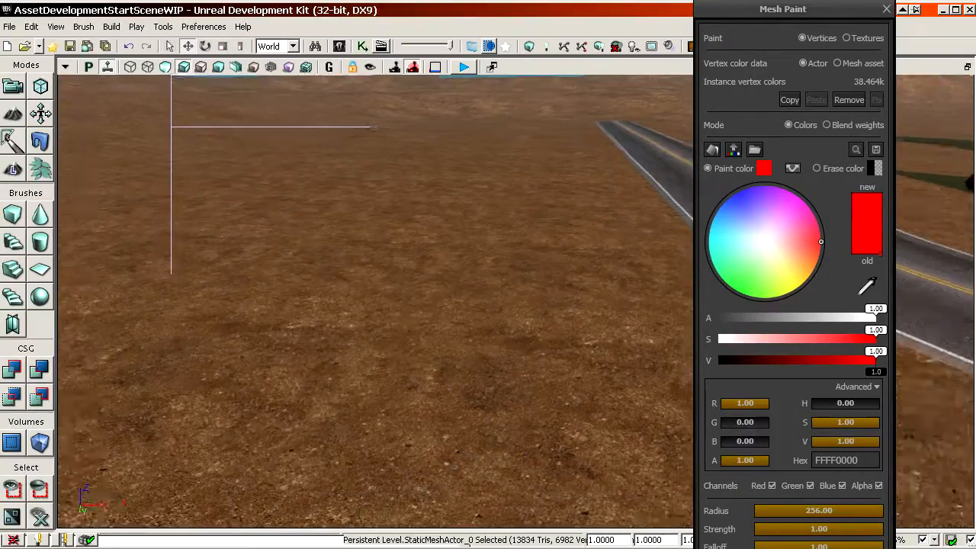
pyautogui.moveTo(366, 381)
pyautogui.mouseDown()
pyautogui.moveTo(383, 350)
pyautogui.moveTo(330, 276)
pyautogui.mouseUp()
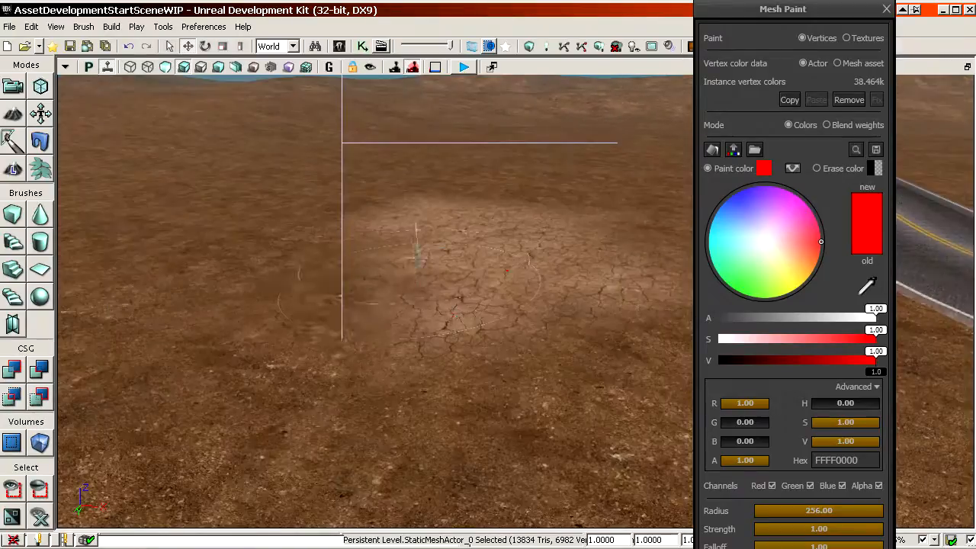
pyautogui.moveTo(417, 268)
pyautogui.keyDown('ctrl'); pyautogui.mouseDown()
pyautogui.moveTo(427, 364)
pyautogui.moveTo(576, 337)
pyautogui.moveTo(455, 191)
pyautogui.moveTo(491, 191)
pyautogui.moveTo(83, 279)
pyautogui.moveTo(663, 289)
pyautogui.moveTo(735, 448)
pyautogui.moveTo(725, 459)
pyautogui.mouseUp(); pyautogui.keyUp('ctrl')
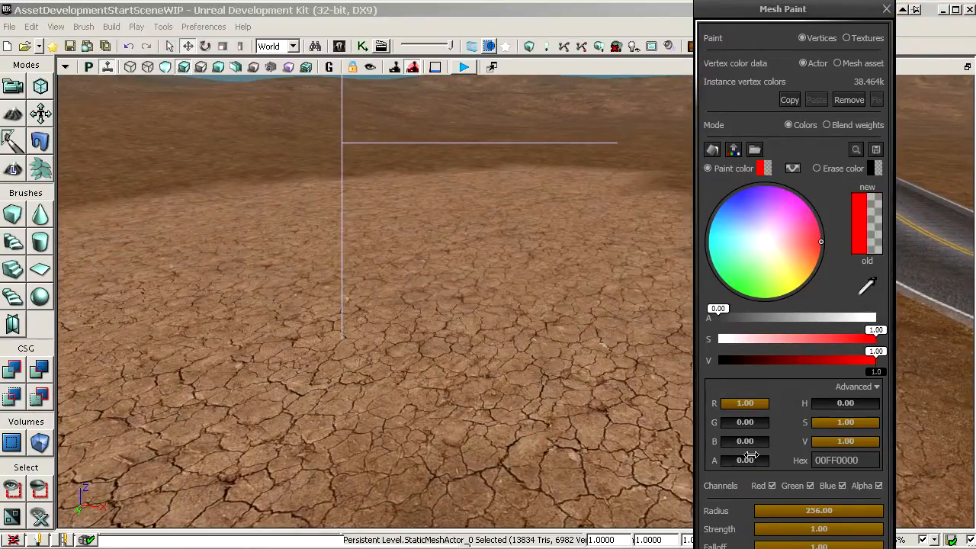
# - Paint red with alpha 0.00 over the middle of the cracked-soil patch and inspect the blend up close
pyautogui.moveTo(443, 248); pyautogui.dragTo(392, 410, button='right')
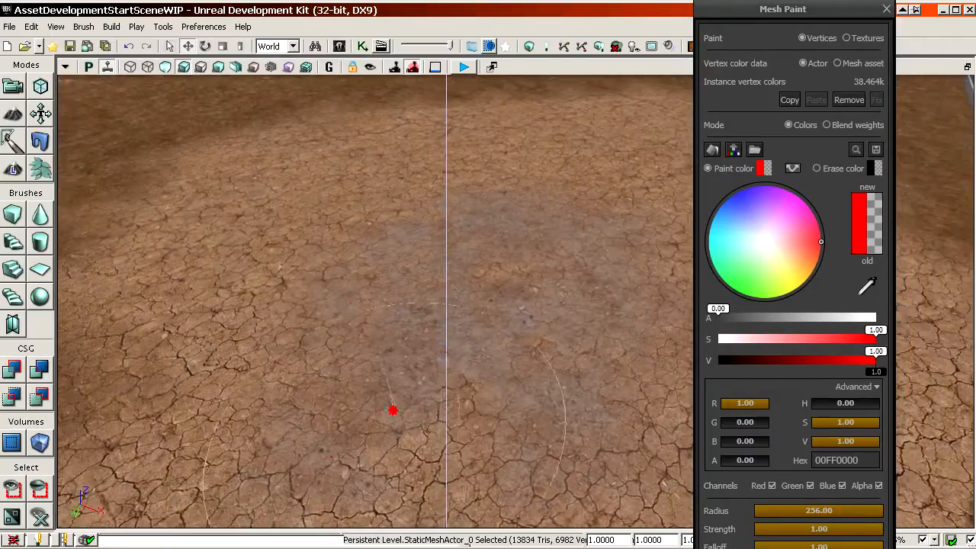
pyautogui.moveTo(392, 410)
pyautogui.keyDown('ctrl'); pyautogui.mouseDown()
pyautogui.moveTo(390, 180)
pyautogui.moveTo(658, 226)
pyautogui.moveTo(662, 381)
pyautogui.mouseUp(); pyautogui.keyUp('ctrl')
pyautogui.moveTo(450, 290); pyautogui.dragTo(427, 395, button='right')
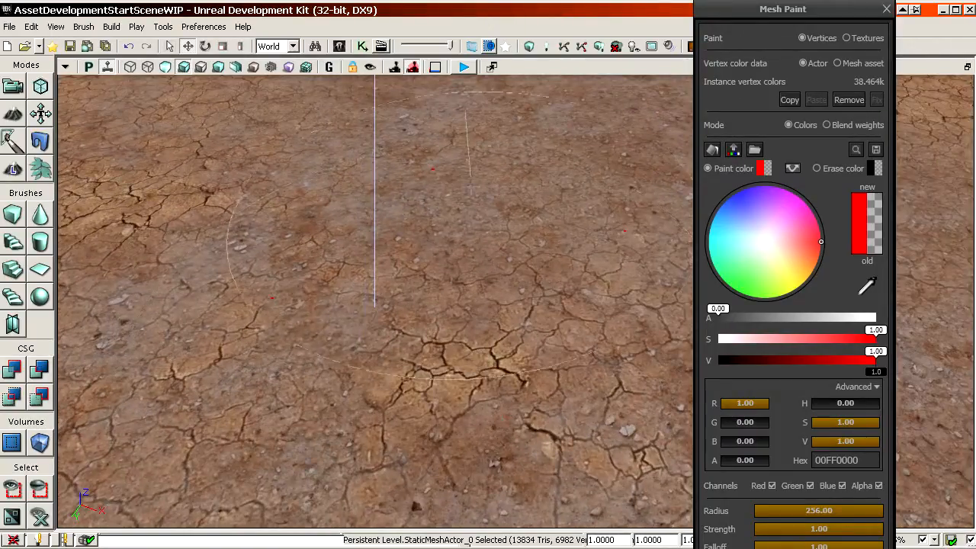
pyautogui.moveTo(450, 427); pyautogui.dragTo(448, 392, button='right')
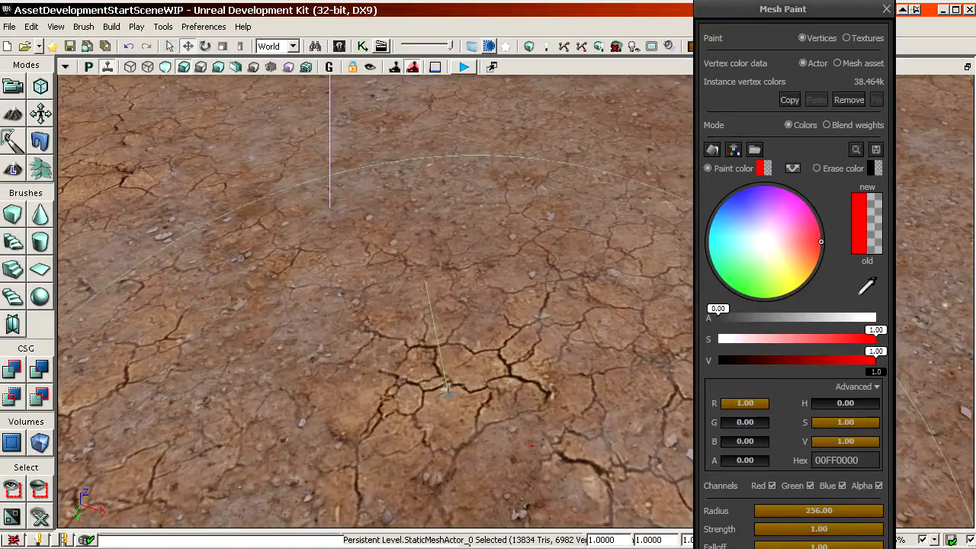
pyautogui.moveTo(458, 305)
pyautogui.mouseDown(button='right')
pyautogui.moveTo(439, 382)
pyautogui.moveTo(350, 333)
pyautogui.mouseUp(button='right')
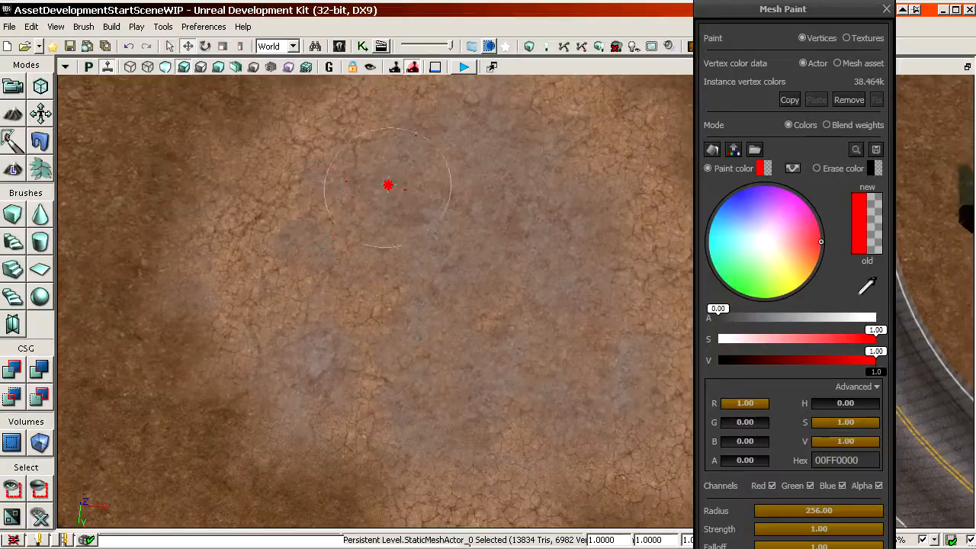
# - Extend the zero-alpha red paint across the rest of the patch out to its edges and check the transitions
pyautogui.moveTo(563, 424)
pyautogui.keyDown('ctrl'); pyautogui.mouseDown()
pyautogui.moveTo(277, 447)
pyautogui.moveTo(201, 191)
pyautogui.moveTo(245, 90)
pyautogui.mouseUp(); pyautogui.keyUp('ctrl')
pyautogui.moveTo(246, 90); pyautogui.dragTo(251, 75, button='right')
pyautogui.keyDown('ctrl'); pyautogui.moveTo(450, 217); pyautogui.dragTo(413, 199); pyautogui.keyUp('ctrl')
pyautogui.keyDown('ctrl'); pyautogui.moveTo(135, 322); pyautogui.dragTo(115, 344); pyautogui.keyUp('ctrl')
pyautogui.moveTo(114, 343); pyautogui.dragTo(92, 335, button='right')
pyautogui.moveTo(92, 335)
pyautogui.keyDown('ctrl'); pyautogui.mouseDown()
pyautogui.moveTo(142, 329)
pyautogui.moveTo(233, 152)
pyautogui.mouseUp(); pyautogui.keyUp('ctrl')
pyautogui.moveTo(233, 153); pyautogui.dragTo(318, 118, button='right')
pyautogui.moveTo(566, 201)
pyautogui.mouseDown(button='right')
pyautogui.moveTo(407, 423)
pyautogui.moveTo(450, 276)
pyautogui.mouseUp(button='right')
pyautogui.moveTo(434, 334)
pyautogui.mouseDown(button='right')
pyautogui.moveTo(396, 305)
pyautogui.moveTo(527, 294)
pyautogui.mouseUp(button='right')
pyautogui.moveTo(458, 221); pyautogui.dragTo(482, 283, button='right')
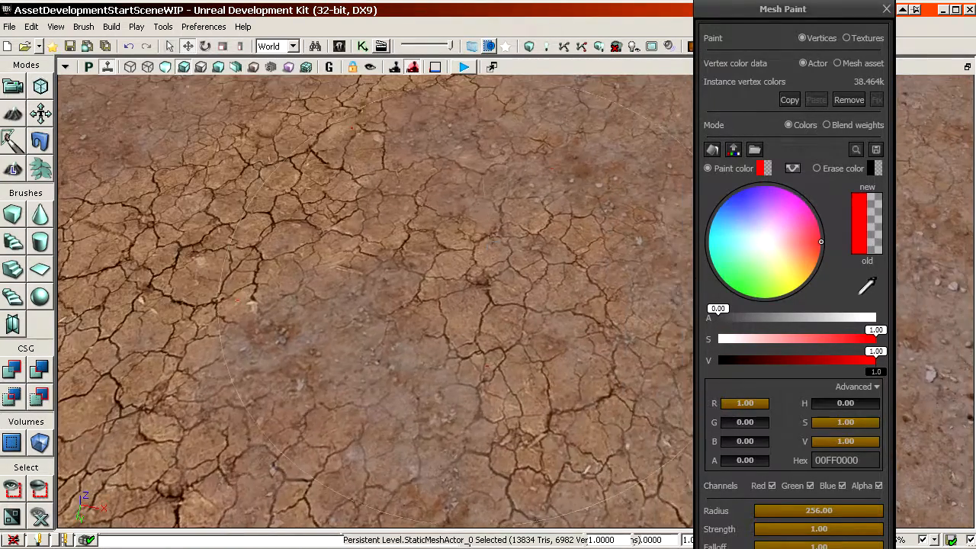
pyautogui.moveTo(366, 317)
pyautogui.mouseDown(button='right')
pyautogui.moveTo(402, 227)
pyautogui.moveTo(488, 231)
pyautogui.moveTo(495, 260)
pyautogui.moveTo(507, 213)
pyautogui.moveTo(514, 231)
pyautogui.mouseUp(button='right')
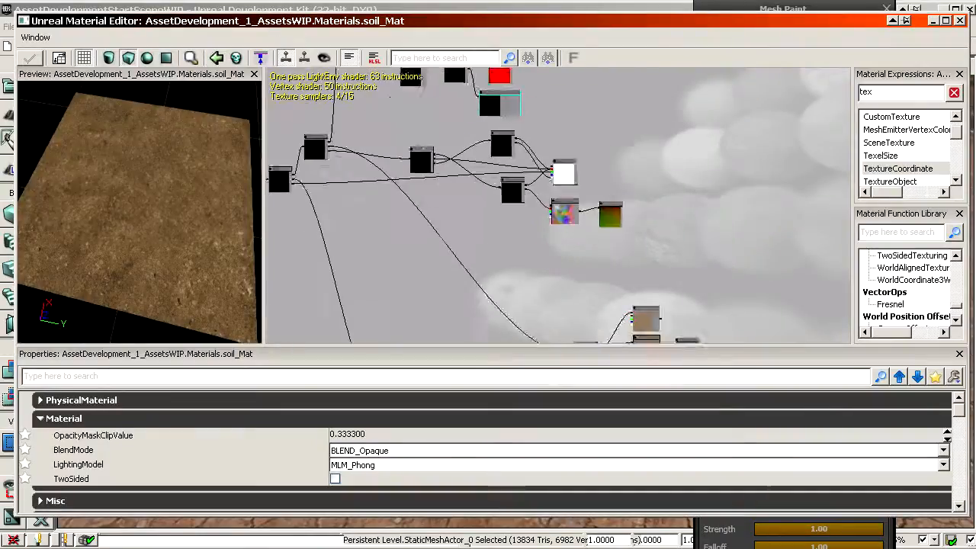
# - Swap the positions of the two Multiply nodes in soil_Mat, placing the one fed by the clouds_m sample on top
pyautogui.scroll(6, 660, 283)
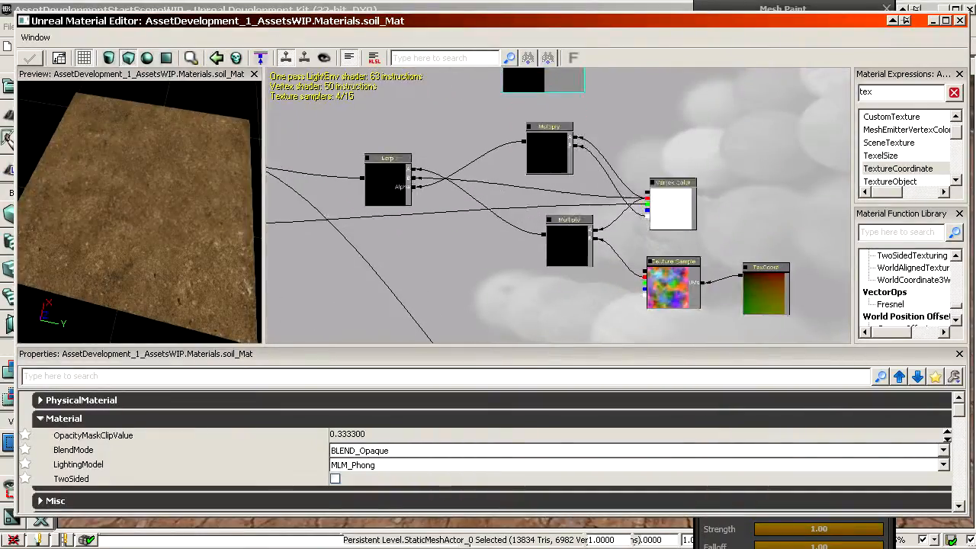
pyautogui.click(657, 275)
pyautogui.moveTo(604, 139); pyautogui.dragTo(577, 310)
pyautogui.moveTo(629, 256); pyautogui.dragTo(608, 134)
pyautogui.moveTo(577, 277); pyautogui.dragTo(588, 207)
pyautogui.scroll(-5, 454, 137)
pyautogui.scroll(3, 754, 223)
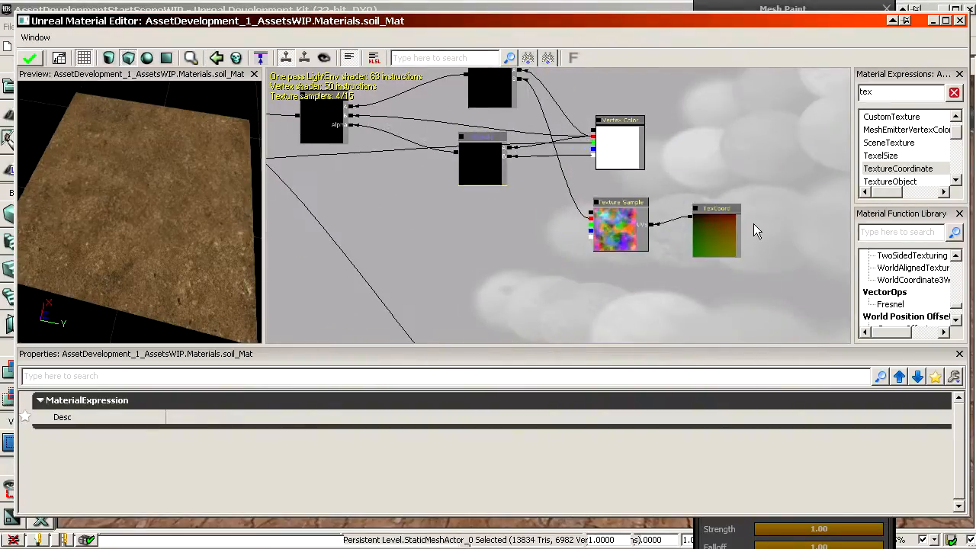
# - Move the clouds_m Texture Sample and its TexCoord node together slightly further from the Multiply nodes
pyautogui.click(696, 229)
pyautogui.keyDown('ctrl'); pyautogui.click(610, 223); pyautogui.keyUp('ctrl')
pyautogui.keyDown('ctrl'); pyautogui.moveTo(610, 224); pyautogui.dragTo(642, 212); pyautogui.keyUp('ctrl')
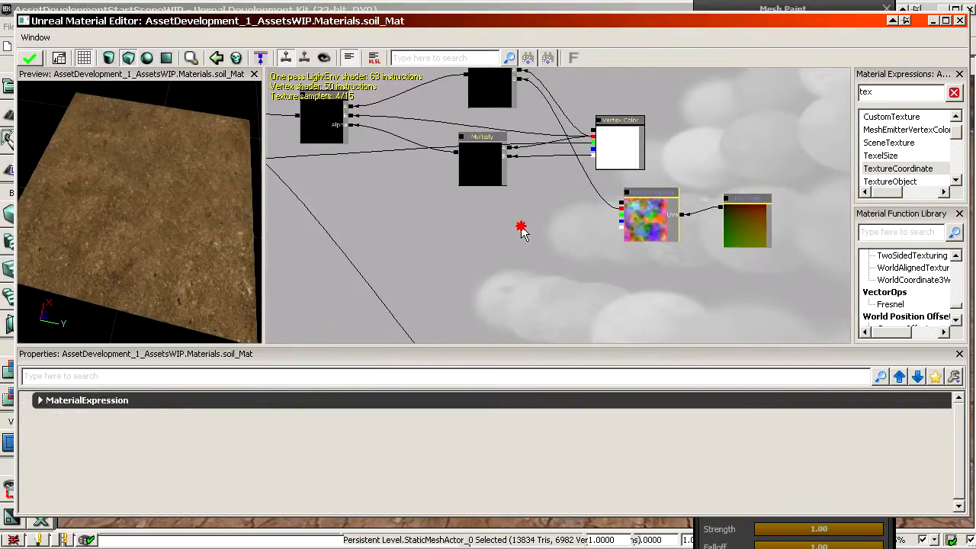
pyautogui.moveTo(523, 228); pyautogui.dragTo(641, 297)
# - Add a second mask Lerp node in the empty graph area below the existing mask nodes
pyautogui.click(435, 188)
pyautogui.moveTo(510, 245); pyautogui.dragTo(696, 217)
pyautogui.scroll(1, 374, 217)
pyautogui.moveTo(374, 217); pyautogui.dragTo(451, 194)
pyautogui.moveTo(727, 252); pyautogui.dragTo(521, 249)
pyautogui.scroll(2, 615, 223)
pyautogui.click(553, 156)
pyautogui.press('l')
pyautogui.click(550, 159)
pyautogui.moveTo(521, 249); pyautogui.dragTo(304, 339)
pyautogui.moveTo(557, 311); pyautogui.dragTo(631, 201)
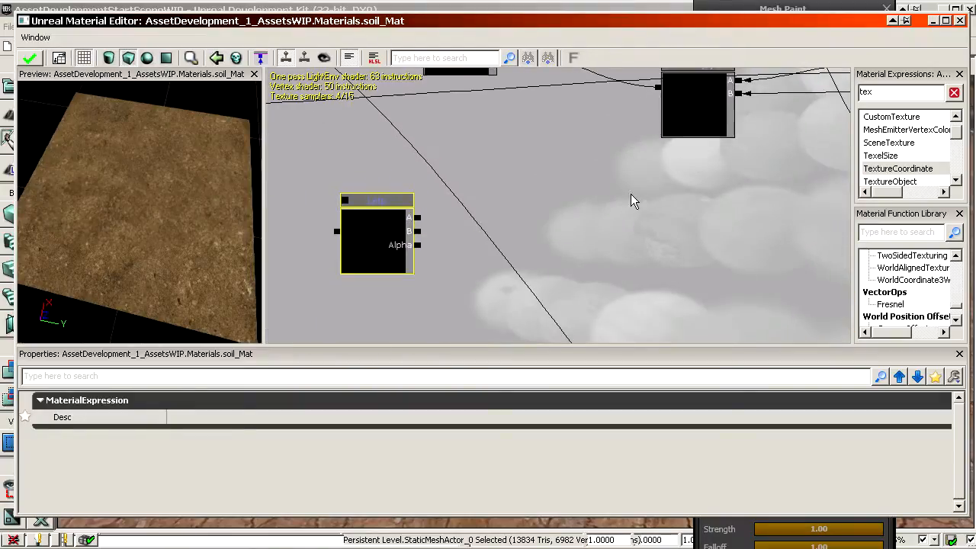
pyautogui.keyDown('ctrl'); pyautogui.moveTo(343, 226); pyautogui.dragTo(328, 292); pyautogui.keyUp('ctrl')
# - Add two Multiply nodes, one above the other, on the input side of the new Lerp
pyautogui.moveTo(533, 247); pyautogui.dragTo(536, 204)
pyautogui.press('m')
pyautogui.click(523, 146)
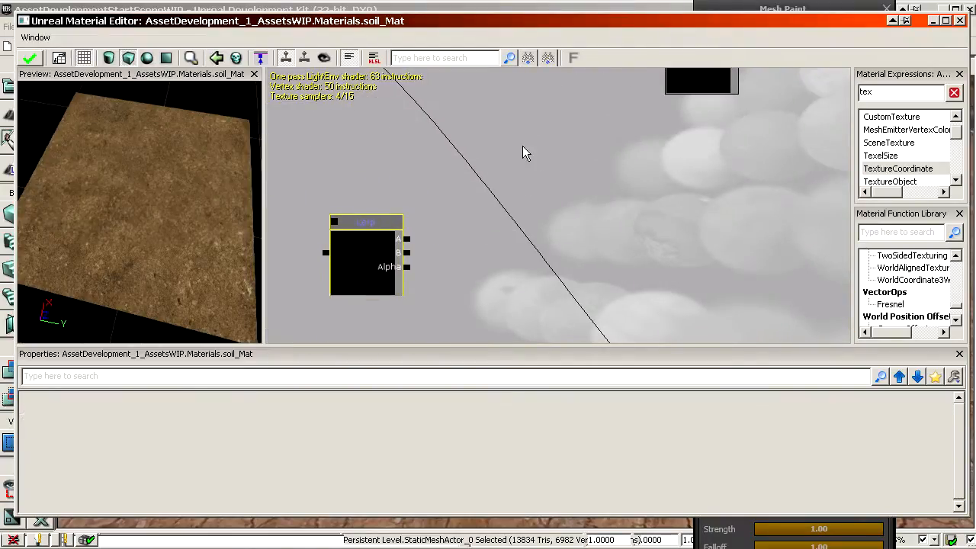
pyautogui.press('m')
pyautogui.click(531, 256)
pyautogui.moveTo(612, 252); pyautogui.dragTo(506, 385)
pyautogui.scroll(1, 506, 385)
pyautogui.scroll(1, 558, 206)
pyautogui.moveTo(507, 206); pyautogui.dragTo(498, 314)
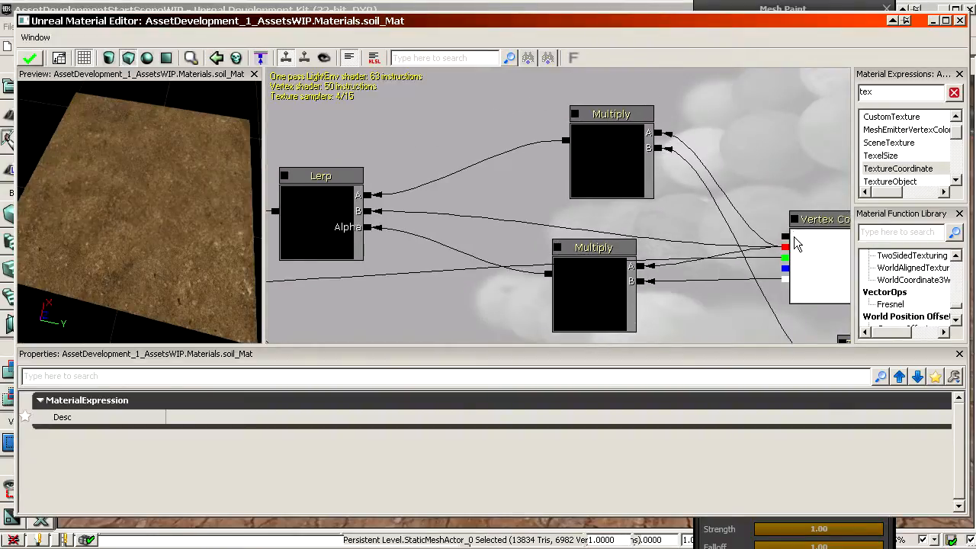
# - Connect Vertex Color's green channel to A and the clouds_m sample's red channel to B of the upper new Multiply
pyautogui.moveTo(771, 177); pyautogui.dragTo(794, 60)
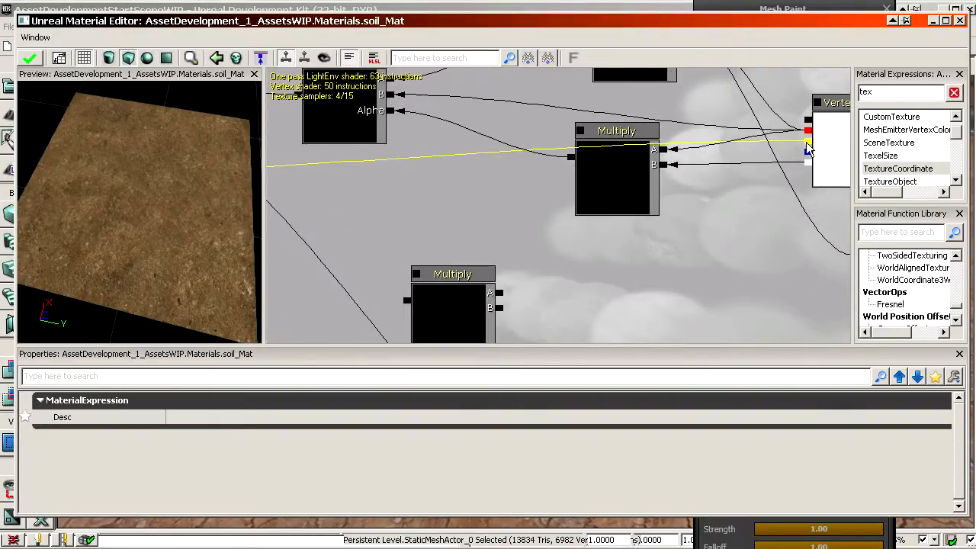
pyautogui.moveTo(809, 150); pyautogui.dragTo(484, 321)
pyautogui.moveTo(668, 149); pyautogui.dragTo(624, 303)
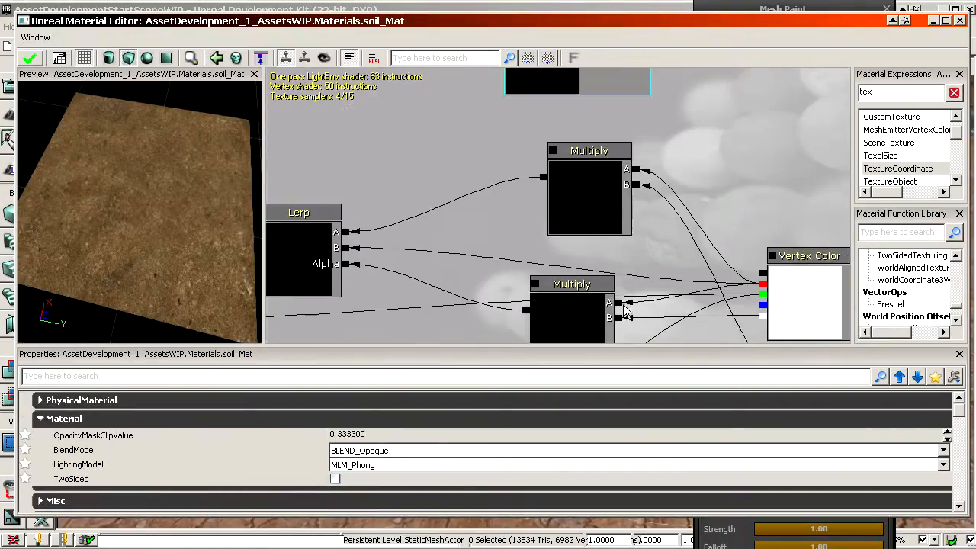
pyautogui.click(631, 185)
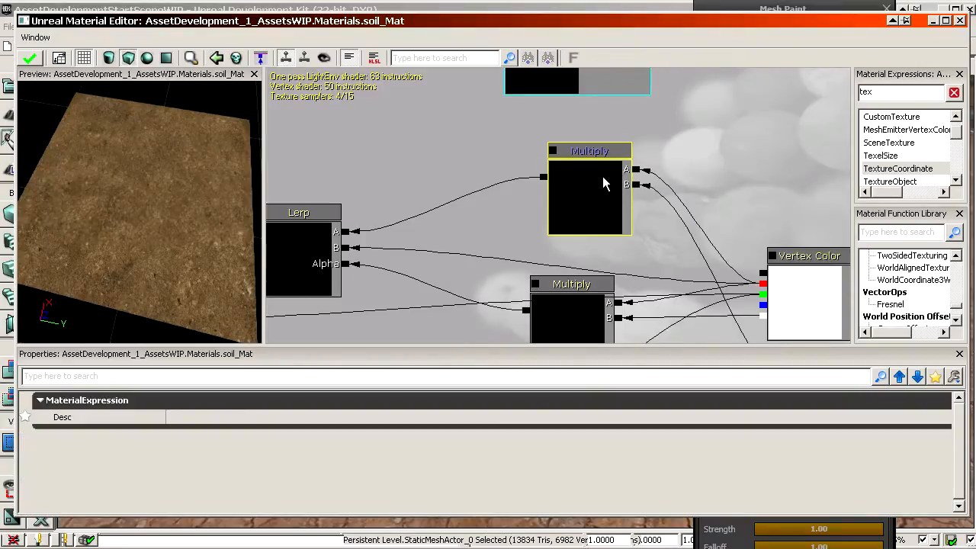
pyautogui.moveTo(691, 154); pyautogui.dragTo(563, 307)
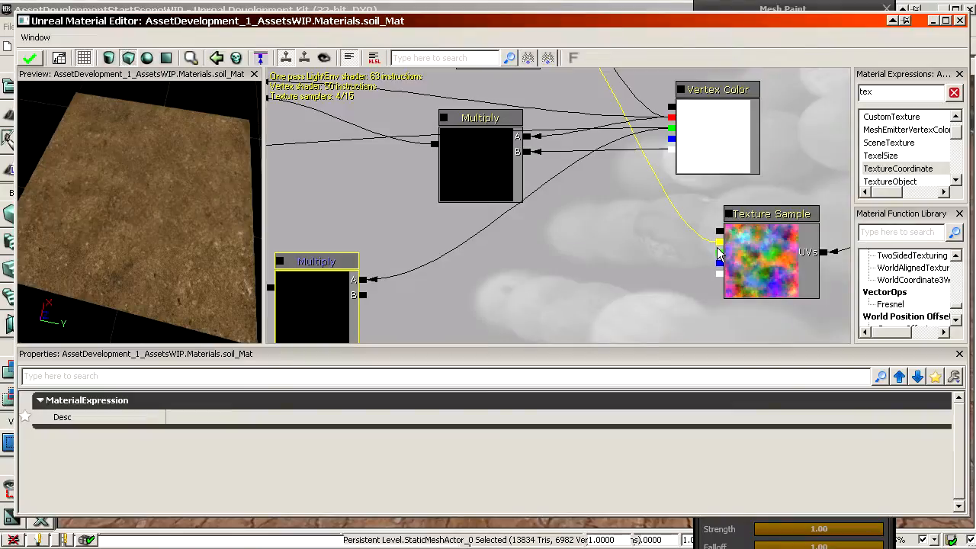
pyautogui.moveTo(719, 254); pyautogui.dragTo(351, 309)
# - Connect the upper new Multiply's output to the new Lerp's A and Vertex Color's green channel to its B
pyautogui.moveTo(495, 313); pyautogui.dragTo(547, 296)
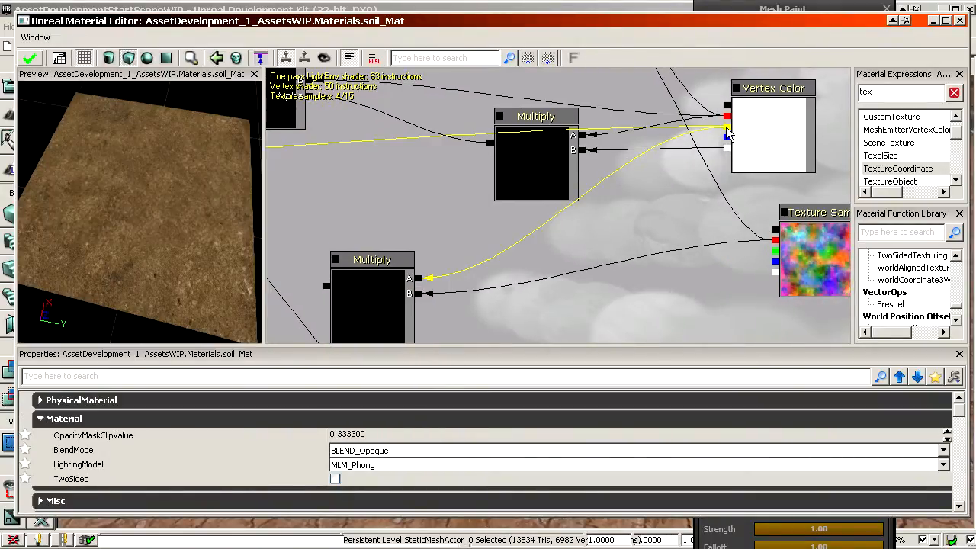
pyautogui.moveTo(321, 333); pyautogui.dragTo(606, 237)
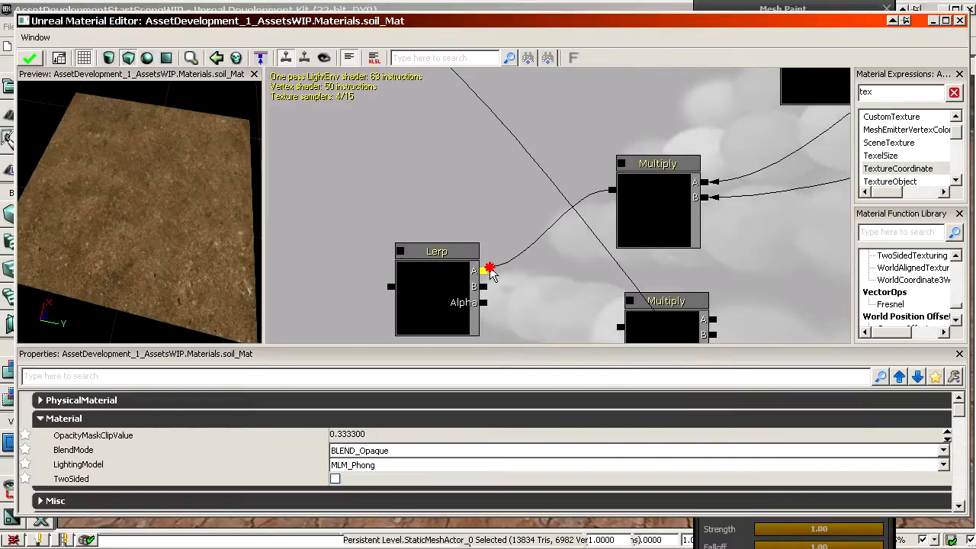
pyautogui.moveTo(525, 212); pyautogui.dragTo(373, 101)
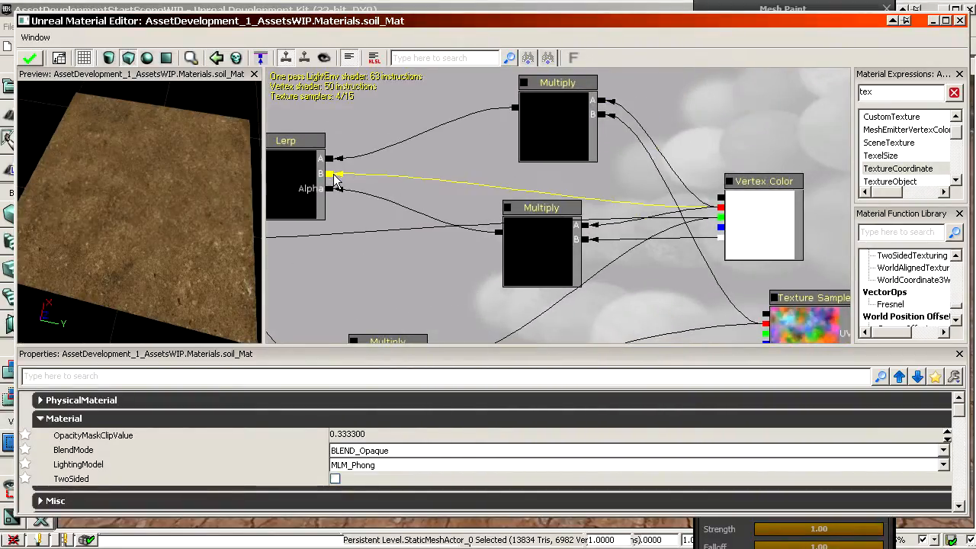
pyautogui.moveTo(359, 196); pyautogui.dragTo(435, 0)
pyautogui.moveTo(329, 248); pyautogui.dragTo(749, 161)
pyautogui.moveTo(650, 253); pyautogui.dragTo(730, 105)
pyautogui.scroll(-1, 651, 237)
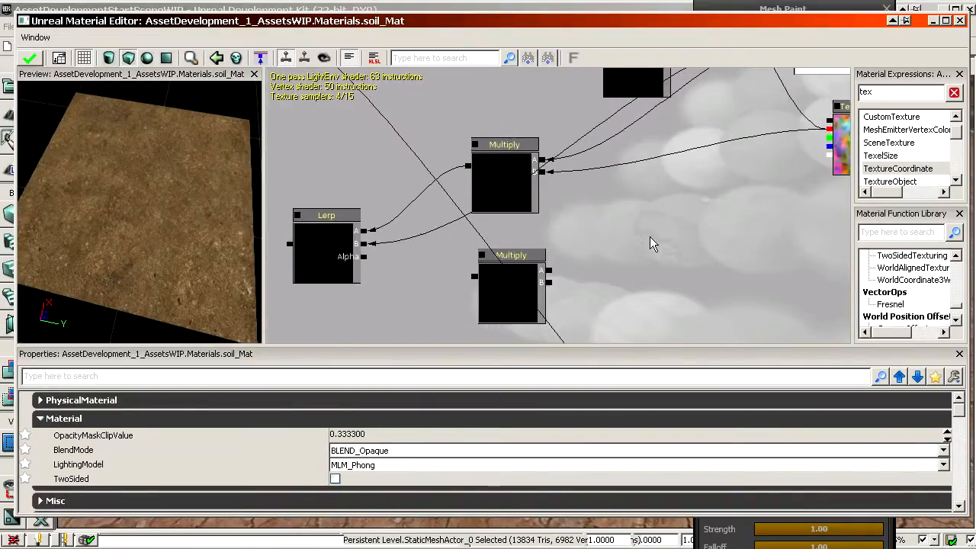
# - Feed Vertex Color through the lower new Multiply into the new Lerp's Alpha, and connect that Lerp to the lower soil Lerp's Alpha
pyautogui.moveTo(512, 272); pyautogui.dragTo(456, 302)
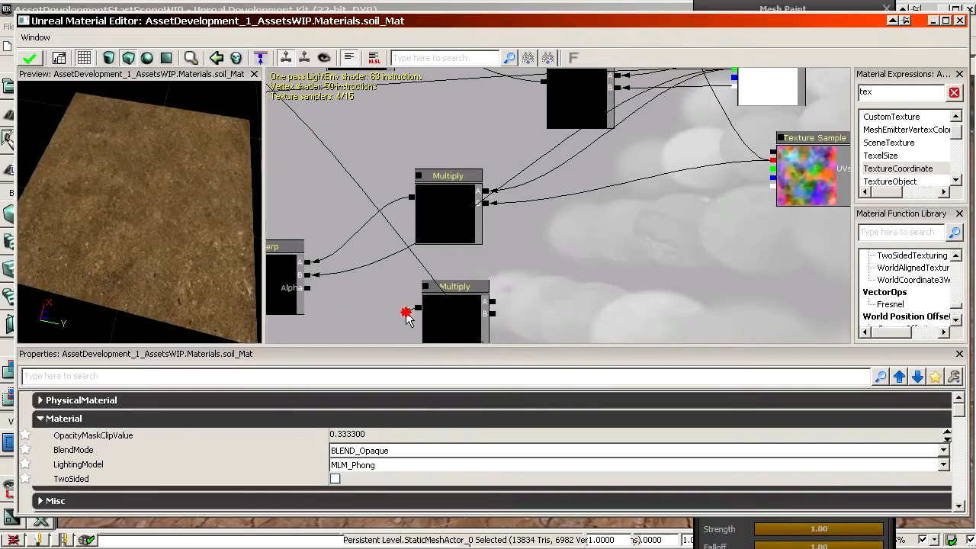
pyautogui.moveTo(589, 283)
pyautogui.mouseDown()
pyautogui.moveTo(565, 304)
pyautogui.moveTo(554, 397)
pyautogui.moveTo(604, 293)
pyautogui.mouseUp()
pyautogui.moveTo(775, 86)
pyautogui.mouseDown()
pyautogui.moveTo(750, 143)
pyautogui.moveTo(748, 133)
pyautogui.moveTo(584, 279)
pyautogui.moveTo(524, 302)
pyautogui.mouseUp()
pyautogui.moveTo(614, 278); pyautogui.dragTo(408, 156)
# - Set the vertex paint colour to yellow (R 1.00, G 1.00, B 0.00, A 0.00) and paint it across the terrain around the road
pyautogui.moveTo(389, 24)
pyautogui.mouseDown()
pyautogui.moveTo(412, 25)
pyautogui.moveTo(404, 27)
pyautogui.mouseUp()
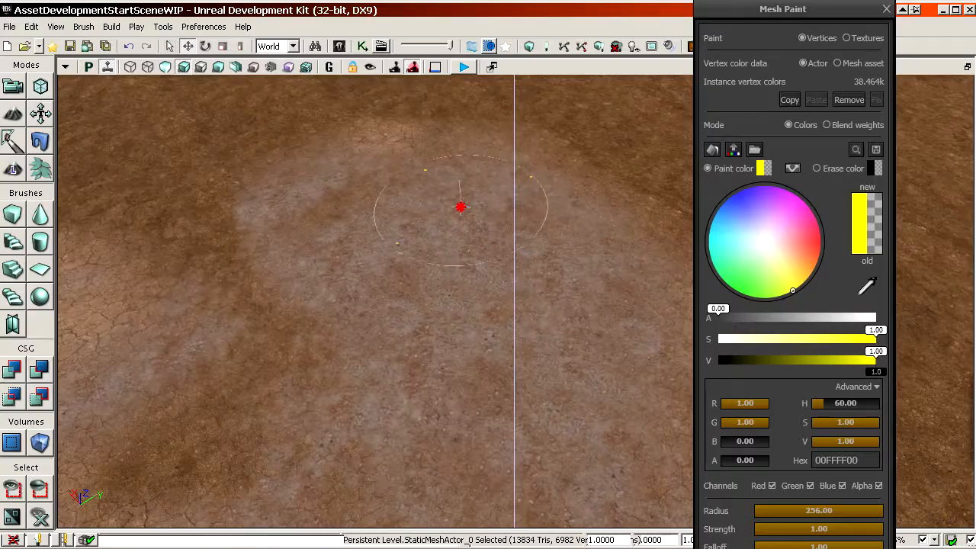
pyautogui.moveTo(460, 207); pyautogui.dragTo(506, 298, button='right')
pyautogui.keyDown('ctrl'); pyautogui.moveTo(163, 319); pyautogui.dragTo(97, 391); pyautogui.keyUp('ctrl')
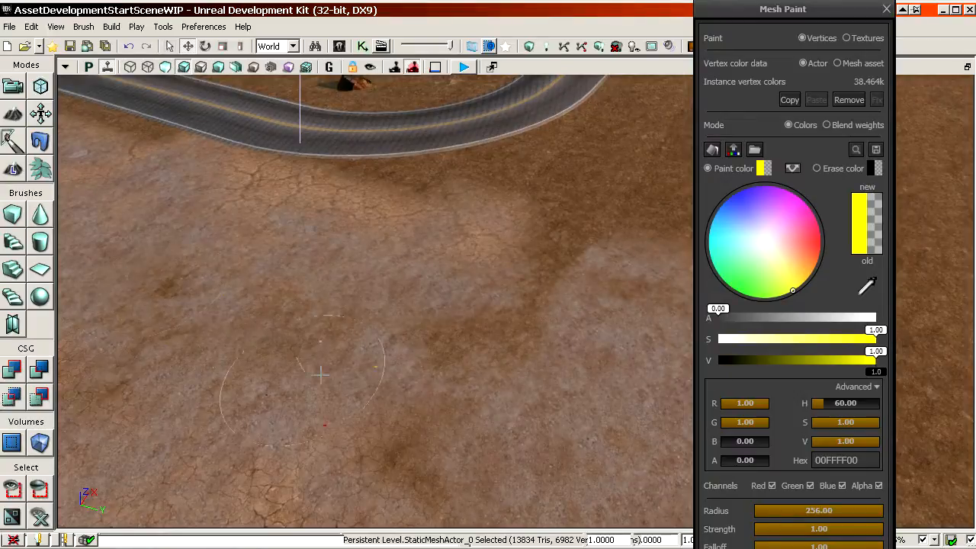
pyautogui.moveTo(323, 374); pyautogui.dragTo(222, 373, button='right')
pyautogui.moveTo(396, 412)
pyautogui.keyDown('ctrl'); pyautogui.mouseDown()
pyautogui.moveTo(344, 377)
pyautogui.moveTo(299, 171)
pyautogui.moveTo(233, 153)
pyautogui.mouseUp(); pyautogui.keyUp('ctrl')
pyautogui.moveTo(233, 153); pyautogui.dragTo(157, 114, button='right')
pyautogui.moveTo(401, 363)
pyautogui.keyDown('ctrl'); pyautogui.mouseDown()
pyautogui.moveTo(366, 351)
pyautogui.moveTo(281, 164)
pyautogui.mouseUp(); pyautogui.keyUp('ctrl')
pyautogui.moveTo(281, 163)
pyautogui.mouseDown(button='right')
pyautogui.moveTo(212, 102)
pyautogui.moveTo(153, 69)
pyautogui.mouseUp(button='right')
pyautogui.moveTo(289, 274)
pyautogui.keyDown('ctrl'); pyautogui.mouseDown()
pyautogui.moveTo(161, 165)
pyautogui.moveTo(221, 145)
pyautogui.mouseUp(); pyautogui.keyUp('ctrl')
pyautogui.moveTo(221, 145); pyautogui.dragTo(168, 92, button='right')
pyautogui.keyDown('ctrl'); pyautogui.moveTo(442, 194); pyautogui.dragTo(146, 210); pyautogui.keyUp('ctrl')
pyautogui.keyDown('ctrl'); pyautogui.moveTo(648, 301); pyautogui.dragTo(611, 377); pyautogui.keyUp('ctrl')
pyautogui.moveTo(610, 378)
pyautogui.mouseDown(button='right')
pyautogui.moveTo(641, 412)
pyautogui.moveTo(610, 336)
pyautogui.moveTo(641, 351)
pyautogui.mouseUp(button='right')
# - Set the brush radius to 512 and paint the zero-alpha yellow over the ground between the road and the rocks
pyautogui.click(823, 512)
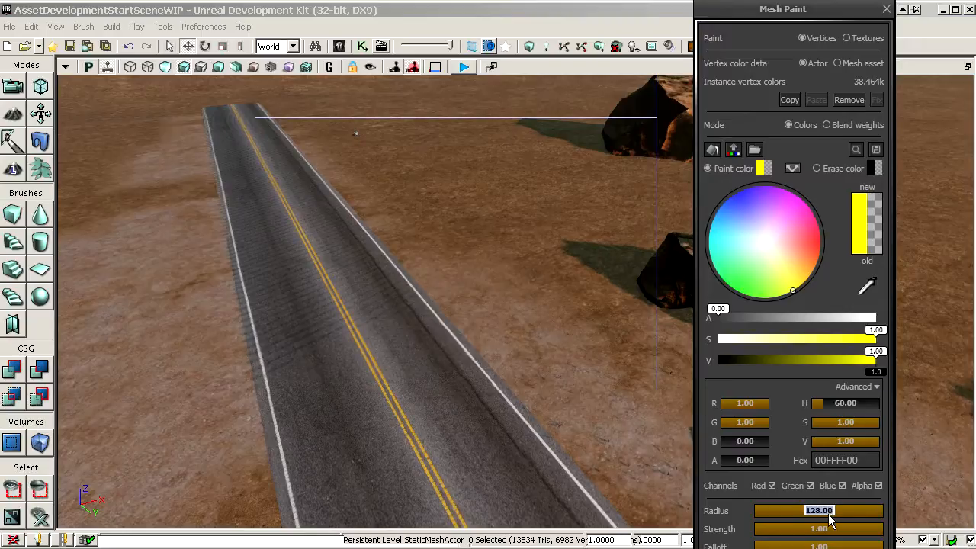
pyautogui.moveTo(427, 365); pyautogui.dragTo(435, 338, button='right')
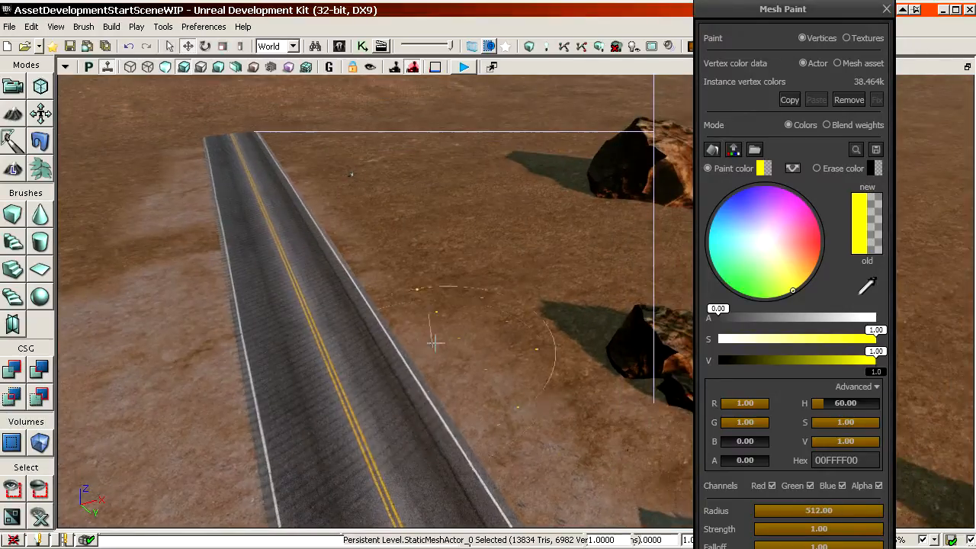
pyautogui.moveTo(436, 338)
pyautogui.keyDown('ctrl'); pyautogui.mouseDown()
pyautogui.moveTo(414, 226)
pyautogui.moveTo(572, 222)
pyautogui.moveTo(526, 180)
pyautogui.moveTo(16, 305)
pyautogui.moveTo(735, 312)
pyautogui.moveTo(919, 354)
pyautogui.mouseUp(); pyautogui.keyUp('ctrl')
pyautogui.moveTo(550, 320)
pyautogui.mouseDown(button='right')
pyautogui.moveTo(603, 305)
pyautogui.moveTo(618, 282)
pyautogui.mouseUp(button='right')
pyautogui.moveTo(618, 283)
pyautogui.keyDown('ctrl'); pyautogui.mouseDown()
pyautogui.moveTo(365, 145)
pyautogui.moveTo(460, 246)
pyautogui.moveTo(170, 155)
pyautogui.moveTo(648, 163)
pyautogui.moveTo(447, 120)
pyautogui.moveTo(521, 109)
pyautogui.moveTo(623, 326)
pyautogui.mouseUp(); pyautogui.keyUp('ctrl')
pyautogui.moveTo(456, 162)
pyautogui.mouseDown()
pyautogui.moveTo(427, 251)
pyautogui.moveTo(438, 328)
pyautogui.moveTo(481, 274)
pyautogui.mouseUp()
pyautogui.moveTo(627, 362); pyautogui.dragTo(628, 267, button='right')
# - Set the brush radius to 2048 and cover the wider terrain on both sides of the road with zero-alpha yellow
pyautogui.click(819, 512)
pyautogui.write('2048')
pyautogui.moveTo(457, 305); pyautogui.dragTo(538, 307, button='right')
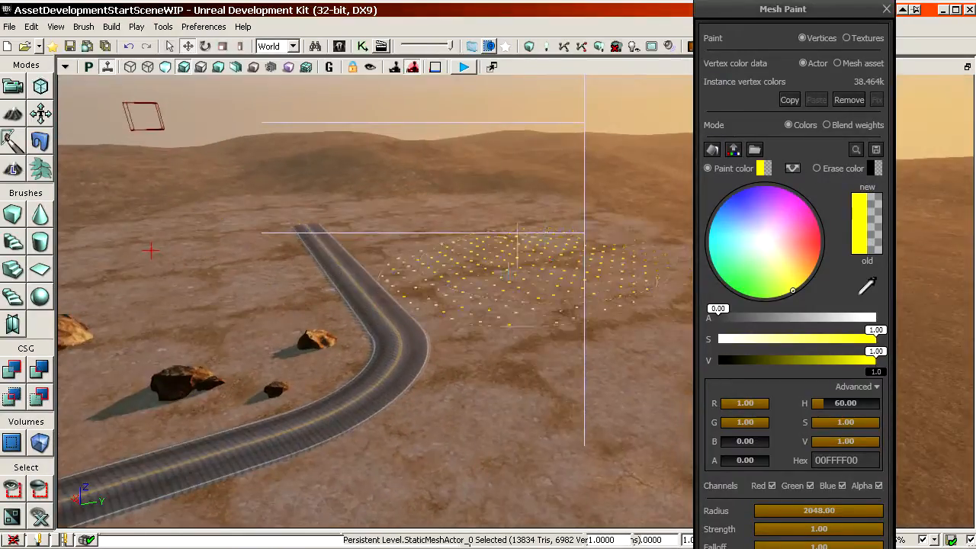
pyautogui.moveTo(517, 236); pyautogui.dragTo(633, 240, button='right')
pyautogui.moveTo(443, 286)
pyautogui.mouseDown()
pyautogui.moveTo(446, 252)
pyautogui.moveTo(385, 343)
pyautogui.moveTo(397, 374)
pyautogui.mouseUp()
pyautogui.moveTo(396, 374); pyautogui.dragTo(419, 278, button='right')
pyautogui.click(552, 6)
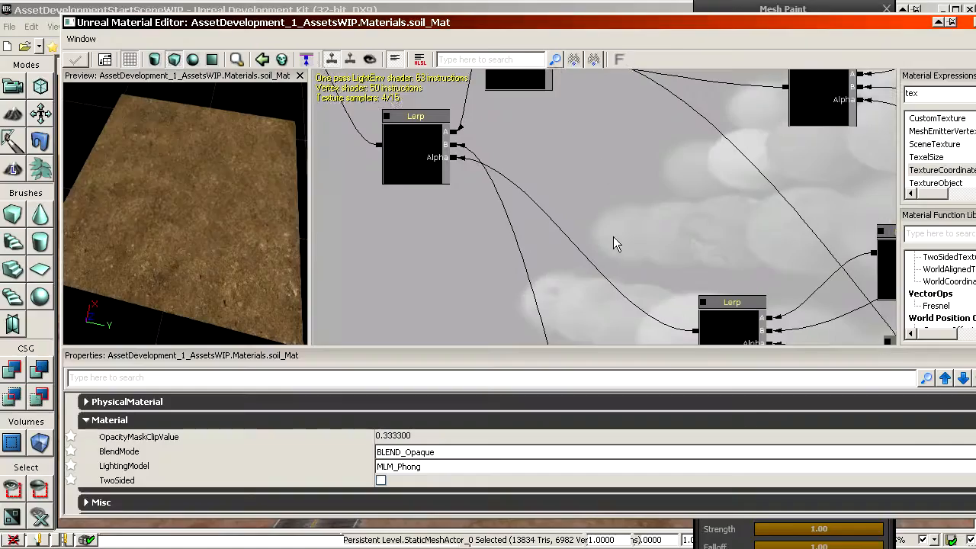
# - Duplicate the PixelDepth, Distance parameter, Multiply and Constant Clamp nodes and move the copies beside the clouds_m texture sample
pyautogui.moveTo(613, 236); pyautogui.dragTo(321, 321)
pyautogui.click(595, 231)
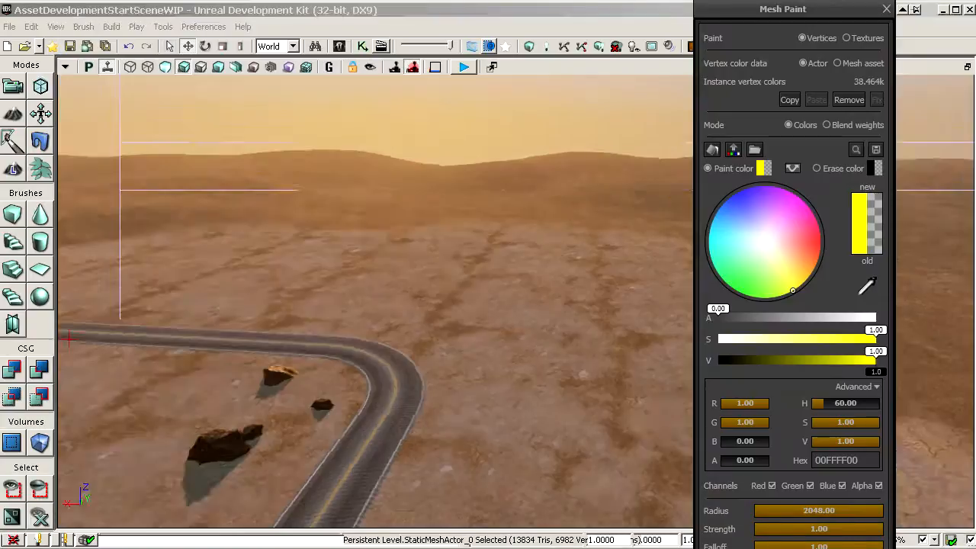
pyautogui.moveTo(419, 279); pyautogui.dragTo(480, 271, button='right')
pyautogui.moveTo(260, 210)
pyautogui.mouseDown(button='right')
pyautogui.moveTo(630, 251)
pyautogui.moveTo(320, 267)
pyautogui.moveTo(599, 238)
pyautogui.mouseUp(button='right')
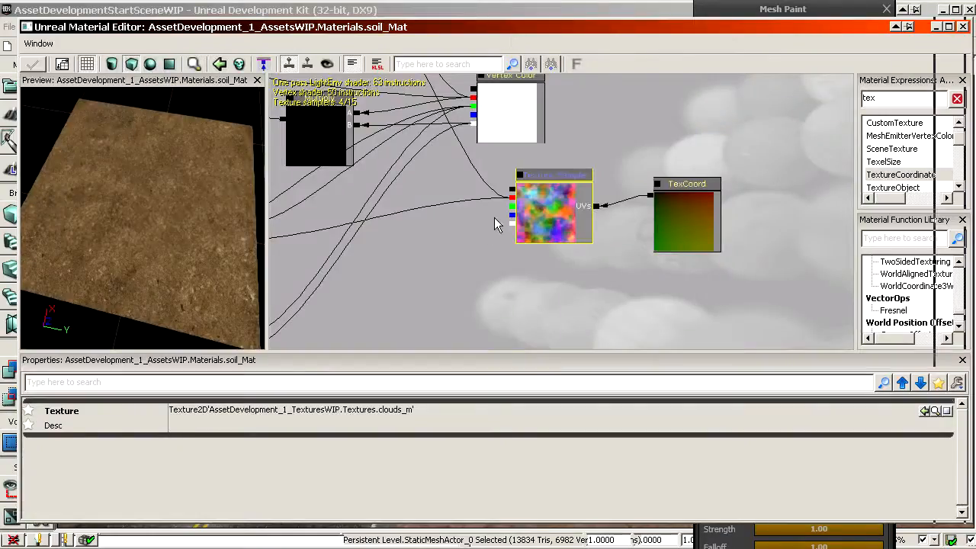
pyautogui.scroll(-7, 494, 217)
pyautogui.moveTo(495, 218); pyautogui.dragTo(363, 8)
pyautogui.scroll(7, 495, 214)
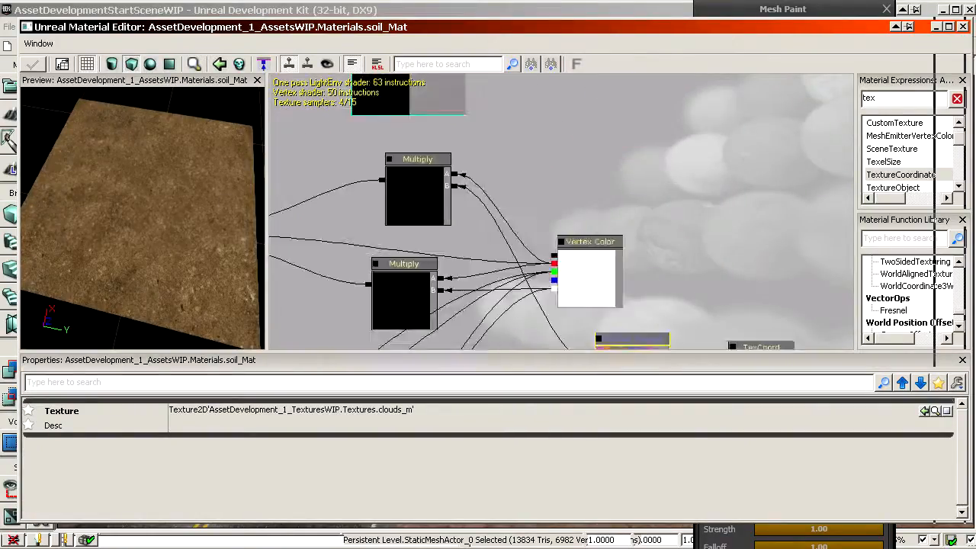
pyautogui.moveTo(284, 16); pyautogui.dragTo(524, 228)
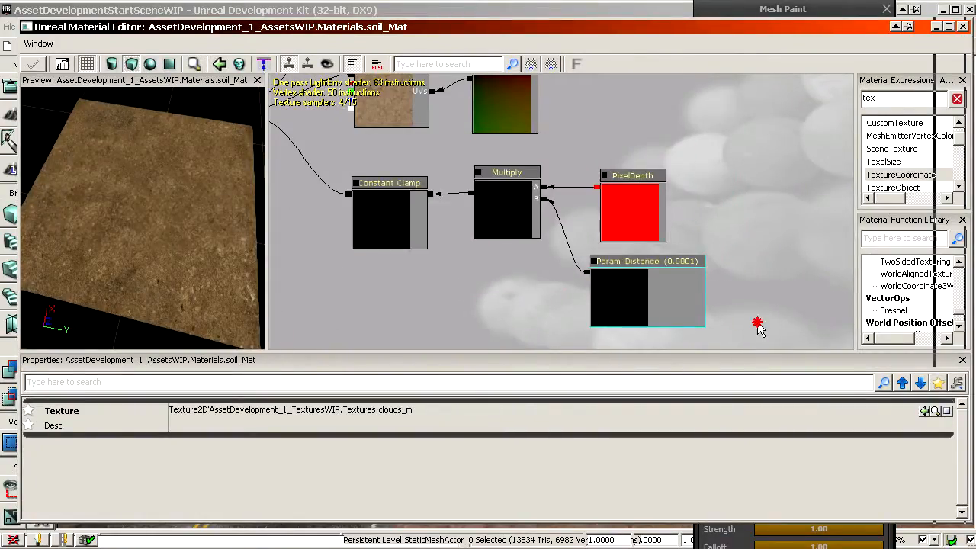
pyautogui.keyDown('ctrl'); pyautogui.keyDown('alt'); pyautogui.moveTo(758, 327); pyautogui.dragTo(312, 185); pyautogui.keyUp('alt'); pyautogui.keyUp('ctrl')
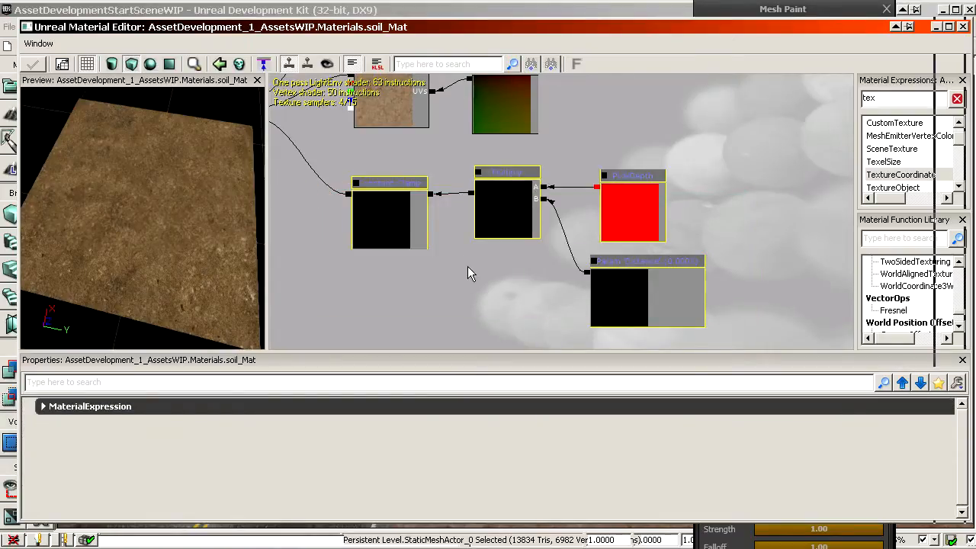
pyautogui.hotkey('ctrl', 'w')
pyautogui.keyDown('ctrl'); pyautogui.moveTo(418, 244); pyautogui.dragTo(703, 273); pyautogui.keyUp('ctrl')
pyautogui.moveTo(703, 273); pyautogui.dragTo(679, 198)
pyautogui.scroll(-3, 595, 204)
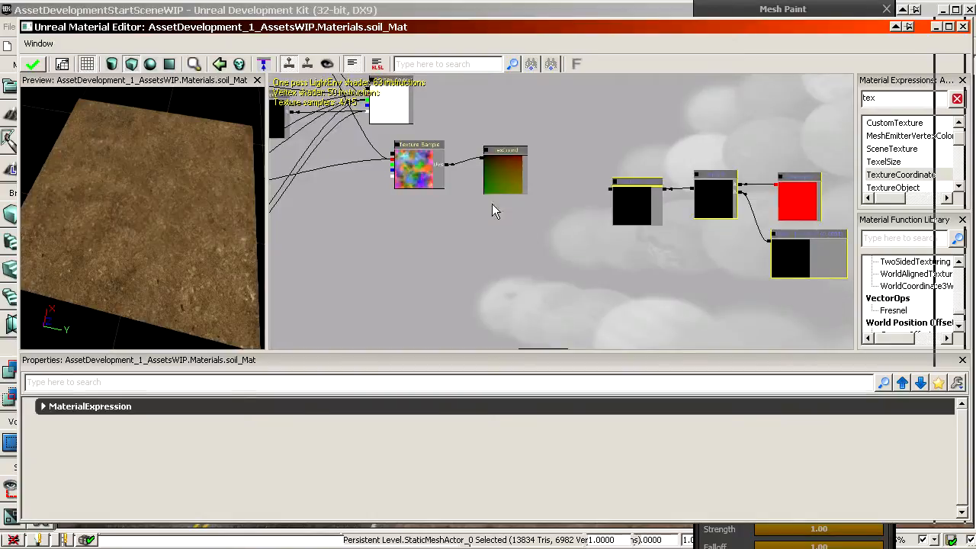
# - Move the clouds_m Texture Sample and its TexCoord next to the copied depth nodes, and duplicate the pair
pyautogui.click(499, 175)
pyautogui.keyDown('ctrl'); pyautogui.moveTo(415, 176); pyautogui.dragTo(734, 132); pyautogui.keyUp('ctrl')
pyautogui.moveTo(766, 145); pyautogui.dragTo(595, 153)
pyautogui.scroll(4, 595, 145)
pyautogui.moveTo(595, 134); pyautogui.dragTo(643, 250)
pyautogui.keyDown('ctrl'); pyautogui.moveTo(607, 183); pyautogui.dragTo(478, 196); pyautogui.keyUp('ctrl')
pyautogui.hotkey('ctrl', 'w')
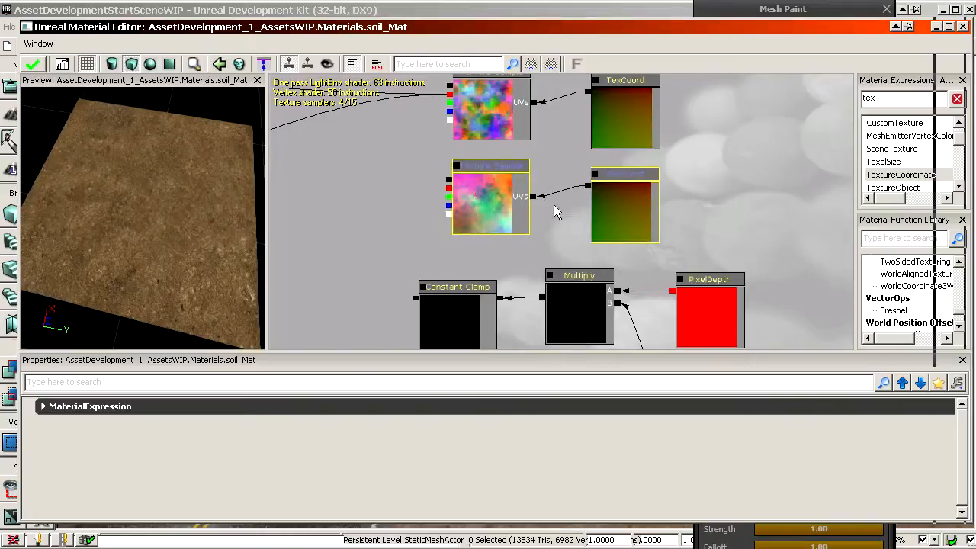
# - Set UTiling and VTiling of the duplicated TexCoord to 0.05
pyautogui.click(613, 214)
pyautogui.click(227, 427)
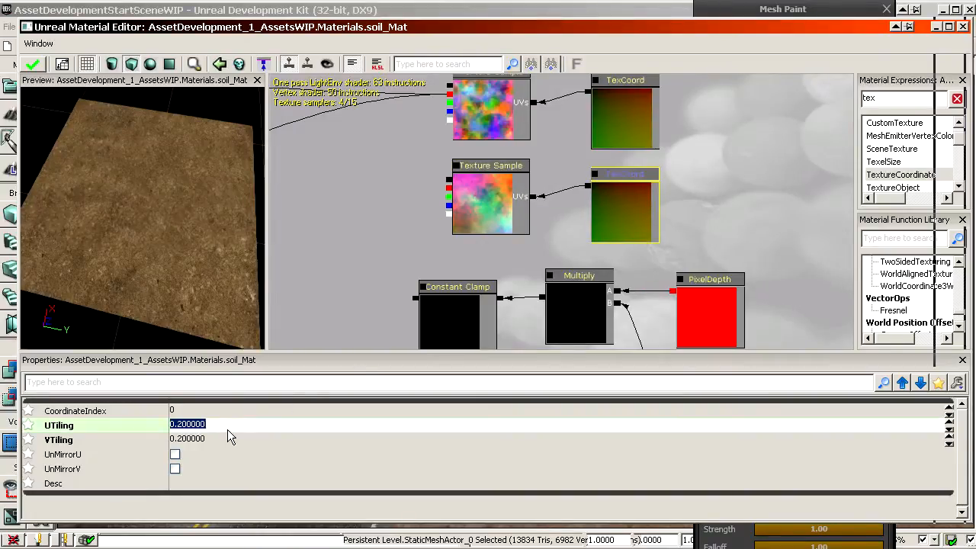
pyautogui.click(218, 439)
pyautogui.write('0.05')
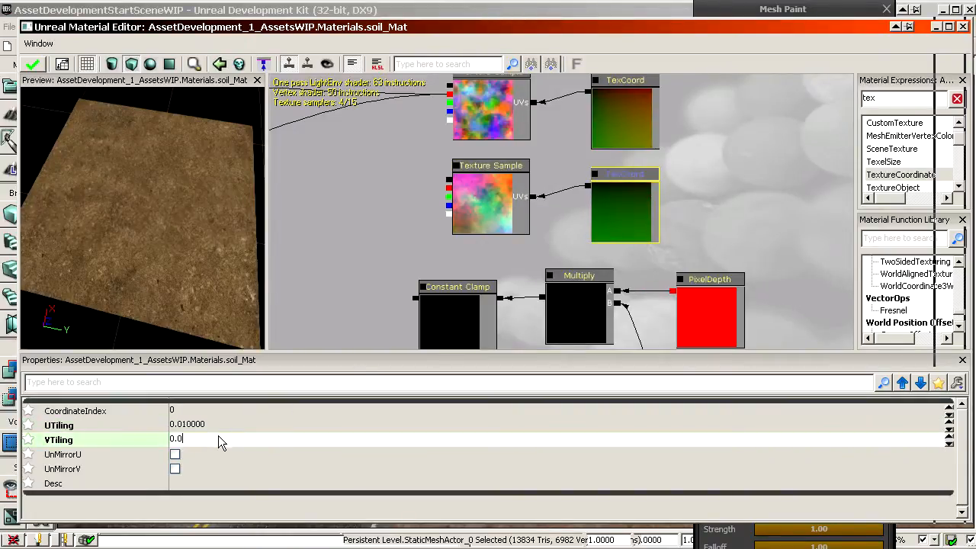
pyautogui.press('Return')
pyautogui.click(218, 425)
pyautogui.write('0000')
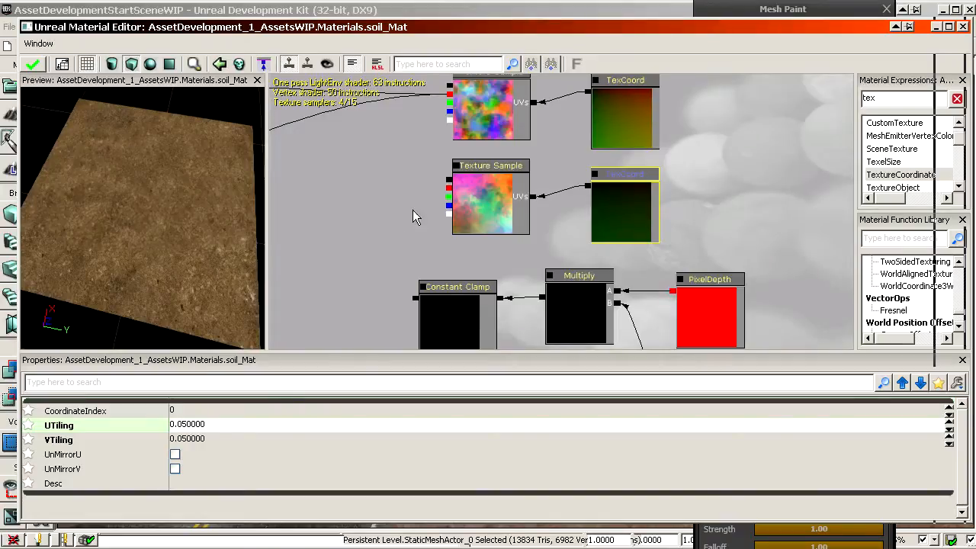
# - Add a Lerp taking the two clouds_m samples' red channels as A and B and the copied Constant Clamp as Alpha
pyautogui.moveTo(374, 191); pyautogui.dragTo(459, 204)
pyautogui.press('l')
pyautogui.click(379, 183)
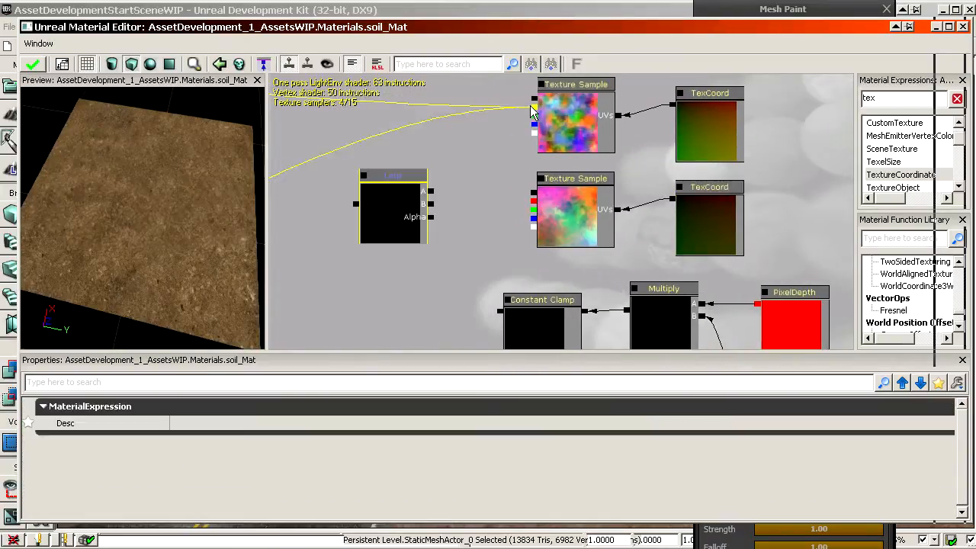
pyautogui.moveTo(533, 108); pyautogui.dragTo(448, 197)
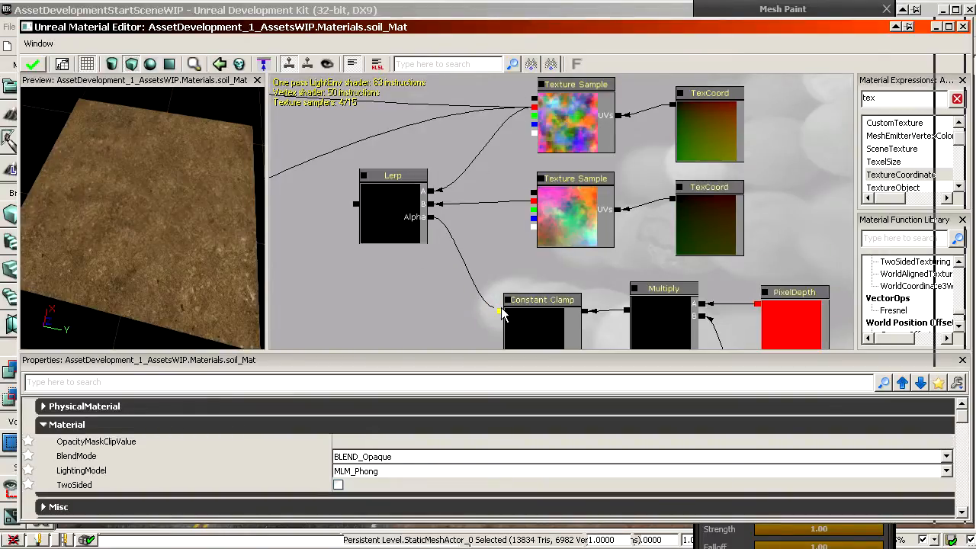
pyautogui.moveTo(501, 308); pyautogui.dragTo(500, 310)
# - Connect the clouds Lerp's output to the B inputs of the two Multiply nodes fed directly by the first clouds_m sample
pyautogui.moveTo(496, 306); pyautogui.dragTo(807, 336)
pyautogui.moveTo(662, 238); pyautogui.dragTo(330, 164)
pyautogui.moveTo(668, 284); pyautogui.dragTo(307, 294)
pyautogui.moveTo(321, 256); pyautogui.dragTo(320, 254)
pyautogui.moveTo(367, 267); pyautogui.dragTo(290, 445)
pyautogui.scroll(5, 559, 213)
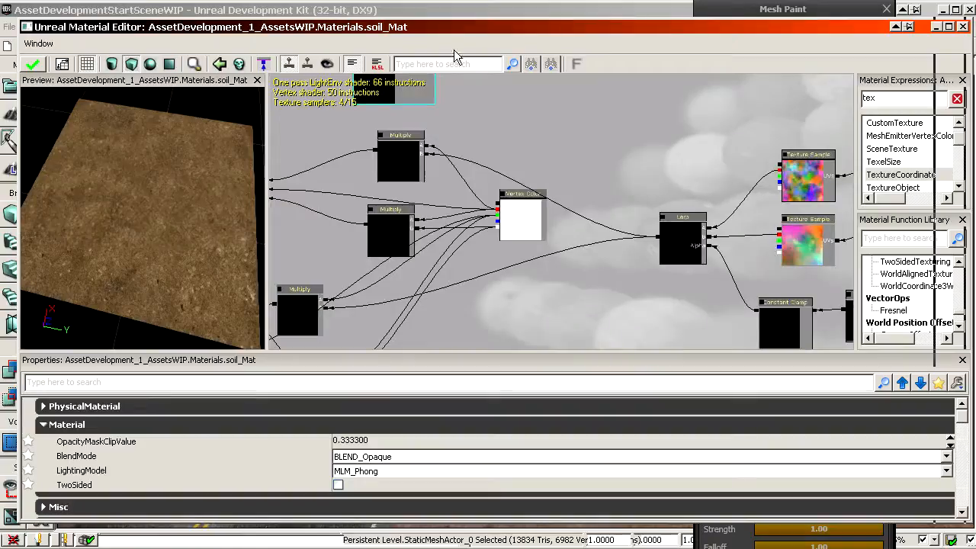
# - Apply the soil_Mat changes and examine the distance-blended cloud break-up on the terrain around the road
pyautogui.moveTo(431, 32); pyautogui.dragTo(975, 51)
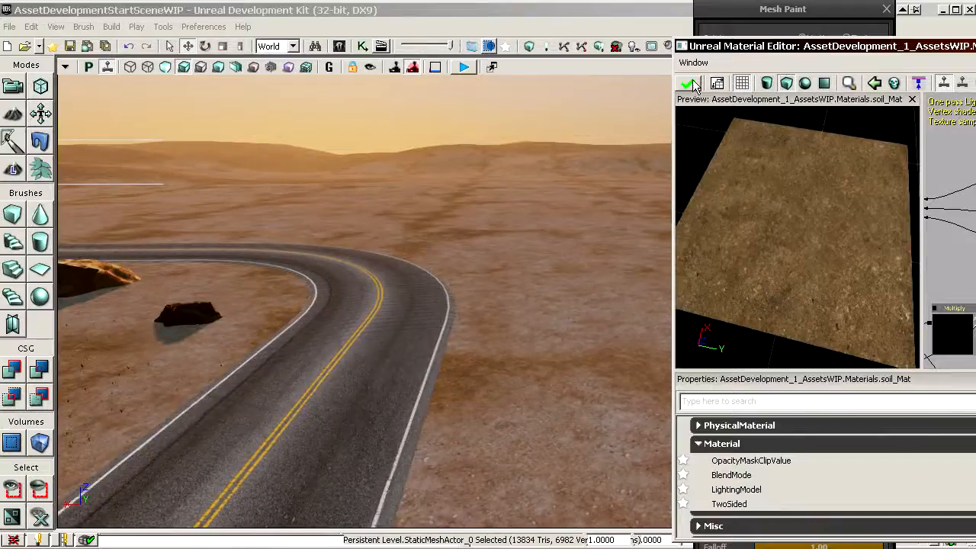
pyautogui.moveTo(519, 263)
pyautogui.mouseDown(button='right')
pyautogui.moveTo(520, 305)
pyautogui.moveTo(527, 248)
pyautogui.moveTo(517, 263)
pyautogui.mouseUp(button='right')
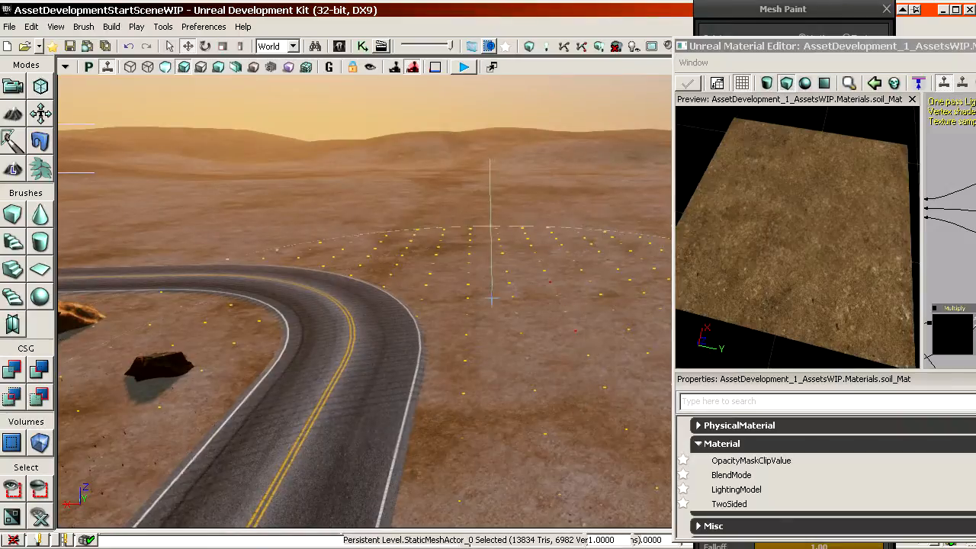
pyautogui.moveTo(492, 300)
pyautogui.mouseDown(button='right')
pyautogui.moveTo(507, 302)
pyautogui.moveTo(538, 381)
pyautogui.moveTo(549, 267)
pyautogui.moveTo(629, 268)
pyautogui.moveTo(640, 335)
pyautogui.moveTo(656, 355)
pyautogui.moveTo(598, 335)
pyautogui.moveTo(592, 301)
pyautogui.mouseUp(button='right')
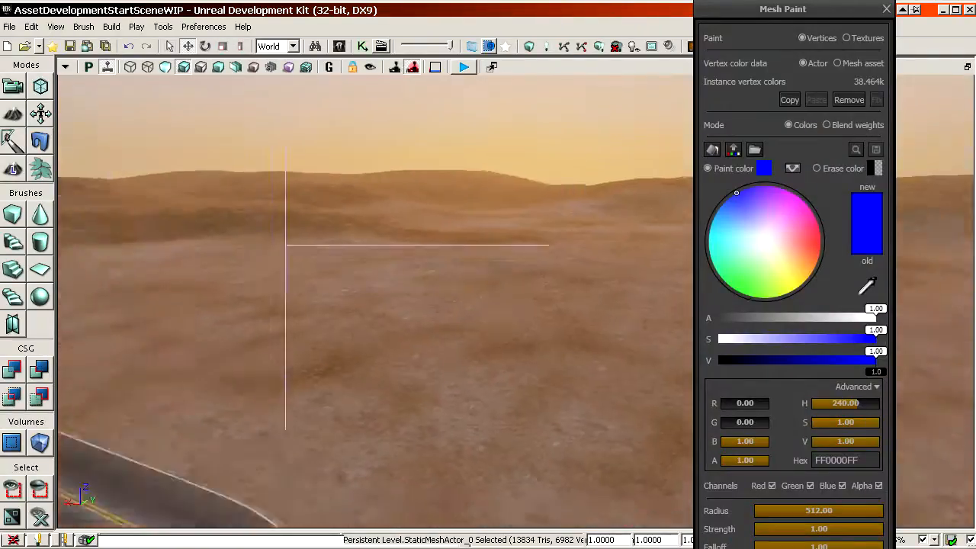
pyautogui.moveTo(592, 301)
pyautogui.mouseDown(button='right')
pyautogui.moveTo(568, 311)
pyautogui.moveTo(618, 313)
pyautogui.mouseUp(button='right')
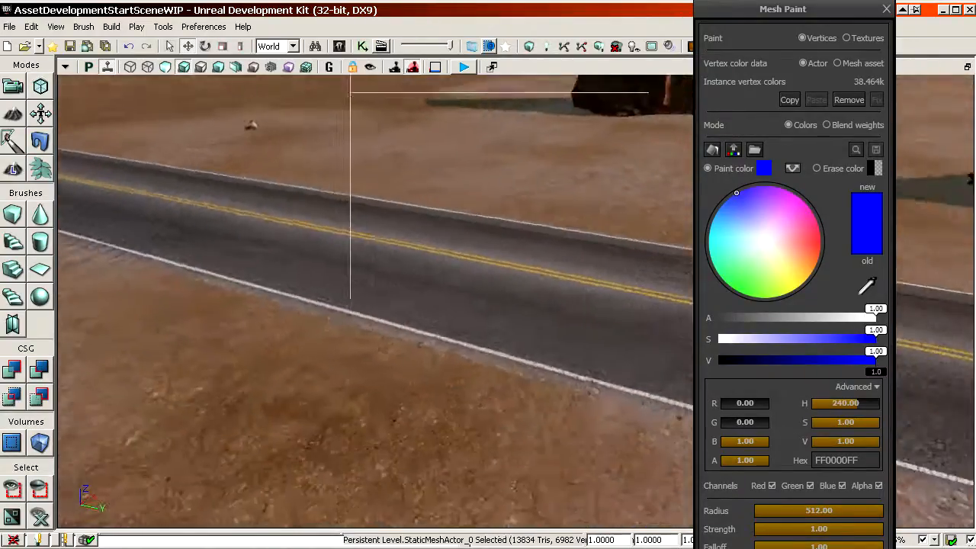
pyautogui.moveTo(424, 324); pyautogui.dragTo(433, 325, button='right')
pyautogui.moveTo(517, 303); pyautogui.dragTo(450, 319, button='right')
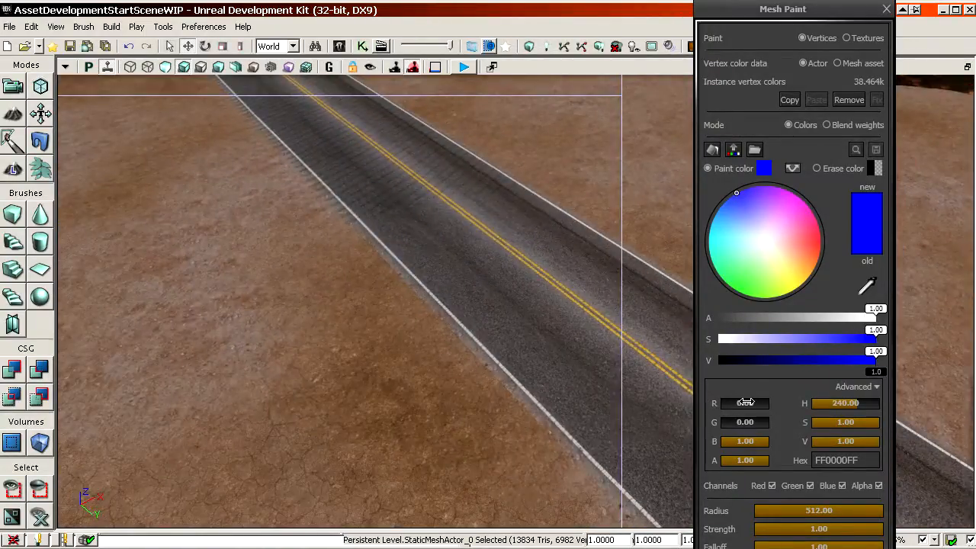
pyautogui.moveTo(377, 373); pyautogui.dragTo(380, 375, button='right')
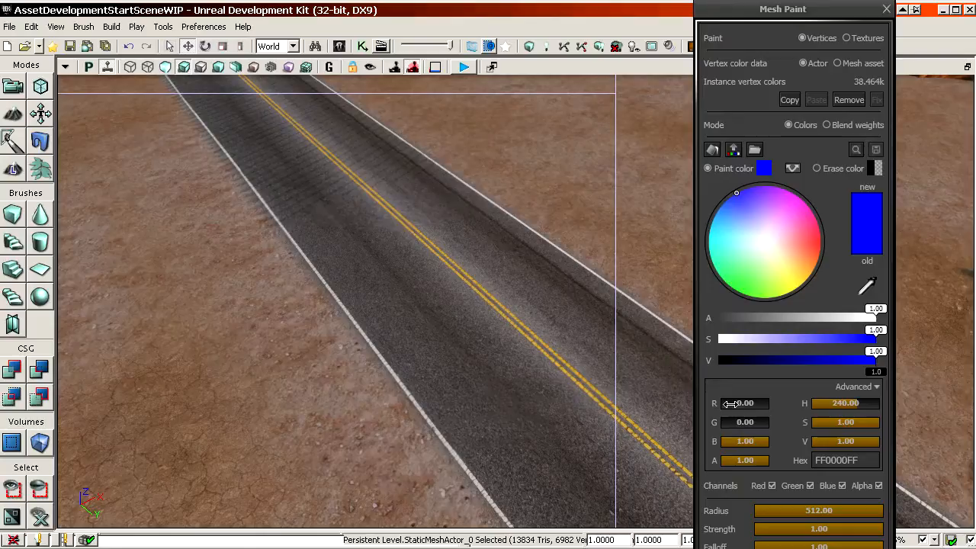
pyautogui.moveTo(495, 279)
pyautogui.mouseDown(button='right')
pyautogui.moveTo(518, 158)
pyautogui.moveTo(351, 353)
pyautogui.mouseUp(button='right')
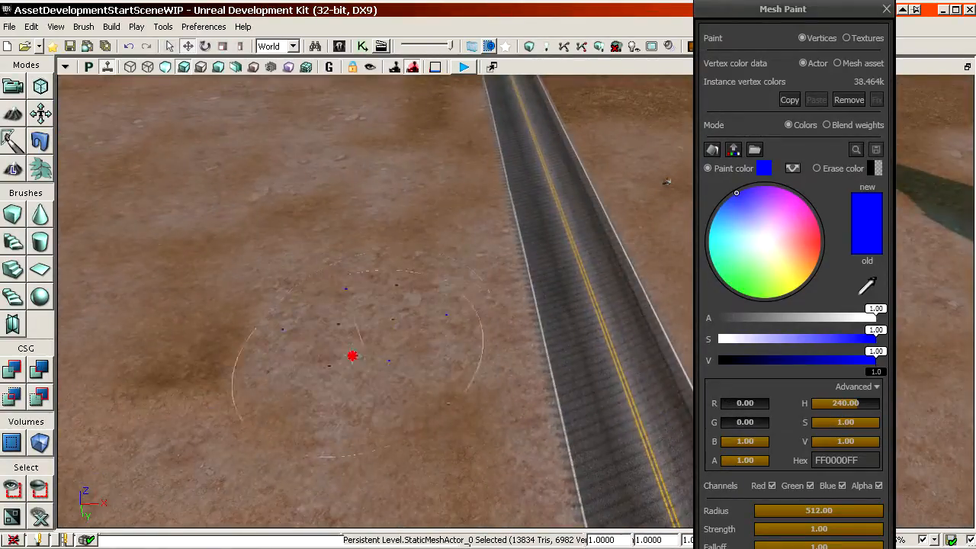
# - Paint blue (R 0.00, G 0.00, B 1.00, A 1.00) with a brush radius of 512 over the ground along the road
pyautogui.moveTo(436, 196); pyautogui.dragTo(385, 214, button='right')
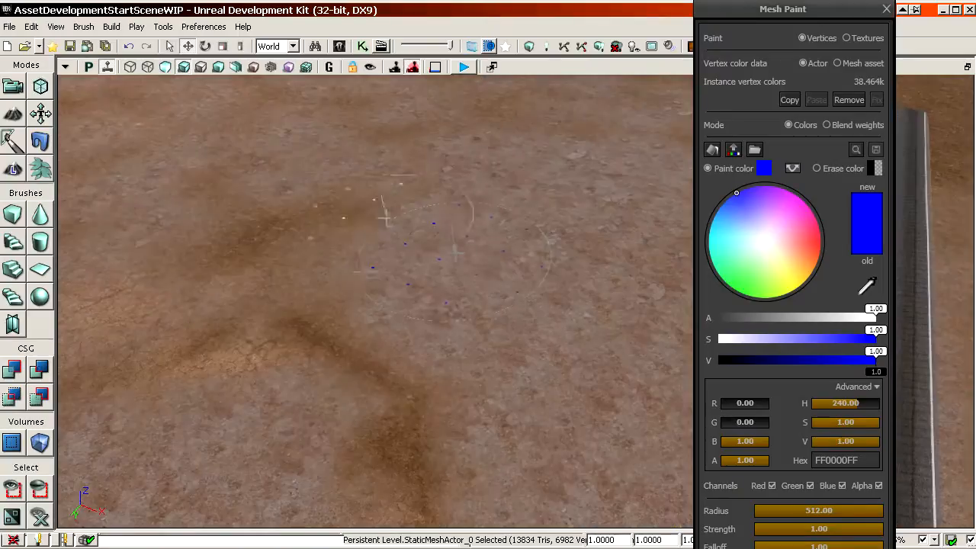
pyautogui.moveTo(326, 423)
pyautogui.mouseDown(button='right')
pyautogui.moveTo(481, 396)
pyautogui.moveTo(328, 377)
pyautogui.moveTo(305, 387)
pyautogui.mouseUp(button='right')
pyautogui.moveTo(362, 413)
pyautogui.keyDown('ctrl'); pyautogui.mouseDown()
pyautogui.moveTo(244, 194)
pyautogui.moveTo(267, 200)
pyautogui.mouseUp(); pyautogui.keyUp('ctrl')
pyautogui.moveTo(328, 396); pyautogui.dragTo(443, 305, button='right')
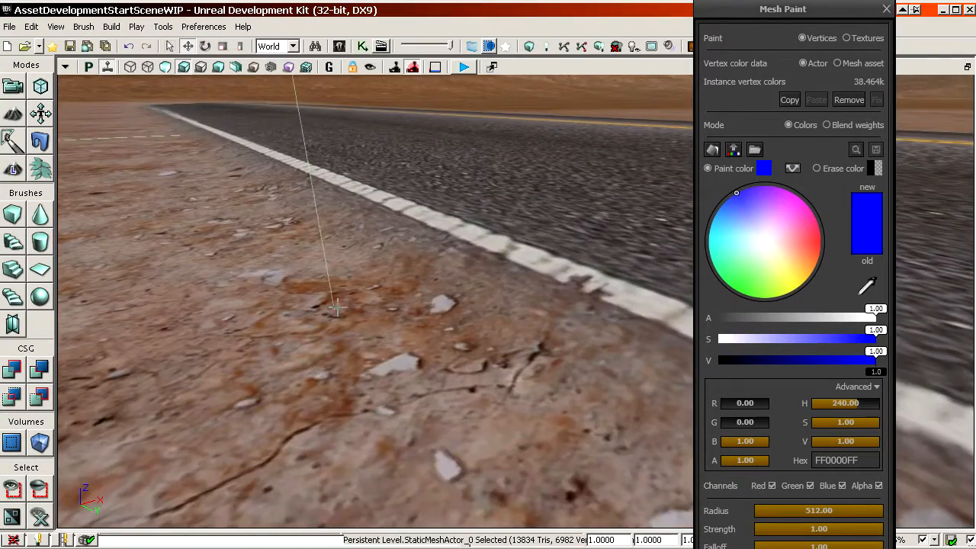
pyautogui.moveTo(345, 314)
pyautogui.mouseDown(button='right')
pyautogui.moveTo(299, 314)
pyautogui.moveTo(199, 343)
pyautogui.moveTo(263, 336)
pyautogui.mouseUp(button='right')
pyautogui.moveTo(412, 395)
pyautogui.keyDown('ctrl'); pyautogui.mouseDown()
pyautogui.moveTo(458, 177)
pyautogui.moveTo(268, 105)
pyautogui.mouseUp(); pyautogui.keyUp('ctrl')
pyautogui.moveTo(268, 106)
pyautogui.mouseDown(button='right')
pyautogui.moveTo(263, 204)
pyautogui.moveTo(242, 227)
pyautogui.moveTo(416, 232)
pyautogui.mouseUp(button='right')
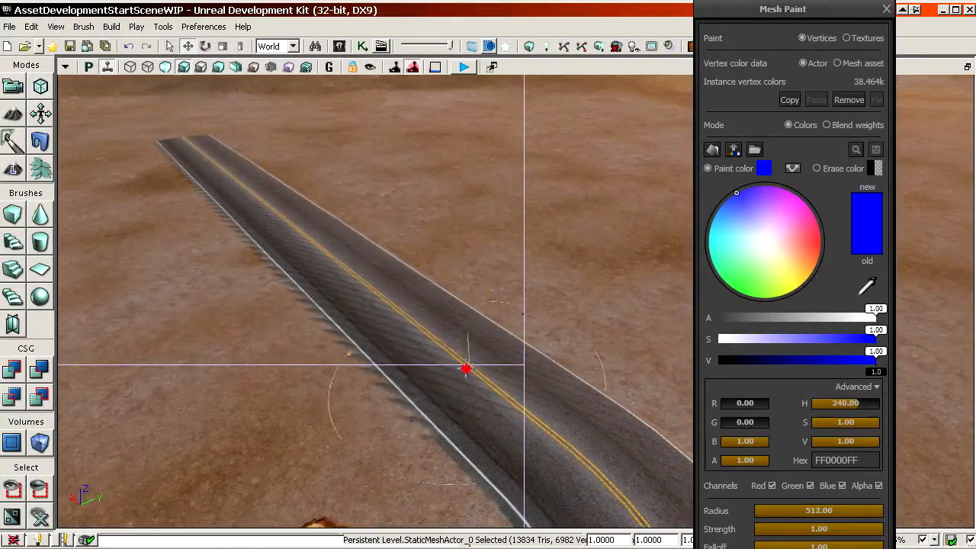
pyautogui.moveTo(466, 369)
pyautogui.keyDown('ctrl'); pyautogui.mouseDown()
pyautogui.moveTo(257, 215)
pyautogui.moveTo(164, 124)
pyautogui.mouseUp(); pyautogui.keyUp('ctrl')
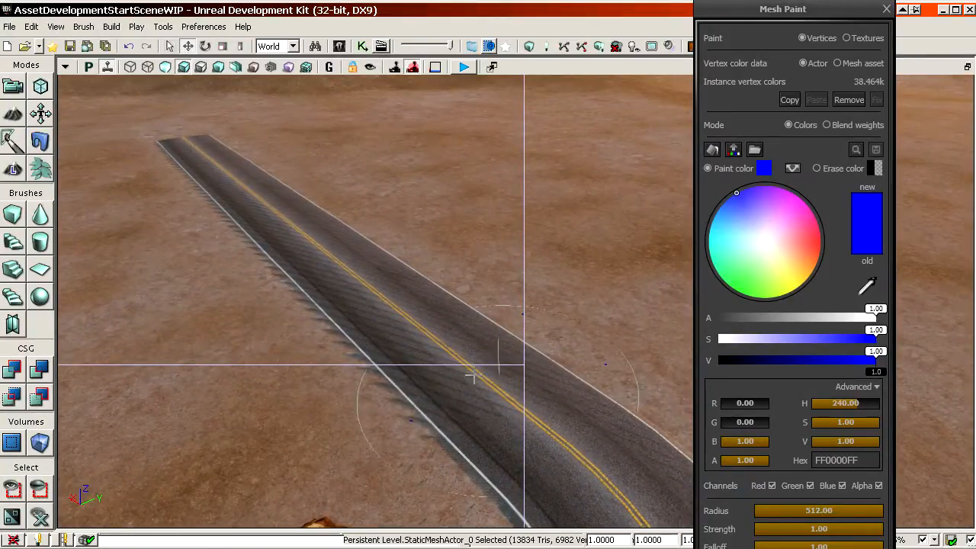
pyautogui.moveTo(470, 375); pyautogui.dragTo(595, 387, button='right')
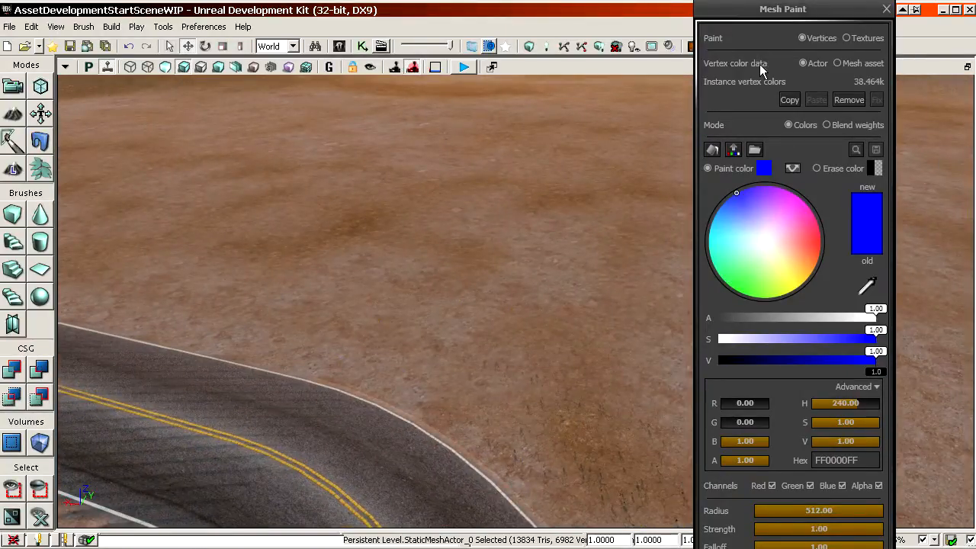
# - Set the brush falloff to about 0.48 and paint blue over the ground beside the road bend
pyautogui.moveTo(762, 9); pyautogui.dragTo(757, 0)
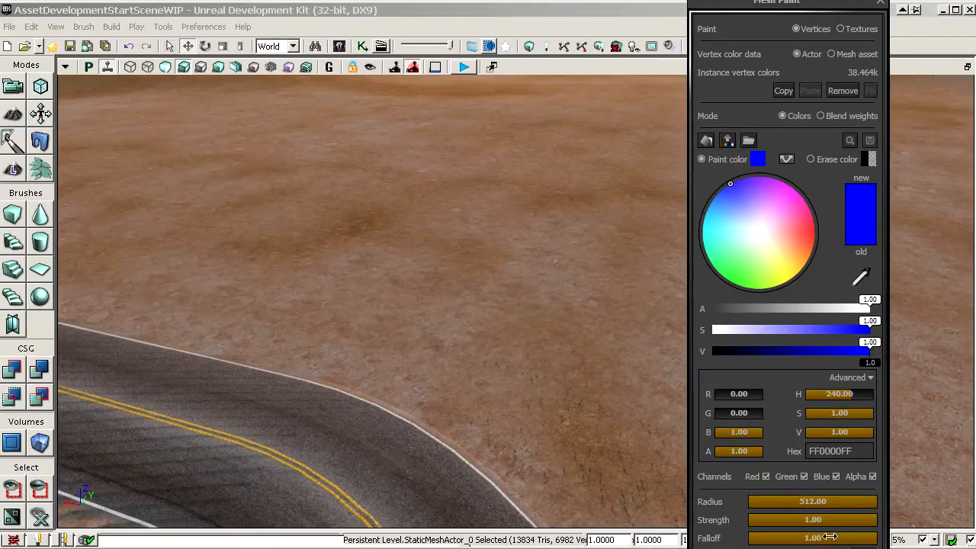
pyautogui.moveTo(829, 537); pyautogui.dragTo(810, 537)
pyautogui.moveTo(461, 359)
pyautogui.mouseDown()
pyautogui.moveTo(461, 312)
pyautogui.moveTo(416, 343)
pyautogui.moveTo(474, 305)
pyautogui.moveTo(469, 351)
pyautogui.mouseUp()
pyautogui.keyDown('ctrl'); pyautogui.moveTo(412, 336); pyautogui.dragTo(453, 468); pyautogui.keyUp('ctrl')
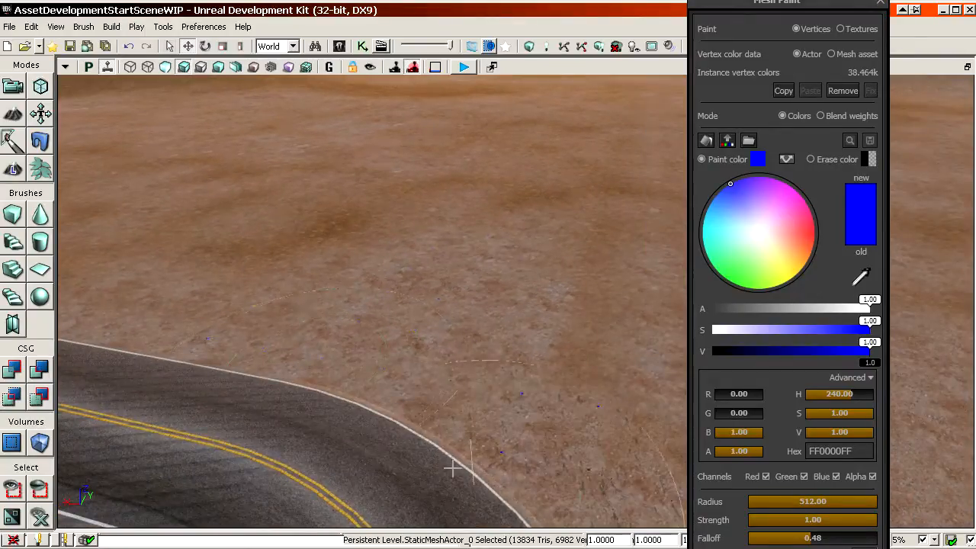
pyautogui.moveTo(453, 468)
pyautogui.mouseDown(button='right')
pyautogui.moveTo(419, 427)
pyautogui.moveTo(405, 374)
pyautogui.mouseUp(button='right')
pyautogui.moveTo(587, 374); pyautogui.dragTo(518, 389, button='right')
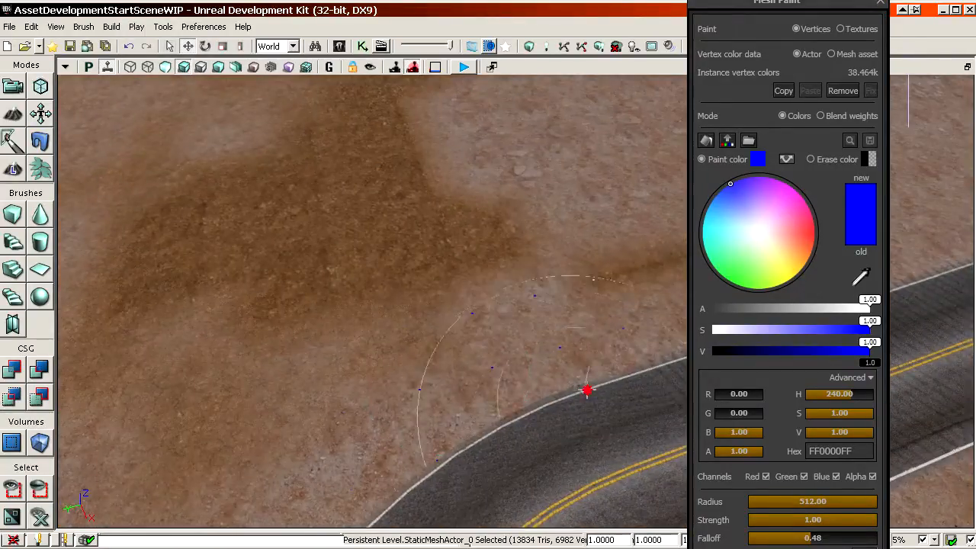
pyautogui.moveTo(587, 390); pyautogui.dragTo(549, 359, button='right')
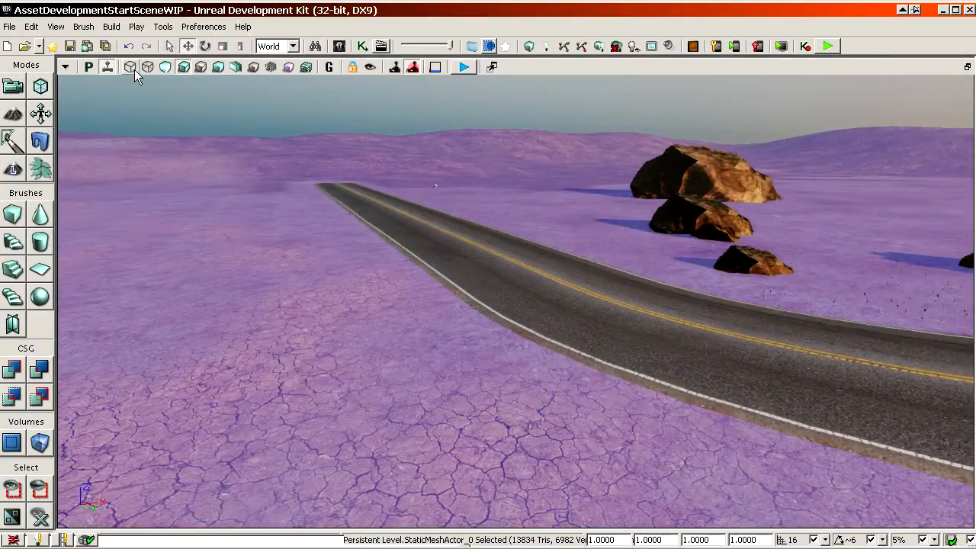
# - Open Landscape Mode to view the Landscape Edit settings, and return to camera mode
pyautogui.click(13, 169)
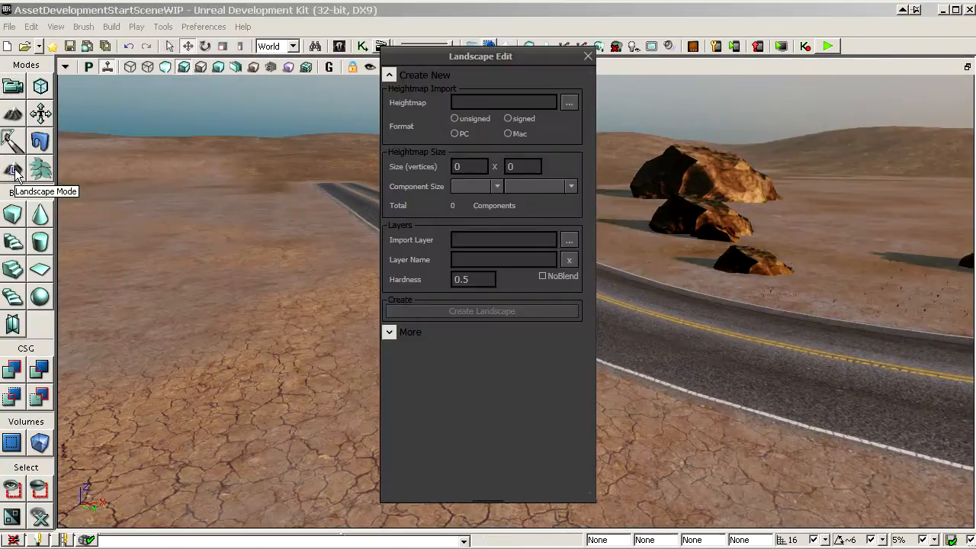
pyautogui.moveTo(437, 51); pyautogui.dragTo(467, 52)
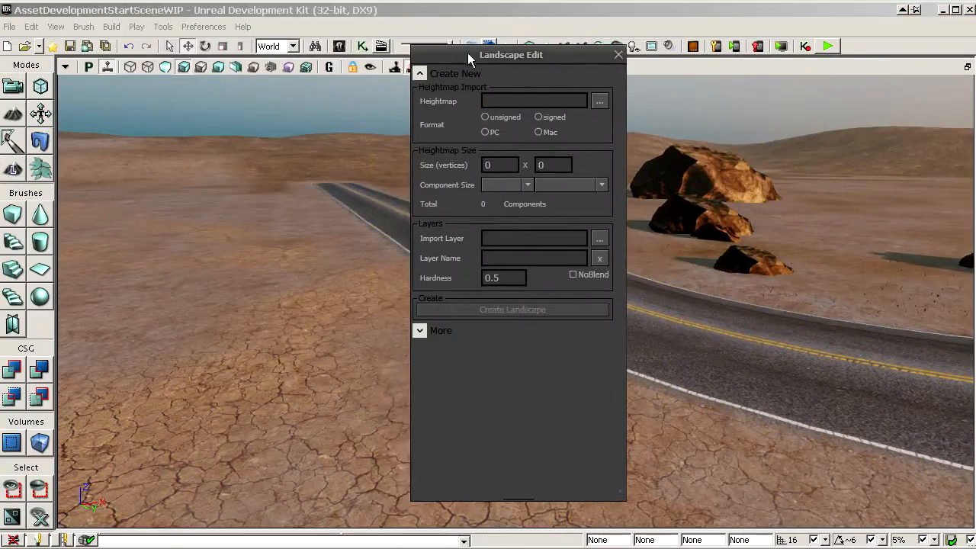
pyautogui.click(6, 88)
# - Open the Landscape mesh in the Static Mesh Editor, examine its vertex density in wireframe, and close the editor
pyautogui.rightClick(294, 151)
pyautogui.click(384, 167)
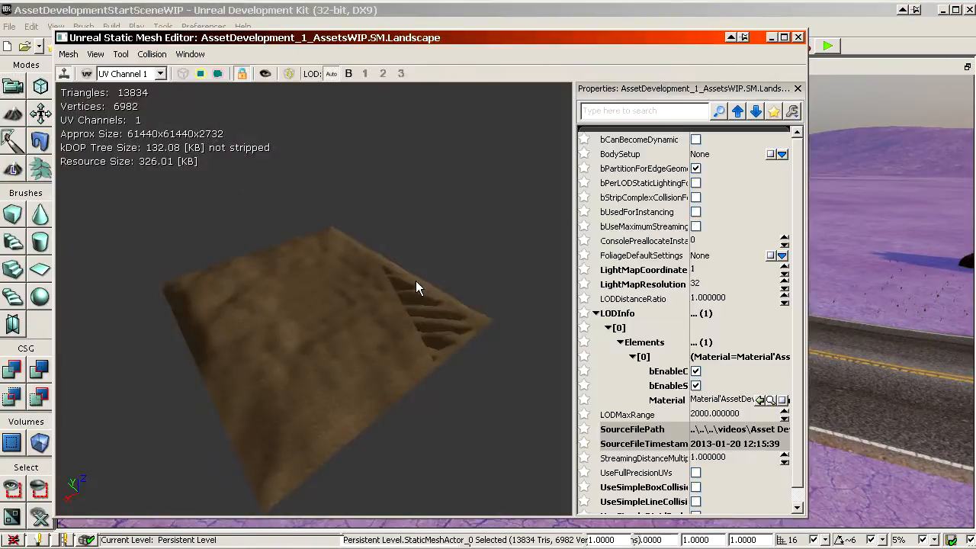
pyautogui.moveTo(416, 281); pyautogui.dragTo(345, 245)
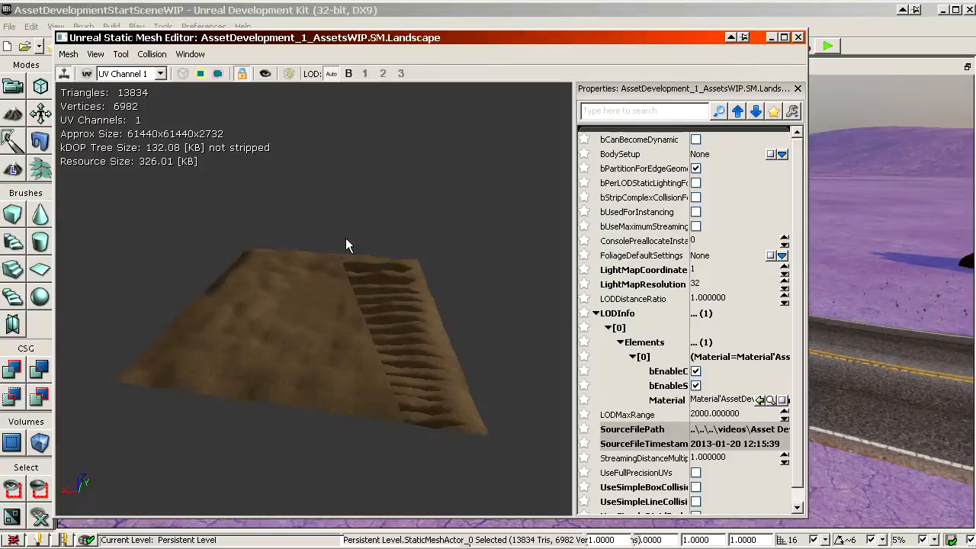
pyautogui.click(183, 73)
pyautogui.moveTo(338, 388)
pyautogui.mouseDown()
pyautogui.moveTo(366, 381)
pyautogui.moveTo(338, 389)
pyautogui.mouseUp()
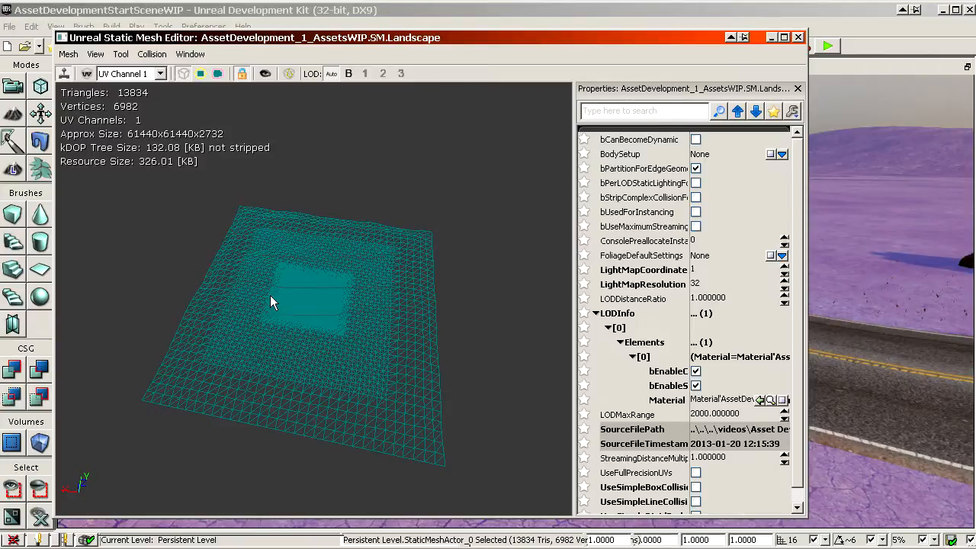
pyautogui.click(800, 37)
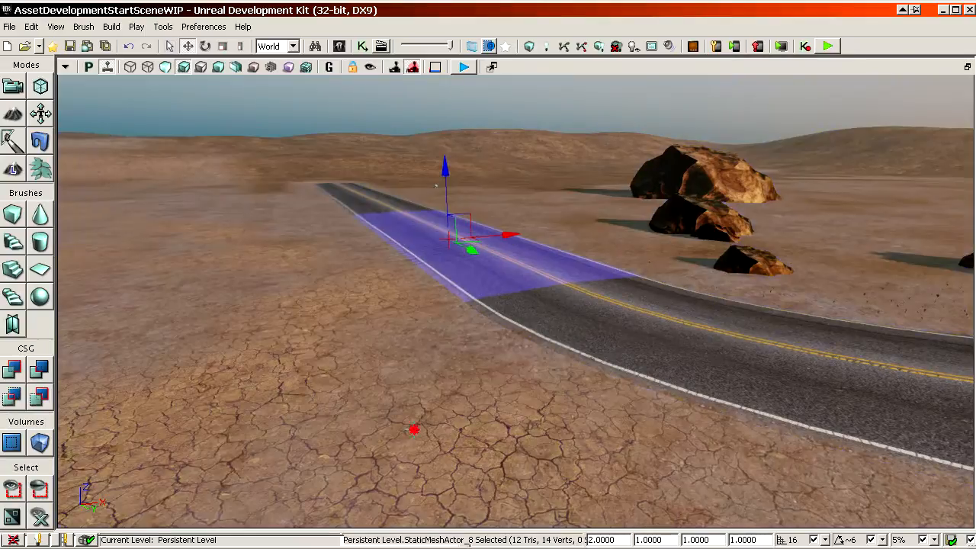
# - View the ground around the rocks, open Landscape Mode to show the Landscape Edit settings, and return to camera mode
pyautogui.moveTo(206, 206); pyautogui.dragTo(206, 206)
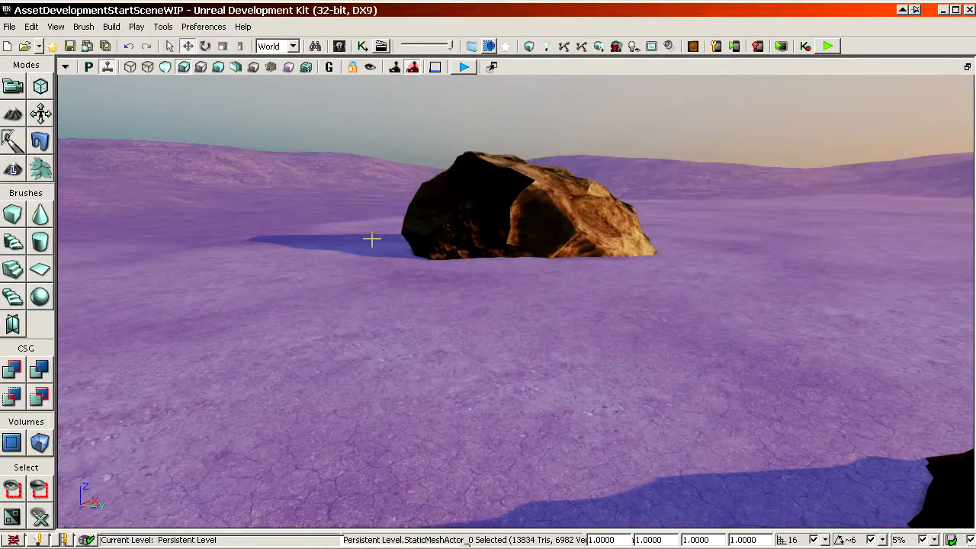
pyautogui.moveTo(357, 272); pyautogui.dragTo(358, 272)
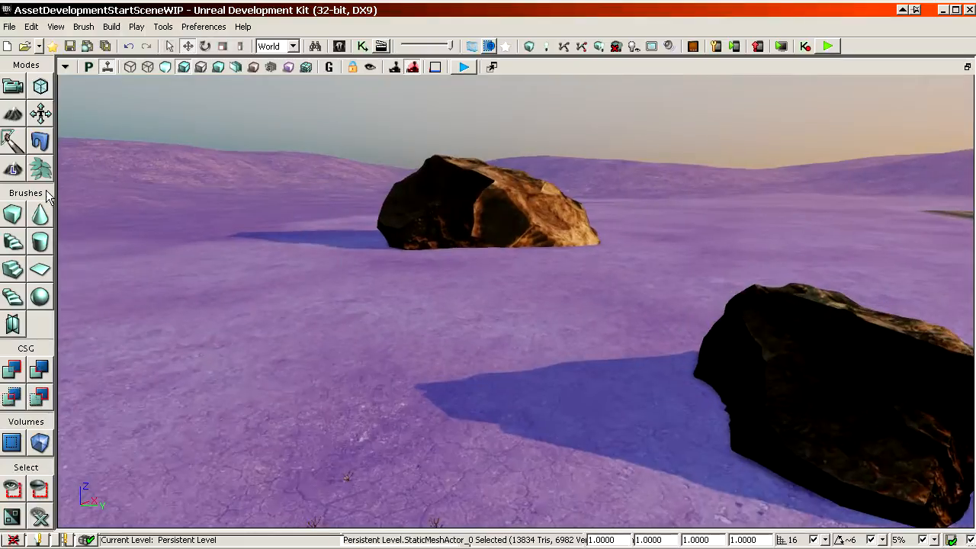
pyautogui.click(10, 171)
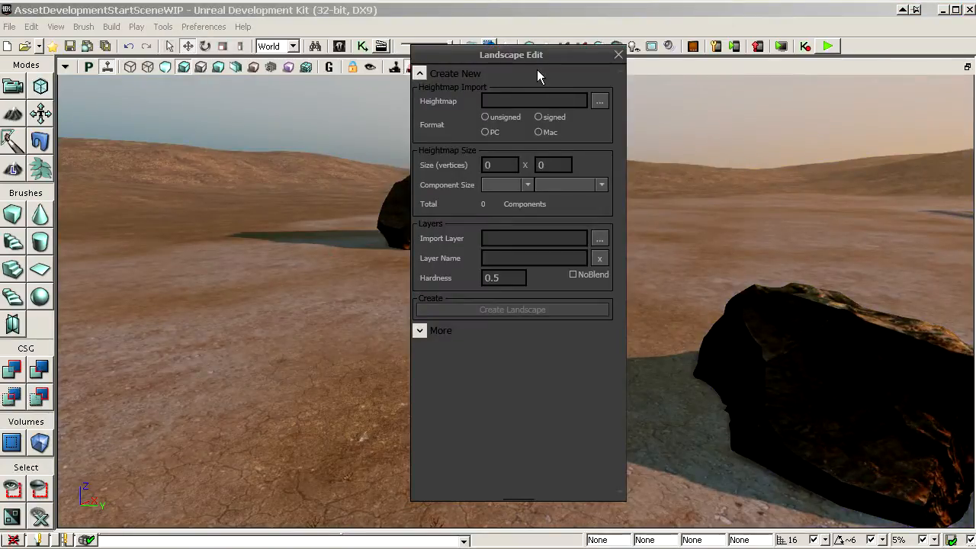
pyautogui.moveTo(486, 55); pyautogui.dragTo(696, 65)
pyautogui.click(13, 82)
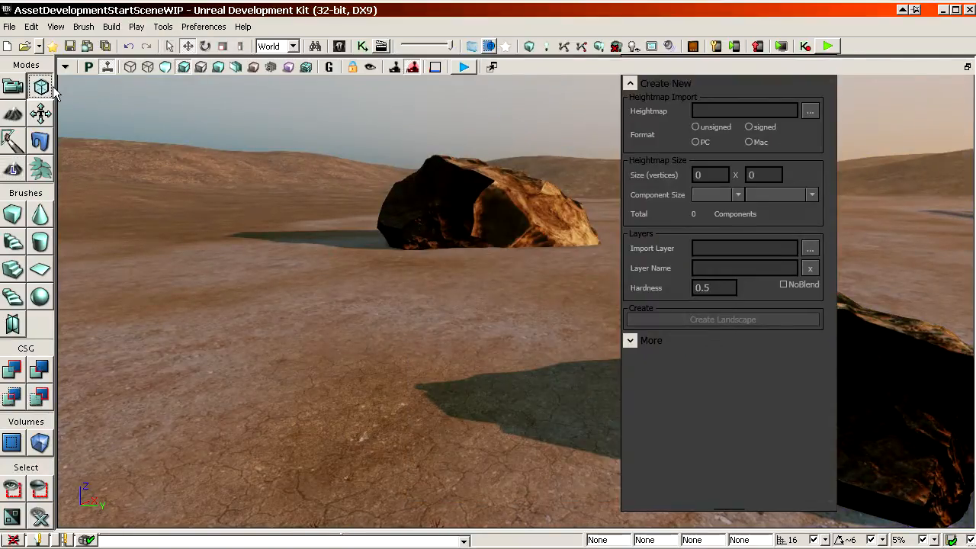
# - Review the Create New options in Landscape Edit alongside the terrain near the road and the distant hills, and return to camera mode
pyautogui.moveTo(304, 237); pyautogui.dragTo(79, 288, button='right')
pyautogui.moveTo(652, 445); pyautogui.dragTo(268, 272, button='right')
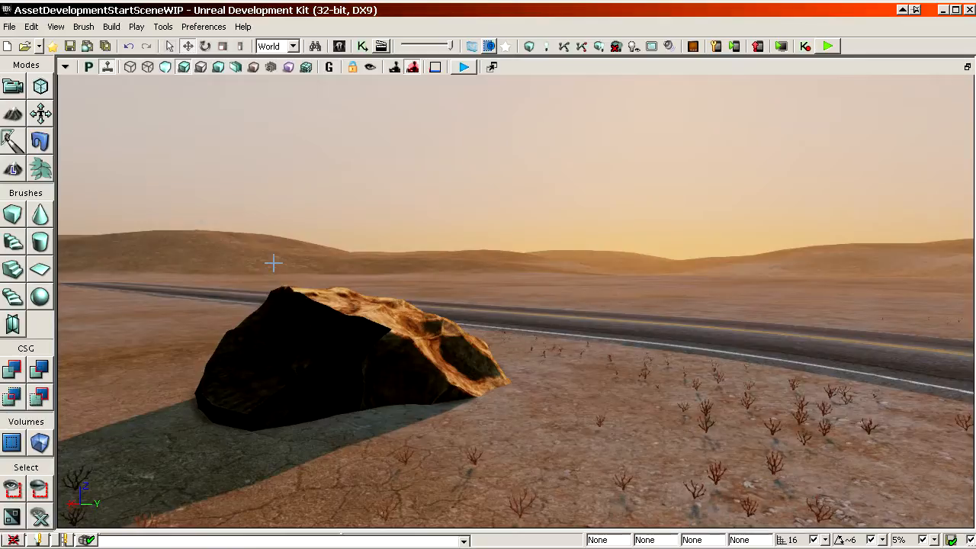
pyautogui.click(12, 171)
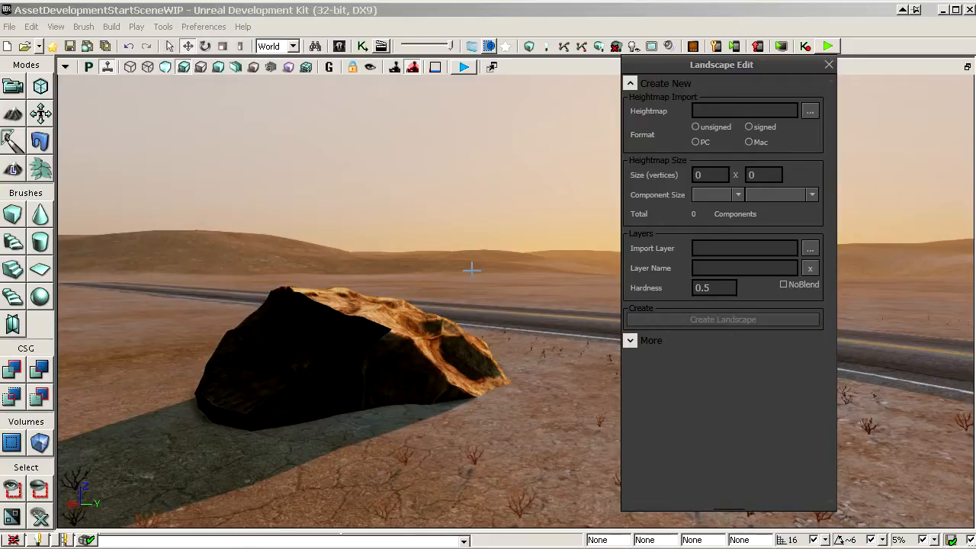
pyautogui.moveTo(467, 294); pyautogui.dragTo(455, 333)
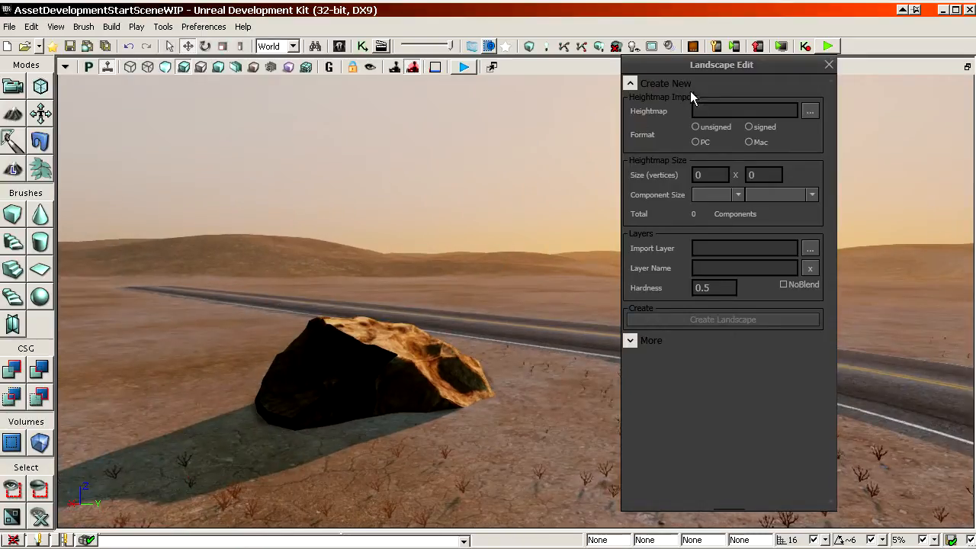
pyautogui.moveTo(391, 253); pyautogui.dragTo(67, 137)
pyautogui.moveTo(389, 248); pyautogui.dragTo(391, 229, button='right')
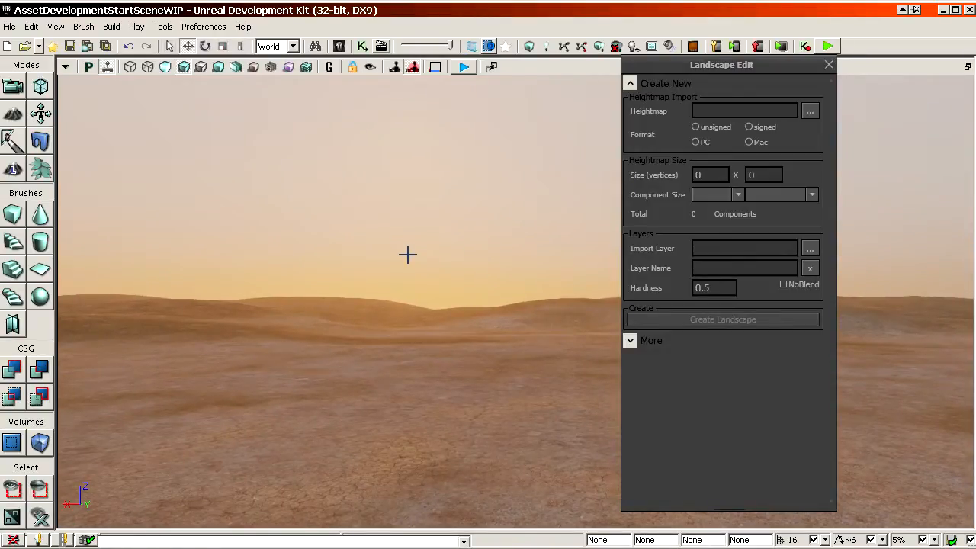
pyautogui.click(13, 86)
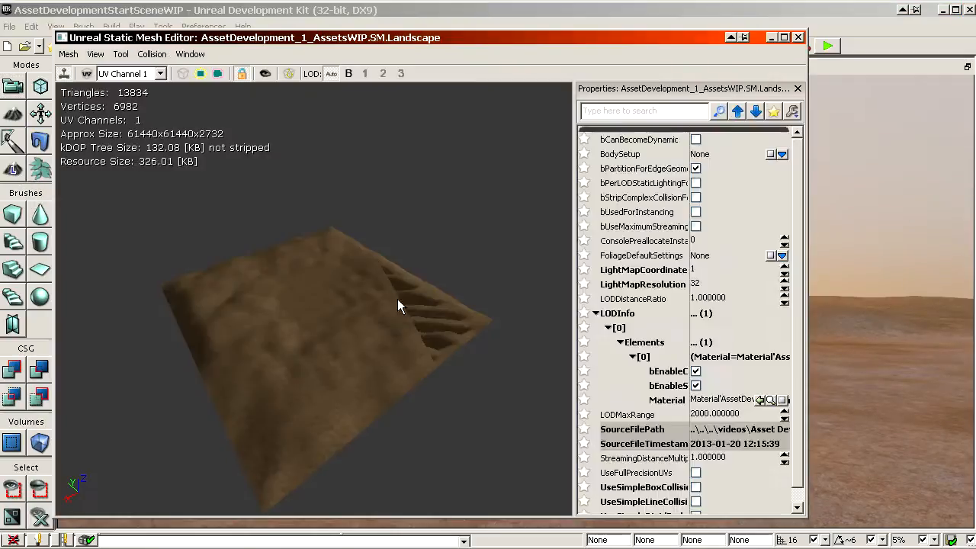
# - Examine the Landscape mesh from another angle, close the Static Mesh Editor, and review soil_Mat's clouds texture Lerp network
pyautogui.moveTo(397, 299); pyautogui.dragTo(581, 155)
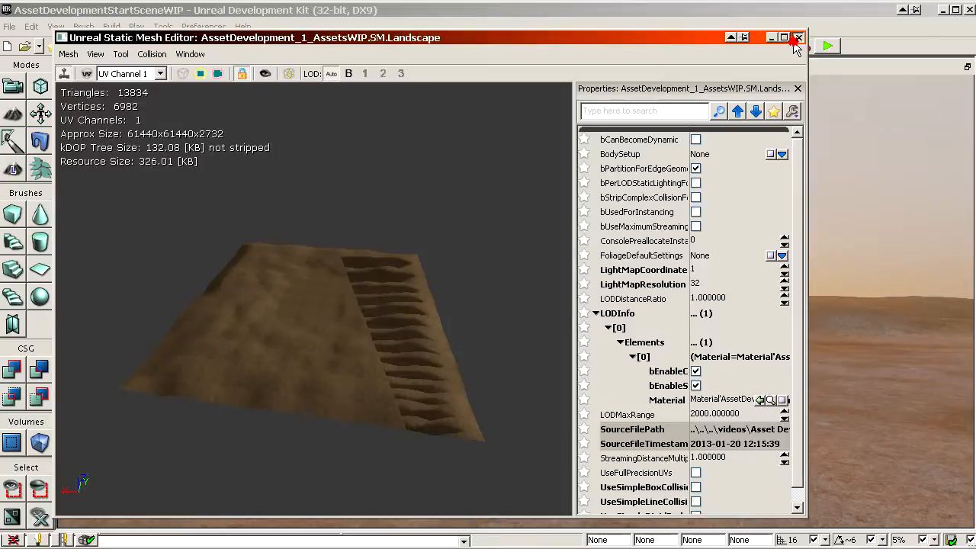
pyautogui.click(797, 38)
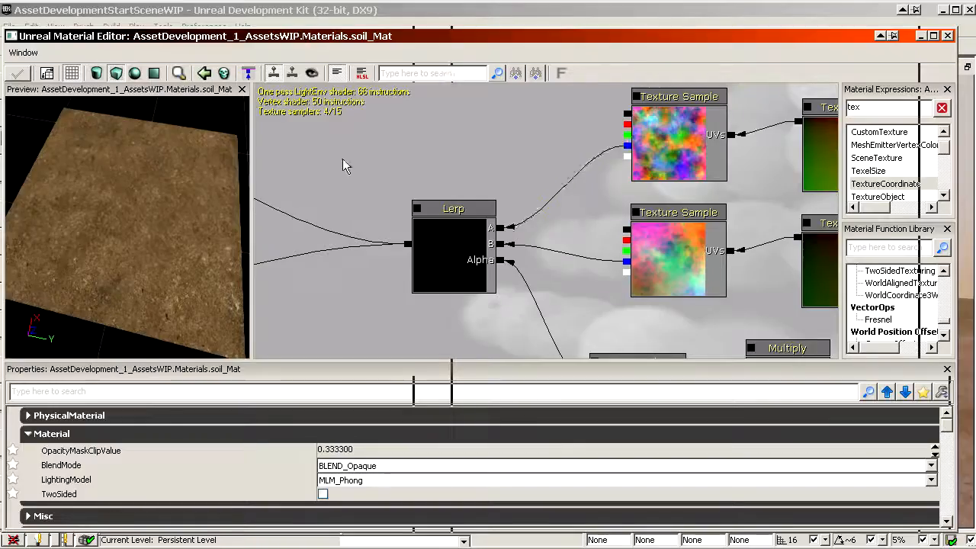
pyautogui.scroll(-5, 342, 165)
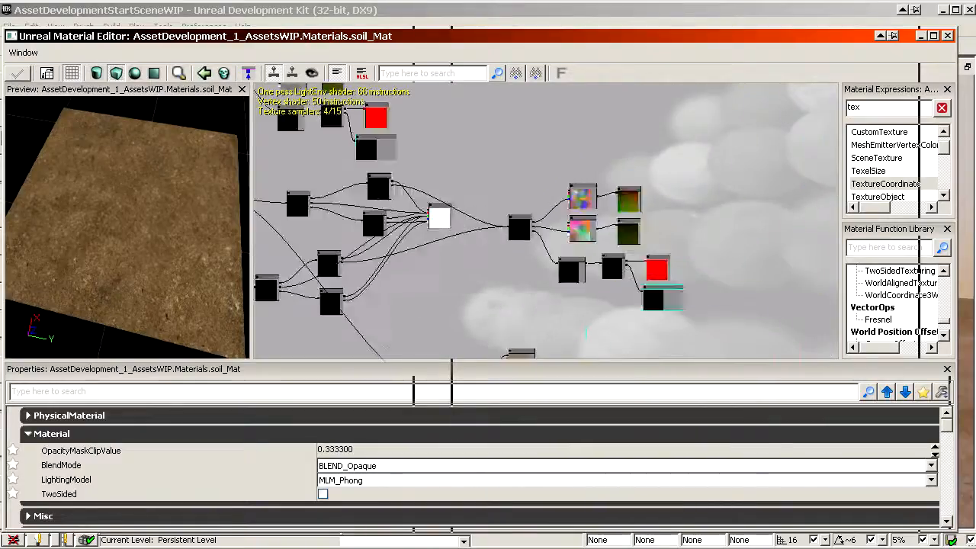
pyautogui.scroll(3, 548, 164)
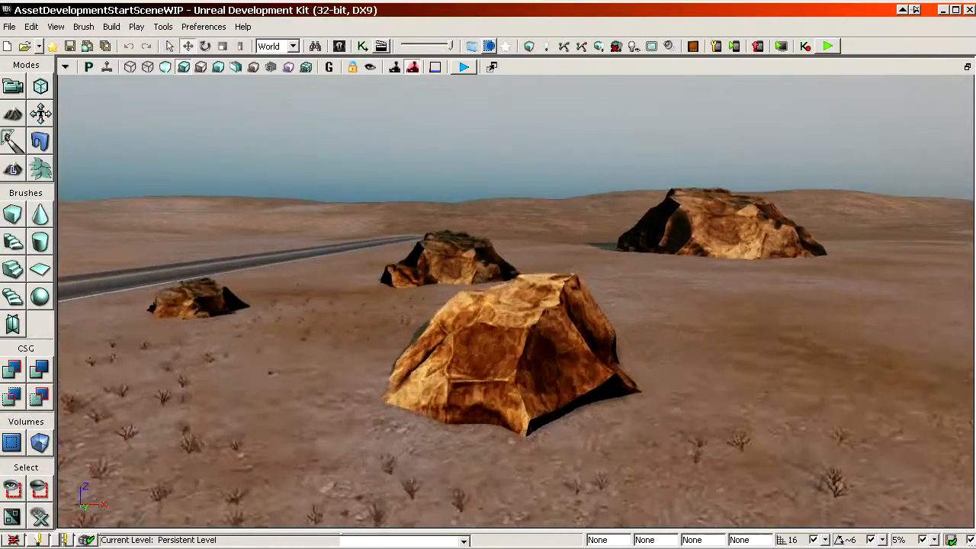
# - Open Rock_Mat from the Materials group of the AssetDevelopment_1_AssetsWIP package in the Material Editor
pyautogui.moveTo(456, 310)
pyautogui.mouseDown(button='right')
pyautogui.moveTo(501, 311)
pyautogui.moveTo(455, 313)
pyautogui.mouseUp(button='right')
pyautogui.moveTo(454, 313); pyautogui.dragTo(399, 300)
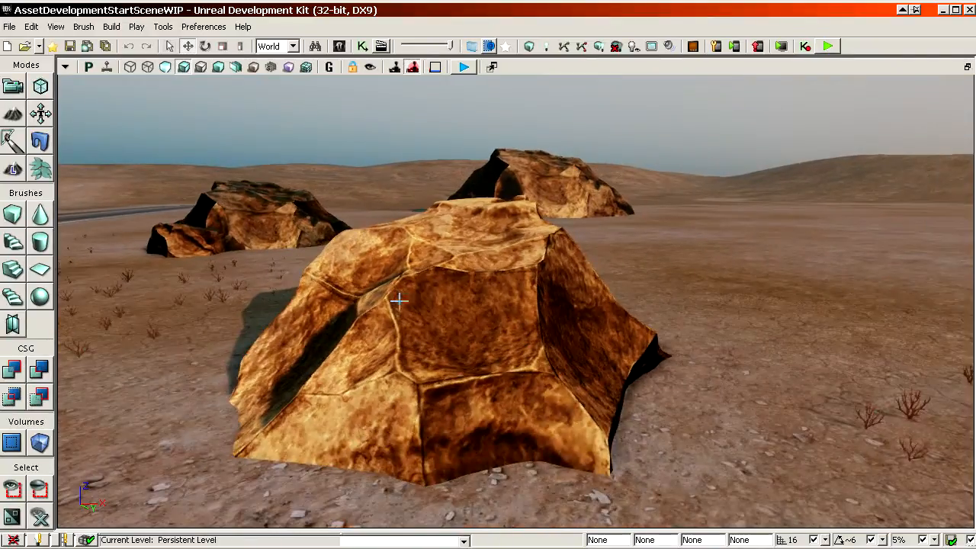
pyautogui.click(340, 46)
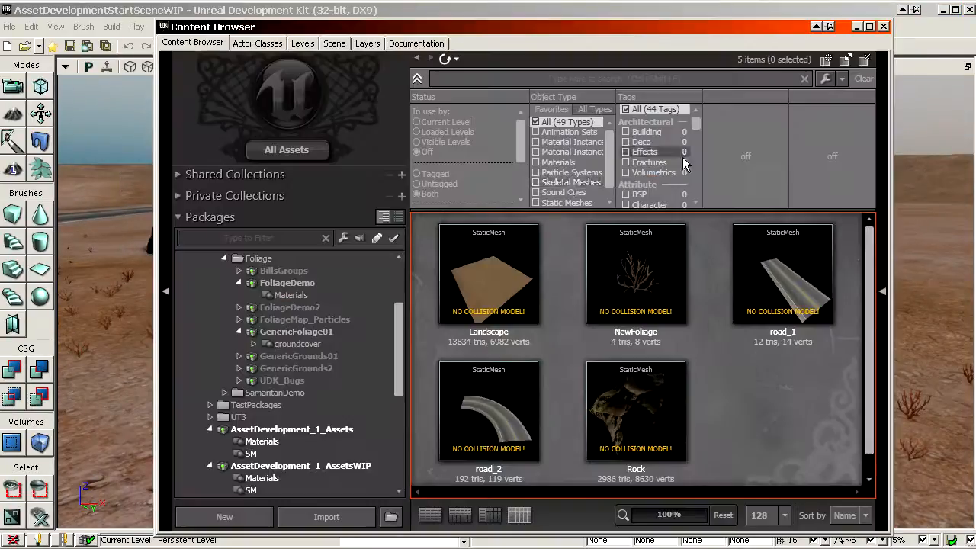
pyautogui.moveTo(397, 338); pyautogui.dragTo(405, 389)
pyautogui.click(259, 341)
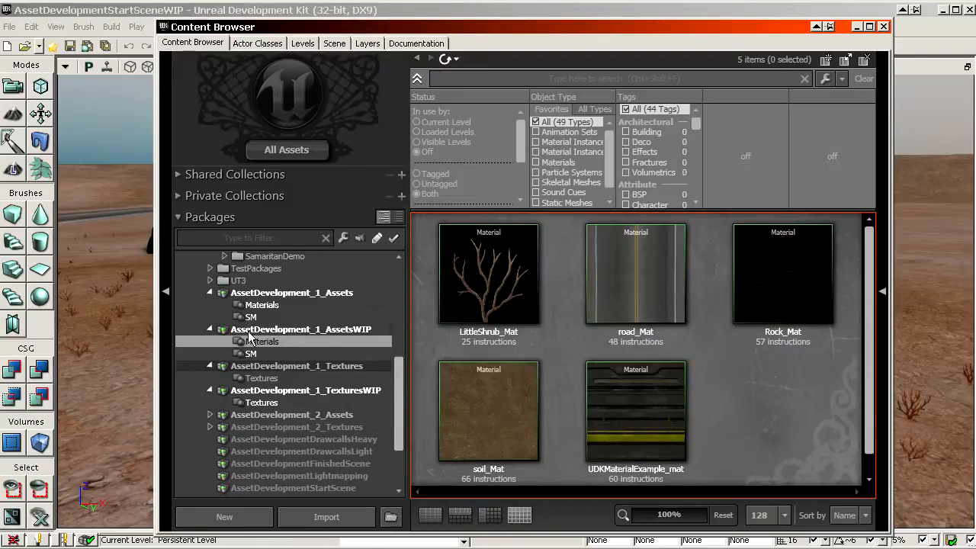
pyautogui.scroll(-1, 534, 298)
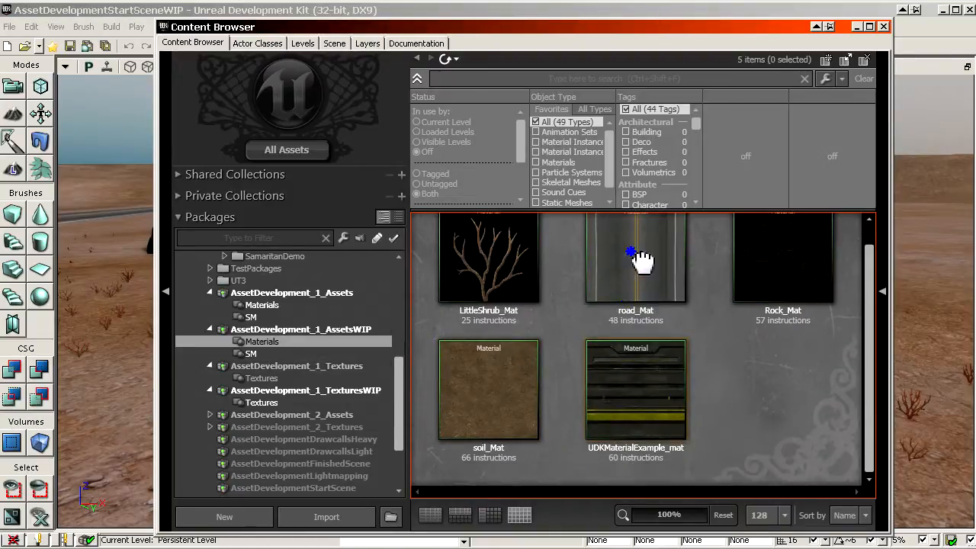
pyautogui.click(782, 266)
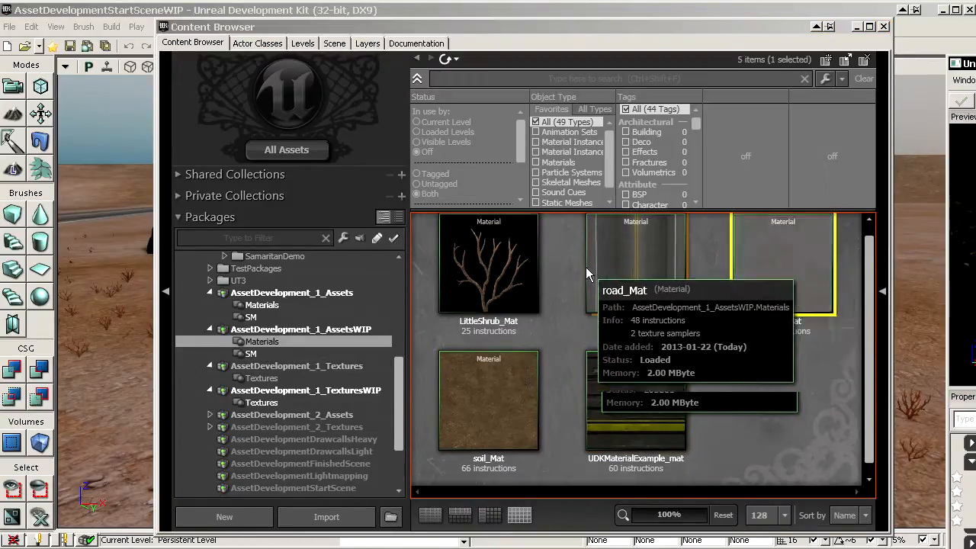
pyautogui.moveTo(975, 65); pyautogui.dragTo(305, 27)
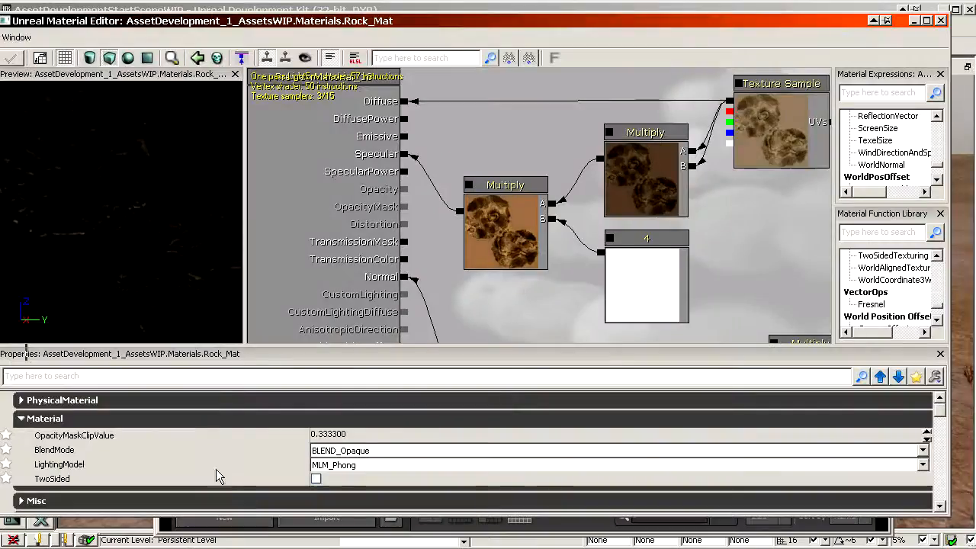
# - Enable bUsedWithScreenDoorFade in the Usage properties of Rock_Mat
pyautogui.scroll(-4, 213, 450)
pyautogui.scroll(-3, 254, 436)
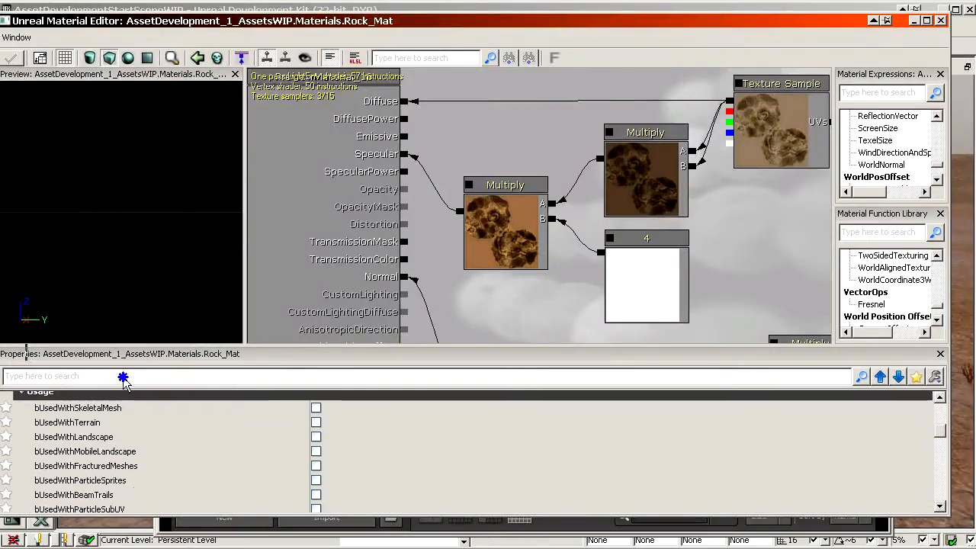
pyautogui.moveTo(123, 253); pyautogui.dragTo(152, 237)
pyautogui.scroll(2, 145, 428)
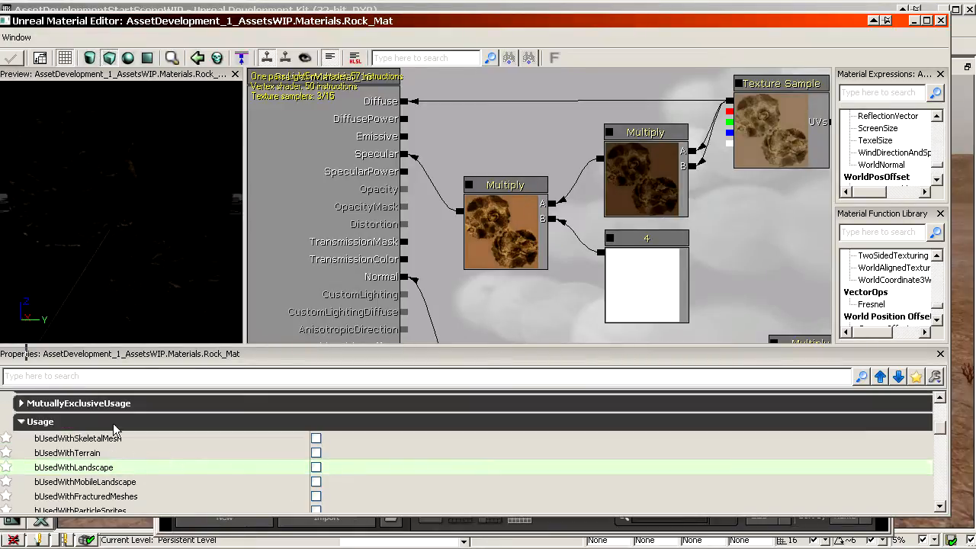
pyautogui.scroll(-5, 135, 450)
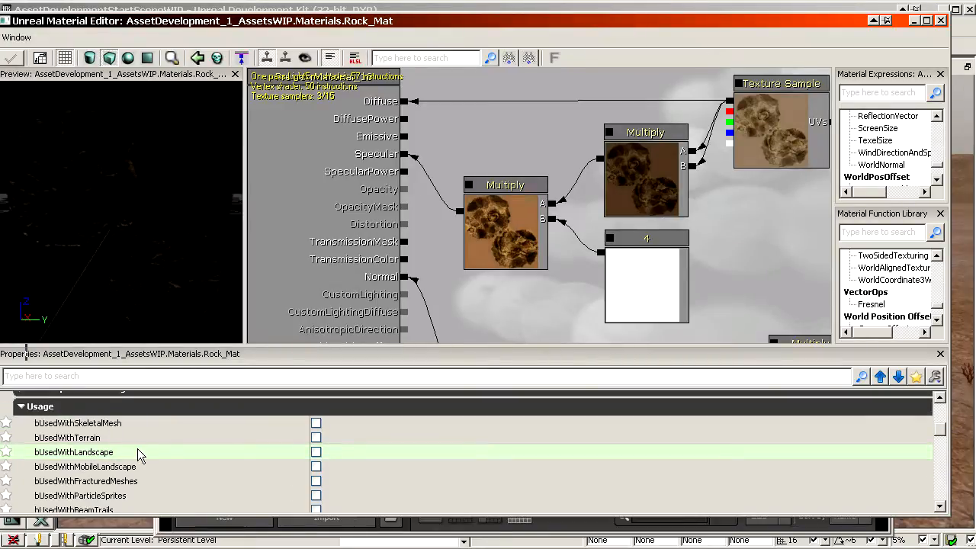
pyautogui.scroll(-4, 163, 432)
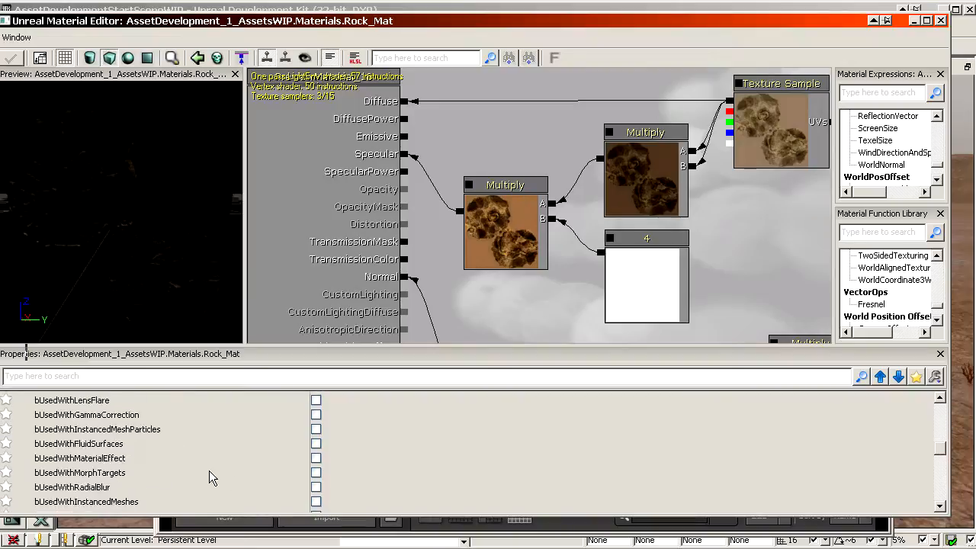
pyautogui.scroll(-2, 143, 434)
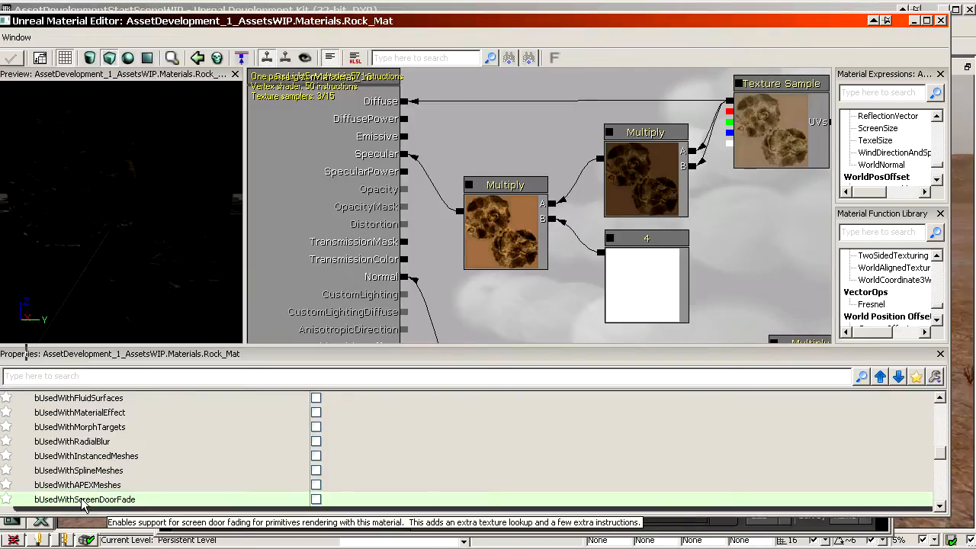
pyautogui.click(316, 500)
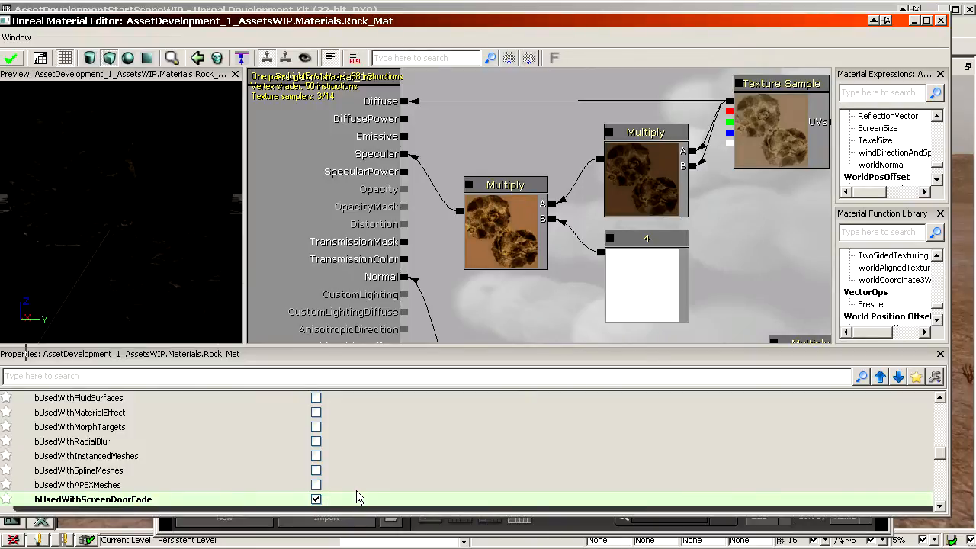